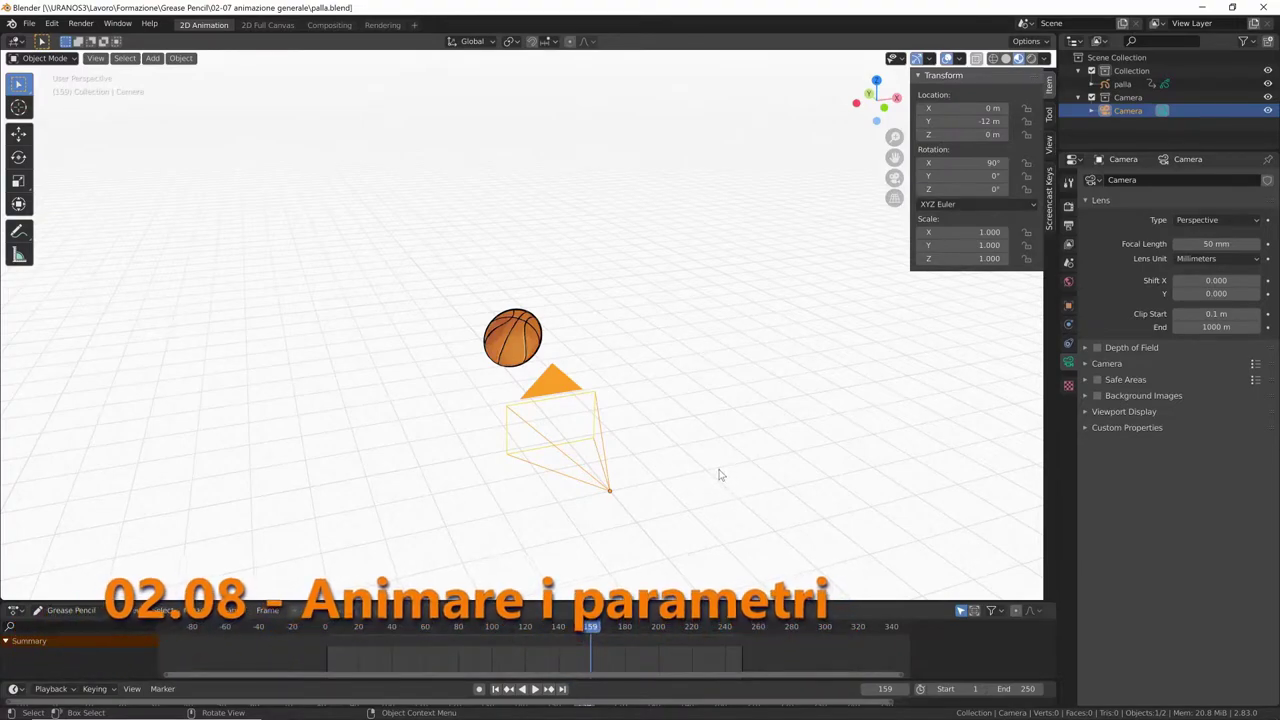
# Step: Orbit to a side view of the ball and camera and bring up the Add menu's Grease Pencil options
pyautogui.moveTo(690, 451)
pyautogui.mouseDown(button='middle')
pyautogui.moveTo(807, 462)
pyautogui.moveTo(794, 459)
pyautogui.mouseUp(button='middle')
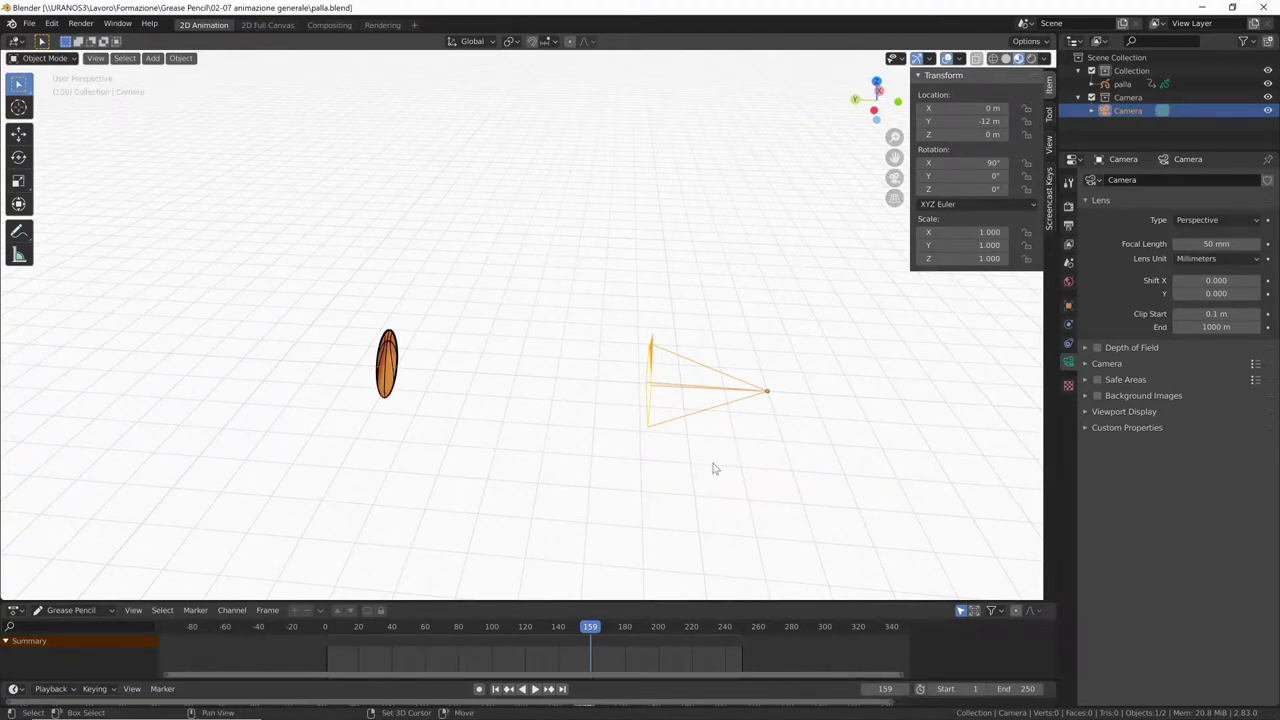
pyautogui.hotkey('shift', 'a')
pyautogui.moveTo(703, 531)
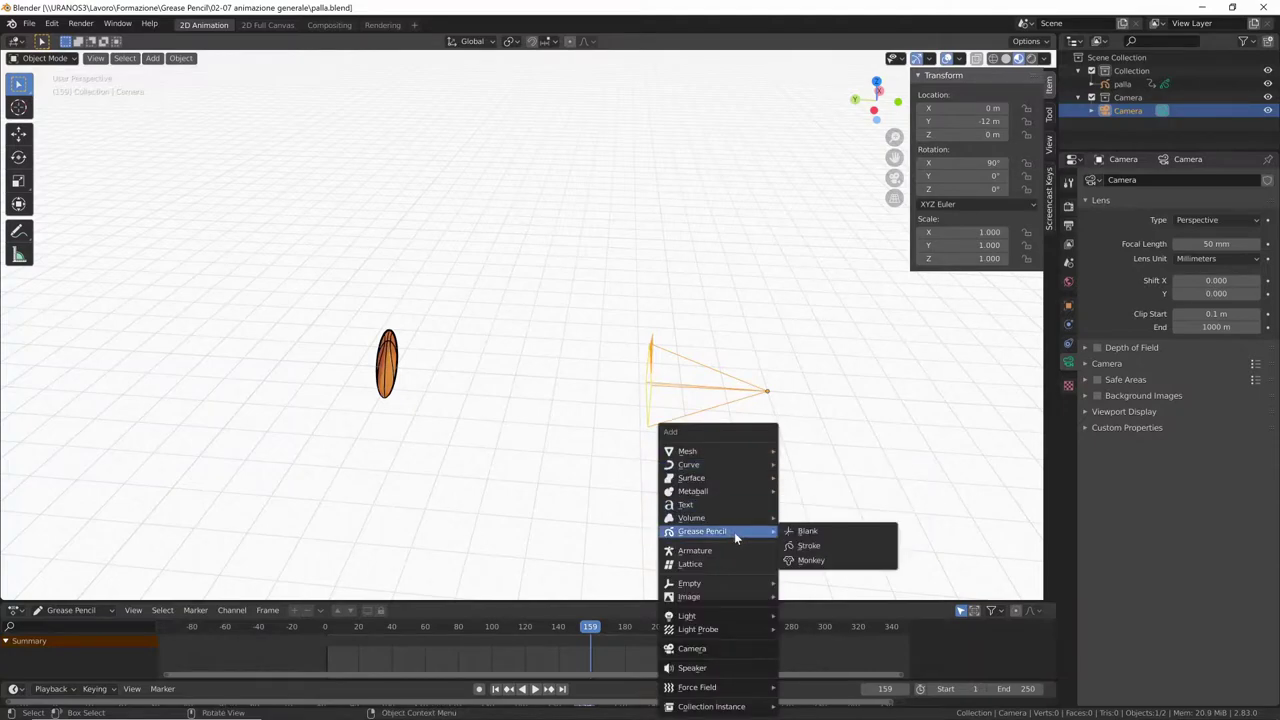
# Step: Add a blank Grease Pencil object and view it from the top (Numpad 7)
pyautogui.click(818, 538)
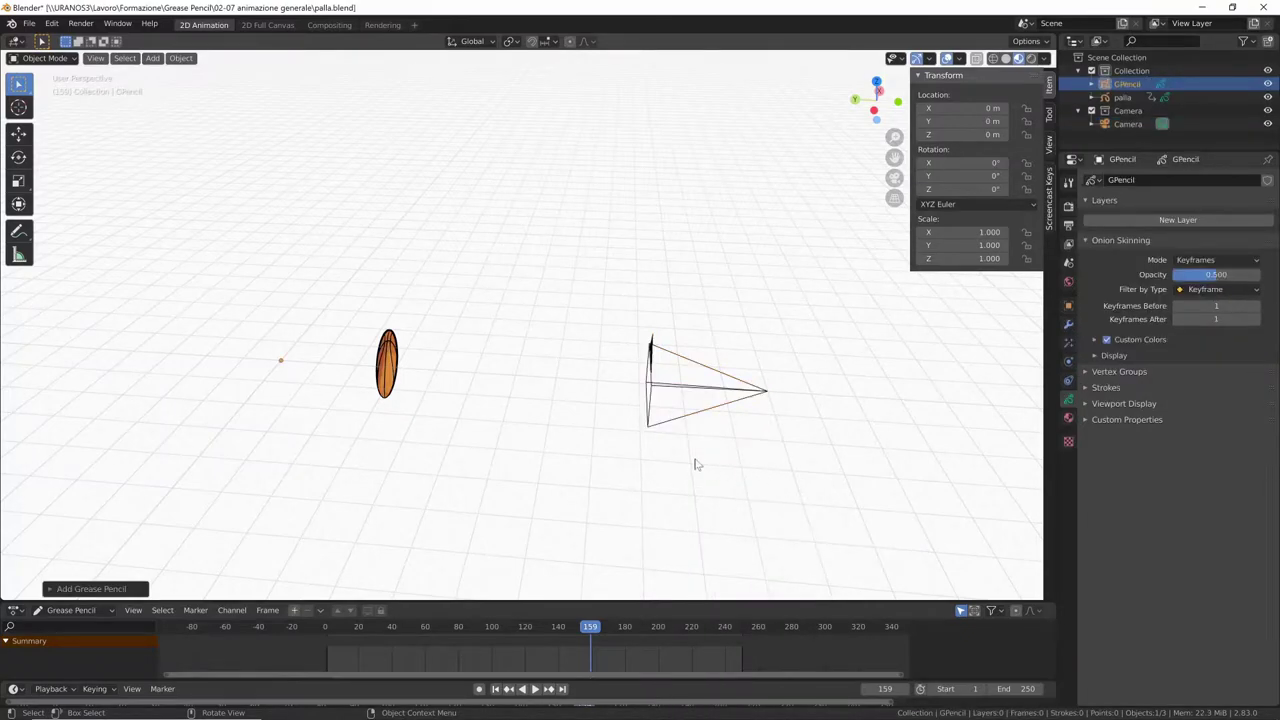
pyautogui.moveTo(697, 464)
pyautogui.mouseDown(button='middle')
pyautogui.moveTo(820, 516)
pyautogui.moveTo(791, 517)
pyautogui.moveTo(780, 457)
pyautogui.moveTo(819, 422)
pyautogui.moveTo(888, 400)
pyautogui.moveTo(818, 422)
pyautogui.mouseUp(button='middle')
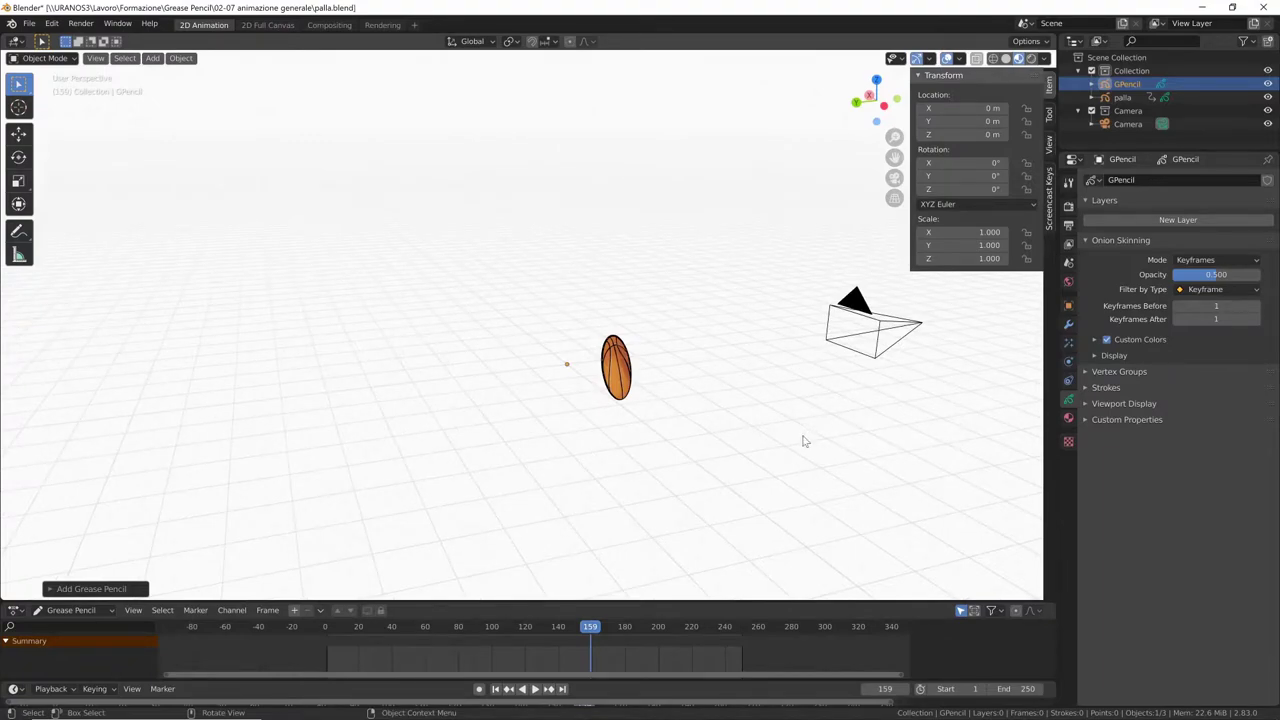
pyautogui.moveTo(800, 440)
pyautogui.mouseDown(button='middle')
pyautogui.moveTo(786, 463)
pyautogui.moveTo(748, 315)
pyautogui.mouseUp(button='middle')
pyautogui.press('KP_7')
pyautogui.scroll(-2, 600, 503)
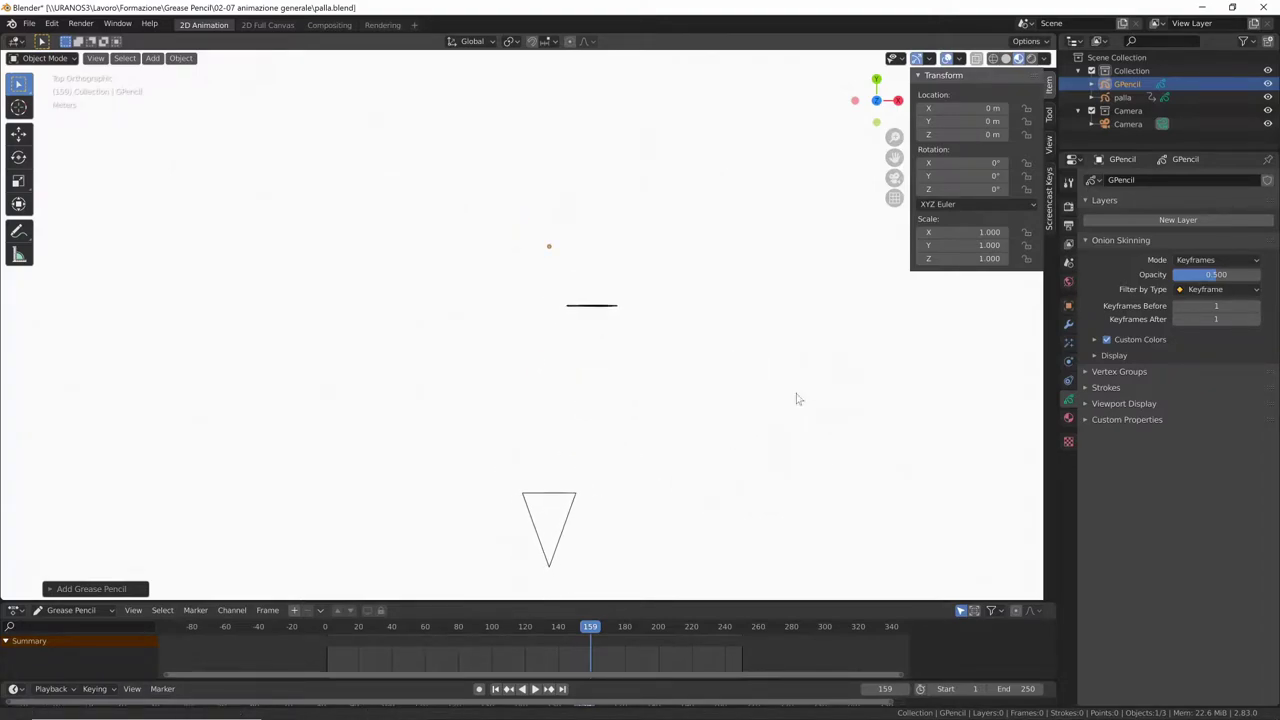
pyautogui.keyDown('shift'); pyautogui.scroll(2, 730, 425); pyautogui.keyUp('shift')
pyautogui.keyDown('ctrl'); pyautogui.hscroll(1, 748, 422); pyautogui.keyUp('ctrl')
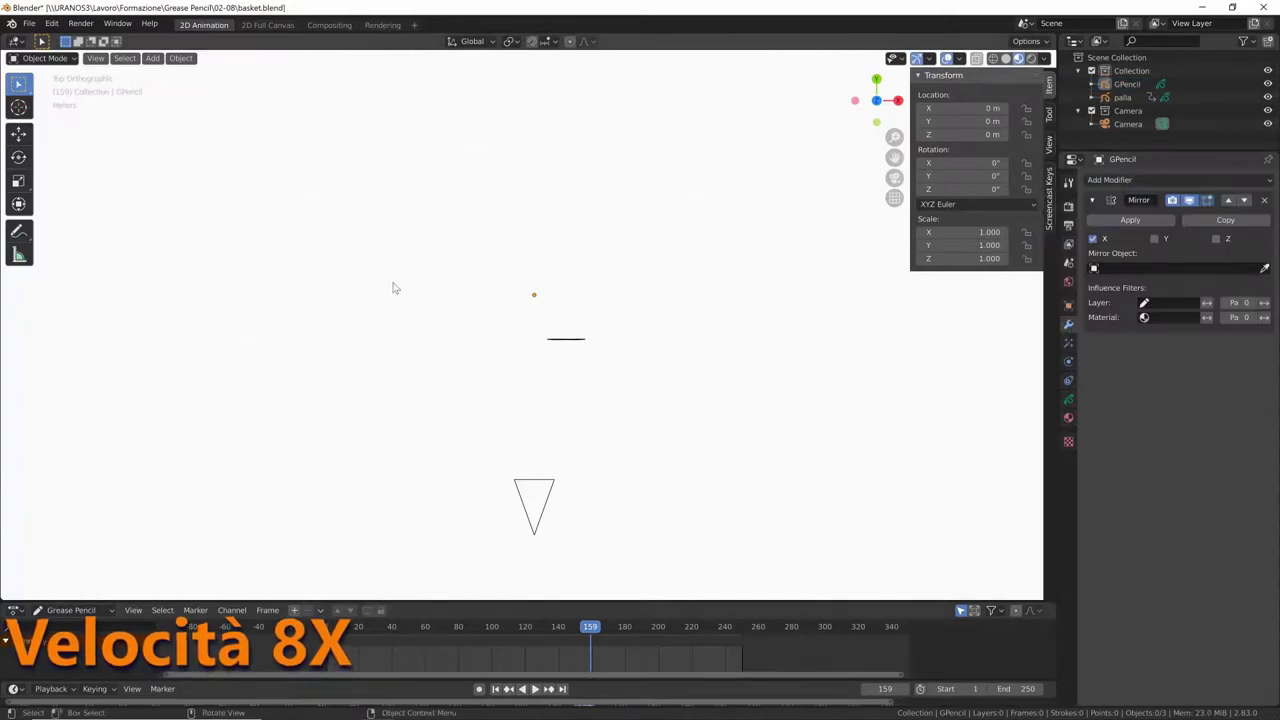
# Step: Draw the court outline's left side and top edge as straight lines, discarding a trial rectangle
pyautogui.click(1068, 418)
pyautogui.click(18, 352)
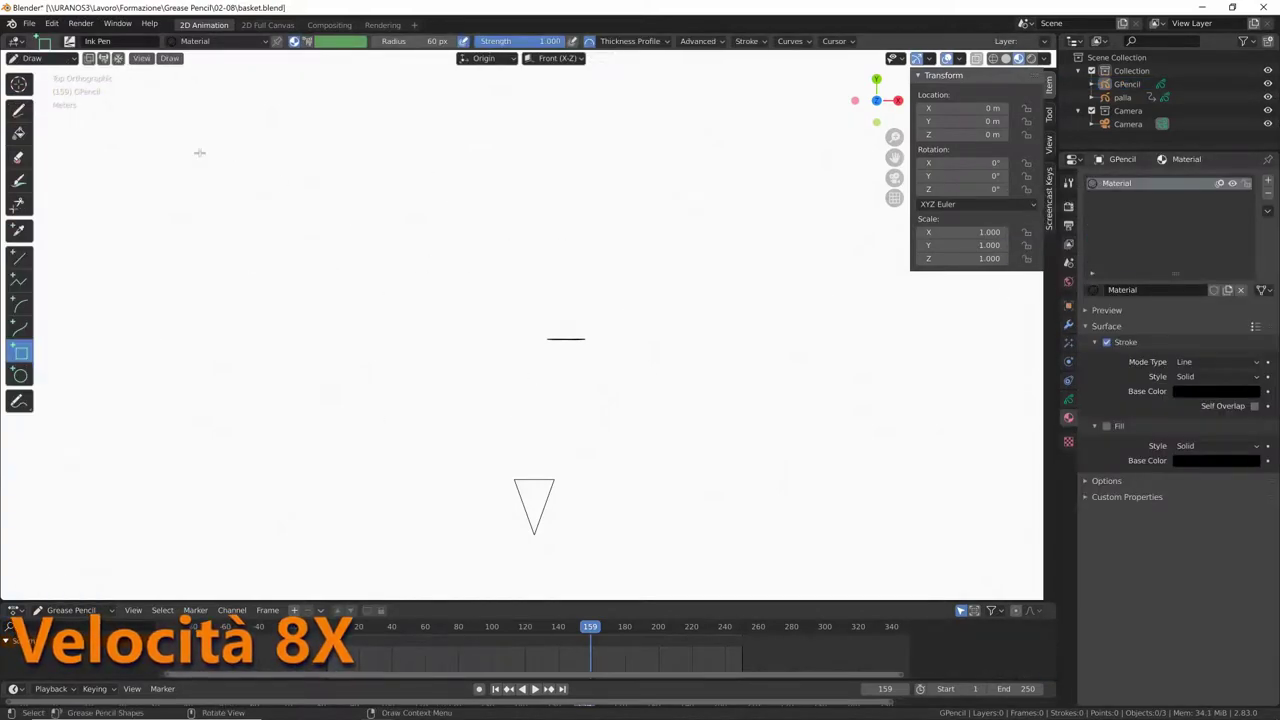
pyautogui.moveTo(193, 127); pyautogui.dragTo(875, 499)
pyautogui.hotkey('ctrl', 'z')
pyautogui.click(18, 257)
pyautogui.moveTo(175, 130); pyautogui.dragTo(175, 480)
pyautogui.press('e')
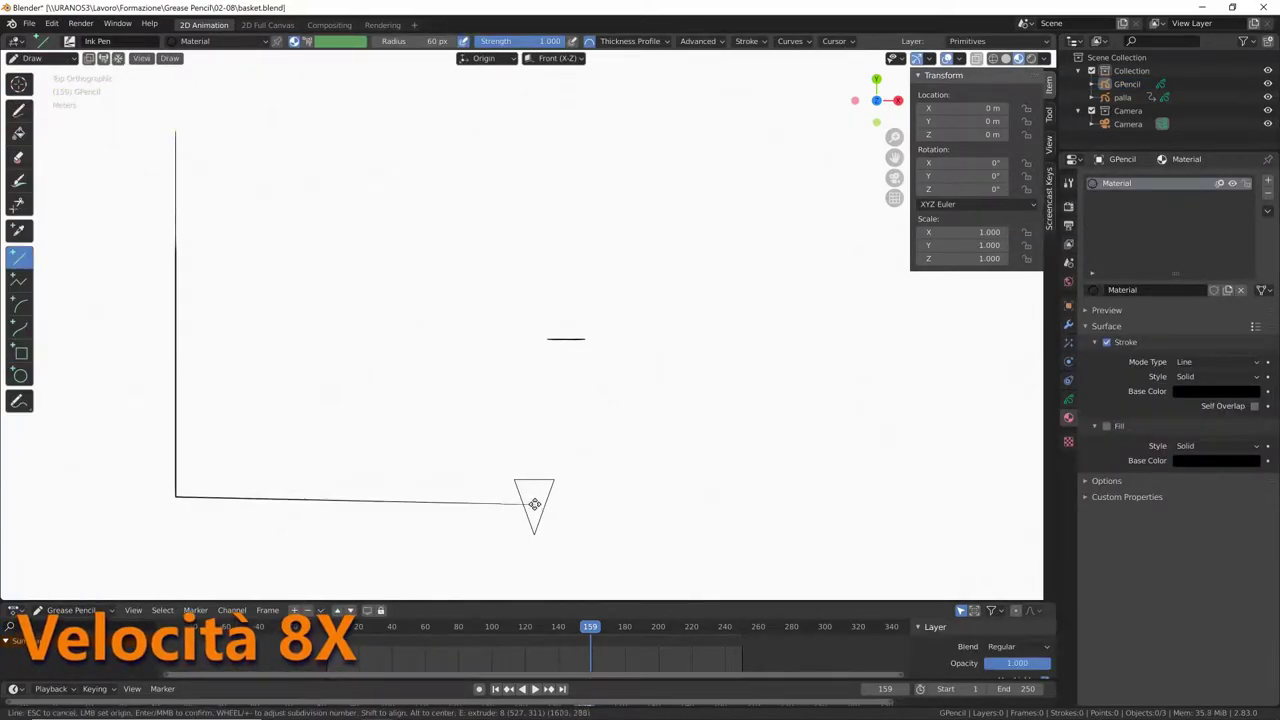
pyautogui.press('Return')
pyautogui.moveTo(176, 130); pyautogui.dragTo(520, 130)
pyautogui.press('Return')
# Step: Thicken the court outline strokes in Edit Mode
pyautogui.press('Tab')
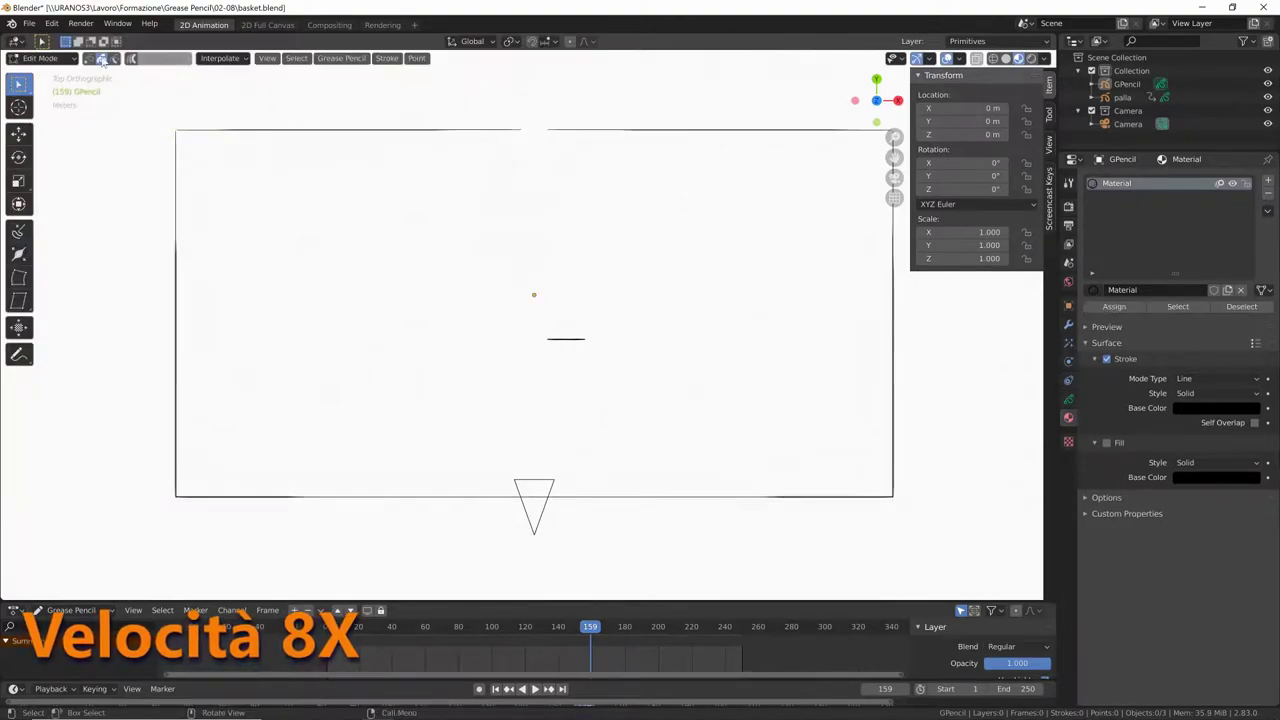
pyautogui.press('s')
pyautogui.press('Escape')
pyautogui.hotkey('alt', 's')
# Step: Draw the vertical centre line and the centre circle with the ink pen
pyautogui.click(517, 526)
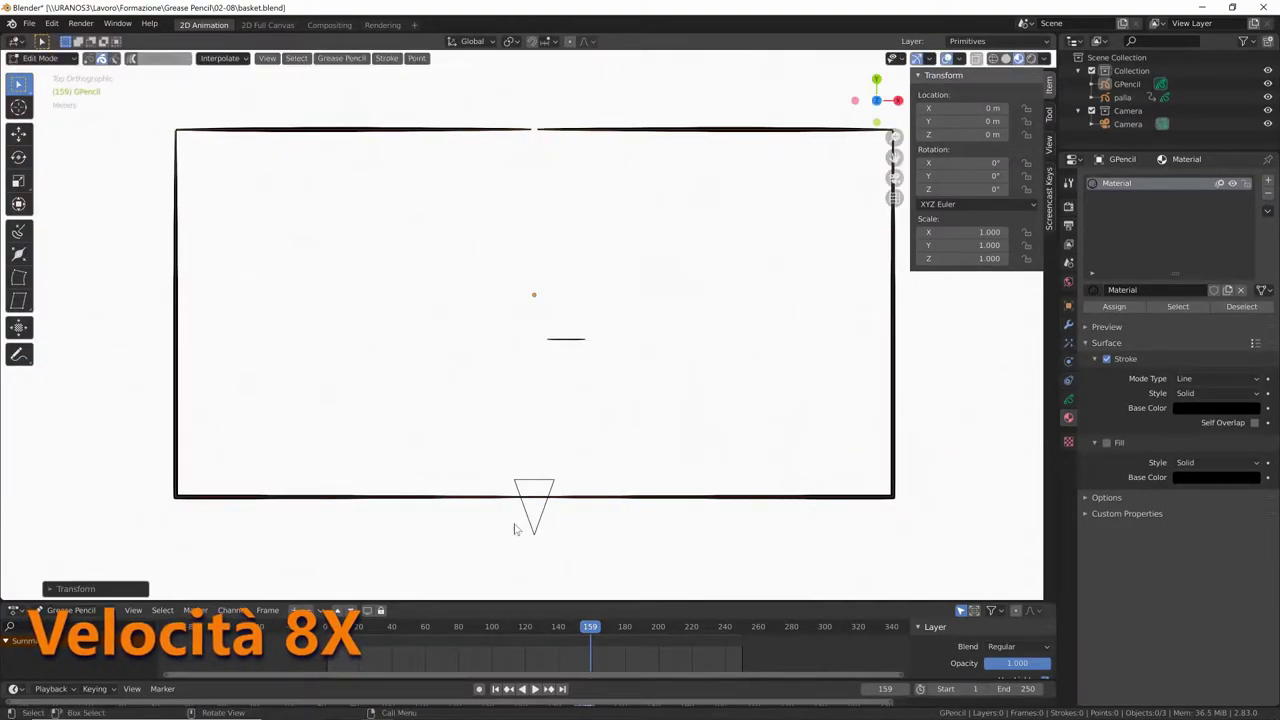
pyautogui.hotkey('ctrl', 'Tab')
pyautogui.moveTo(534, 130); pyautogui.dragTo(534, 495)
pyautogui.click(20, 374)
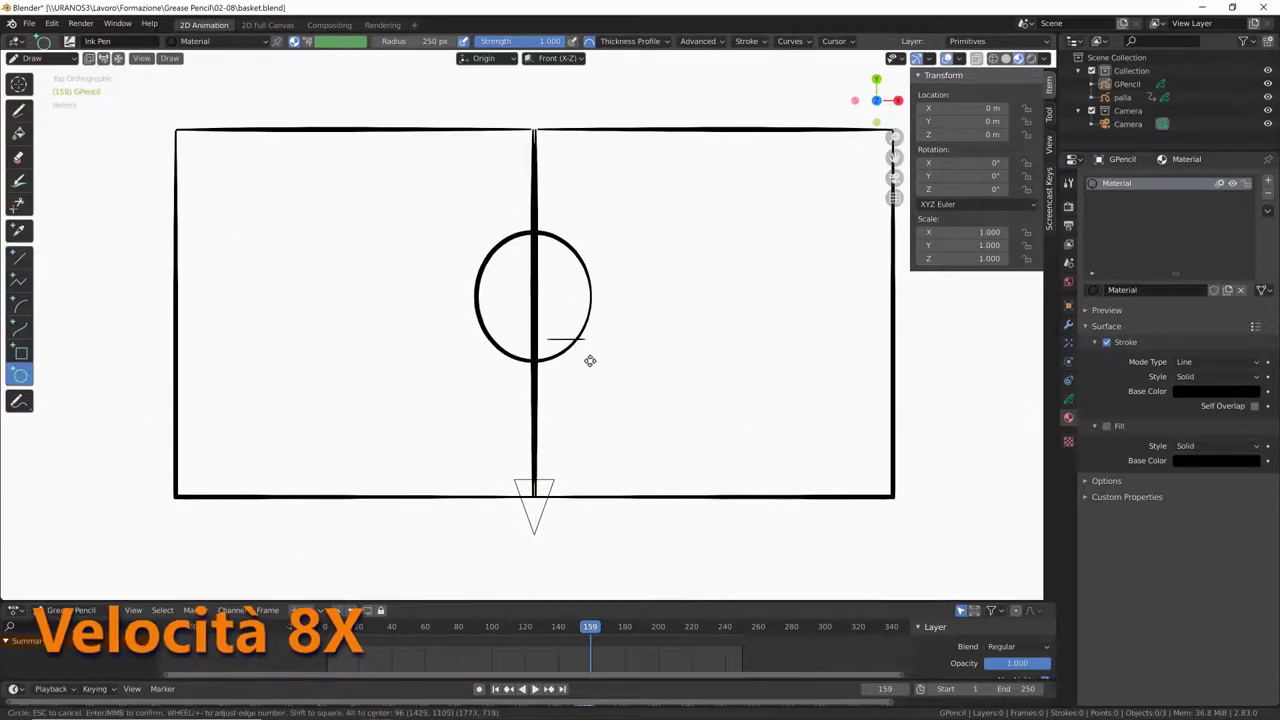
pyautogui.moveTo(474, 236); pyautogui.dragTo(594, 356)
# Step: Draw the left three-point circle and trim away the parts outside the court
pyautogui.keyDown('alt'); pyautogui.moveTo(230, 308); pyautogui.dragTo(369, 434); pyautogui.keyUp('alt')
pyautogui.press('Return')
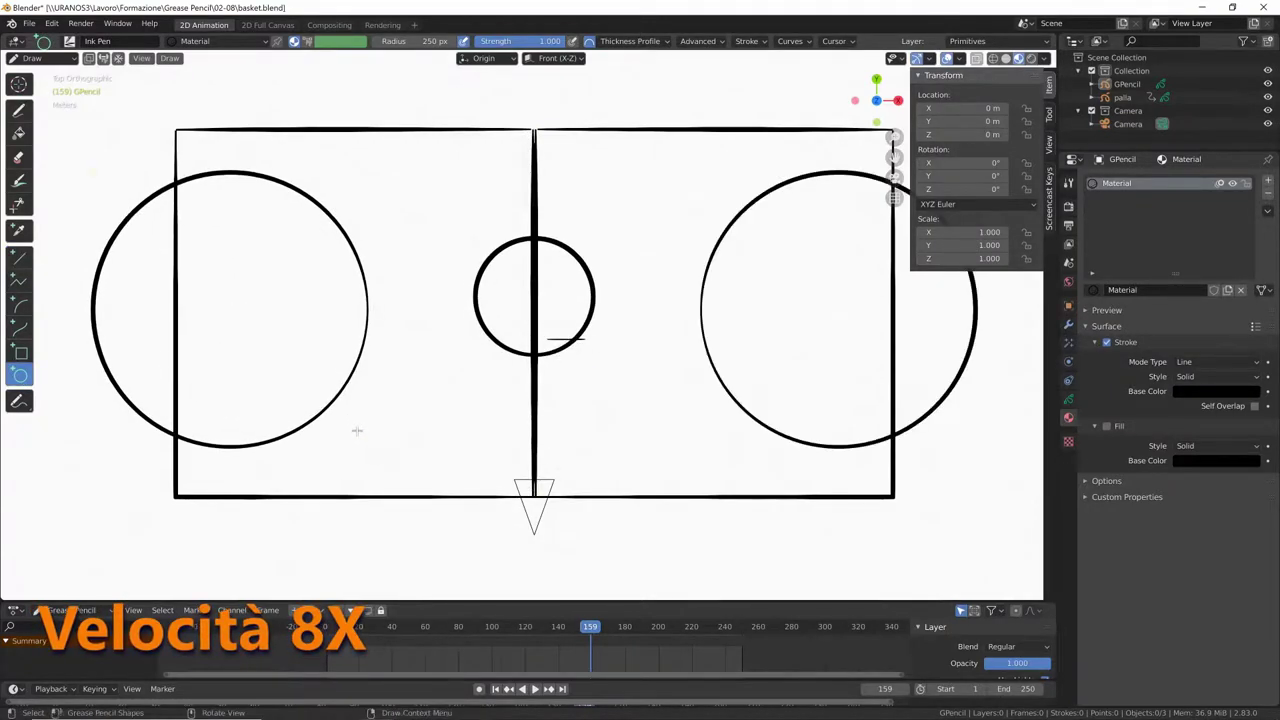
pyautogui.click(18, 203)
pyautogui.moveTo(114, 209); pyautogui.dragTo(12, 415)
# Step: Add the sideline-to-arc connector line and cut off the leftover vertical pieces
pyautogui.click(20, 351)
pyautogui.moveTo(178, 172); pyautogui.dragTo(240, 446)
pyautogui.press('Return')
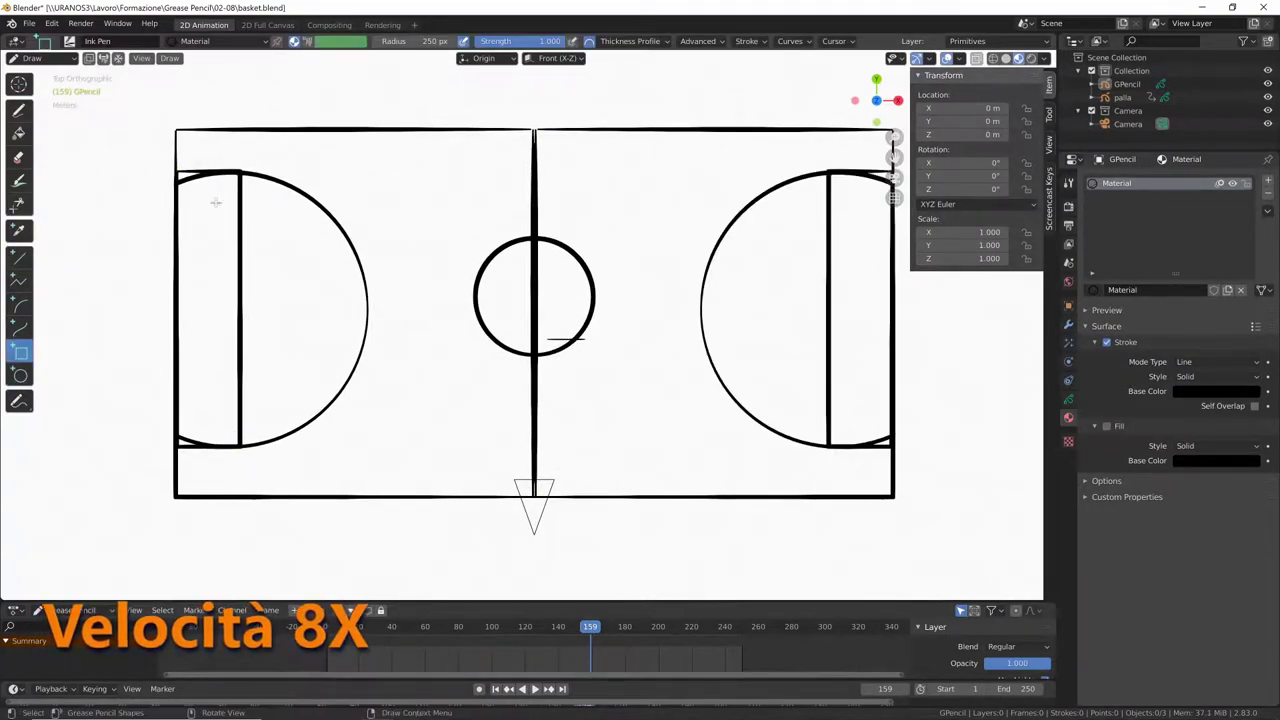
pyautogui.click(18, 203)
pyautogui.moveTo(255, 160); pyautogui.dragTo(257, 414)
# Step: Draw the left free-throw circle and key lines, and name the line material linee
pyautogui.click(20, 374)
pyautogui.keyDown('alt'); pyautogui.moveTo(304, 290); pyautogui.dragTo(346, 326); pyautogui.keyUp('alt')
pyautogui.press('Return')
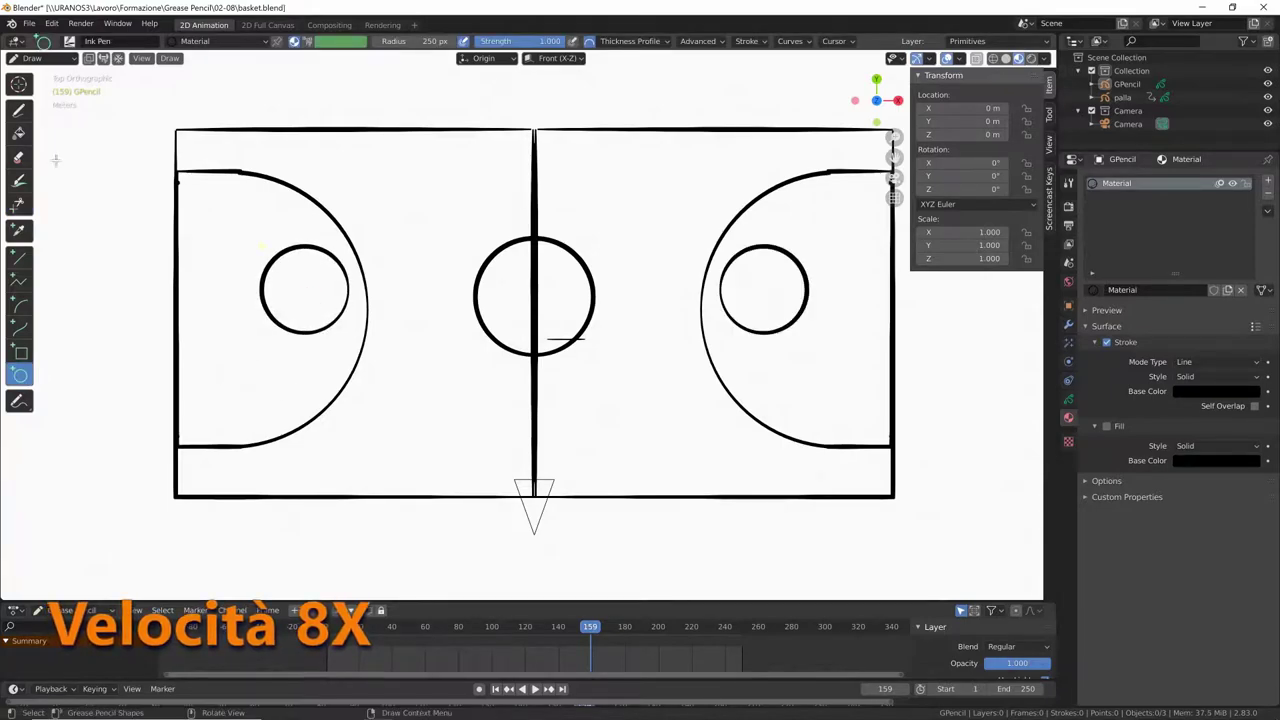
pyautogui.click(20, 257)
pyautogui.moveTo(307, 247); pyautogui.dragTo(307, 332)
pyautogui.press('Return')
pyautogui.moveTo(178, 228); pyautogui.dragTo(305, 245)
pyautogui.moveTo(306, 334); pyautogui.dragTo(178, 357)
pyautogui.press('Return')
pyautogui.click(1124, 291)
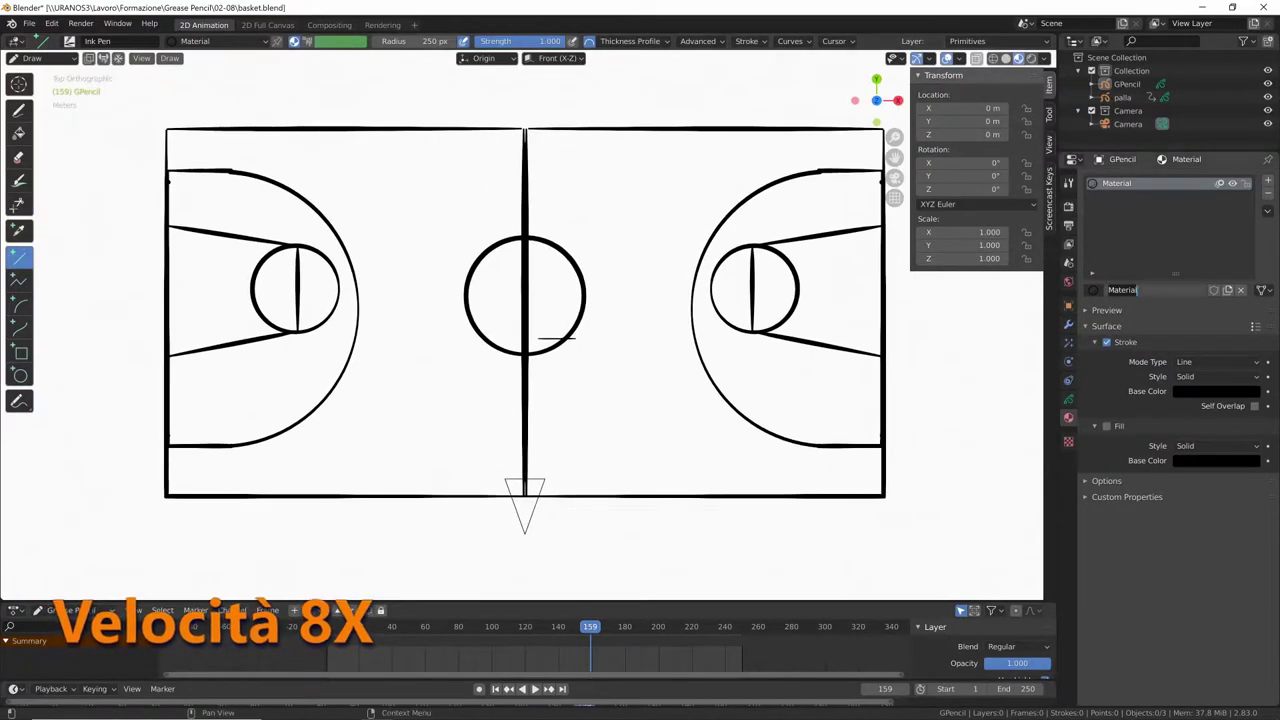
# Step: Create a new material named campo with a yellow fill
pyautogui.click(1125, 291)
pyautogui.doubleClick(1125, 291)
pyautogui.write('campo')
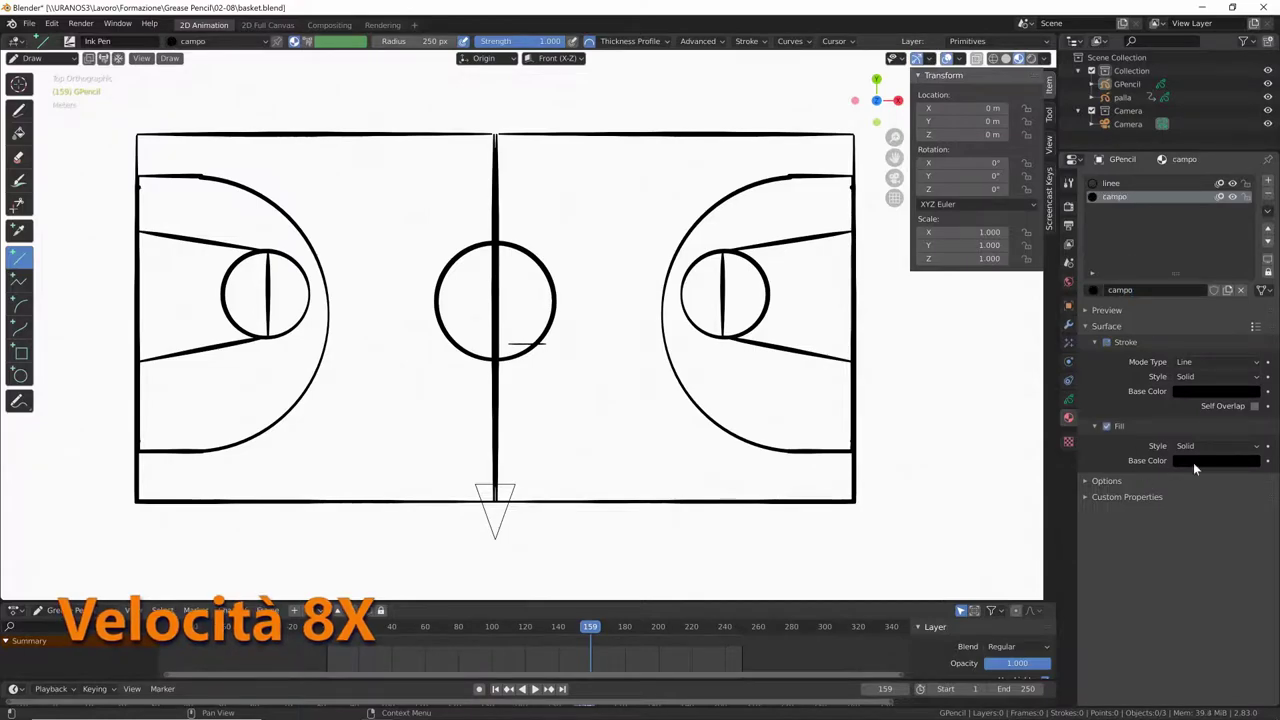
pyautogui.click(1193, 462)
pyautogui.click(1196, 324)
# Step: Draw a yellow test rectangle over the court with the campo material
pyautogui.click(20, 351)
pyautogui.moveTo(137, 134); pyautogui.dragTo(856, 500)
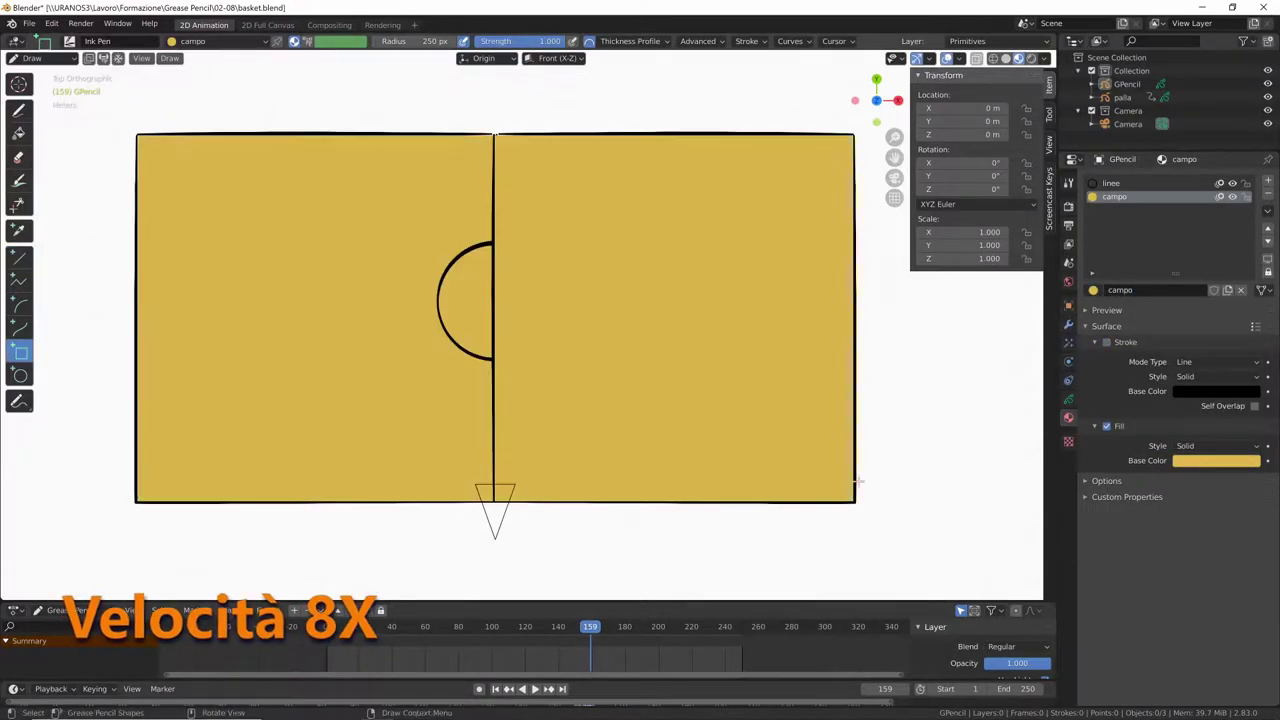
pyautogui.click(1268, 211)
pyautogui.hotkey('ctrl', 'Tab')
pyautogui.click(786, 371)
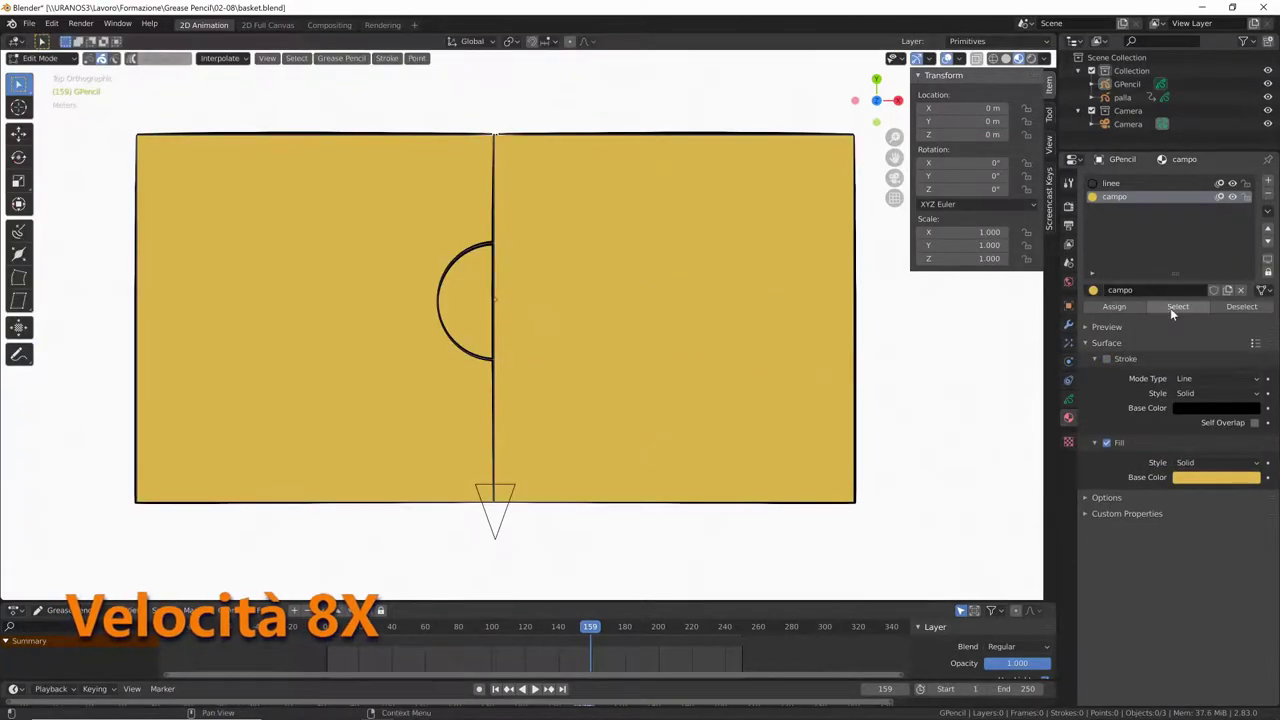
# Step: Add a new layer and rename it campo.fondo
pyautogui.click(1068, 399)
pyautogui.click(1268, 220)
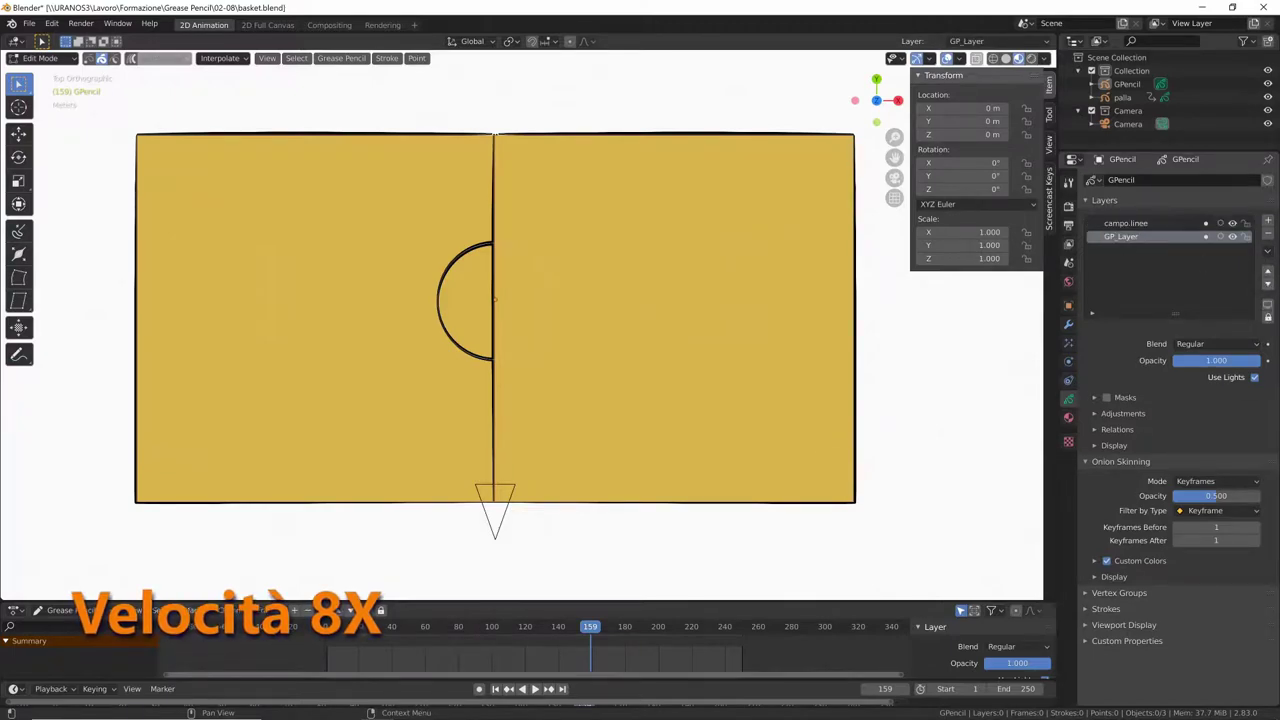
pyautogui.click(1268, 250)
pyautogui.click(1068, 418)
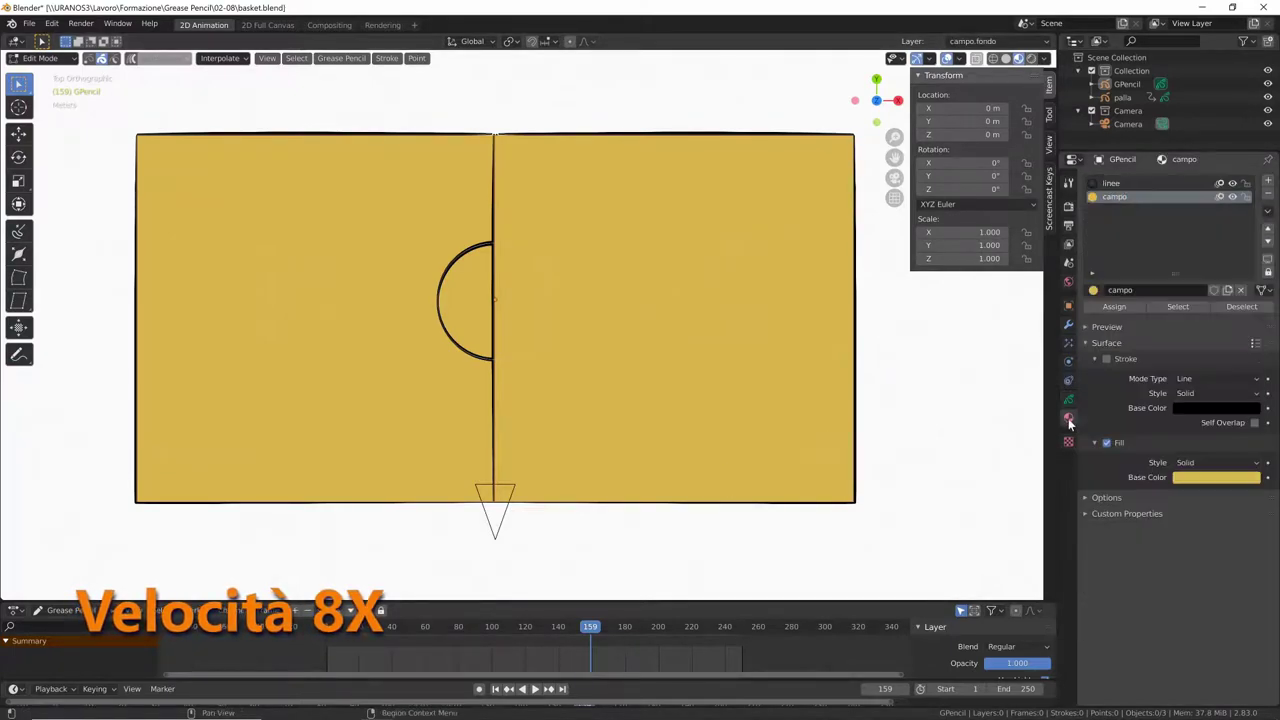
pyautogui.click(1066, 402)
# Step: Select and delete the yellow test rectangle stroke, then recentre the court in view
pyautogui.rightClick(633, 501)
pyautogui.click(626, 520)
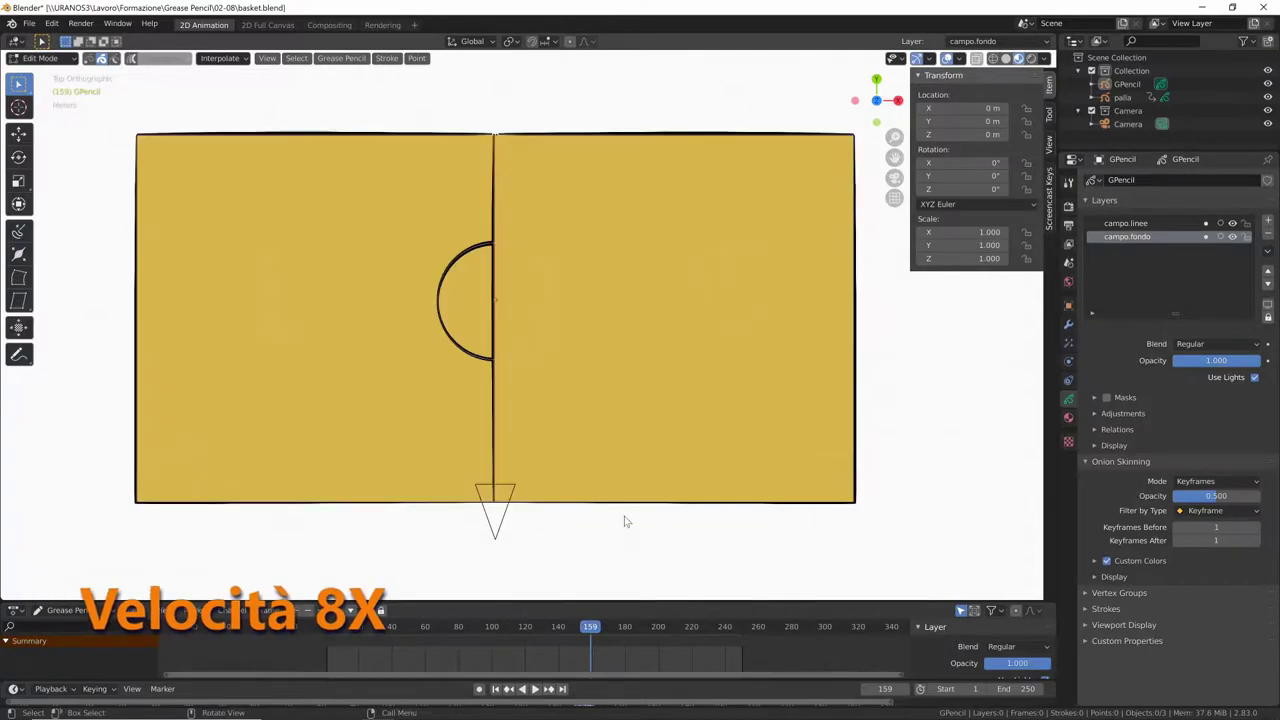
pyautogui.click(1068, 418)
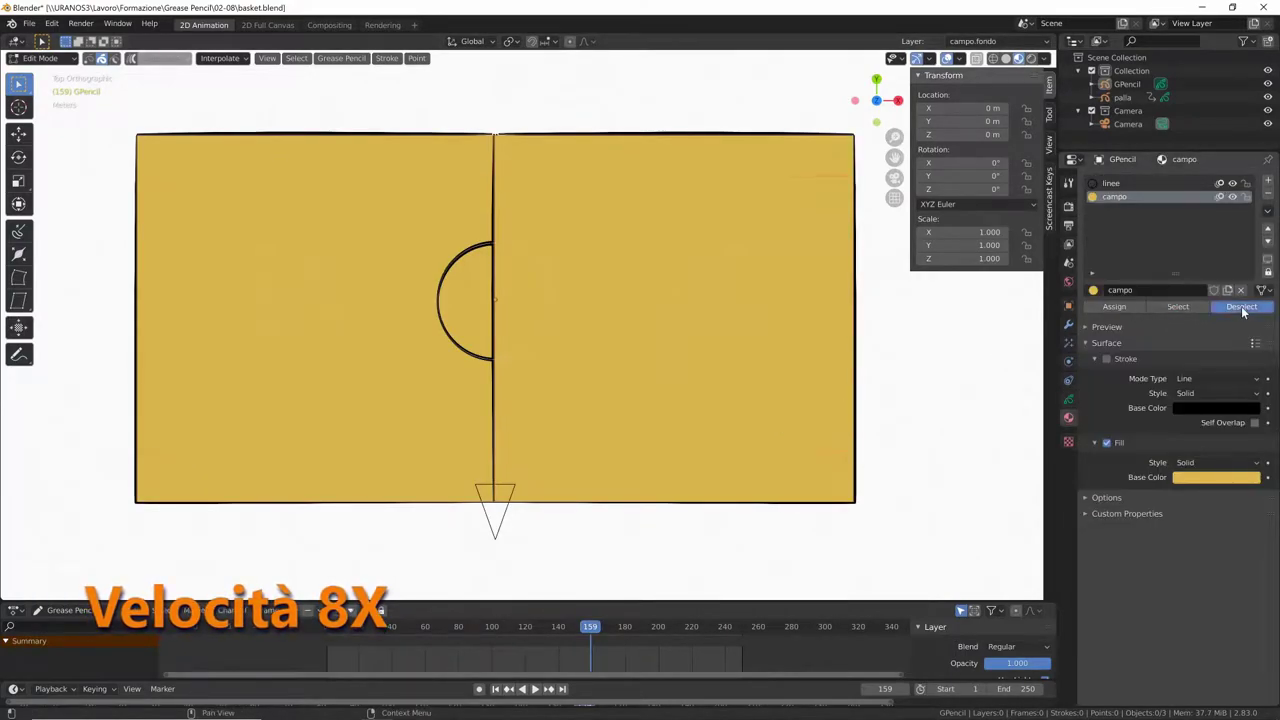
pyautogui.rightClick(600, 265)
pyautogui.click(600, 265)
pyautogui.scroll(3, 729, 297)
pyautogui.rightClick(400, 477)
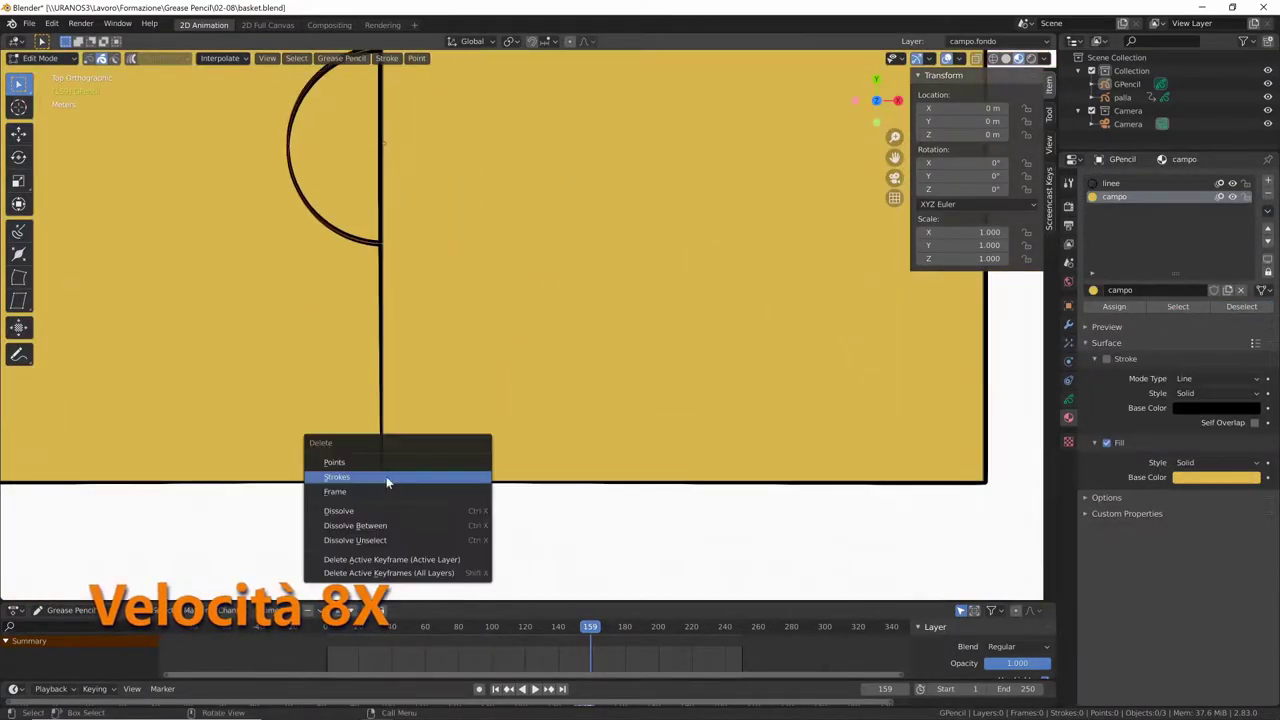
pyautogui.click(400, 477)
pyautogui.scroll(-3, 636, 215)
pyautogui.keyDown('shift'); pyautogui.moveTo(636, 215); pyautogui.dragTo(617, 409, button='middle'); pyautogui.keyUp('shift')
# Step: Fill the court area yellow with campo on the campo.fondo layer
pyautogui.click(972, 41)
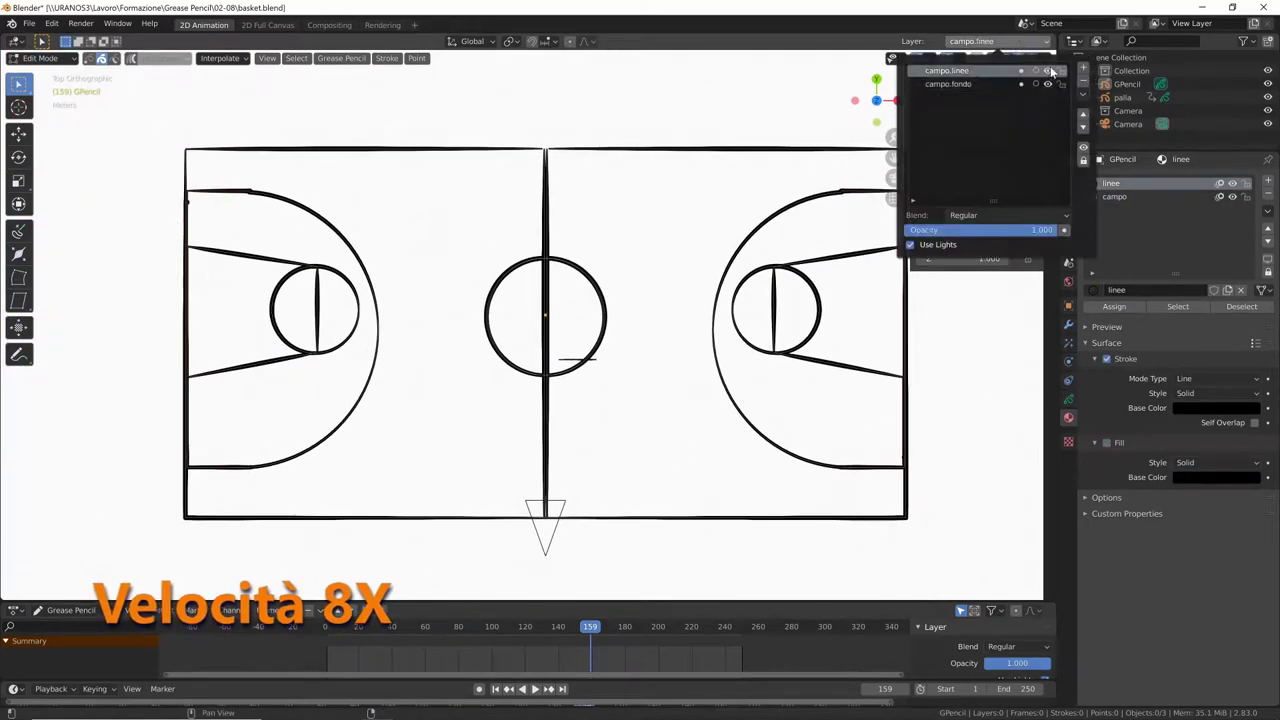
pyautogui.click(948, 84)
pyautogui.click(1114, 196)
pyautogui.click(215, 170)
pyautogui.click(450, 220)
pyautogui.click(650, 440)
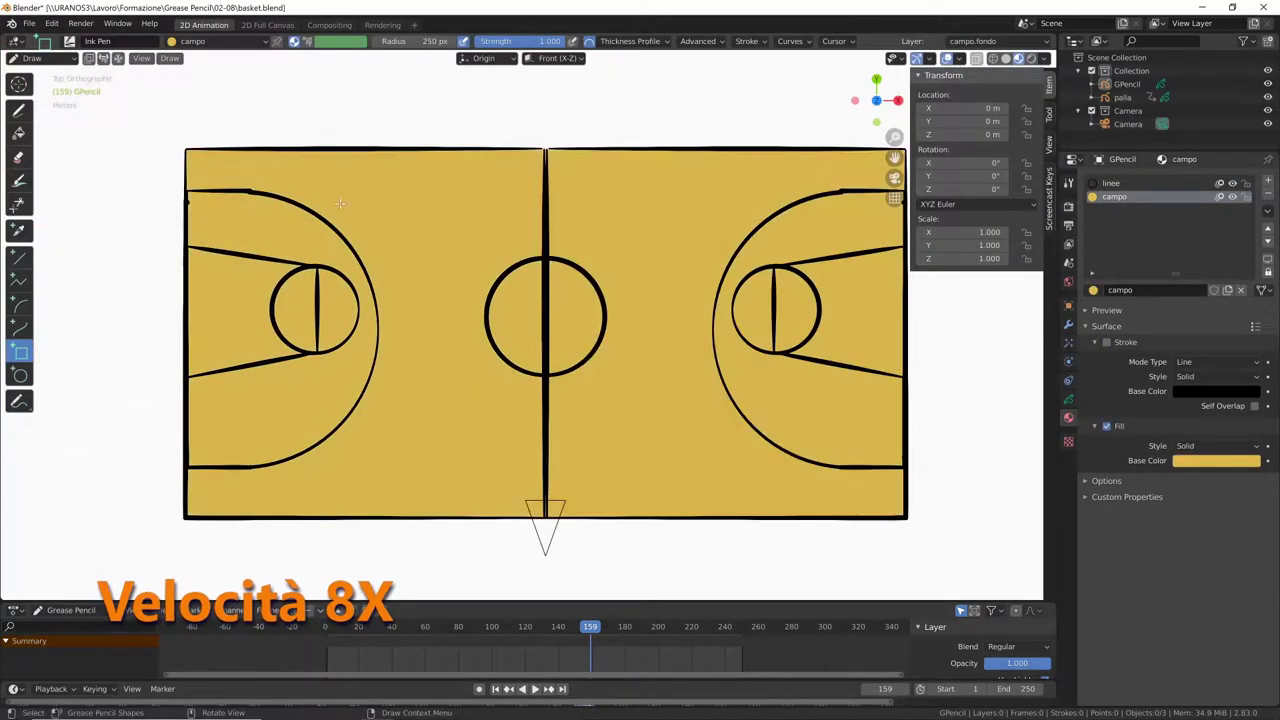
pyautogui.click(345, 42)
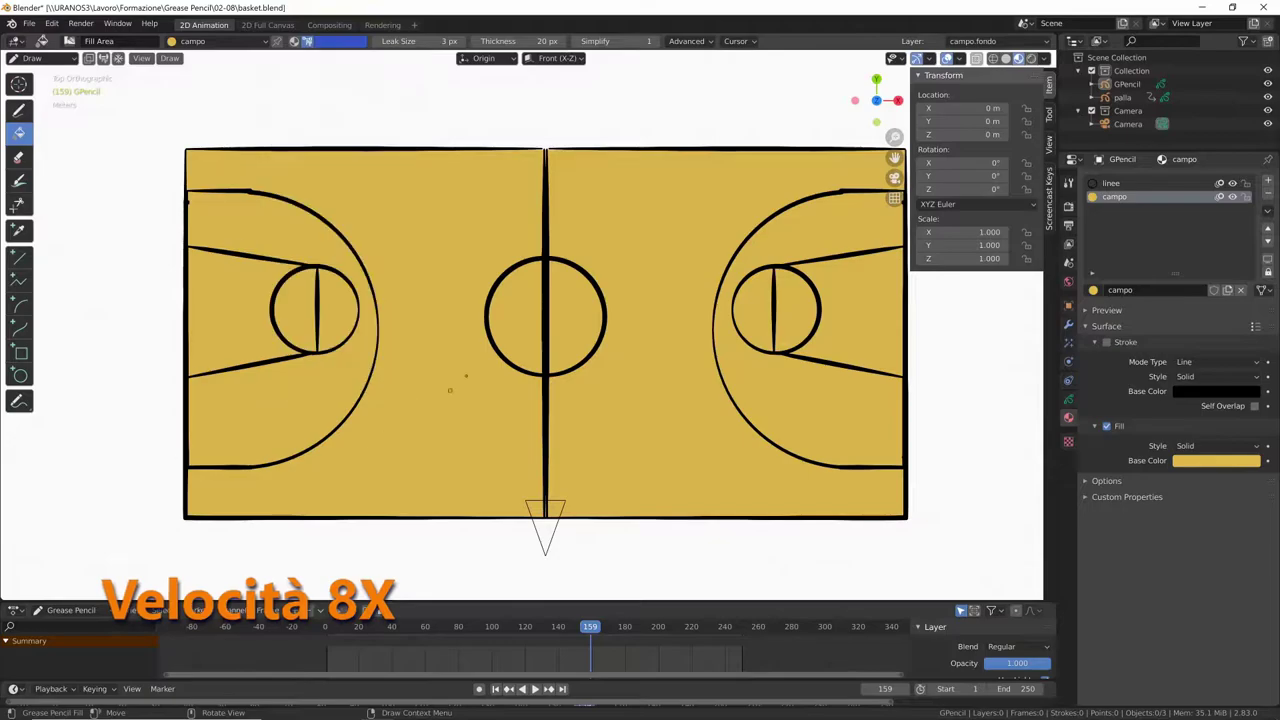
# Step: Fill the centre circle, both key areas and a free-throw circle blue
pyautogui.click(545, 315)
pyautogui.click(240, 310)
pyautogui.click(850, 310)
pyautogui.click(315, 310)
pyautogui.click(775, 310)
pyautogui.moveTo(617, 456)
pyautogui.mouseDown(button='middle')
pyautogui.moveTo(650, 354)
pyautogui.moveTo(640, 300)
pyautogui.mouseUp(button='middle')
# Step: Add a Thickness modifier limited to the linee material with factor 0.5
pyautogui.click(1110, 183)
pyautogui.scroll(3, 825, 497)
pyautogui.moveTo(825, 497); pyautogui.dragTo(700, 420, button='middle')
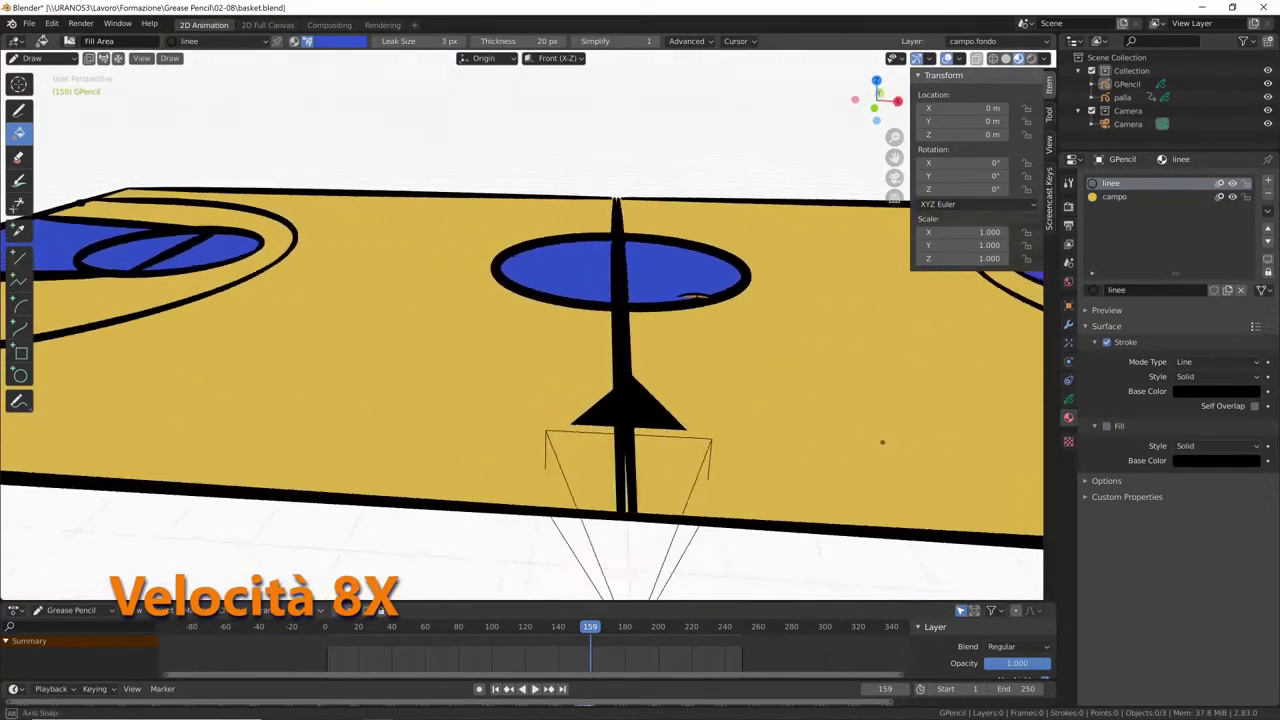
pyautogui.click(1068, 325)
pyautogui.click(1110, 180)
pyautogui.click(1187, 300)
pyautogui.click(1146, 449)
pyautogui.click(1143, 481)
pyautogui.doubleClick(1180, 399)
pyautogui.write('0.5')
pyautogui.press('Return')
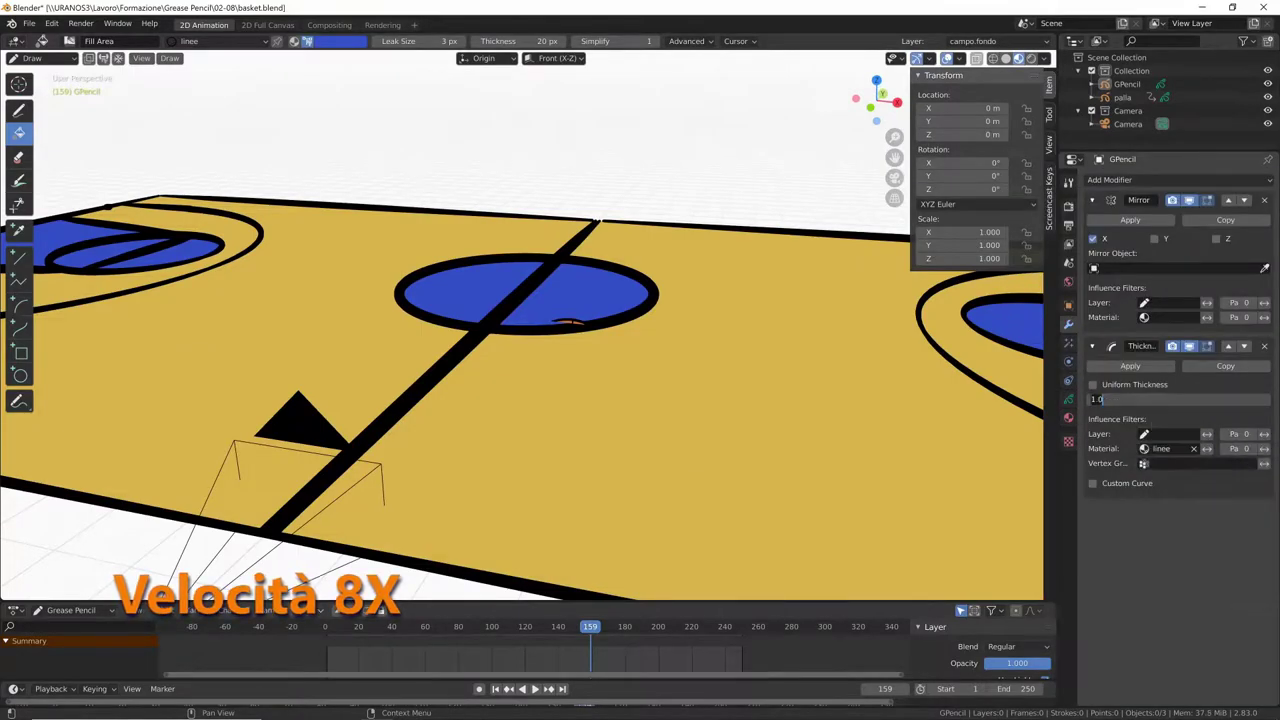
pyautogui.moveTo(728, 451)
pyautogui.mouseDown(button='middle')
pyautogui.moveTo(789, 389)
pyautogui.moveTo(785, 258)
pyautogui.moveTo(543, 346)
pyautogui.mouseUp(button='middle')
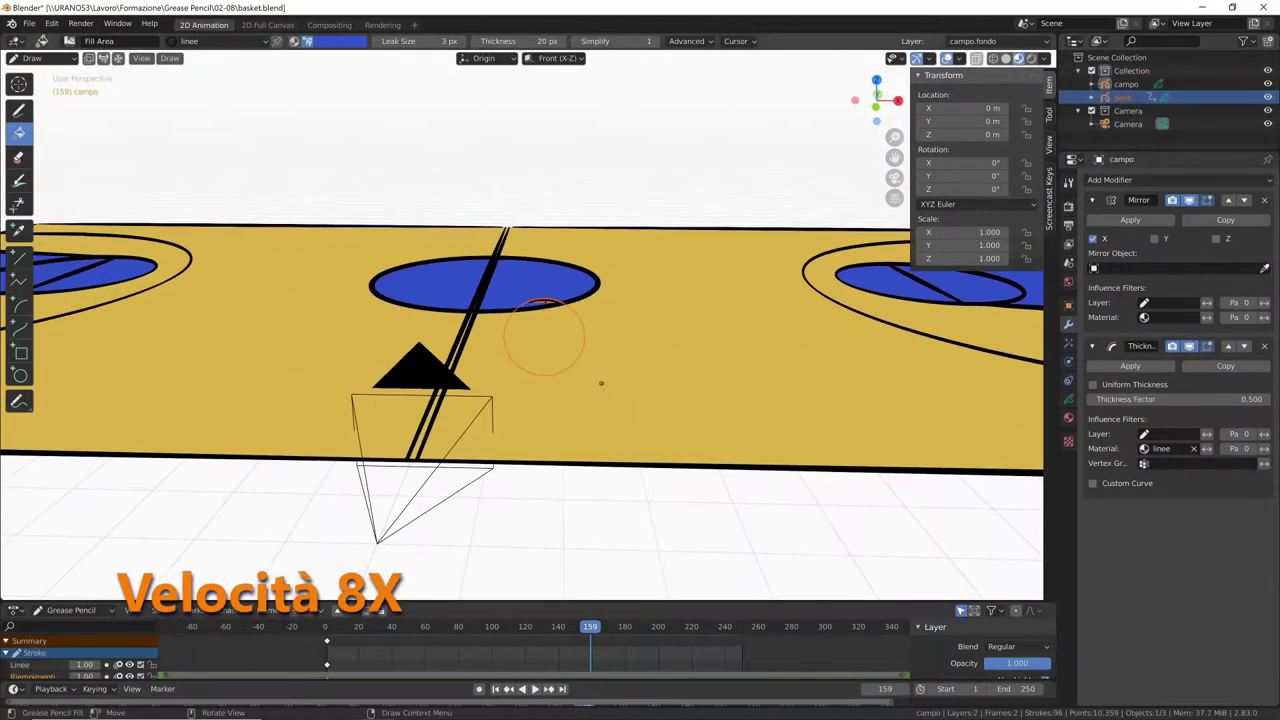
# Step: Scale the basketball down to a small size in Object Mode
pyautogui.hotkey('ctrl', 'Tab')
pyautogui.click(443, 346)
pyautogui.press('s')
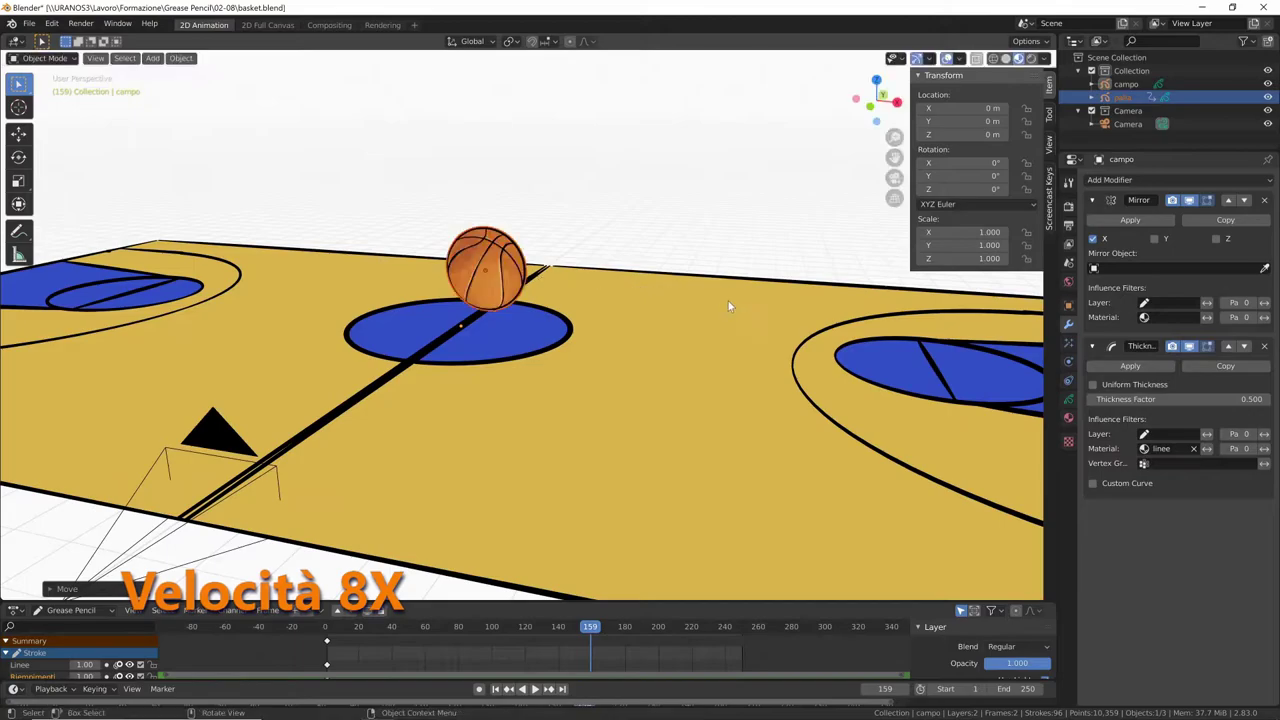
pyautogui.click(520, 286)
pyautogui.moveTo(520, 286)
pyautogui.mouseDown(button='middle')
pyautogui.moveTo(502, 373)
pyautogui.moveTo(602, 428)
pyautogui.moveTo(760, 380)
pyautogui.mouseUp(button='middle')
# Step: Make the linee stroke colour white and save the file
pyautogui.click(1068, 418)
pyautogui.click(1200, 391)
pyautogui.moveTo(1249, 205)
pyautogui.mouseDown()
pyautogui.moveTo(1254, 284)
pyautogui.moveTo(1249, 205)
pyautogui.mouseUp()
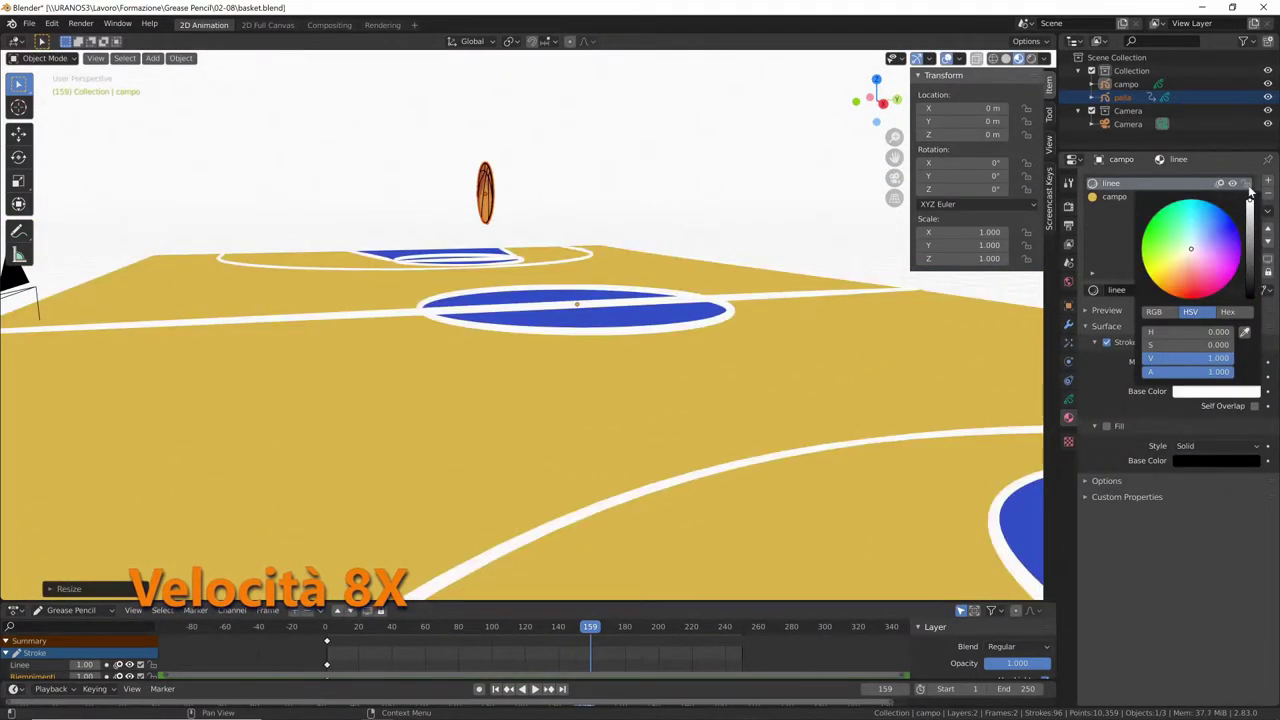
pyautogui.moveTo(760, 440); pyautogui.dragTo(818, 467, button='middle')
pyautogui.hotkey('ctrl', 's')
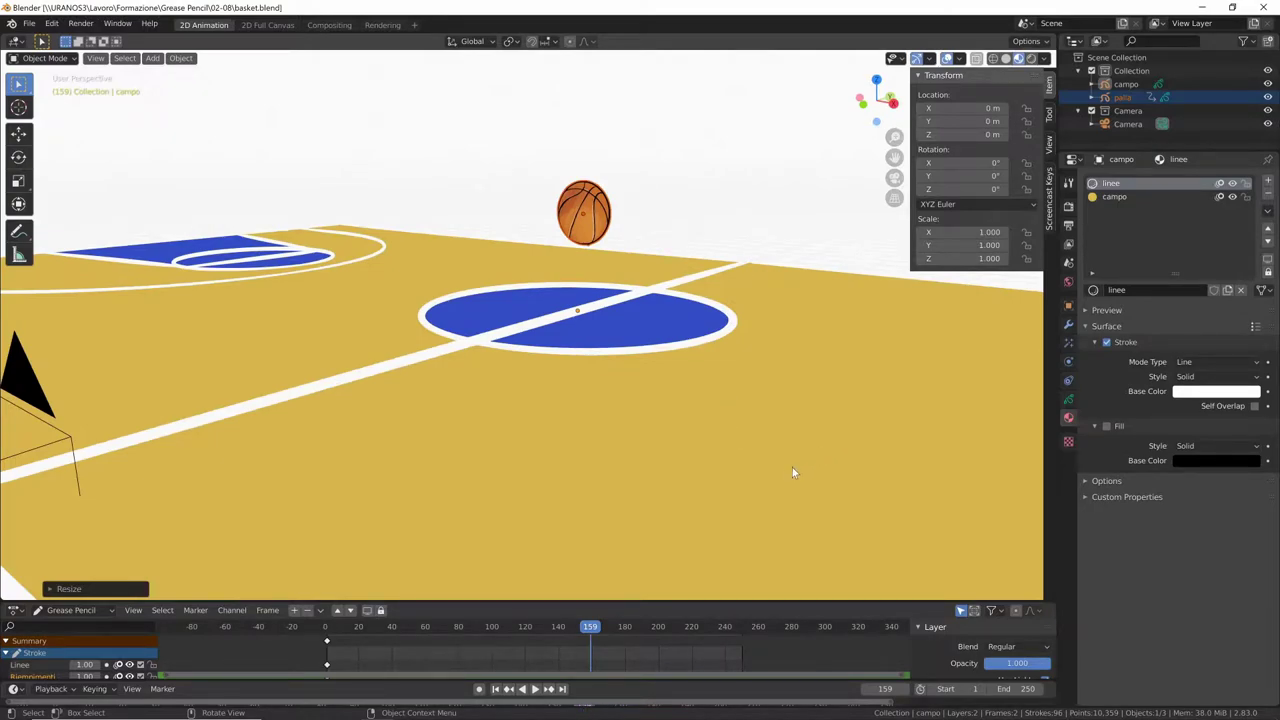
pyautogui.moveTo(774, 482)
pyautogui.mouseDown(button='middle')
pyautogui.moveTo(820, 480)
pyautogui.moveTo(660, 468)
pyautogui.moveTo(780, 463)
pyautogui.mouseUp(button='middle')
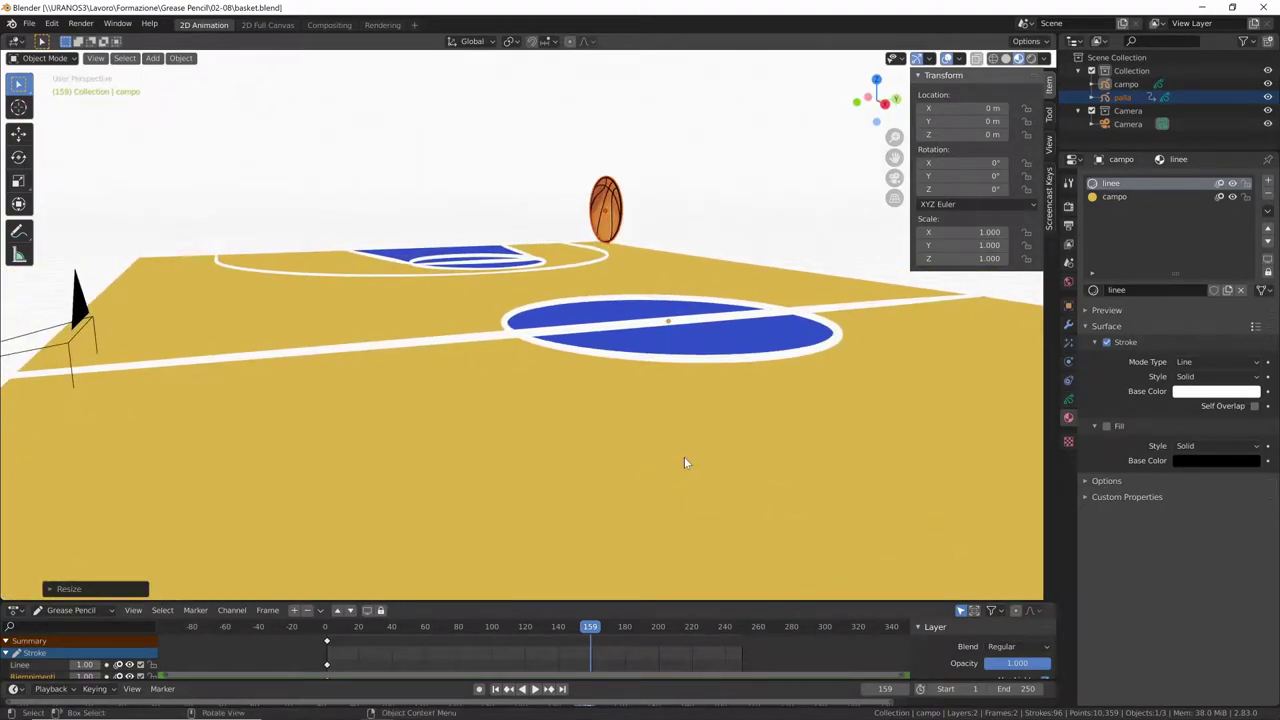
pyautogui.moveTo(684, 462)
pyautogui.mouseDown(button='middle')
pyautogui.moveTo(666, 474)
pyautogui.moveTo(751, 463)
pyautogui.moveTo(646, 457)
pyautogui.moveTo(565, 482)
pyautogui.moveTo(777, 437)
pyautogui.moveTo(714, 449)
pyautogui.moveTo(729, 433)
pyautogui.mouseUp(button='middle')
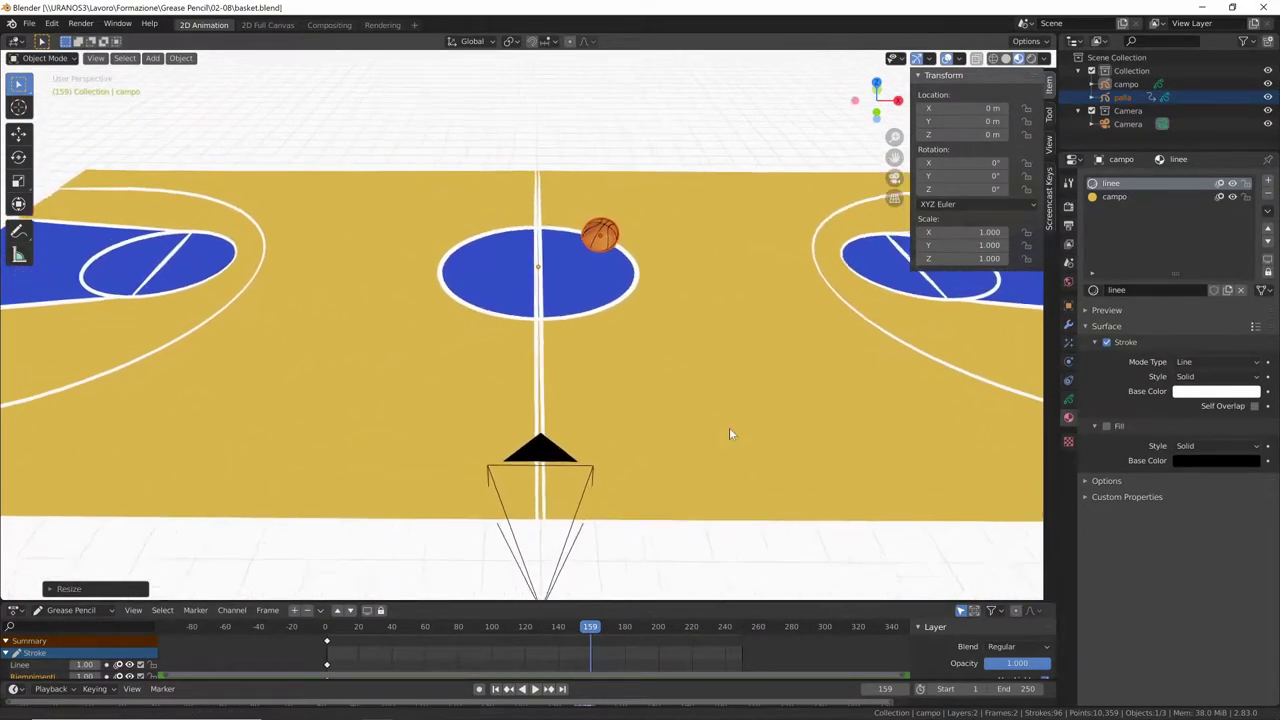
pyautogui.scroll(-3, 729, 433)
pyautogui.scroll(-2, 533, 519)
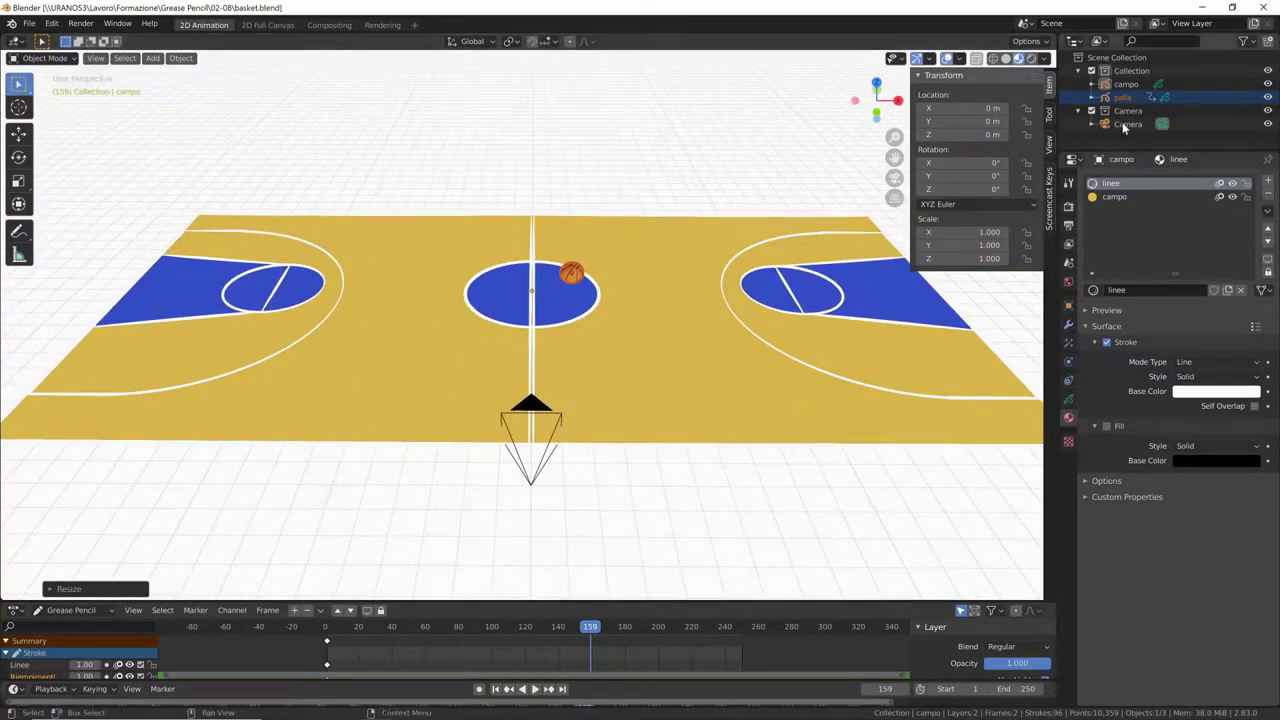
# Step: Rotate the campo court 90° about Z and check the framing through the camera
pyautogui.click(1124, 84)
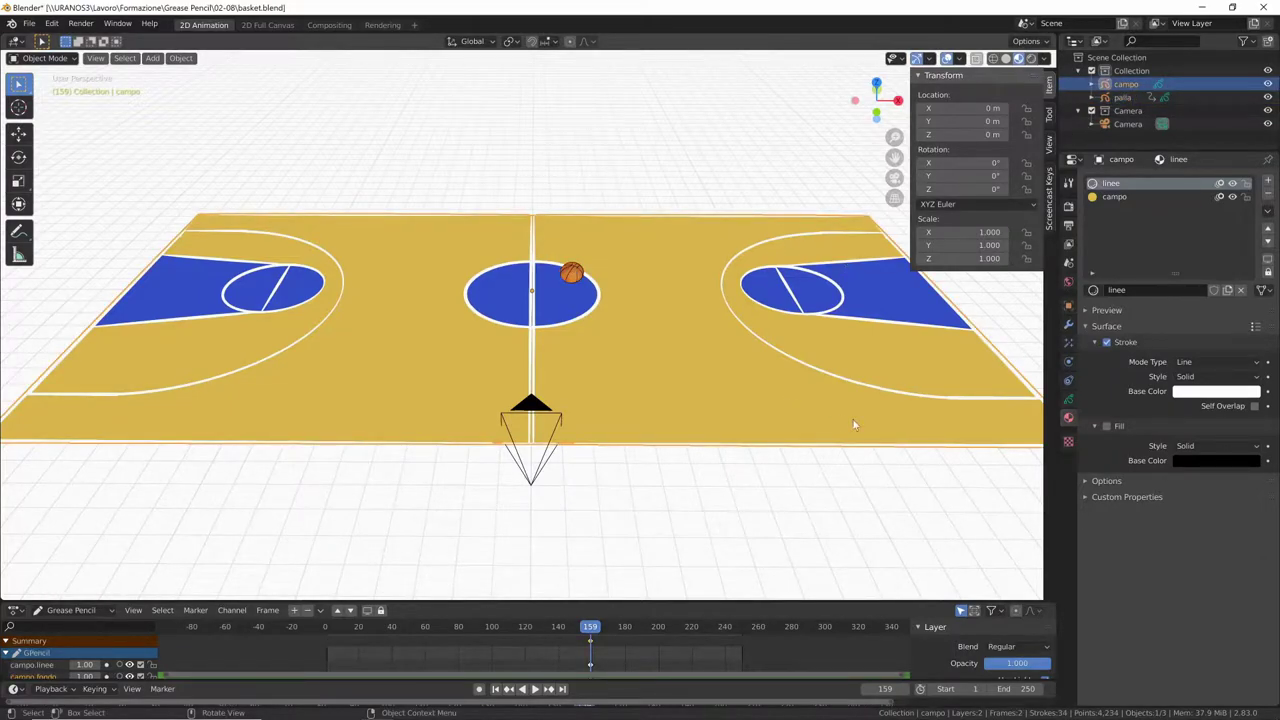
pyautogui.write('rz')
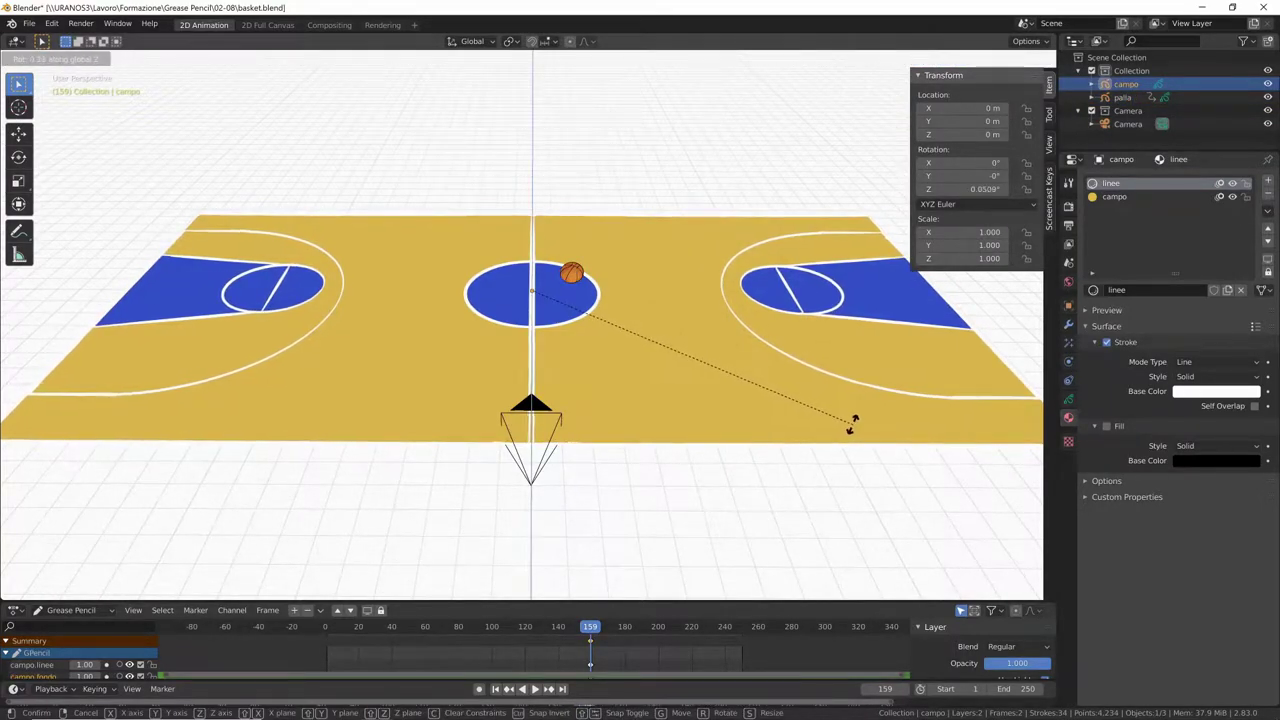
pyautogui.write('8')
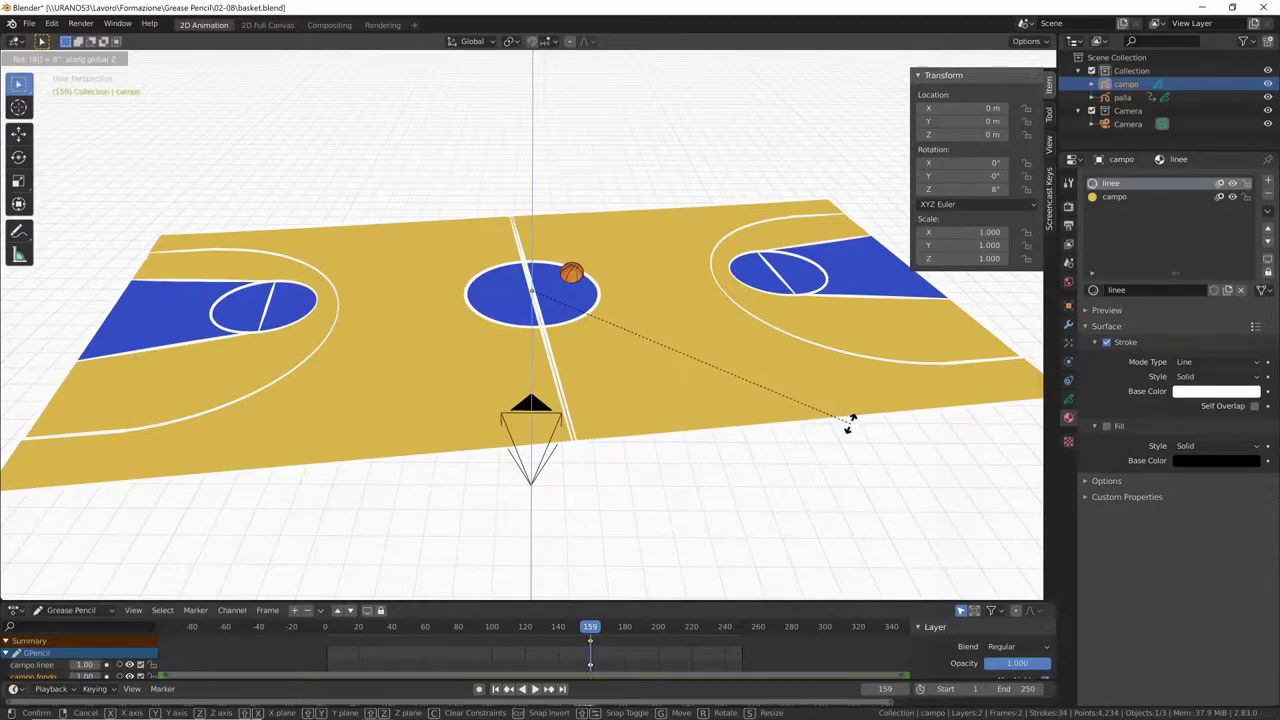
pyautogui.press('Escape')
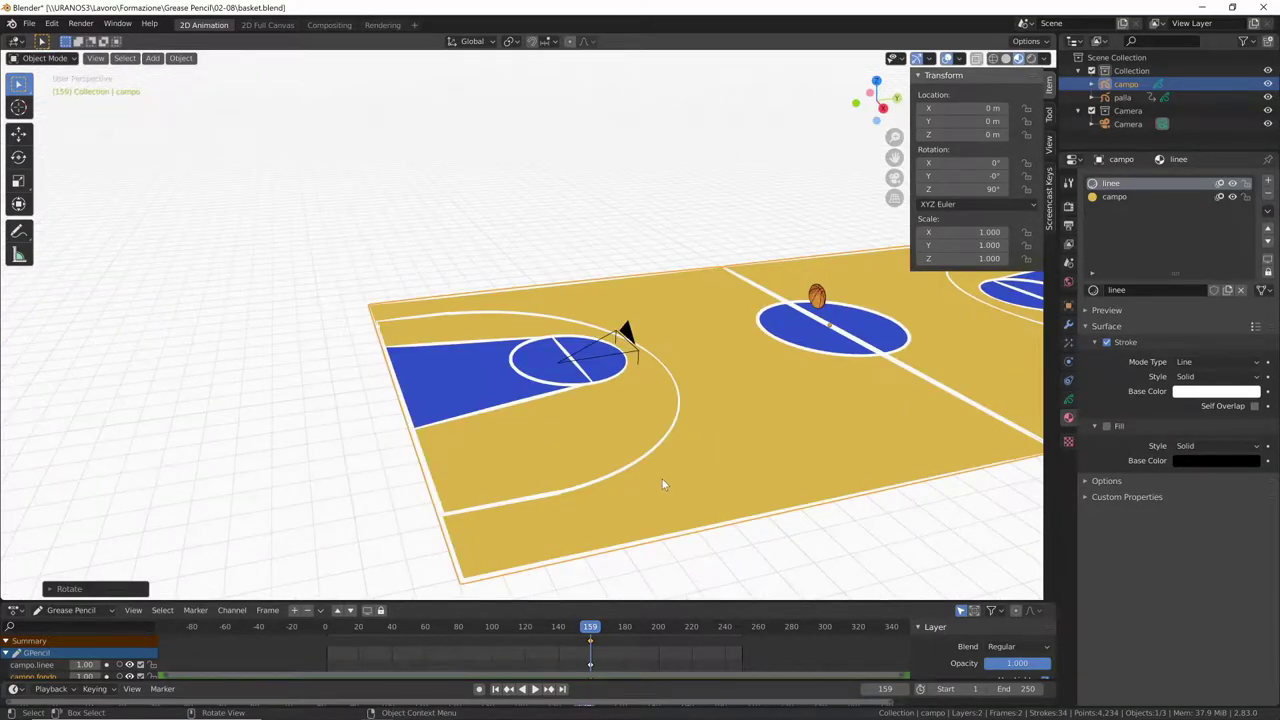
pyautogui.moveTo(650, 487)
pyautogui.mouseDown(button='middle')
pyautogui.moveTo(710, 397)
pyautogui.moveTo(713, 437)
pyautogui.mouseUp(button='middle')
pyautogui.press('KP_0')
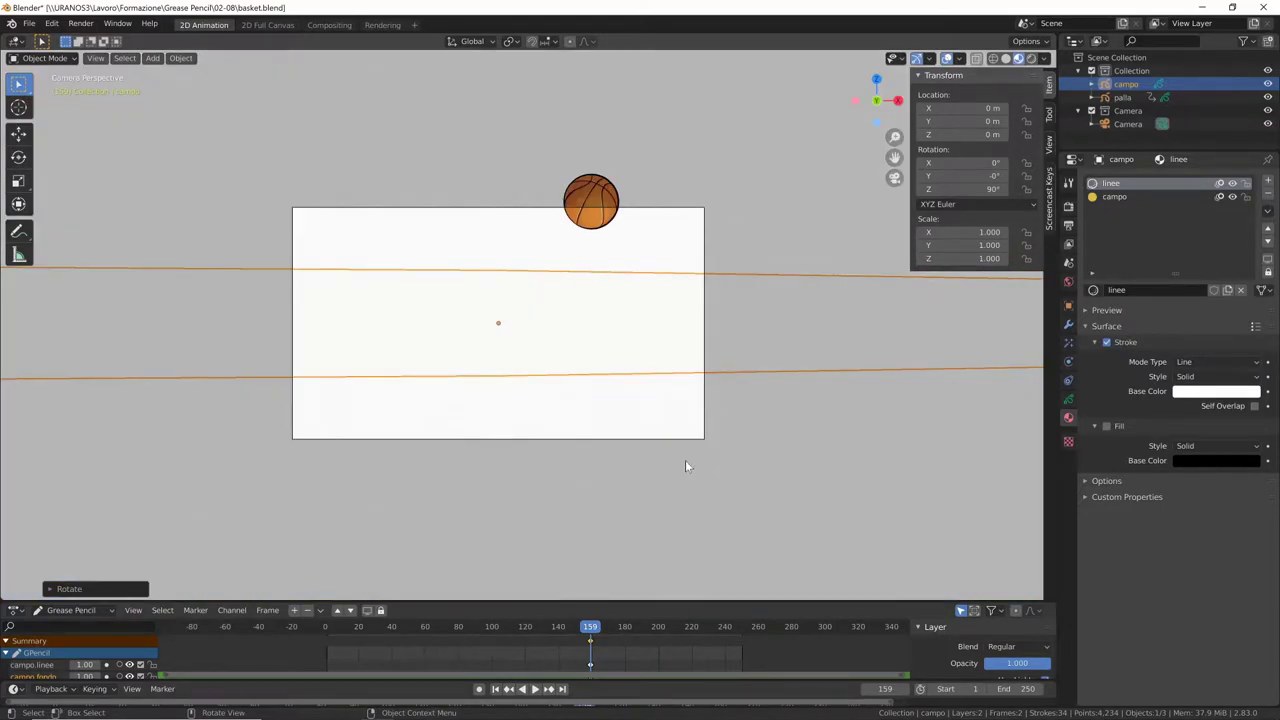
pyautogui.moveTo(683, 465)
pyautogui.mouseDown(button='middle')
pyautogui.moveTo(603, 433)
pyautogui.moveTo(708, 391)
pyautogui.moveTo(800, 405)
pyautogui.moveTo(740, 432)
pyautogui.moveTo(750, 424)
pyautogui.moveTo(740, 446)
pyautogui.moveTo(694, 444)
pyautogui.moveTo(472, 510)
pyautogui.moveTo(522, 470)
pyautogui.mouseUp(button='middle')
pyautogui.press('KP_0')
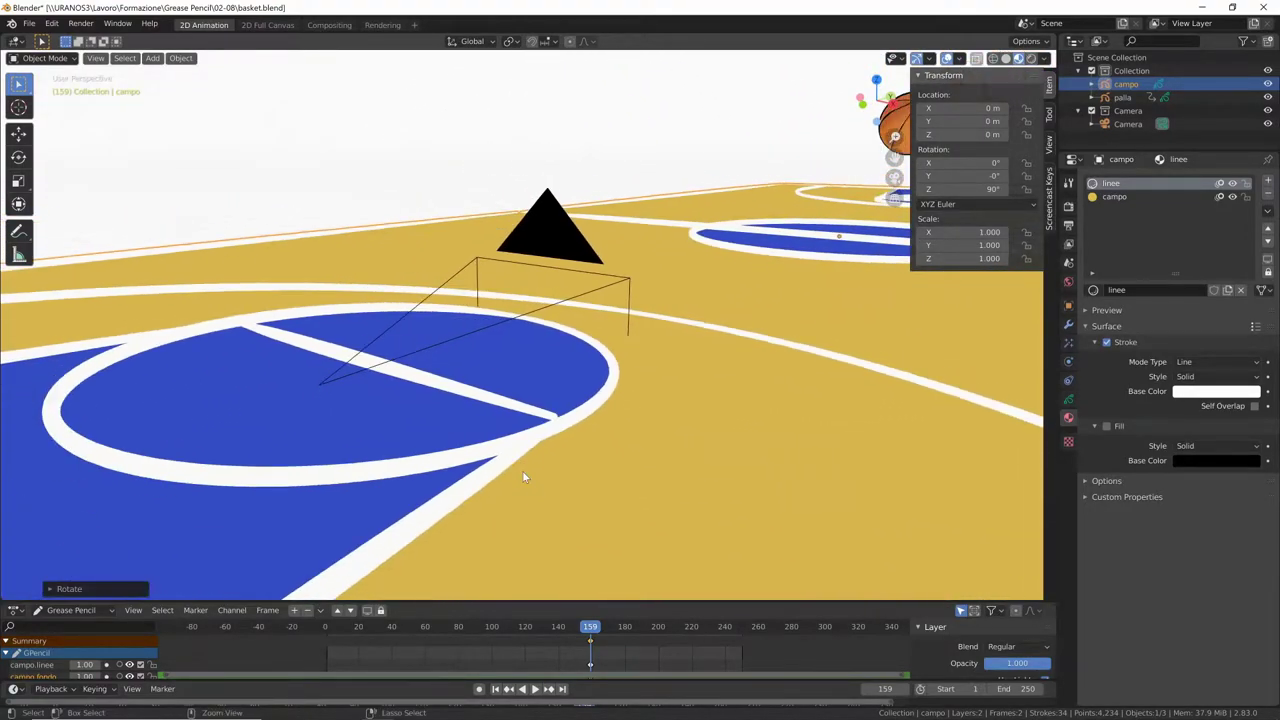
# Step: Raise the camera vertically along Z and look through it
pyautogui.click(463, 340)
pyautogui.press('g')
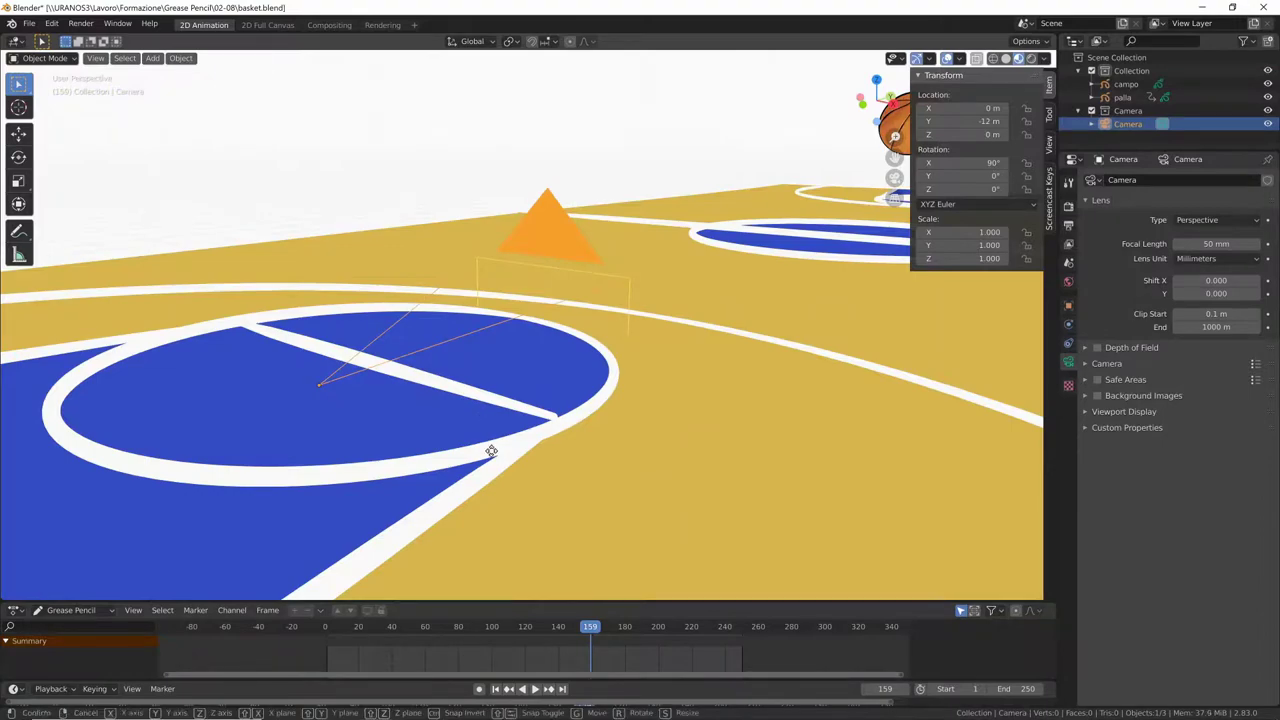
pyautogui.press('z')
pyautogui.click(552, 437)
pyautogui.press('KP_0')
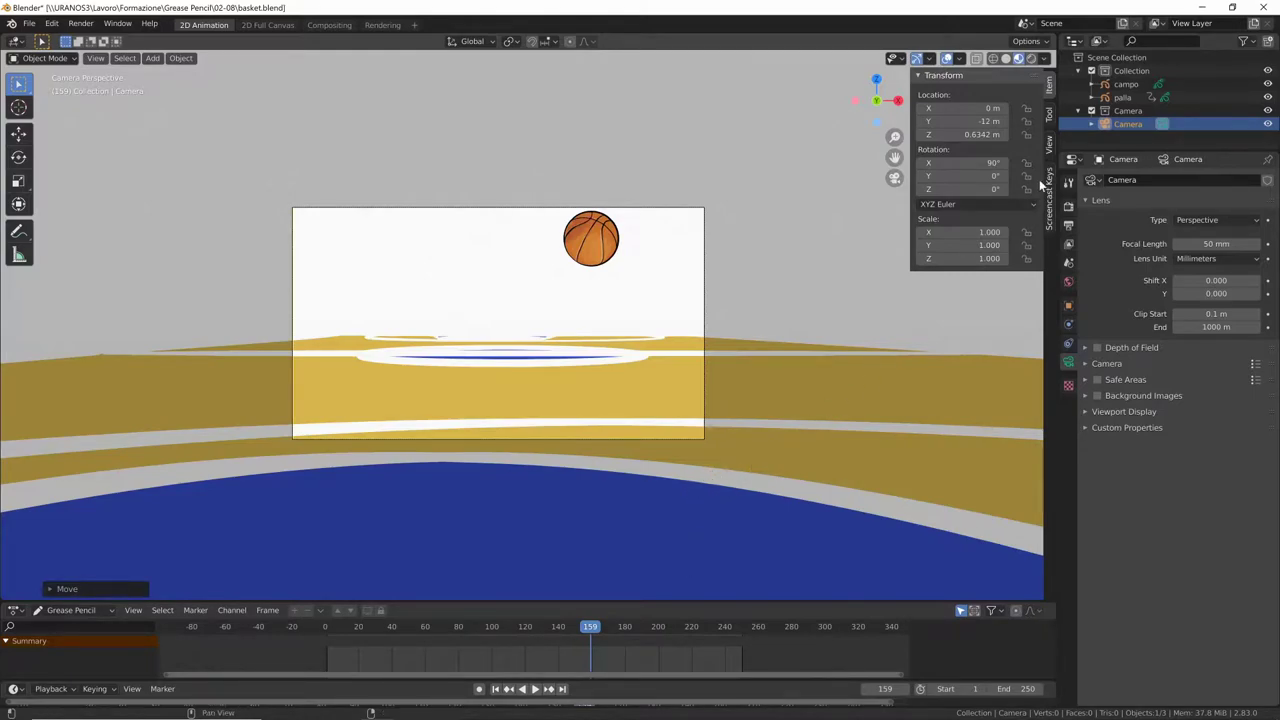
# Step: Lock the camera to the view and reframe it low over one basket area
pyautogui.click(1049, 145)
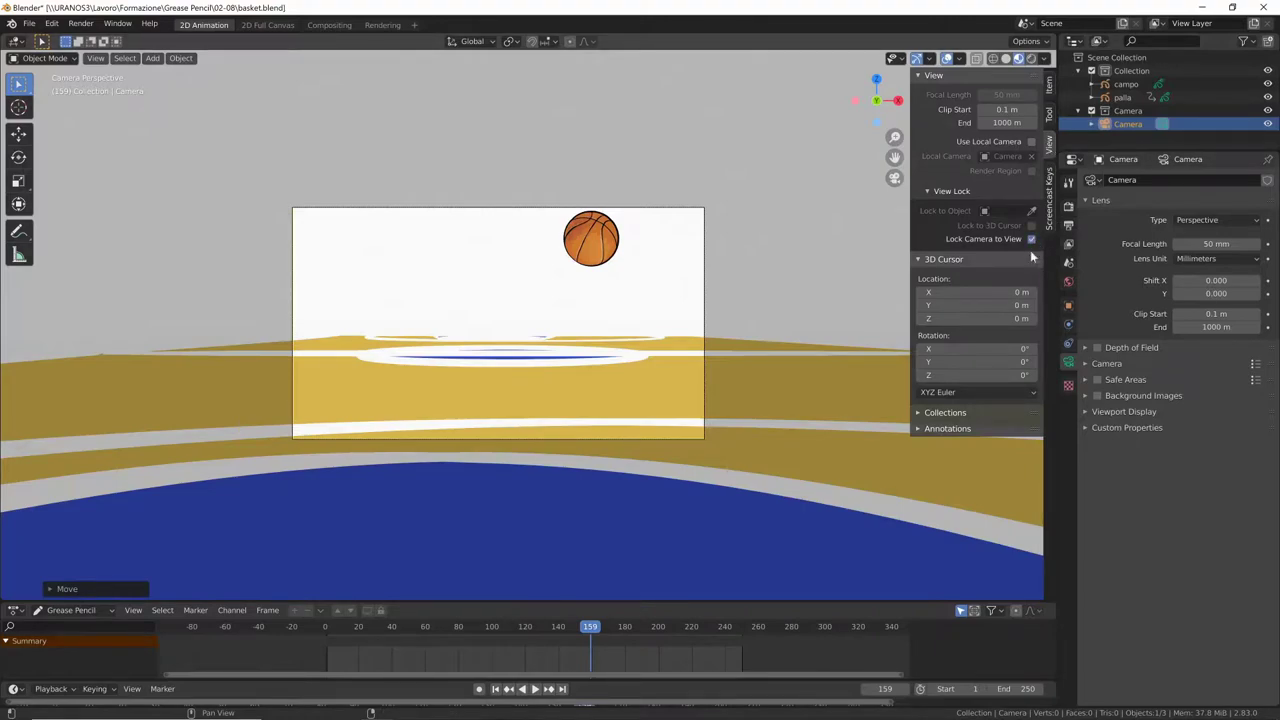
pyautogui.moveTo(505, 437)
pyautogui.mouseDown(button='middle')
pyautogui.moveTo(574, 466)
pyautogui.moveTo(654, 423)
pyautogui.moveTo(350, 533)
pyautogui.moveTo(747, 440)
pyautogui.moveTo(670, 449)
pyautogui.moveTo(674, 429)
pyautogui.moveTo(646, 509)
pyautogui.mouseUp(button='middle')
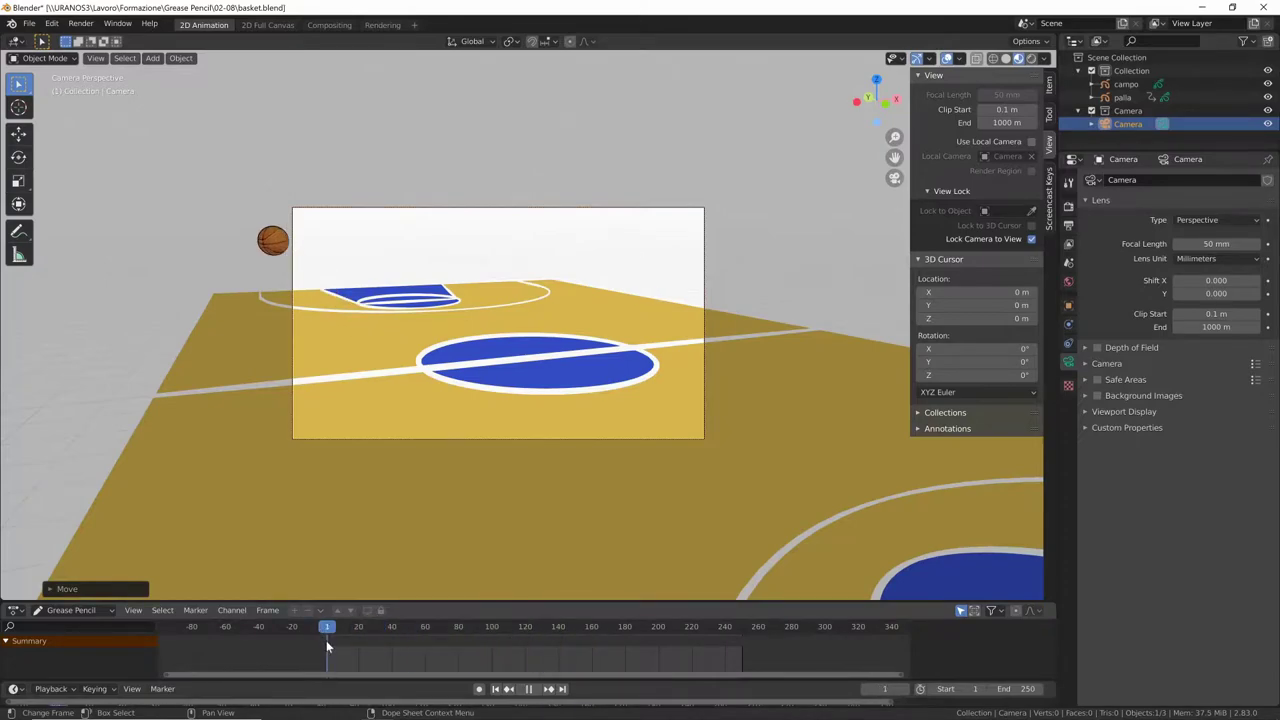
pyautogui.press('space')
pyautogui.moveTo(528, 396)
pyautogui.mouseDown(button='middle')
pyautogui.moveTo(727, 440)
pyautogui.moveTo(748, 432)
pyautogui.moveTo(466, 449)
pyautogui.mouseUp(button='middle')
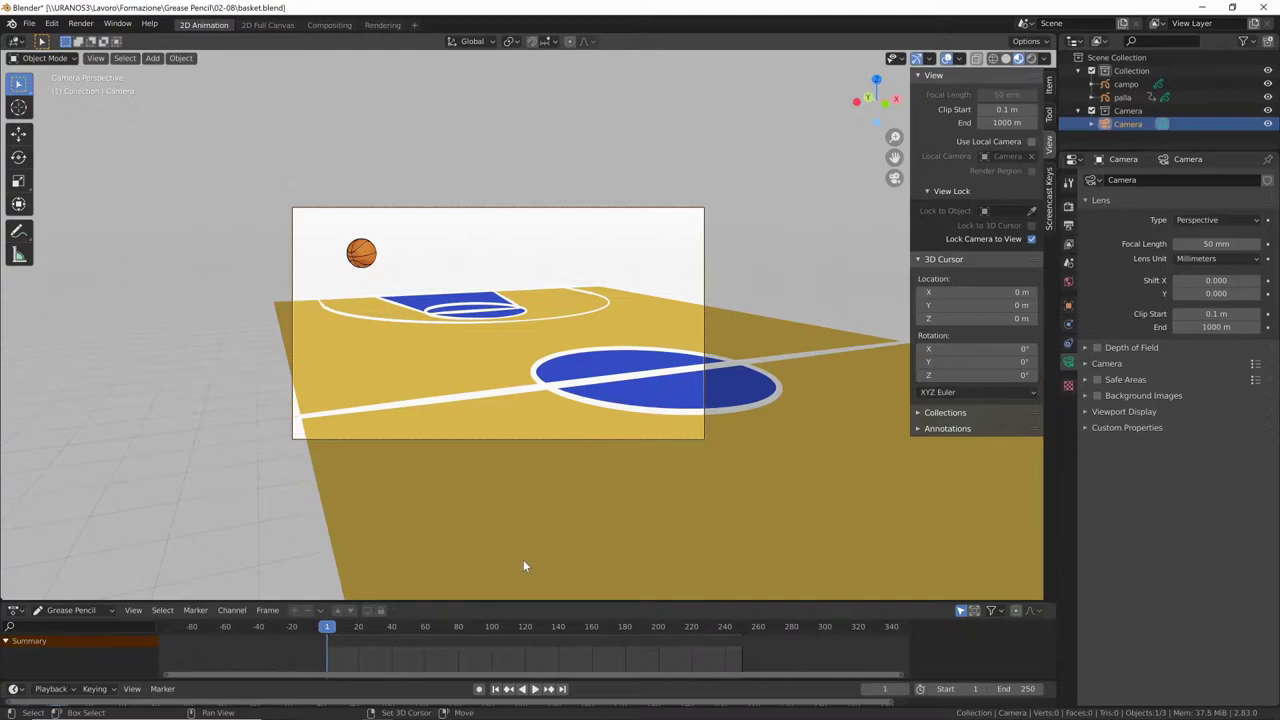
pyautogui.moveTo(514, 380)
pyautogui.mouseDown(button='middle')
pyautogui.moveTo(876, 306)
pyautogui.moveTo(494, 371)
pyautogui.moveTo(494, 357)
pyautogui.moveTo(762, 537)
pyautogui.moveTo(631, 403)
pyautogui.moveTo(506, 417)
pyautogui.moveTo(851, 283)
pyautogui.moveTo(555, 343)
pyautogui.moveTo(599, 428)
pyautogui.mouseUp(button='middle')
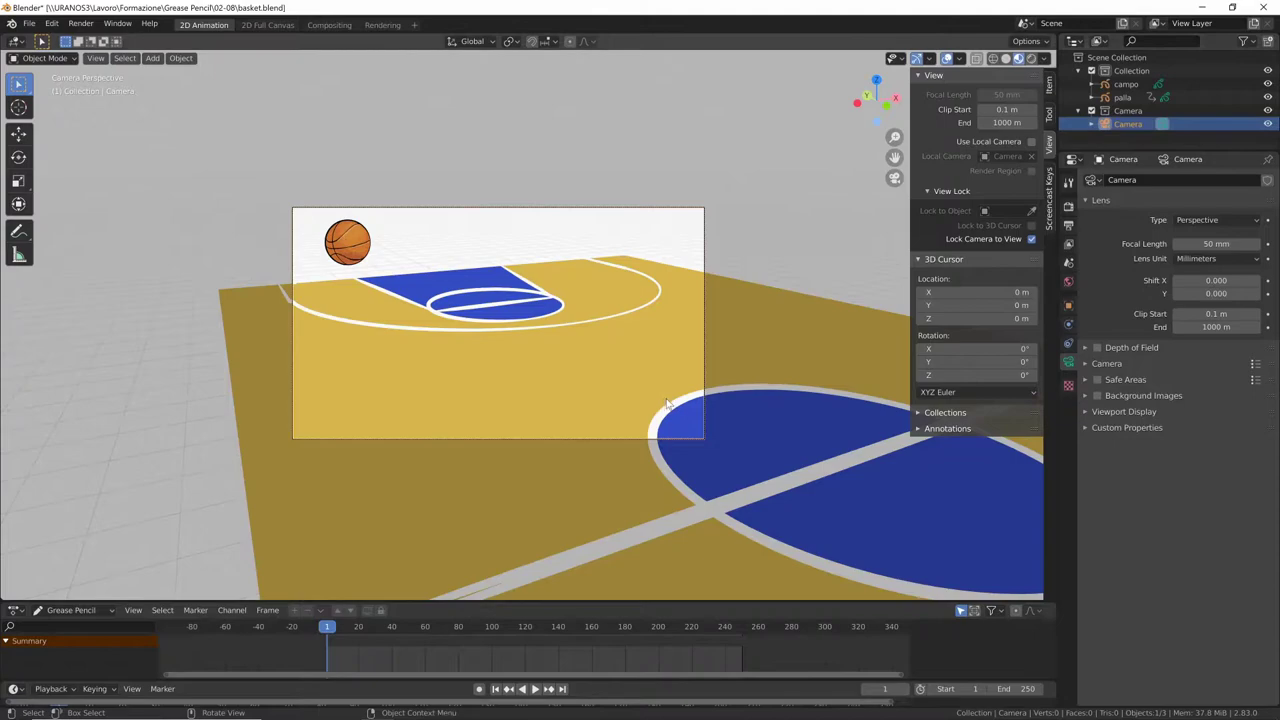
# Step: Keyframe the camera's LocRotScale at frame 1, then advance the playhead to frame 250
pyautogui.press('i')
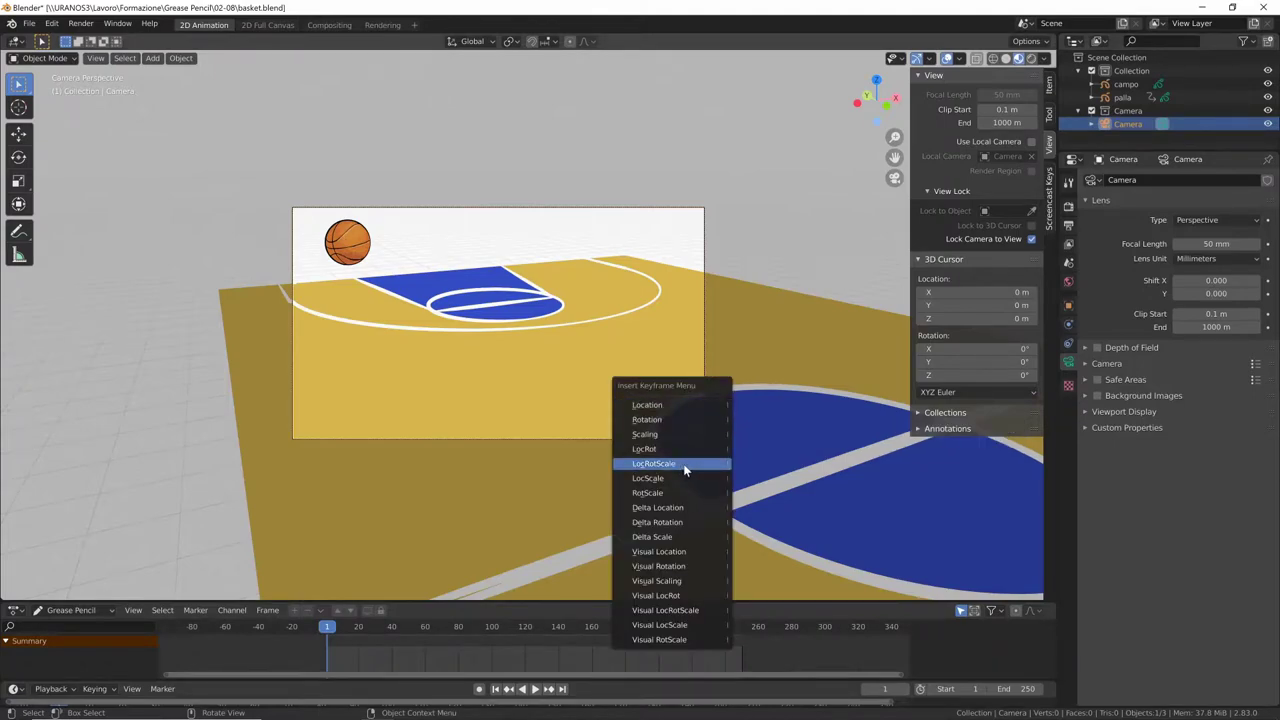
pyautogui.click(684, 465)
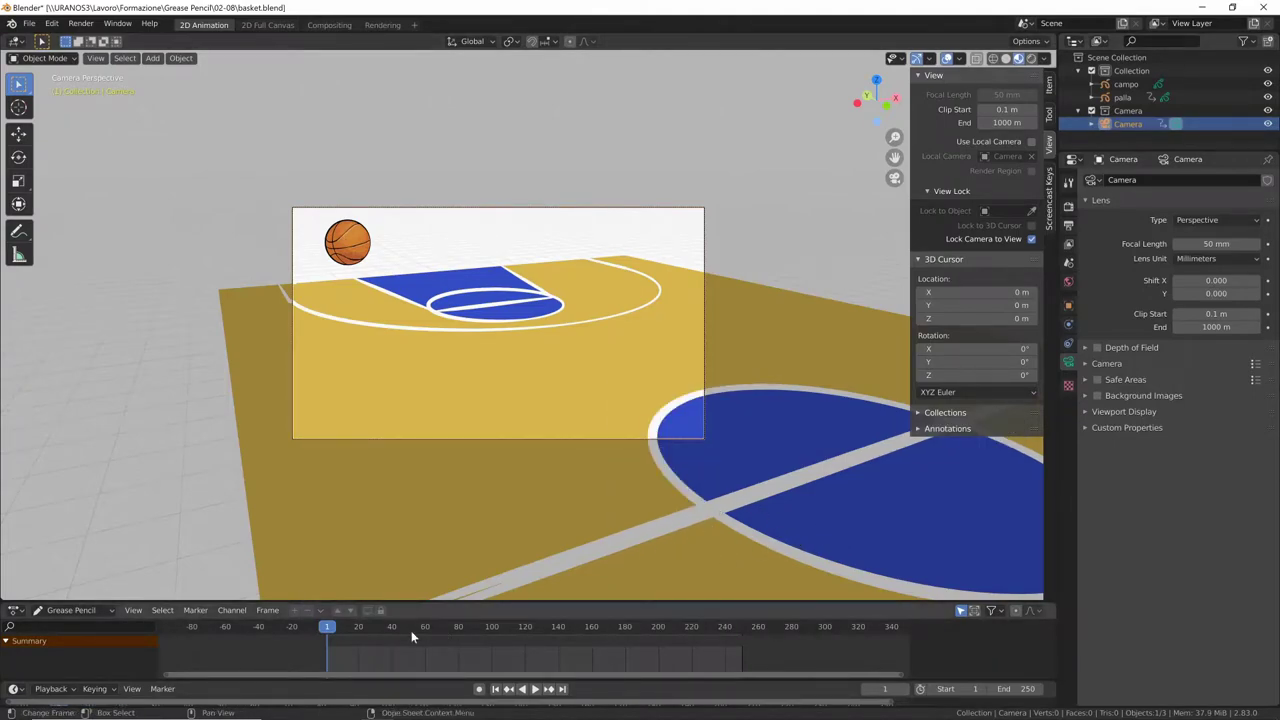
pyautogui.press('space')
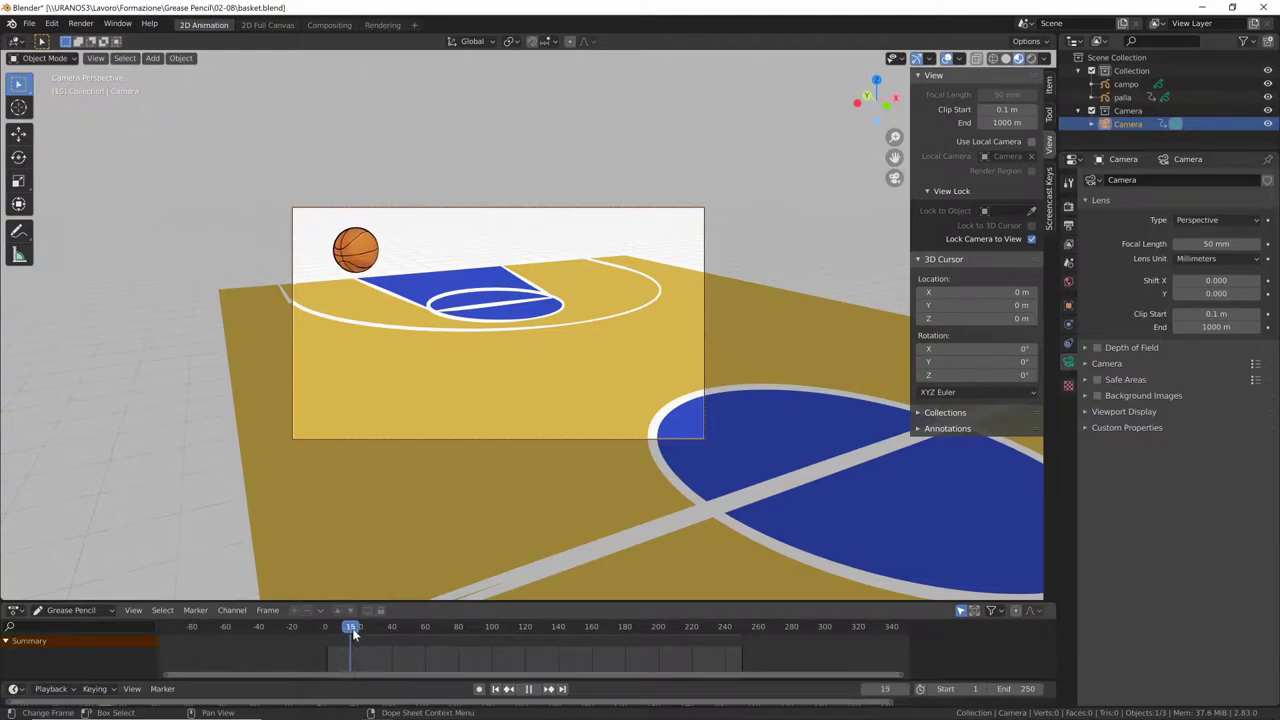
pyautogui.click(452, 630)
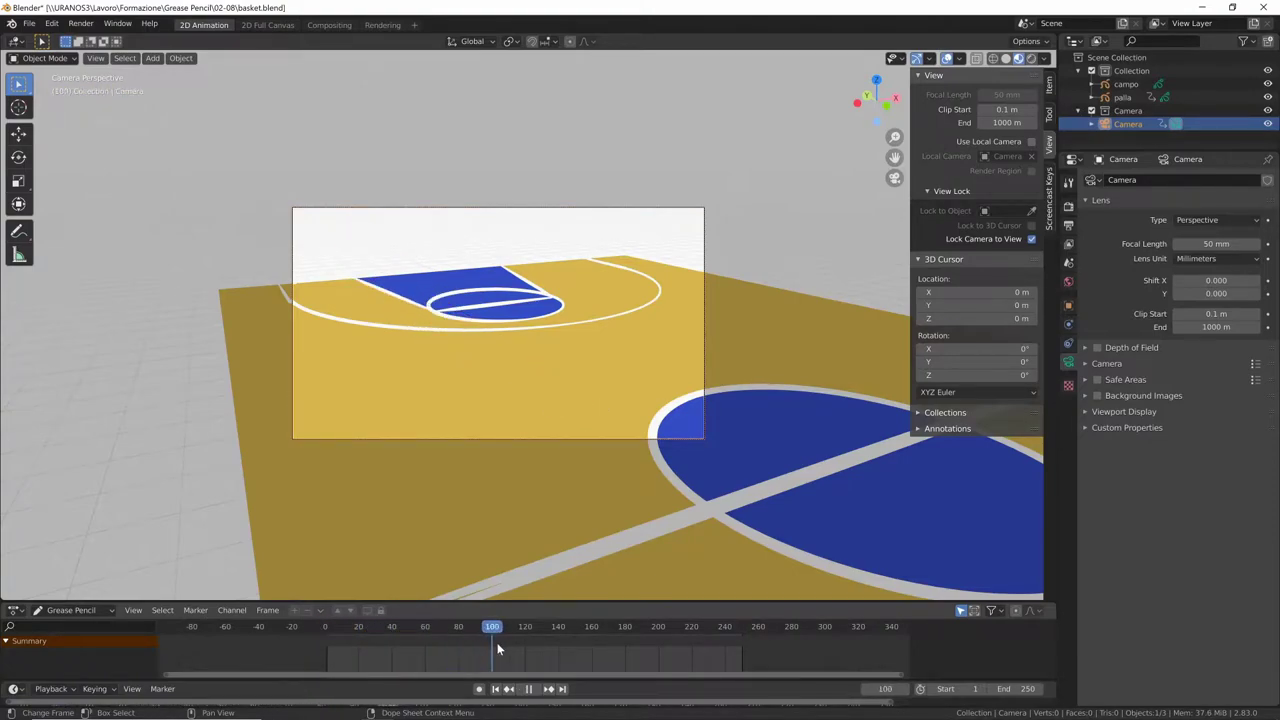
pyautogui.click(599, 646)
pyautogui.press('space')
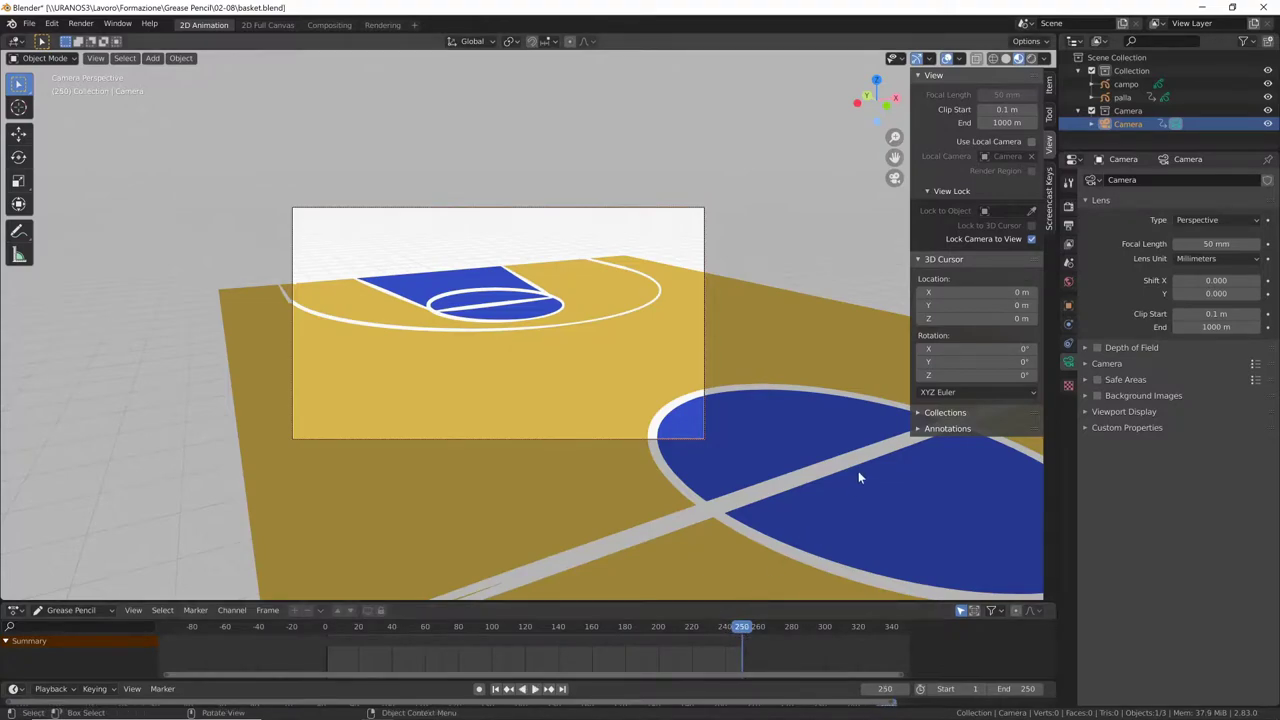
# Step: Reframe the camera on the centre circle and ball, keying LocRotScale at frame 250
pyautogui.scroll(-2, 858, 470)
pyautogui.scroll(-2, 859, 467)
pyautogui.moveTo(826, 445)
pyautogui.mouseDown(button='middle')
pyautogui.moveTo(286, 363)
pyautogui.moveTo(351, 309)
pyautogui.mouseUp(button='middle')
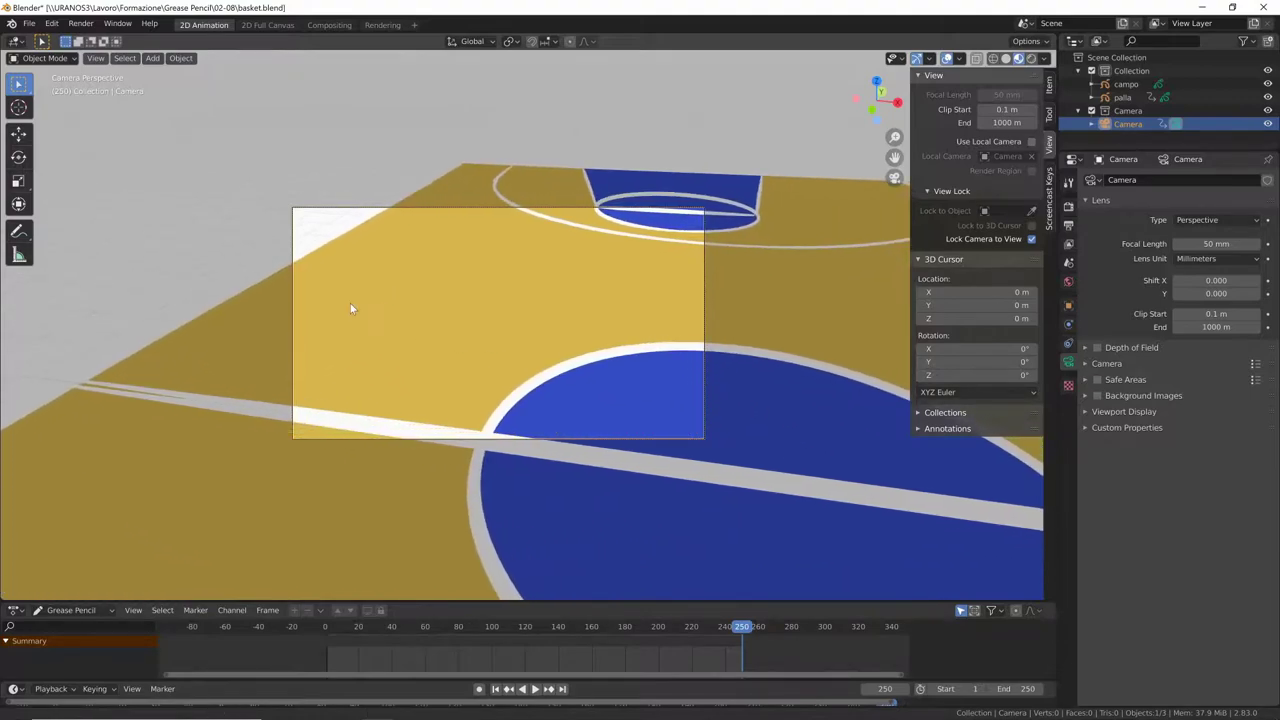
pyautogui.keyDown('ctrl'); pyautogui.moveTo(520, 457); pyautogui.dragTo(453, 507, button='middle'); pyautogui.keyUp('ctrl')
pyautogui.moveTo(478, 507); pyautogui.dragTo(478, 325, button='middle')
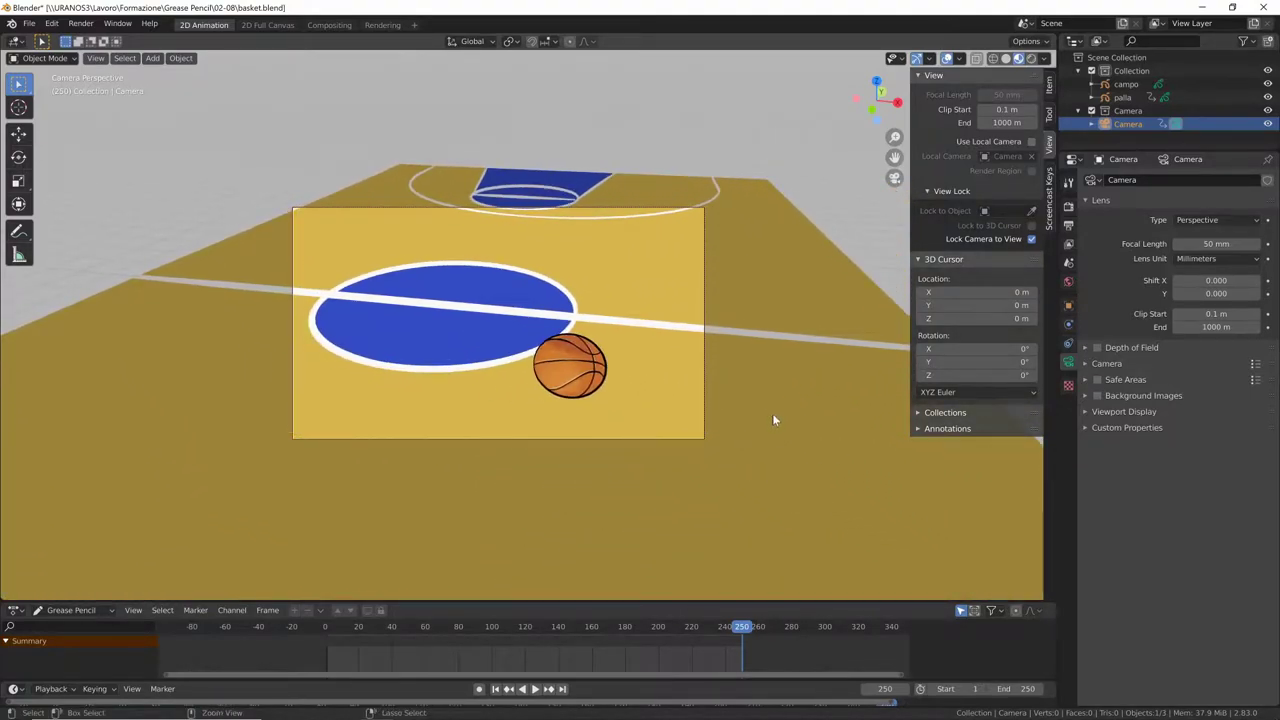
pyautogui.moveTo(773, 420)
pyautogui.mouseDown(button='middle')
pyautogui.moveTo(666, 463)
pyautogui.moveTo(646, 374)
pyautogui.mouseUp(button='middle')
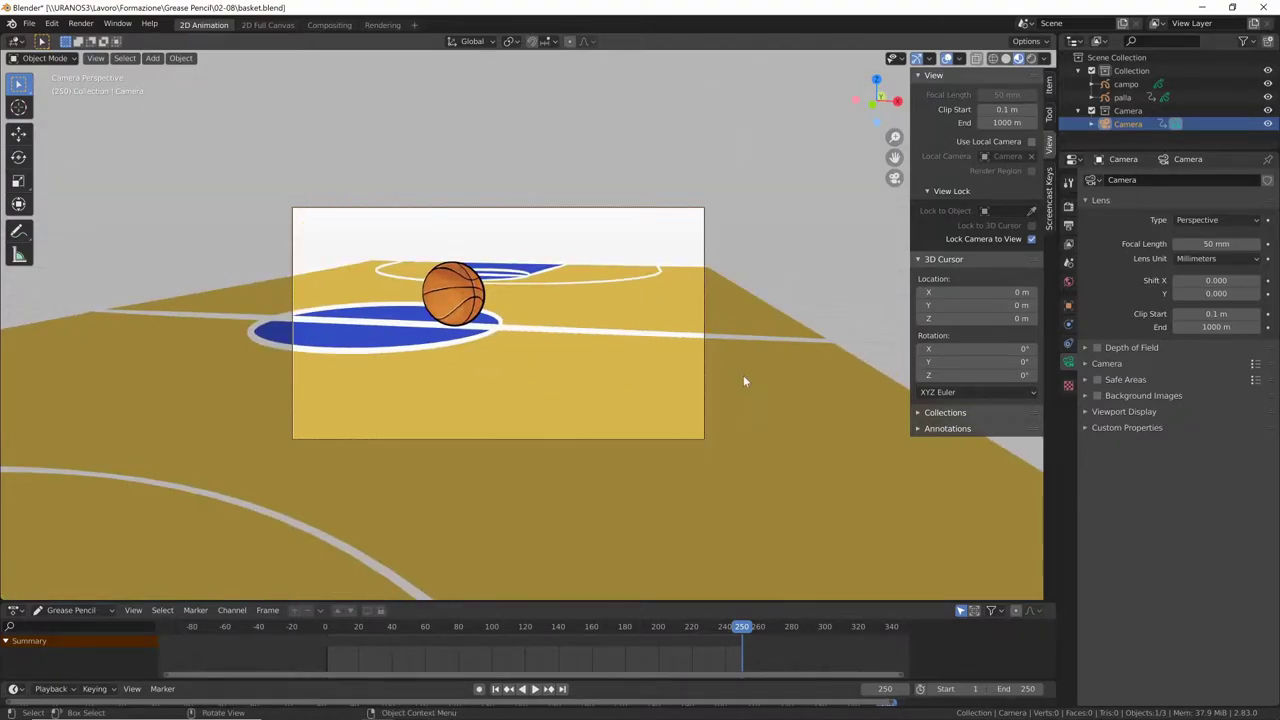
pyautogui.press('i')
pyautogui.click(661, 368)
pyautogui.press('space')
pyautogui.moveTo(742, 628)
pyautogui.mouseDown()
pyautogui.moveTo(325, 630)
pyautogui.moveTo(751, 651)
pyautogui.moveTo(360, 645)
pyautogui.moveTo(724, 668)
pyautogui.moveTo(694, 655)
pyautogui.moveTo(326, 647)
pyautogui.mouseUp()
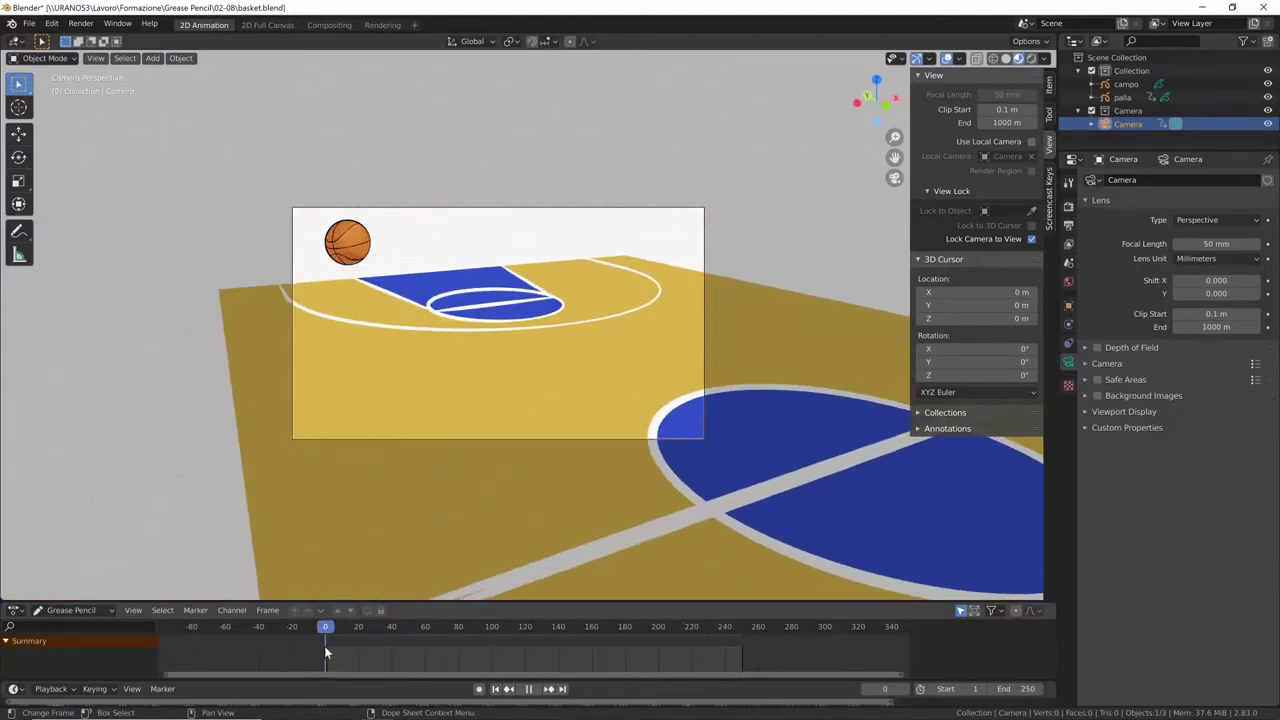
# Step: Select the ball, enlarge the timeline over the Dope Sheet, and uncheck Lock Camera to View
pyautogui.click(355, 255)
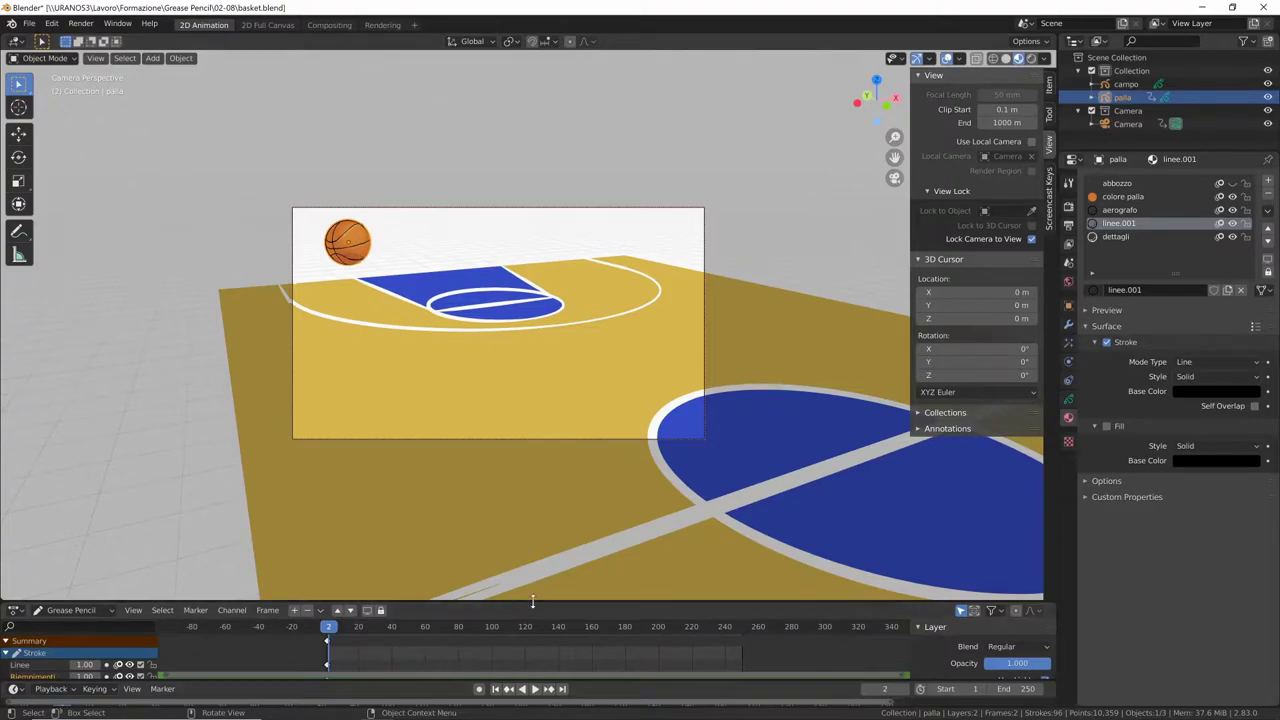
pyautogui.moveTo(531, 605); pyautogui.dragTo(531, 620)
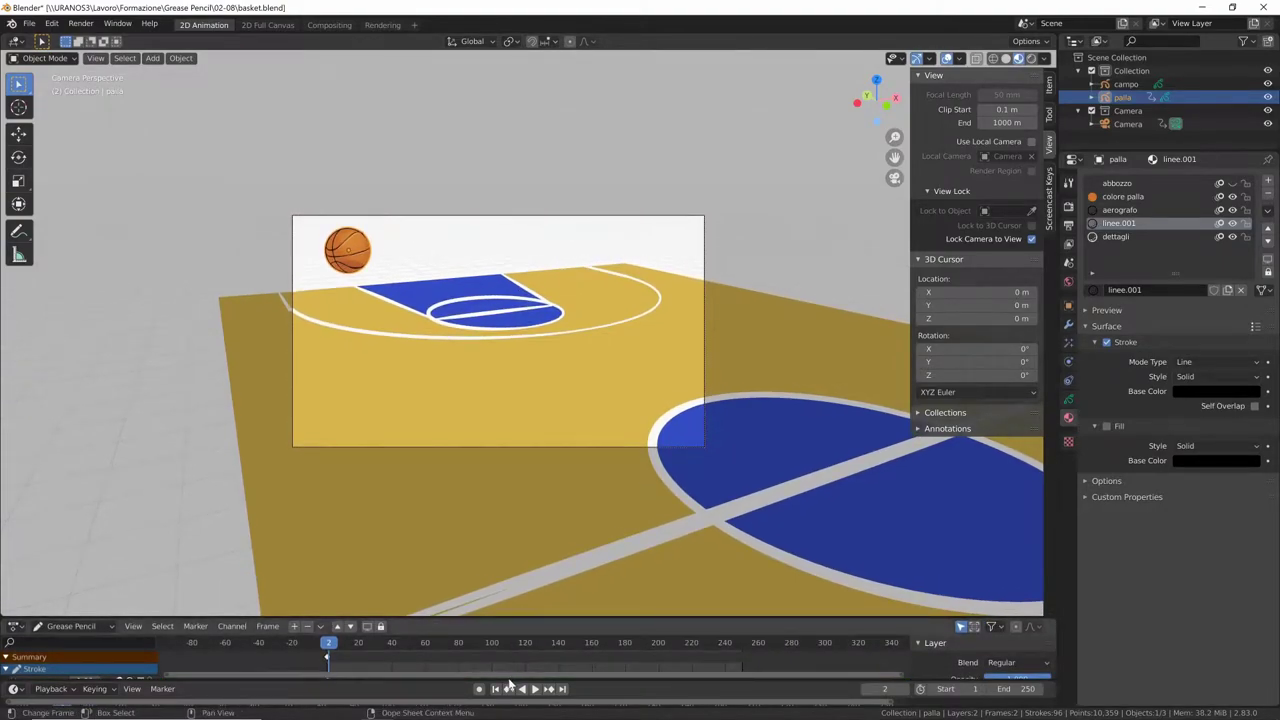
pyautogui.moveTo(509, 681); pyautogui.dragTo(518, 513)
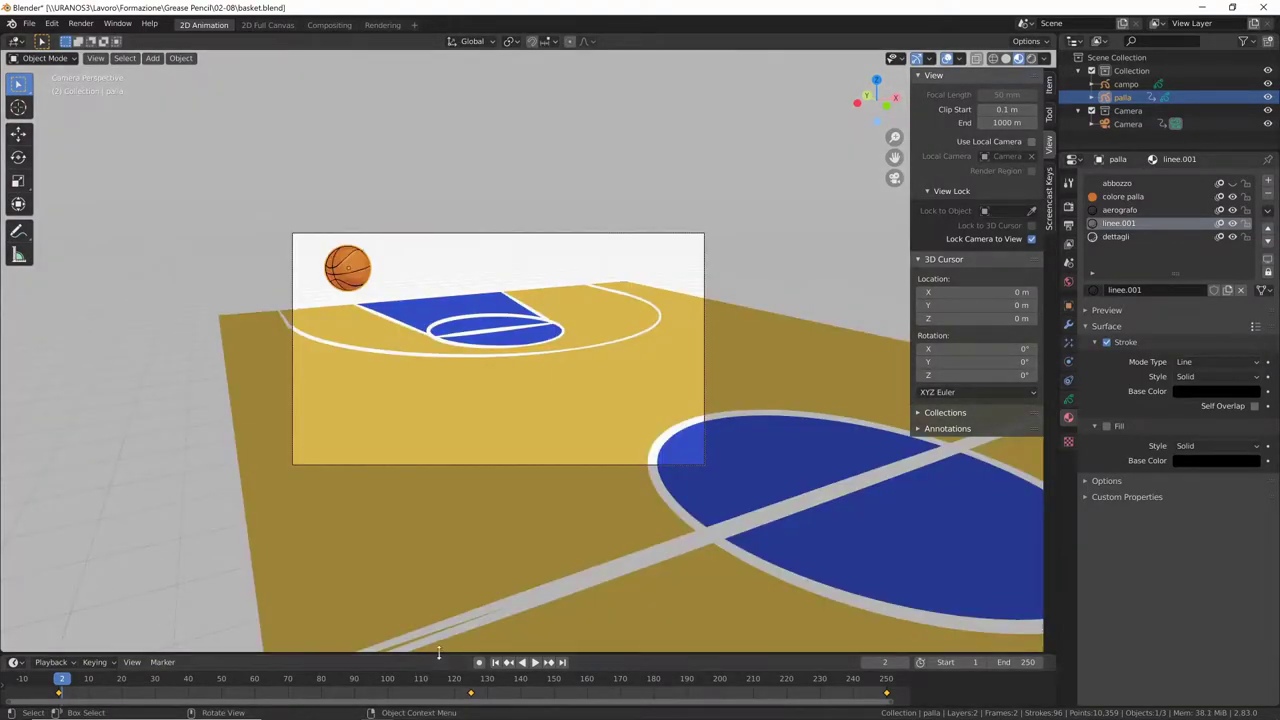
pyautogui.moveTo(376, 654); pyautogui.dragTo(376, 493)
pyautogui.moveTo(637, 433); pyautogui.dragTo(900, 314, button='middle')
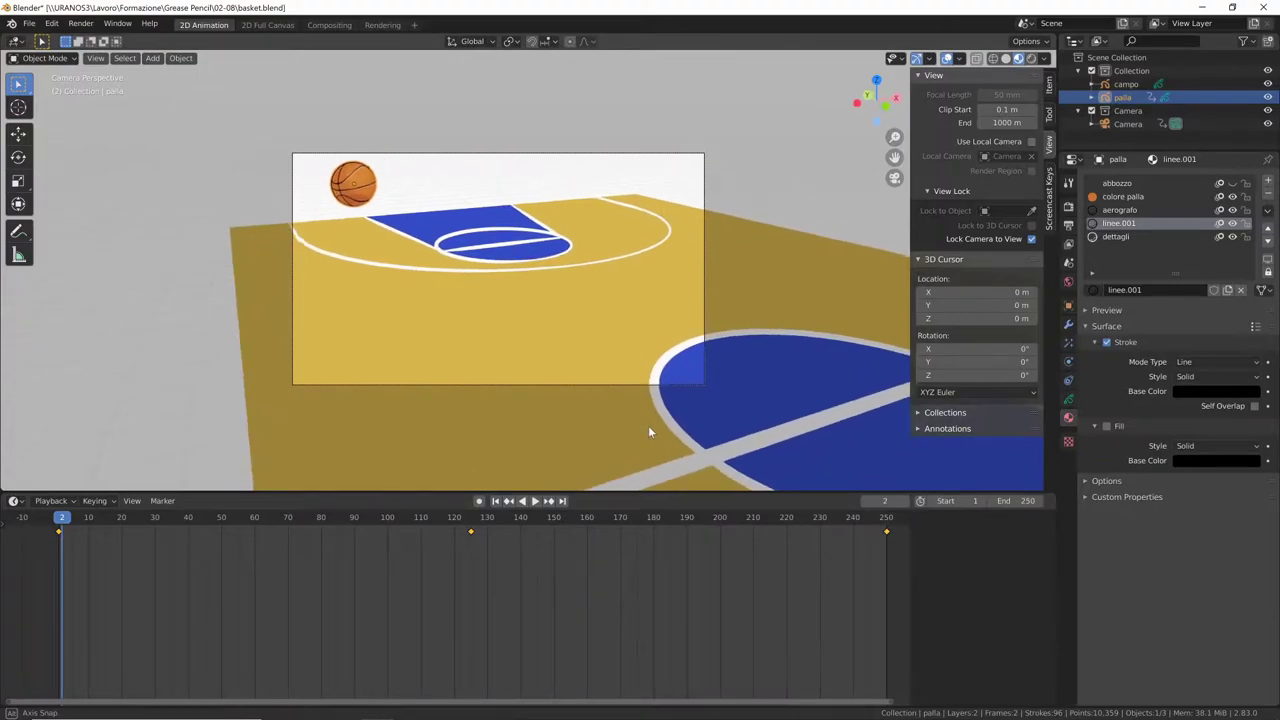
pyautogui.click(1031, 239)
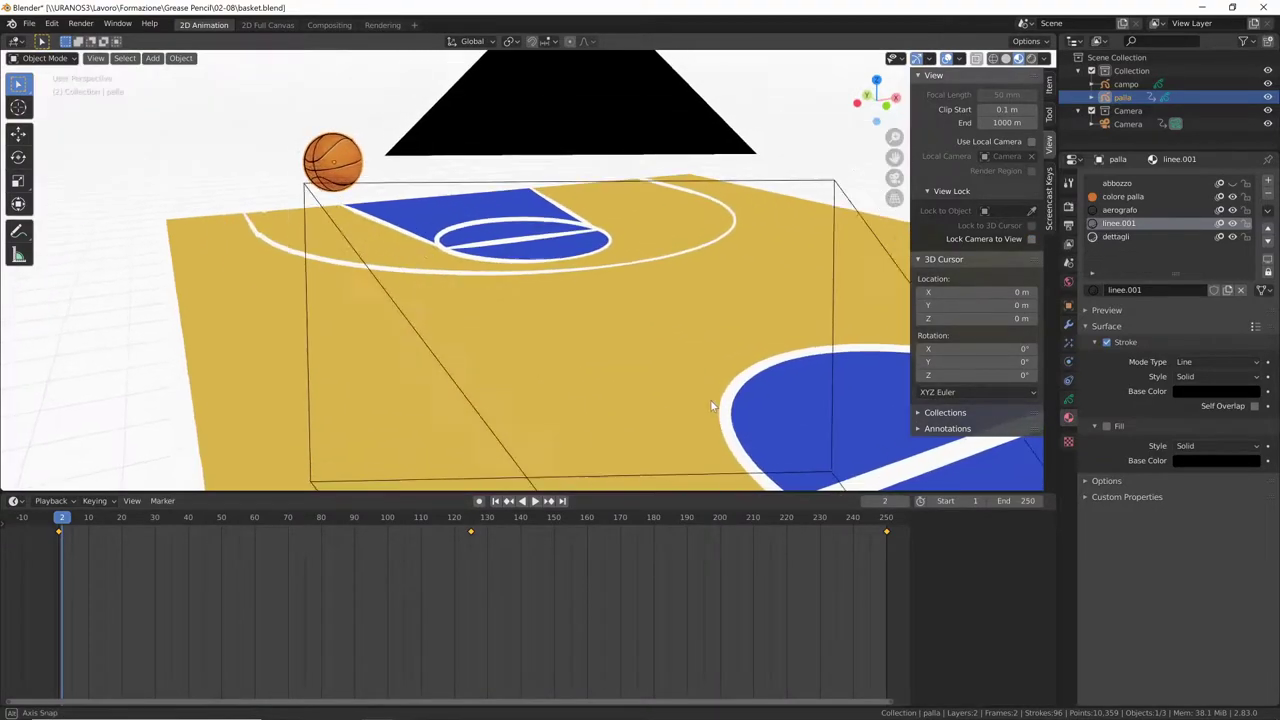
pyautogui.moveTo(760, 420)
pyautogui.mouseDown(button='middle')
pyautogui.moveTo(710, 399)
pyautogui.moveTo(572, 484)
pyautogui.mouseUp(button='middle')
# Step: Play and scrub the ball animation from frame 1, stopping at frame 125, orbiting out
pyautogui.click(58, 527)
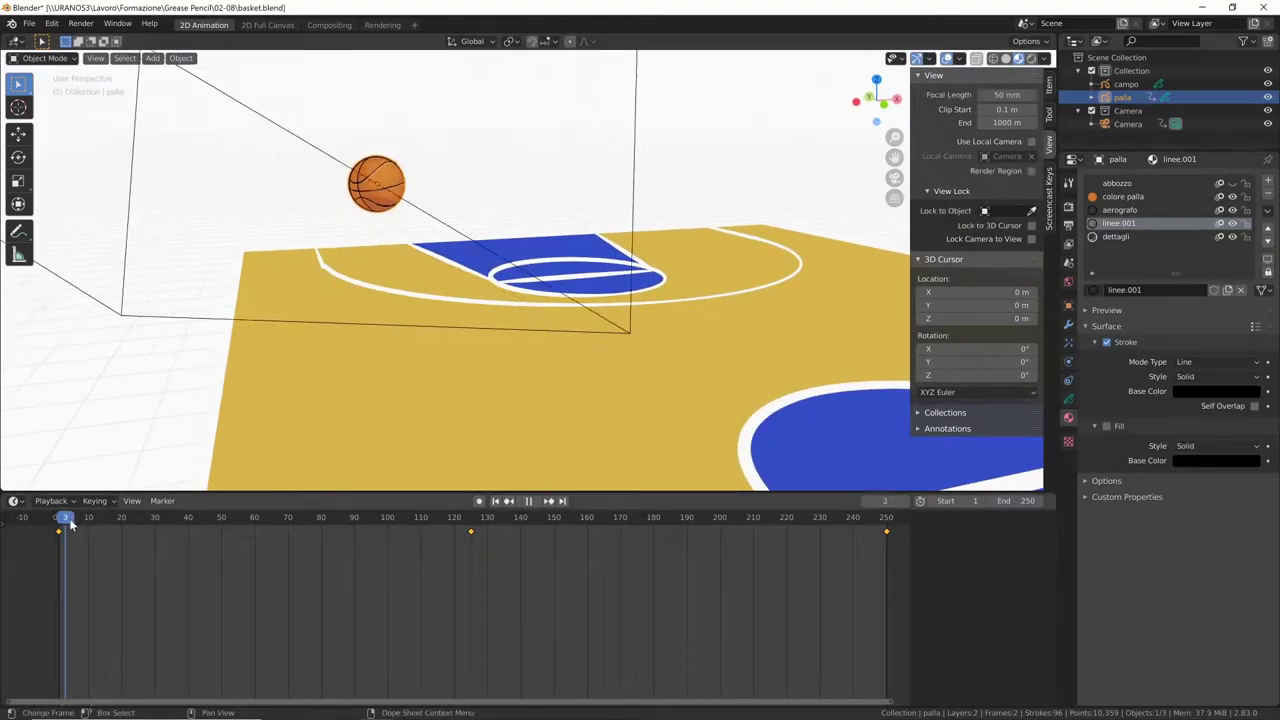
pyautogui.press('space')
pyautogui.moveTo(58, 527); pyautogui.dragTo(62, 551)
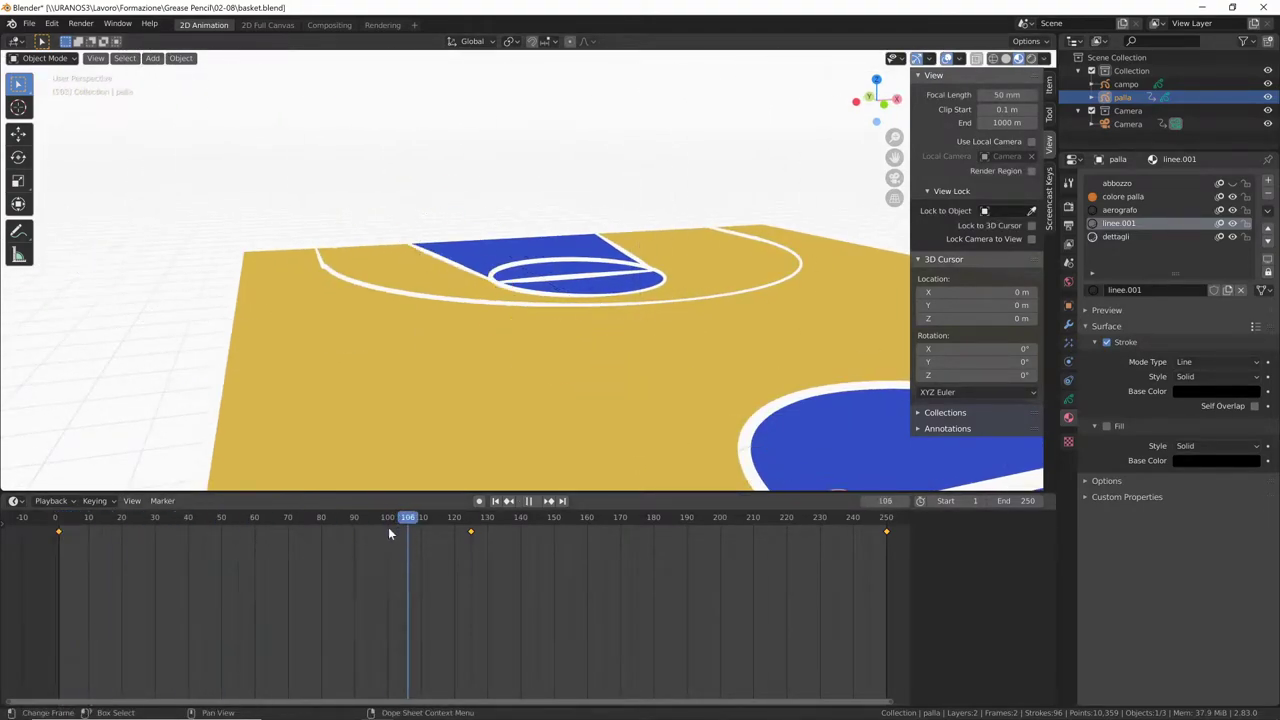
pyautogui.press('space')
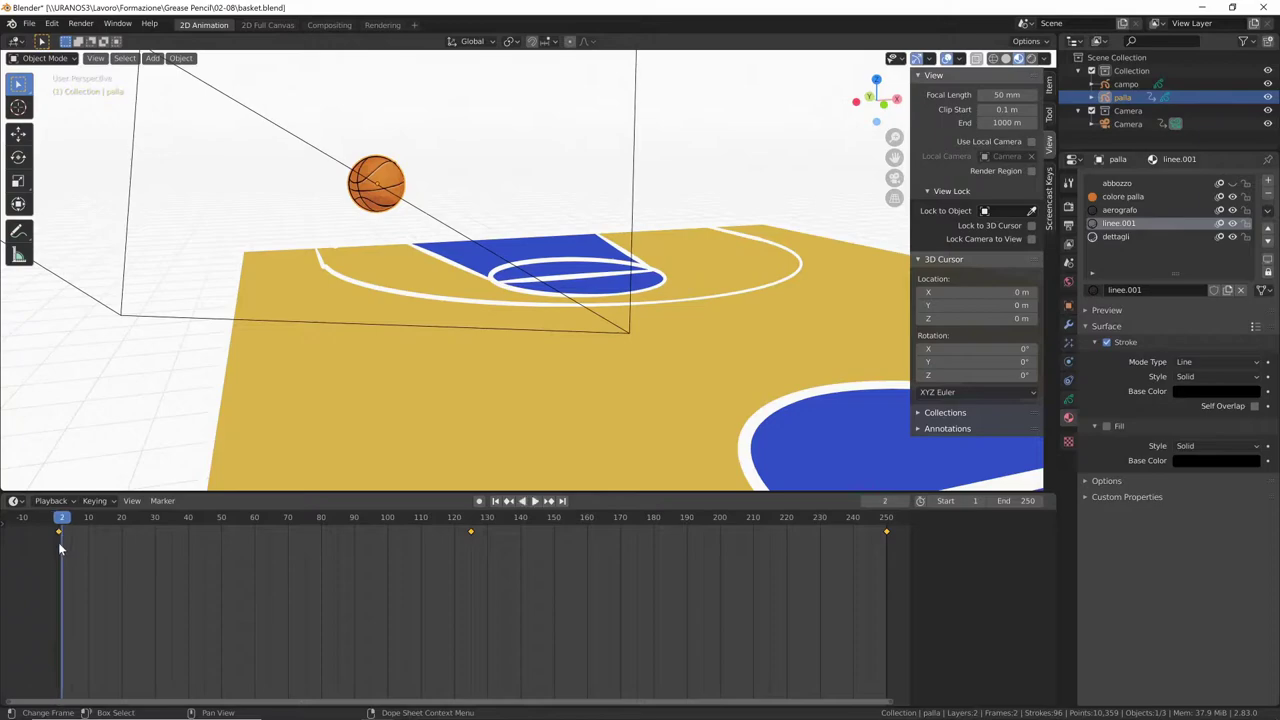
pyautogui.moveTo(330, 430); pyautogui.dragTo(647, 332, button='middle')
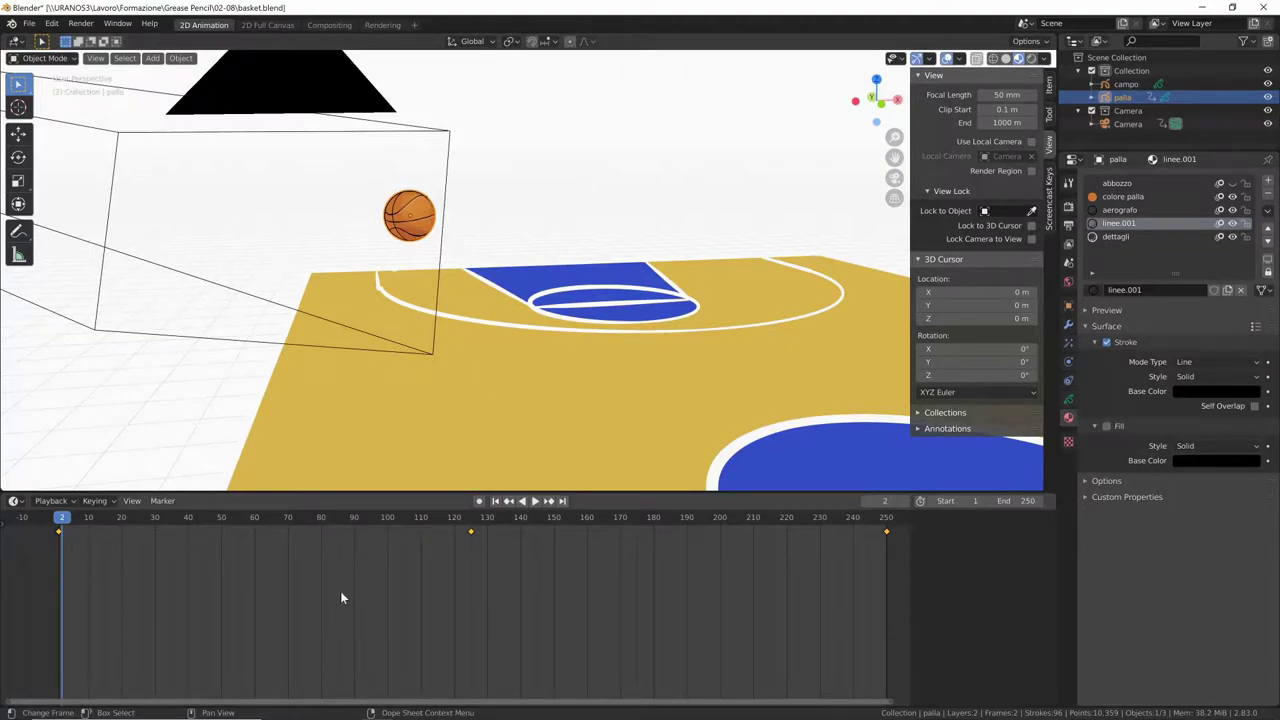
pyautogui.press('space')
pyautogui.moveTo(60, 527); pyautogui.dragTo(470, 560)
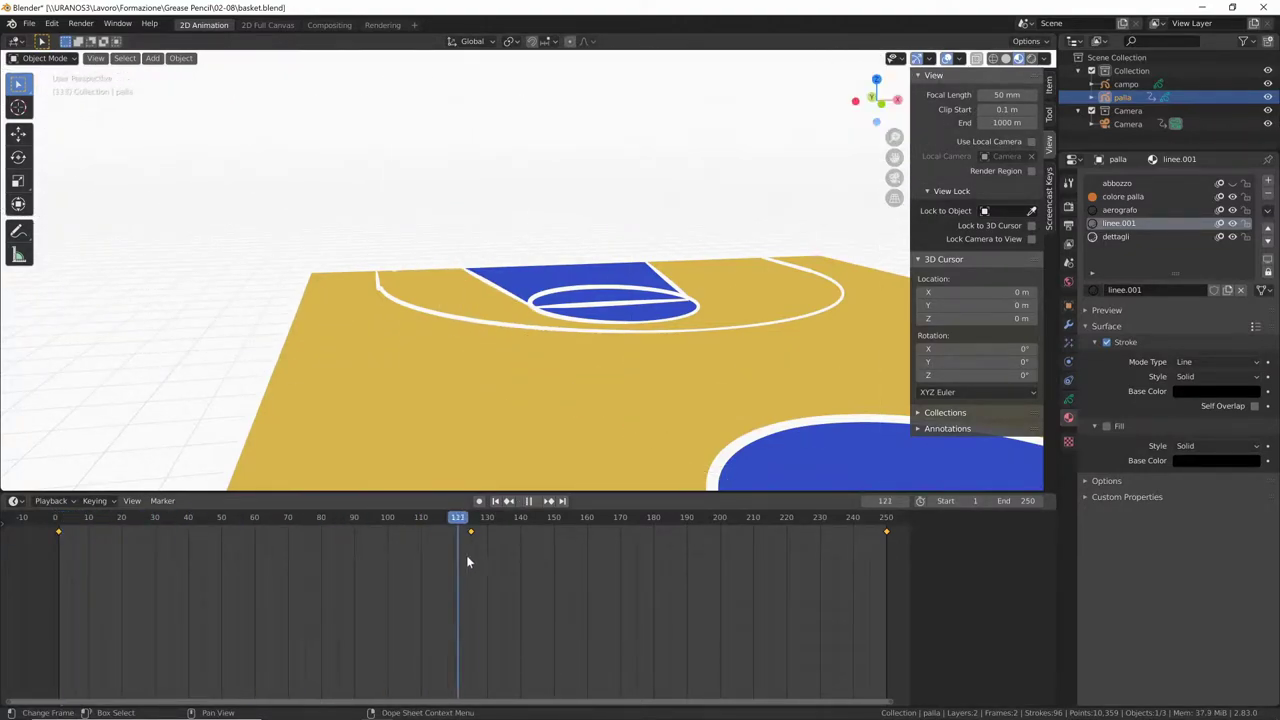
pyautogui.press('space')
pyautogui.moveTo(543, 437)
pyautogui.mouseDown(button='middle')
pyautogui.moveTo(778, 385)
pyautogui.moveTo(765, 383)
pyautogui.mouseUp(button='middle')
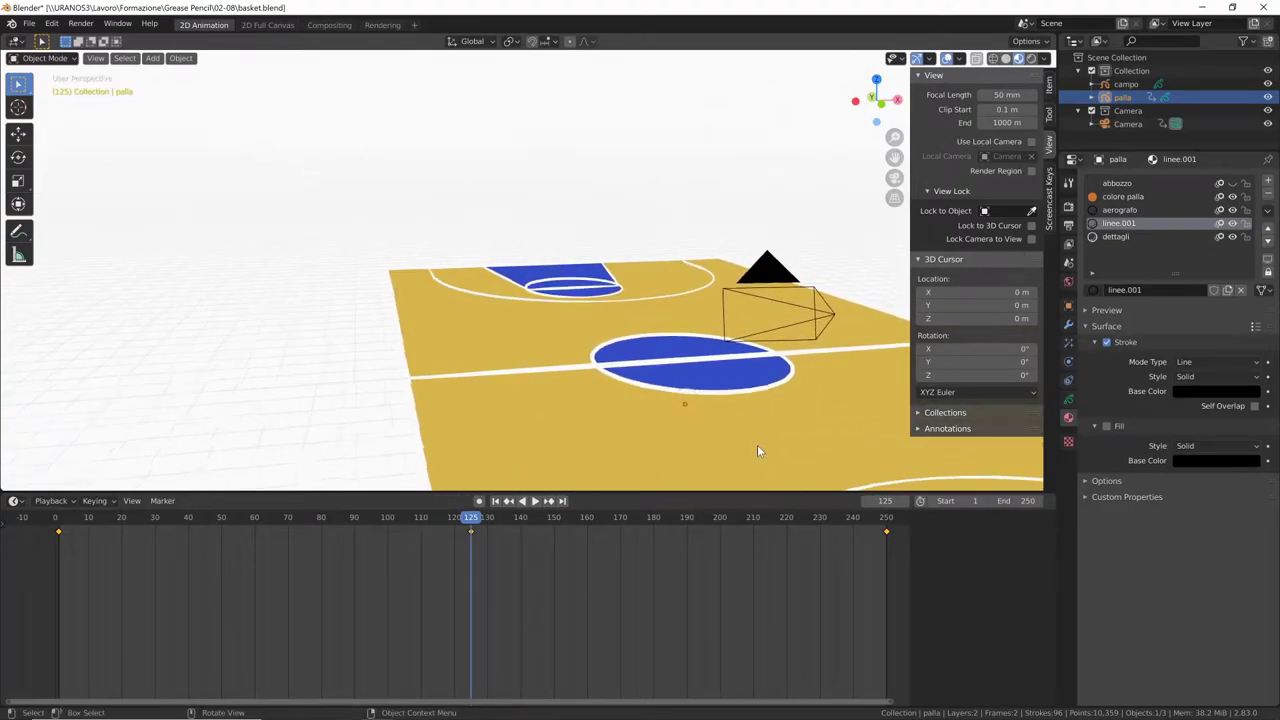
# Step: In camera view at frame 125, lift the ball along Z and keyframe its Location
pyautogui.press('KP_0')
pyautogui.press('g')
pyautogui.press('z')
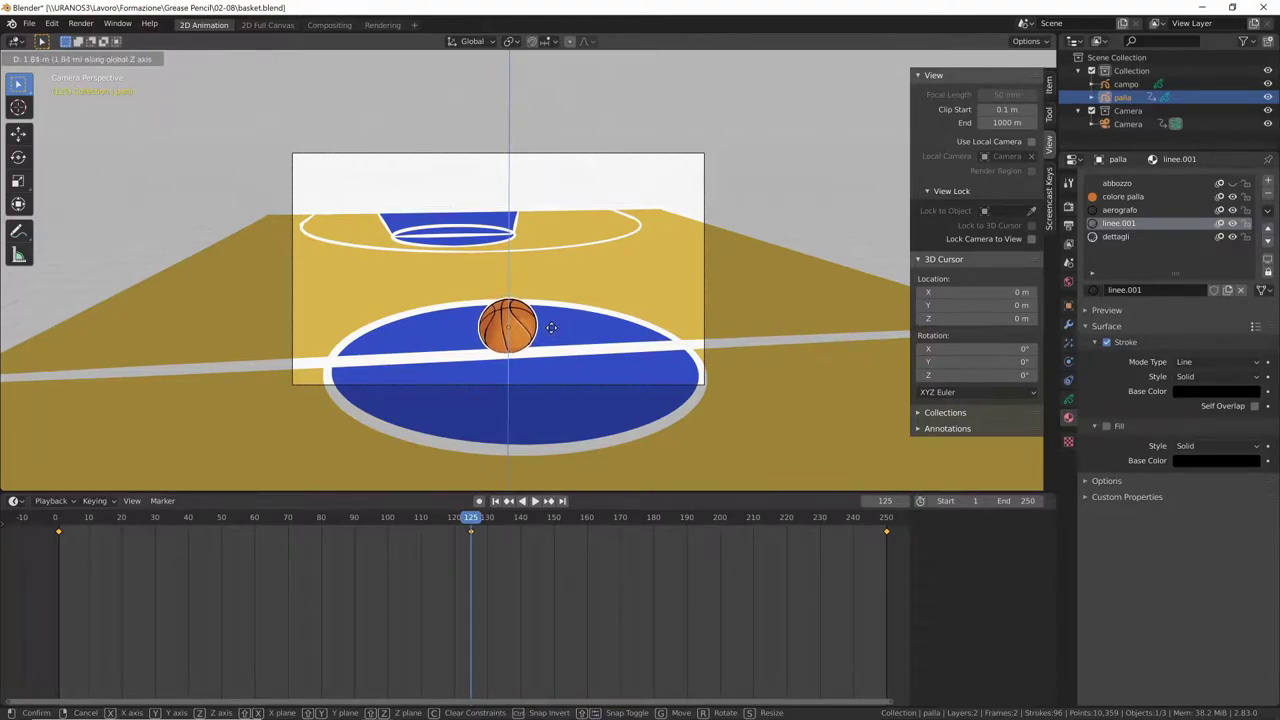
pyautogui.click(552, 328)
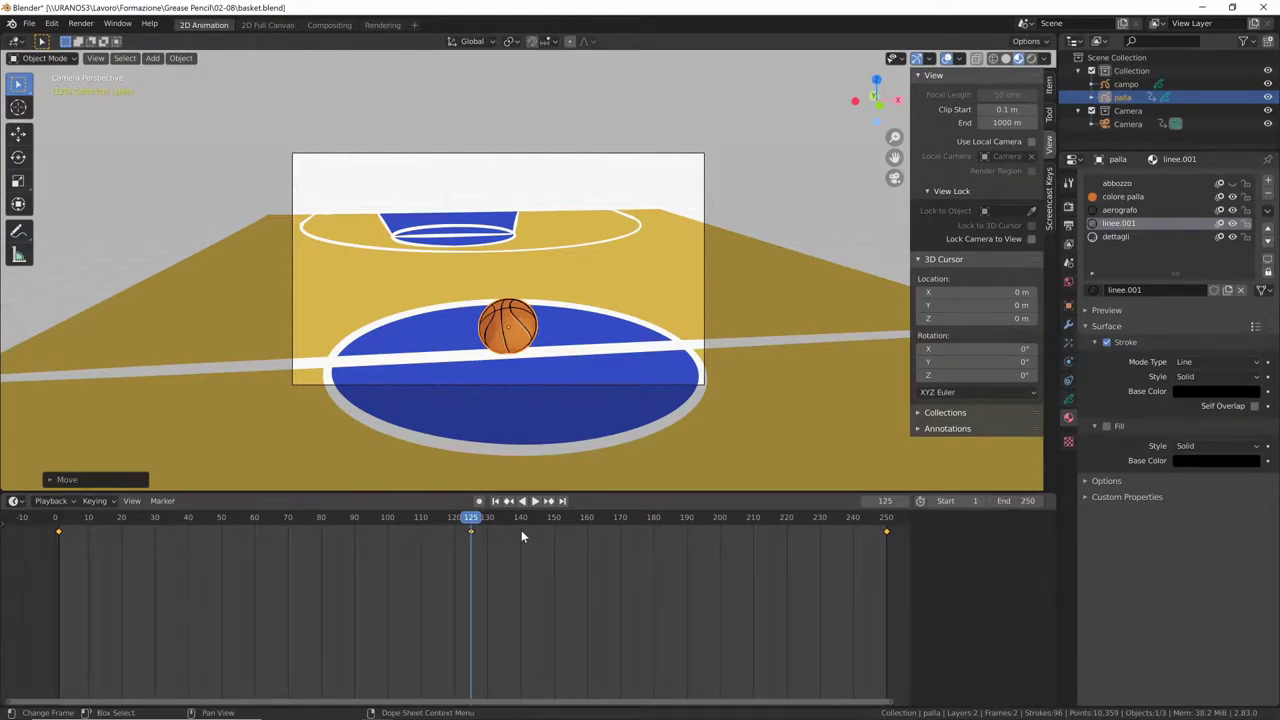
pyautogui.press('i')
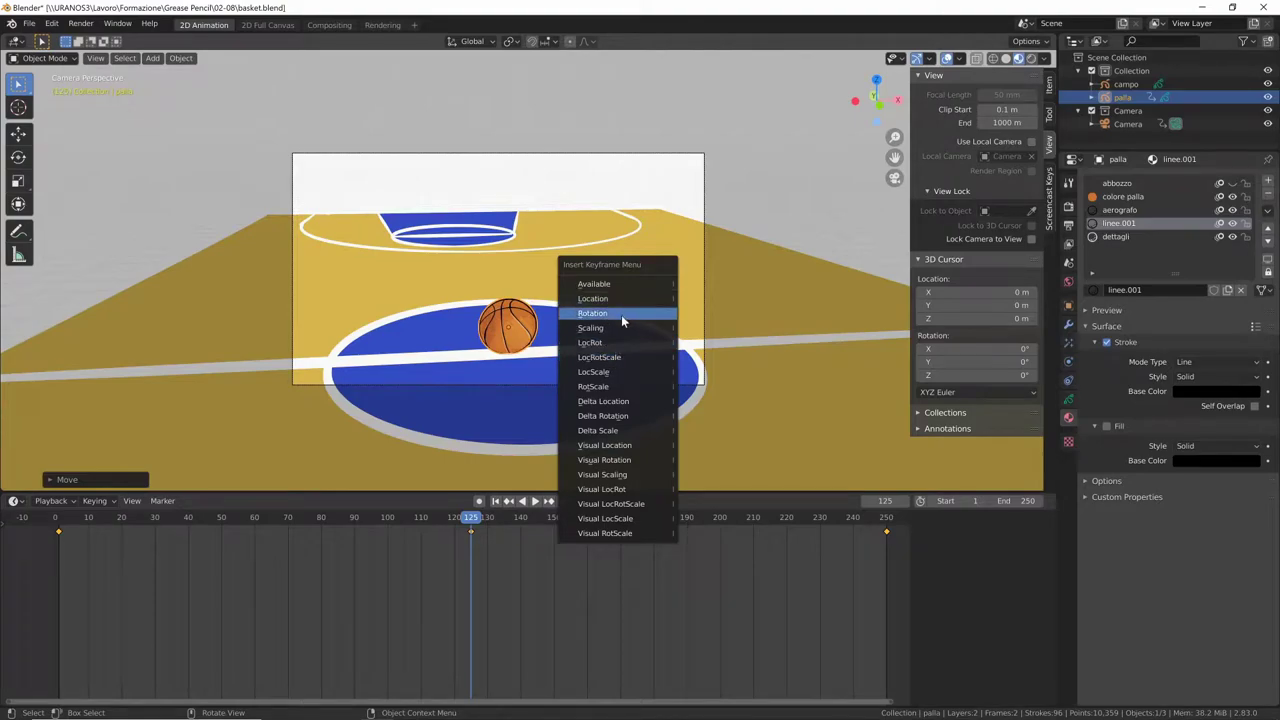
pyautogui.click(622, 300)
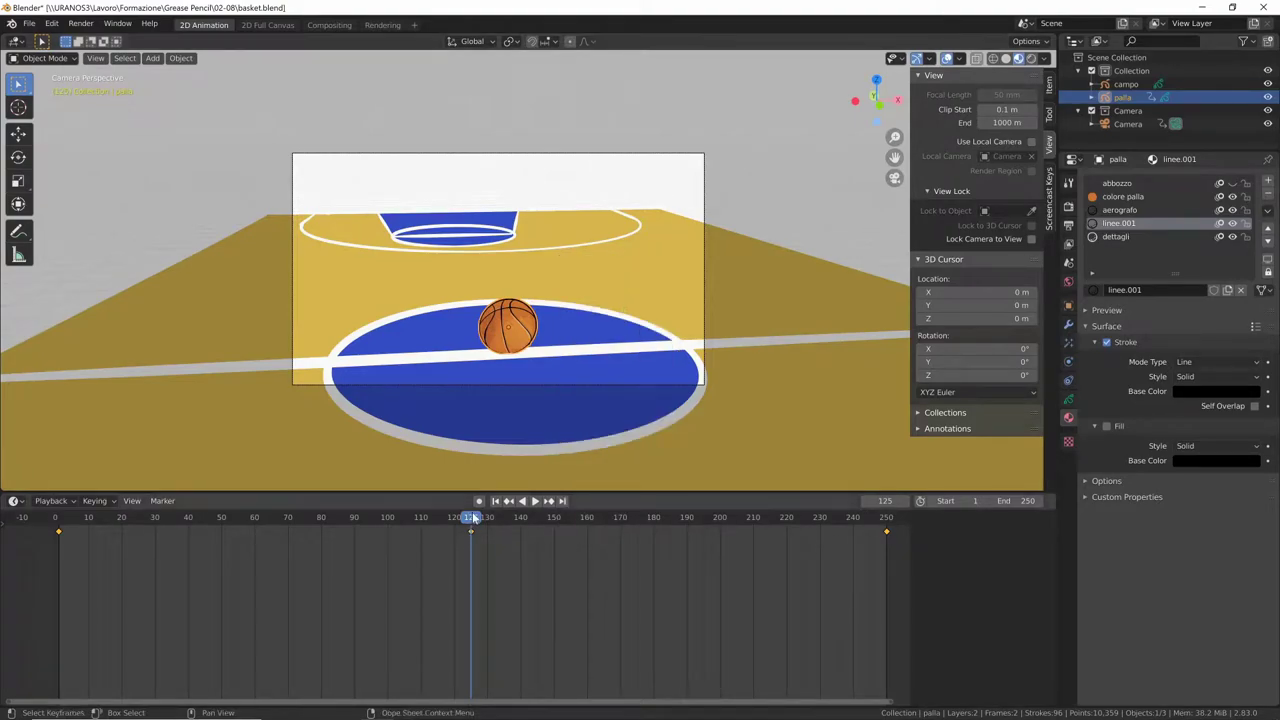
pyautogui.press('space')
# Step: Stop playback, move the playhead to frame 250, and select Camera in the Outliner
pyautogui.moveTo(706, 526)
pyautogui.mouseDown()
pyautogui.moveTo(143, 513)
pyautogui.moveTo(435, 520)
pyautogui.moveTo(60, 527)
pyautogui.mouseUp()
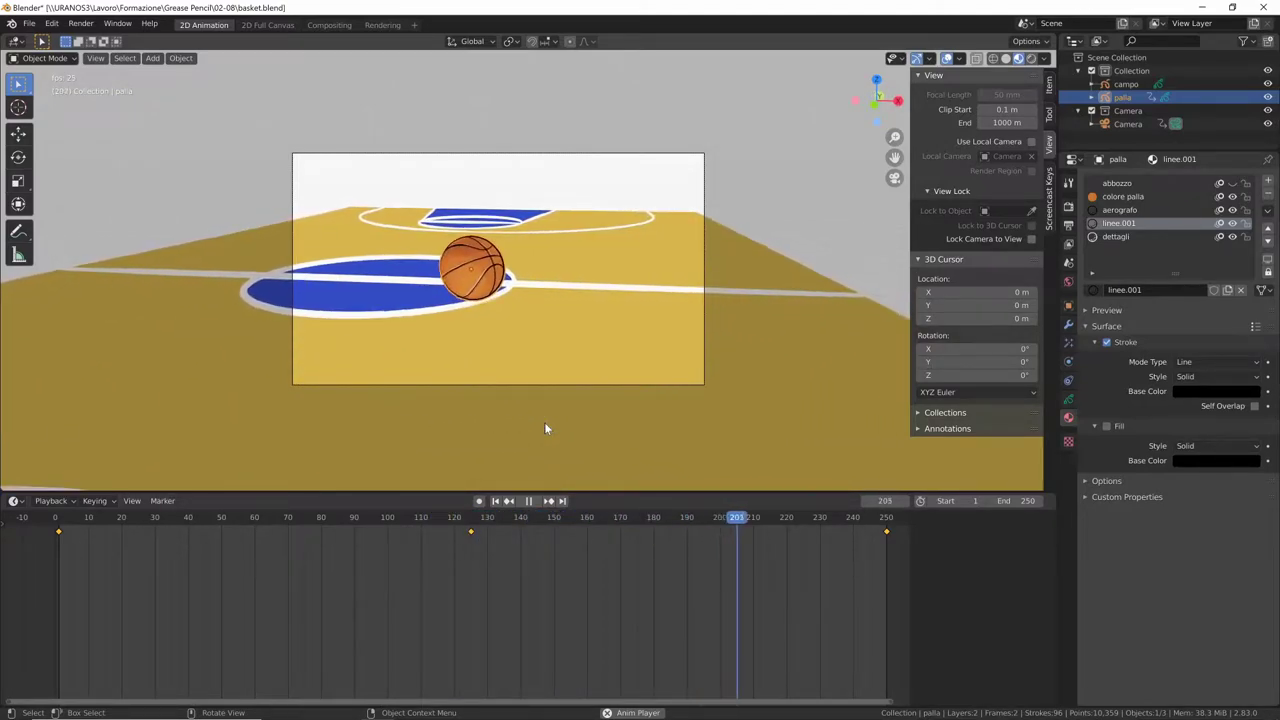
pyautogui.press('space')
pyautogui.moveTo(806, 540); pyautogui.dragTo(886, 530)
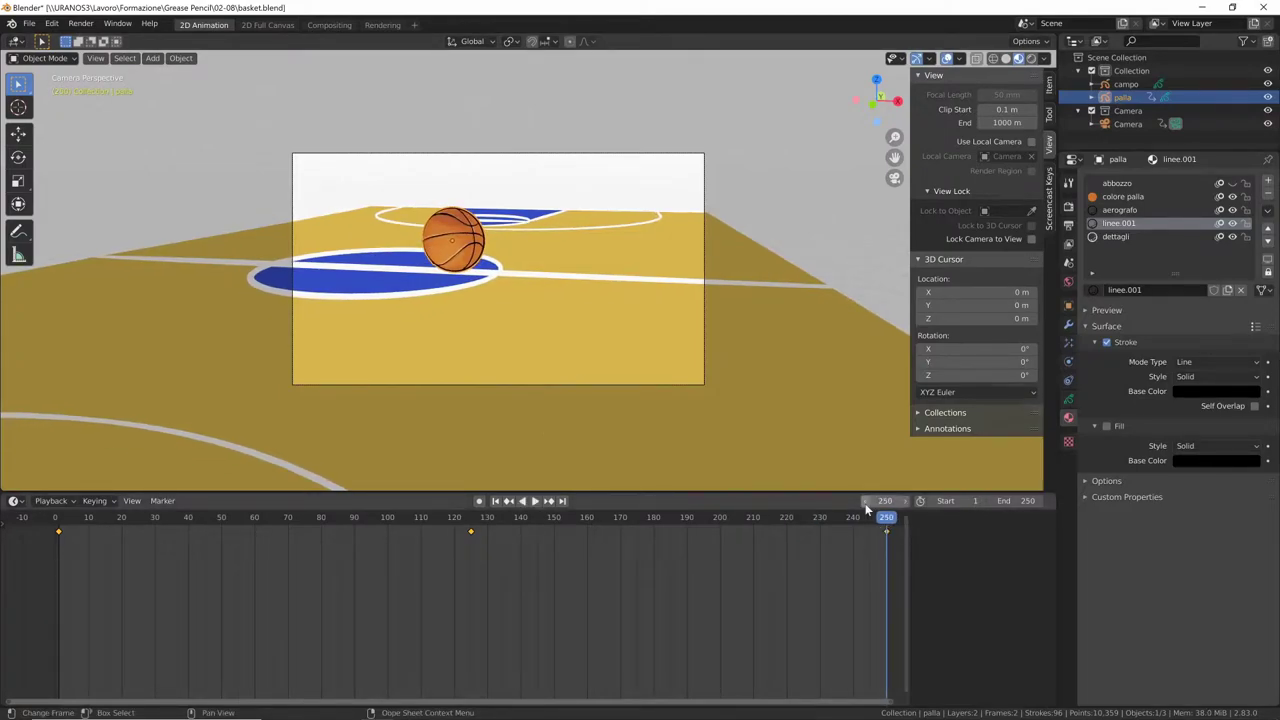
pyautogui.click(688, 160)
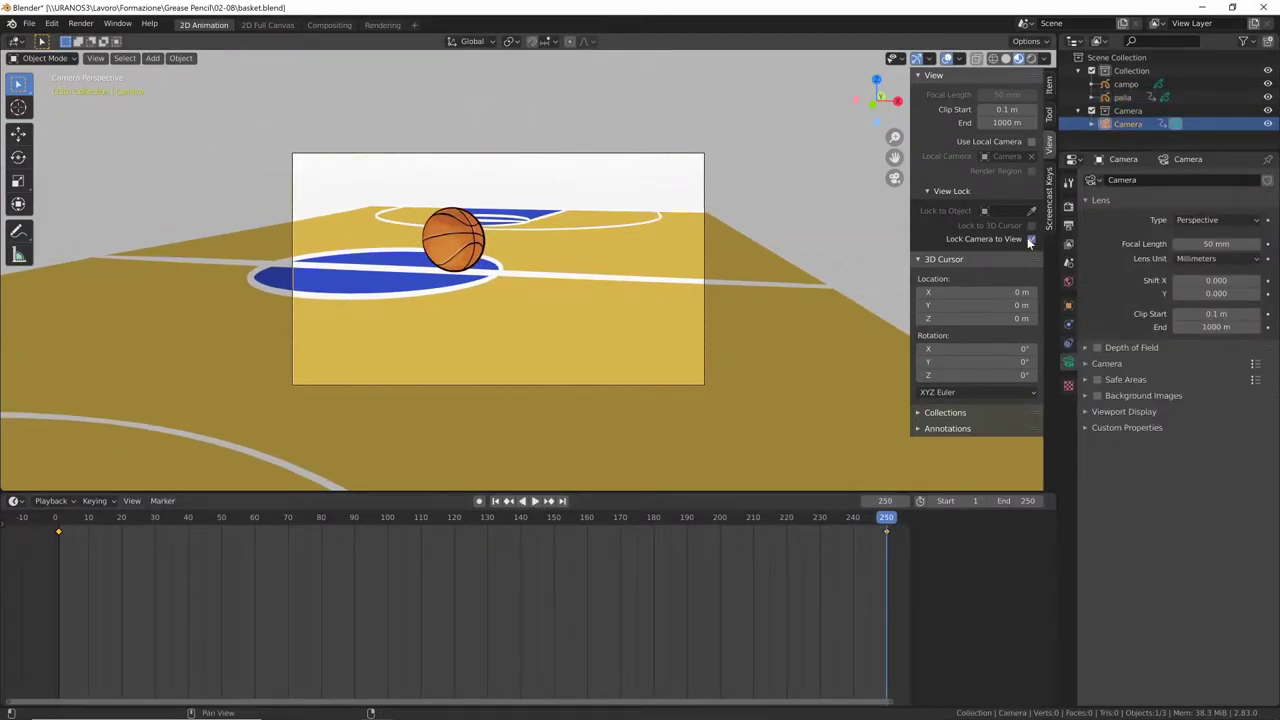
# Step: Enable Lock Camera to View, aim diagonally across the centre circle, and key LocRotScale at 250
pyautogui.click(1031, 241)
pyautogui.moveTo(708, 304)
pyautogui.mouseDown(button='middle')
pyautogui.moveTo(597, 331)
pyautogui.moveTo(700, 286)
pyautogui.moveTo(671, 266)
pyautogui.moveTo(654, 281)
pyautogui.moveTo(700, 310)
pyautogui.mouseUp(button='middle')
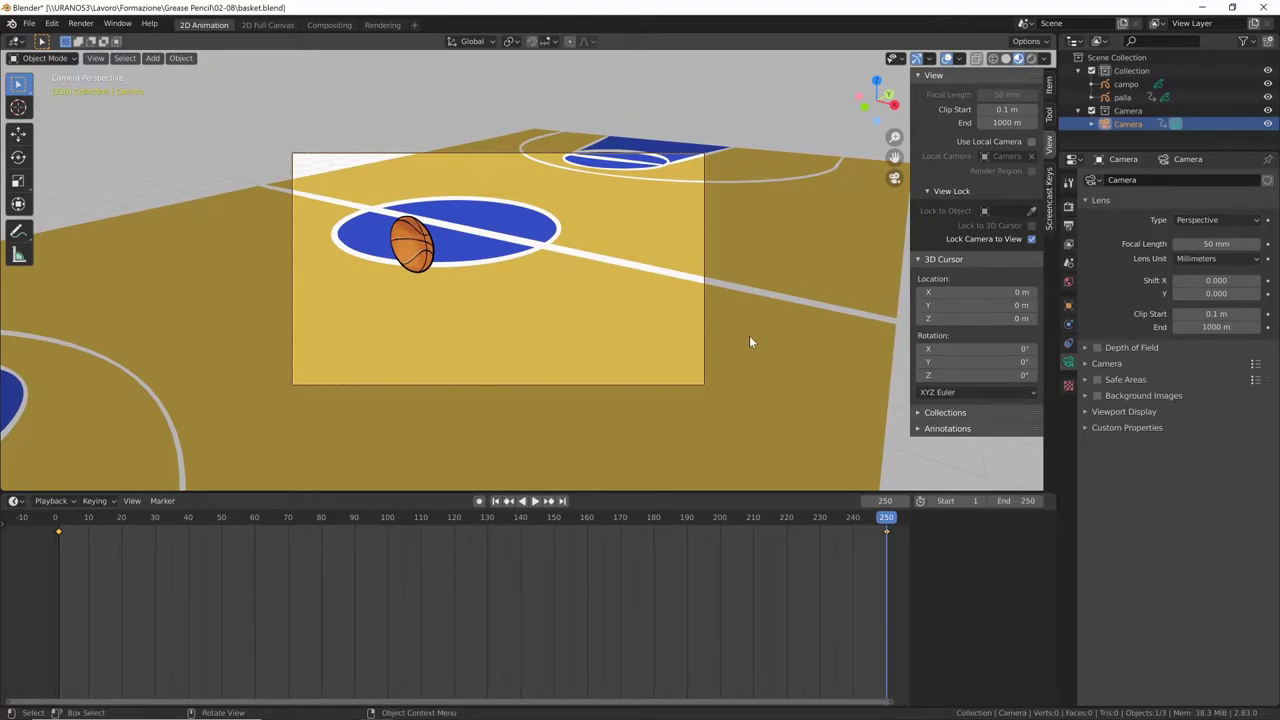
pyautogui.press('i')
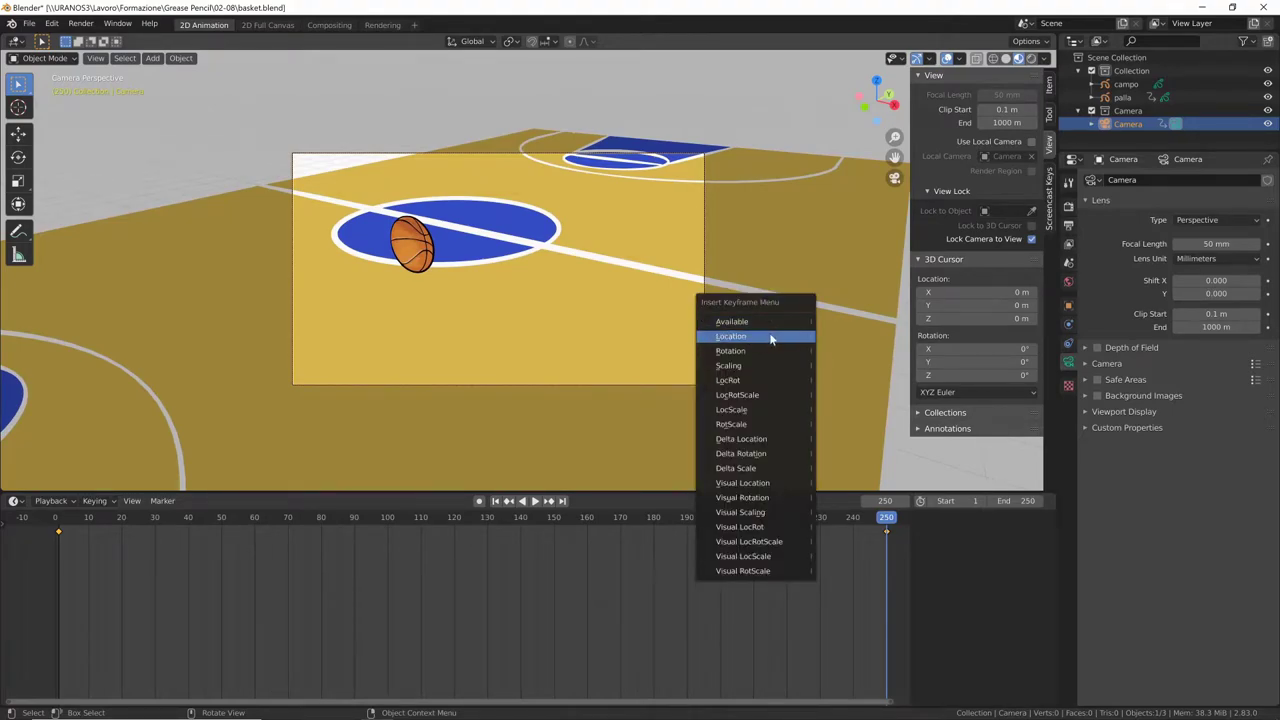
pyautogui.click(760, 397)
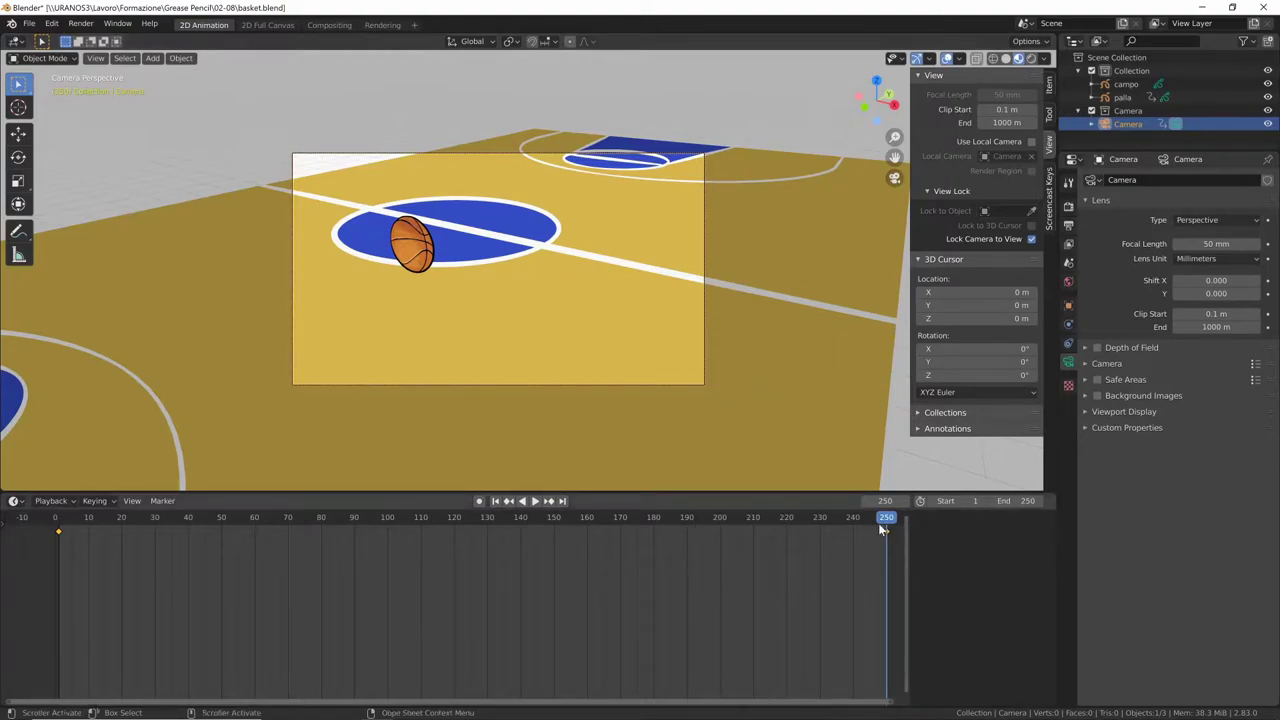
pyautogui.moveTo(887, 521)
pyautogui.mouseDown()
pyautogui.moveTo(430, 540)
pyautogui.moveTo(173, 530)
pyautogui.moveTo(885, 546)
pyautogui.moveTo(245, 525)
pyautogui.moveTo(846, 556)
pyautogui.moveTo(270, 564)
pyautogui.moveTo(52, 550)
pyautogui.moveTo(506, 573)
pyautogui.moveTo(469, 574)
pyautogui.moveTo(608, 594)
pyautogui.moveTo(386, 586)
pyautogui.moveTo(551, 594)
pyautogui.moveTo(371, 599)
pyautogui.moveTo(533, 605)
pyautogui.moveTo(521, 602)
pyautogui.mouseUp()
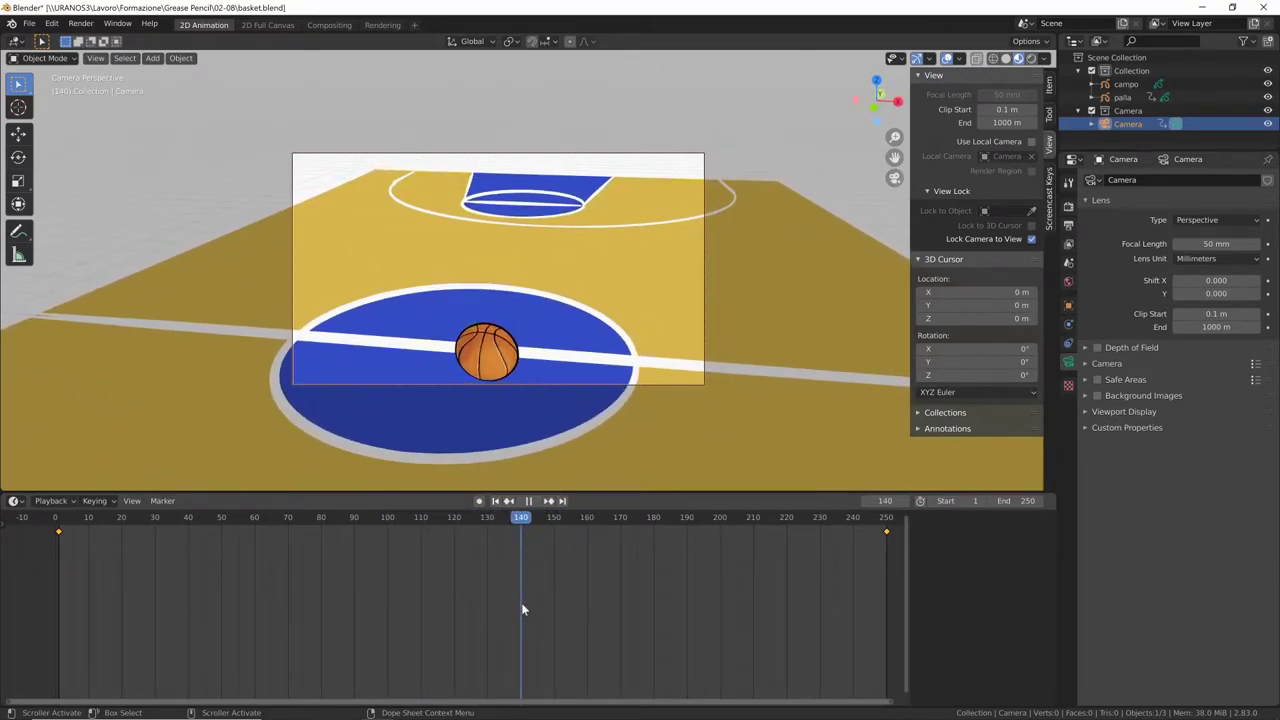
# Step: At frame 140, swing the camera to face the ball head-on and key LocRot
pyautogui.moveTo(600, 378)
pyautogui.mouseDown(button='middle')
pyautogui.moveTo(591, 320)
pyautogui.moveTo(601, 380)
pyautogui.mouseUp(button='middle')
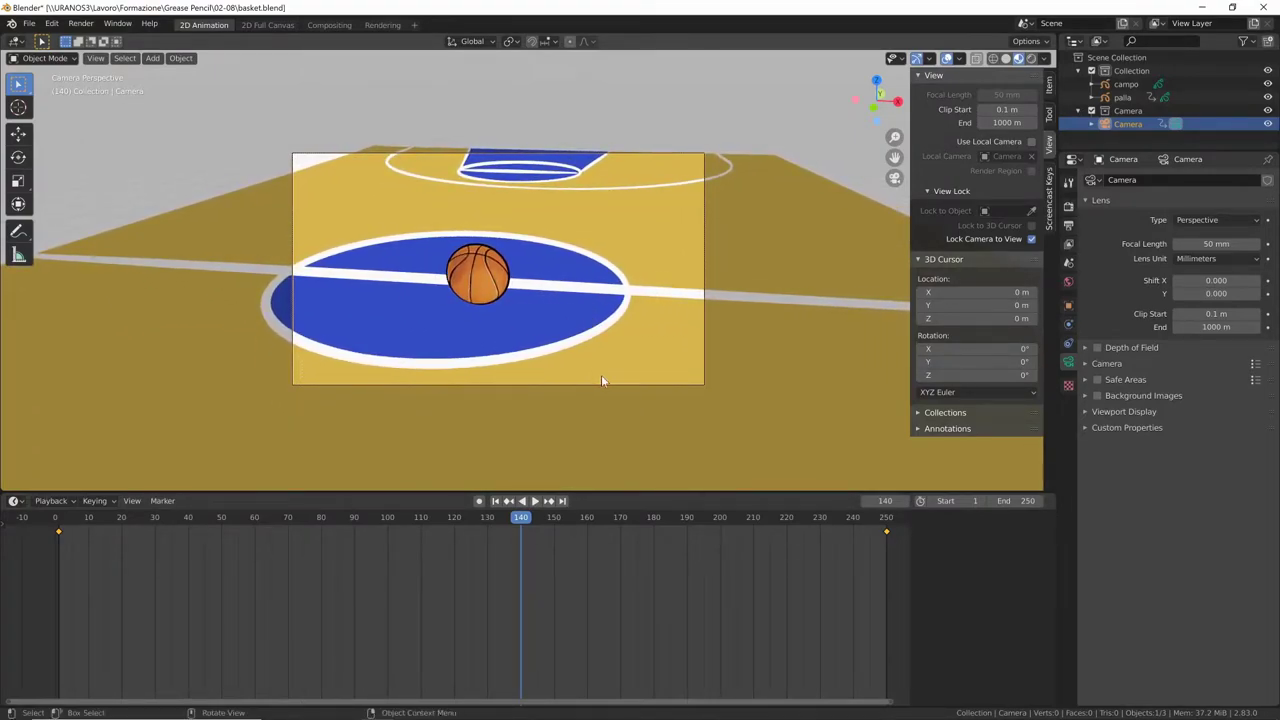
pyautogui.press('i')
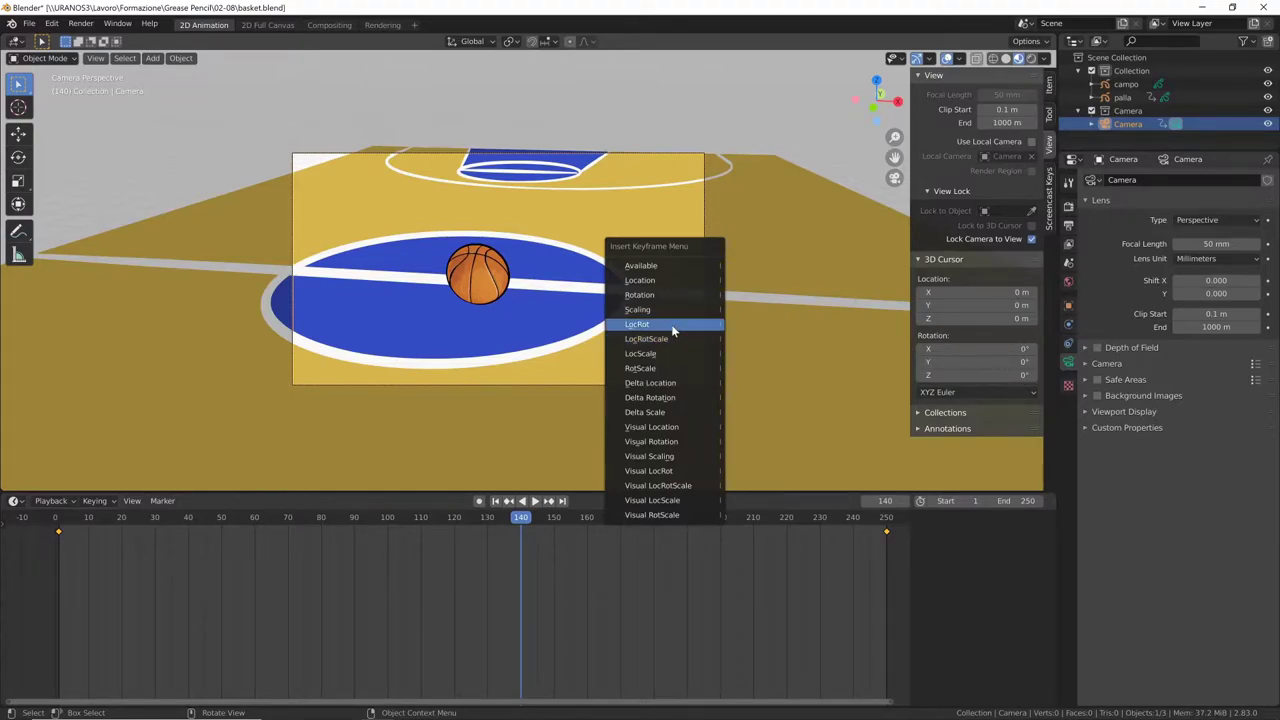
pyautogui.click(672, 326)
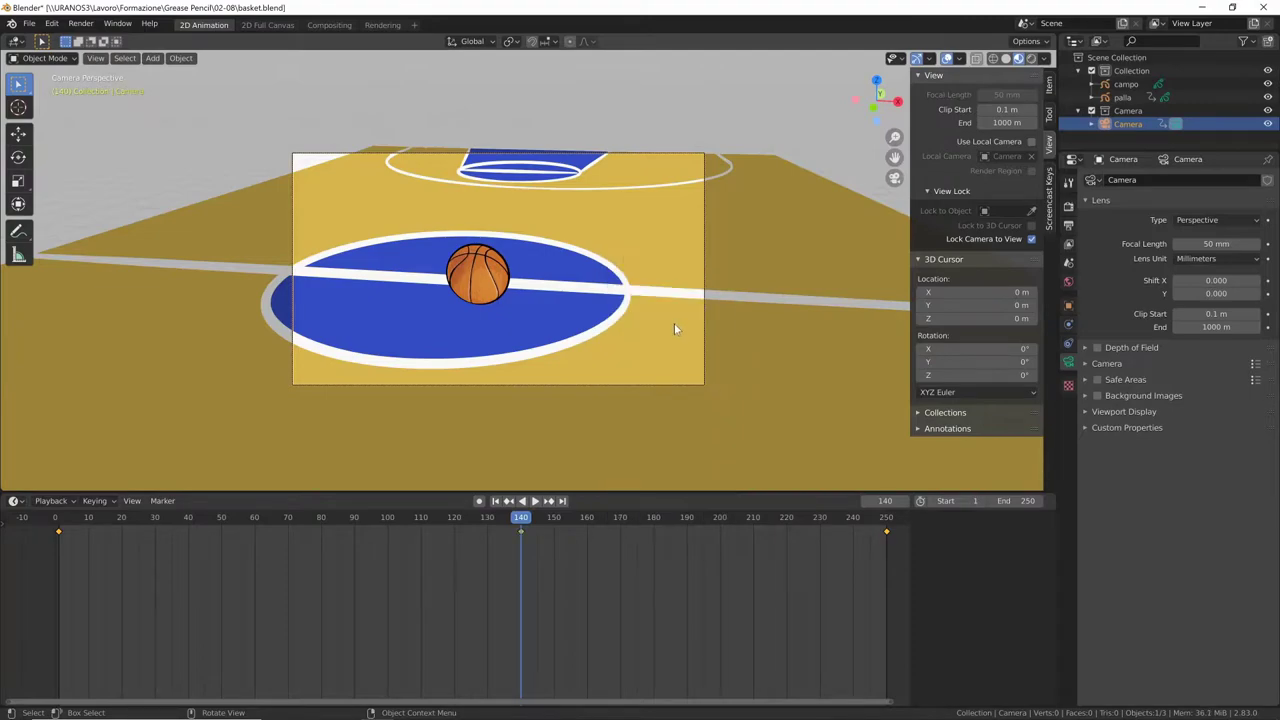
pyautogui.moveTo(521, 517)
pyautogui.mouseDown()
pyautogui.moveTo(129, 525)
pyautogui.moveTo(580, 555)
pyautogui.moveTo(887, 539)
pyautogui.mouseUp()
pyautogui.press('space')
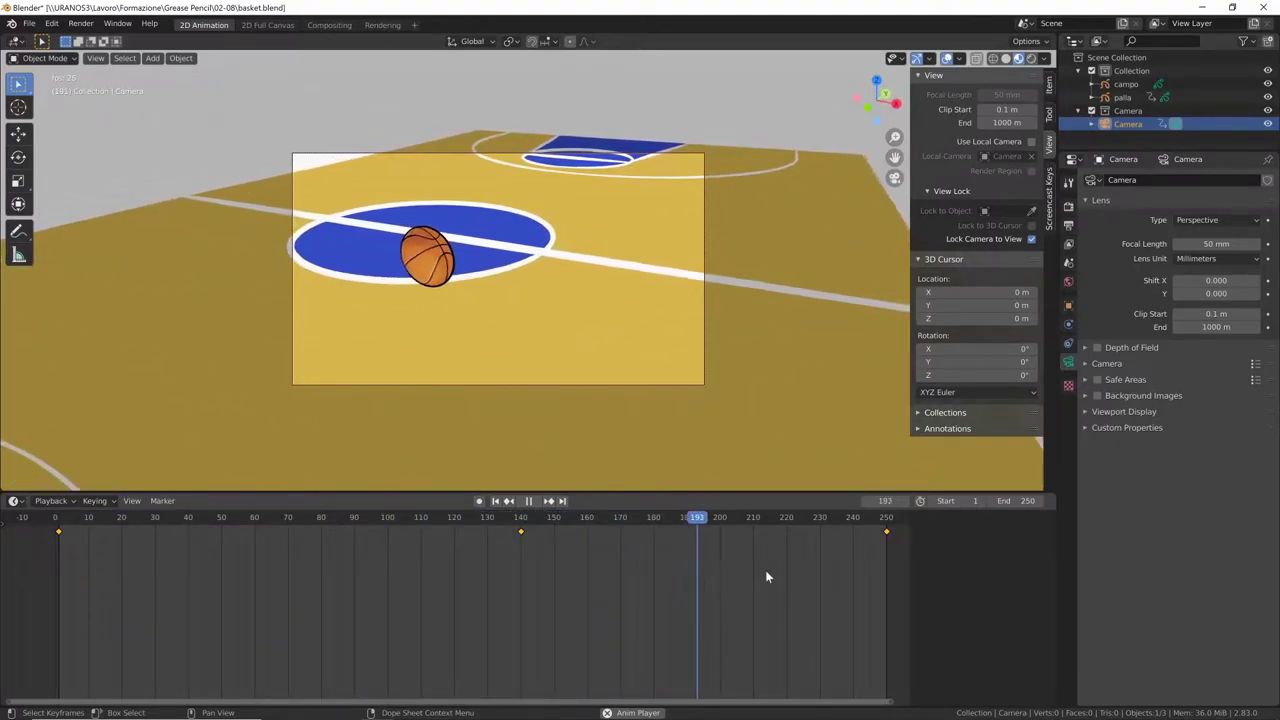
pyautogui.press('space')
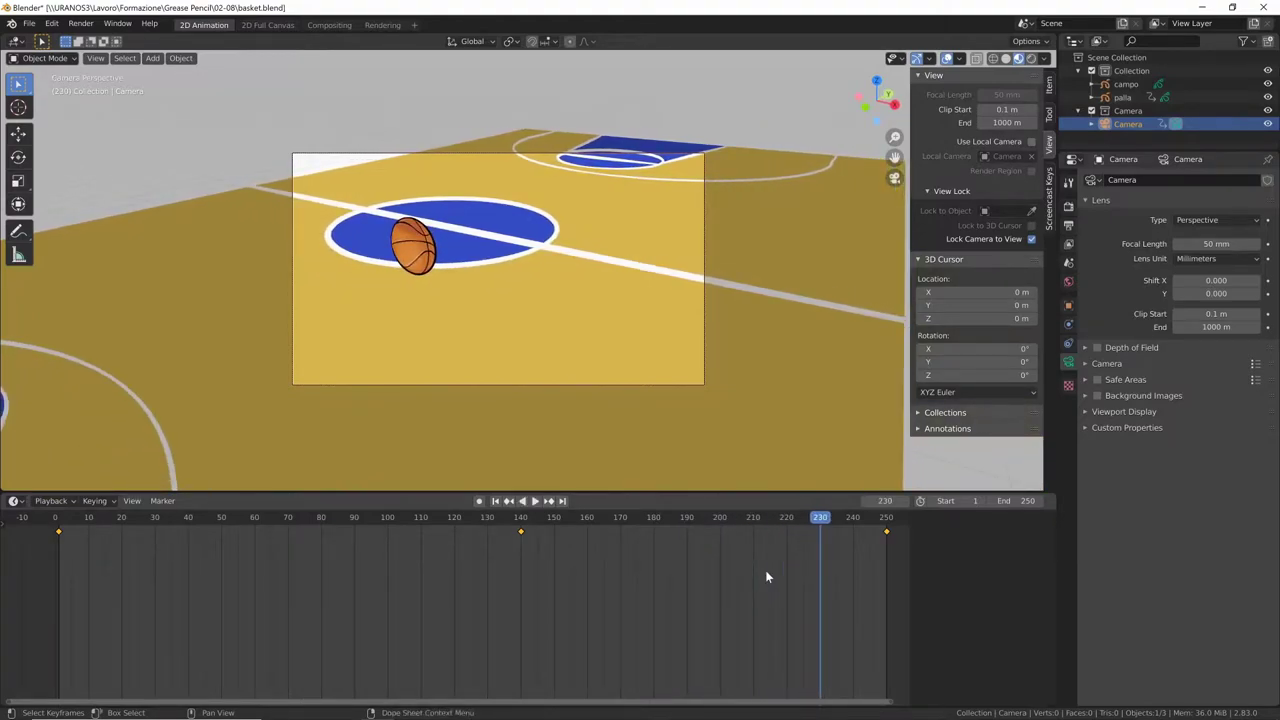
# Step: Select the ball palla, play the animation, and try rescaling the keys with S, cancelling
pyautogui.click(413, 245)
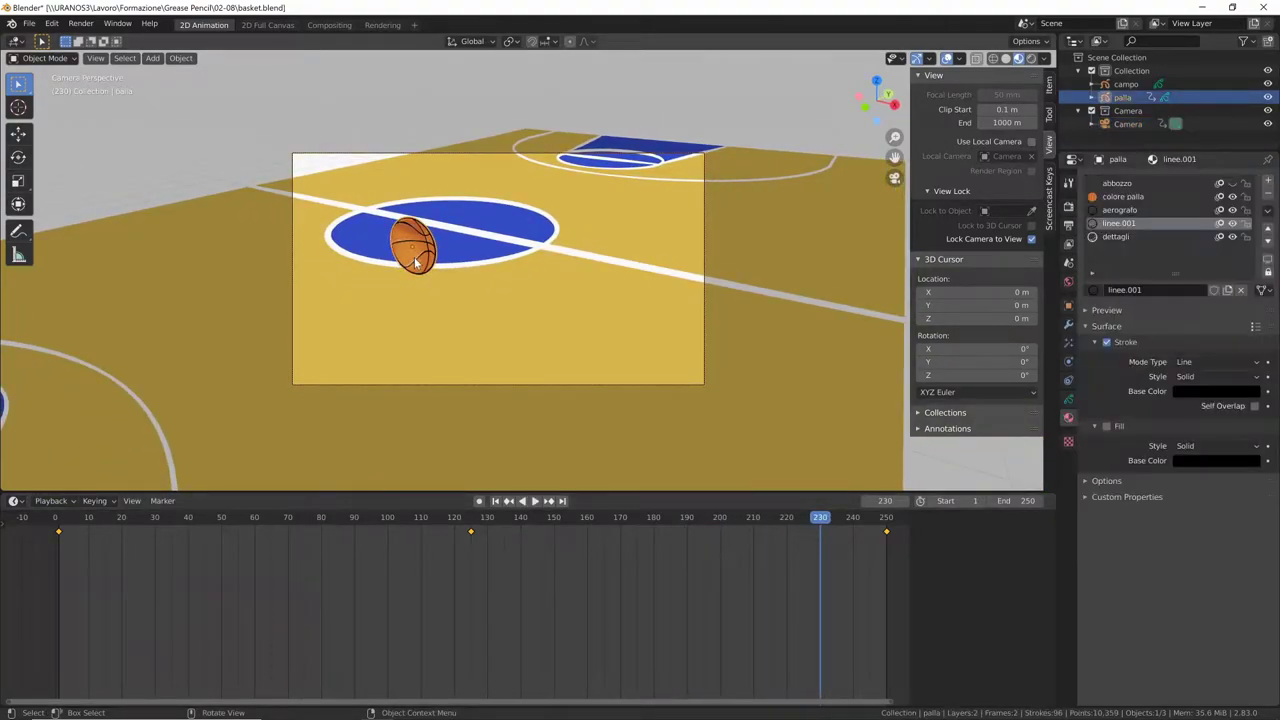
pyautogui.moveTo(830, 517); pyautogui.dragTo(58, 565)
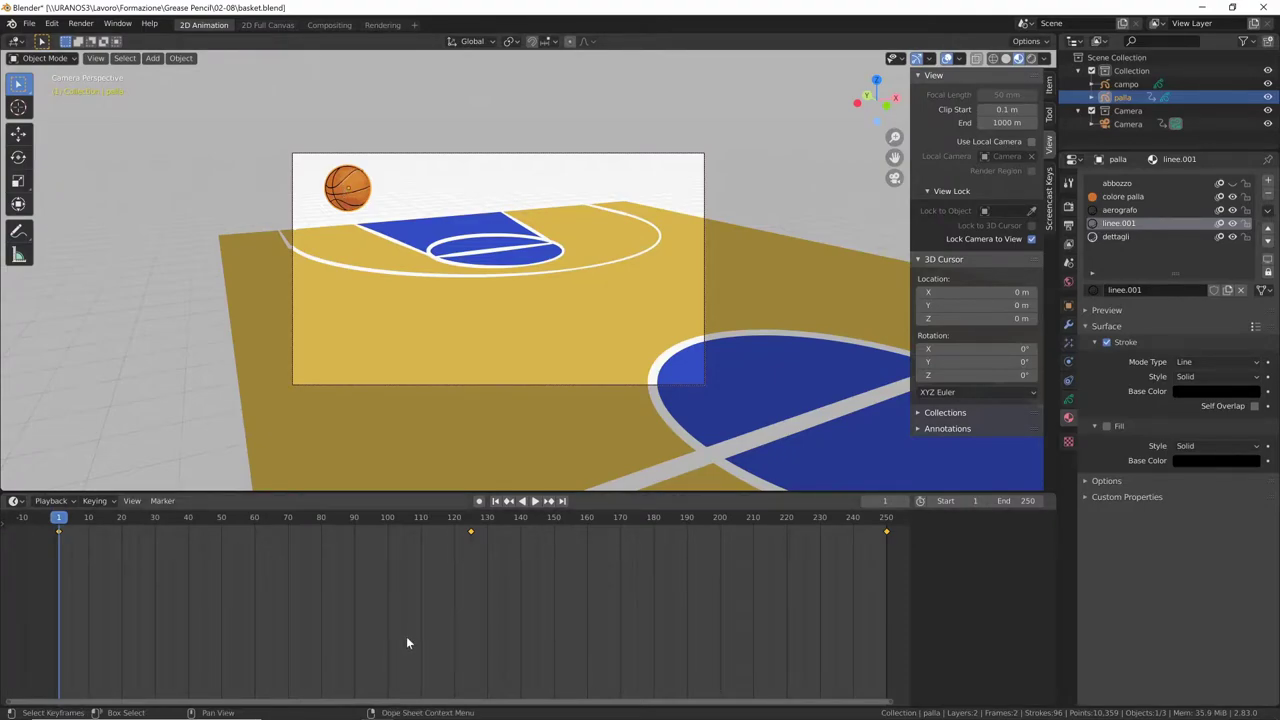
pyautogui.press('space')
pyautogui.press('s')
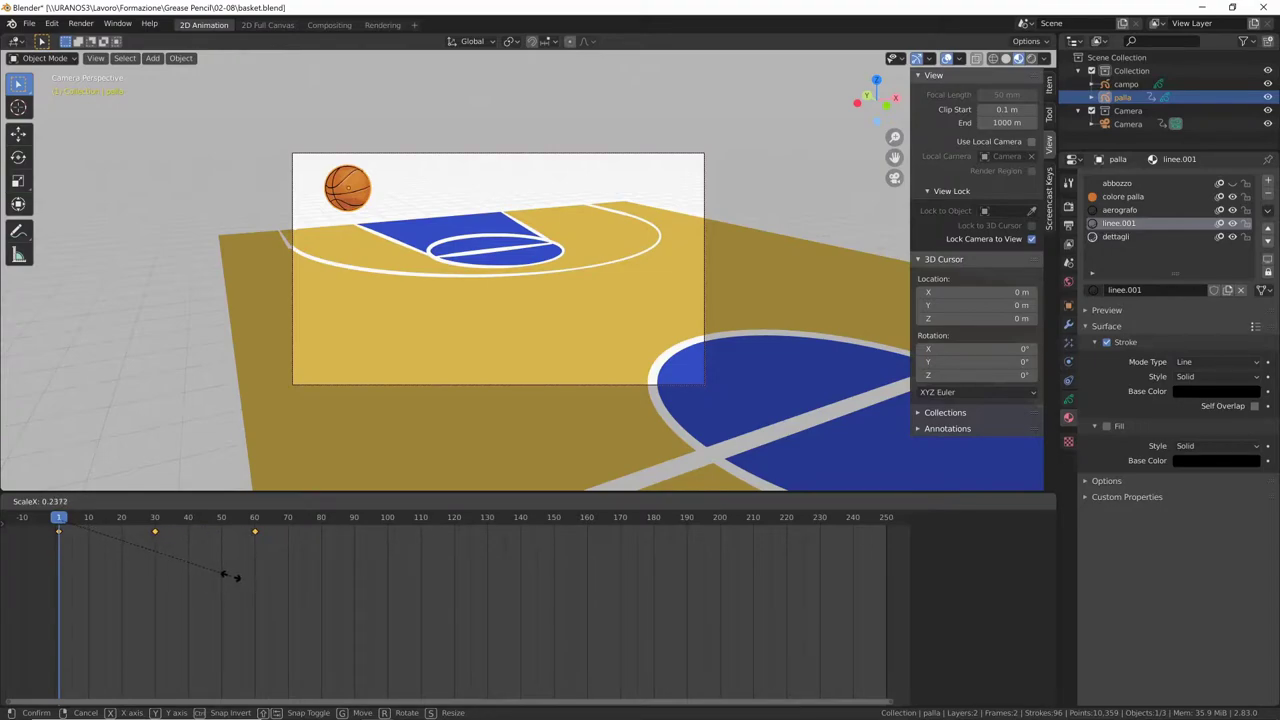
pyautogui.press('Escape')
pyautogui.press('space')
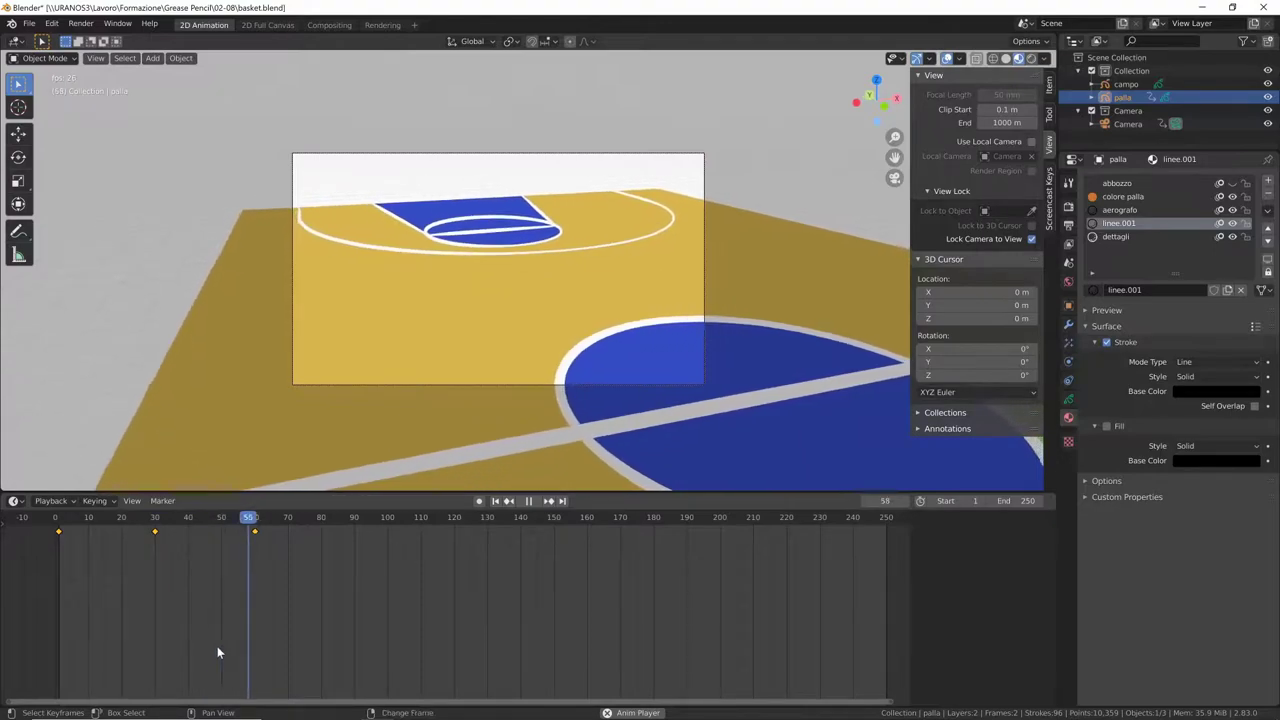
pyautogui.press('space')
# Step: Undo to restore keys at frames 1, 125 and 250, then play to frame 125
pyautogui.hotkey('ctrl', 'z')
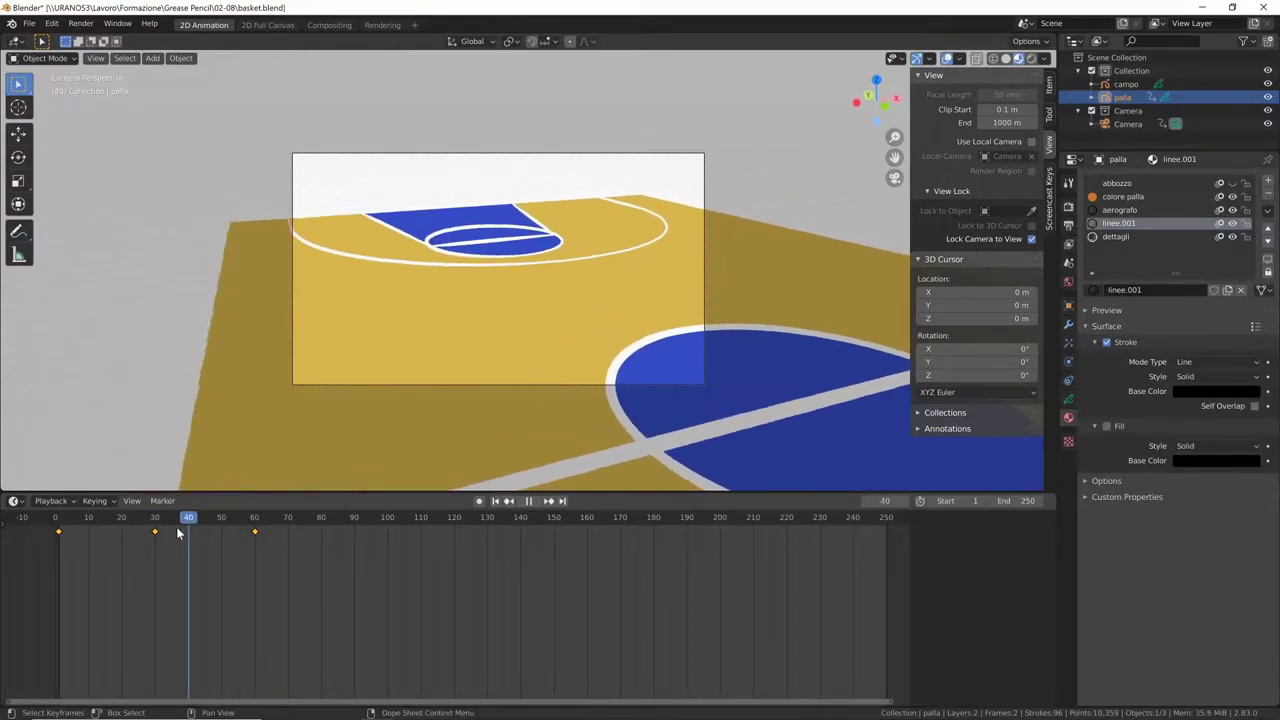
pyautogui.hotkey('ctrl', 'z')
pyautogui.press('space')
pyautogui.moveTo(58, 545); pyautogui.dragTo(470, 558)
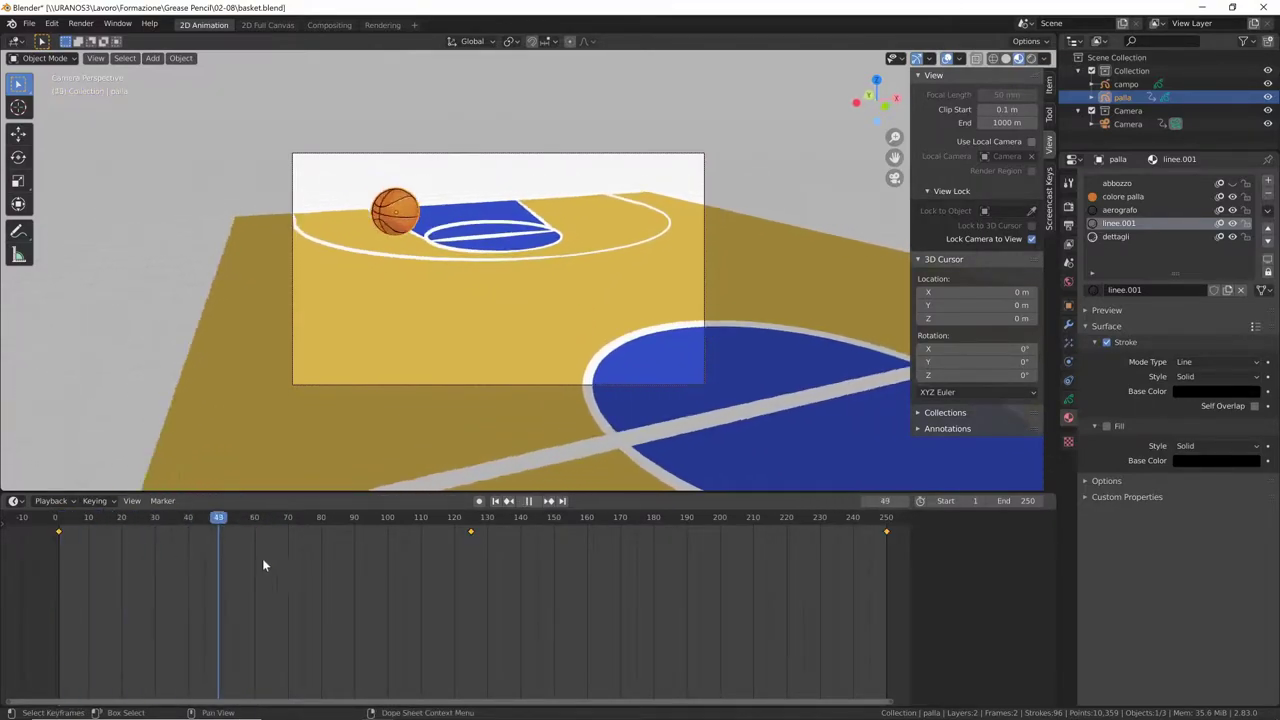
pyautogui.press('space')
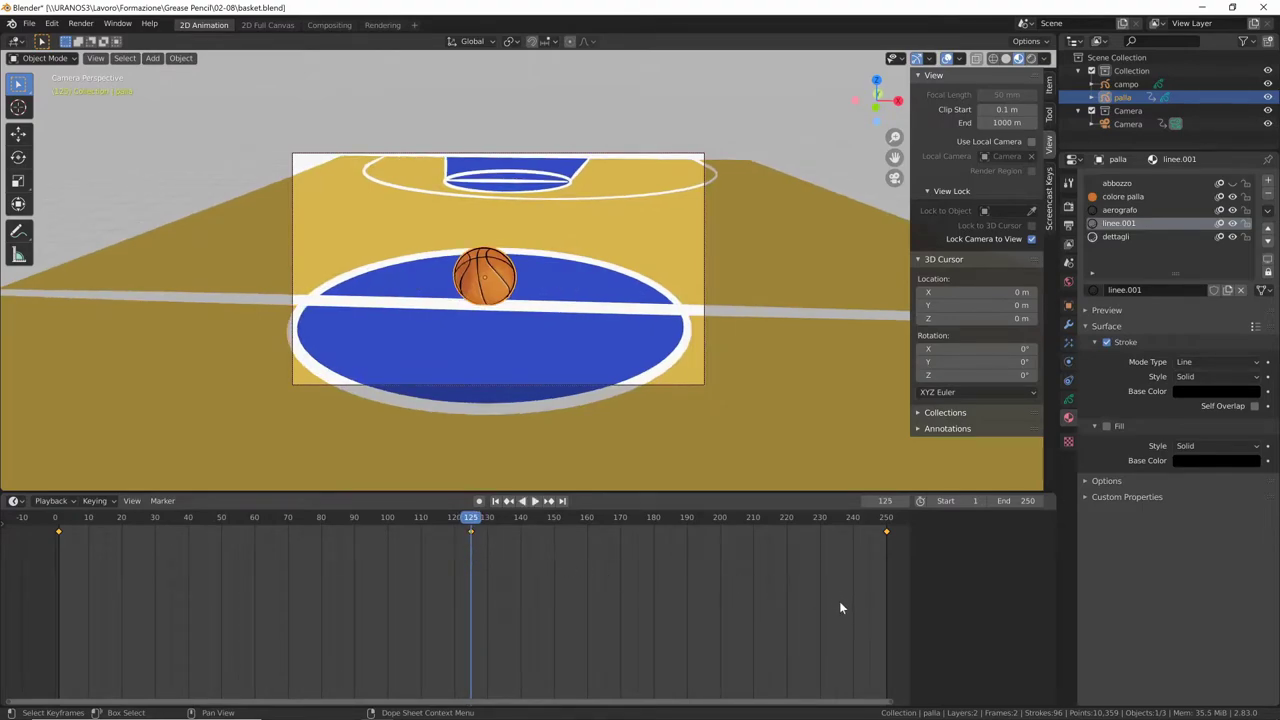
pyautogui.press('s')
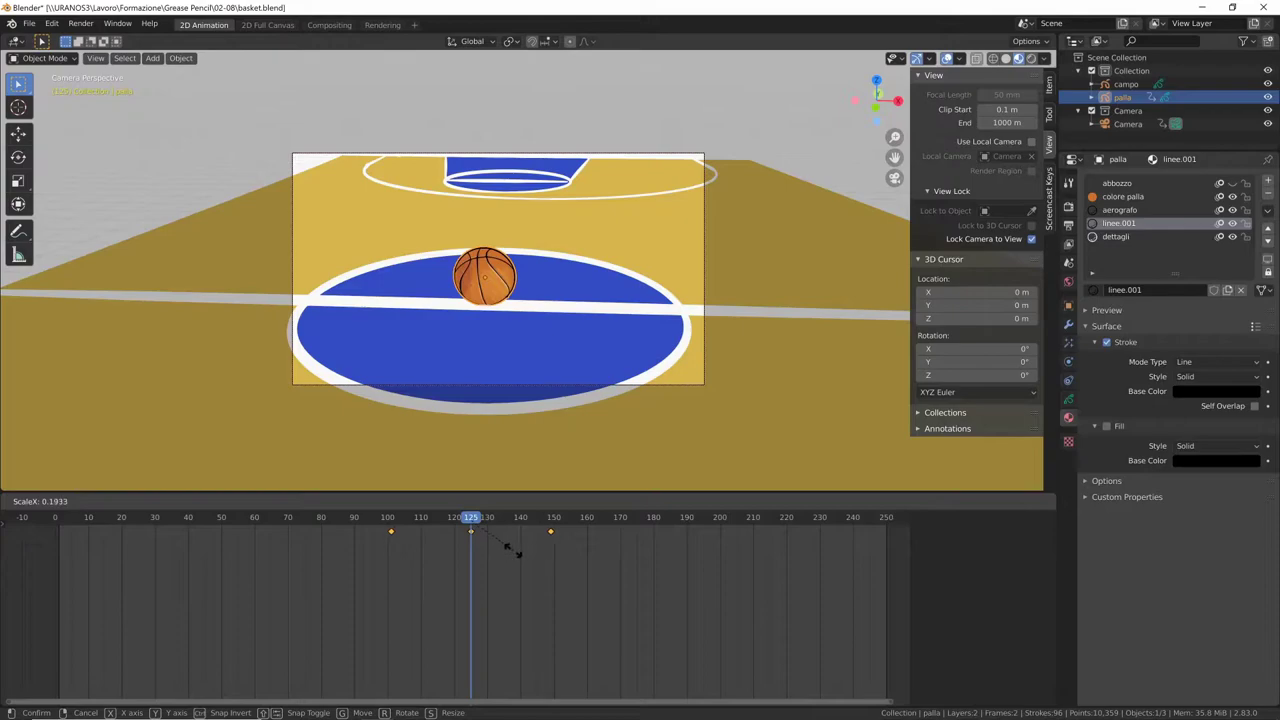
pyautogui.press('Escape')
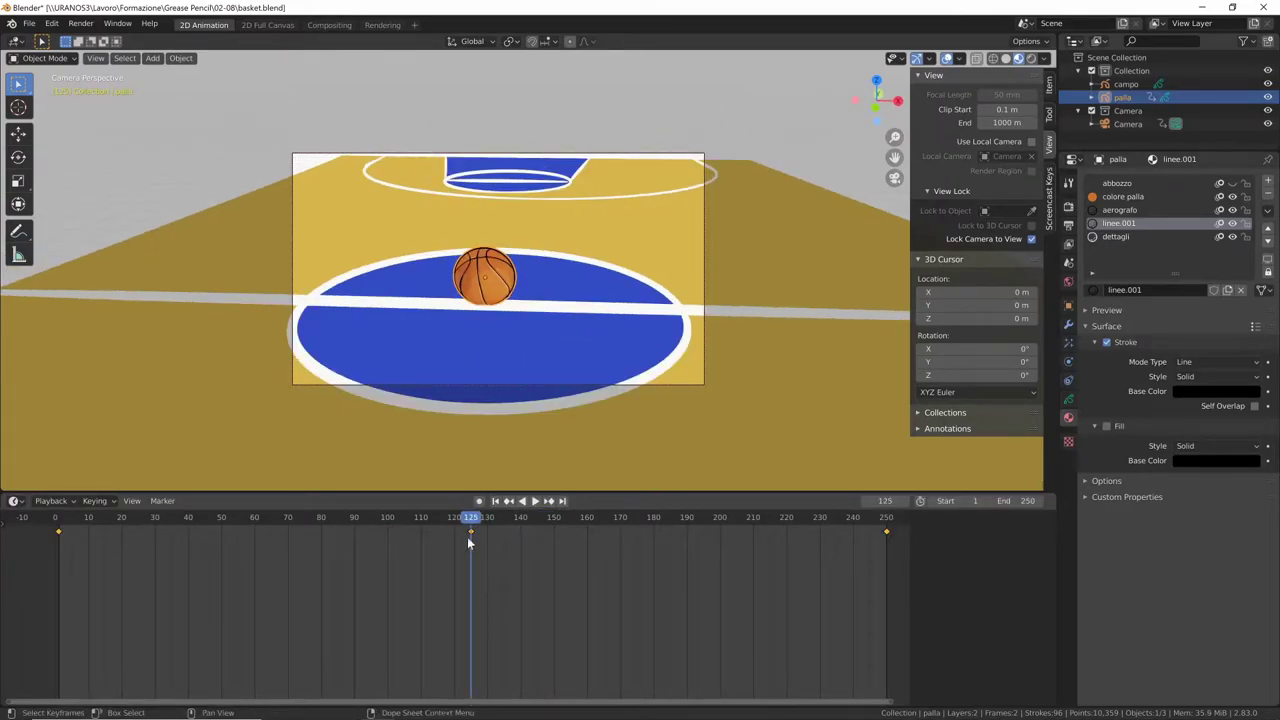
# Step: Select the ball's frame-125 key and remove it with X > Delete Keyframes
pyautogui.moveTo(469, 528)
pyautogui.mouseDown()
pyautogui.moveTo(132, 555)
pyautogui.moveTo(58, 576)
pyautogui.mouseUp()
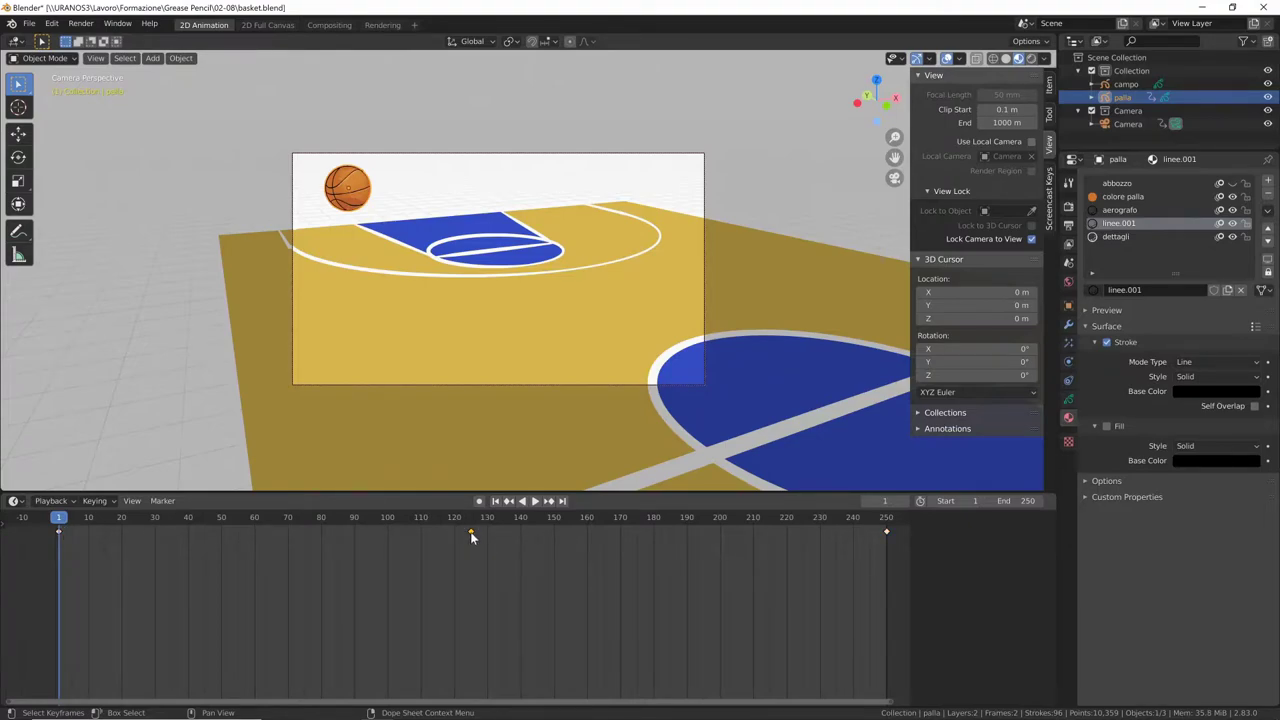
pyautogui.press('x')
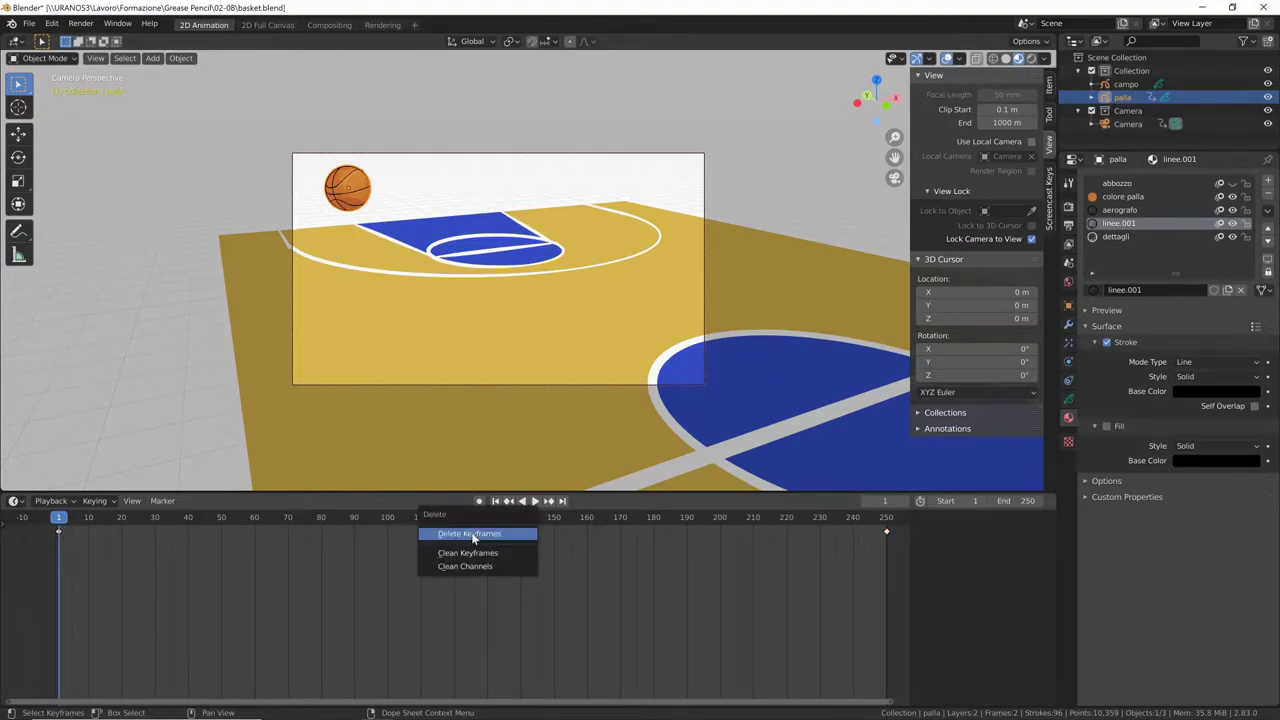
pyautogui.click(479, 537)
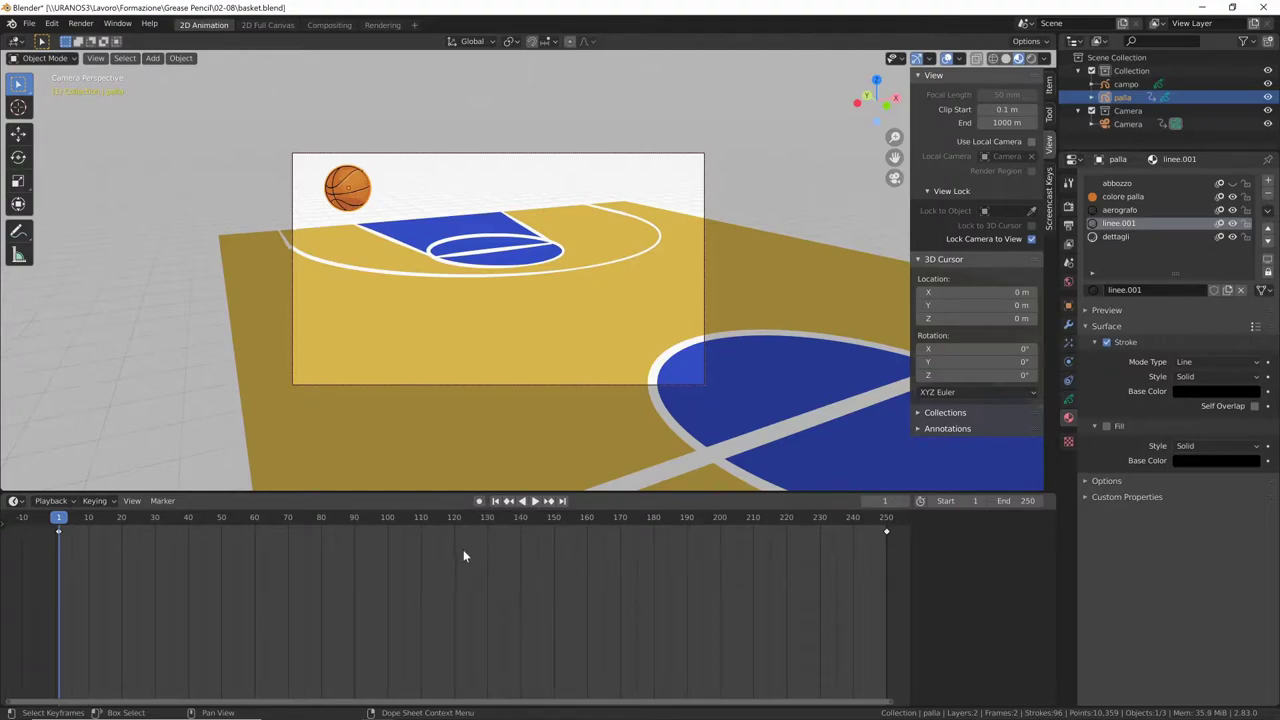
# Step: At frame 20, lower the ball along Z onto the court floor and key its Location
pyautogui.moveTo(59, 520)
pyautogui.mouseDown()
pyautogui.moveTo(846, 565)
pyautogui.moveTo(210, 554)
pyautogui.mouseUp()
pyautogui.press('Escape')
pyautogui.moveTo(60, 527); pyautogui.dragTo(119, 531)
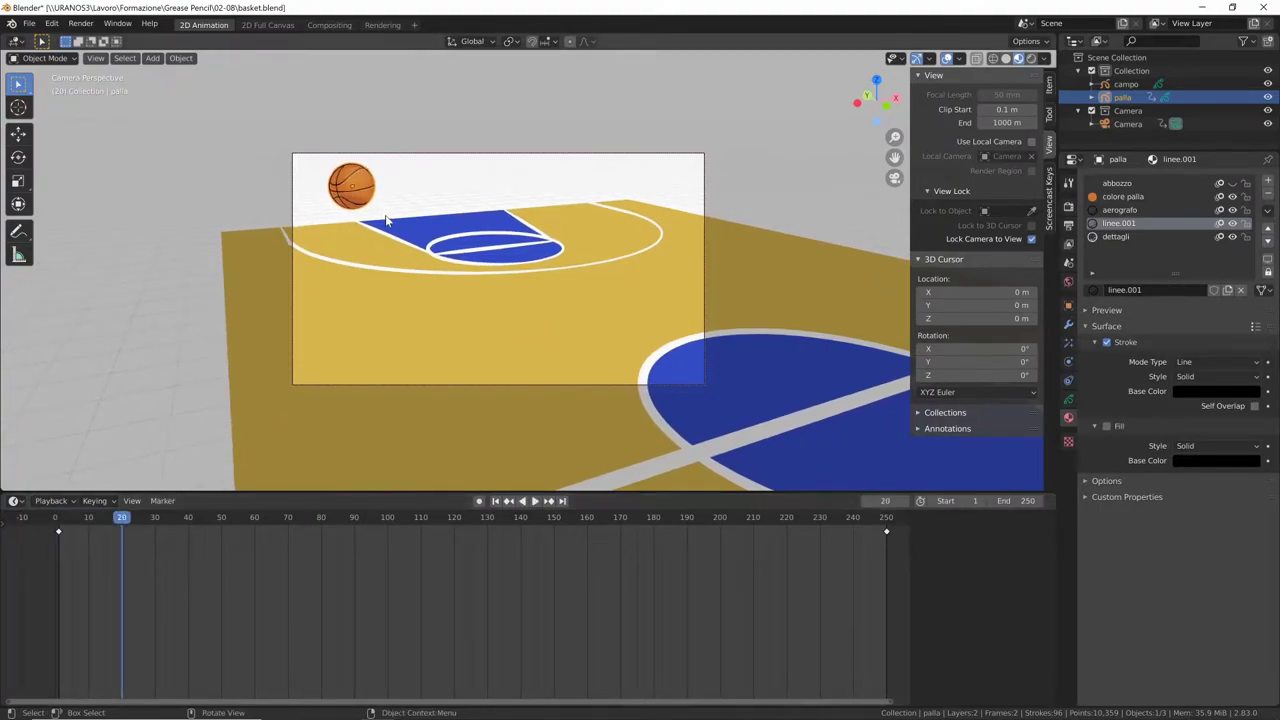
pyautogui.press('g')
pyautogui.press('z')
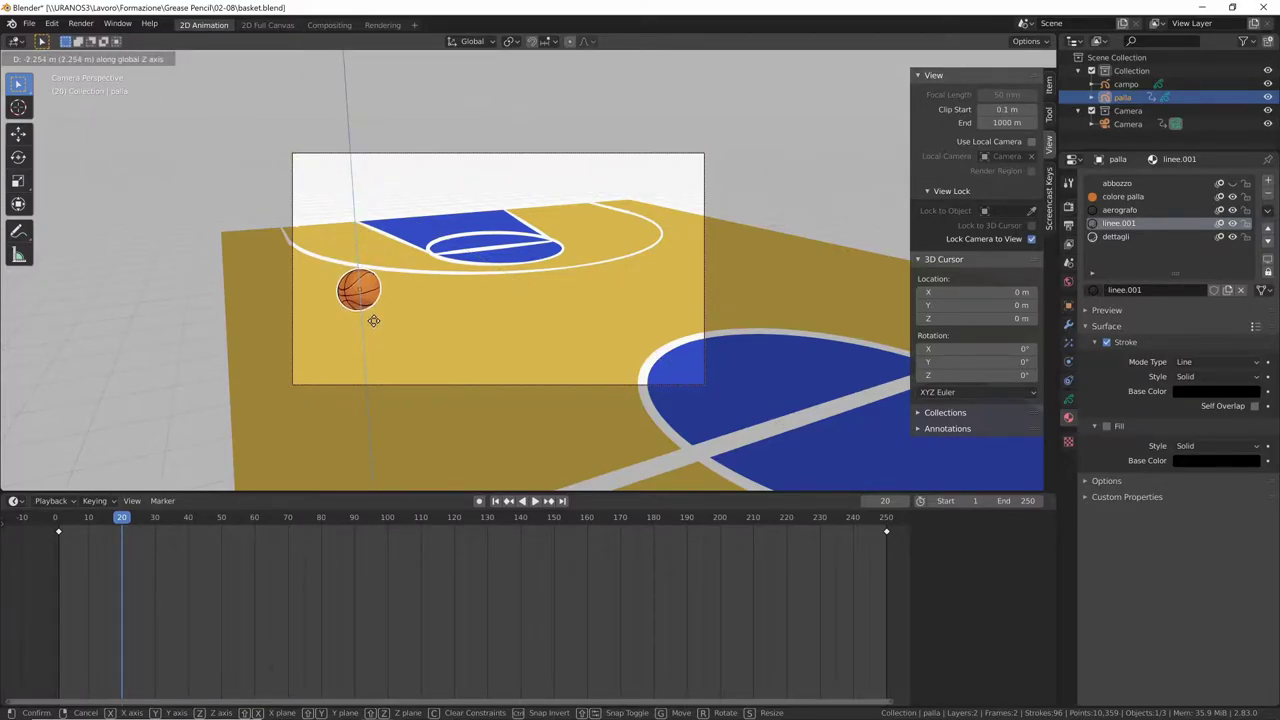
pyautogui.click(373, 320)
pyautogui.press('i')
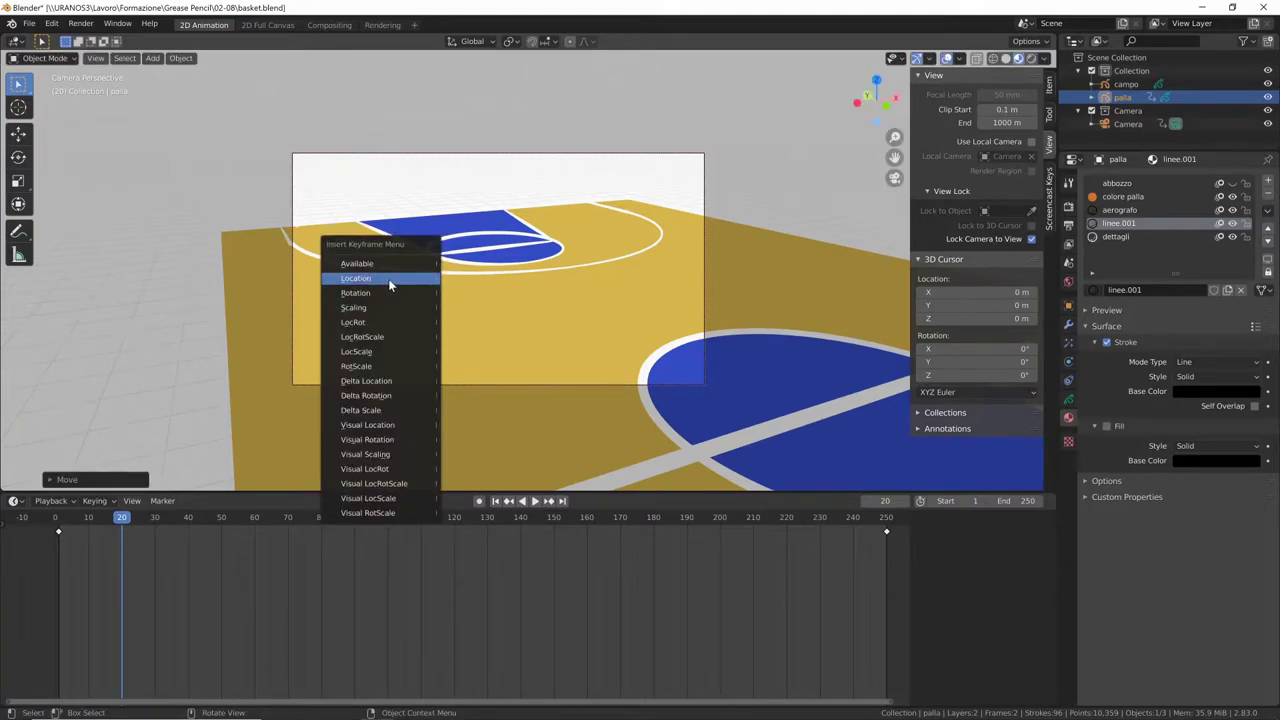
pyautogui.click(387, 280)
pyautogui.click(1046, 90)
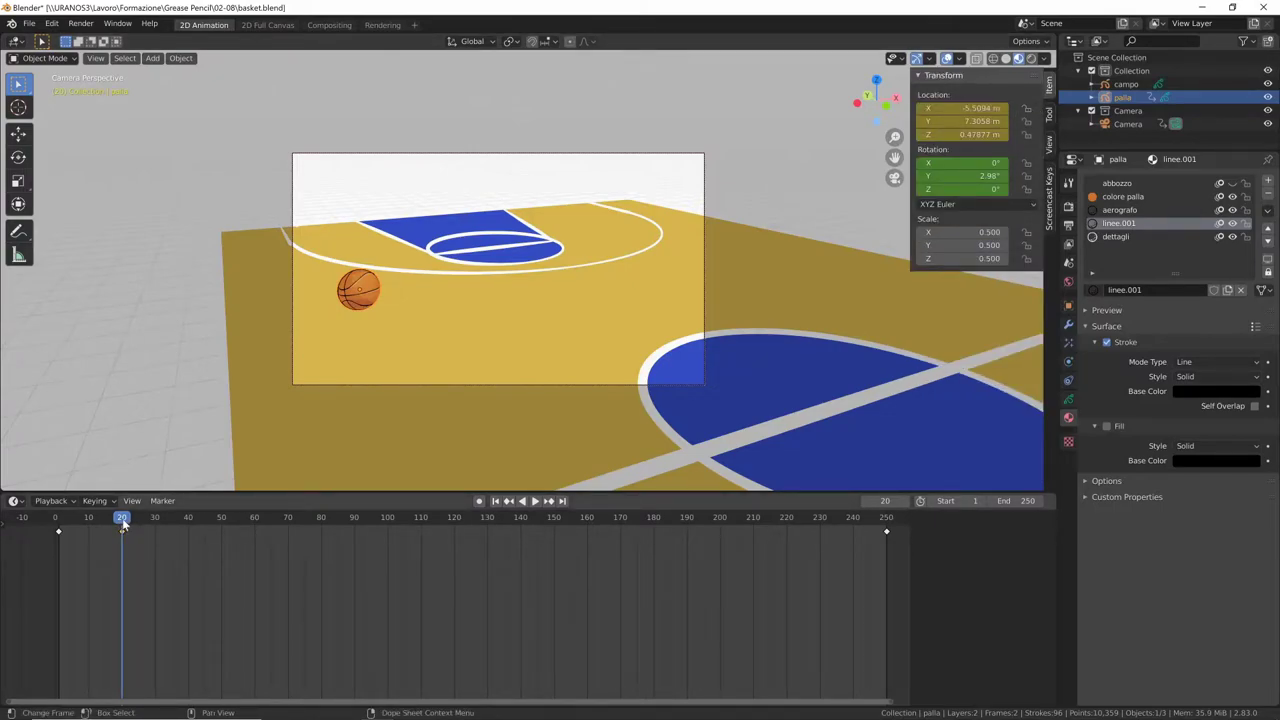
# Step: At frame 40, set the ball's Location Z to 2.7545 m, key it, and preview the bounce
pyautogui.moveTo(121, 525); pyautogui.dragTo(59, 533)
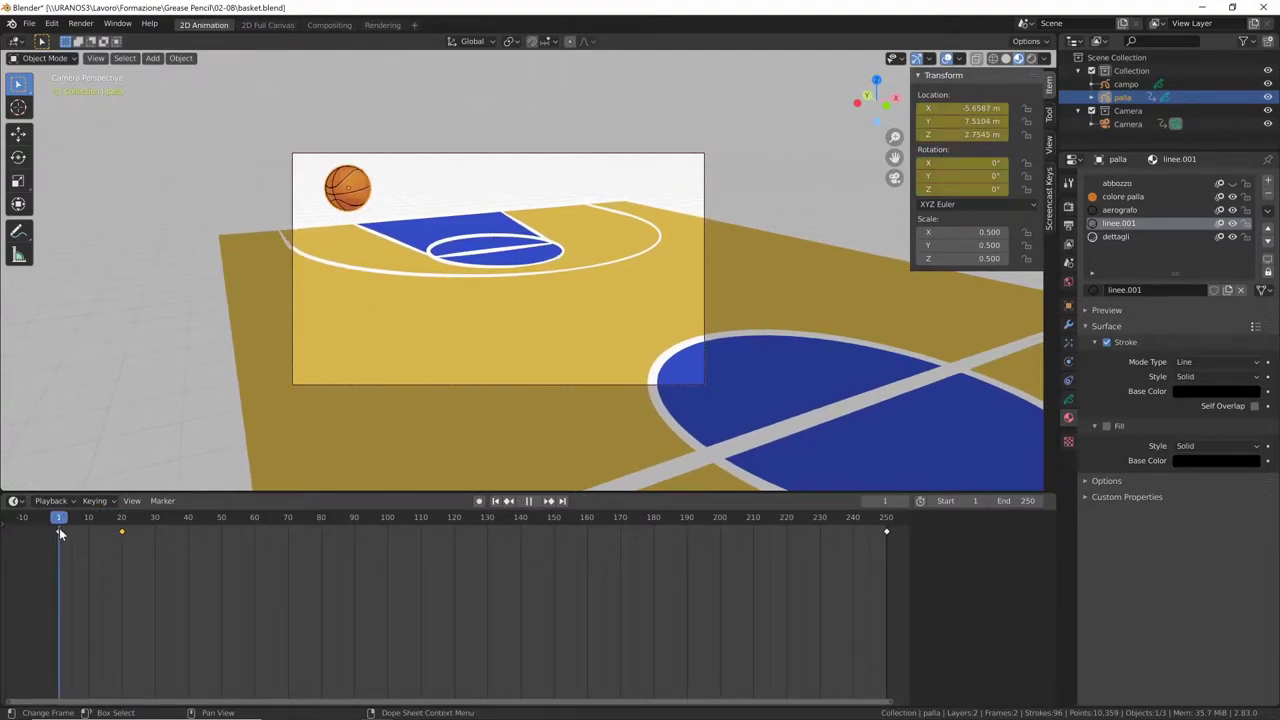
pyautogui.moveTo(61, 535)
pyautogui.mouseDown()
pyautogui.moveTo(295, 572)
pyautogui.moveTo(63, 560)
pyautogui.moveTo(190, 578)
pyautogui.moveTo(72, 531)
pyautogui.moveTo(57, 540)
pyautogui.mouseUp()
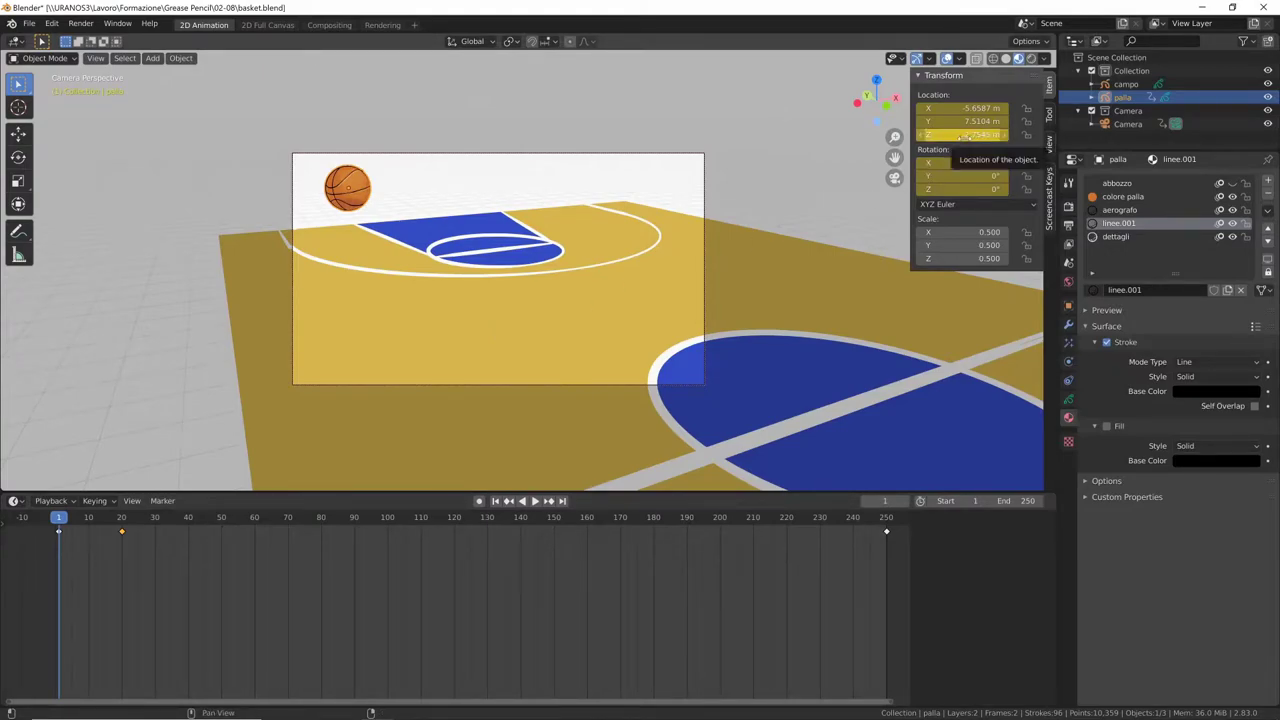
pyautogui.press('space')
pyautogui.moveTo(153, 538); pyautogui.dragTo(189, 542)
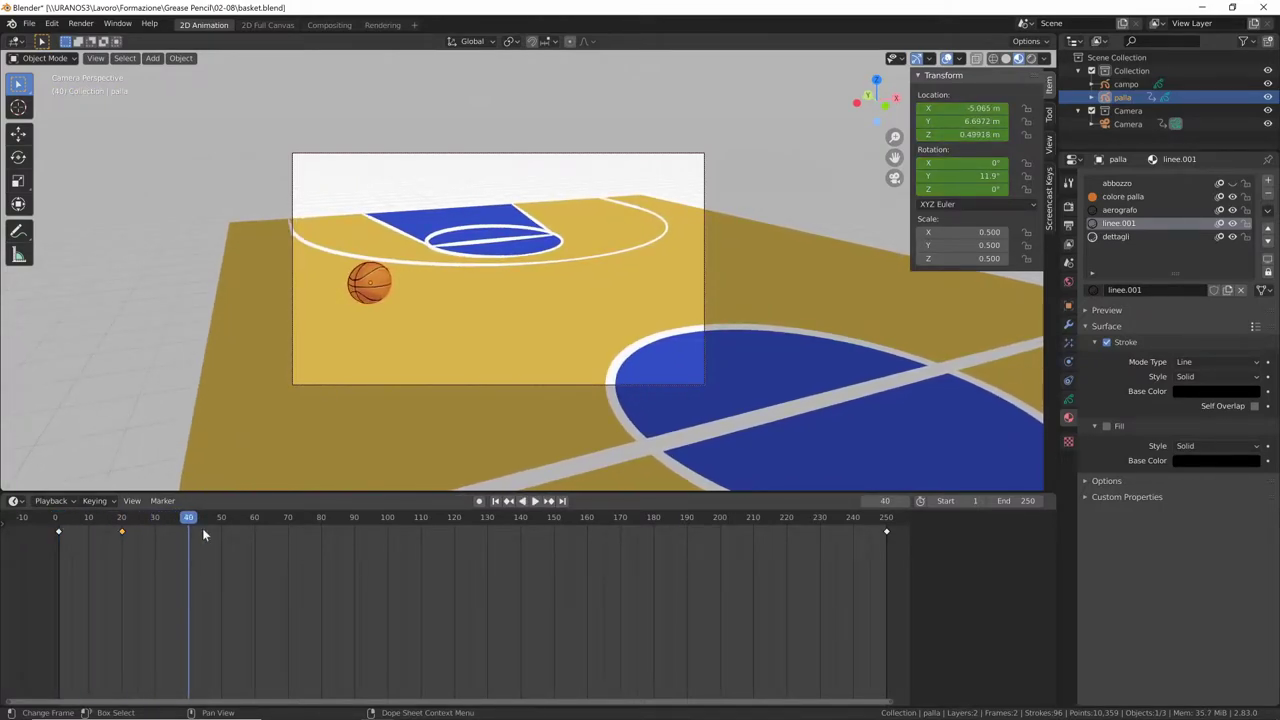
pyautogui.moveTo(970, 134); pyautogui.dragTo(1005, 134)
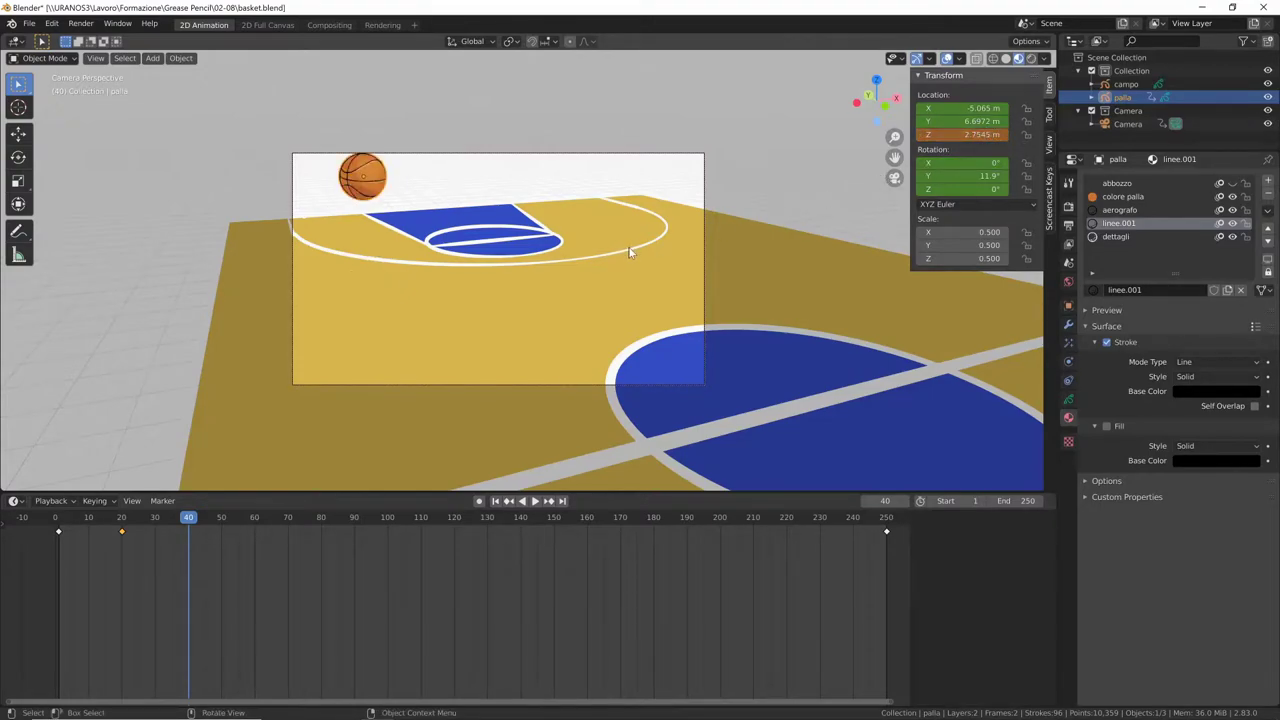
pyautogui.press('i')
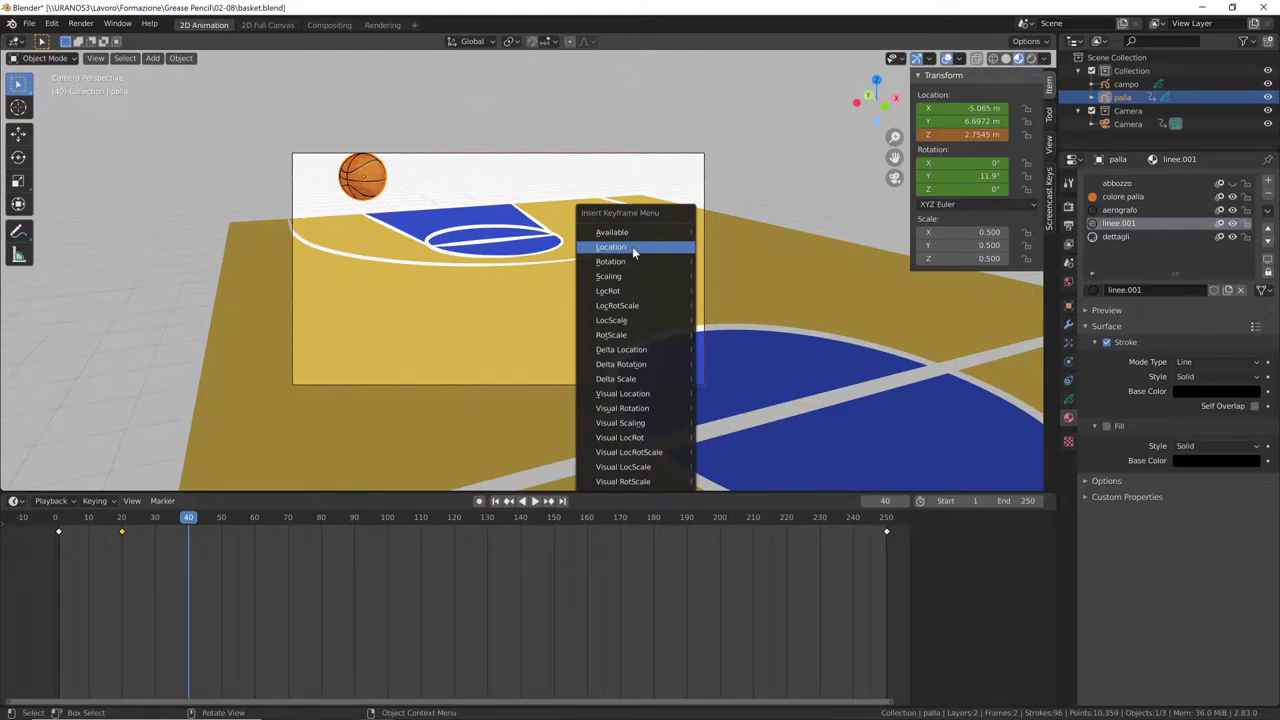
pyautogui.click(630, 247)
pyautogui.moveTo(188, 525)
pyautogui.mouseDown()
pyautogui.moveTo(215, 550)
pyautogui.moveTo(817, 545)
pyautogui.mouseUp()
pyautogui.press('space')
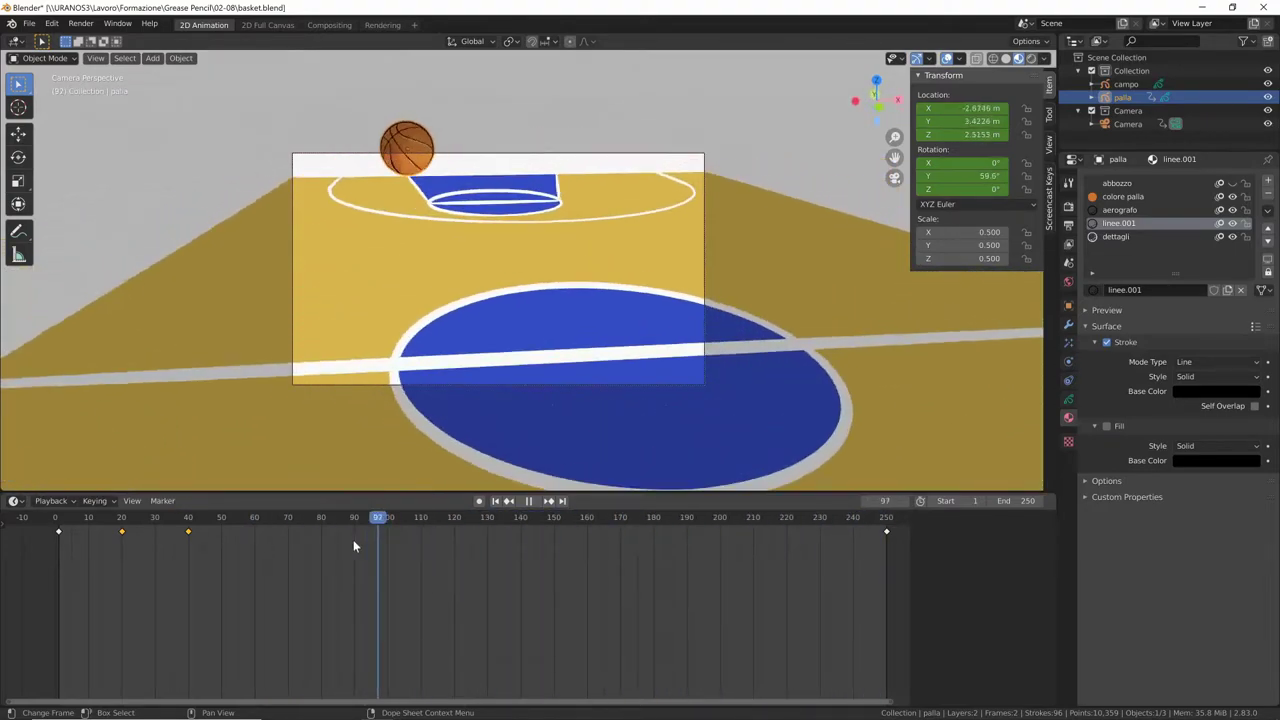
pyautogui.moveTo(786, 544); pyautogui.dragTo(45, 565)
pyautogui.press('space')
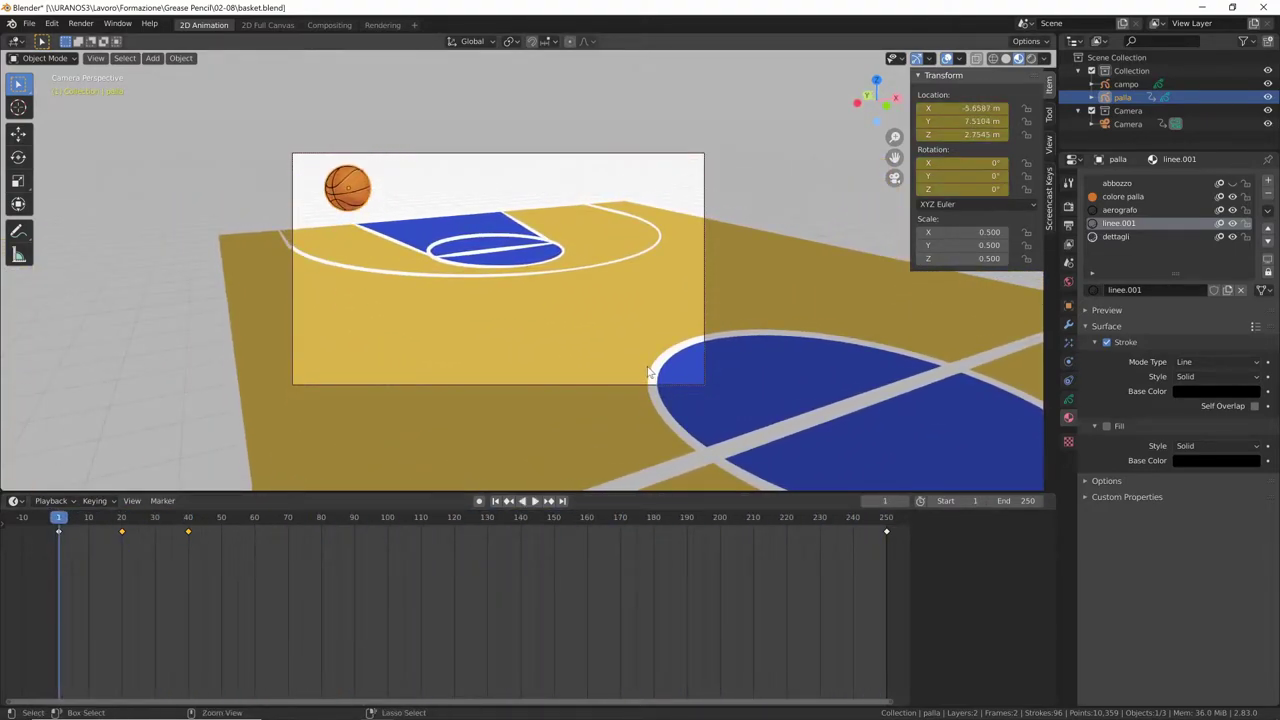
# Step: Save basket.blend, show the ball's modifiers, orbit out of camera view, and replay the bounce
pyautogui.hotkey('ctrl', 's')
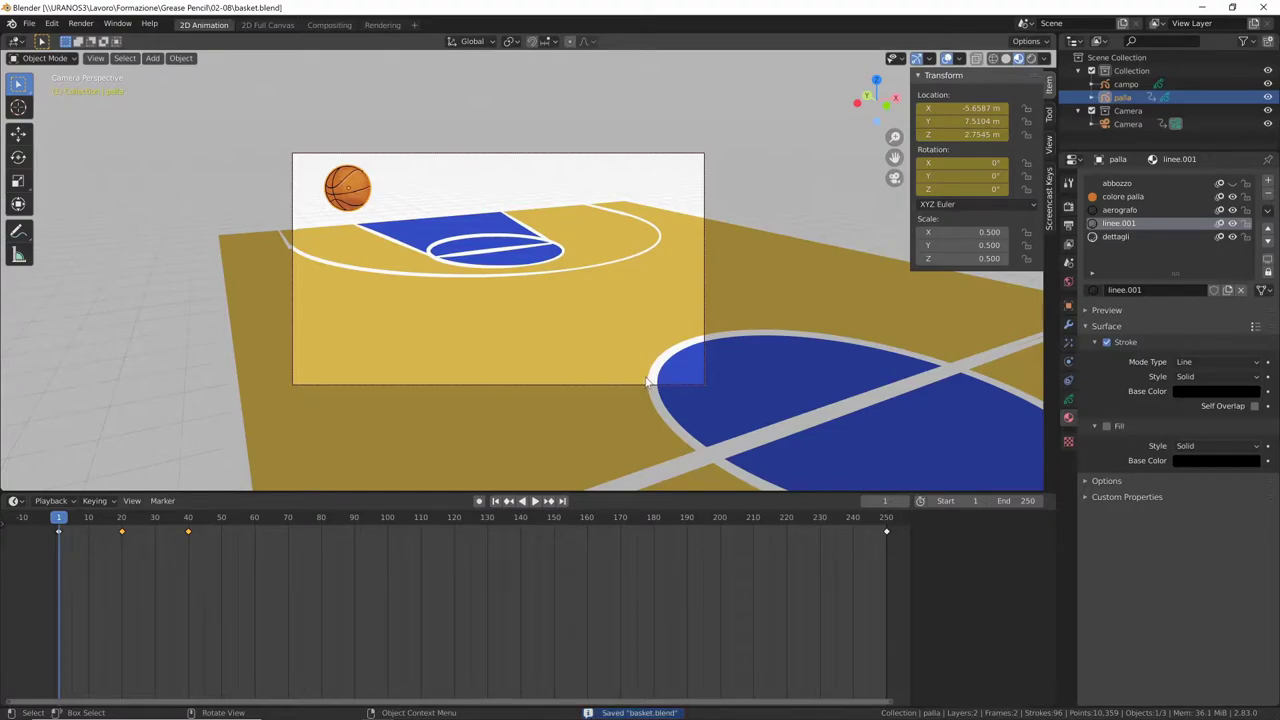
pyautogui.click(648, 380)
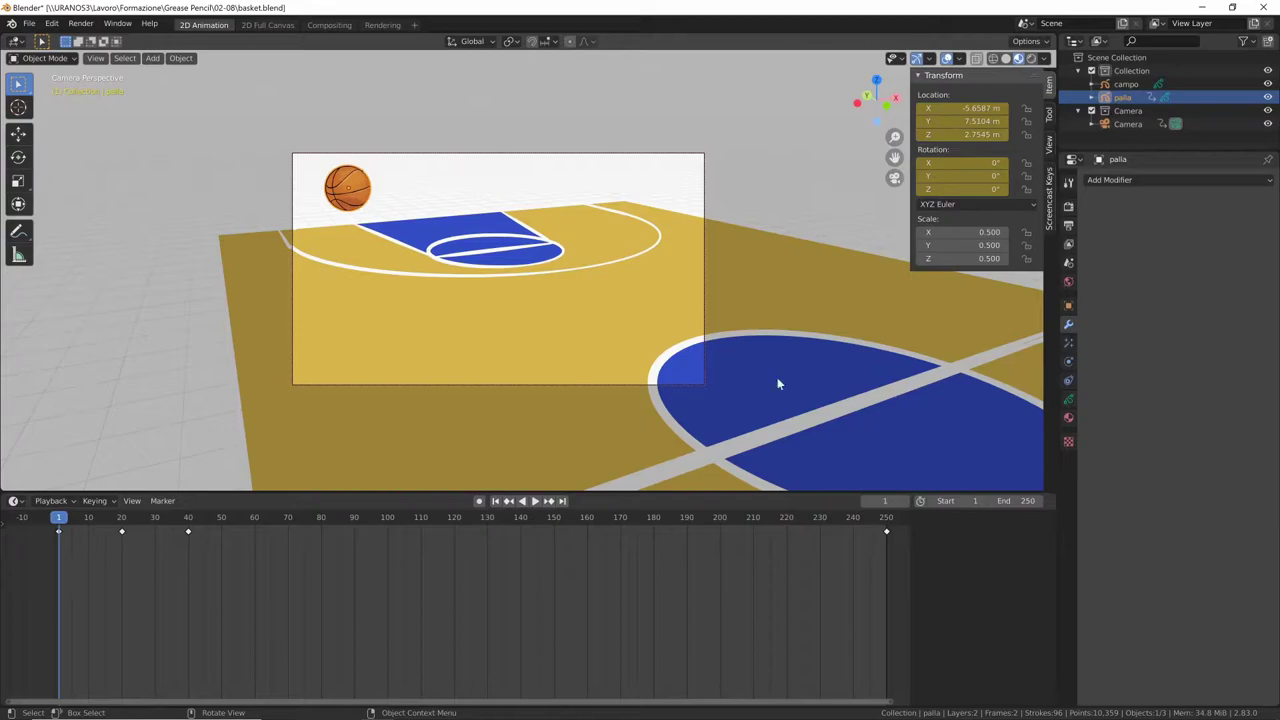
pyautogui.moveTo(759, 393)
pyautogui.mouseDown(button='middle')
pyautogui.moveTo(460, 438)
pyautogui.moveTo(837, 449)
pyautogui.moveTo(737, 417)
pyautogui.mouseUp(button='middle')
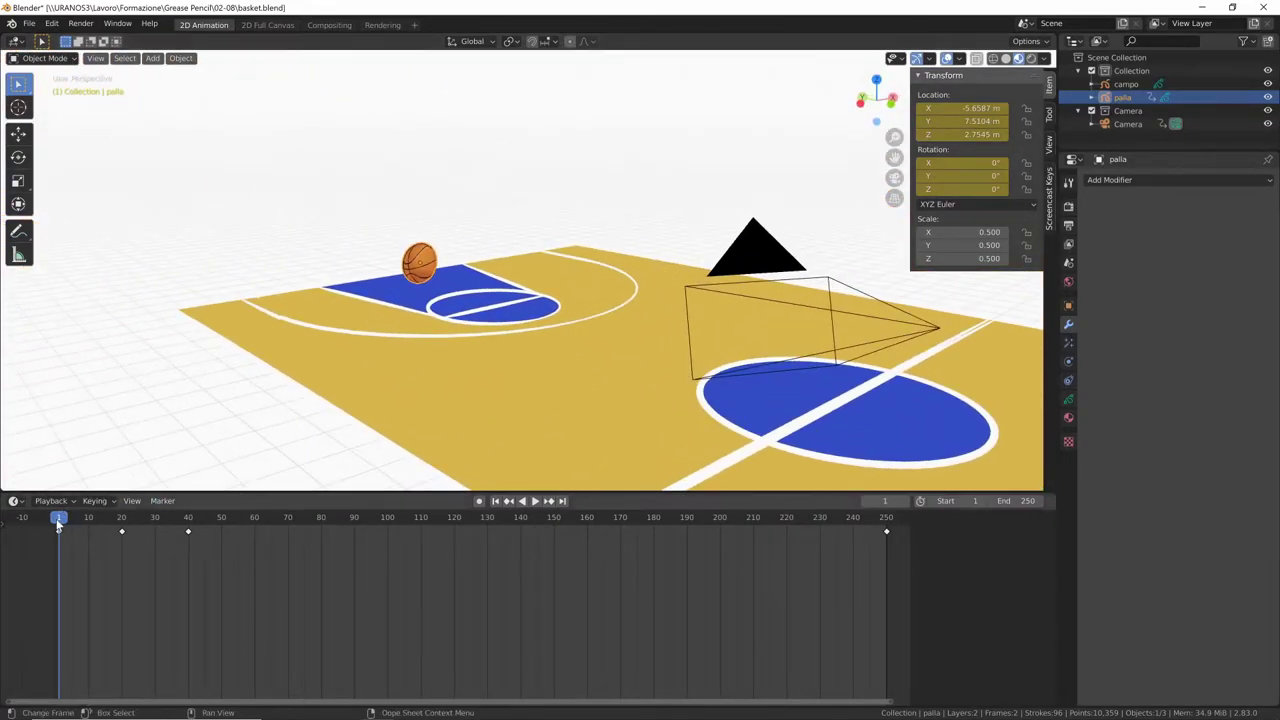
pyautogui.moveTo(60, 520)
pyautogui.mouseDown()
pyautogui.moveTo(126, 545)
pyautogui.moveTo(98, 553)
pyautogui.moveTo(386, 552)
pyautogui.moveTo(59, 580)
pyautogui.mouseUp()
pyautogui.moveTo(62, 528)
pyautogui.mouseDown()
pyautogui.moveTo(143, 540)
pyautogui.moveTo(214, 531)
pyautogui.moveTo(58, 555)
pyautogui.mouseUp()
pyautogui.press('space')
pyautogui.press('space')
pyautogui.press('space')
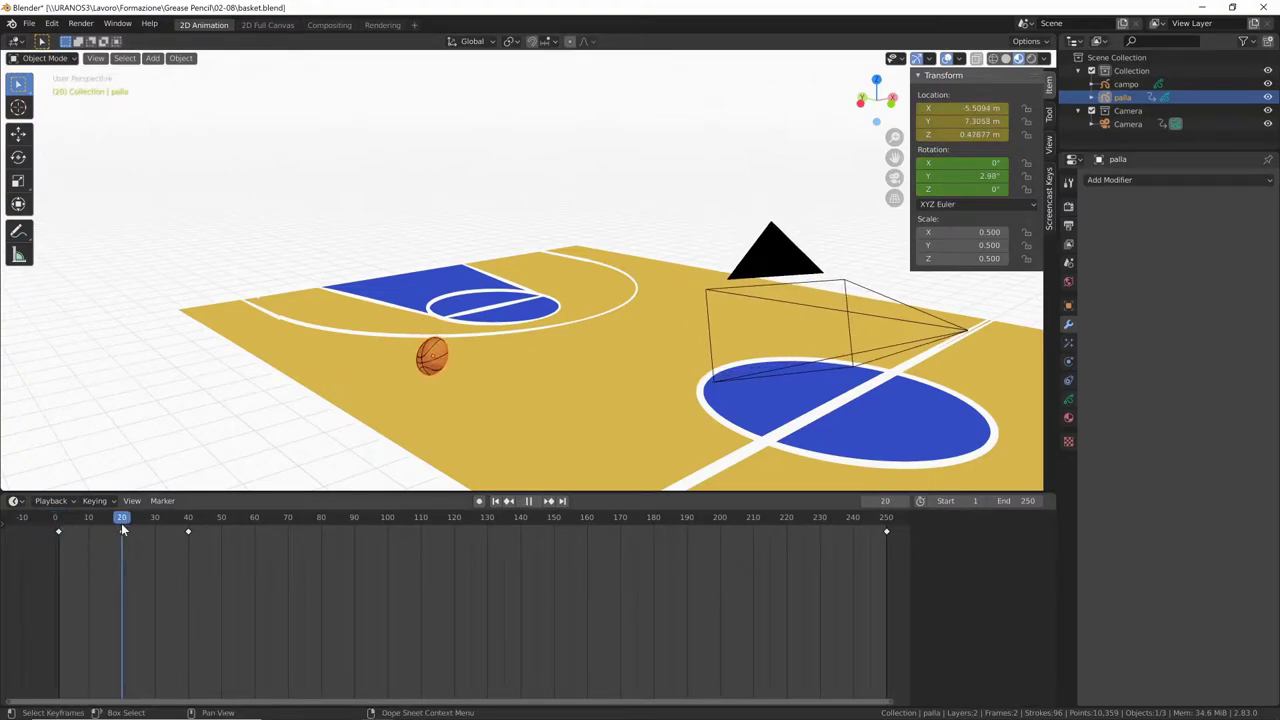
pyautogui.press('space')
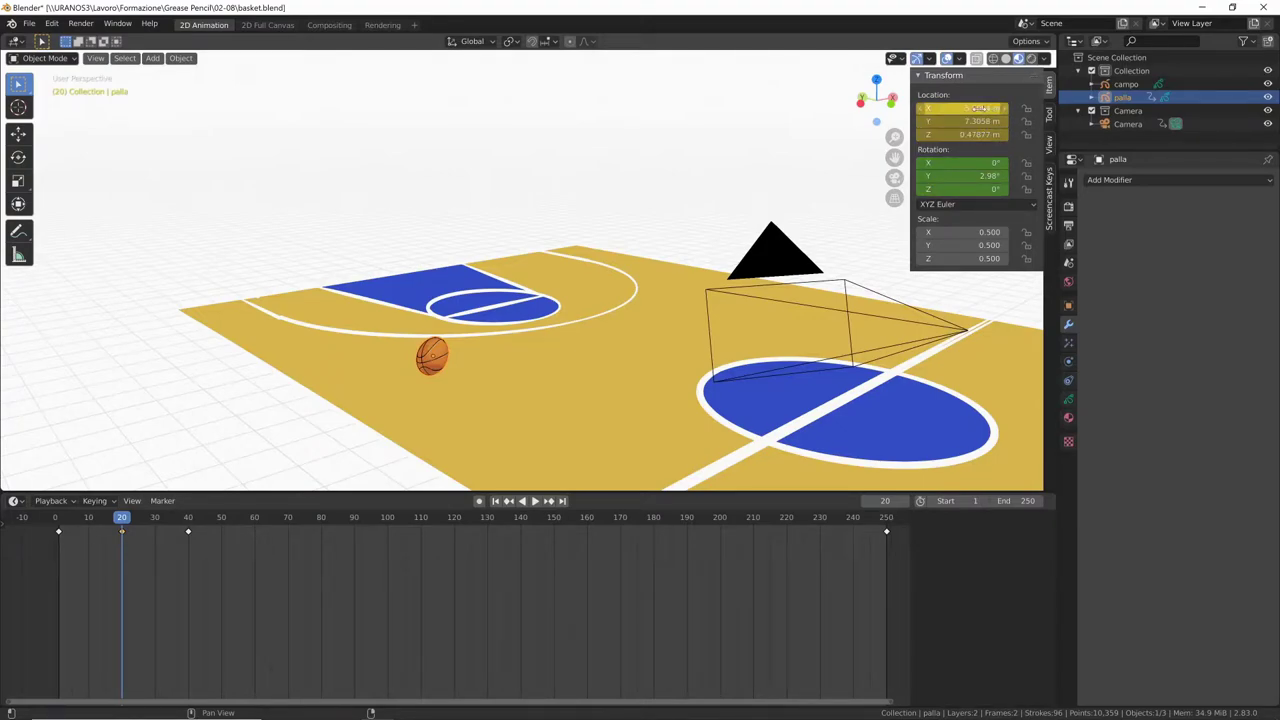
# Step: Delete the ball's location keyframes at frame 20, ending with the Y location key
pyautogui.rightClick(972, 109)
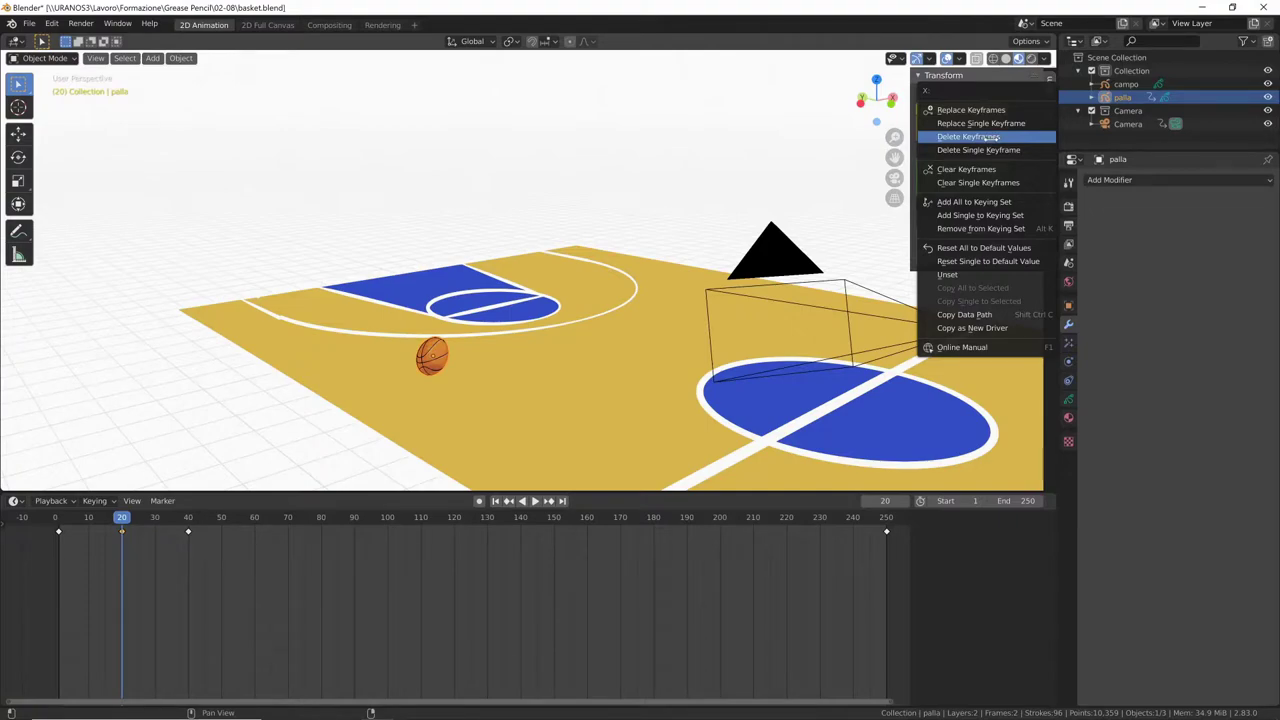
pyautogui.click(995, 136)
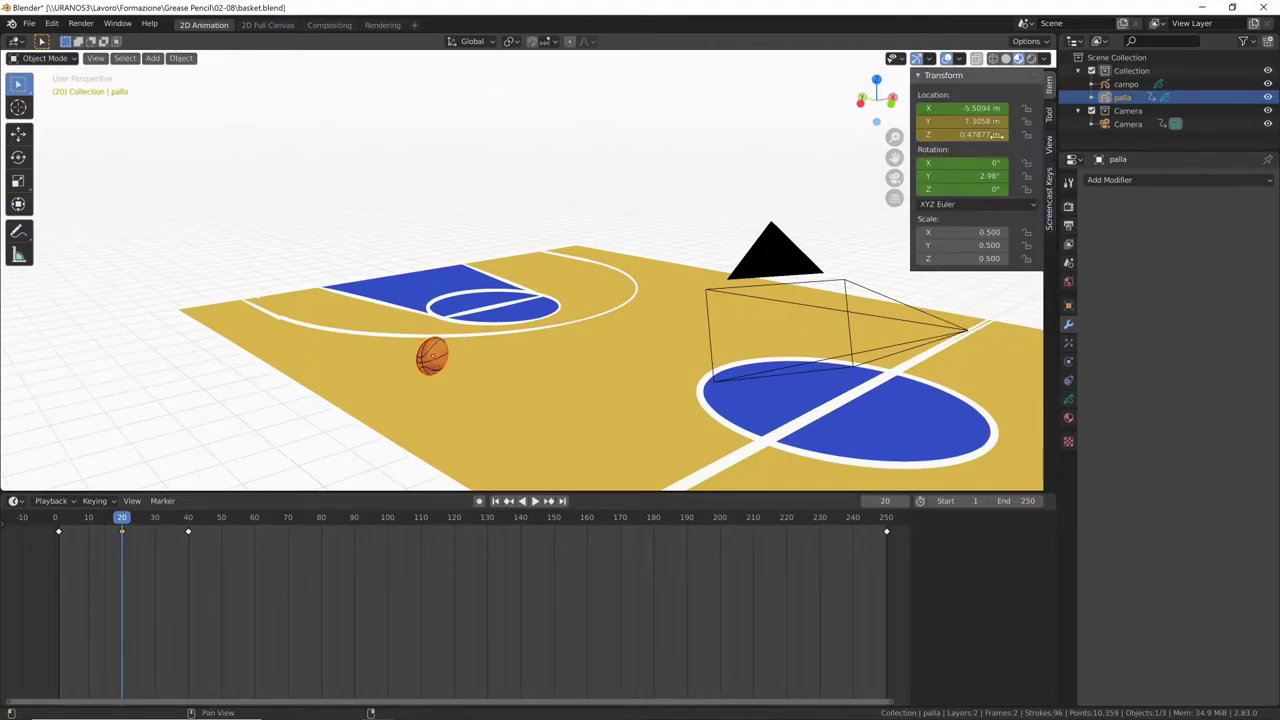
pyautogui.rightClick(980, 121)
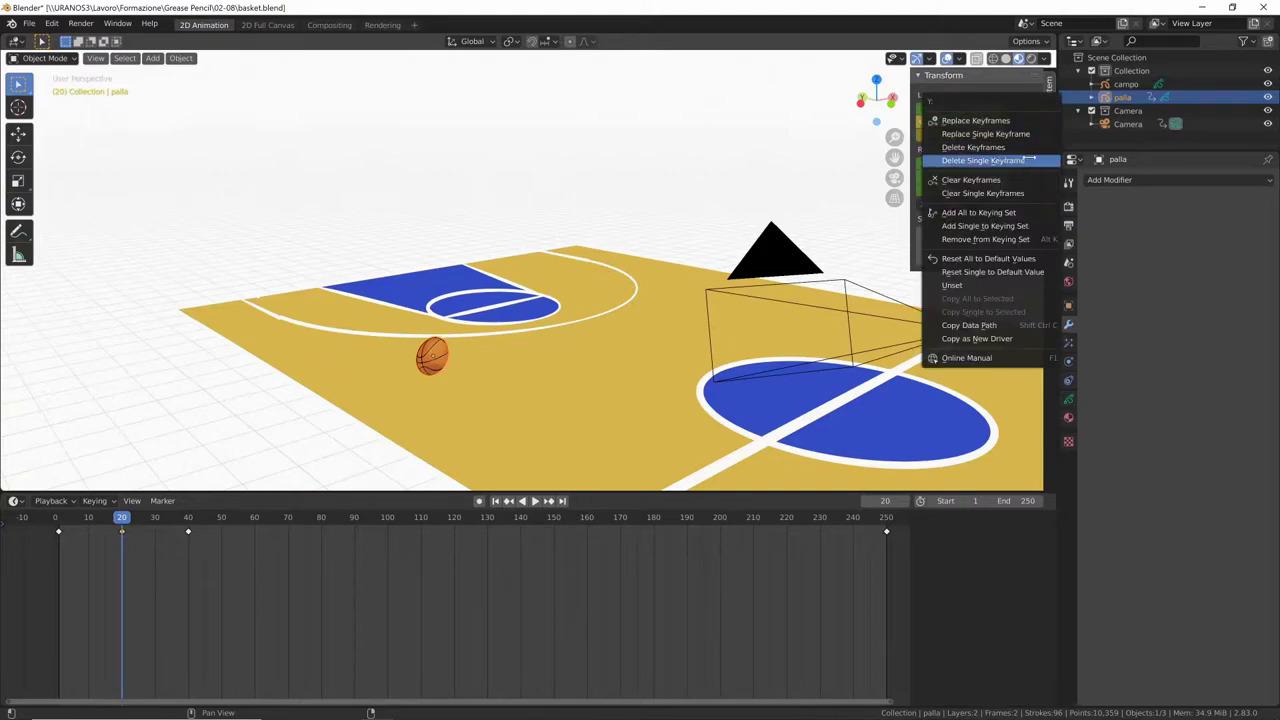
pyautogui.click(1012, 160)
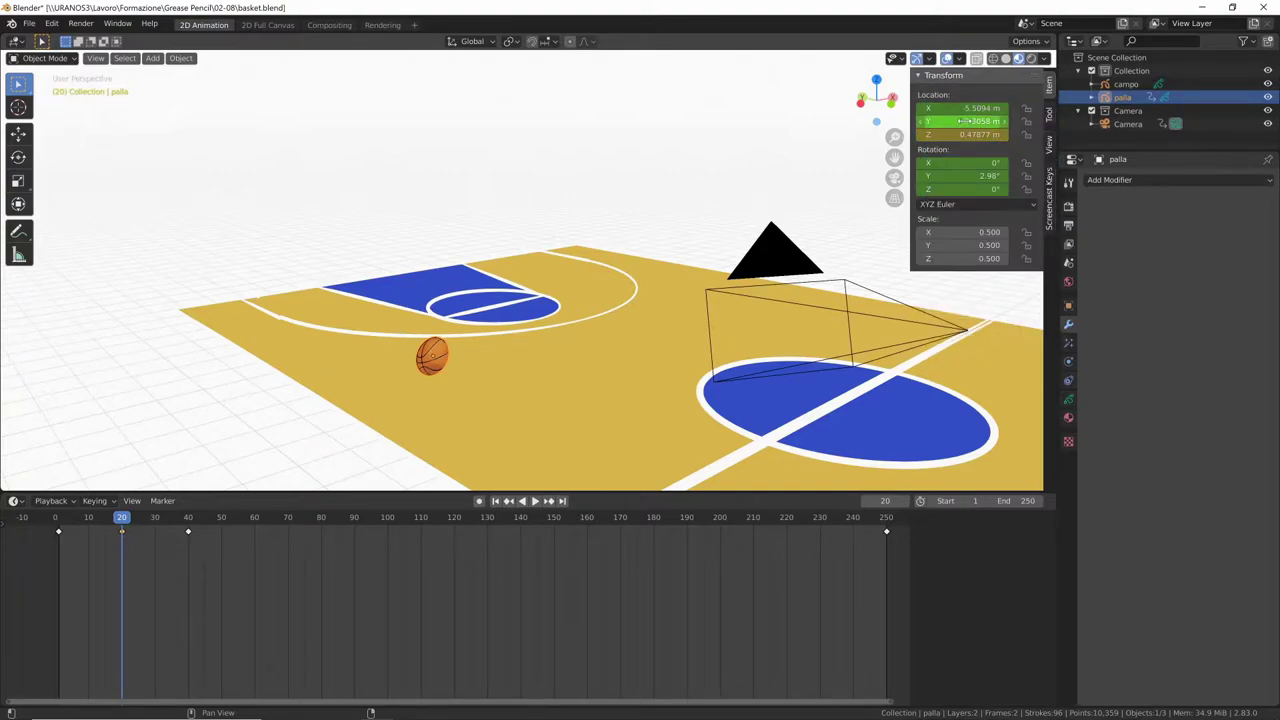
# Step: At frame 40, delete the ball's X and Y location keys, then rewind to frame 1
pyautogui.moveTo(124, 524); pyautogui.dragTo(190, 536)
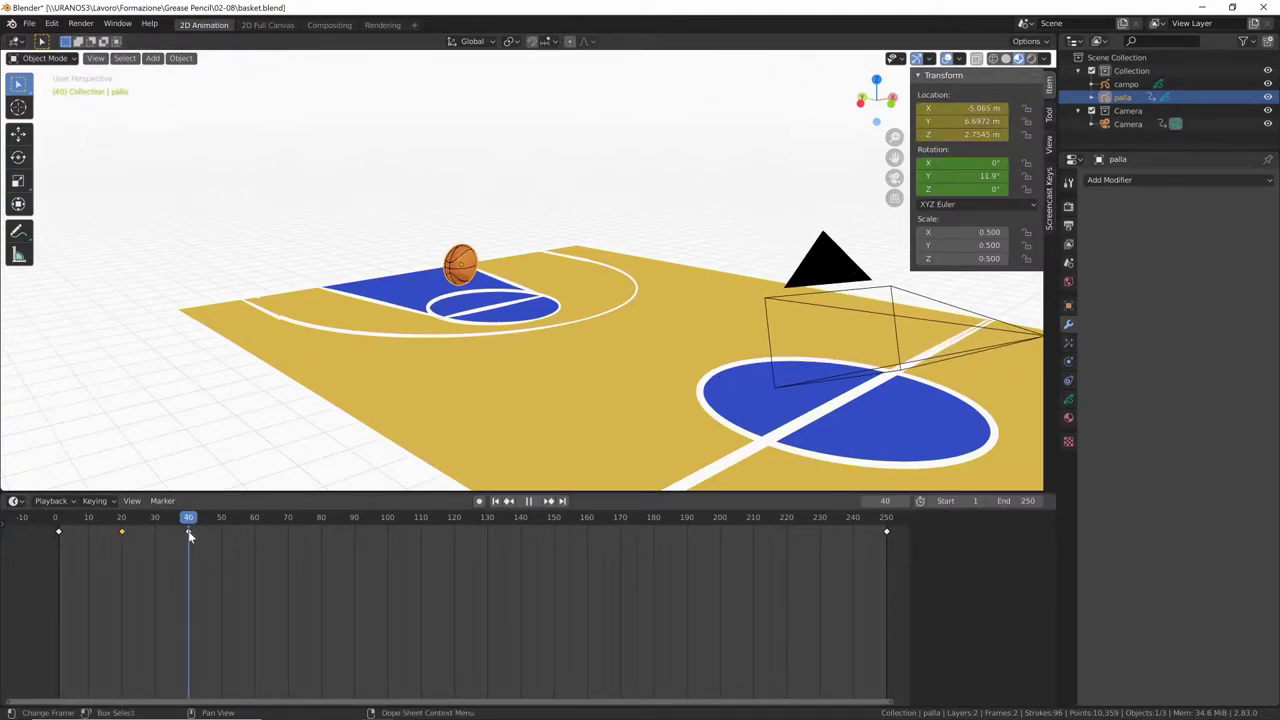
pyautogui.rightClick(962, 108)
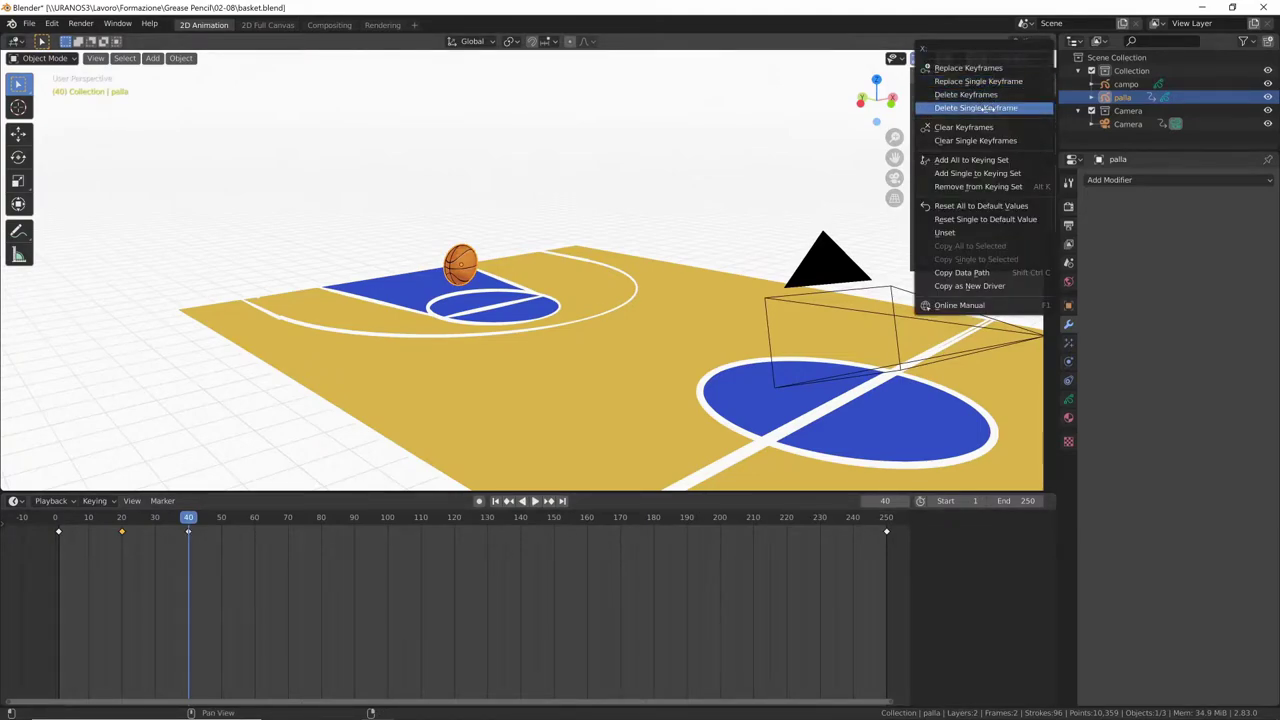
pyautogui.click(975, 108)
pyautogui.rightClick(975, 121)
pyautogui.click(975, 121)
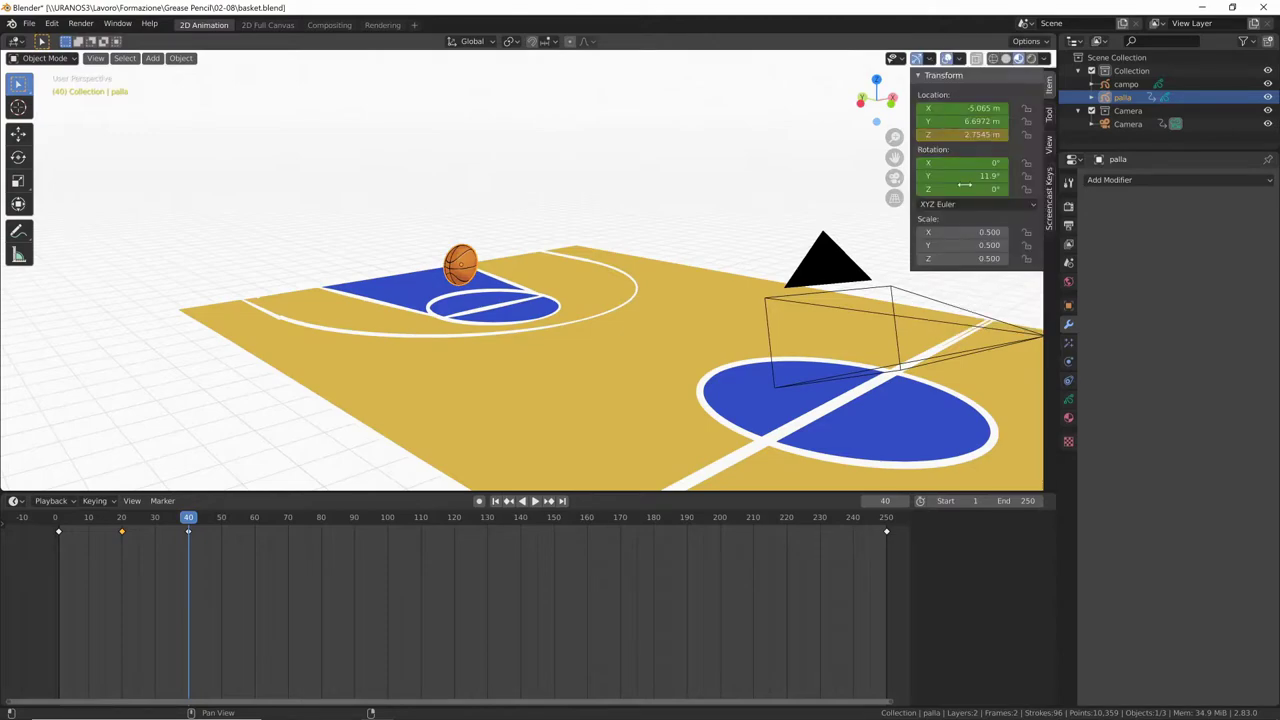
pyautogui.moveTo(188, 527); pyautogui.dragTo(58, 545)
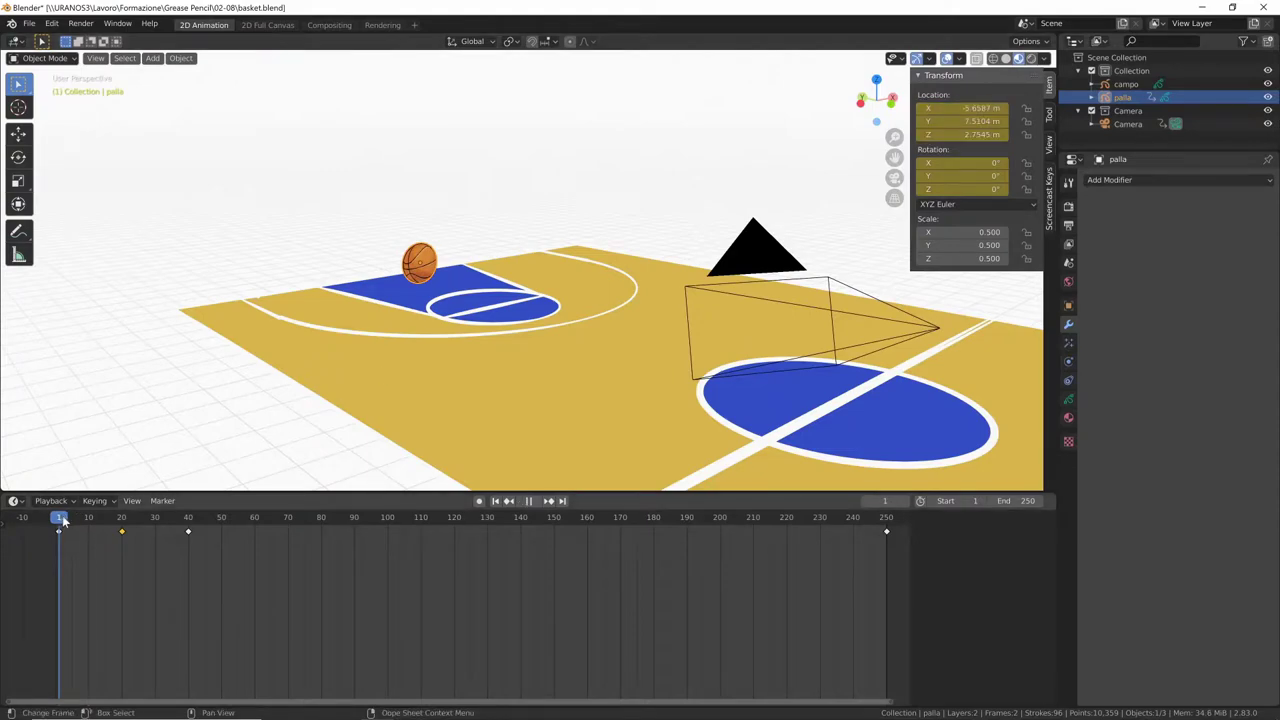
# Step: Duplicate the ball's 20-frame bounce keyframes three times along the timeline toward frame 240
pyautogui.moveTo(62, 520); pyautogui.dragTo(789, 538)
pyautogui.moveTo(895, 536)
pyautogui.mouseDown()
pyautogui.moveTo(295, 530)
pyautogui.moveTo(48, 555)
pyautogui.moveTo(203, 569)
pyautogui.moveTo(117, 566)
pyautogui.moveTo(200, 574)
pyautogui.moveTo(112, 578)
pyautogui.mouseUp()
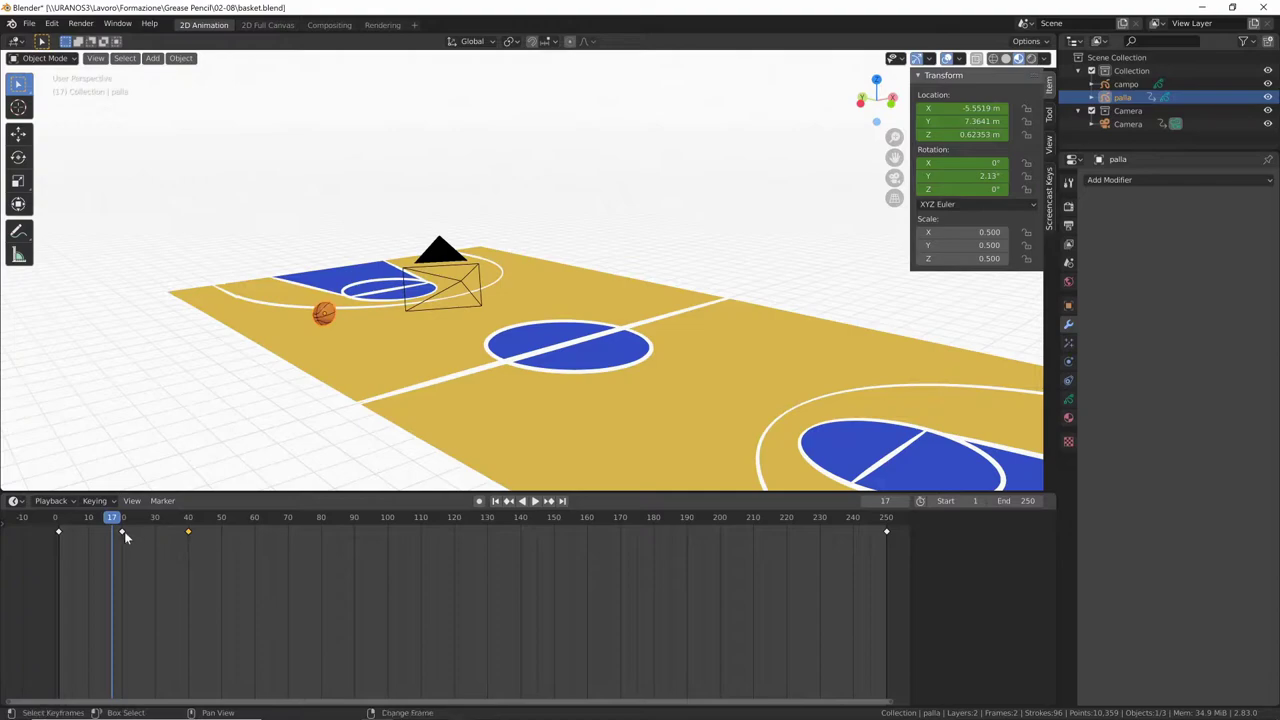
pyautogui.hotkey('shift', 'd')
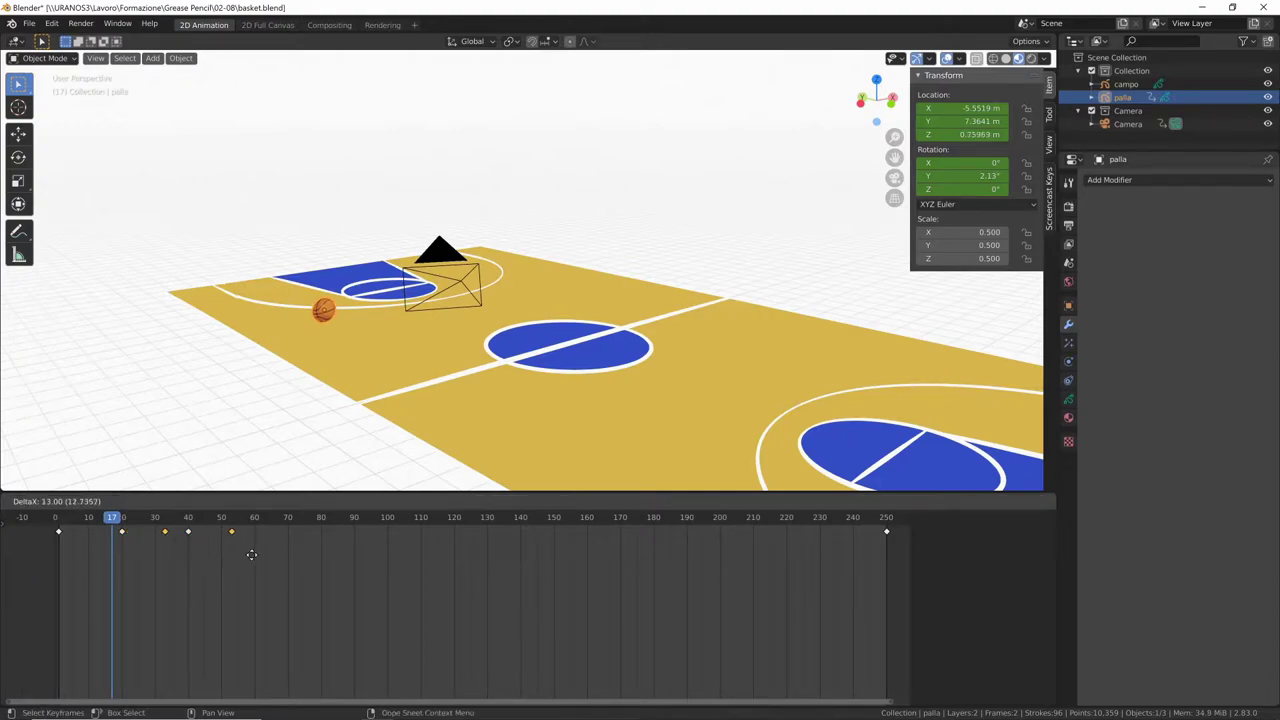
pyautogui.click(332, 558)
pyautogui.moveTo(350, 588)
pyautogui.mouseDown()
pyautogui.moveTo(311, 551)
pyautogui.moveTo(116, 528)
pyautogui.mouseUp()
pyautogui.hotkey('shift', 'd')
pyautogui.click(428, 570)
pyautogui.hotkey('shift', 'd')
pyautogui.click(694, 592)
# Step: Play the animation from the start to watch the ball bounce across the court
pyautogui.press('space')
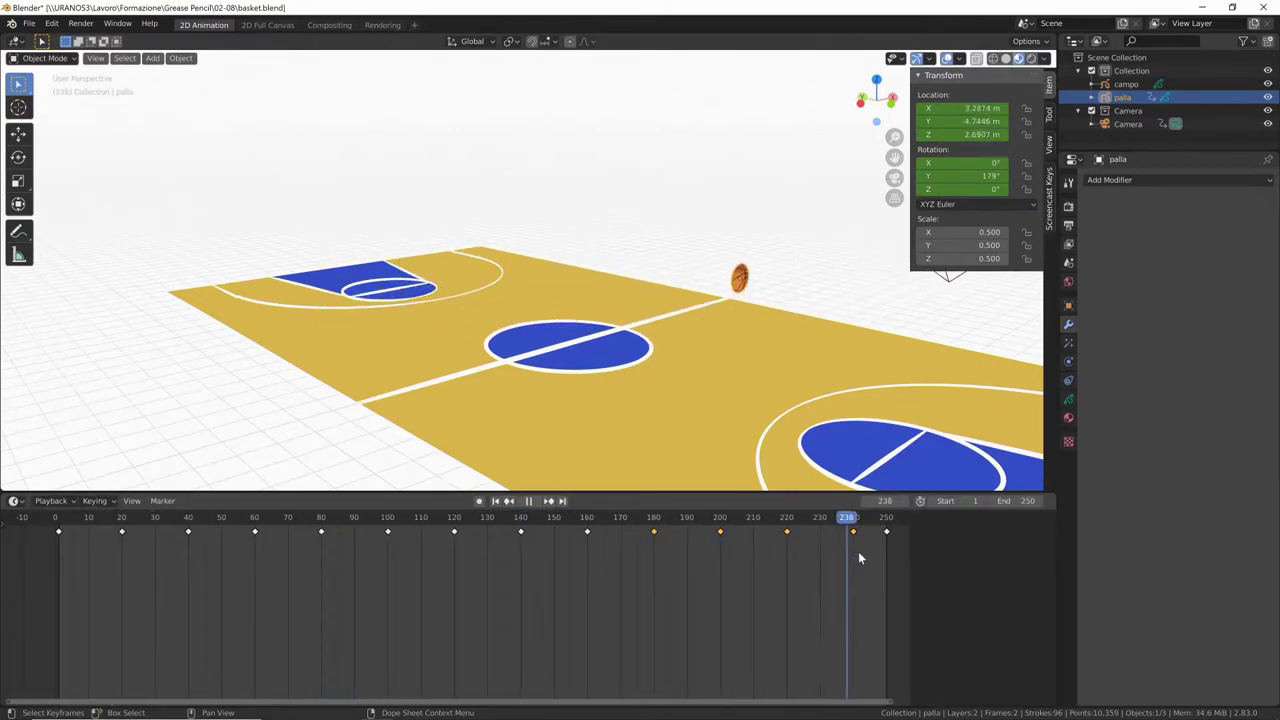
pyautogui.moveTo(630, 560)
pyautogui.mouseDown()
pyautogui.moveTo(58, 548)
pyautogui.moveTo(867, 547)
pyautogui.moveTo(557, 550)
pyautogui.moveTo(59, 528)
pyautogui.mouseUp()
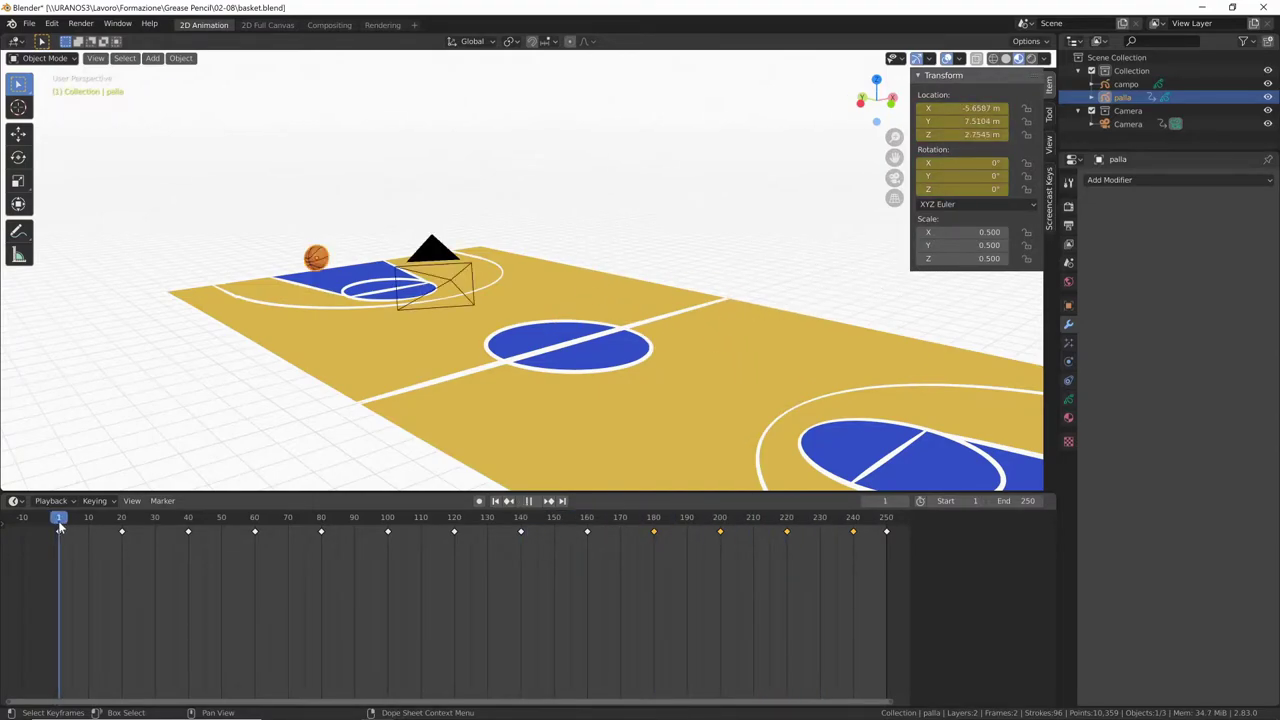
pyautogui.press('space')
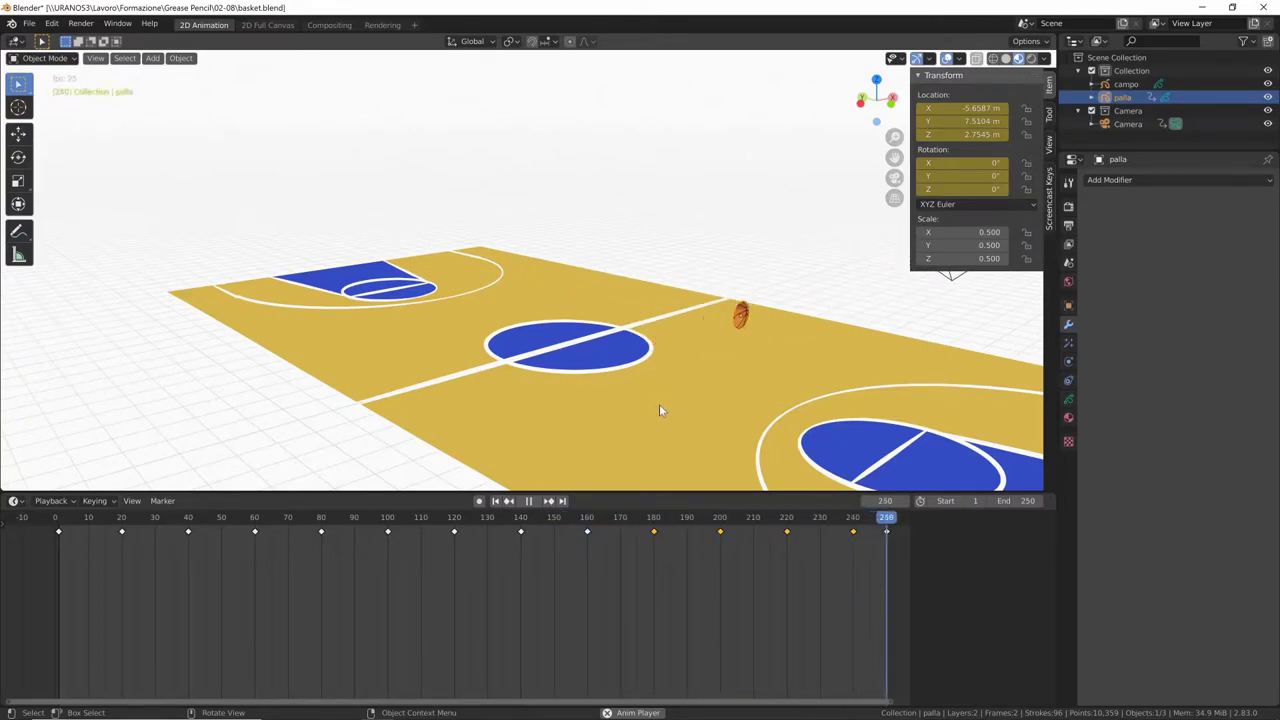
pyautogui.press('space')
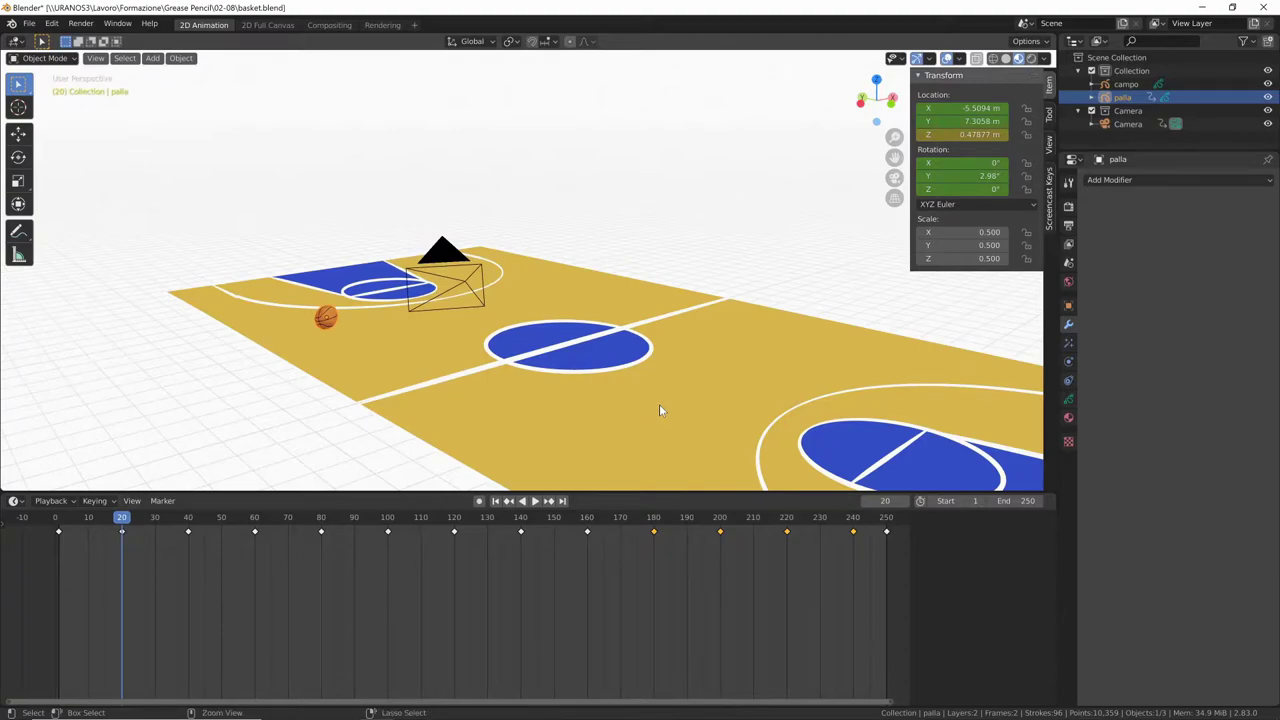
# Step: Save basket.blend and play the animation briefly
pyautogui.hotkey('ctrl', 's')
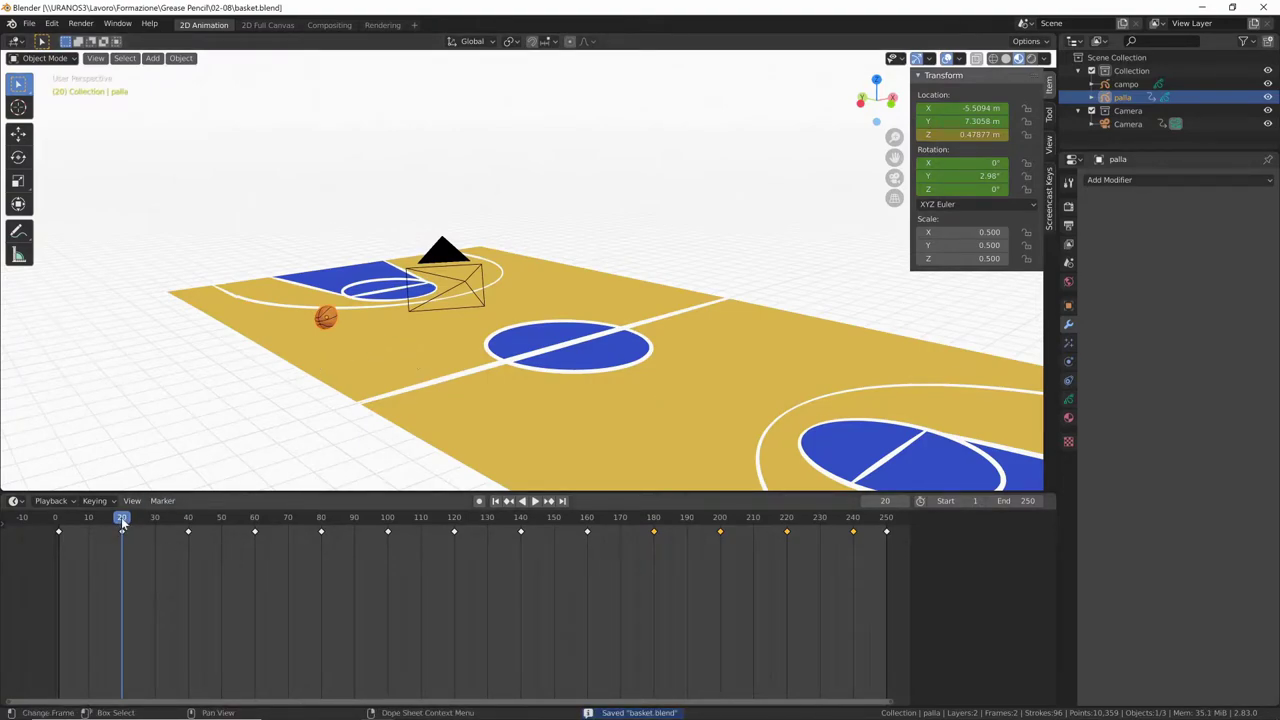
pyautogui.press('space')
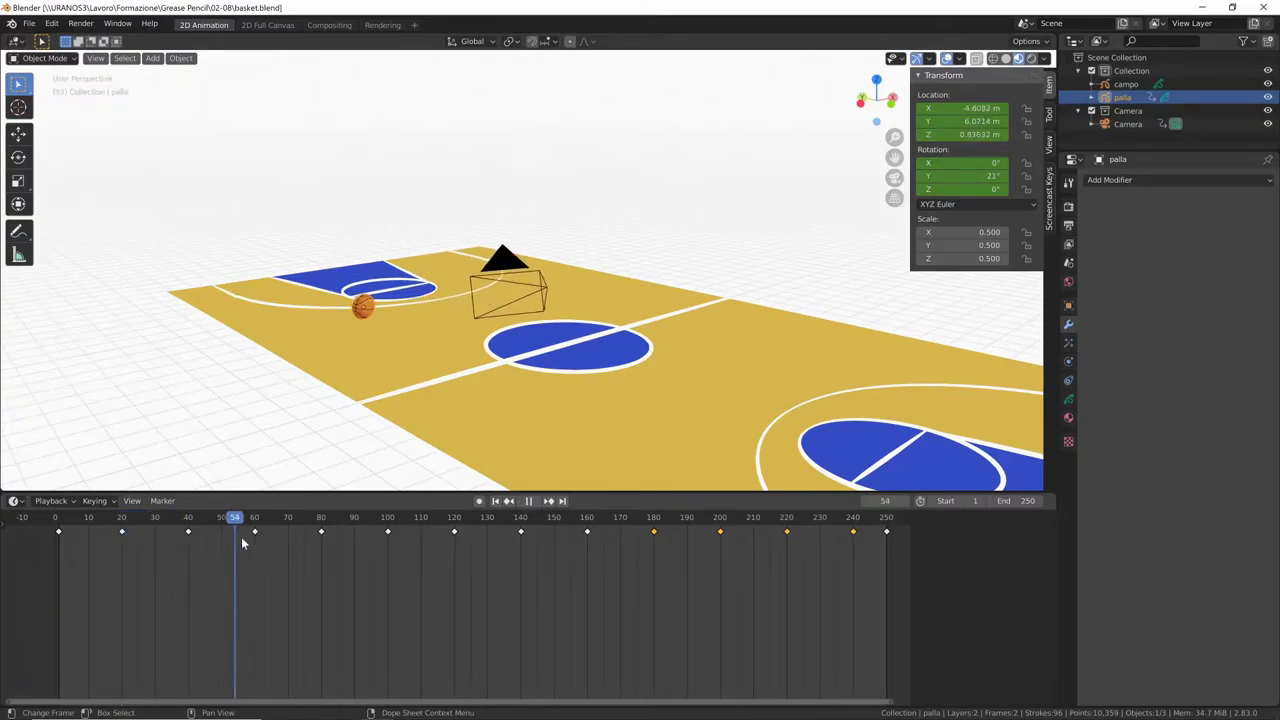
pyautogui.press('space')
# Step: Preview the animation through the scene camera, then select the Camera object
pyautogui.press('KP_0')
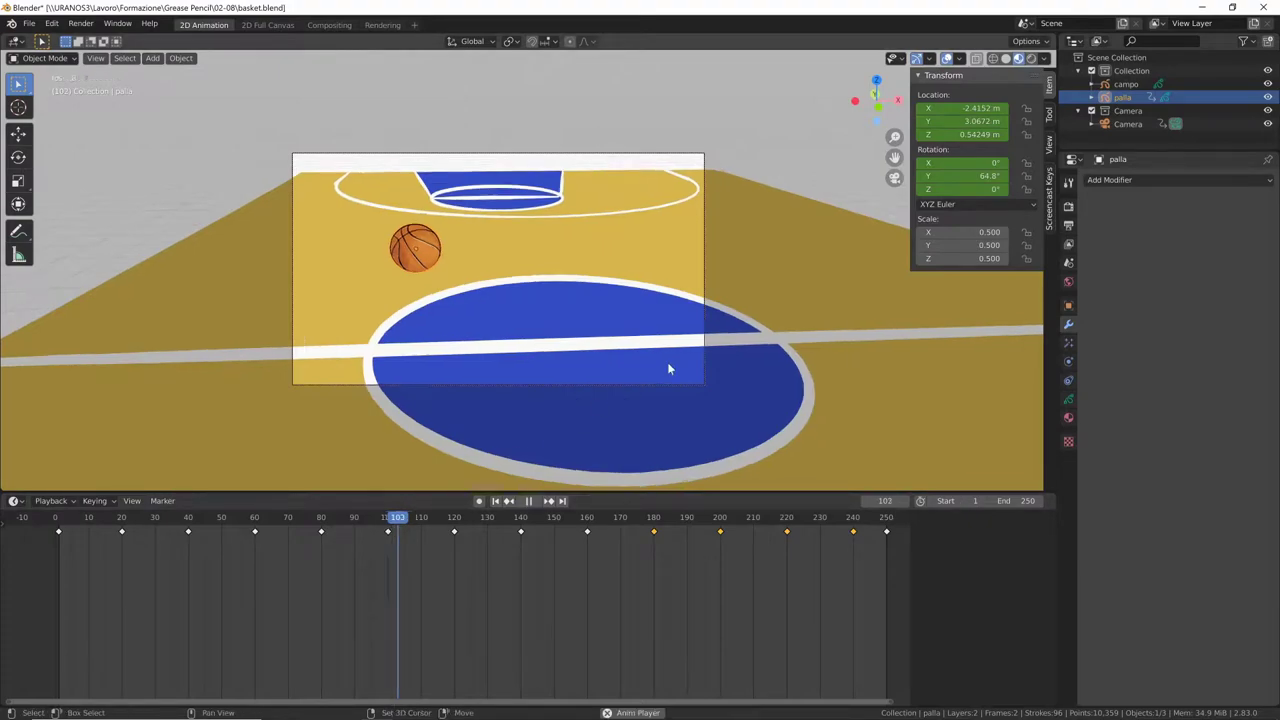
pyautogui.press('space')
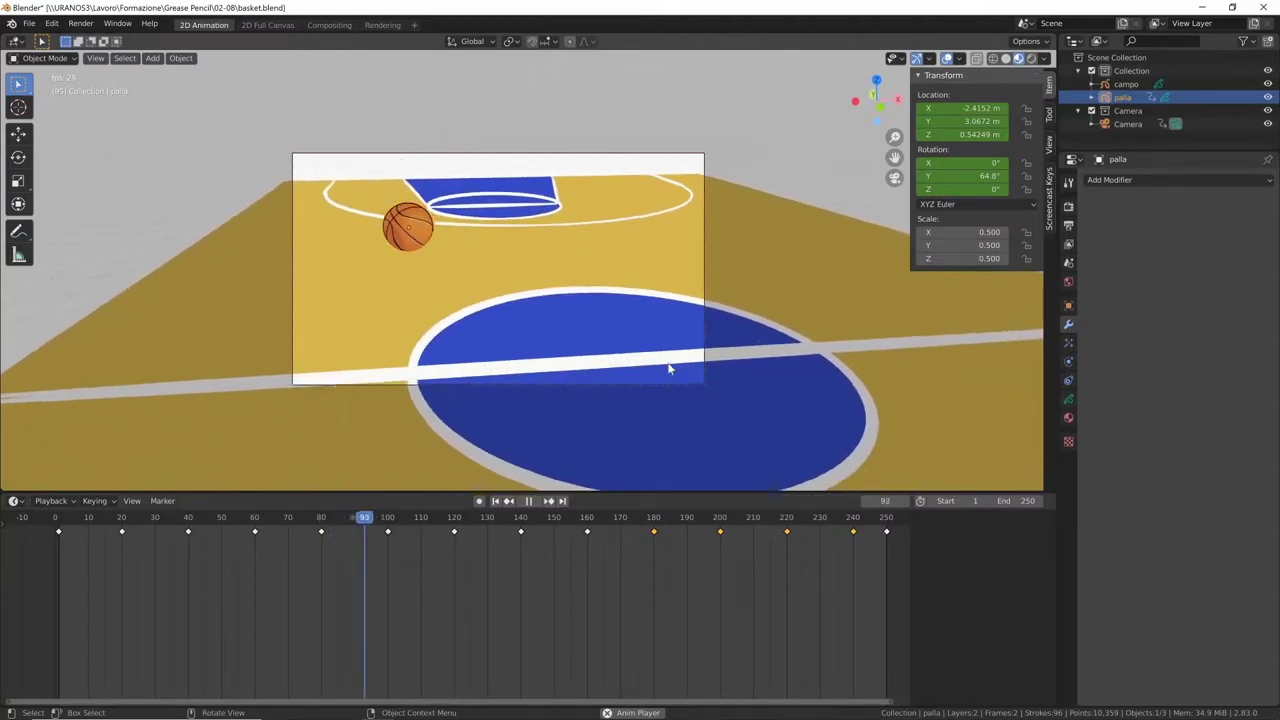
pyautogui.press('space')
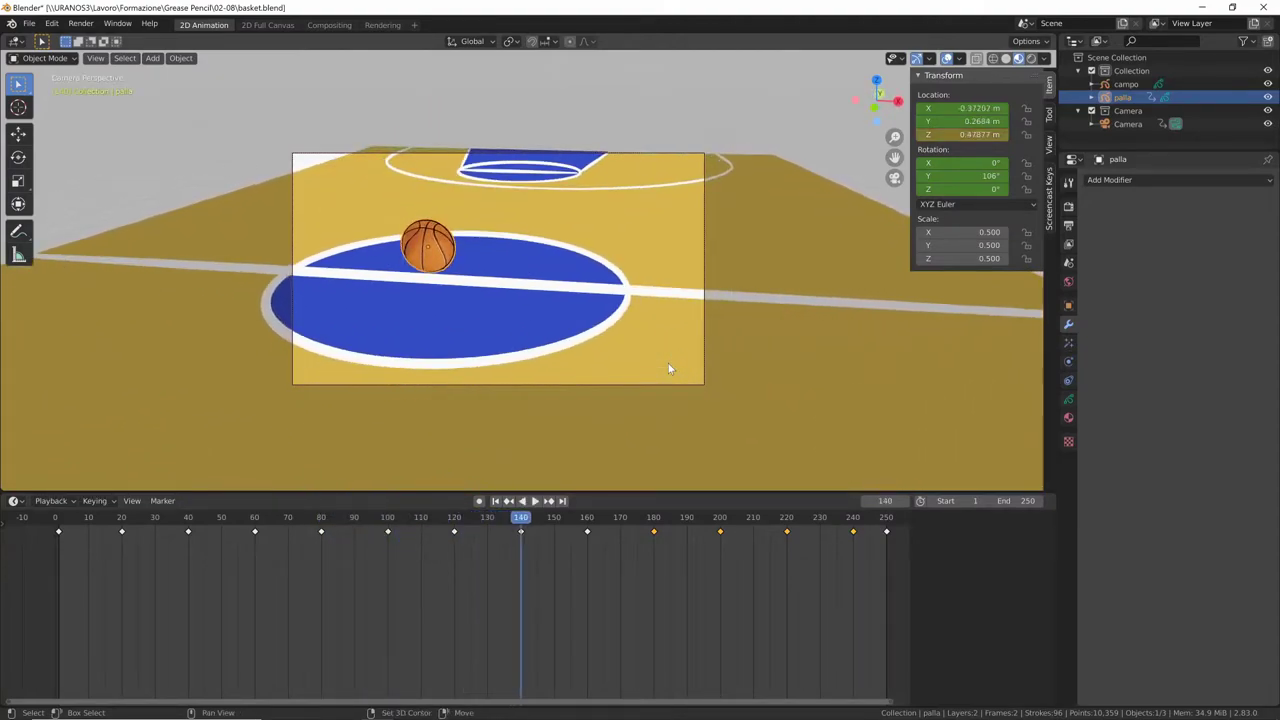
pyautogui.moveTo(520, 520); pyautogui.dragTo(458, 537)
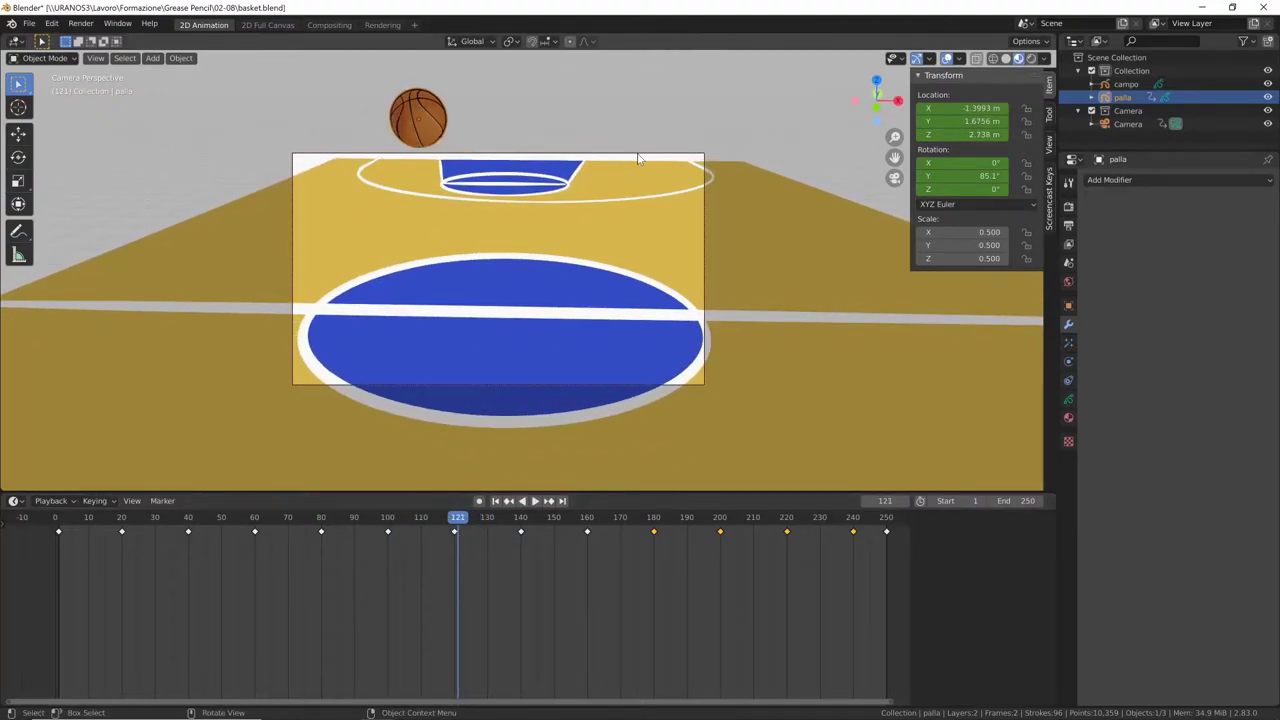
pyautogui.click(606, 384)
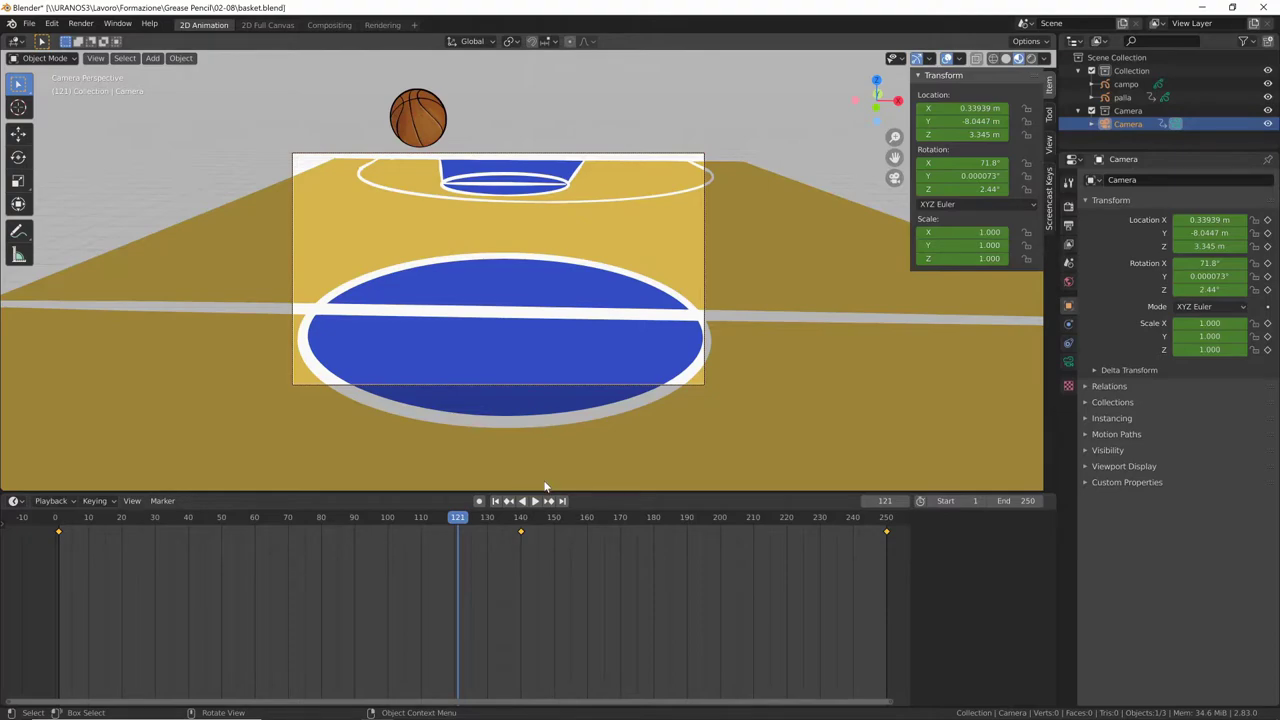
# Step: Delete the camera's Location Z keyframe at frame 140
pyautogui.moveTo(455, 518)
pyautogui.mouseDown()
pyautogui.moveTo(57, 557)
pyautogui.moveTo(522, 568)
pyautogui.moveTo(521, 522)
pyautogui.mouseUp()
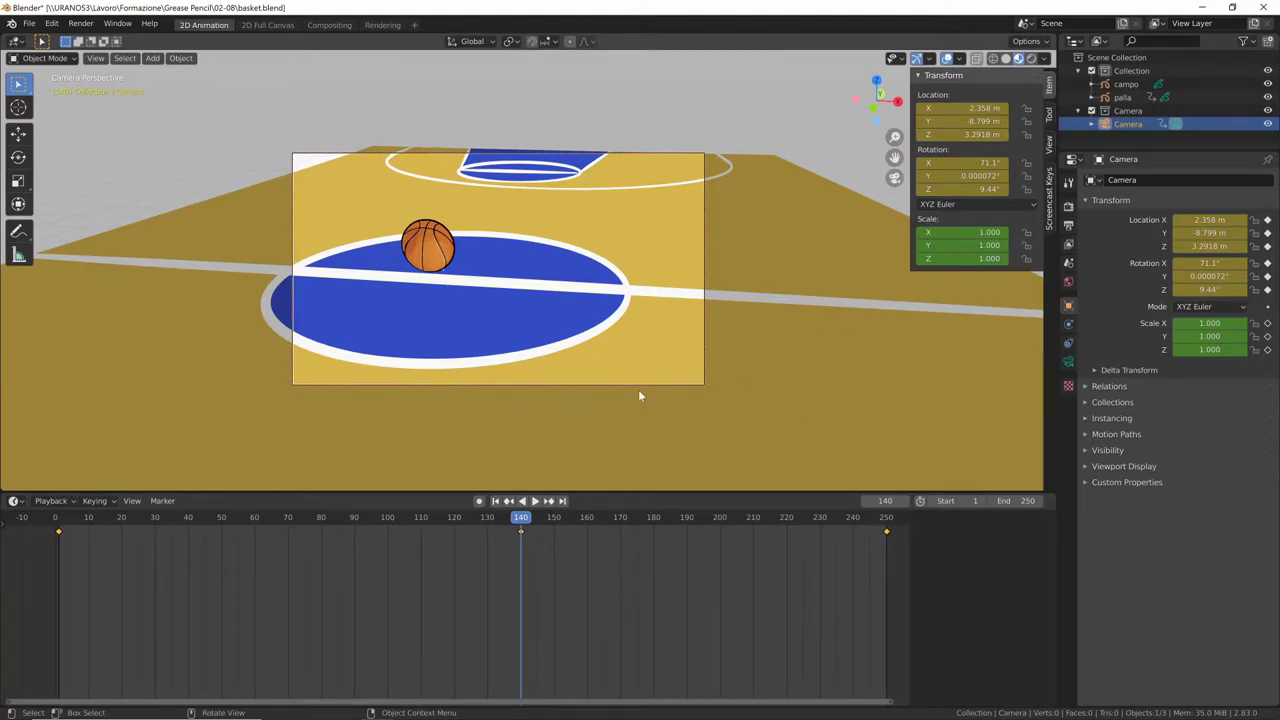
pyautogui.rightClick(965, 134)
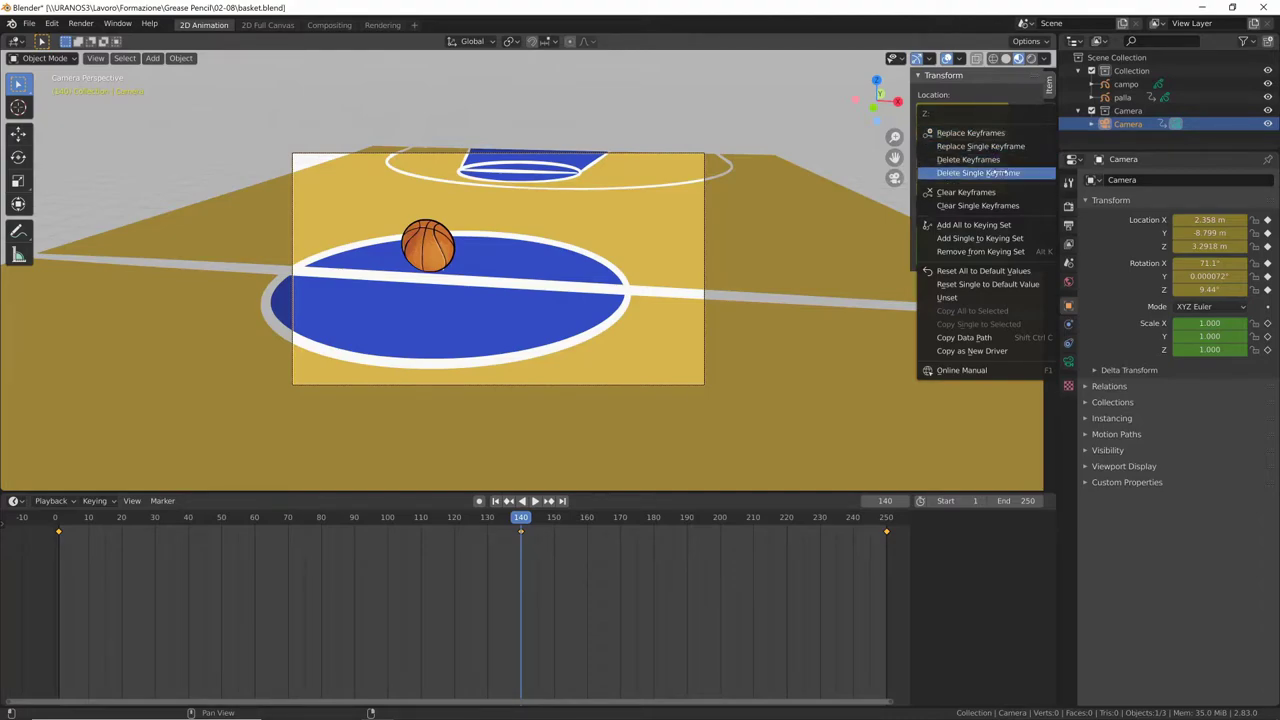
pyautogui.click(990, 172)
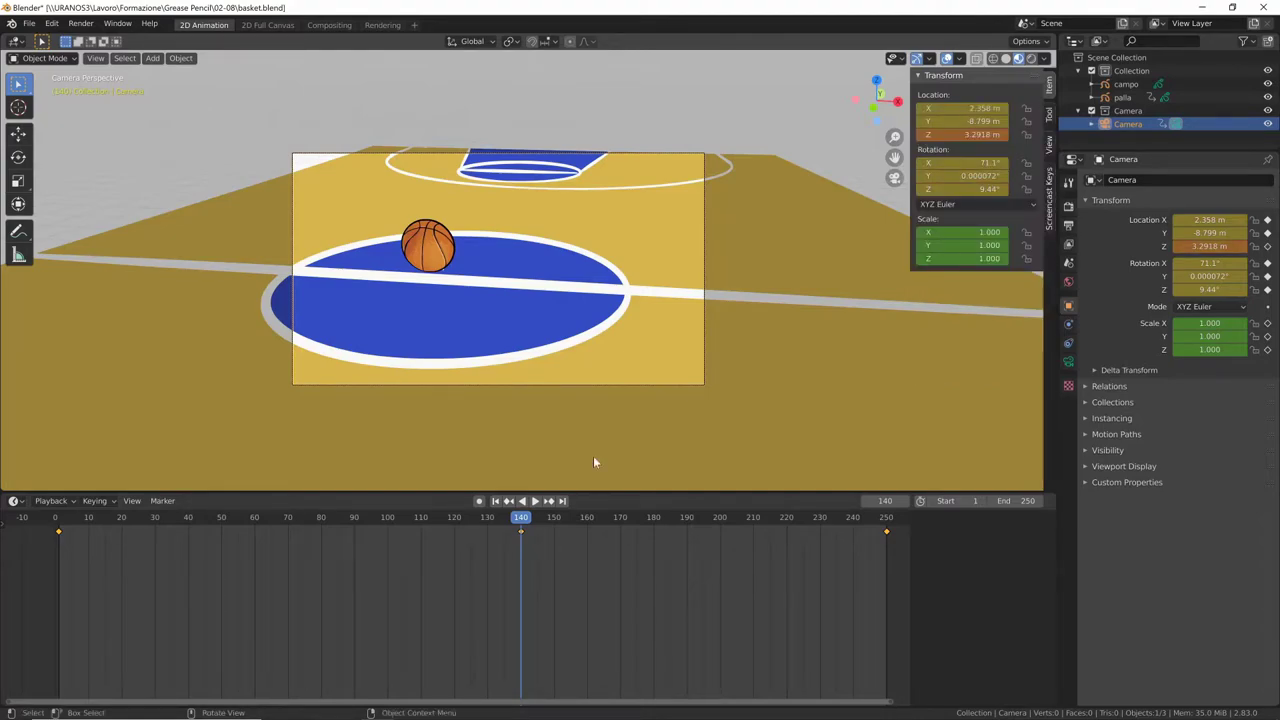
pyautogui.moveTo(521, 527)
pyautogui.mouseDown()
pyautogui.moveTo(55, 558)
pyautogui.moveTo(886, 570)
pyautogui.moveTo(859, 561)
pyautogui.moveTo(882, 562)
pyautogui.moveTo(886, 525)
pyautogui.mouseUp()
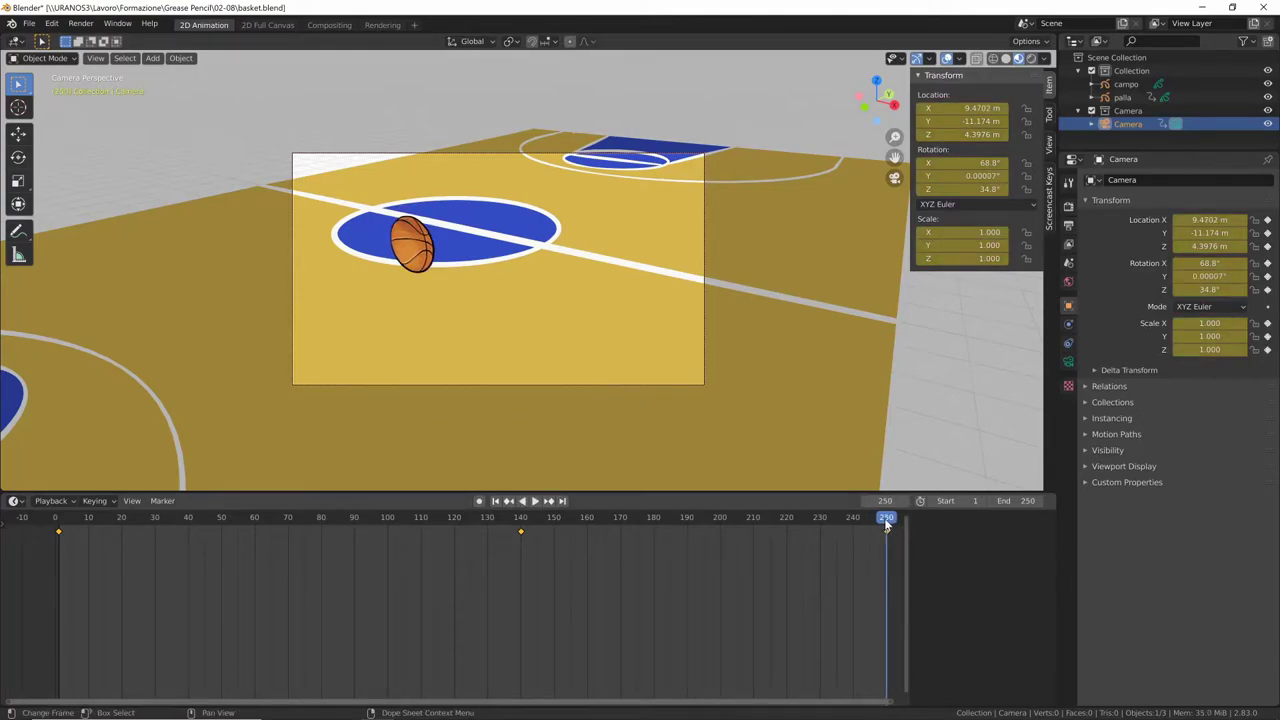
# Step: Key the camera LocRotScale lower and tilted up at frame 250, and higher at frame 140
pyautogui.moveTo(667, 377)
pyautogui.mouseDown(button='middle')
pyautogui.moveTo(670, 354)
pyautogui.moveTo(669, 369)
pyautogui.mouseUp(button='middle')
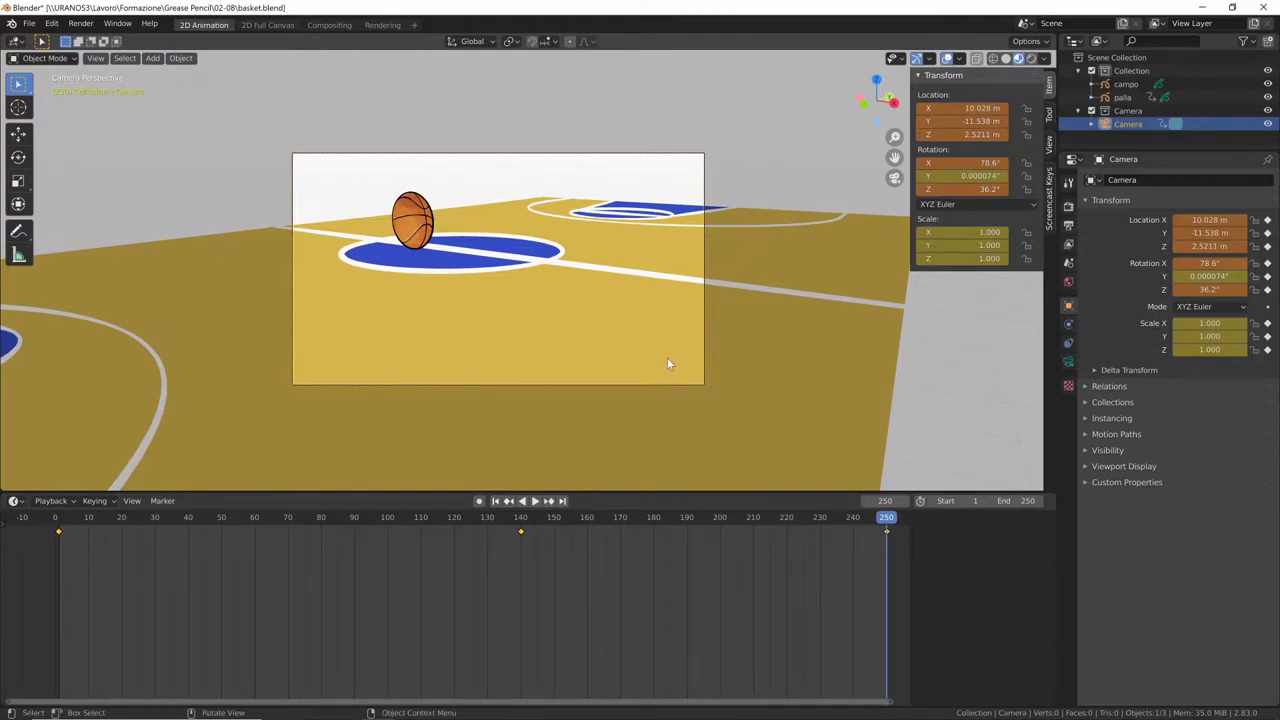
pyautogui.press('i')
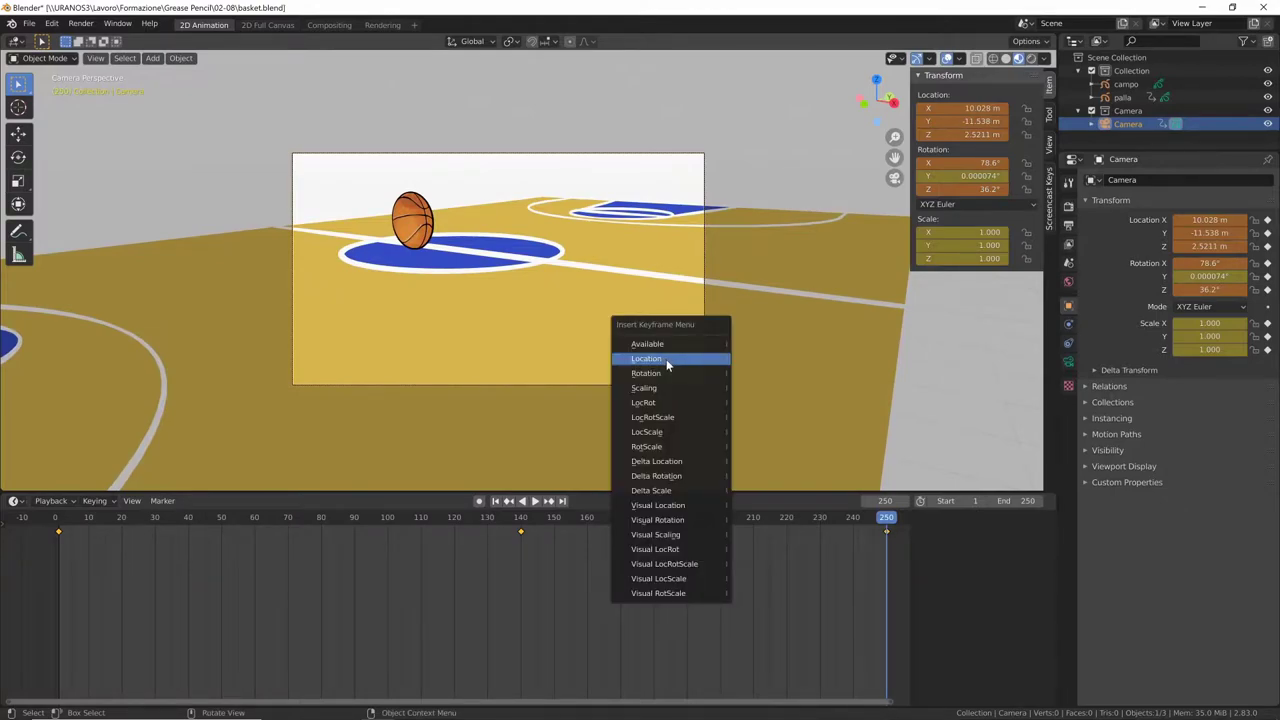
pyautogui.click(652, 422)
pyautogui.moveTo(882, 517)
pyautogui.mouseDown()
pyautogui.moveTo(676, 519)
pyautogui.moveTo(520, 561)
pyautogui.mouseUp()
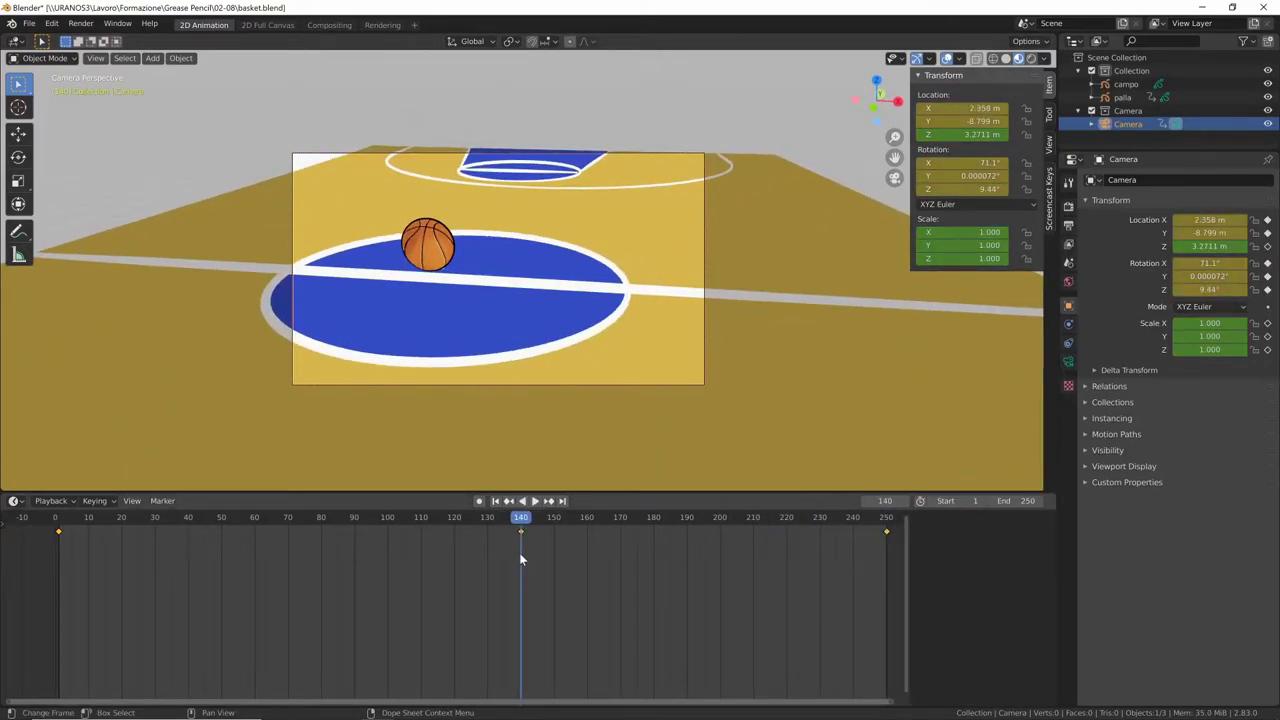
pyautogui.keyDown('shift'); pyautogui.moveTo(606, 278); pyautogui.dragTo(604, 338, button='middle'); pyautogui.keyUp('shift')
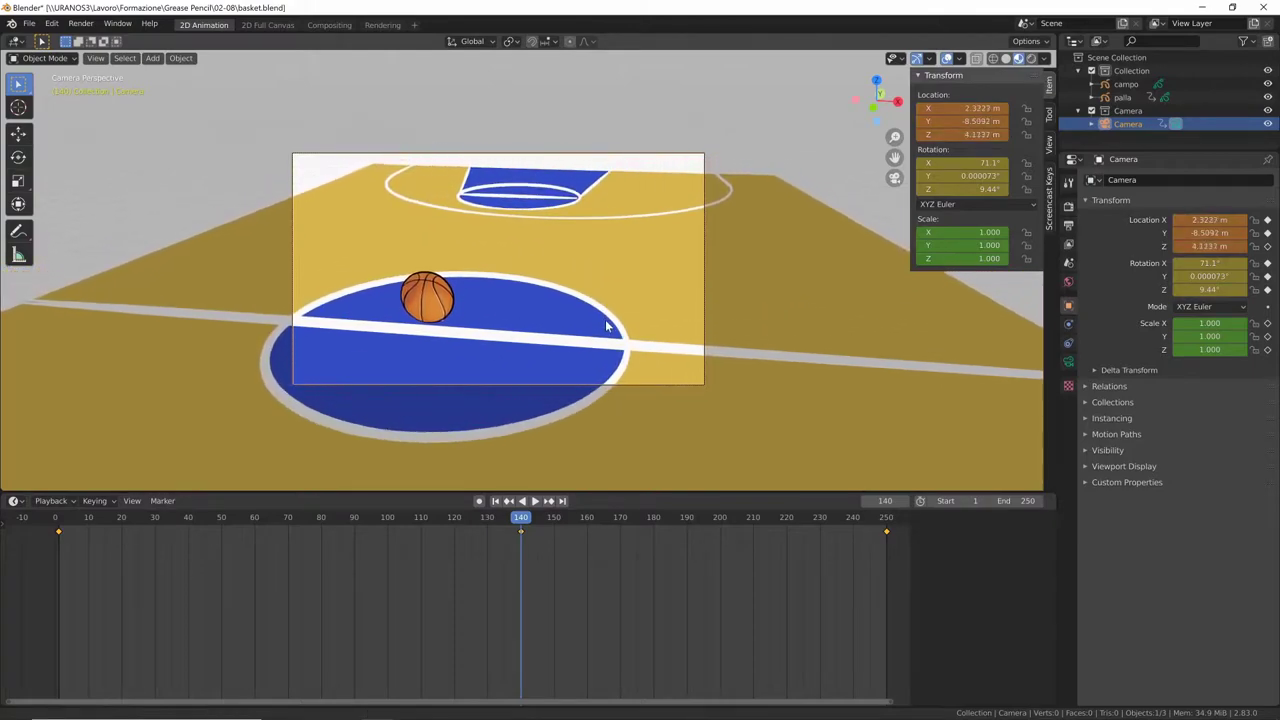
pyautogui.press('i')
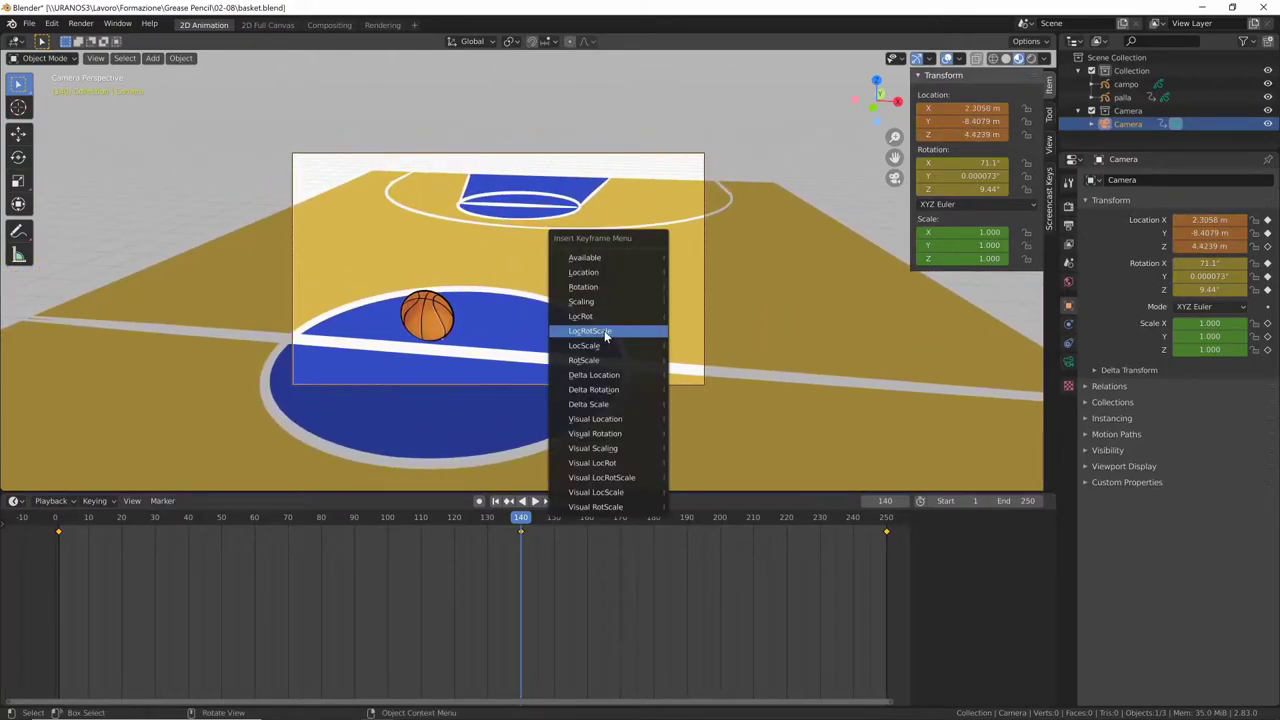
pyautogui.click(604, 331)
pyautogui.moveTo(512, 520)
pyautogui.mouseDown()
pyautogui.moveTo(116, 543)
pyautogui.moveTo(886, 542)
pyautogui.mouseUp()
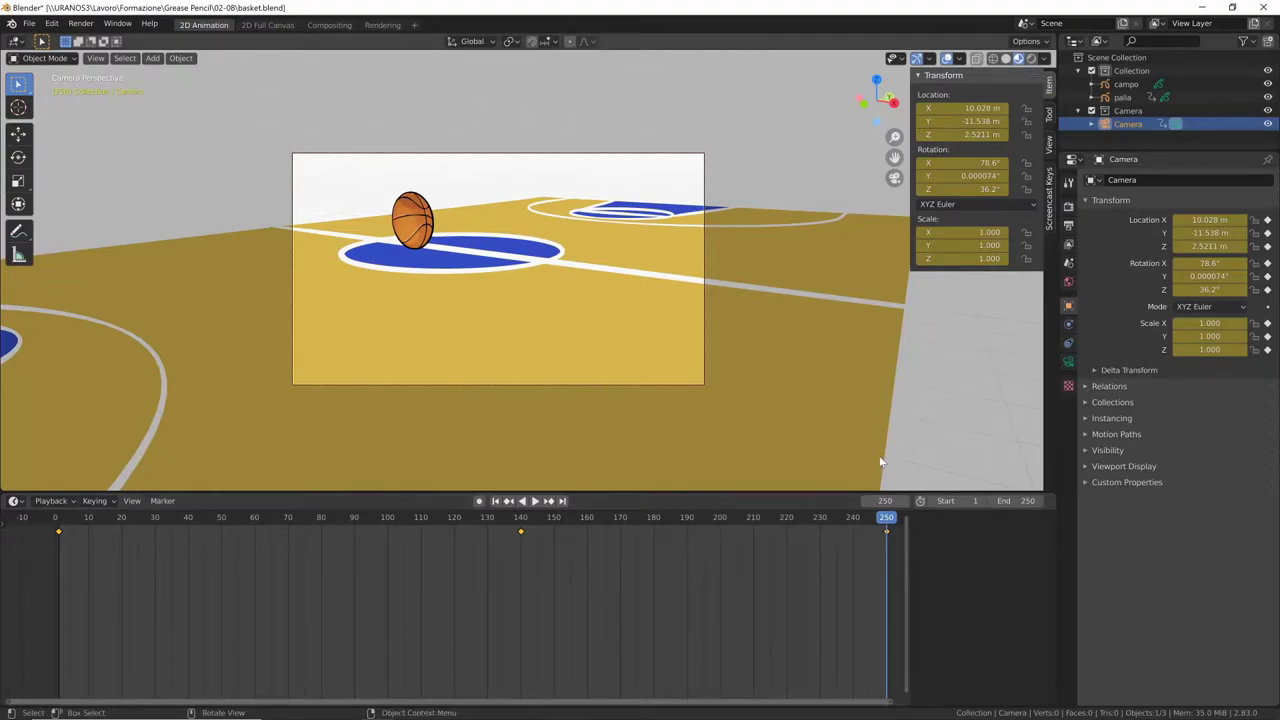
# Step: Save basket.blend, preview the camera move back to frame 1, and hide the sidebar
pyautogui.hotkey('ctrl', 's')
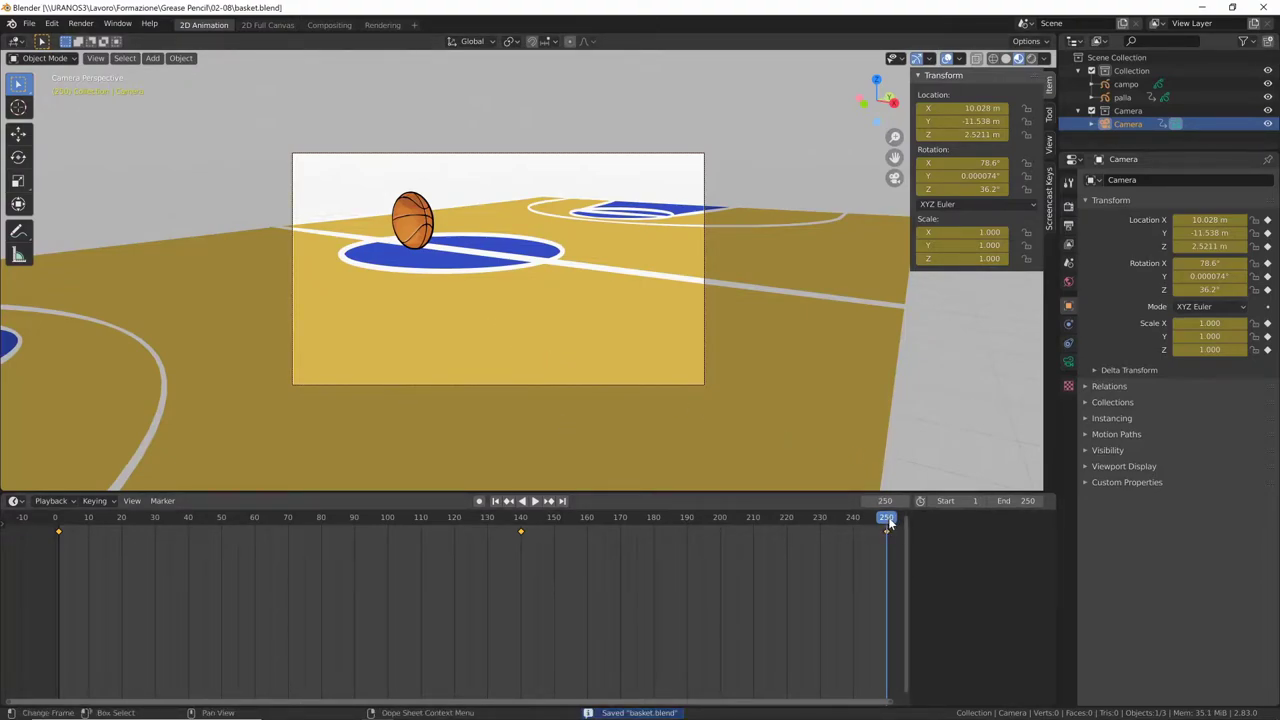
pyautogui.hotkey('ctrl', 'shift', 'space')
pyautogui.moveTo(826, 519)
pyautogui.mouseDown()
pyautogui.moveTo(165, 575)
pyautogui.moveTo(60, 569)
pyautogui.mouseUp()
pyautogui.press('space')
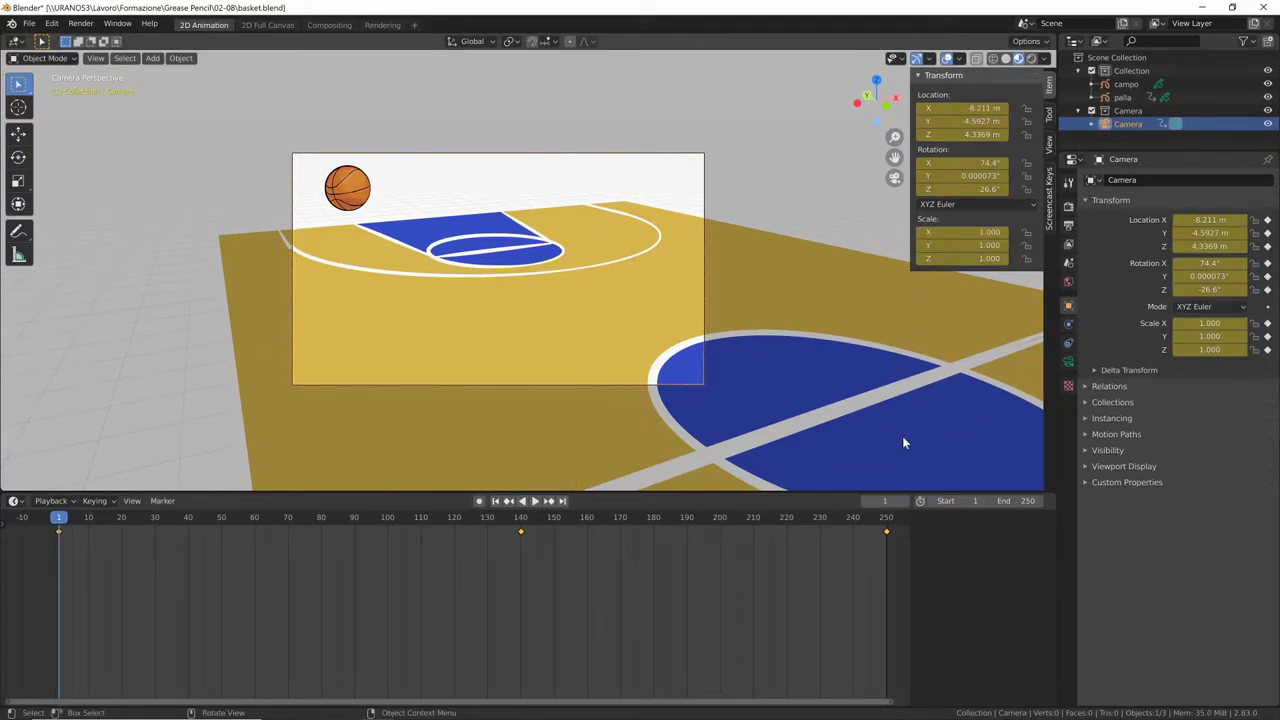
pyautogui.press('n')
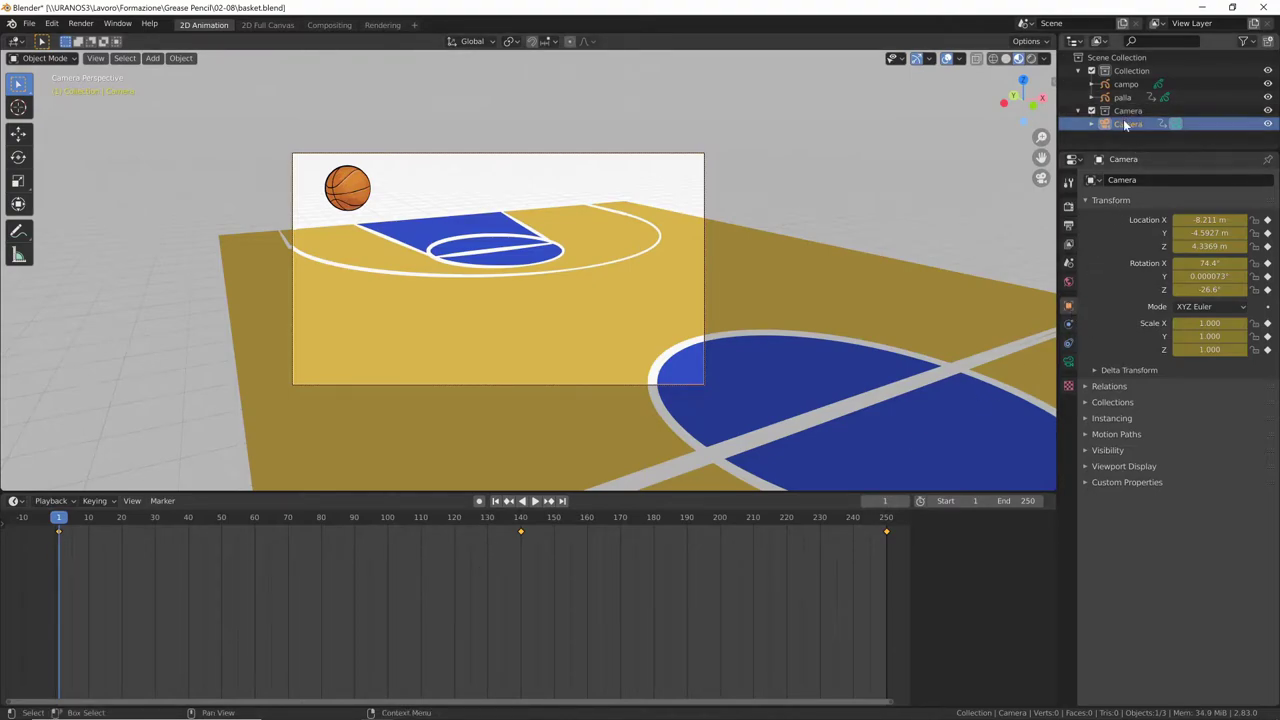
# Step: Show palla's Object properties, then switch to campo and preview the animation
pyautogui.click(1130, 98)
pyautogui.click(1068, 305)
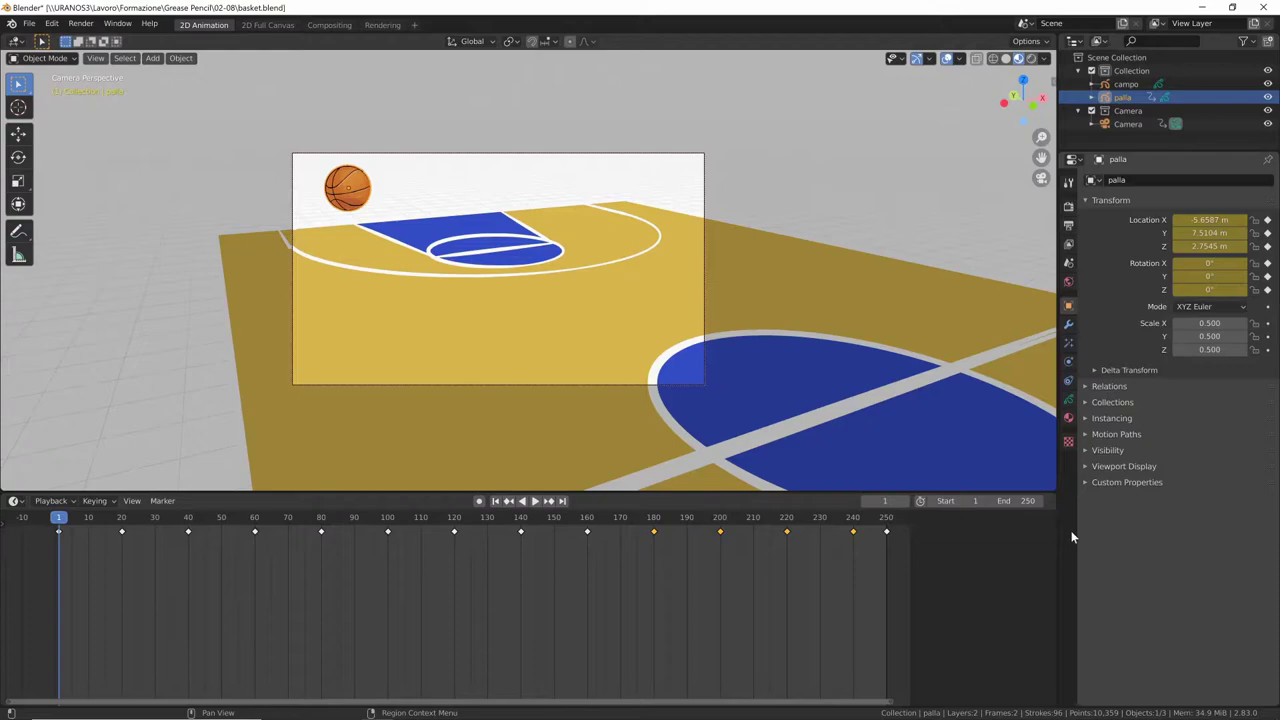
pyautogui.click(1127, 85)
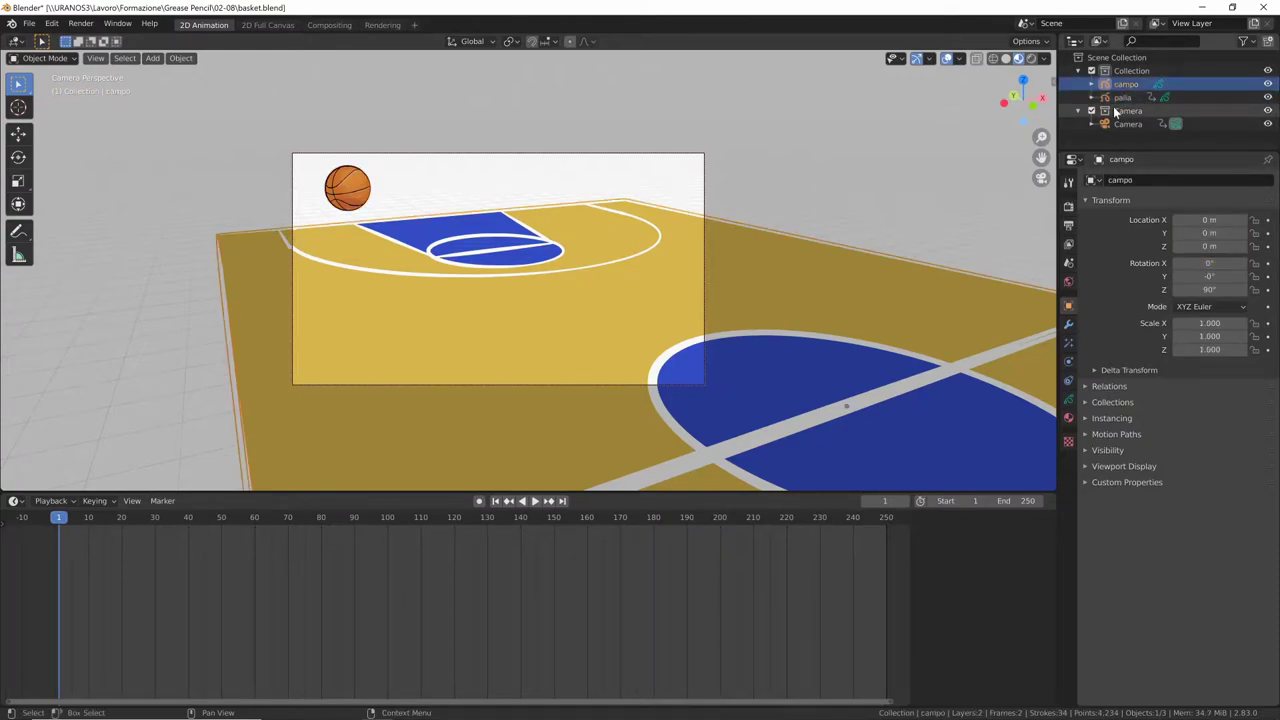
pyautogui.press('space')
pyautogui.moveTo(194, 521)
pyautogui.mouseDown()
pyautogui.moveTo(457, 550)
pyautogui.moveTo(57, 535)
pyautogui.mouseUp()
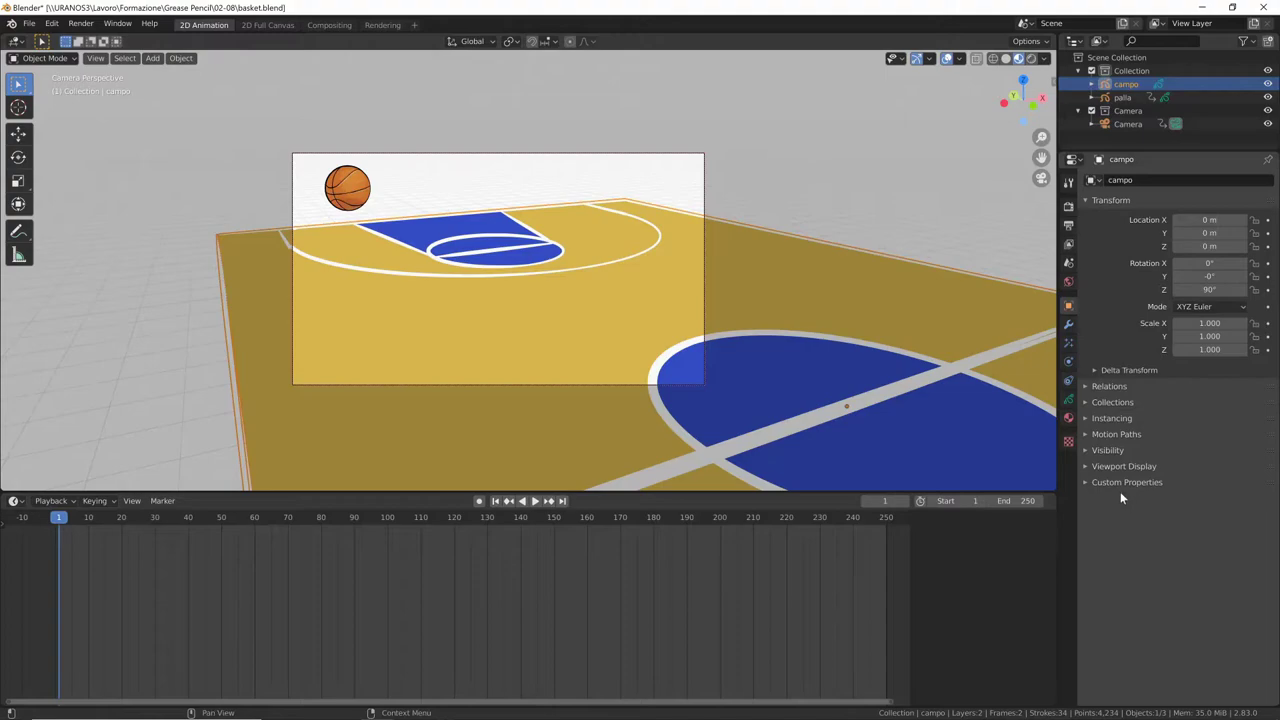
# Step: In campo's fill material, try a darker Fill Base Color, then restore the original yellow
pyautogui.click(1068, 420)
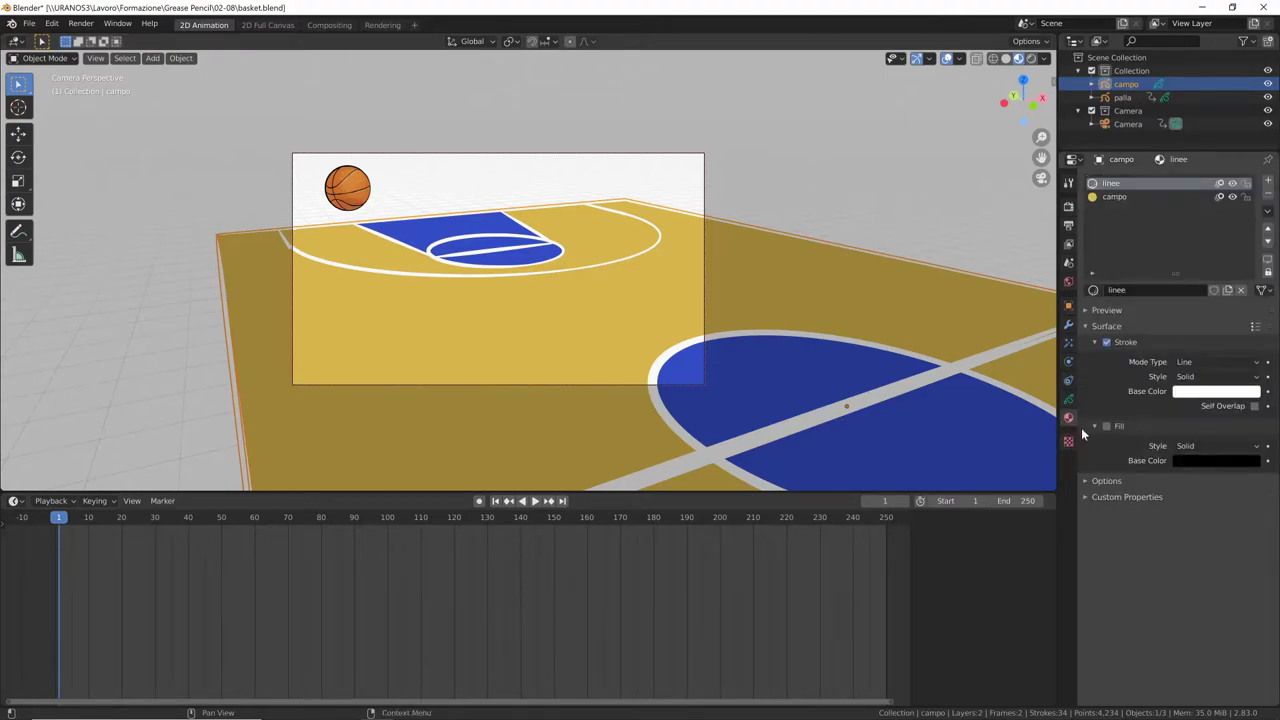
pyautogui.click(1135, 198)
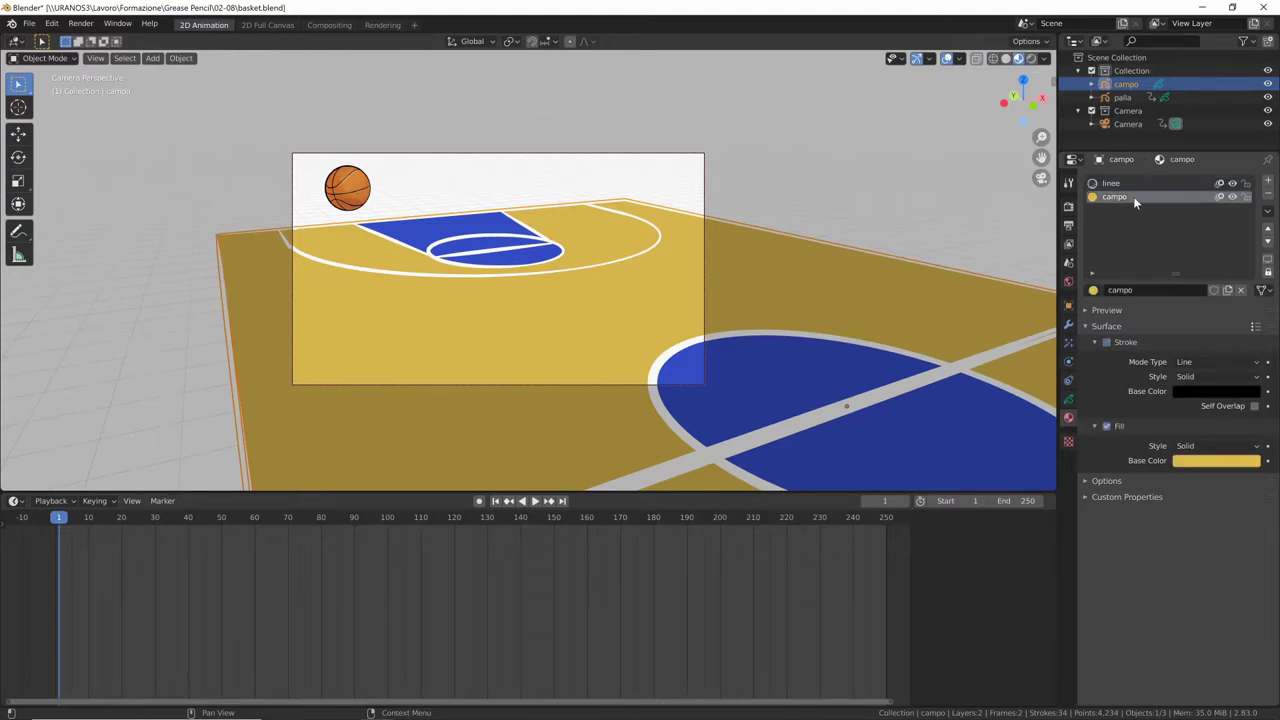
pyautogui.click(1193, 462)
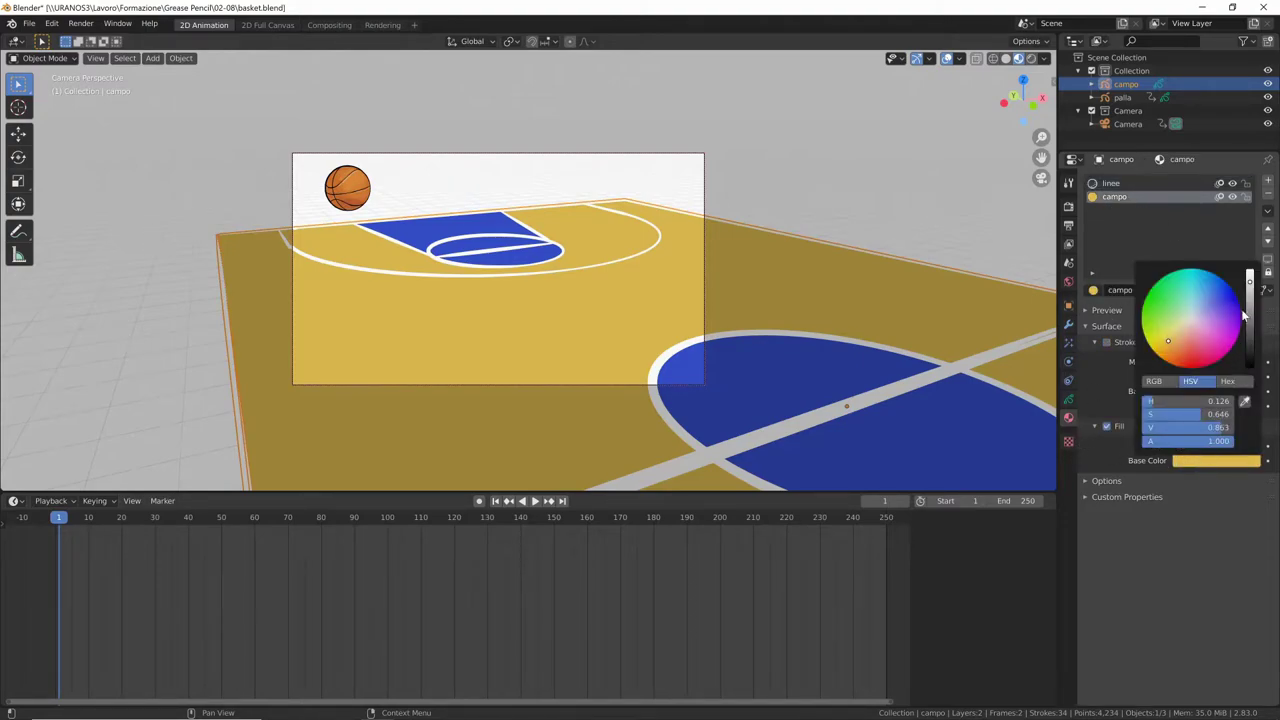
pyautogui.moveTo(1249, 289)
pyautogui.mouseDown()
pyautogui.moveTo(1252, 322)
pyautogui.moveTo(1253, 287)
pyautogui.mouseUp()
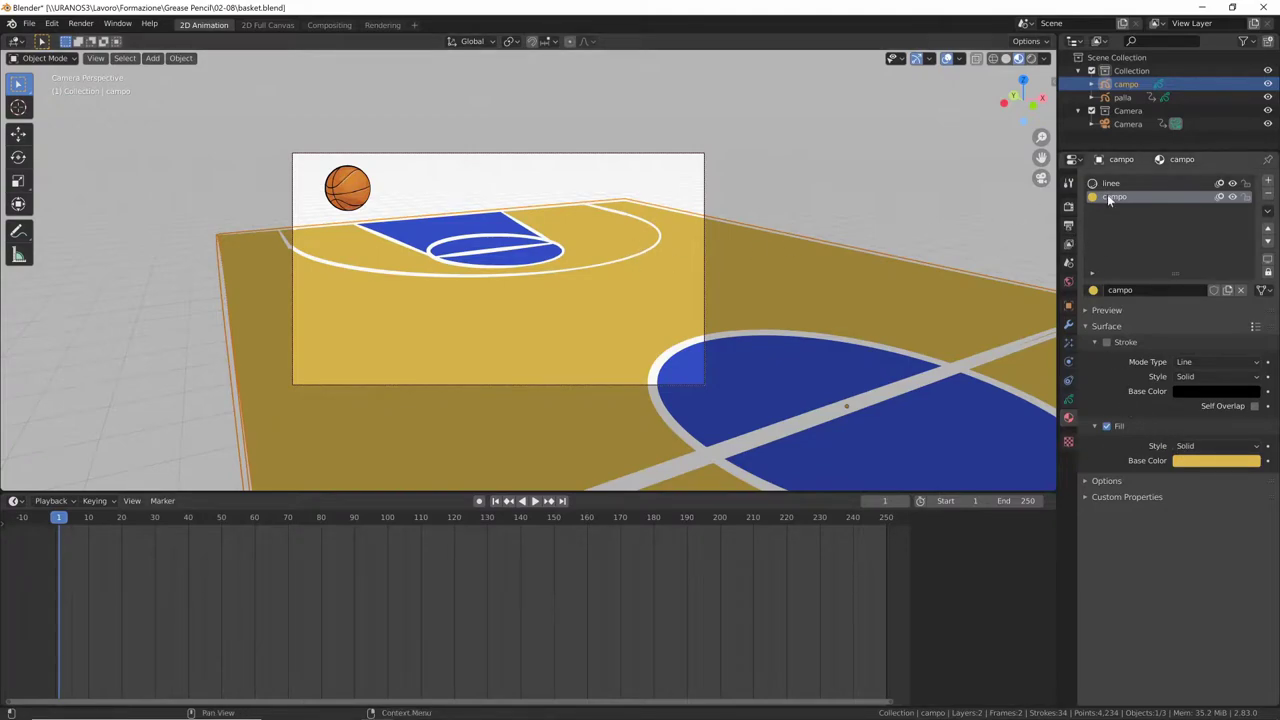
pyautogui.click(1236, 463)
pyautogui.click(1240, 460)
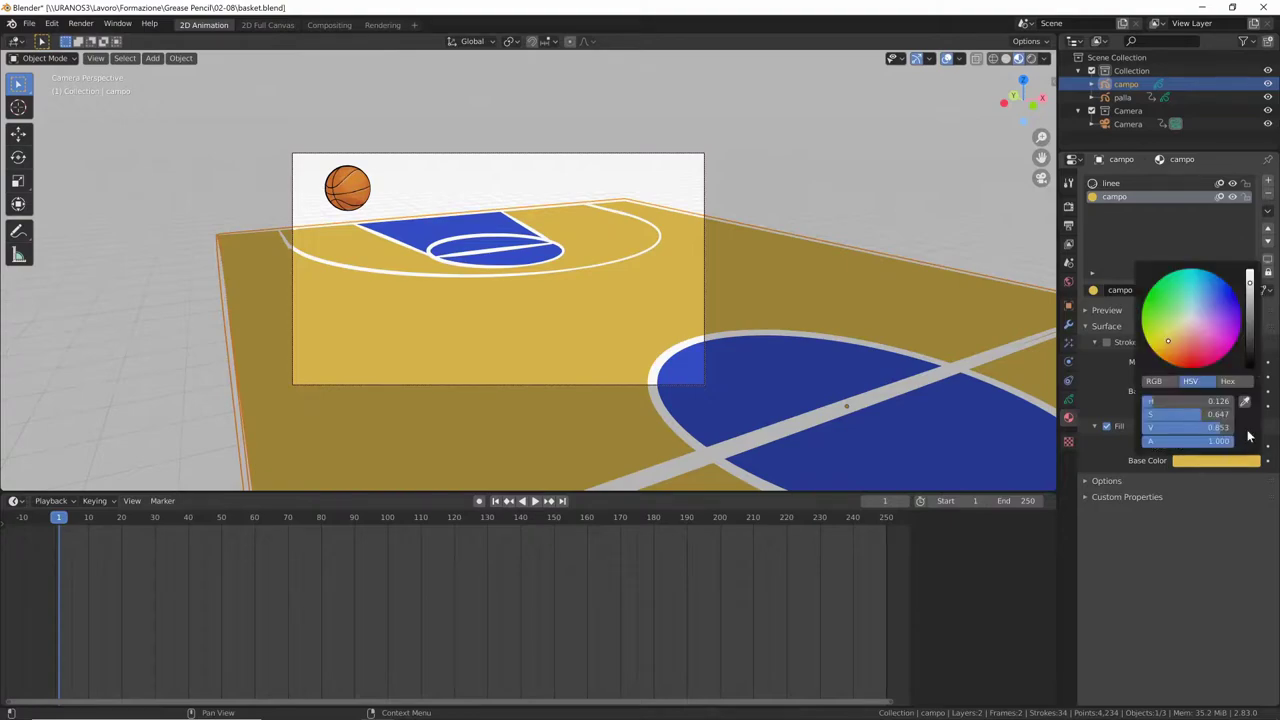
pyautogui.moveTo(1250, 287); pyautogui.dragTo(1250, 275)
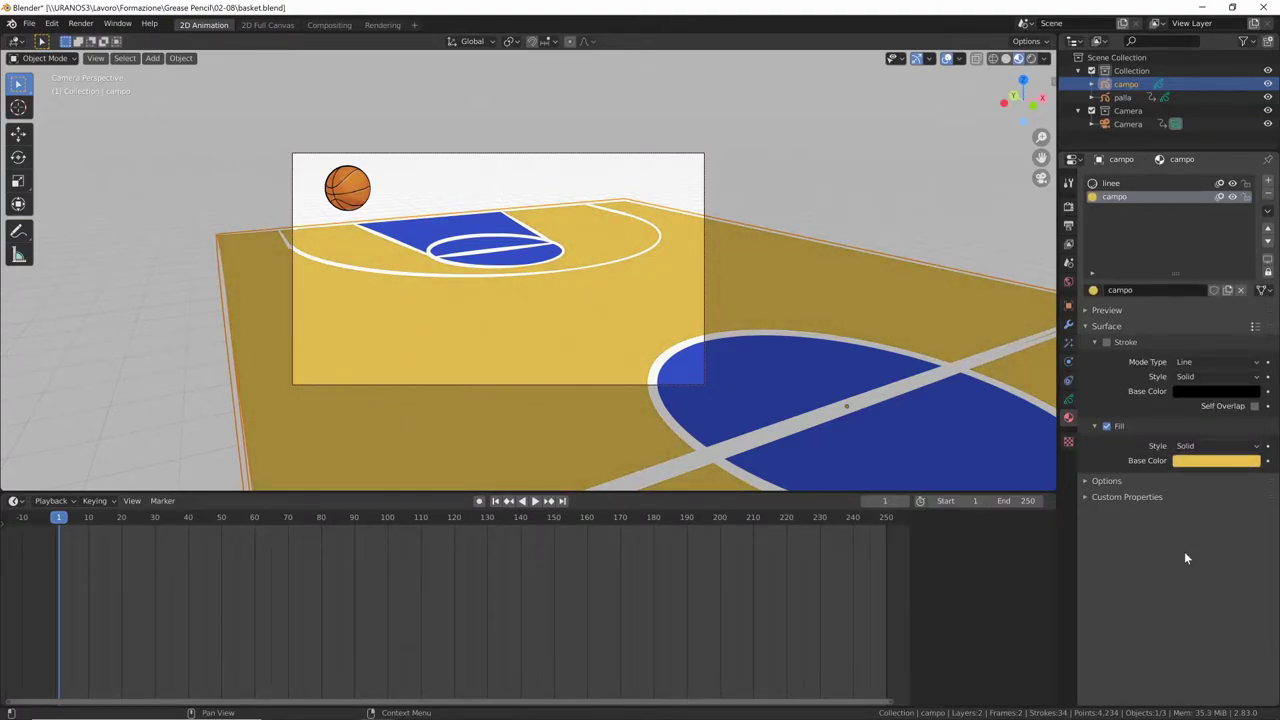
# Step: Return to frame 1 and keyframe the yellow fill colour there
pyautogui.press('space')
pyautogui.moveTo(212, 524); pyautogui.dragTo(73, 541)
pyautogui.press('space')
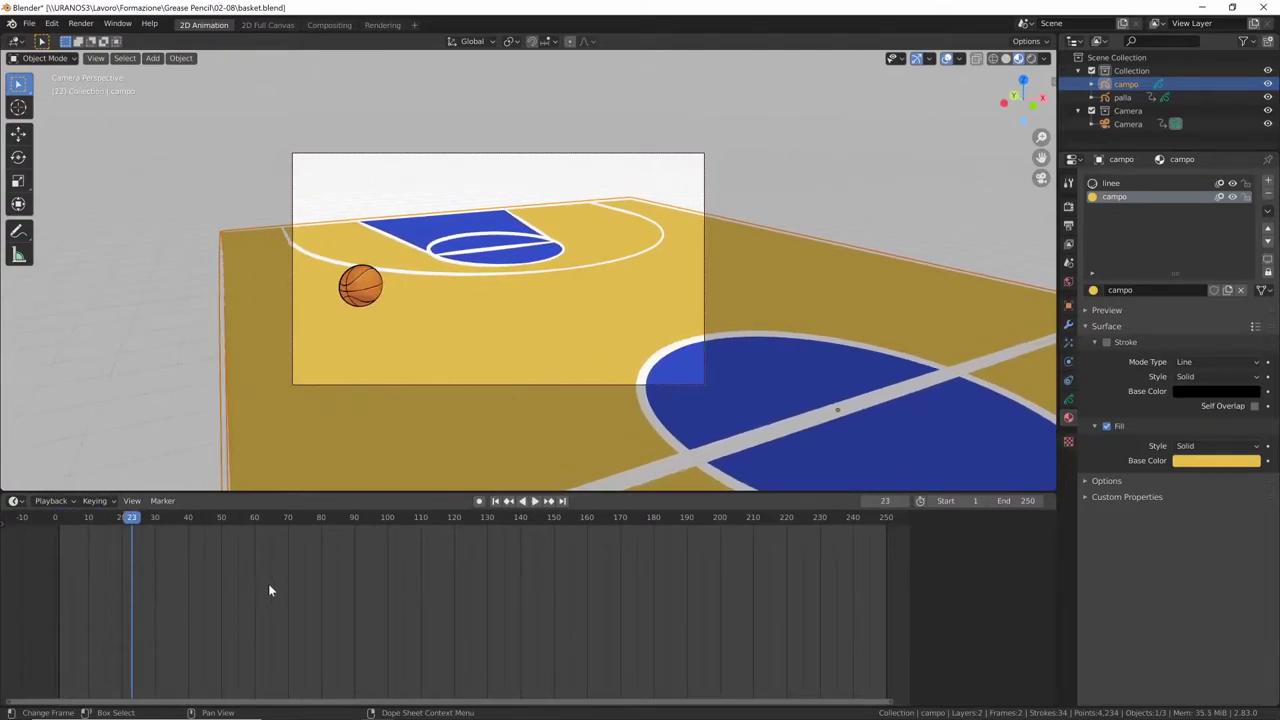
pyautogui.hotkey('shift', 'Left')
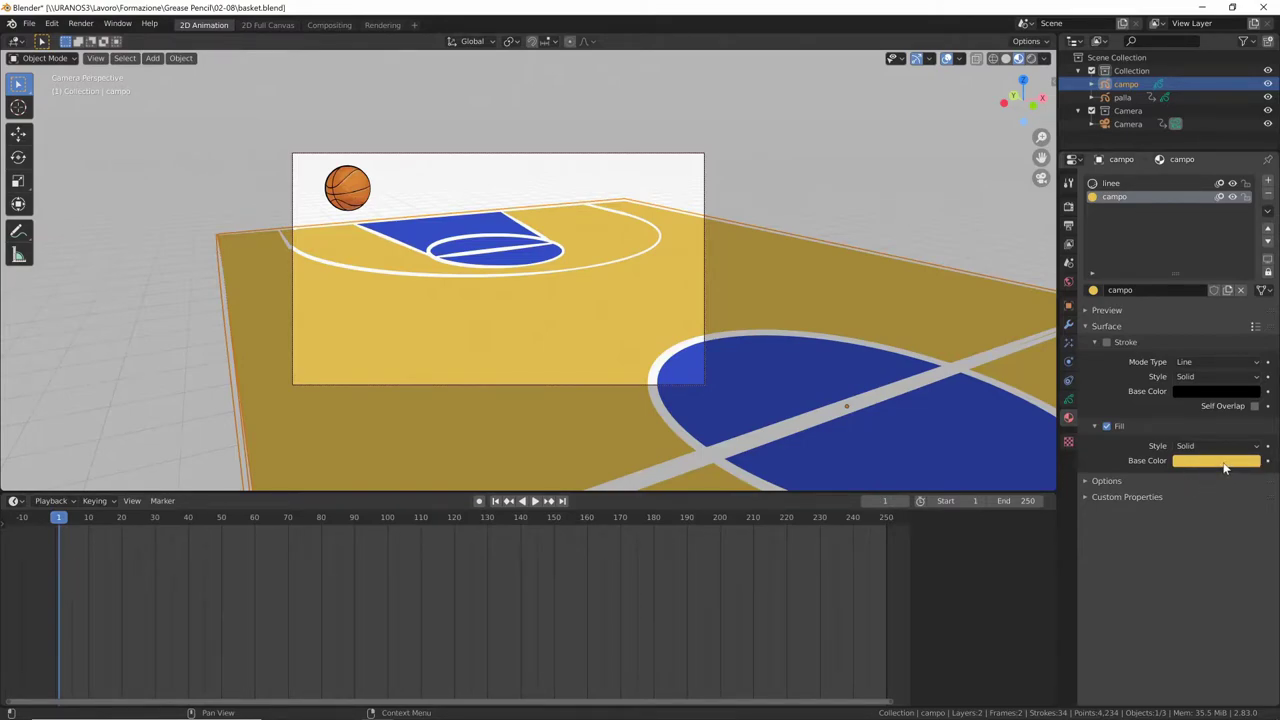
pyautogui.press('i')
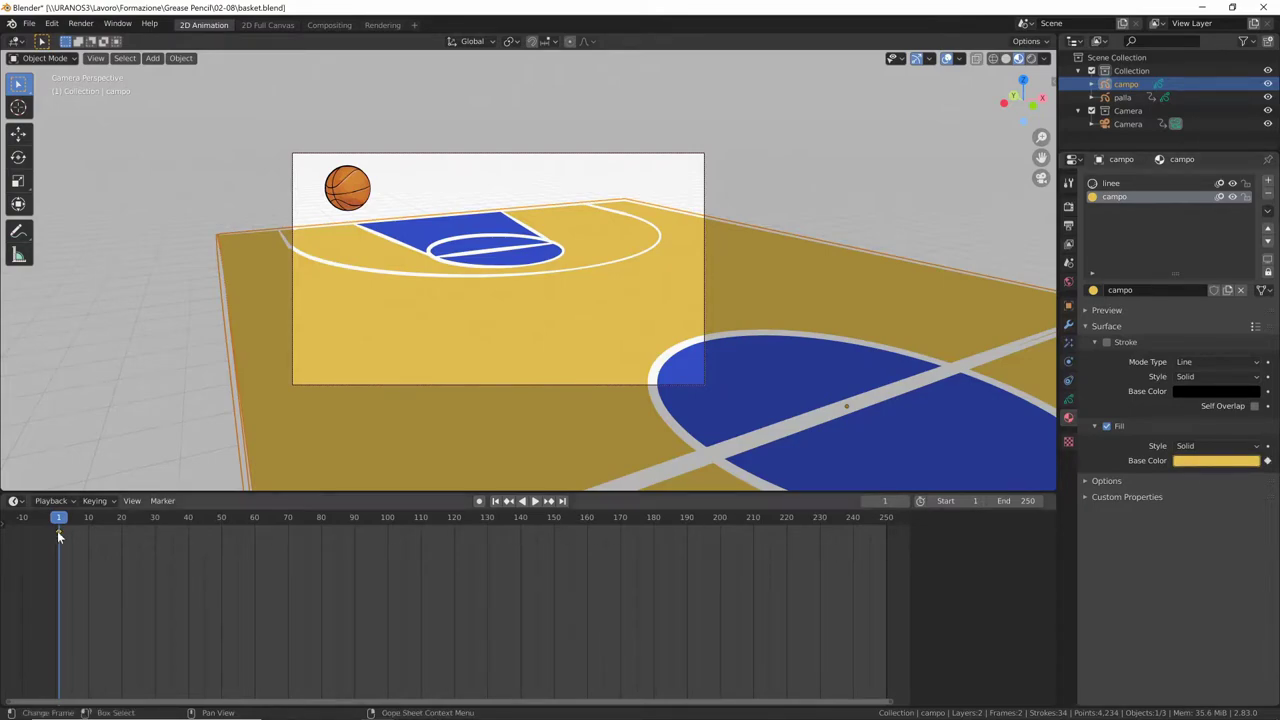
# Step: Darken the court's Fill Base Color to a brownish tone at frame 130
pyautogui.moveTo(60, 525); pyautogui.dragTo(488, 536)
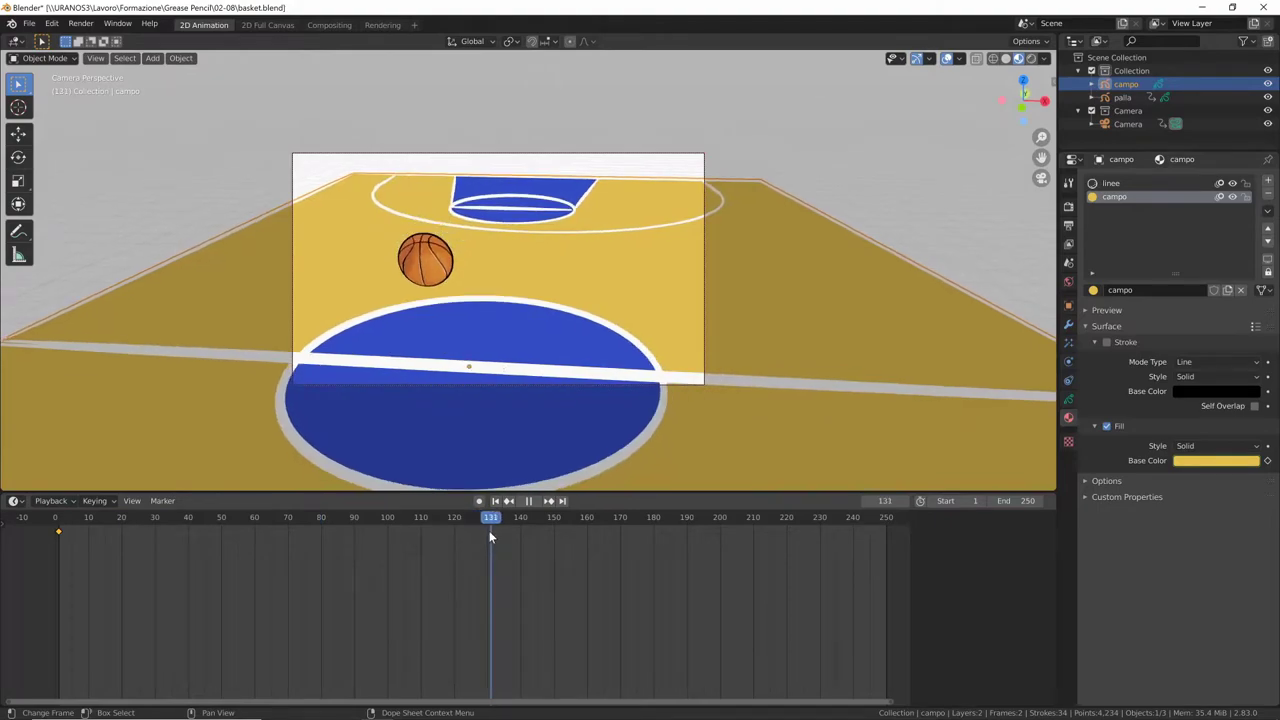
pyautogui.press('space')
pyautogui.click(1227, 462)
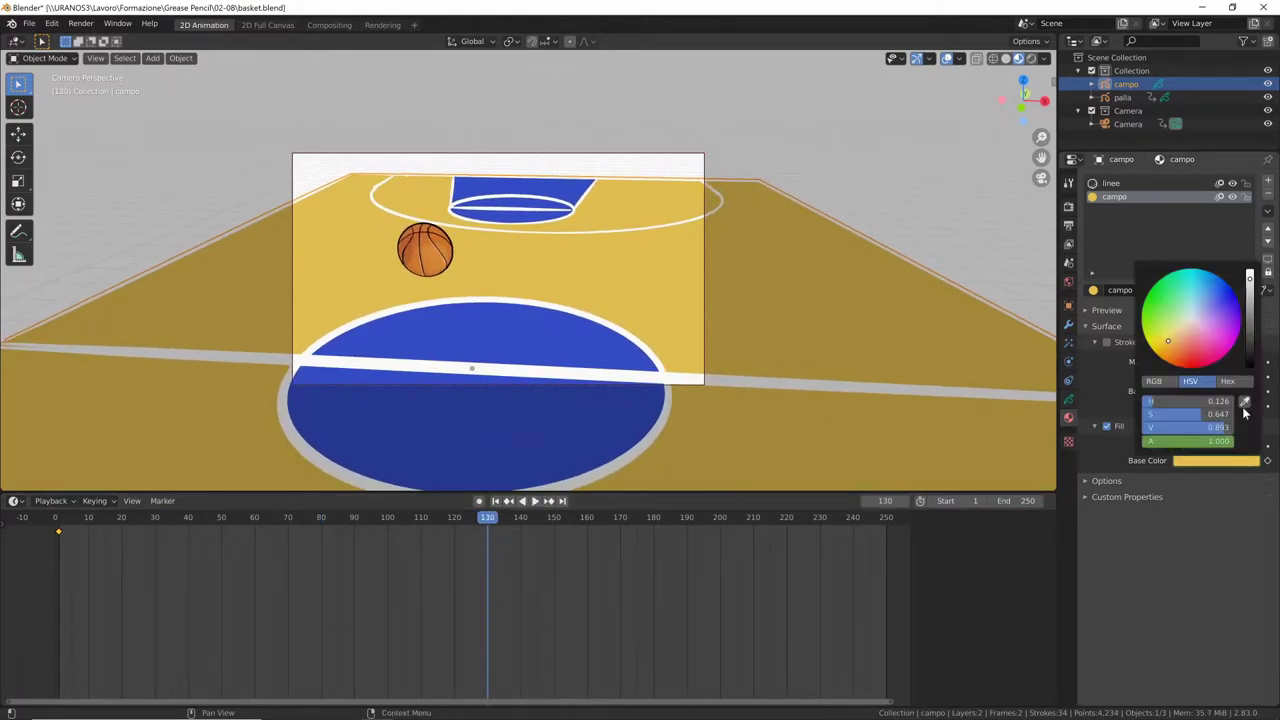
pyautogui.moveTo(1250, 283); pyautogui.dragTo(1251, 303)
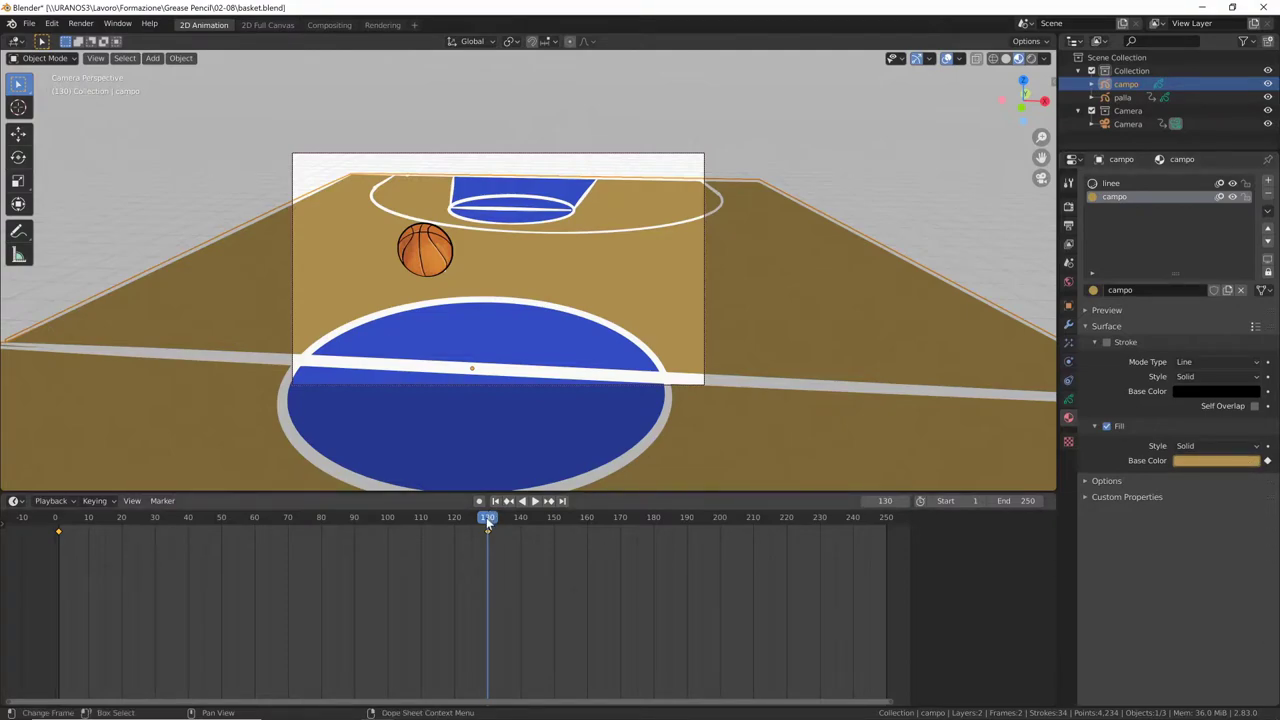
pyautogui.moveTo(486, 517)
pyautogui.mouseDown()
pyautogui.moveTo(76, 542)
pyautogui.moveTo(431, 548)
pyautogui.moveTo(195, 526)
pyautogui.moveTo(188, 537)
pyautogui.moveTo(455, 545)
pyautogui.moveTo(211, 553)
pyautogui.moveTo(483, 544)
pyautogui.moveTo(665, 560)
pyautogui.mouseUp()
pyautogui.click(489, 555)
pyautogui.press('space')
# Step: Duplicate the first yellow colour keyframe to frame 249 and preview the animation
pyautogui.hotkey('shift', 'd')
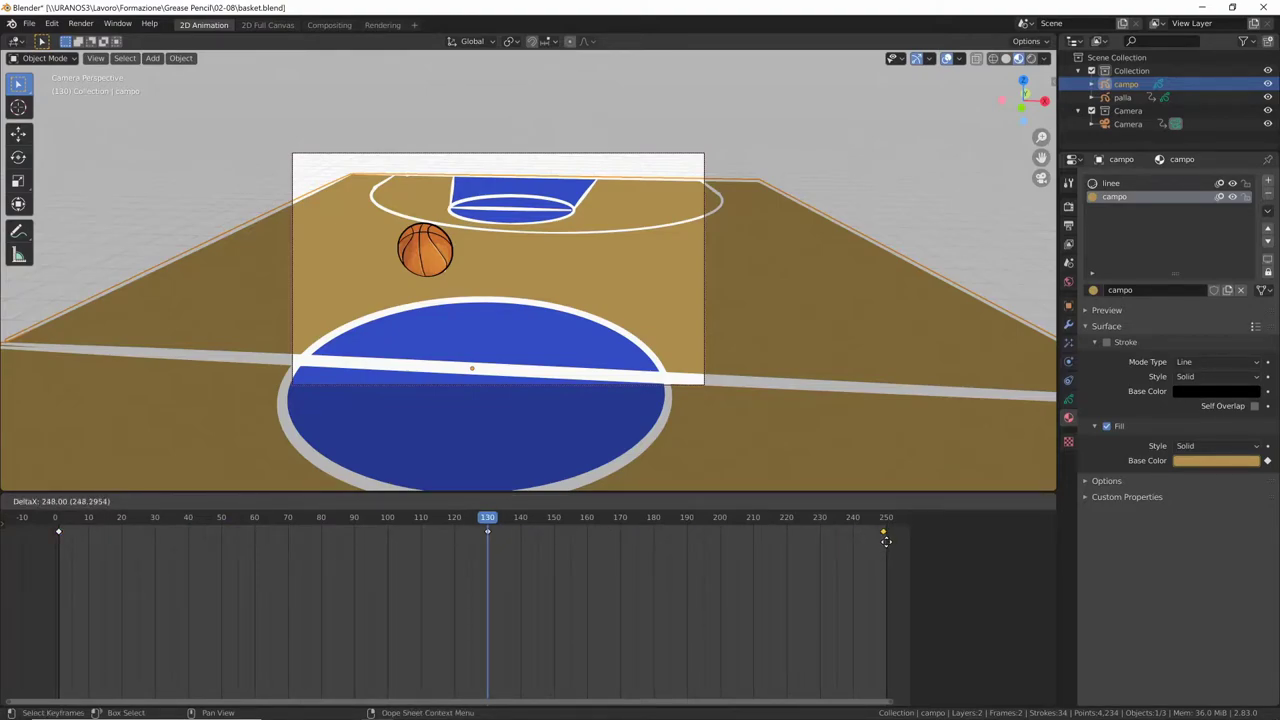
pyautogui.click(887, 541)
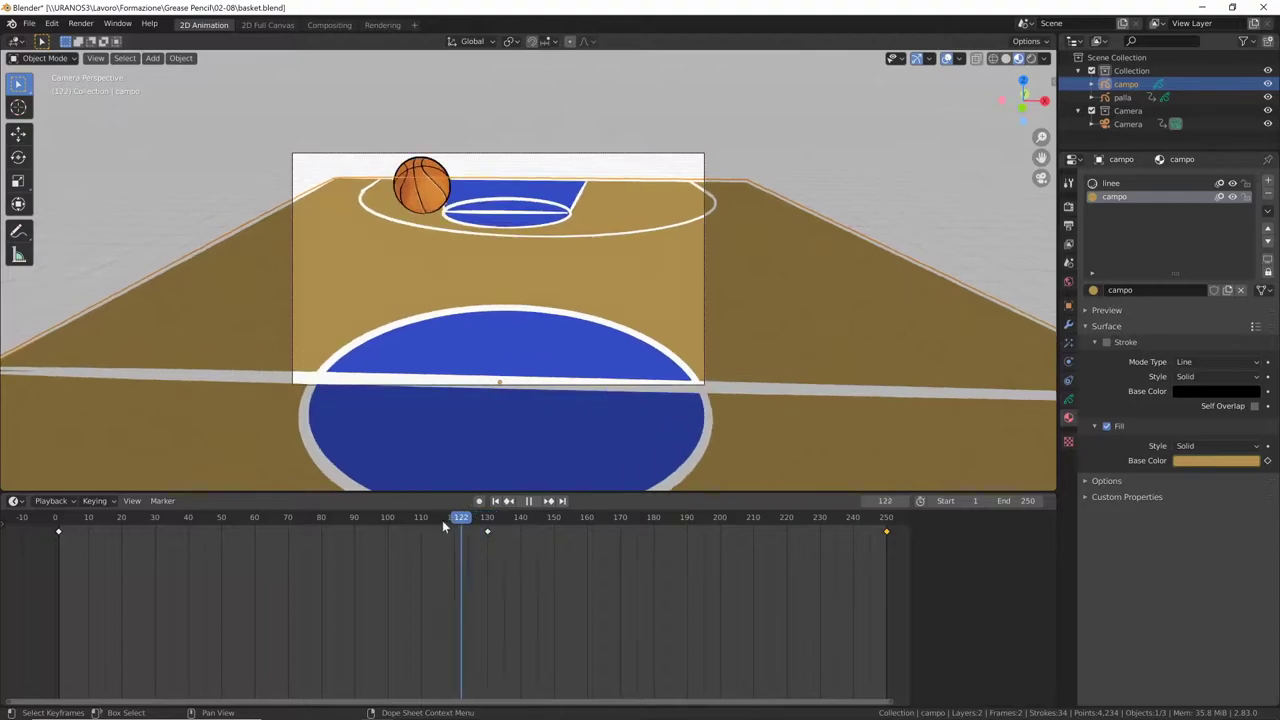
pyautogui.moveTo(442, 520); pyautogui.dragTo(59, 548)
pyautogui.press('space')
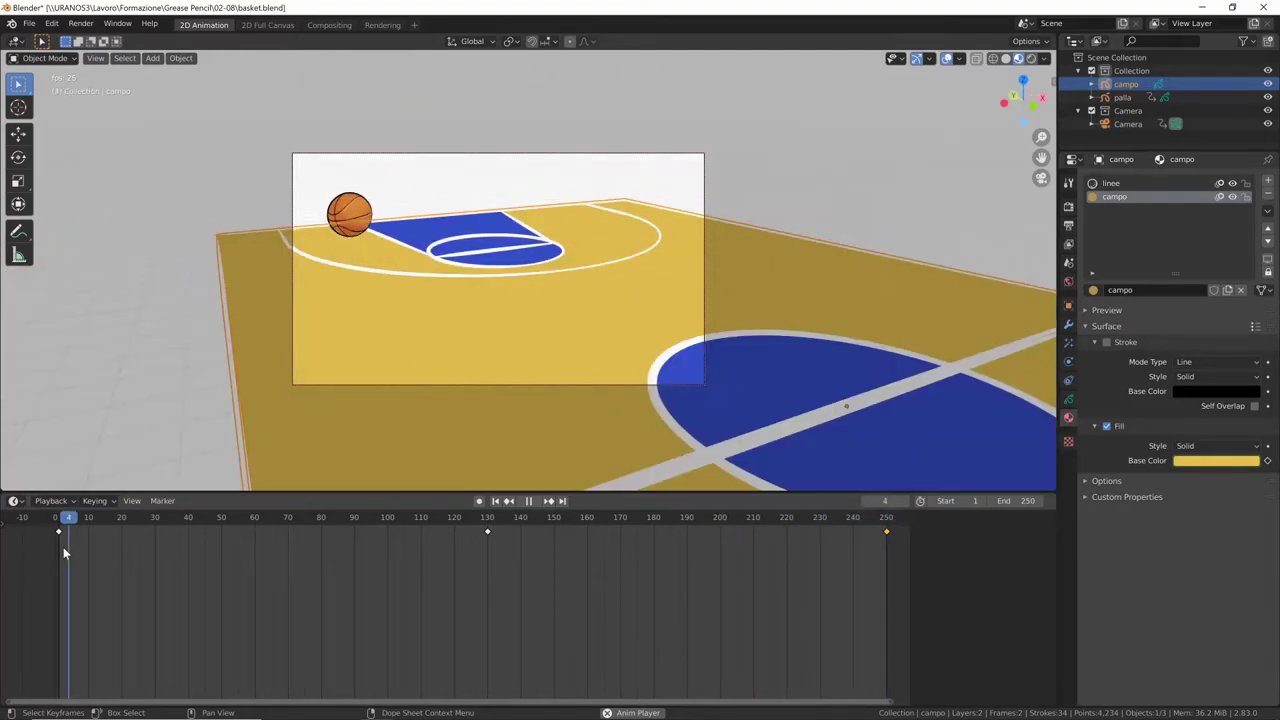
pyautogui.press('space')
# Step: Save basket.blend and play the animation again
pyautogui.hotkey('ctrl', 's')
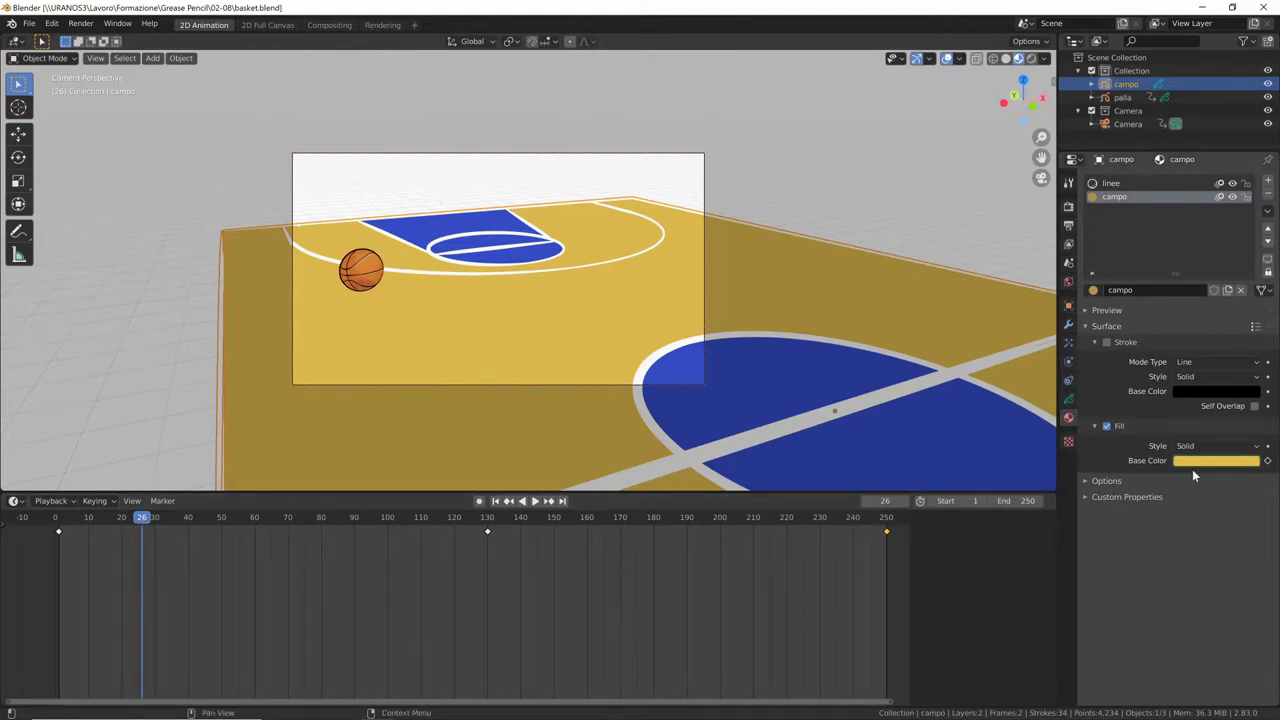
pyautogui.press('space')
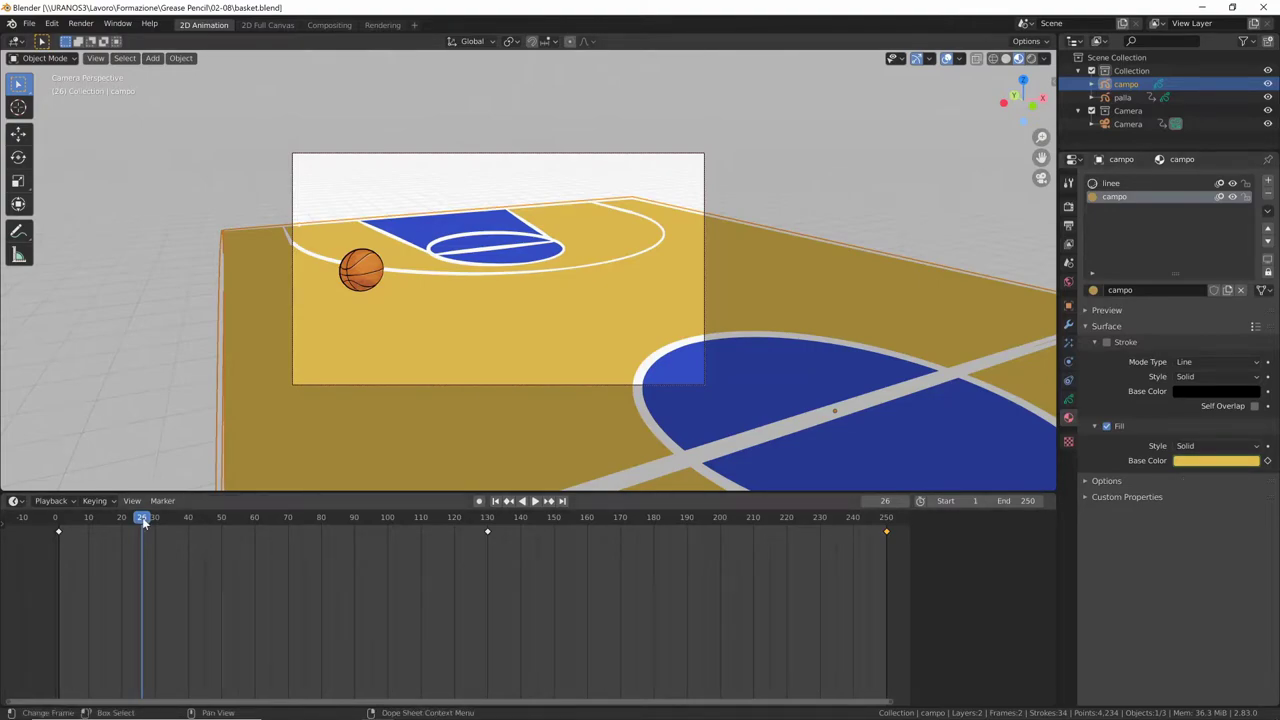
pyautogui.moveTo(390, 540)
pyautogui.mouseDown()
pyautogui.moveTo(58, 540)
pyautogui.moveTo(302, 530)
pyautogui.moveTo(835, 553)
pyautogui.moveTo(489, 532)
pyautogui.mouseUp()
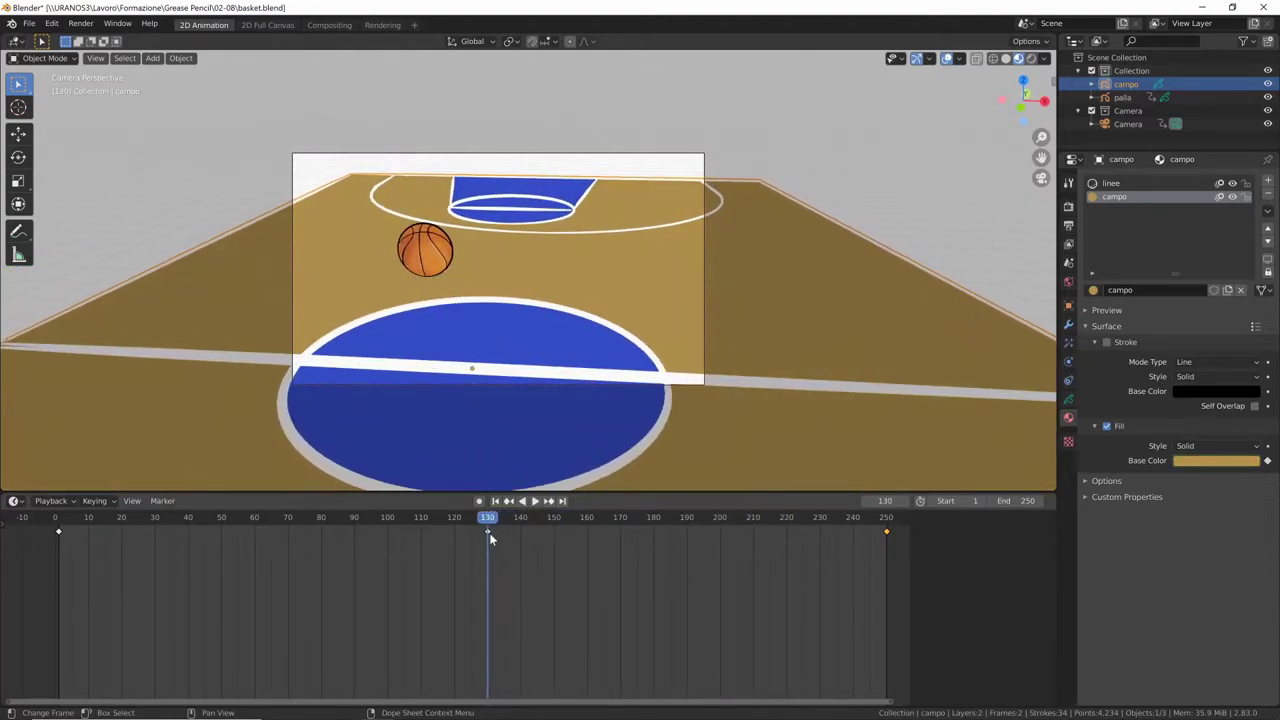
# Step: Check campo's Thickness modifier in the viewport and keyframe its Thickness Factor at frame 1
pyautogui.click(1070, 402)
pyautogui.click(1069, 327)
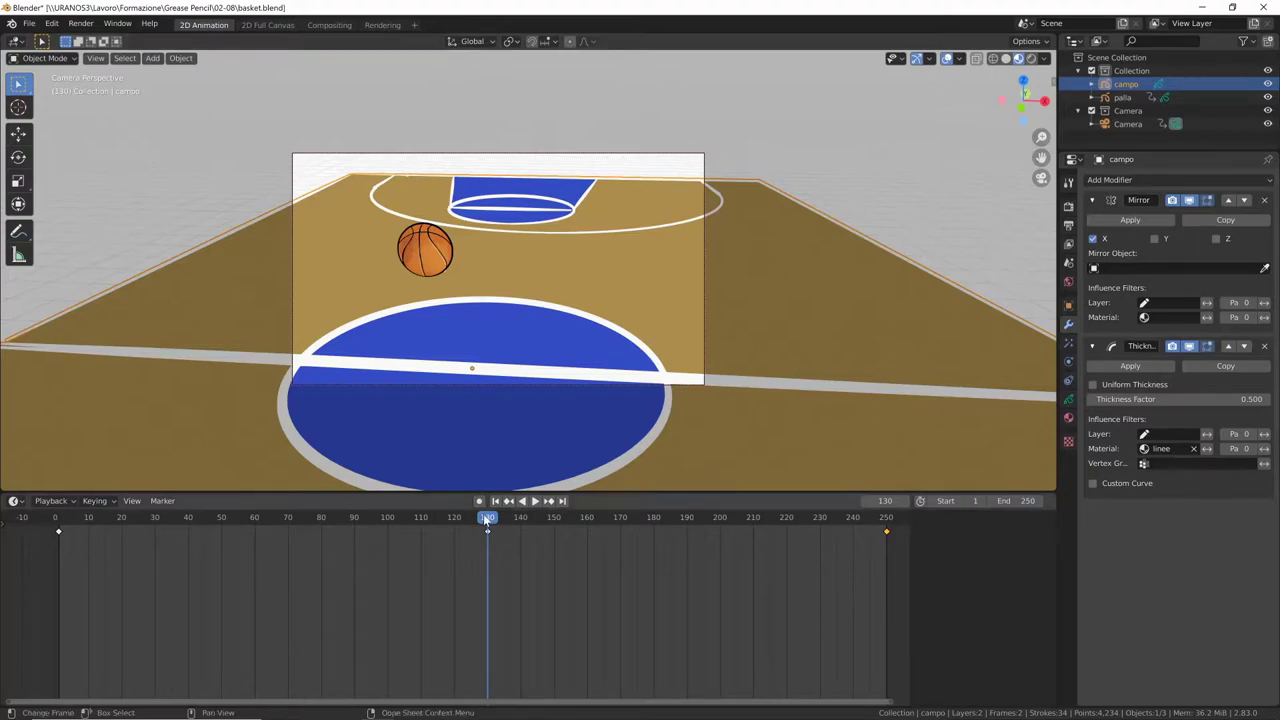
pyautogui.moveTo(487, 519); pyautogui.dragTo(60, 549)
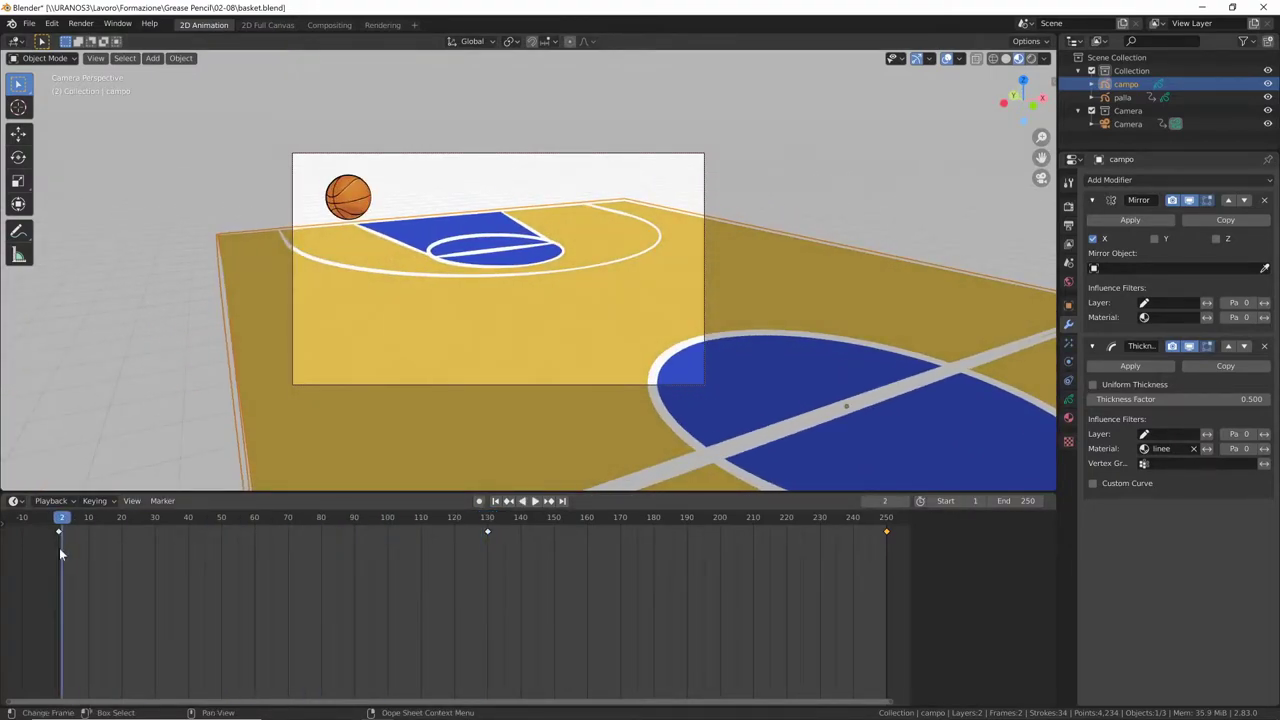
pyautogui.click(1190, 347)
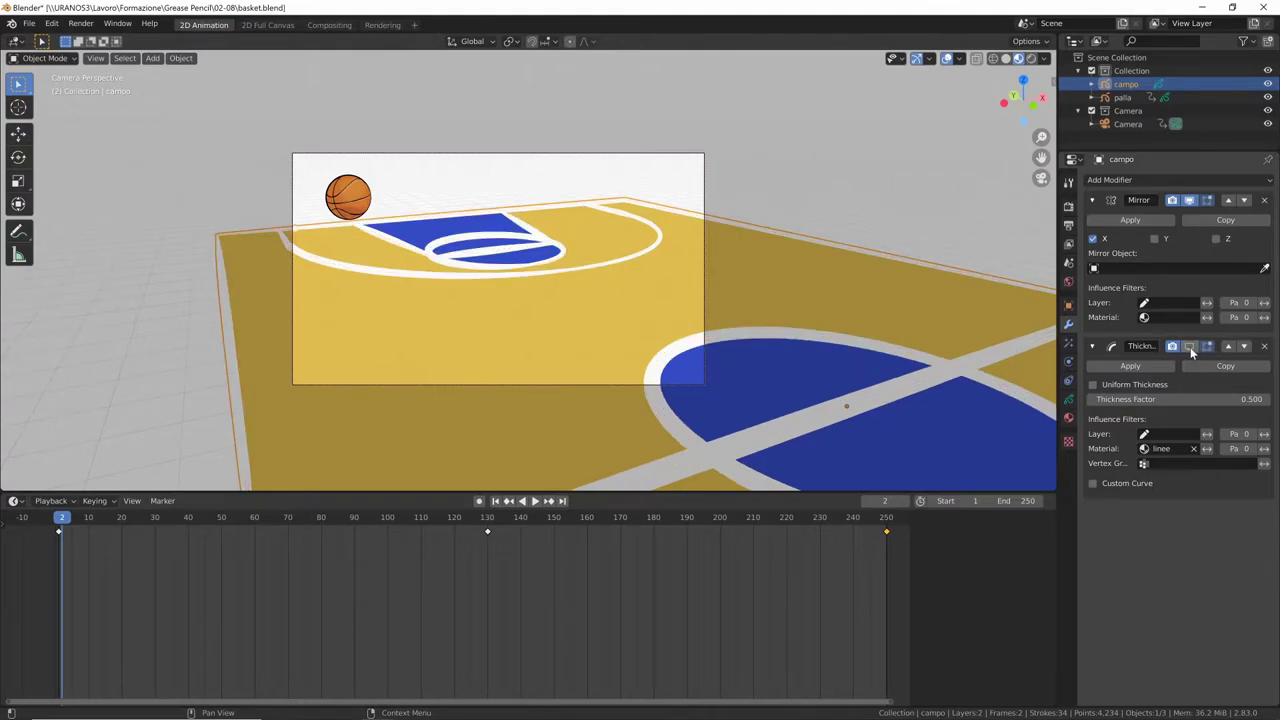
pyautogui.click(1189, 346)
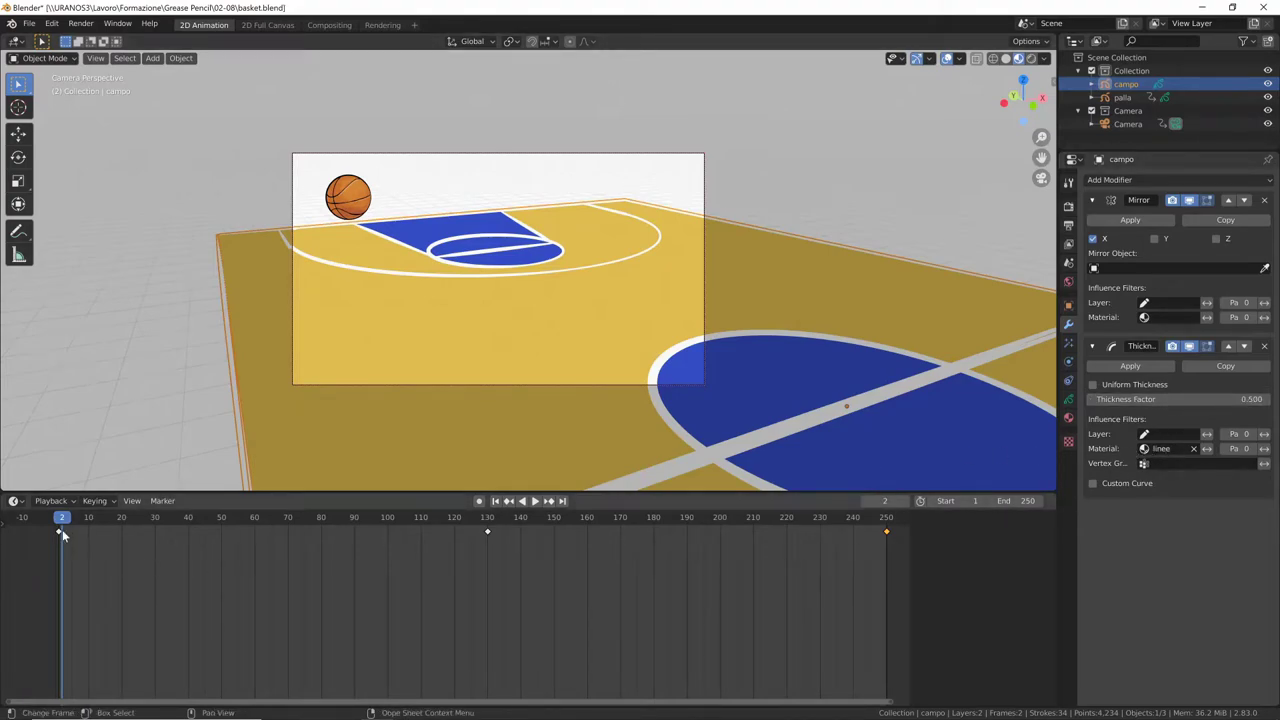
pyautogui.press('space')
pyautogui.moveTo(327, 543)
pyautogui.mouseDown()
pyautogui.moveTo(666, 545)
pyautogui.moveTo(58, 553)
pyautogui.mouseUp()
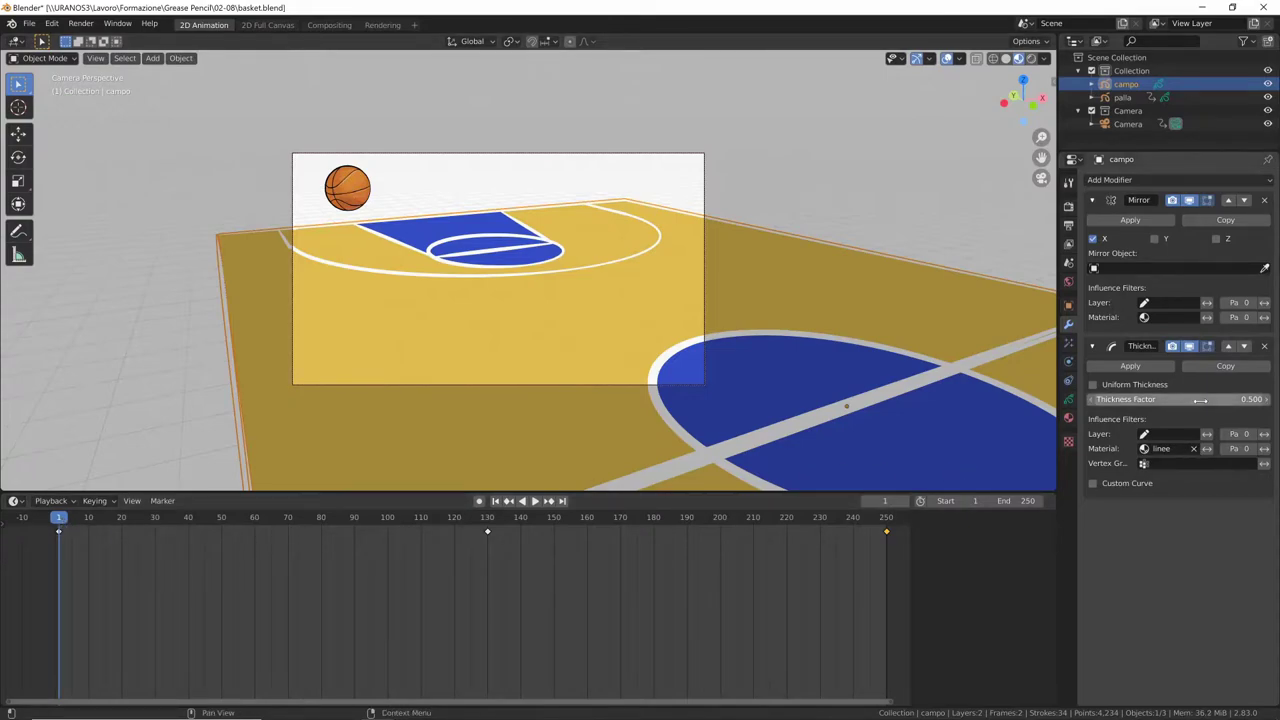
pyautogui.press('i')
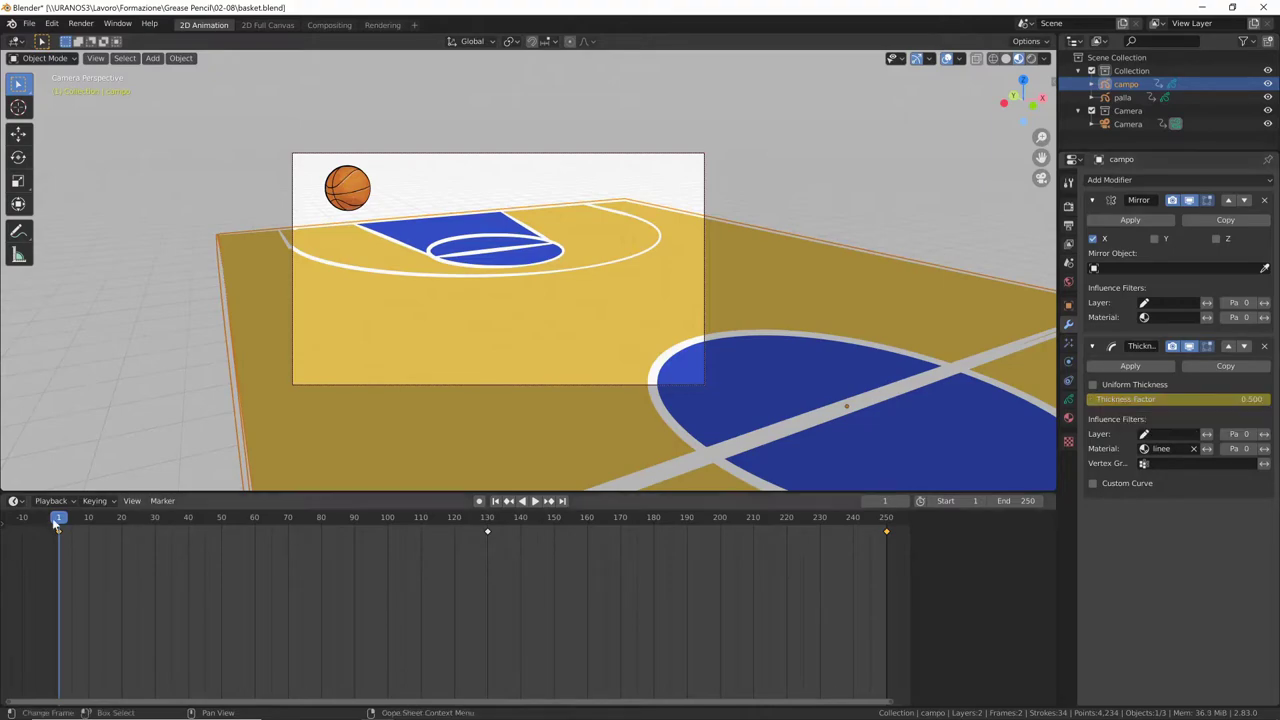
# Step: At frame 60, set the Thickness Factor to 0.200 and keyframe it
pyautogui.click(535, 500)
pyautogui.moveTo(215, 538); pyautogui.dragTo(254, 546)
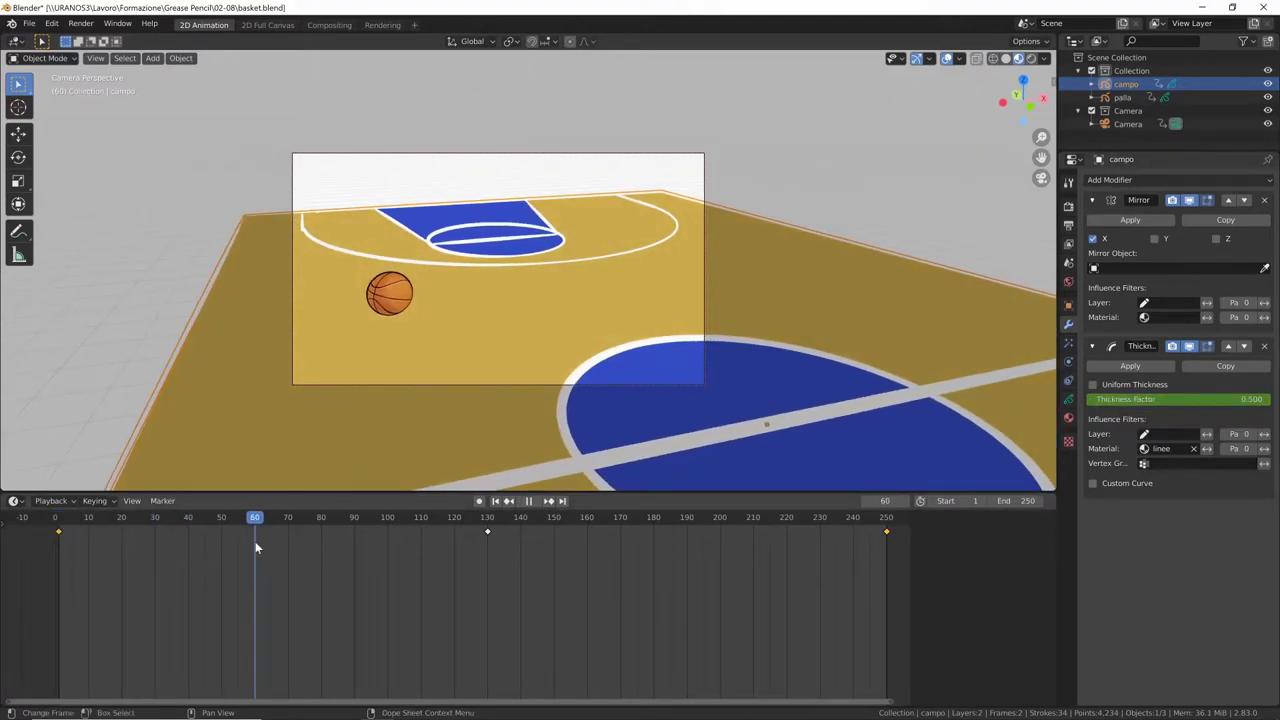
pyautogui.press('space')
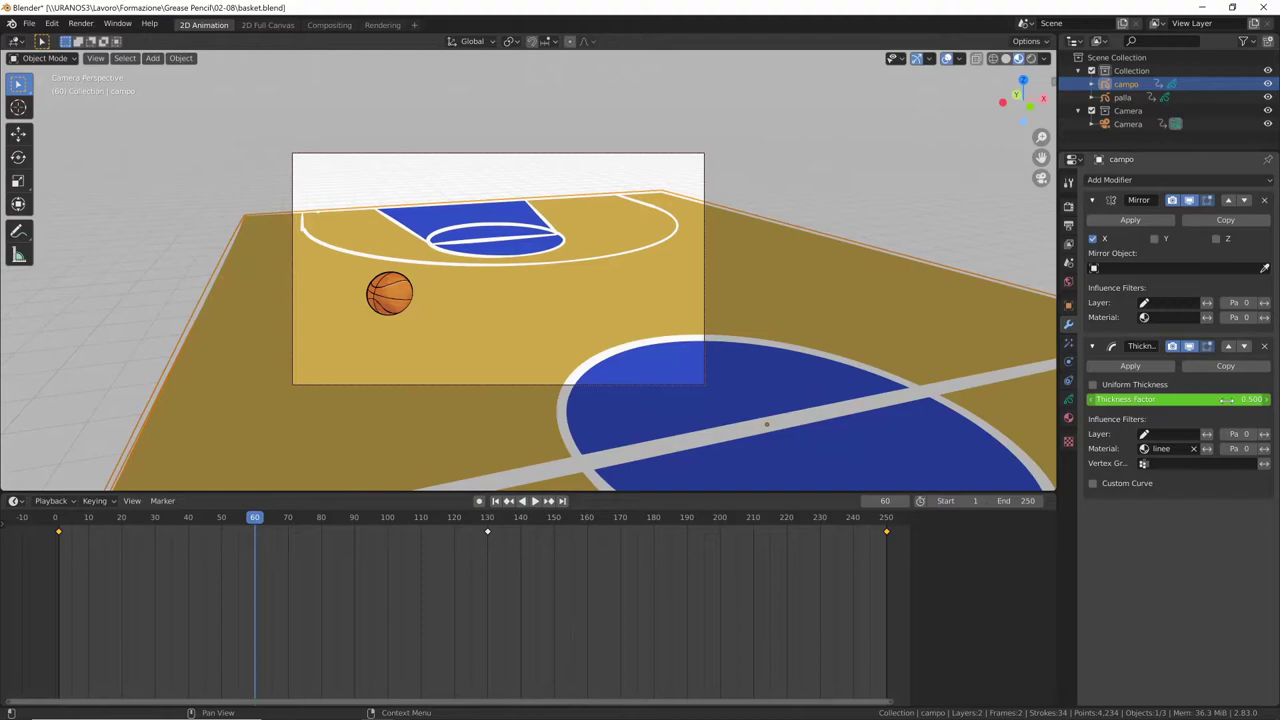
pyautogui.doubleClick(1227, 399)
pyautogui.write('0.2')
pyautogui.press('Return')
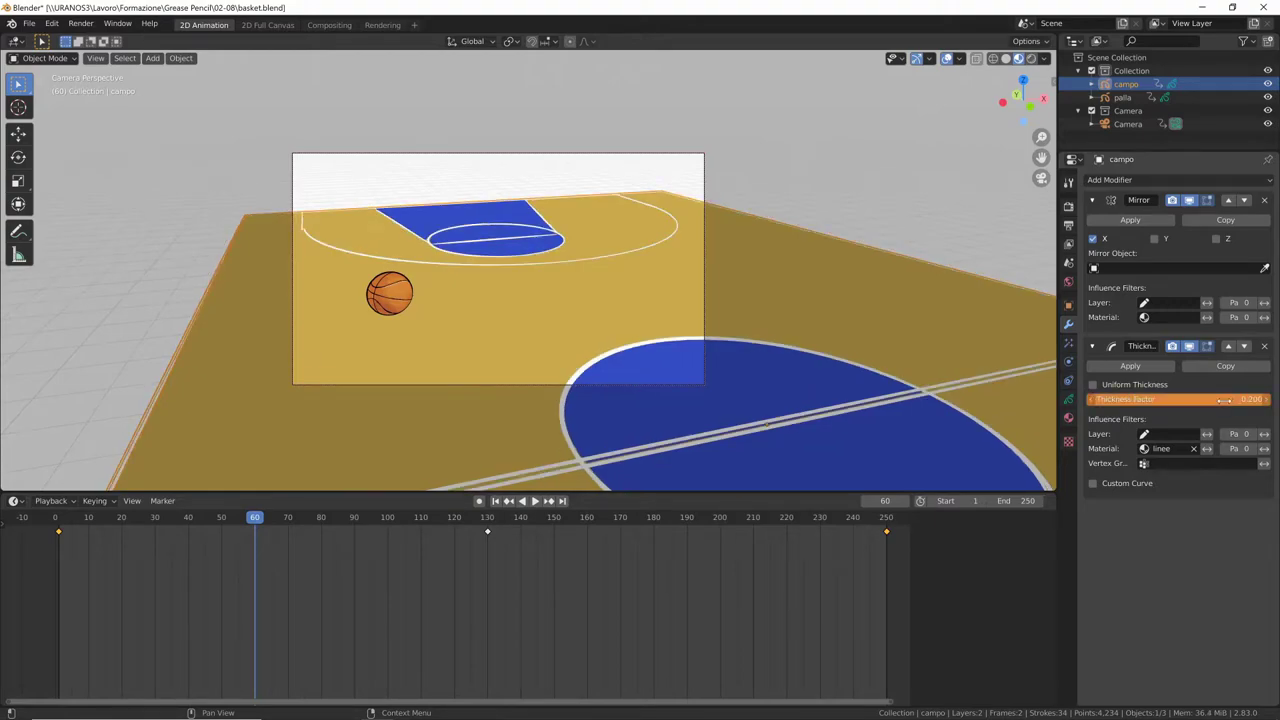
pyautogui.press('i')
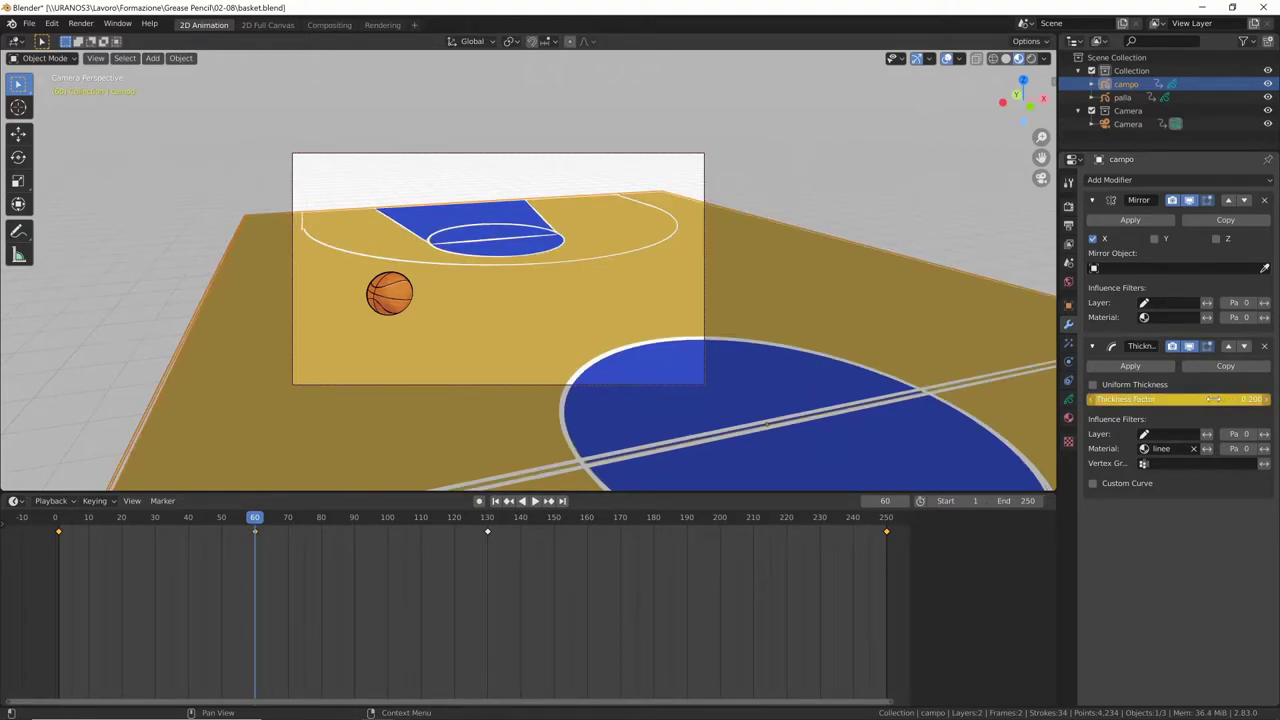
# Step: At frame 120, set the Thickness Factor back to 0.500 and keyframe it
pyautogui.press('space')
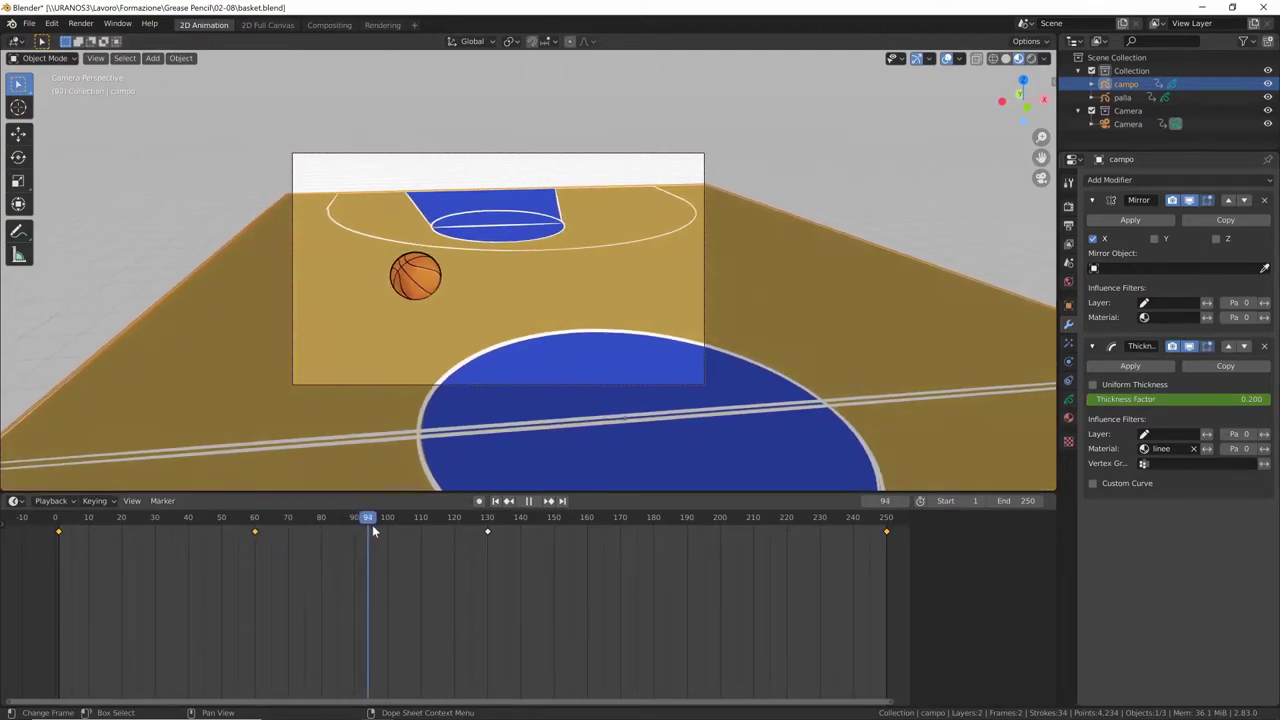
pyautogui.moveTo(372, 524); pyautogui.dragTo(473, 529)
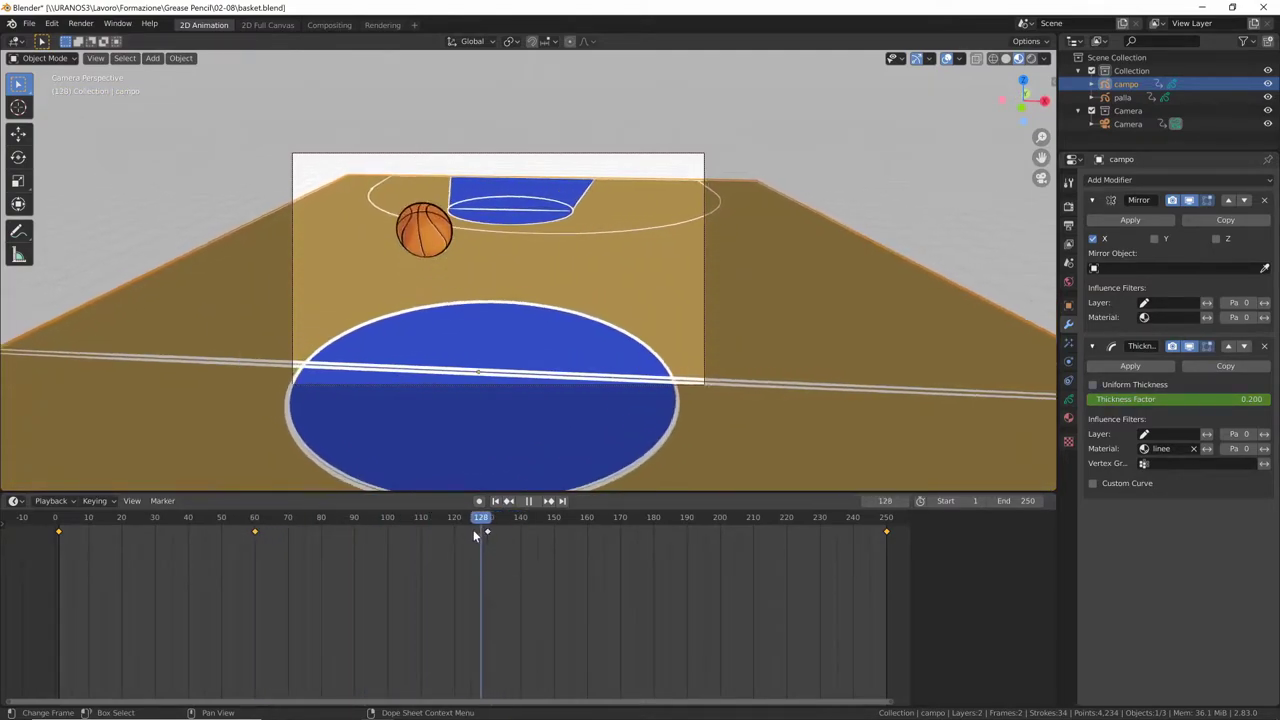
pyautogui.moveTo(473, 529); pyautogui.dragTo(454, 535)
pyautogui.press('space')
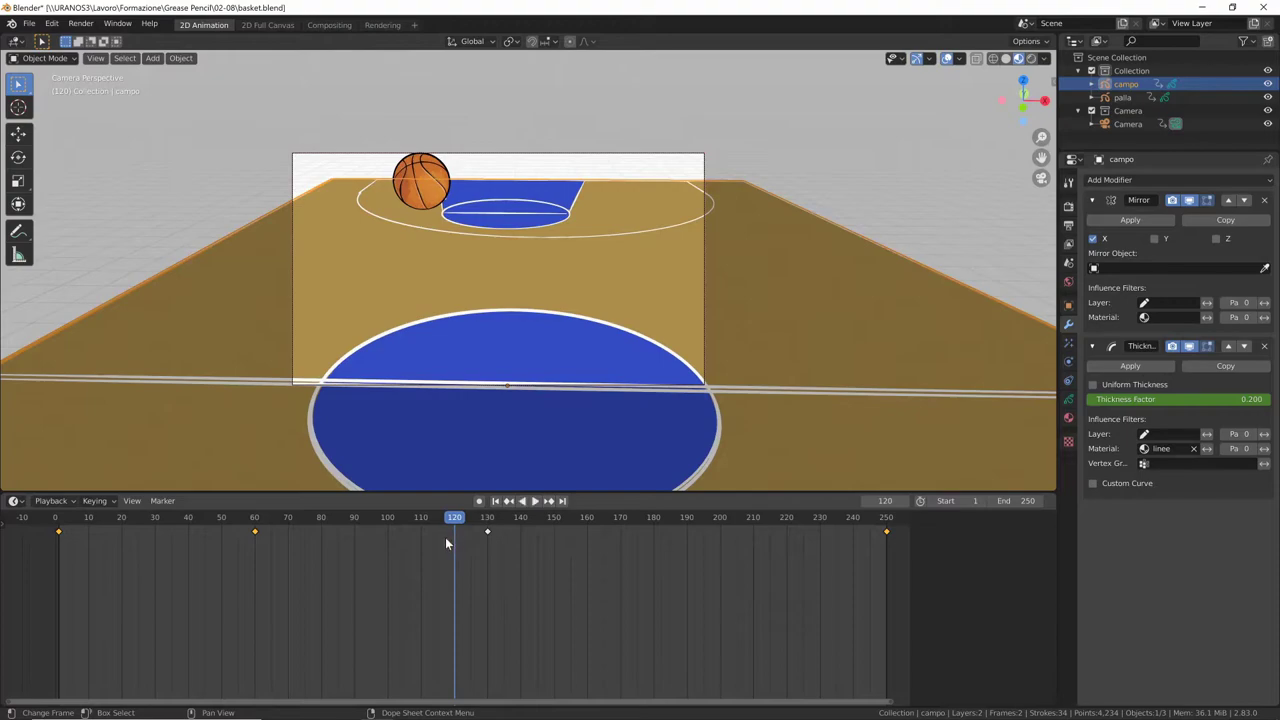
pyautogui.doubleClick(1205, 399)
pyautogui.write('0.5')
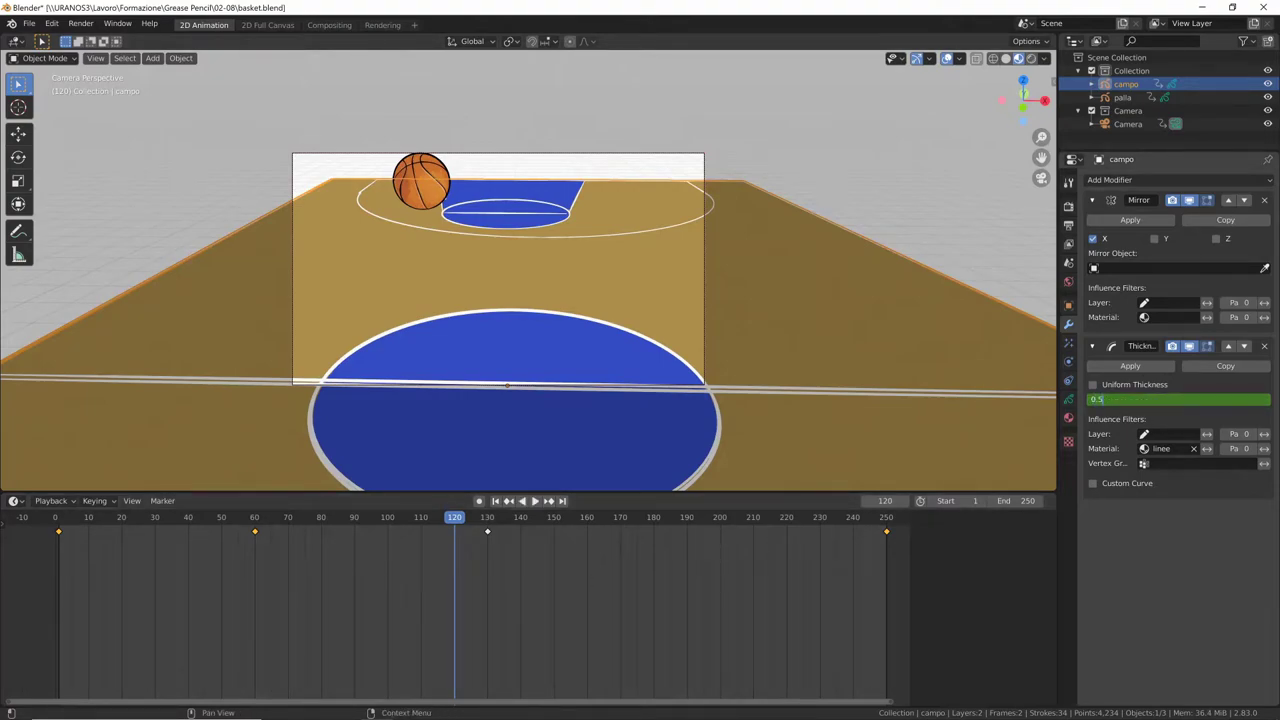
pyautogui.press('Return')
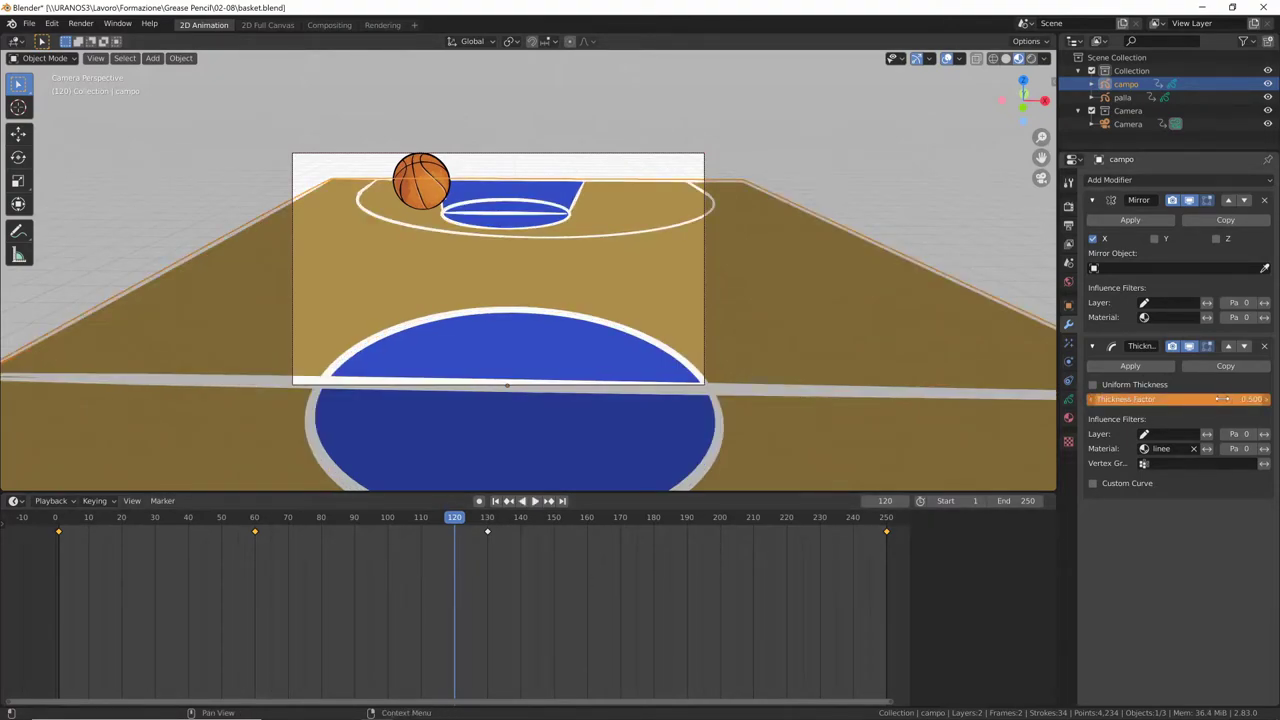
pyautogui.press('i')
# Step: Scrub back through the thickness animation and orbit to a low view of the court
pyautogui.moveTo(455, 522); pyautogui.dragTo(62, 540)
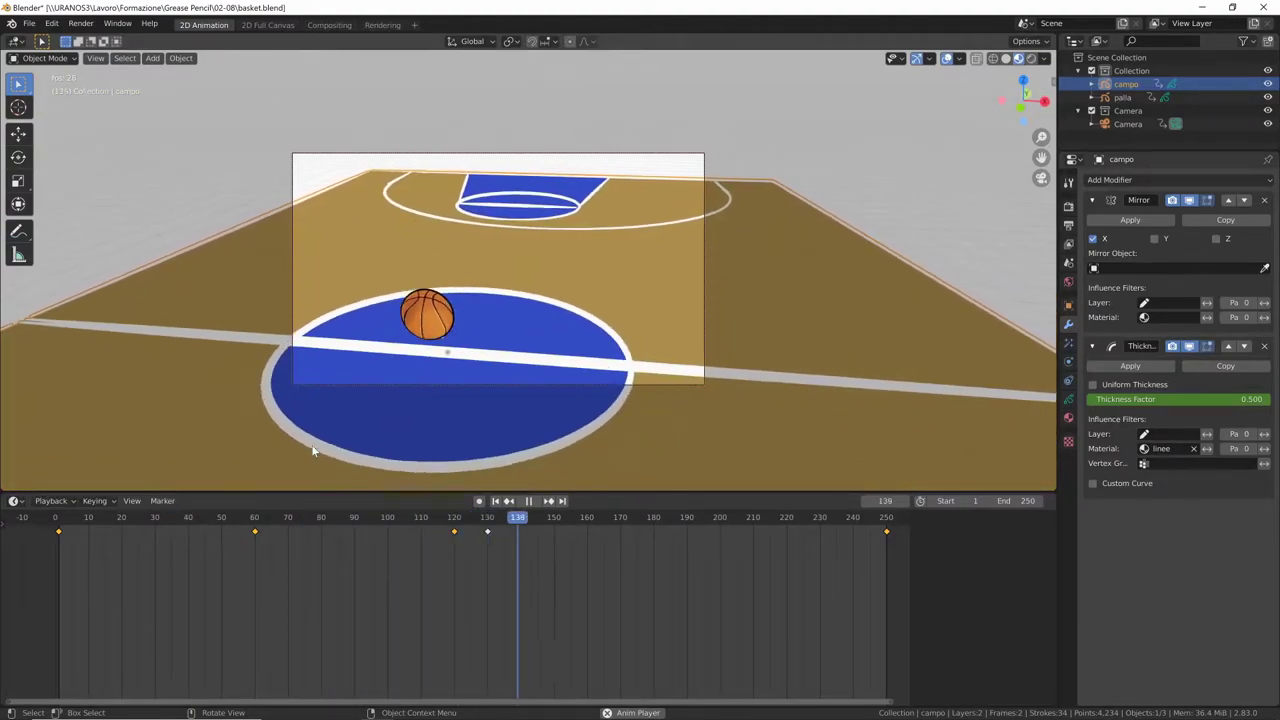
pyautogui.press('space')
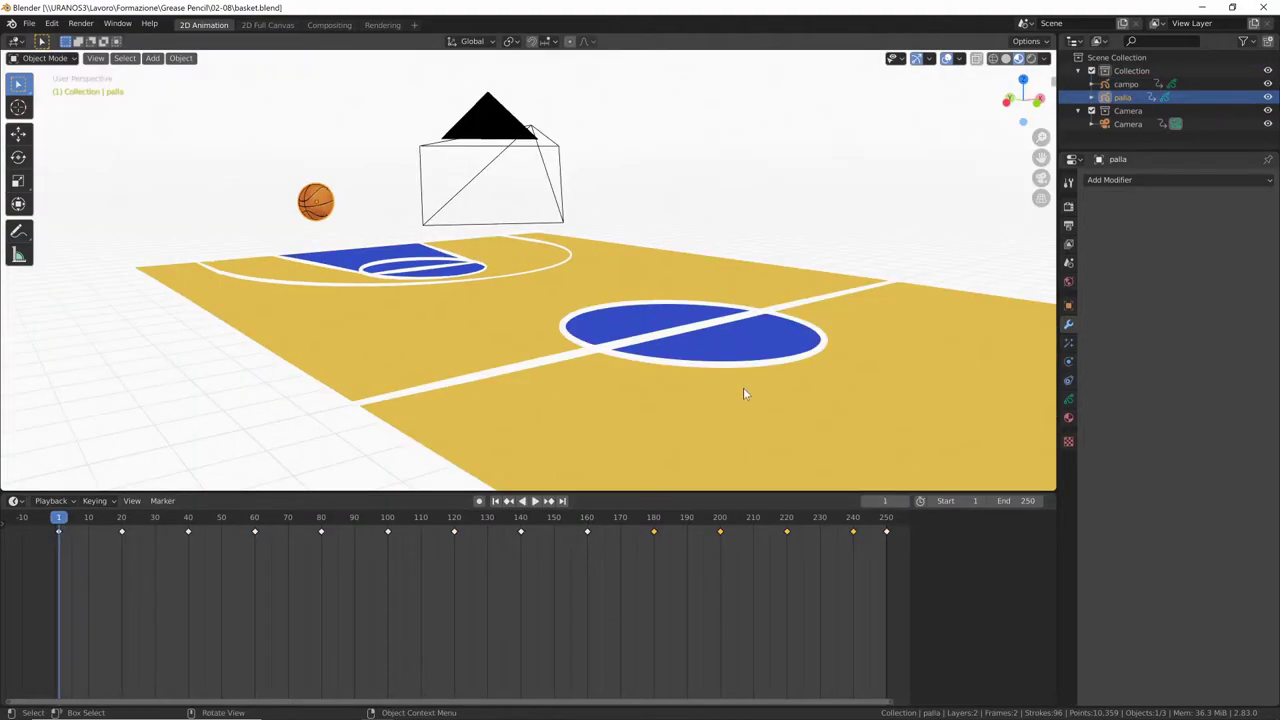
pyautogui.moveTo(743, 393); pyautogui.dragTo(351, 234, button='middle')
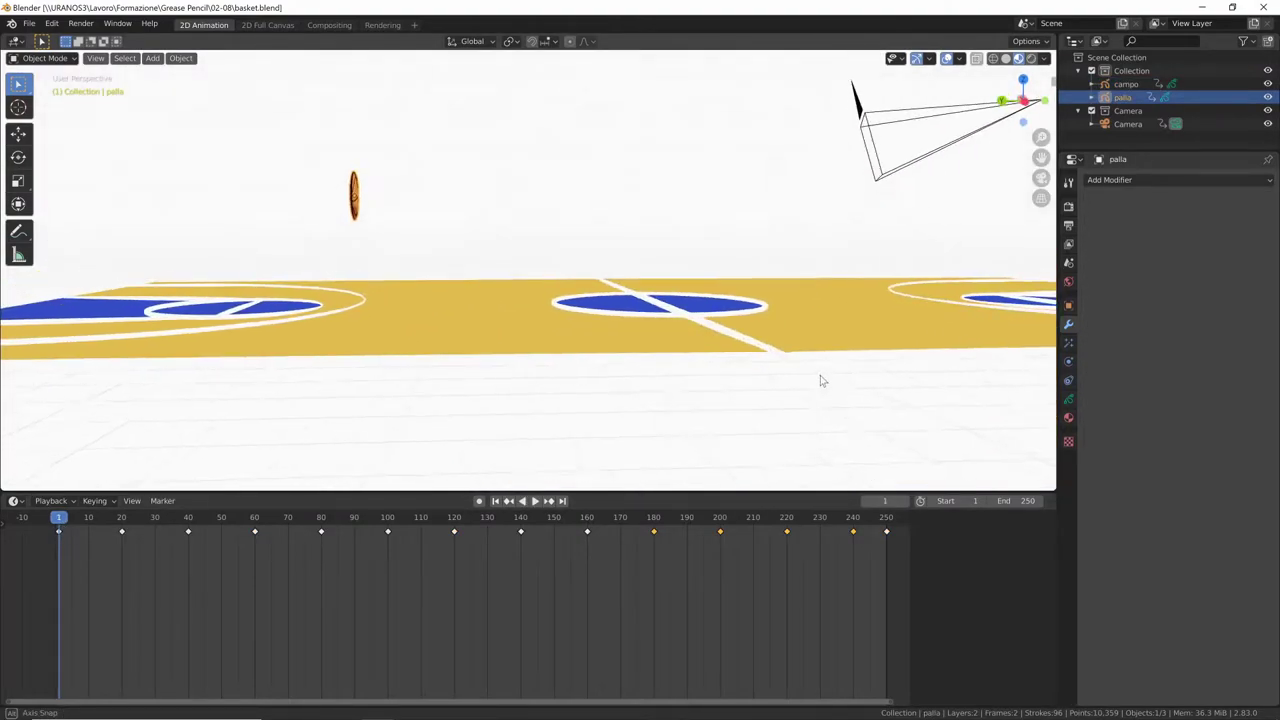
# Step: Add a Mirror modifier to palla on the Z axis only, with campo as Mirror Object
pyautogui.click(1151, 180)
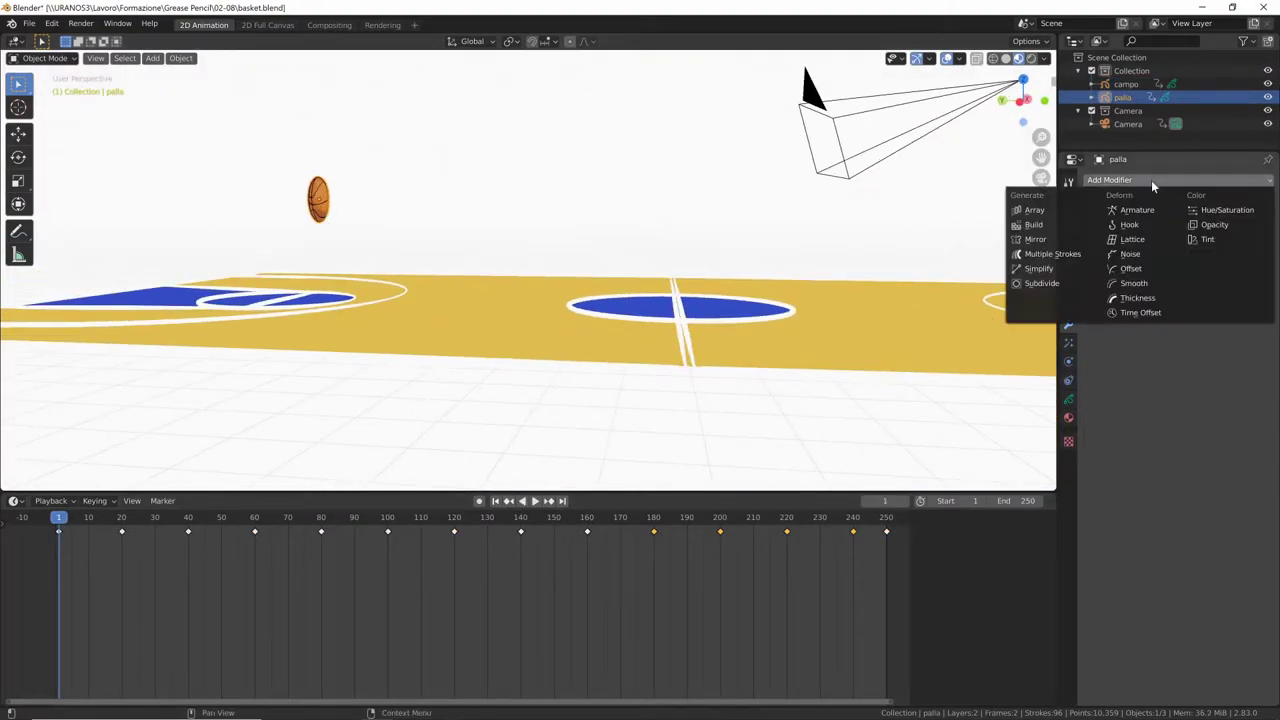
pyautogui.click(1138, 180)
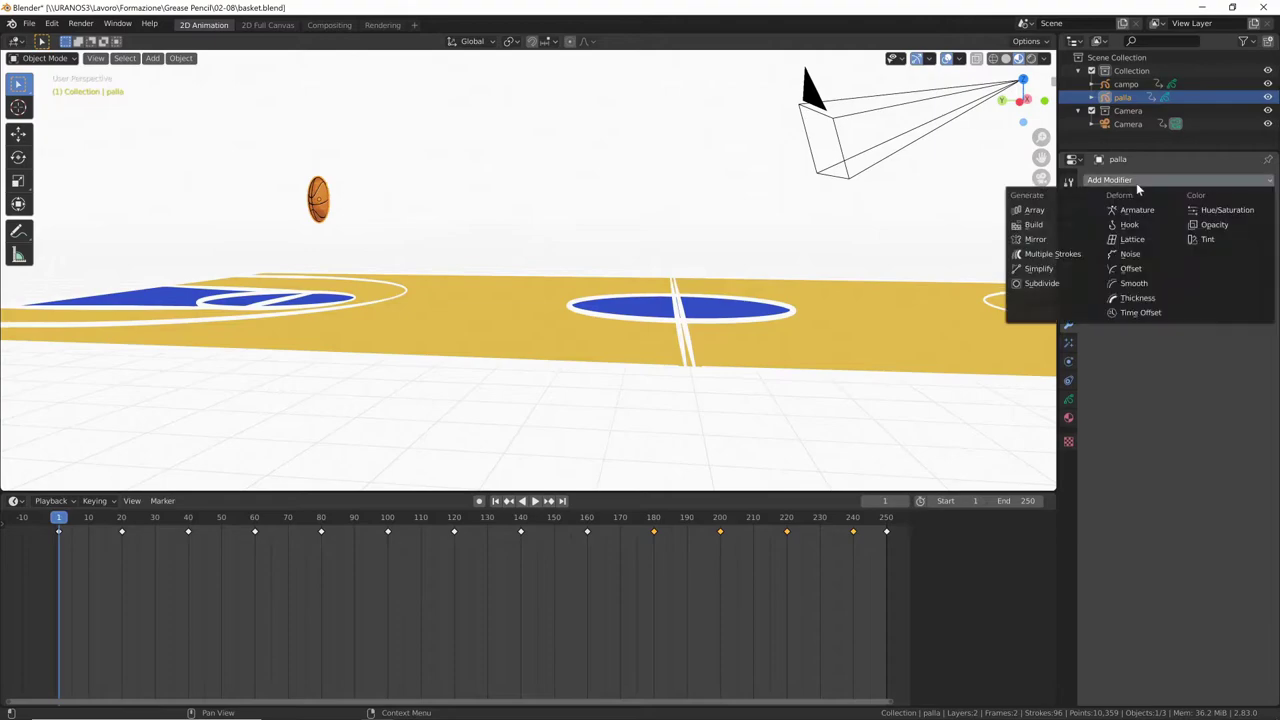
pyautogui.click(1040, 242)
pyautogui.moveTo(735, 352)
pyautogui.mouseDown(button='middle')
pyautogui.moveTo(811, 354)
pyautogui.moveTo(846, 334)
pyautogui.moveTo(677, 374)
pyautogui.moveTo(632, 400)
pyautogui.mouseUp(button='middle')
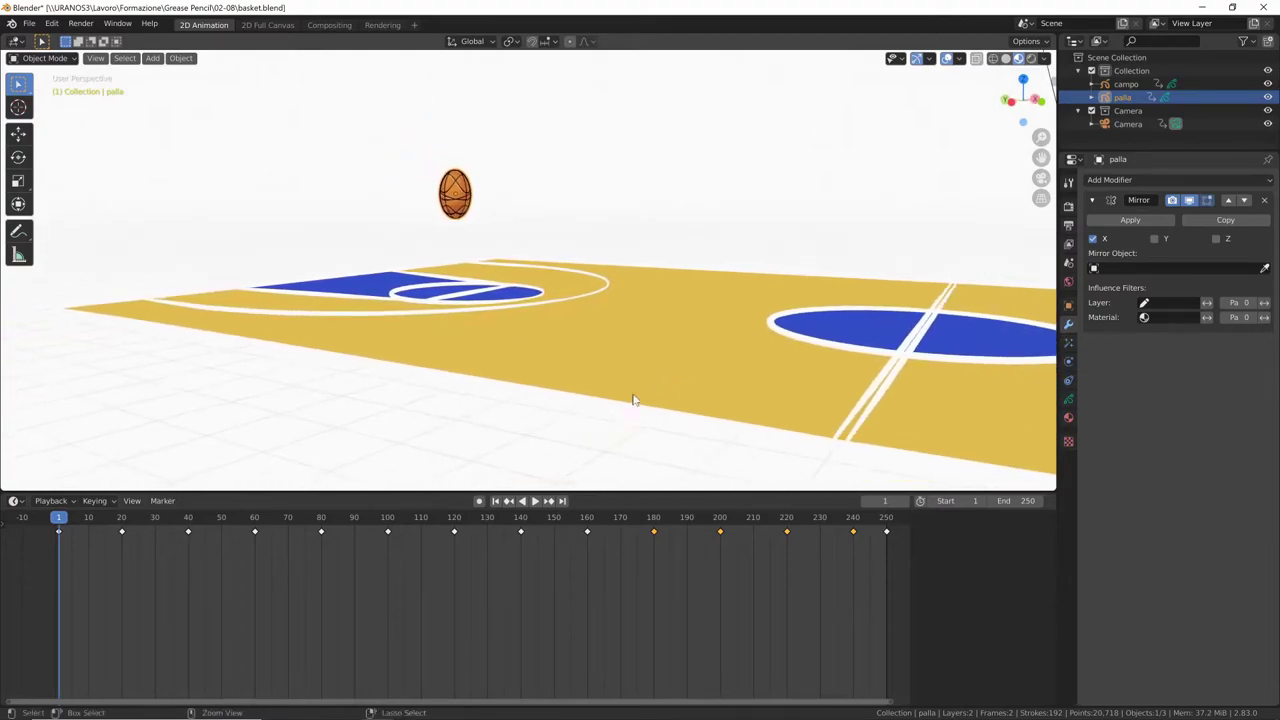
pyautogui.click(1216, 240)
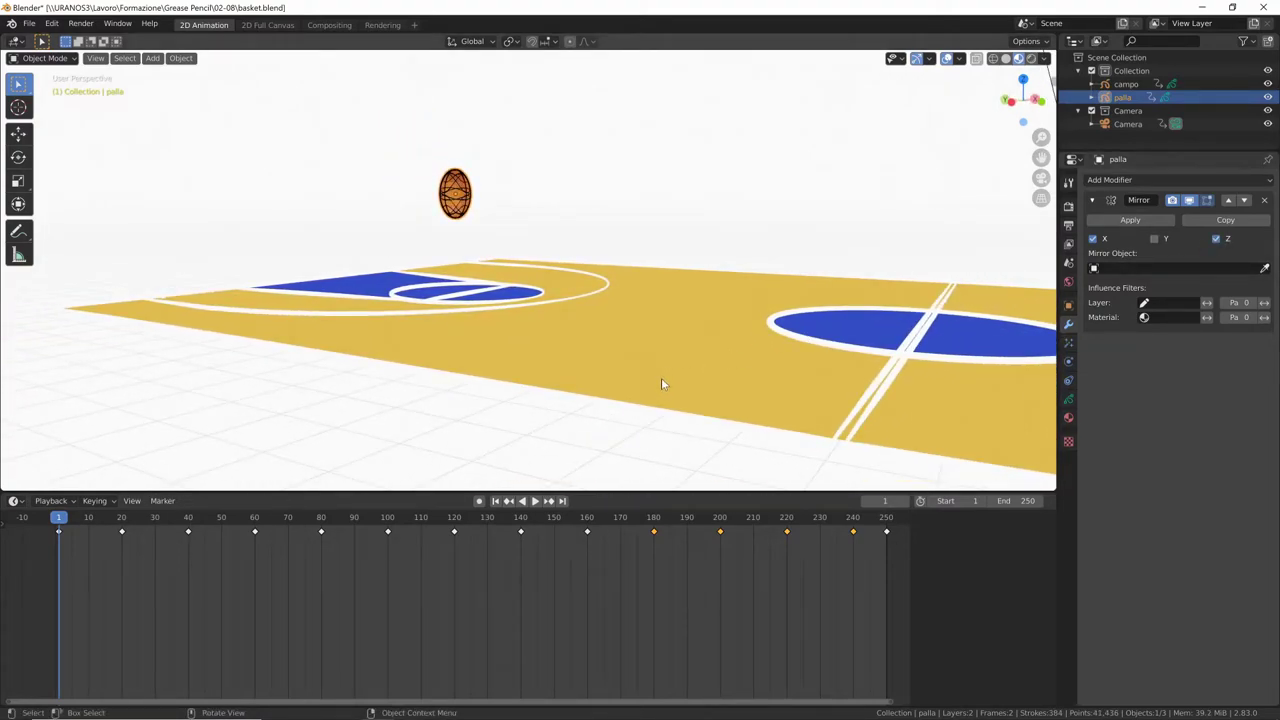
pyautogui.click(1092, 239)
pyautogui.moveTo(733, 345)
pyautogui.mouseDown(button='middle')
pyautogui.moveTo(663, 326)
pyautogui.moveTo(669, 352)
pyautogui.moveTo(674, 340)
pyautogui.moveTo(624, 330)
pyautogui.mouseUp(button='middle')
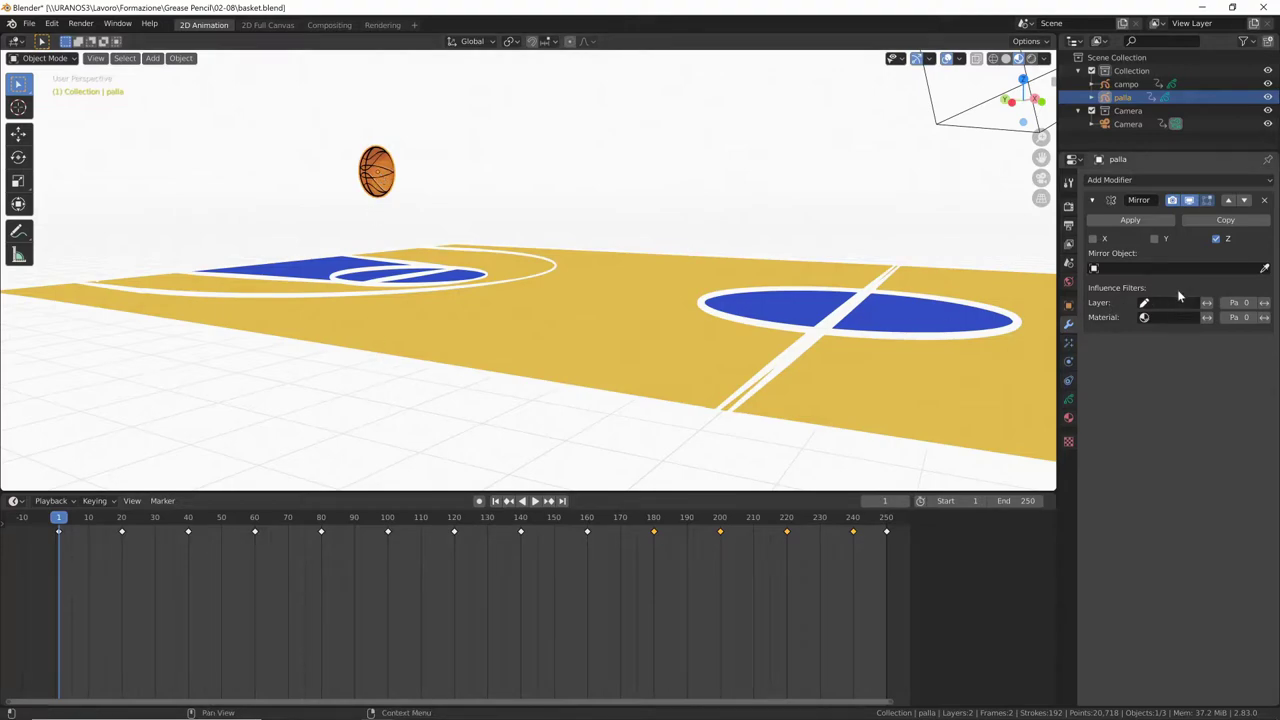
pyautogui.click(1264, 269)
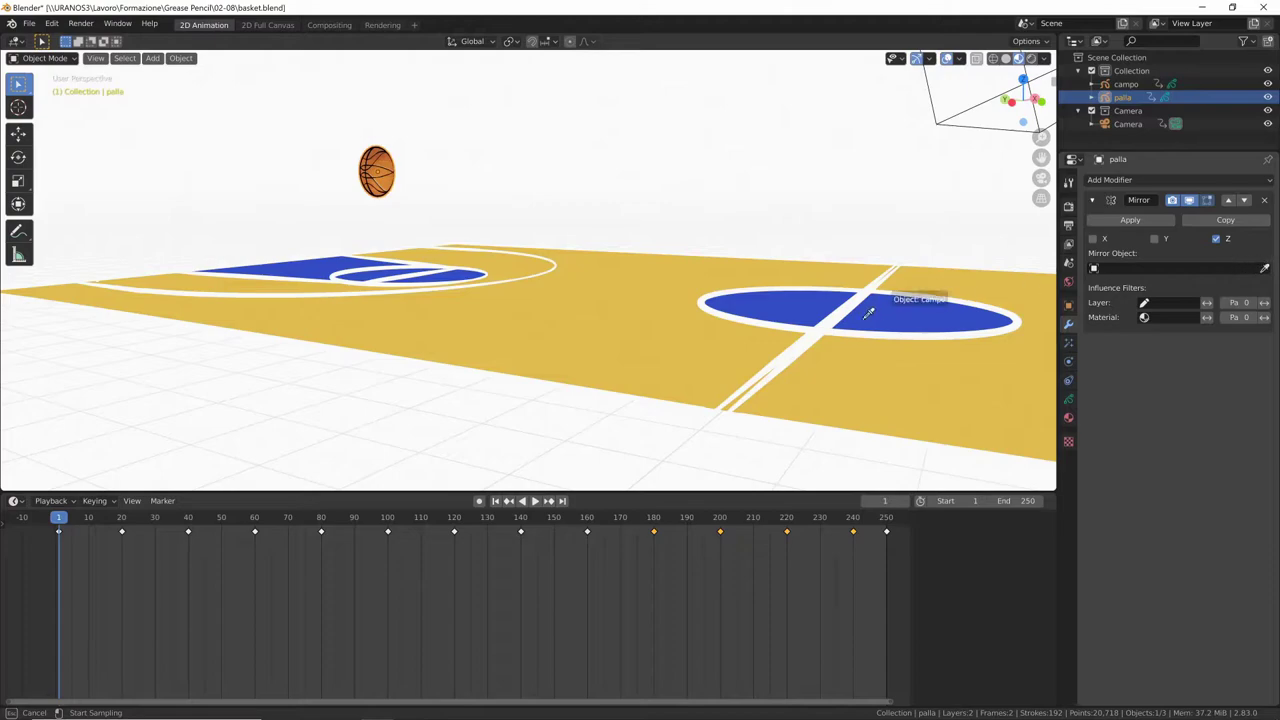
pyautogui.click(815, 330)
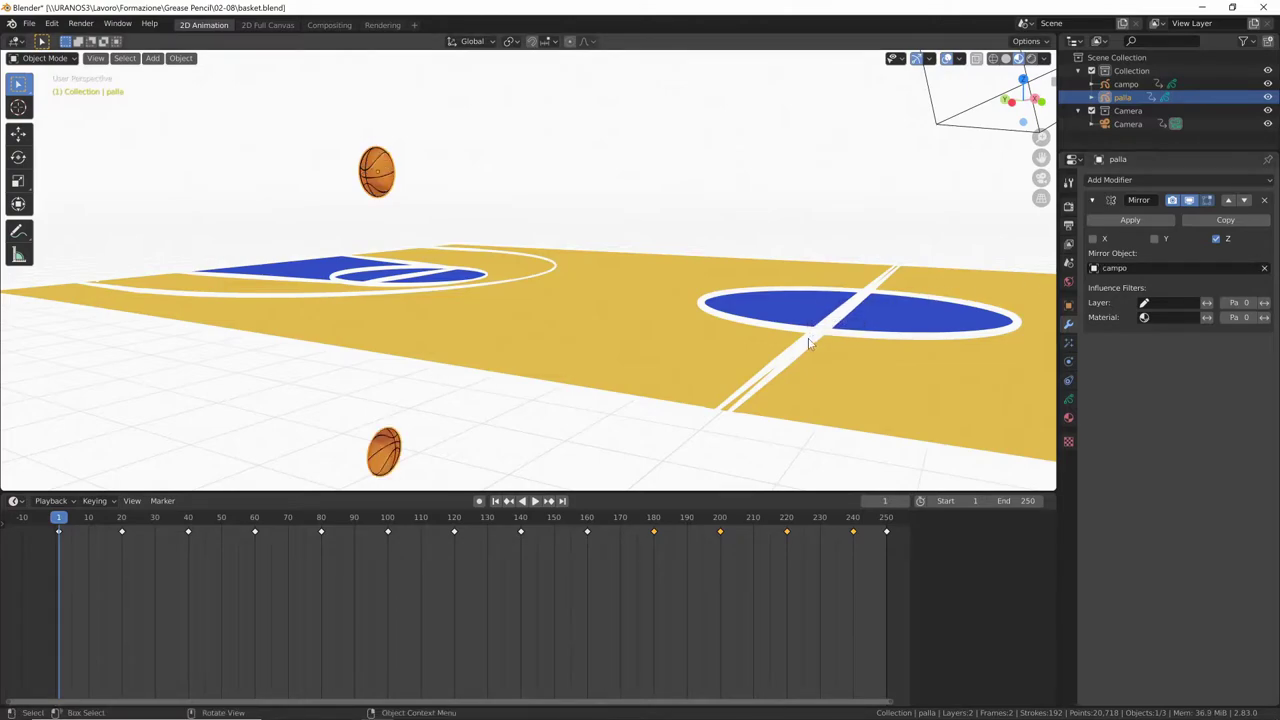
# Step: Orbit around the court and play the animation through the camera to check the reflected ball
pyautogui.moveTo(825, 322)
pyautogui.mouseDown(button='middle')
pyautogui.moveTo(706, 367)
pyautogui.moveTo(737, 329)
pyautogui.mouseUp(button='middle')
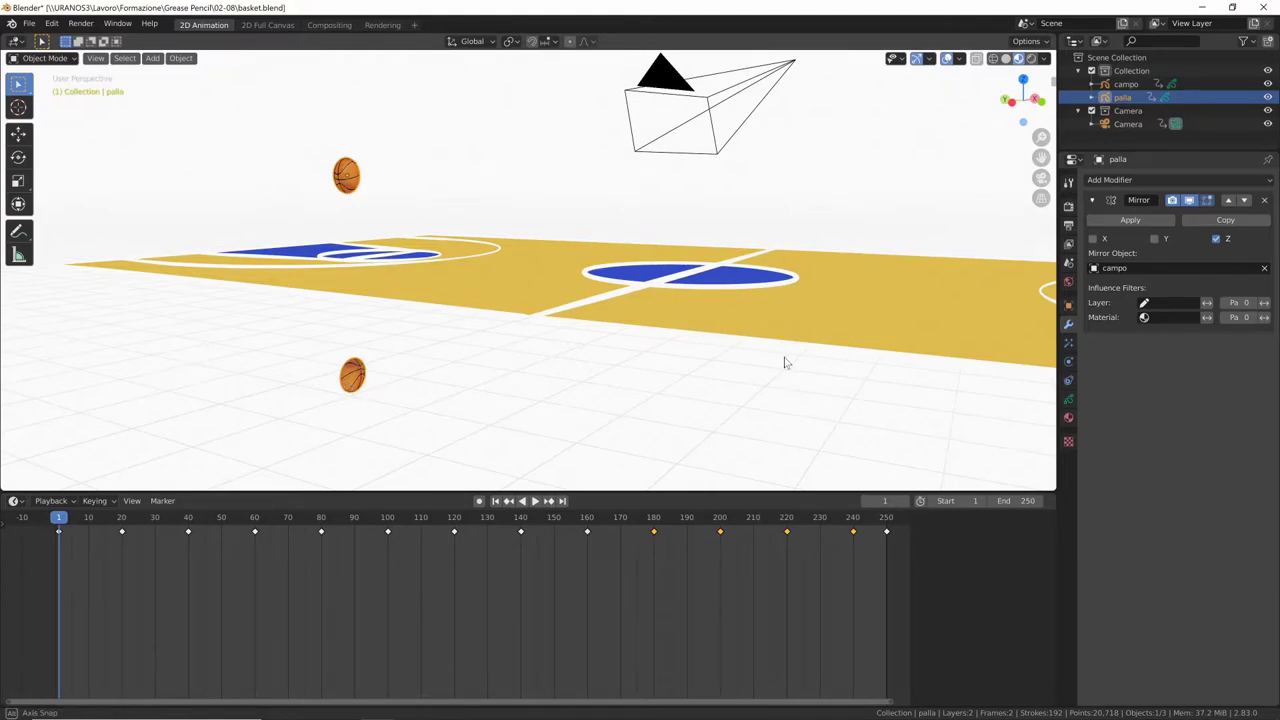
pyautogui.moveTo(786, 360)
pyautogui.mouseDown(button='middle')
pyautogui.moveTo(757, 371)
pyautogui.moveTo(973, 325)
pyautogui.mouseUp(button='middle')
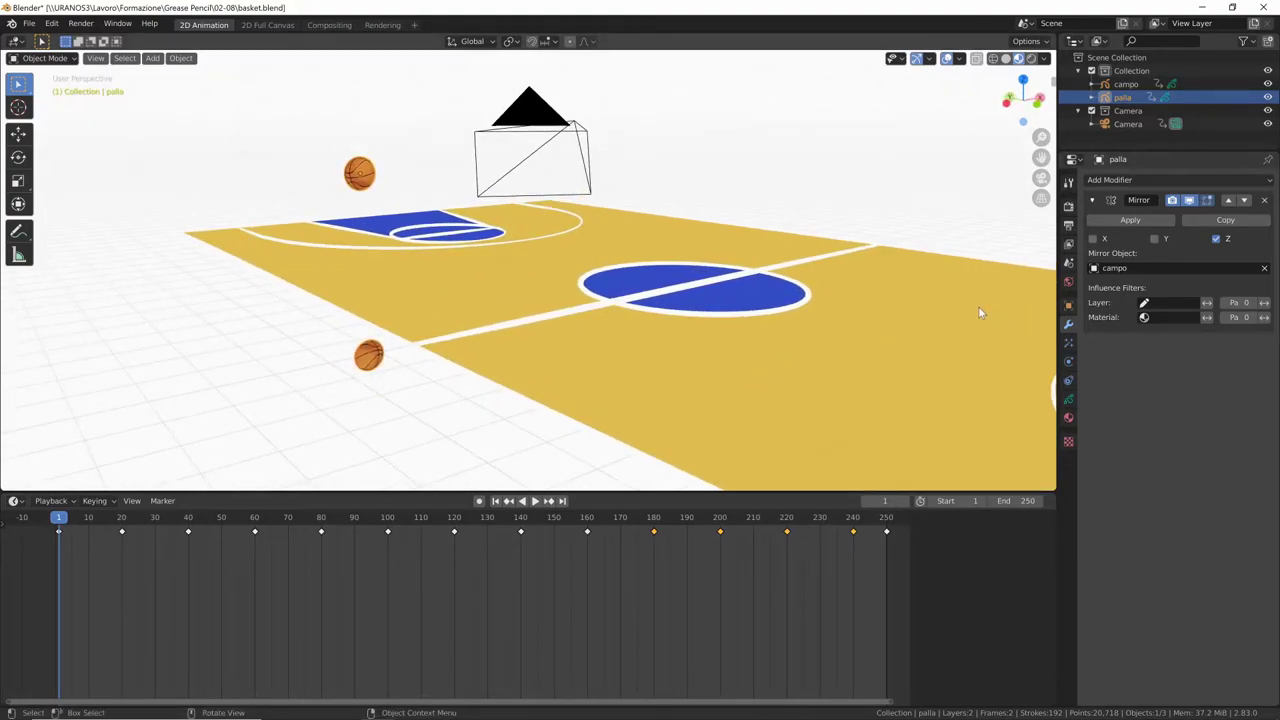
pyautogui.click(535, 500)
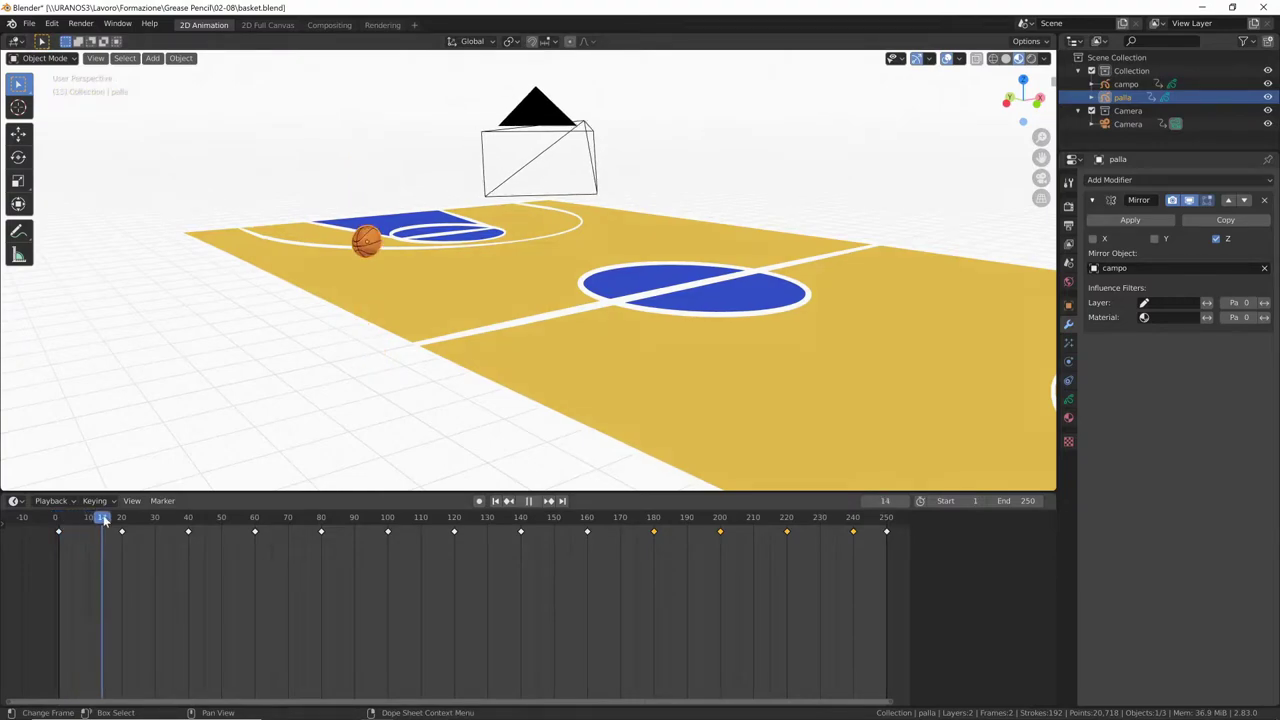
pyautogui.moveTo(583, 390); pyautogui.dragTo(583, 331, button='middle')
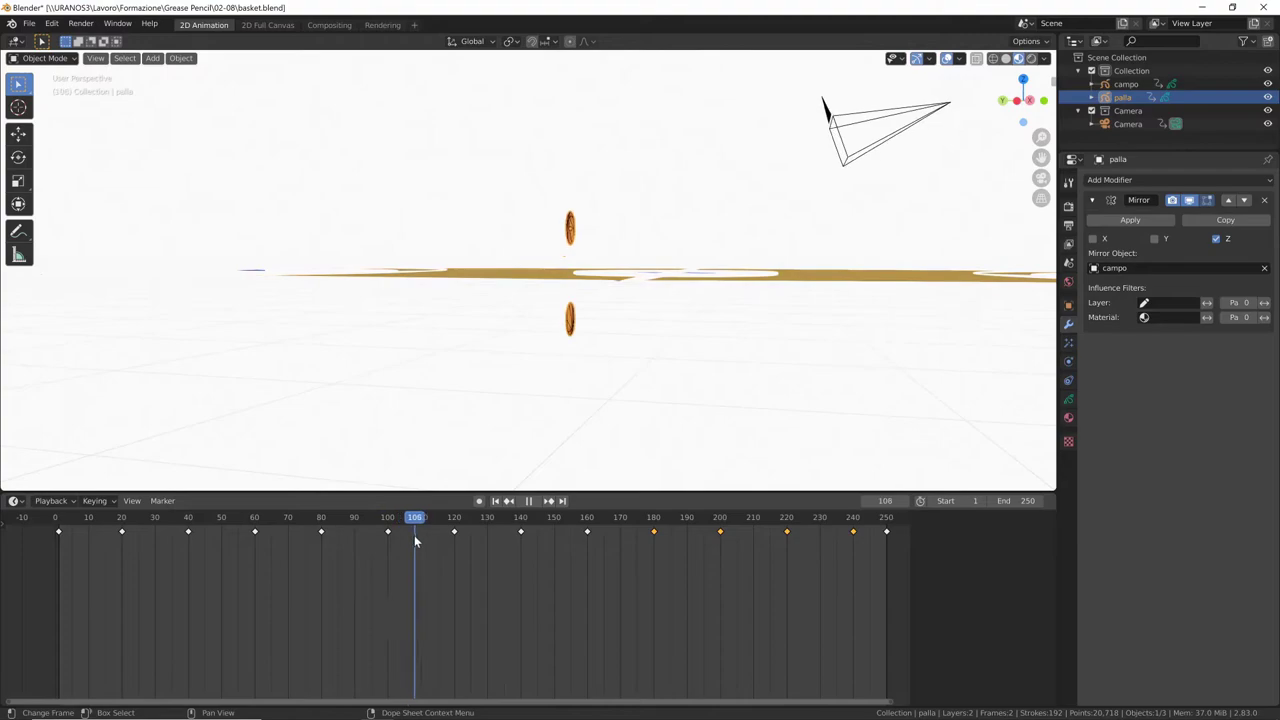
pyautogui.moveTo(291, 539); pyautogui.dragTo(62, 540)
pyautogui.moveTo(640, 290)
pyautogui.mouseDown(button='middle')
pyautogui.moveTo(657, 351)
pyautogui.moveTo(630, 366)
pyautogui.mouseUp(button='middle')
pyautogui.press('KP_0')
pyautogui.press('space')
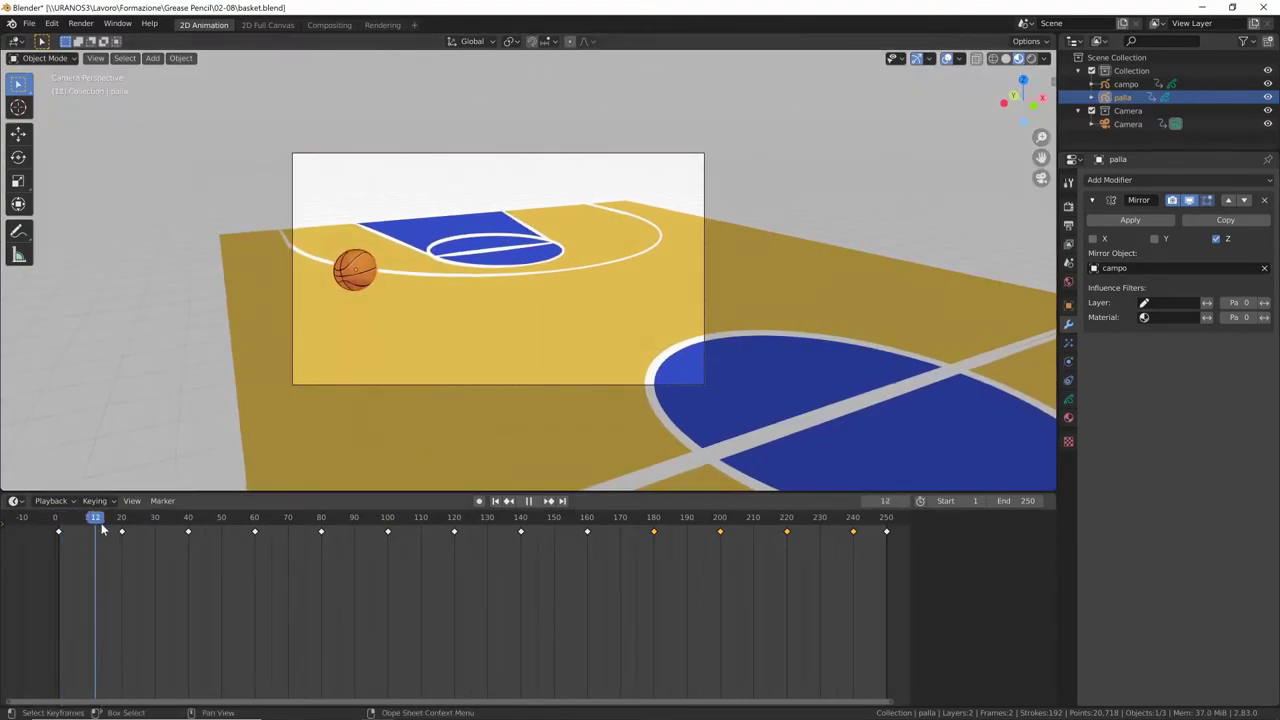
pyautogui.moveTo(194, 532)
pyautogui.mouseDown()
pyautogui.moveTo(624, 561)
pyautogui.moveTo(225, 547)
pyautogui.moveTo(257, 552)
pyautogui.mouseUp()
pyautogui.press('Escape')
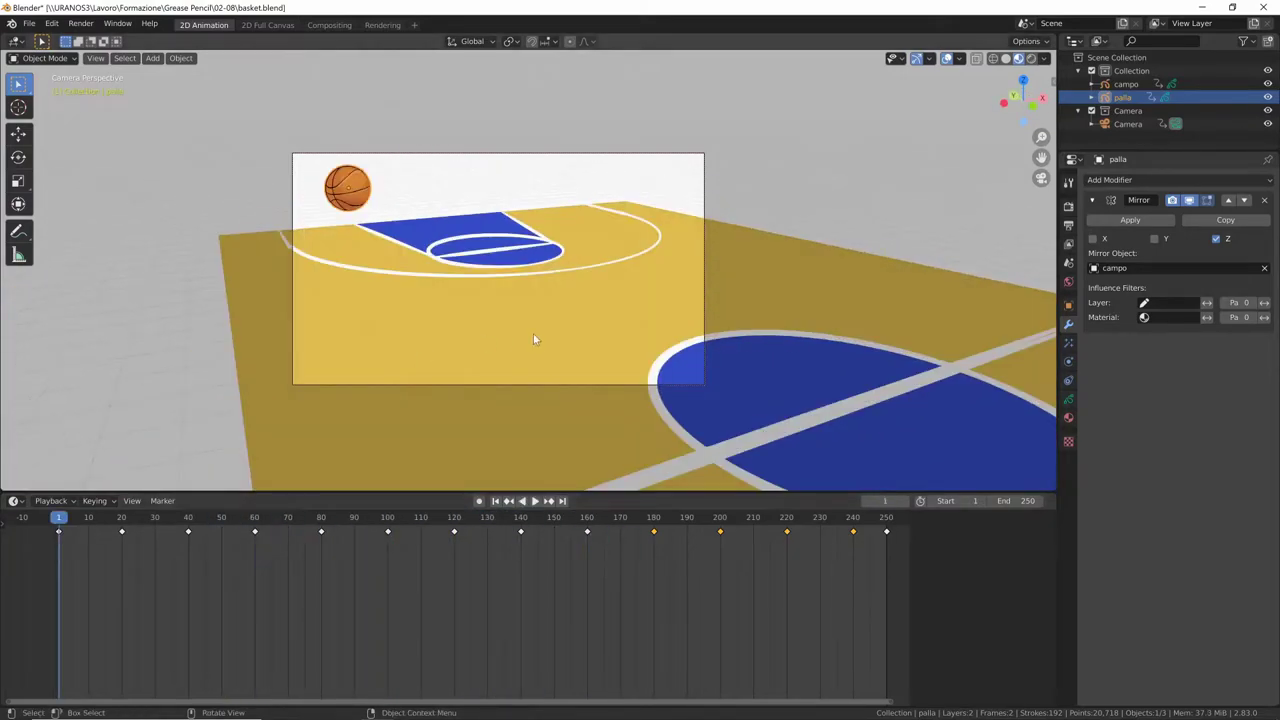
# Step: Rename campo's materials to colore.campo and linee.campo
pyautogui.click(541, 345)
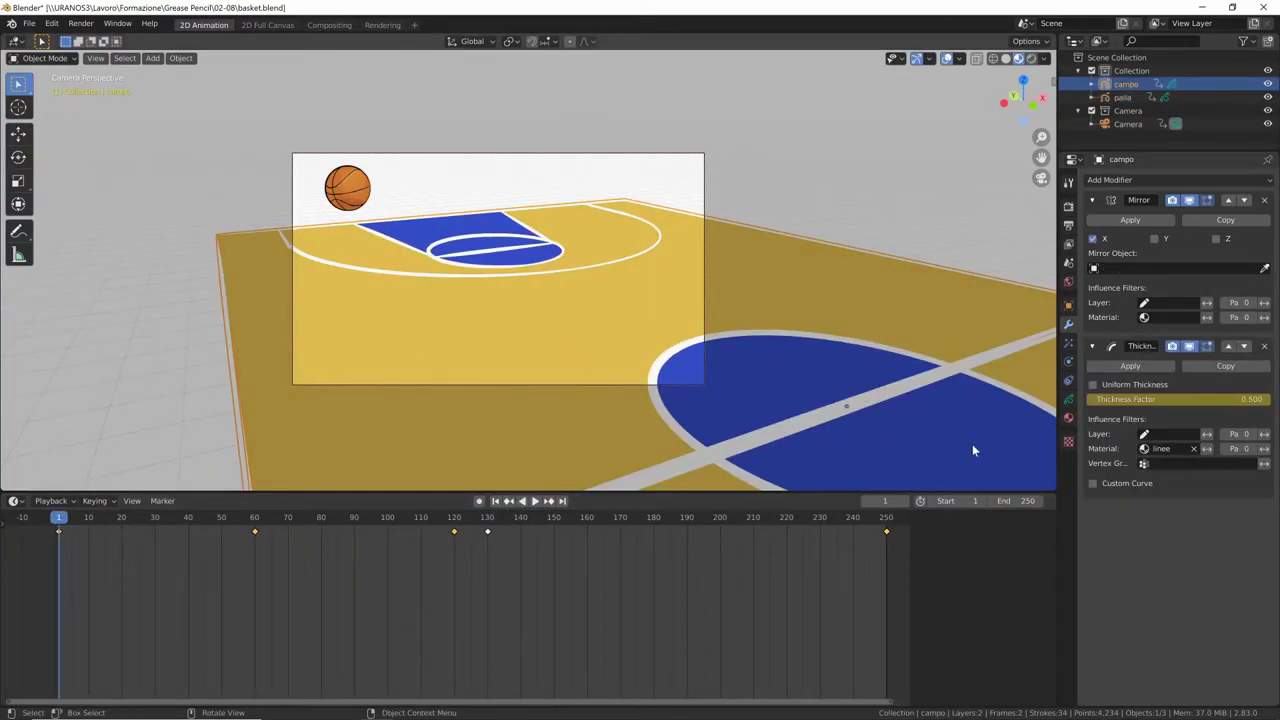
pyautogui.click(1068, 418)
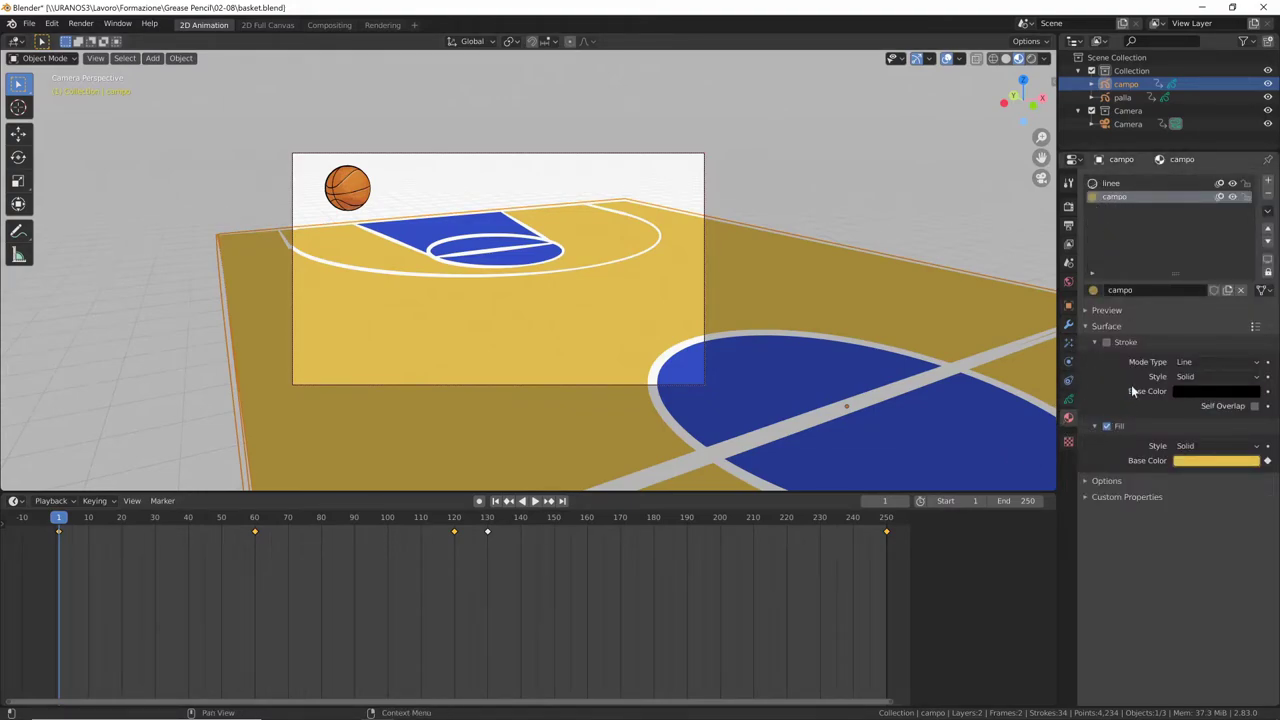
pyautogui.write('oll')
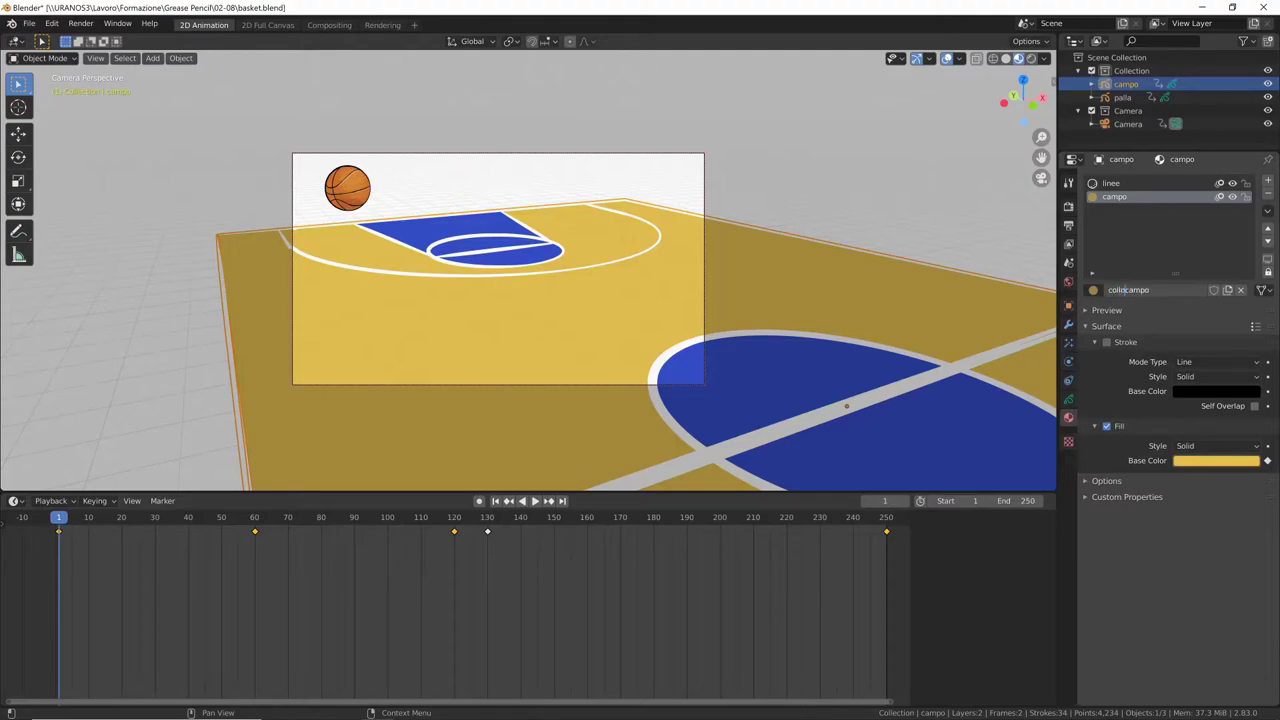
pyautogui.write('ore.')
pyautogui.click(1110, 183)
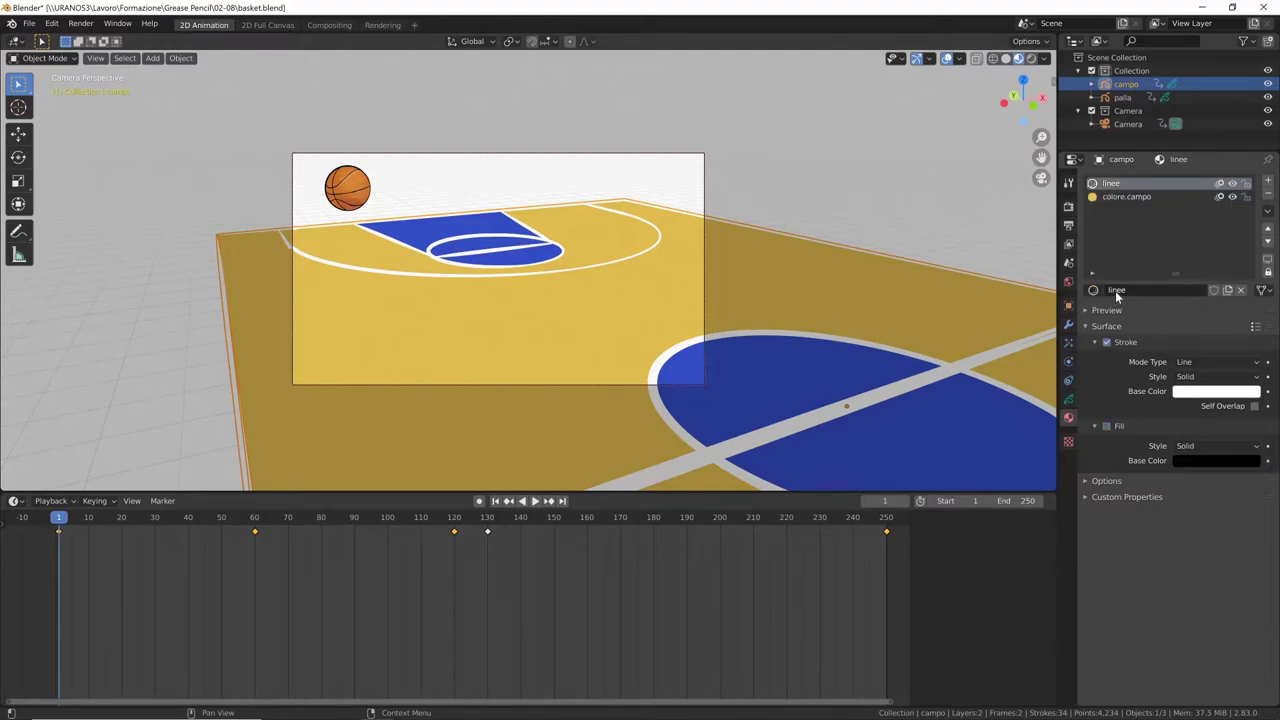
pyautogui.doubleClick(1116, 290)
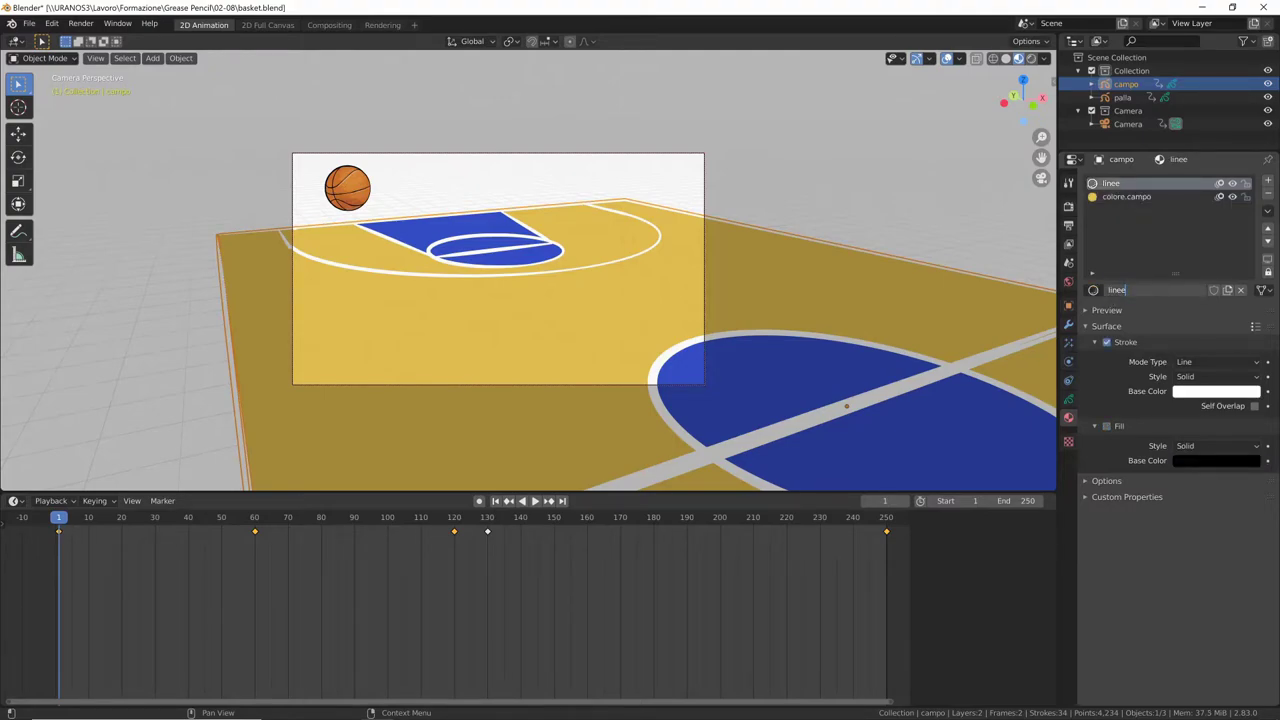
pyautogui.write('.campo')
pyautogui.press('Return')
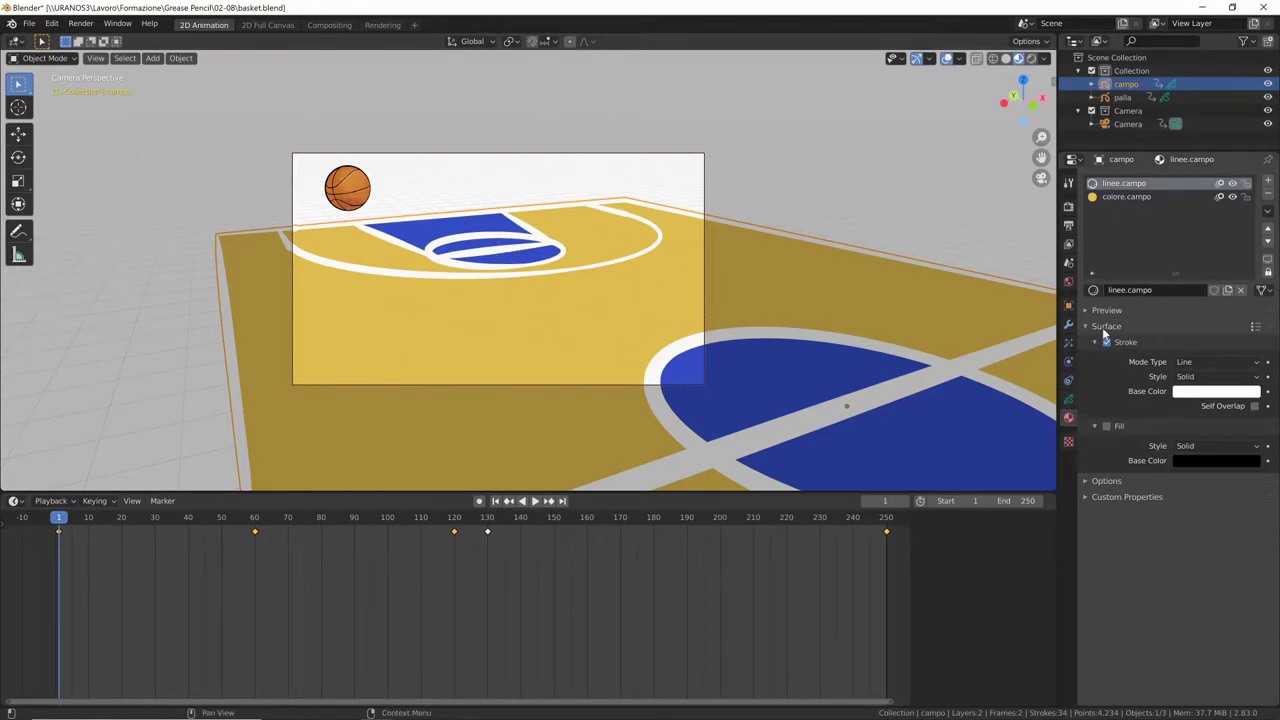
# Step: Set the Thickness modifier's Material filter to linee.campo
pyautogui.click(1068, 398)
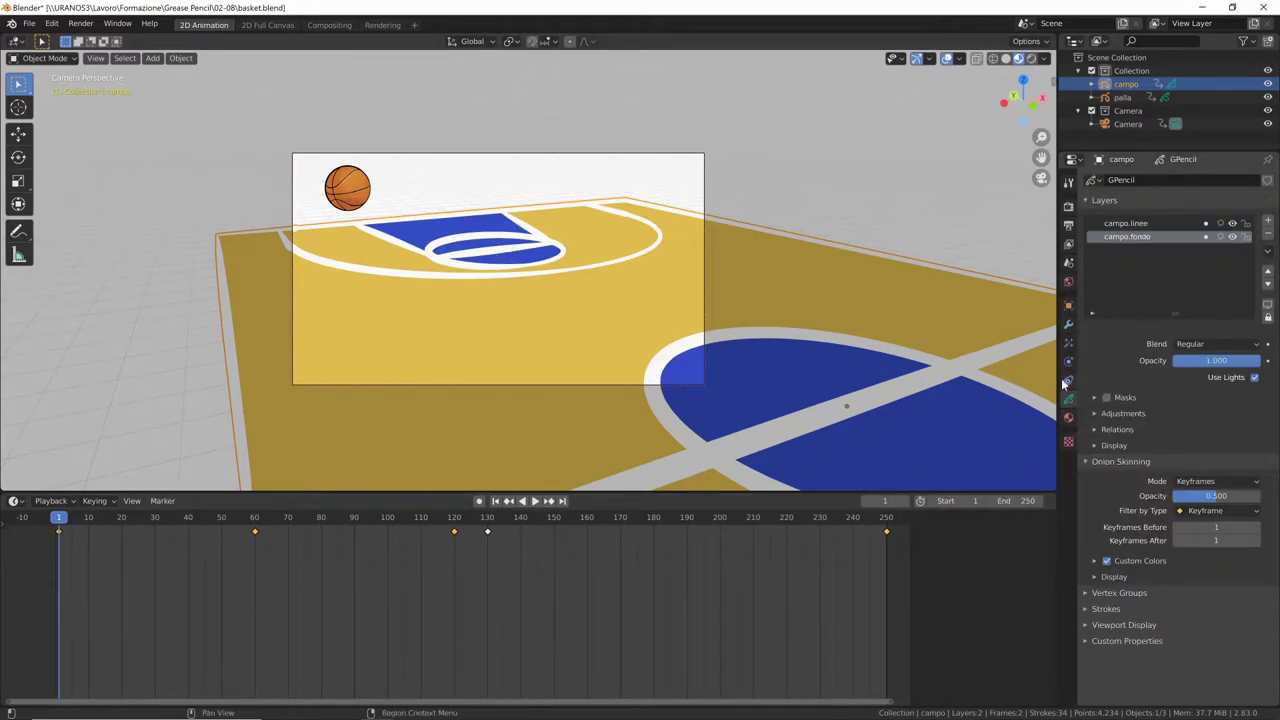
pyautogui.click(1068, 324)
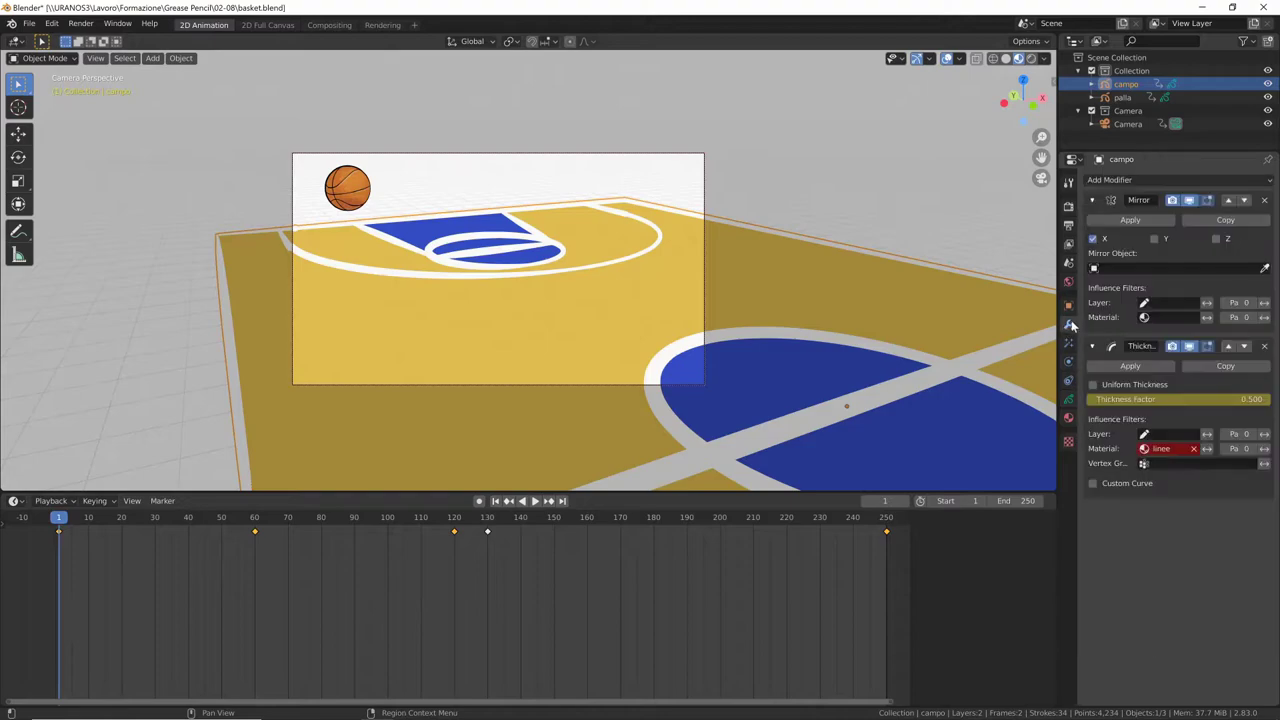
pyautogui.click(1178, 452)
pyautogui.click(1150, 482)
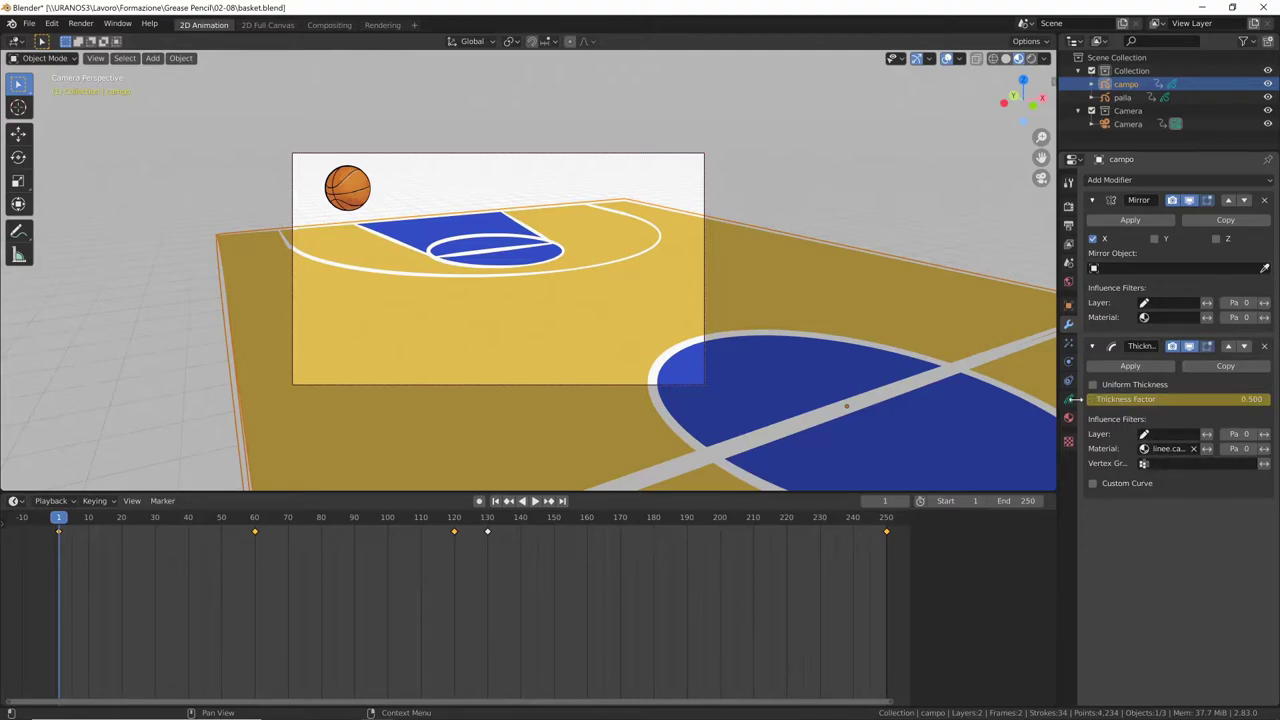
# Step: Recheck the modifiers, then select the colore.campo material slot
pyautogui.click(1068, 418)
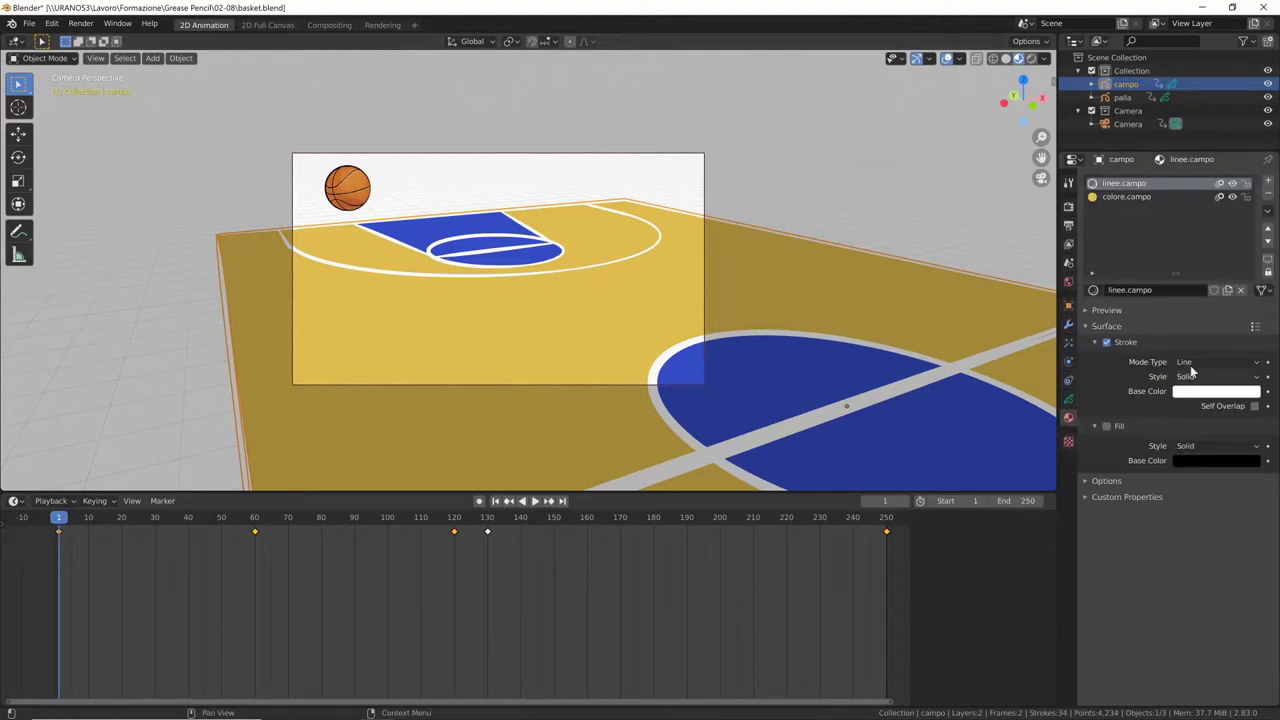
pyautogui.click(1067, 324)
pyautogui.click(1068, 420)
pyautogui.click(1112, 198)
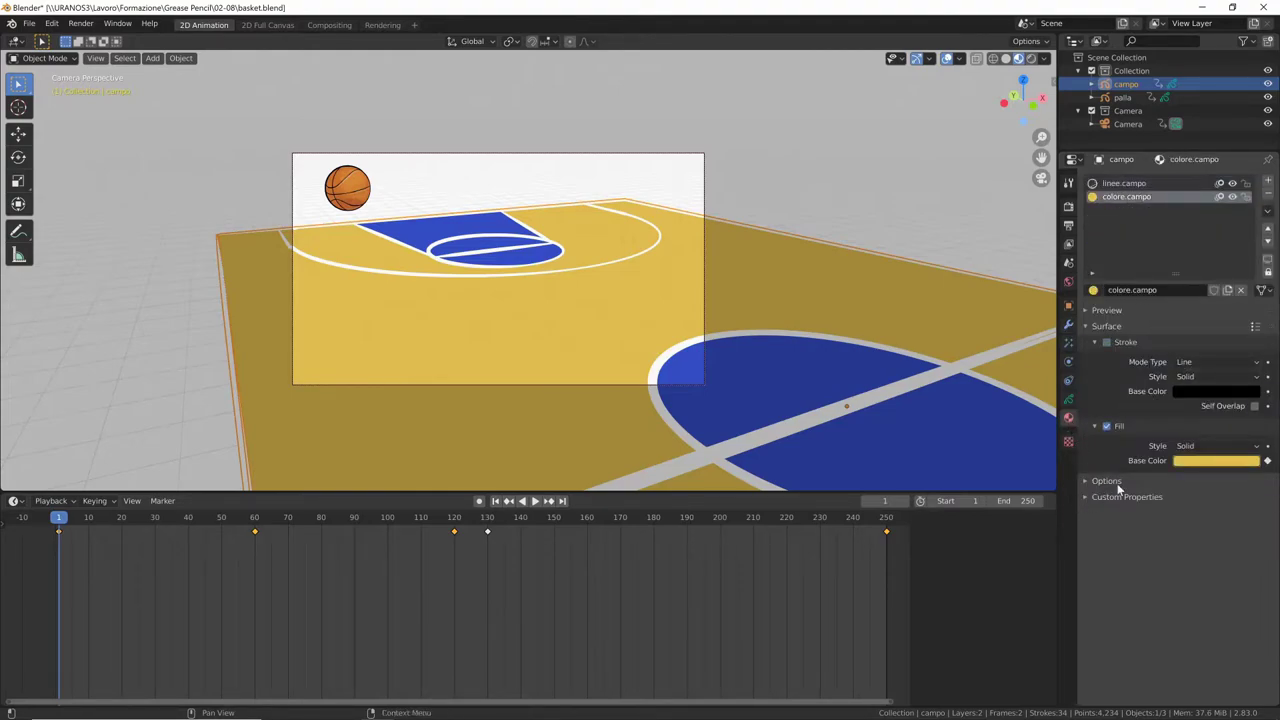
# Step: Lower the court fill's Base Color alpha and play the animation to preview it
pyautogui.click(1214, 465)
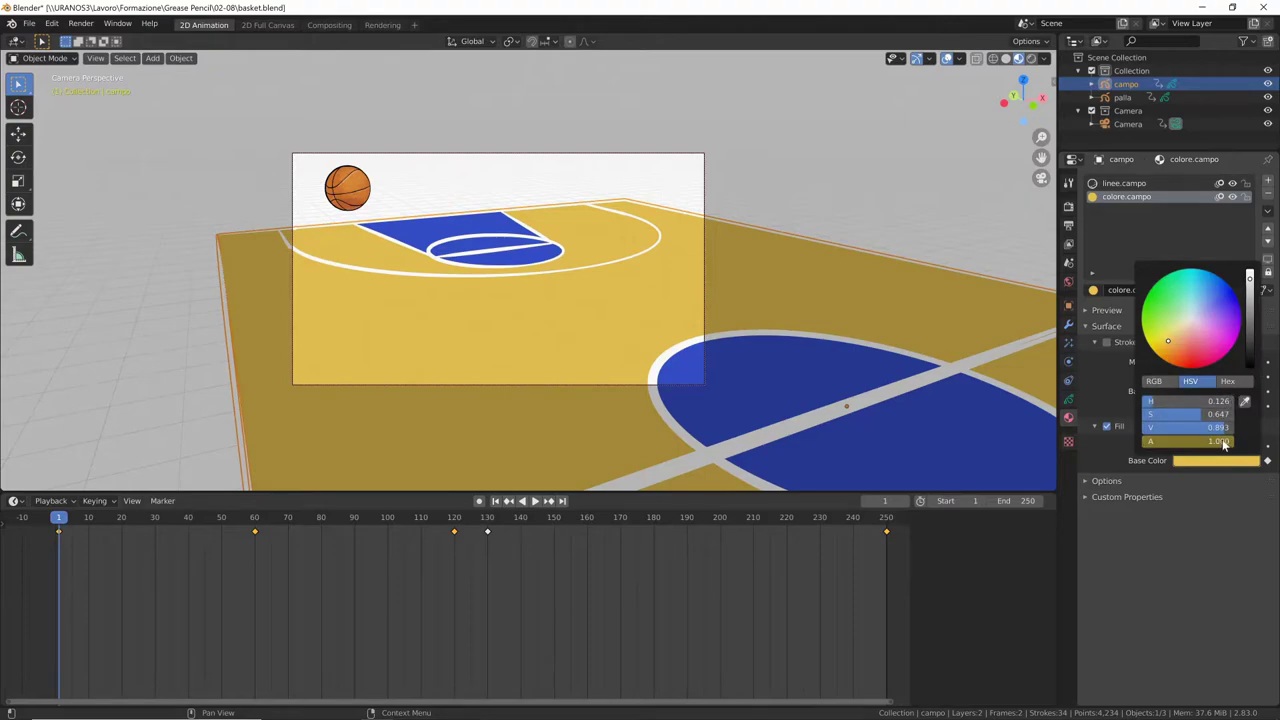
pyautogui.moveTo(1222, 447); pyautogui.dragTo(1192, 450)
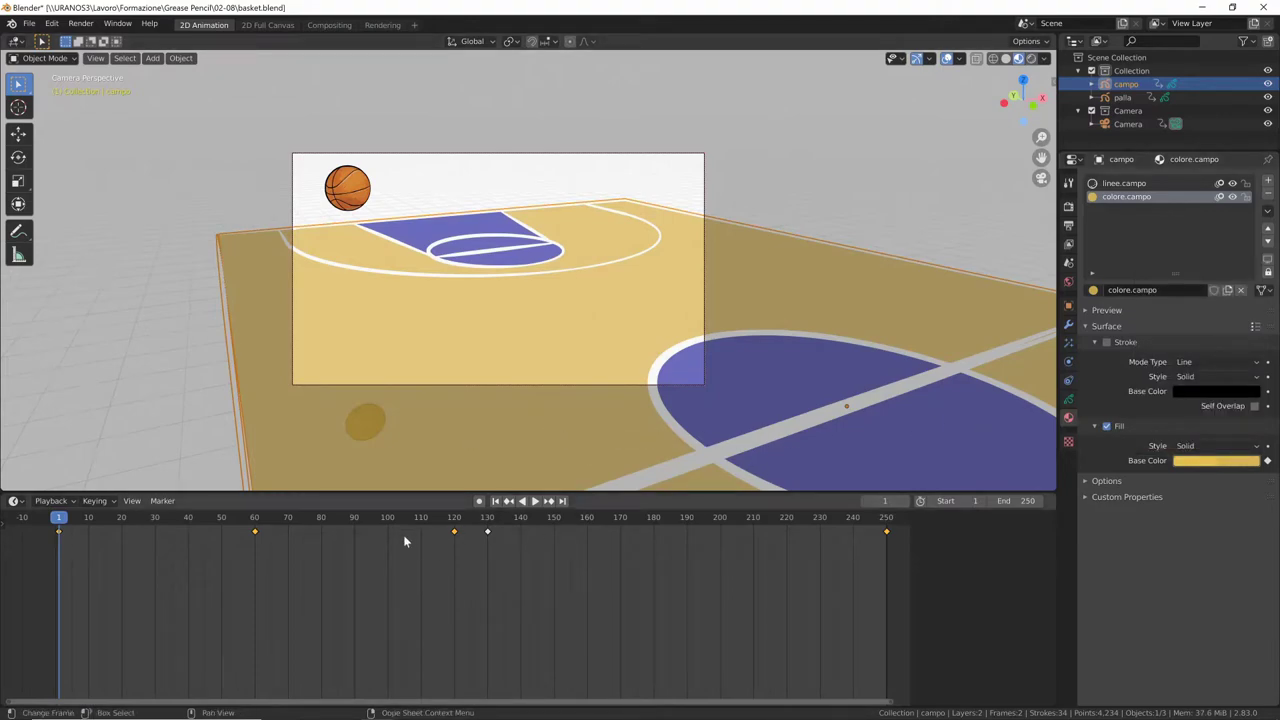
pyautogui.press('space')
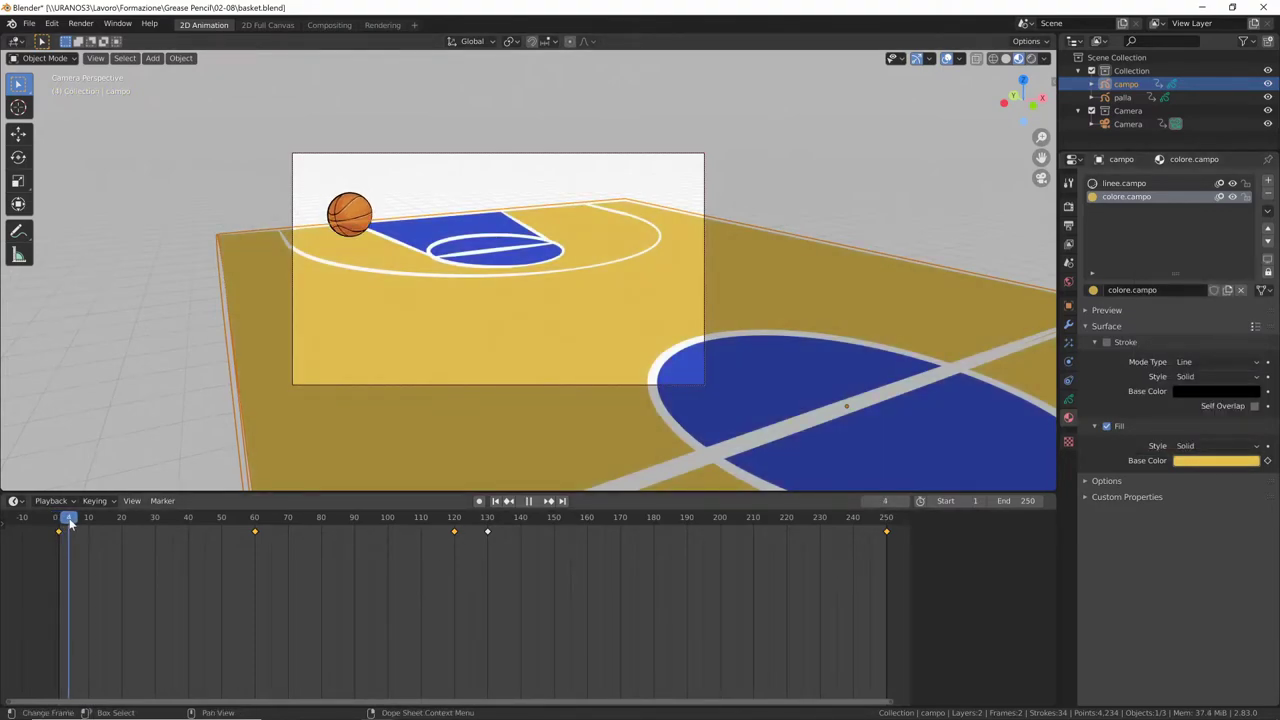
pyautogui.moveTo(65, 524)
pyautogui.mouseDown()
pyautogui.moveTo(404, 528)
pyautogui.moveTo(305, 545)
pyautogui.mouseUp()
pyautogui.moveTo(155, 548)
pyautogui.mouseDown()
pyautogui.moveTo(300, 549)
pyautogui.moveTo(234, 551)
pyautogui.moveTo(251, 563)
pyautogui.moveTo(277, 555)
pyautogui.mouseUp()
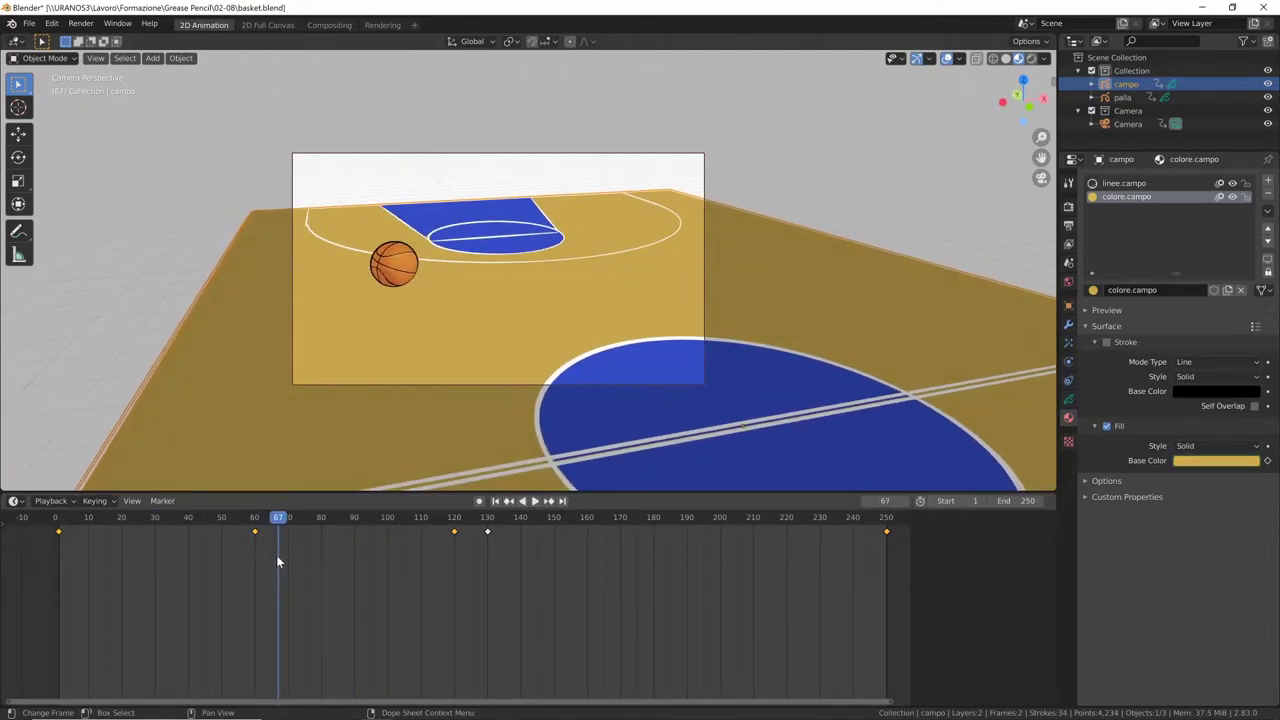
# Step: Clear the fill colour keyframes, reduce its alpha slightly again, and replay the animation to check
pyautogui.rightClick(1246, 467)
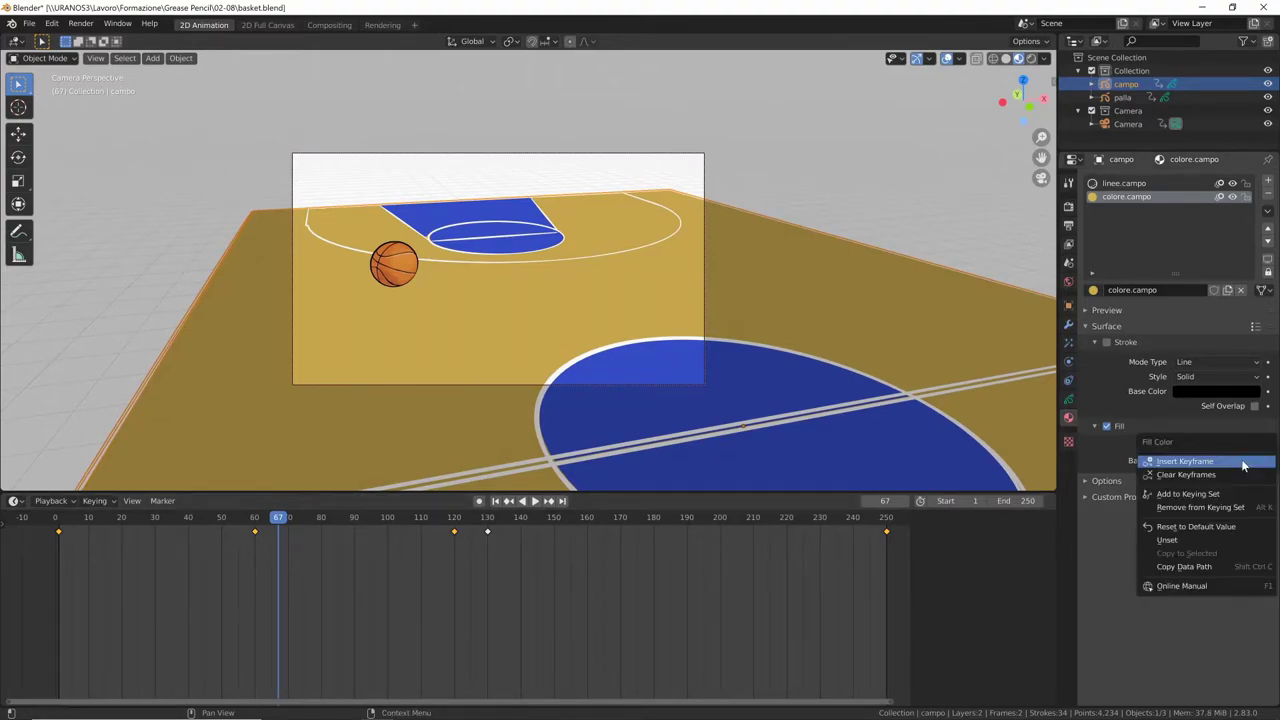
pyautogui.click(1219, 474)
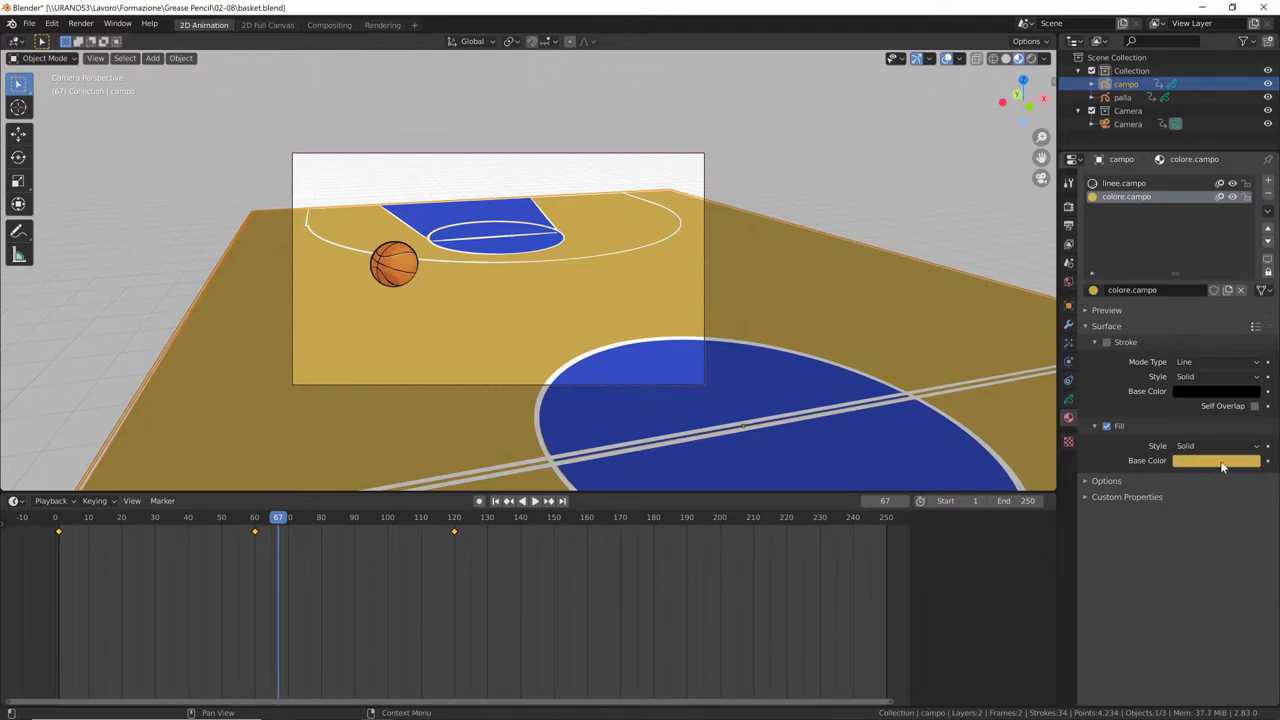
pyautogui.click(1205, 468)
pyautogui.moveTo(1226, 446); pyautogui.dragTo(1212, 446)
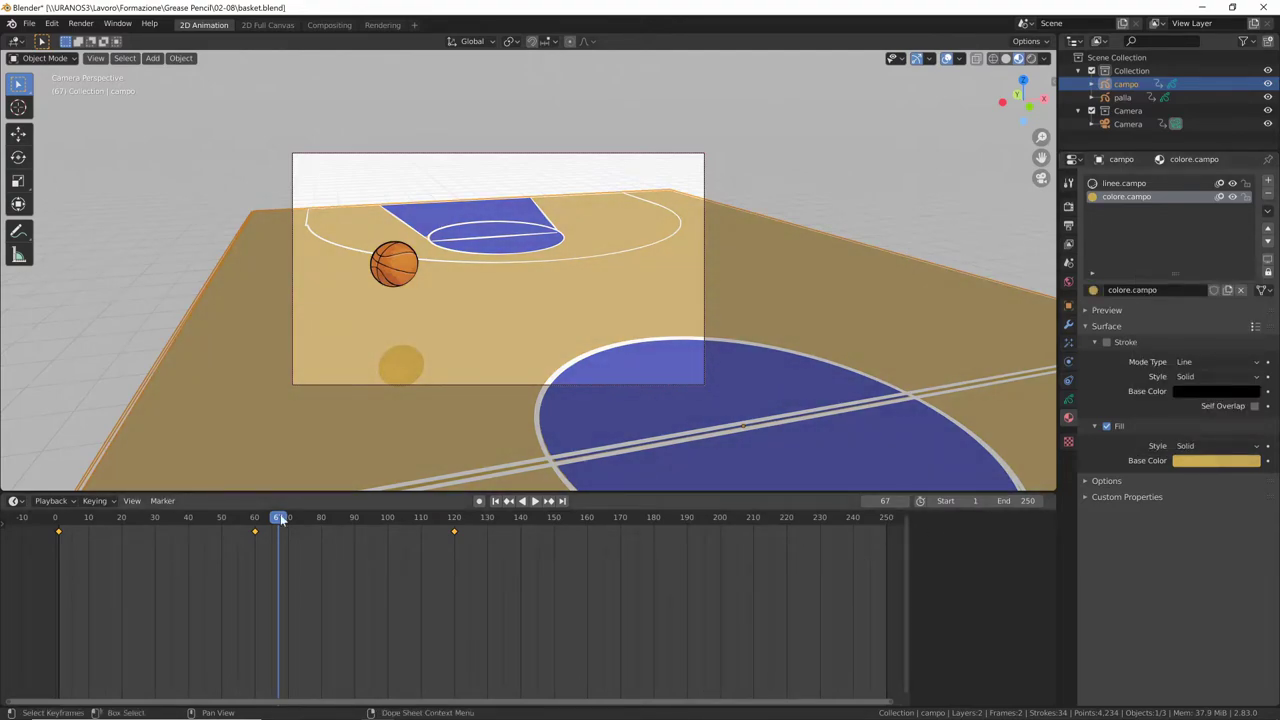
pyautogui.press('space')
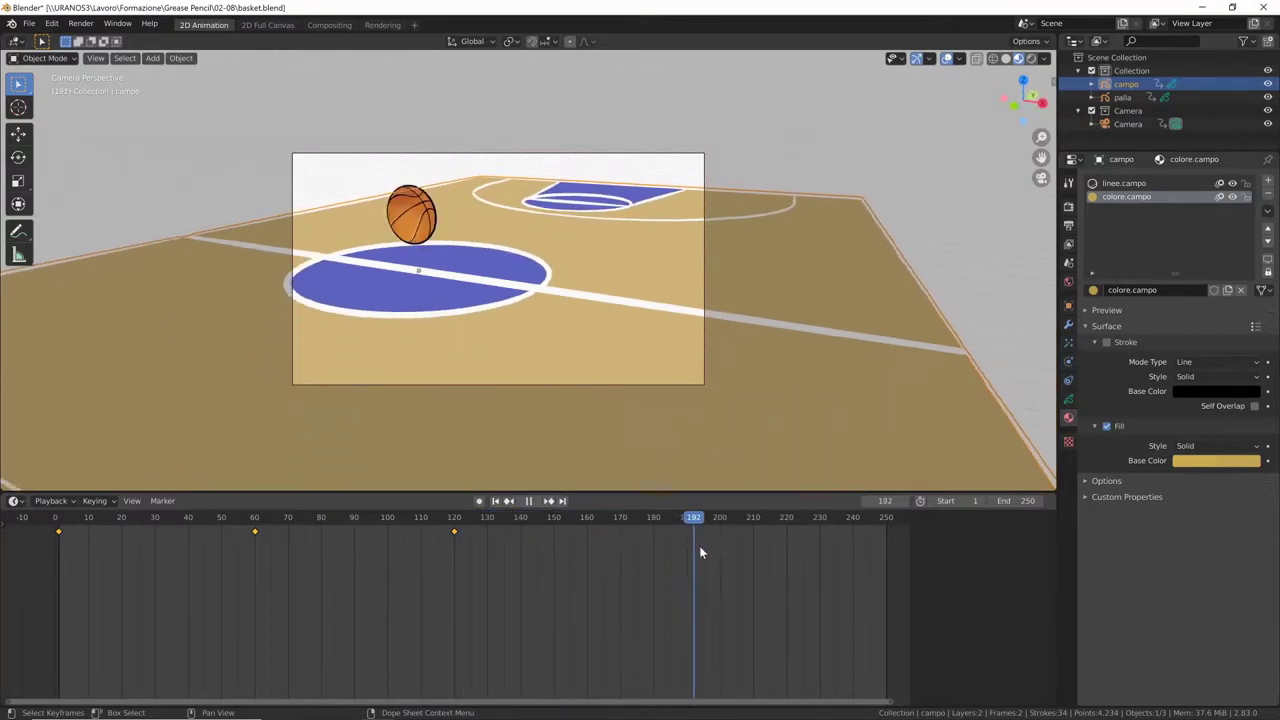
pyautogui.moveTo(699, 545)
pyautogui.mouseDown()
pyautogui.moveTo(250, 545)
pyautogui.moveTo(422, 548)
pyautogui.moveTo(508, 565)
pyautogui.moveTo(265, 540)
pyautogui.moveTo(122, 548)
pyautogui.moveTo(57, 526)
pyautogui.mouseUp()
# Step: Add an Array modifier to the ball object palla
pyautogui.click(350, 194)
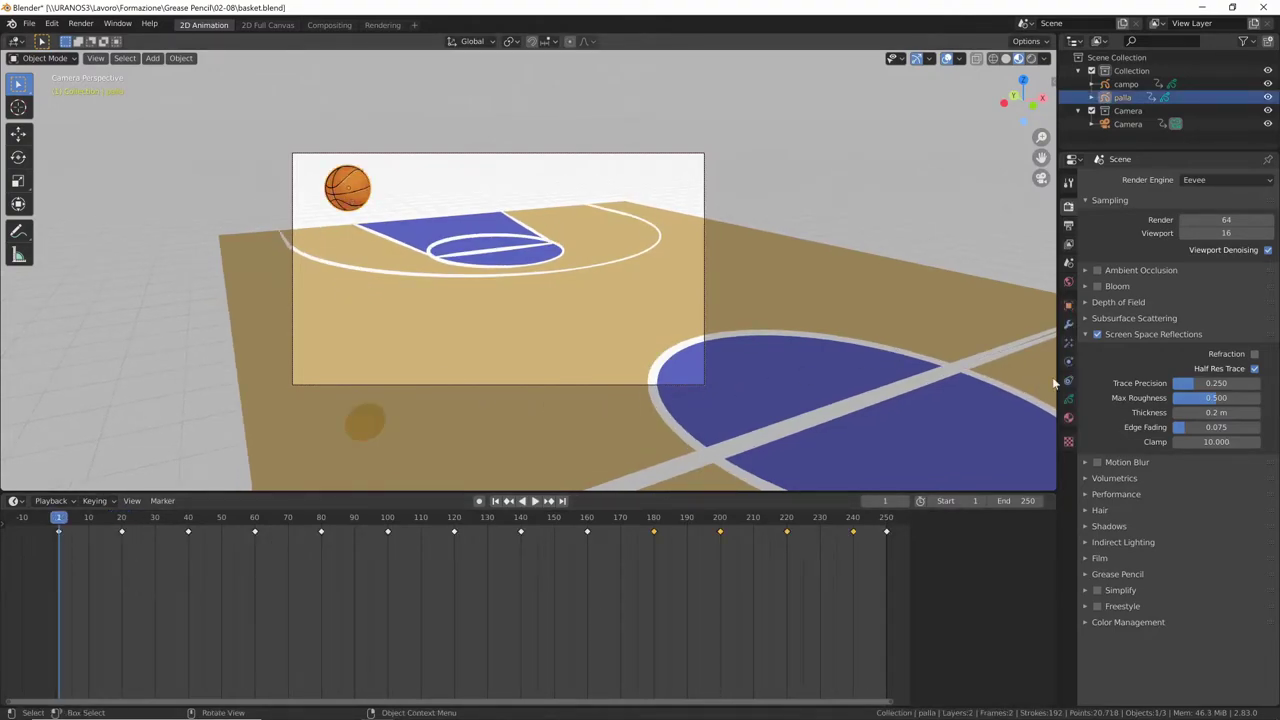
pyautogui.click(1068, 324)
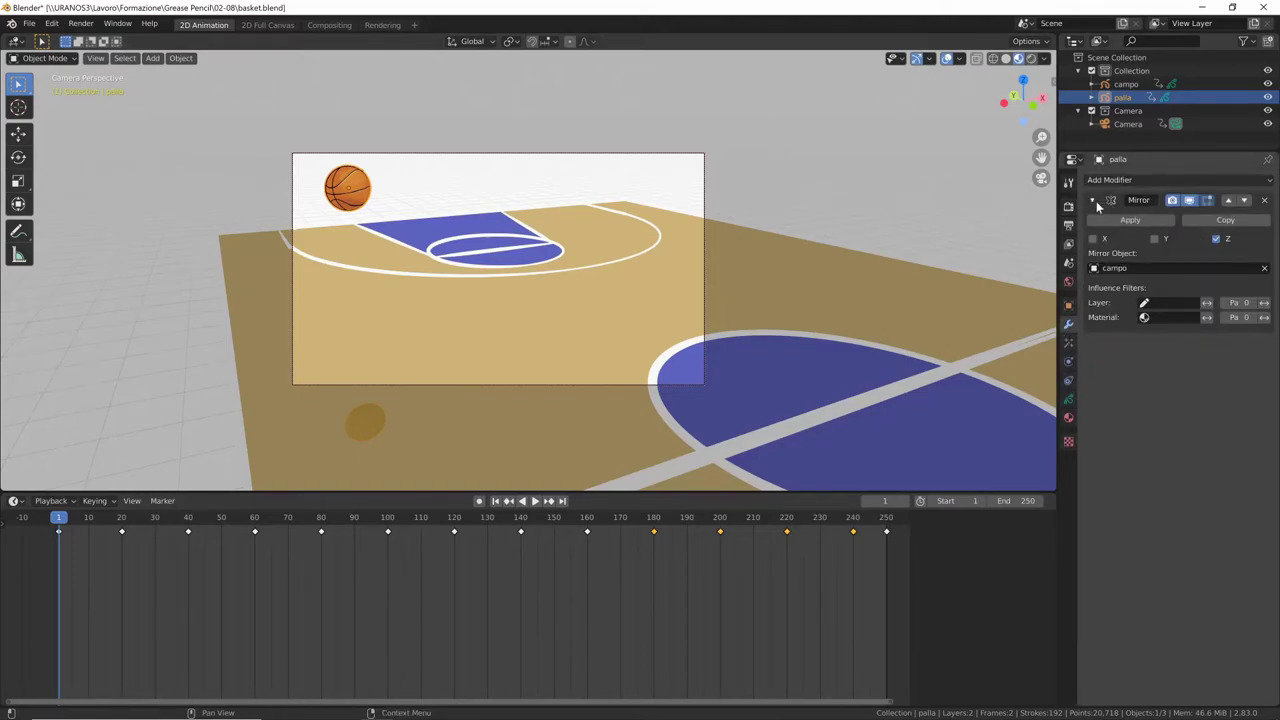
pyautogui.click(1180, 181)
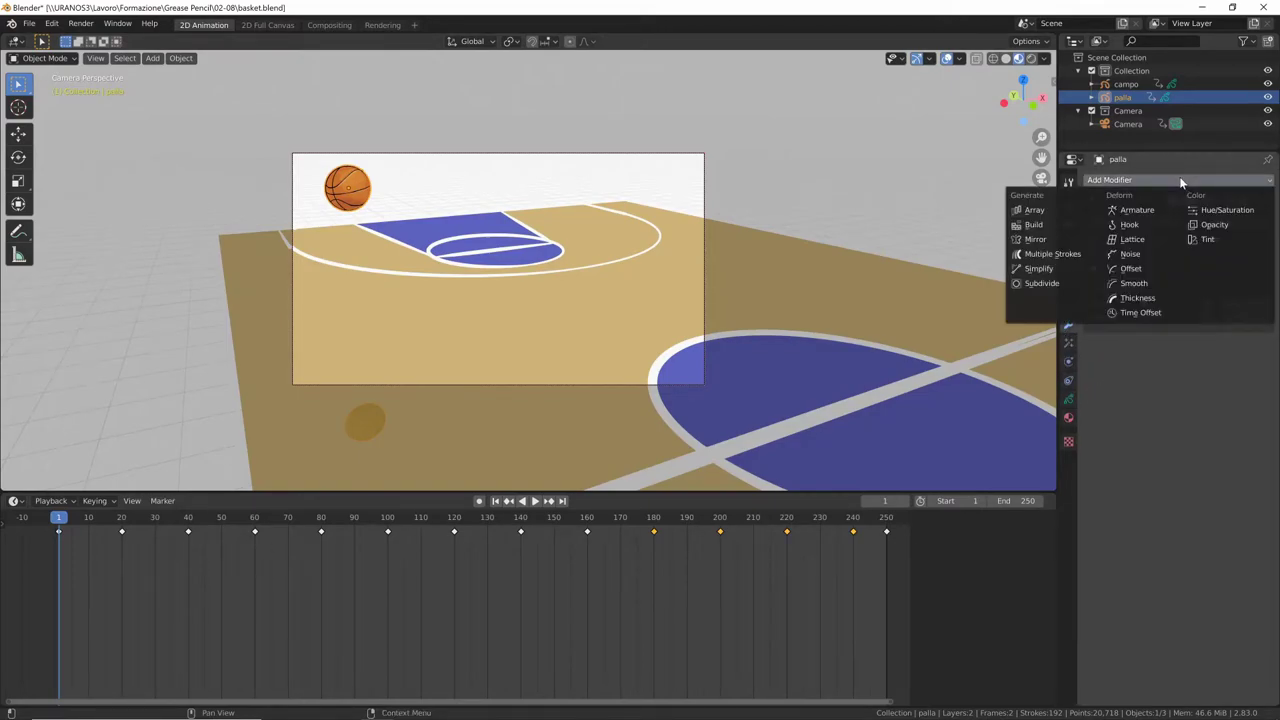
pyautogui.click(1057, 215)
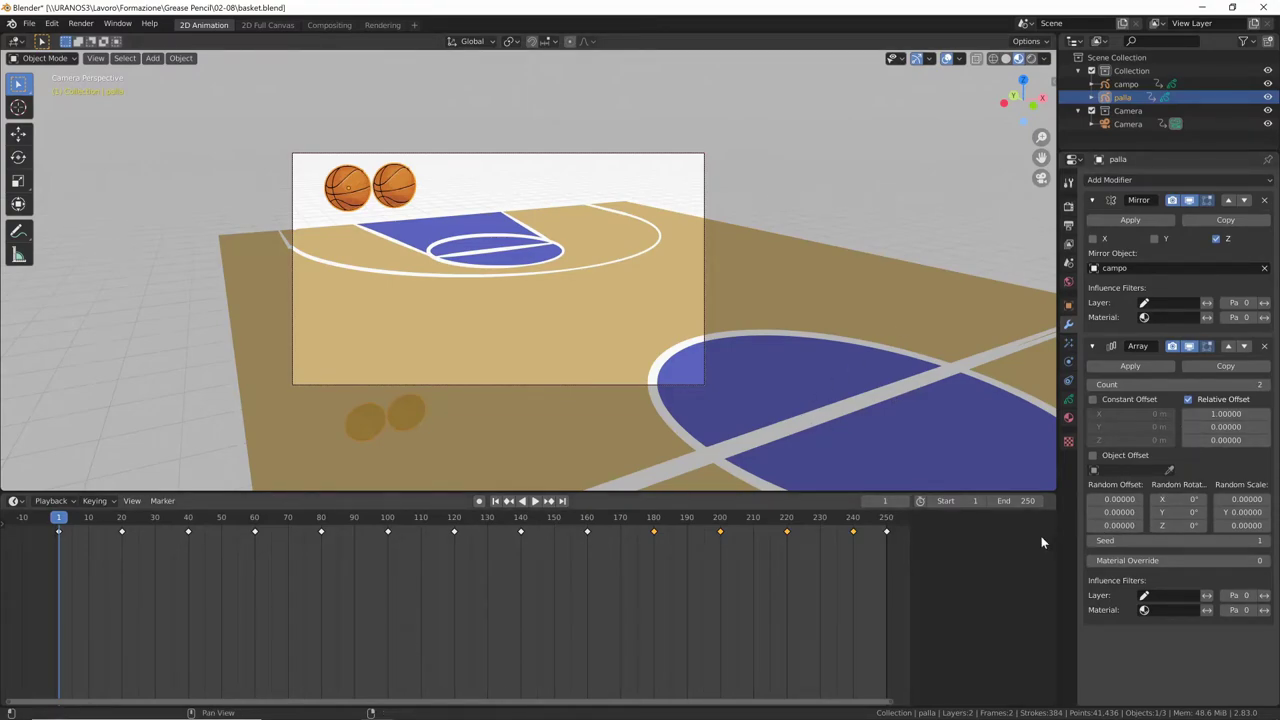
pyautogui.moveTo(60, 521)
pyautogui.mouseDown()
pyautogui.moveTo(117, 533)
pyautogui.moveTo(58, 537)
pyautogui.mouseUp()
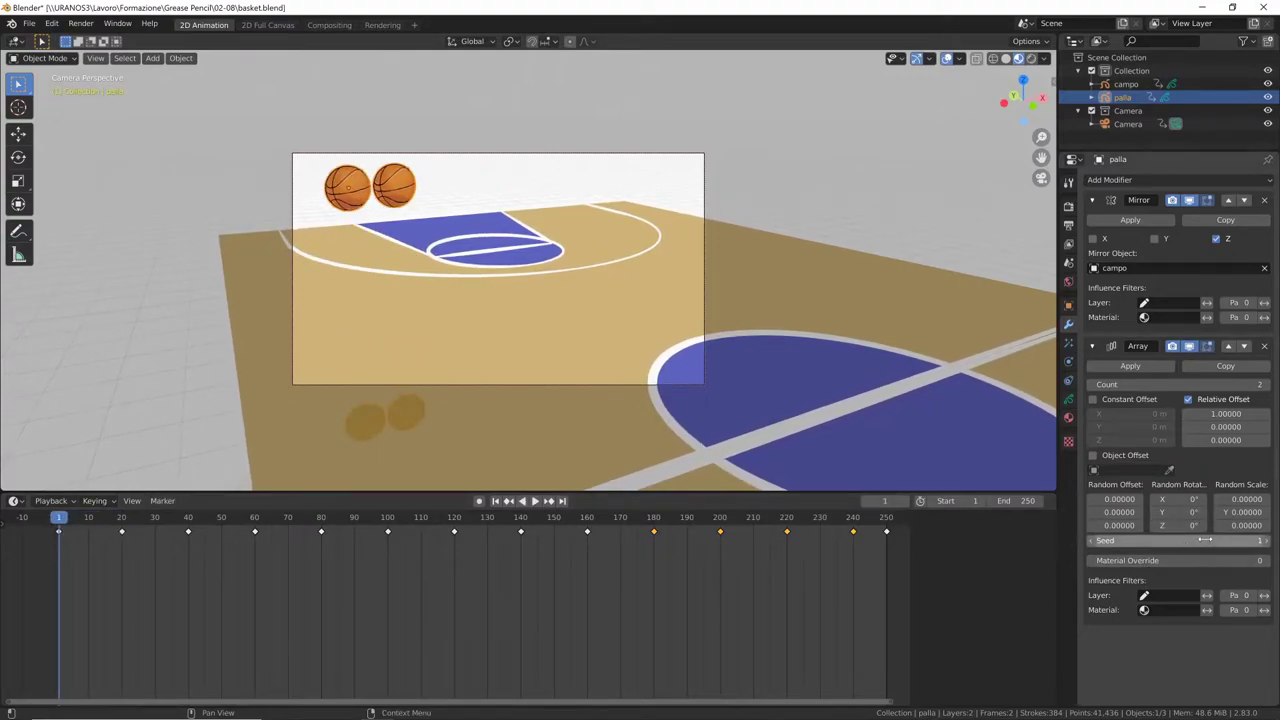
# Step: Set the array to 5 balls with a relative offset and random X and Y offsets
pyautogui.moveTo(1245, 385); pyautogui.dragTo(1240, 399)
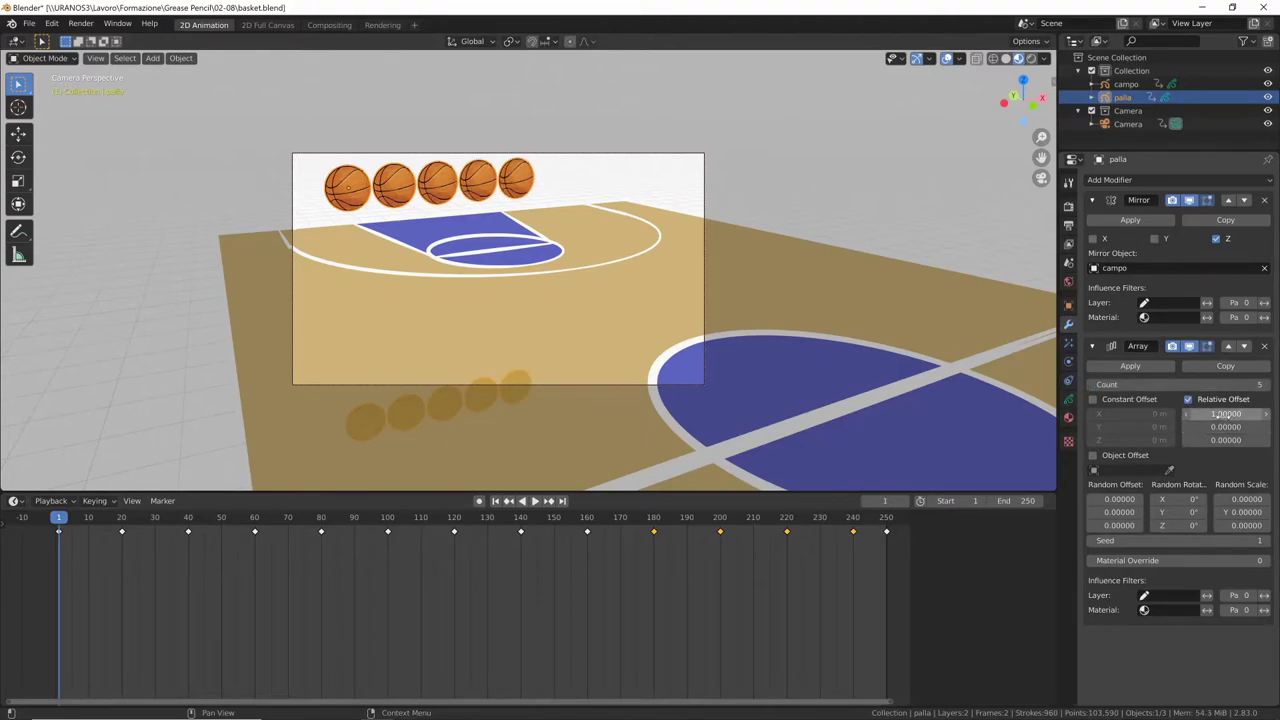
pyautogui.moveTo(1212, 427)
pyautogui.mouseDown()
pyautogui.moveTo(1185, 427)
pyautogui.moveTo(1242, 440)
pyautogui.moveTo(1226, 440)
pyautogui.mouseUp()
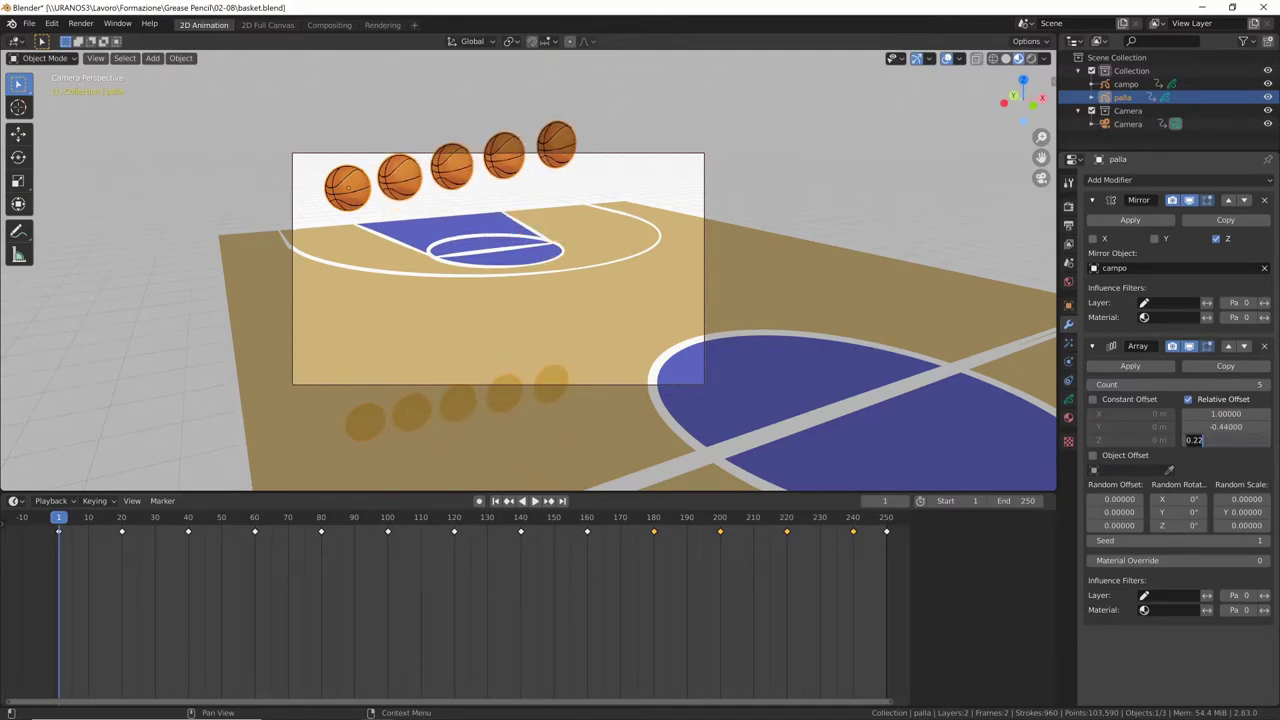
pyautogui.press('Return')
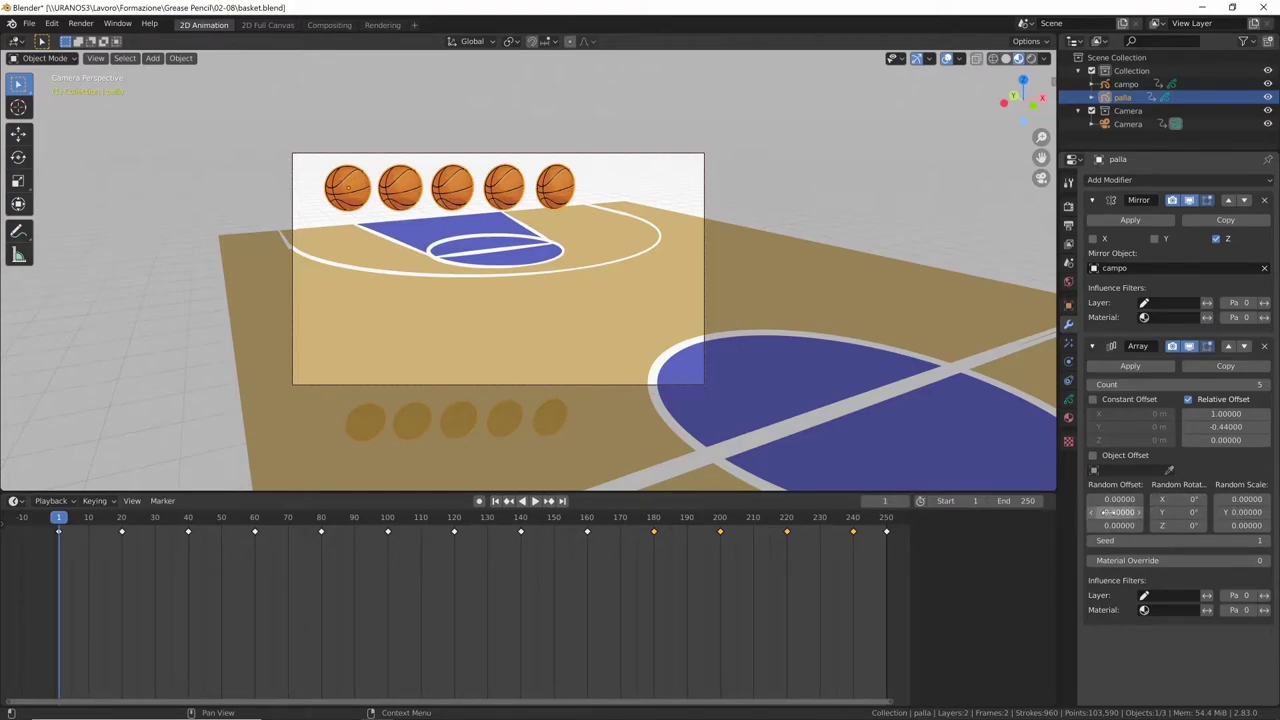
pyautogui.moveTo(1108, 512); pyautogui.dragTo(1135, 499)
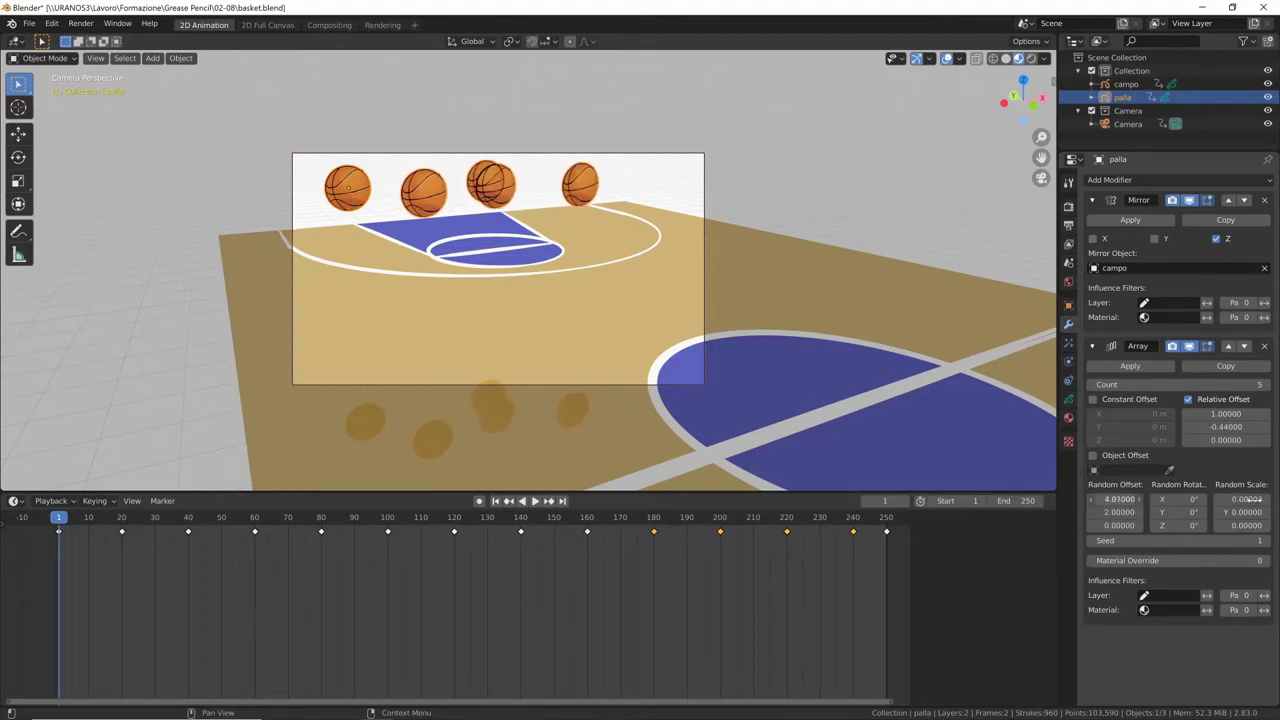
pyautogui.moveTo(1252, 499); pyautogui.dragTo(1226, 499)
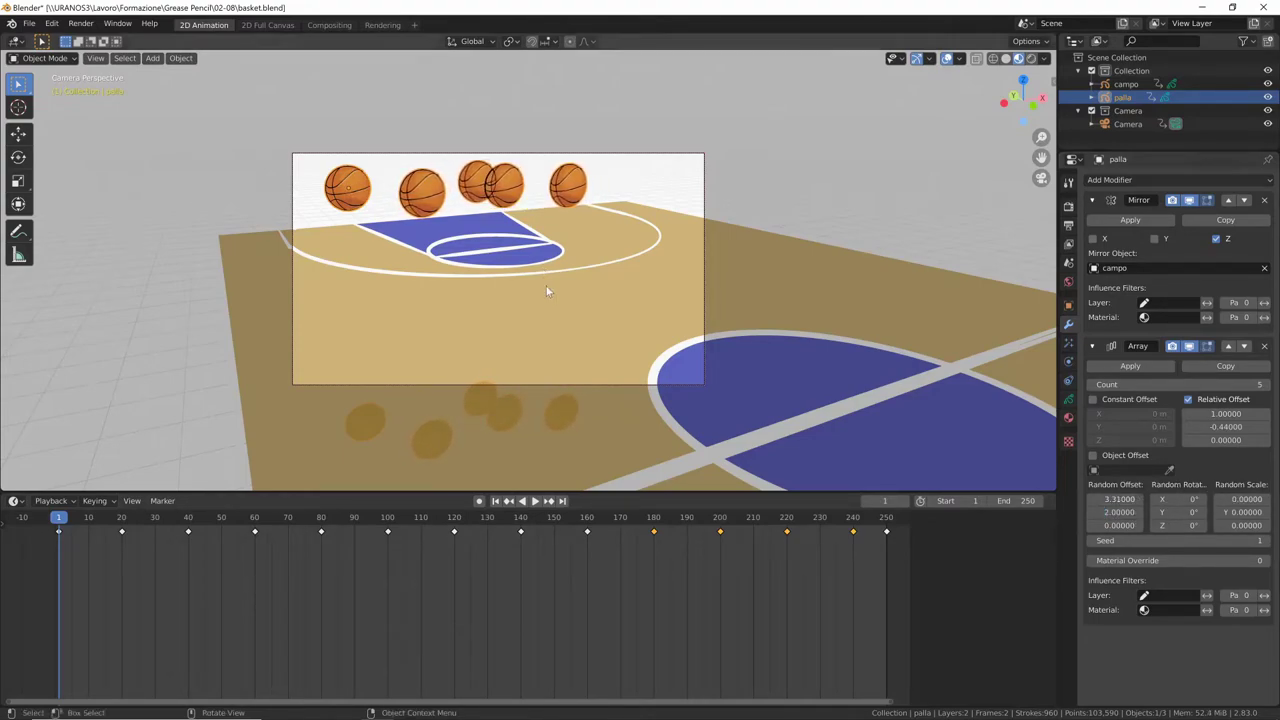
pyautogui.moveTo(708, 378)
pyautogui.mouseDown(button='middle')
pyautogui.moveTo(751, 321)
pyautogui.moveTo(770, 377)
pyautogui.moveTo(752, 363)
pyautogui.mouseUp(button='middle')
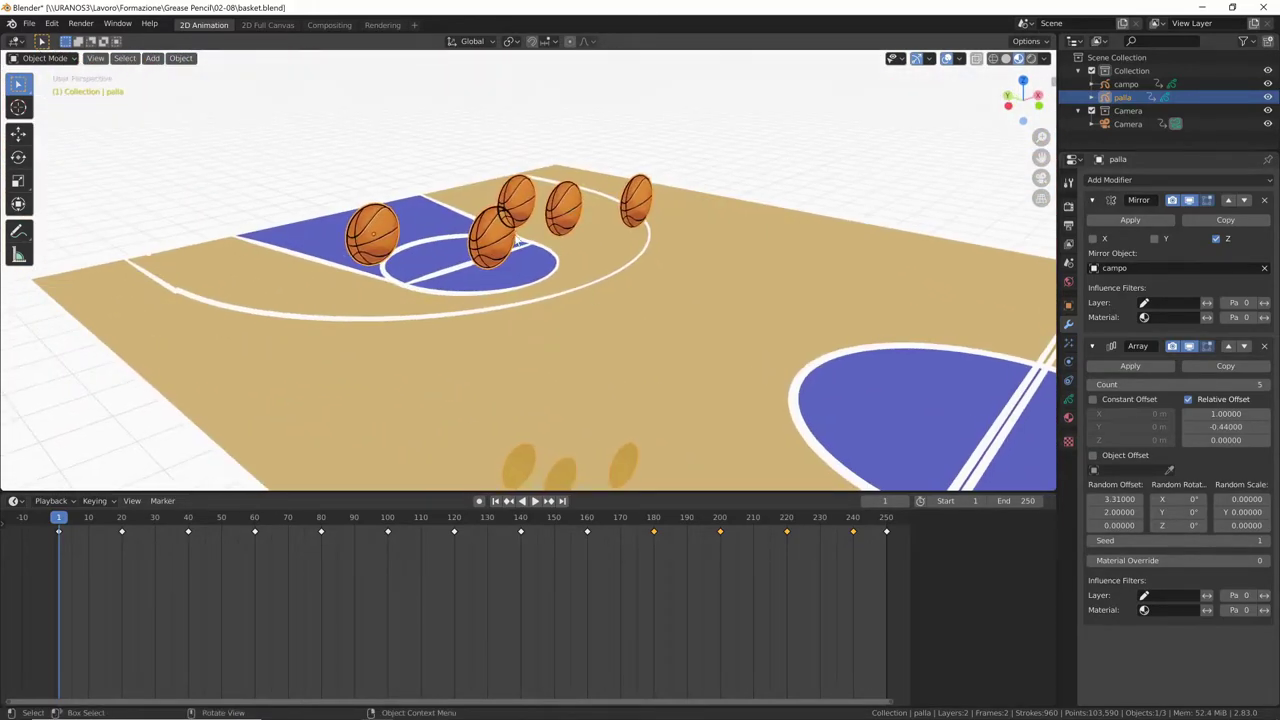
# Step: Set the ball's Stroke Depth Order to 3D Location and return to camera view
pyautogui.click(1067, 400)
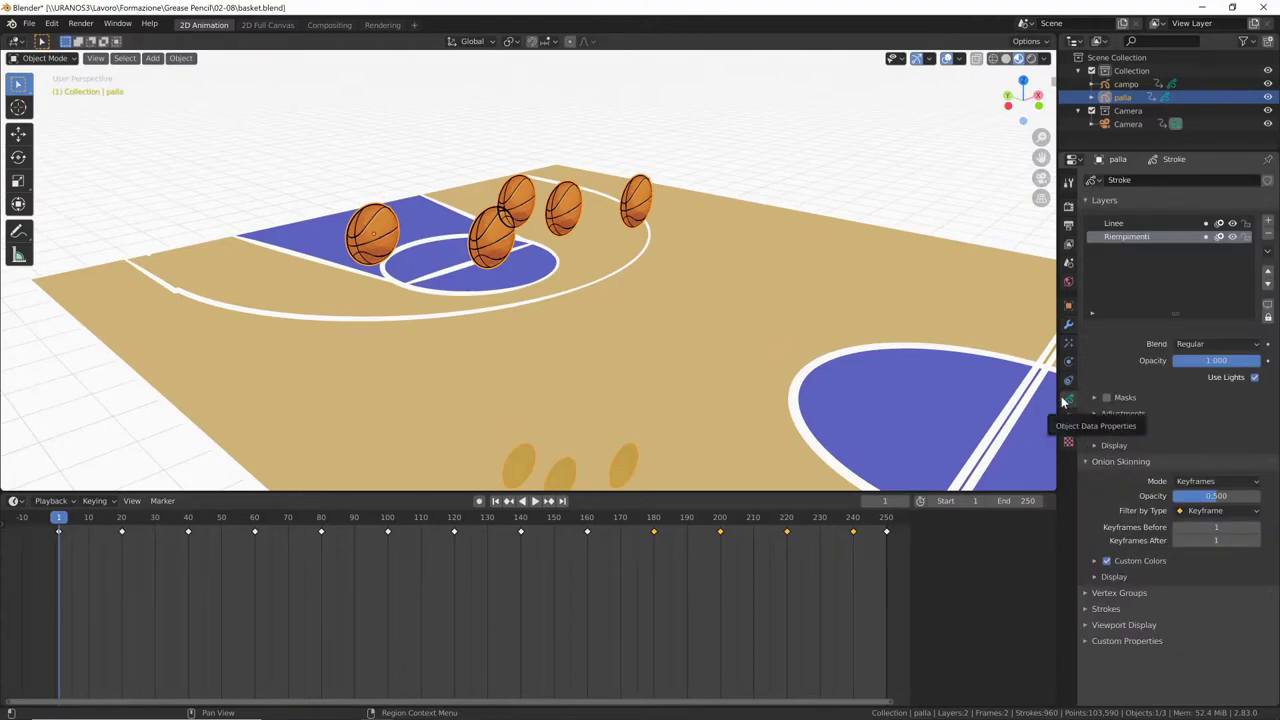
pyautogui.click(1113, 607)
pyautogui.click(1215, 628)
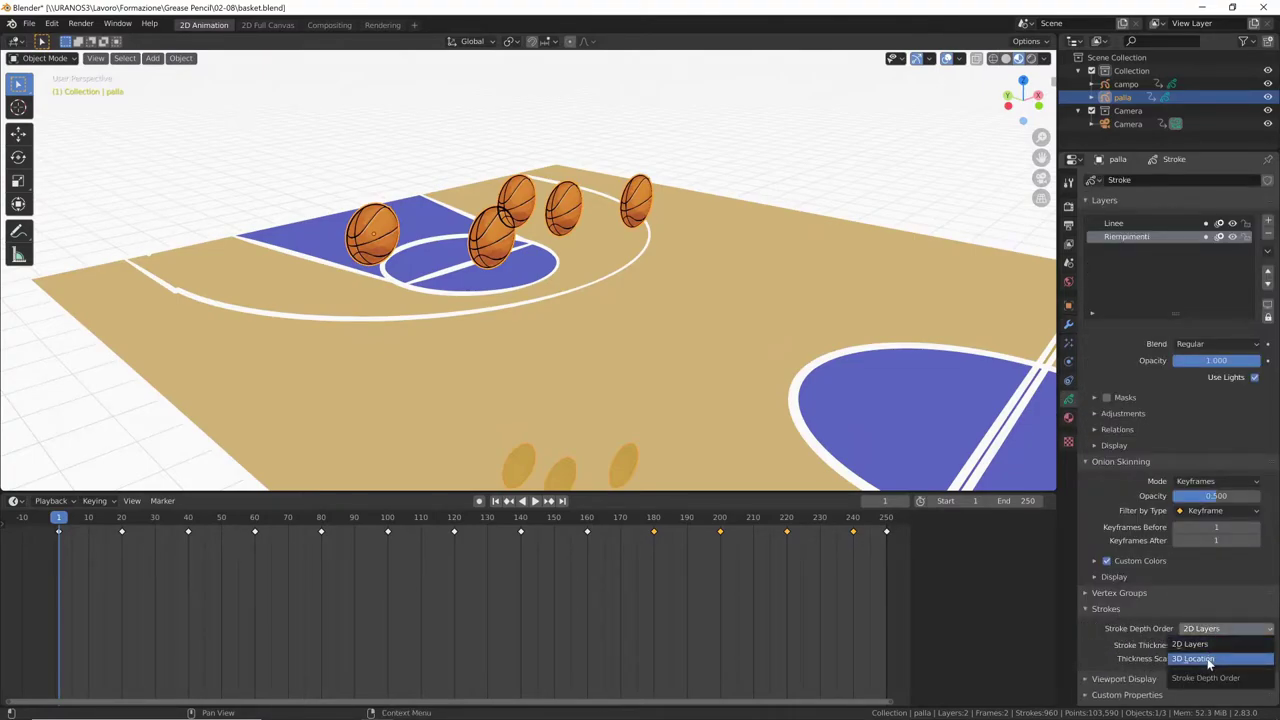
pyautogui.click(1208, 660)
pyautogui.press('KP_0')
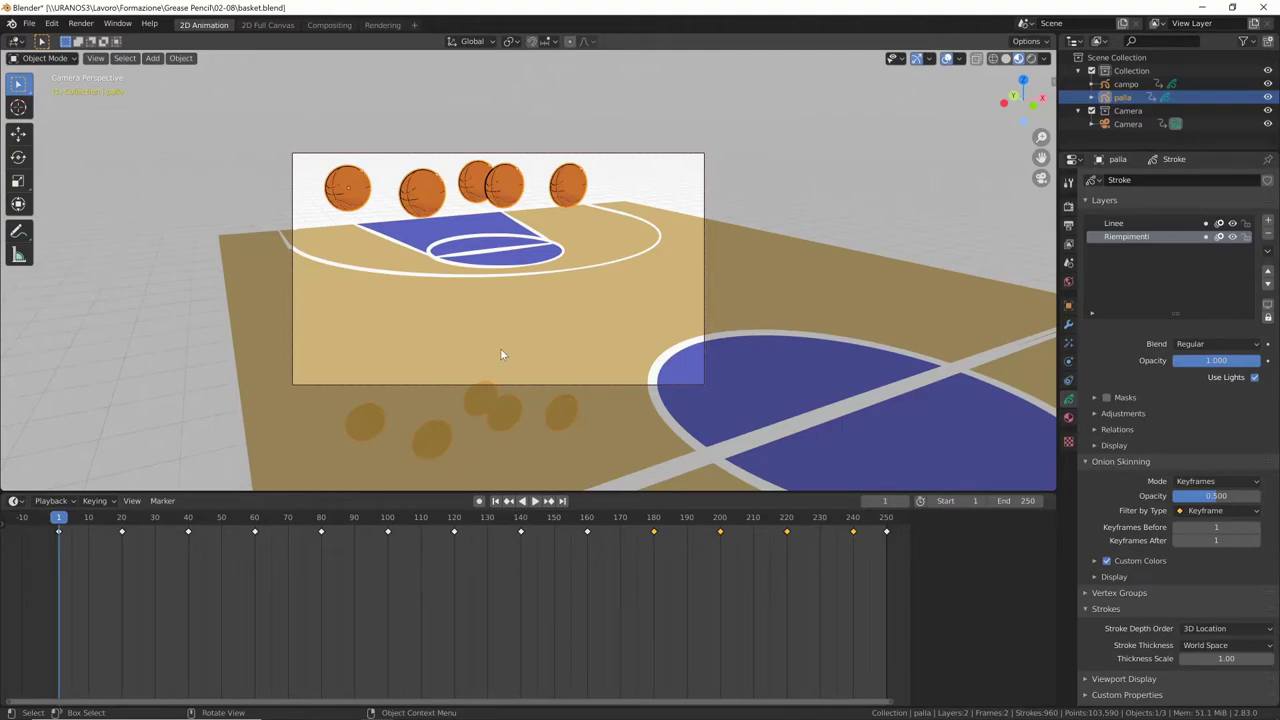
# Step: Leave camera view, isolate the ball in Local View, and view it from the front
pyautogui.press('KP_0')
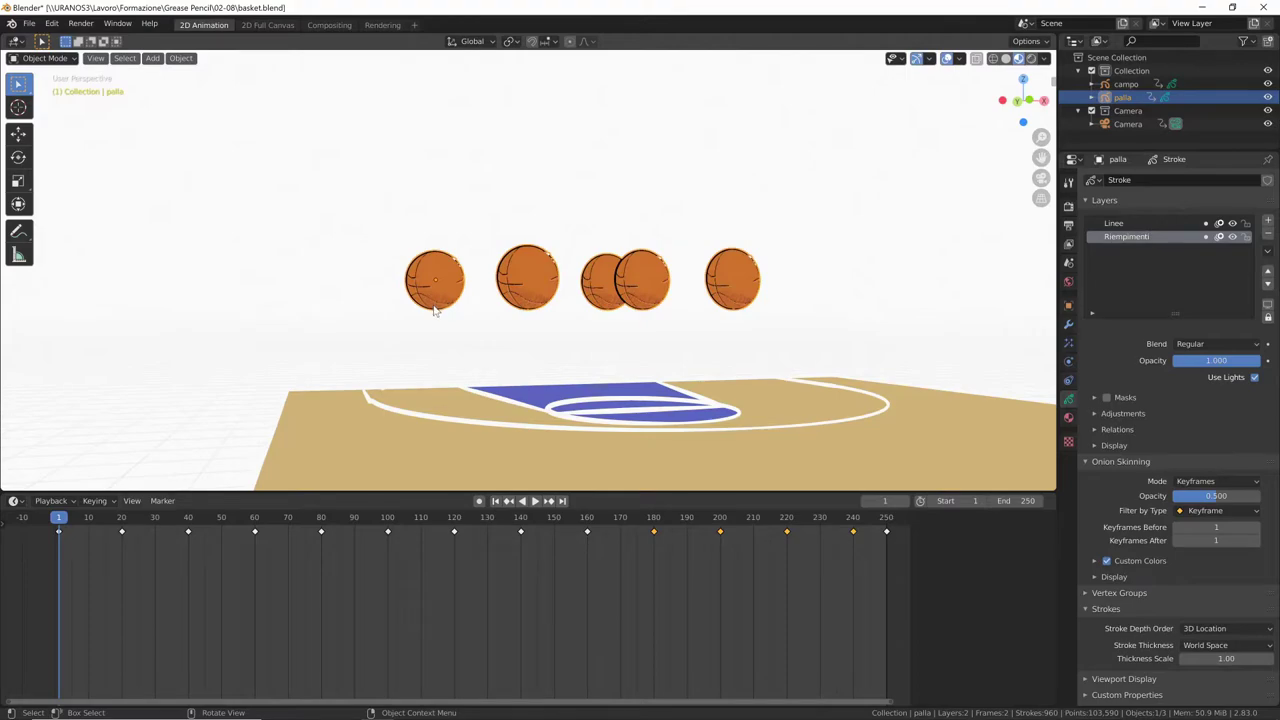
pyautogui.press('KP_Divide')
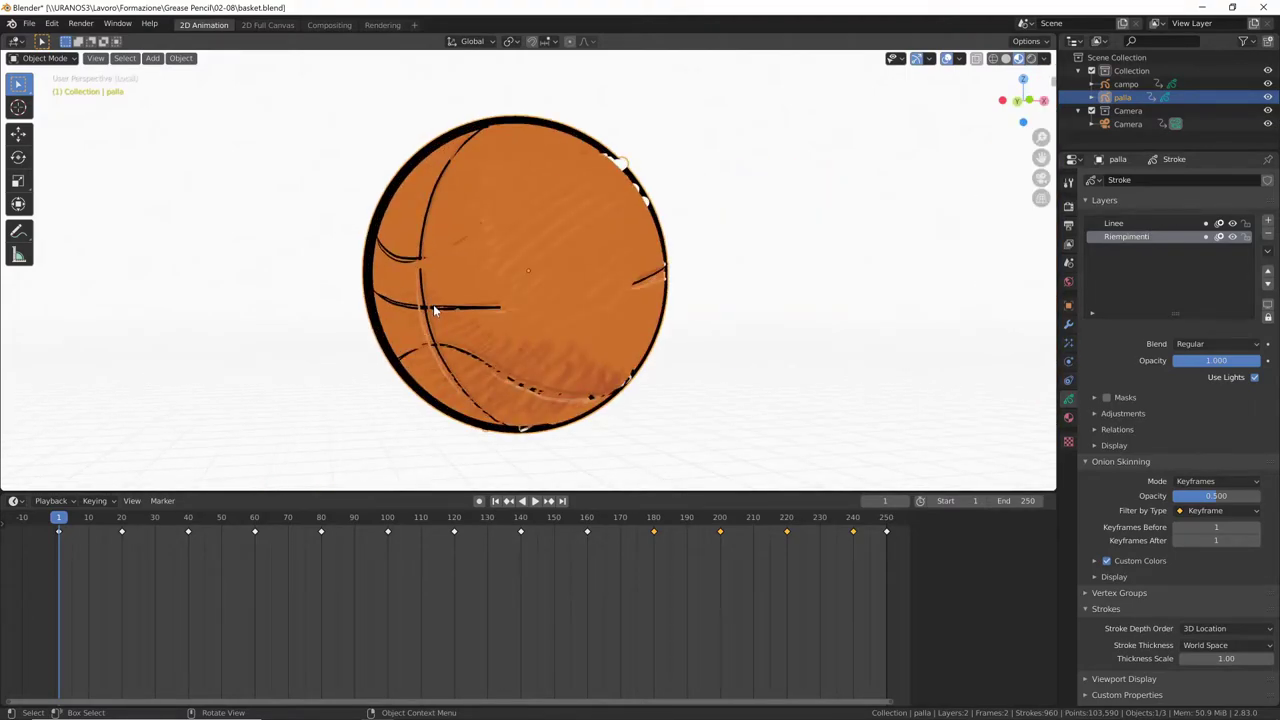
pyautogui.press('KP_1')
# Step: Enter stroke Edit Mode on the ball and make Riempimenti the active layer, checking Linee visibility
pyautogui.hotkey('ctrl', 'Tab')
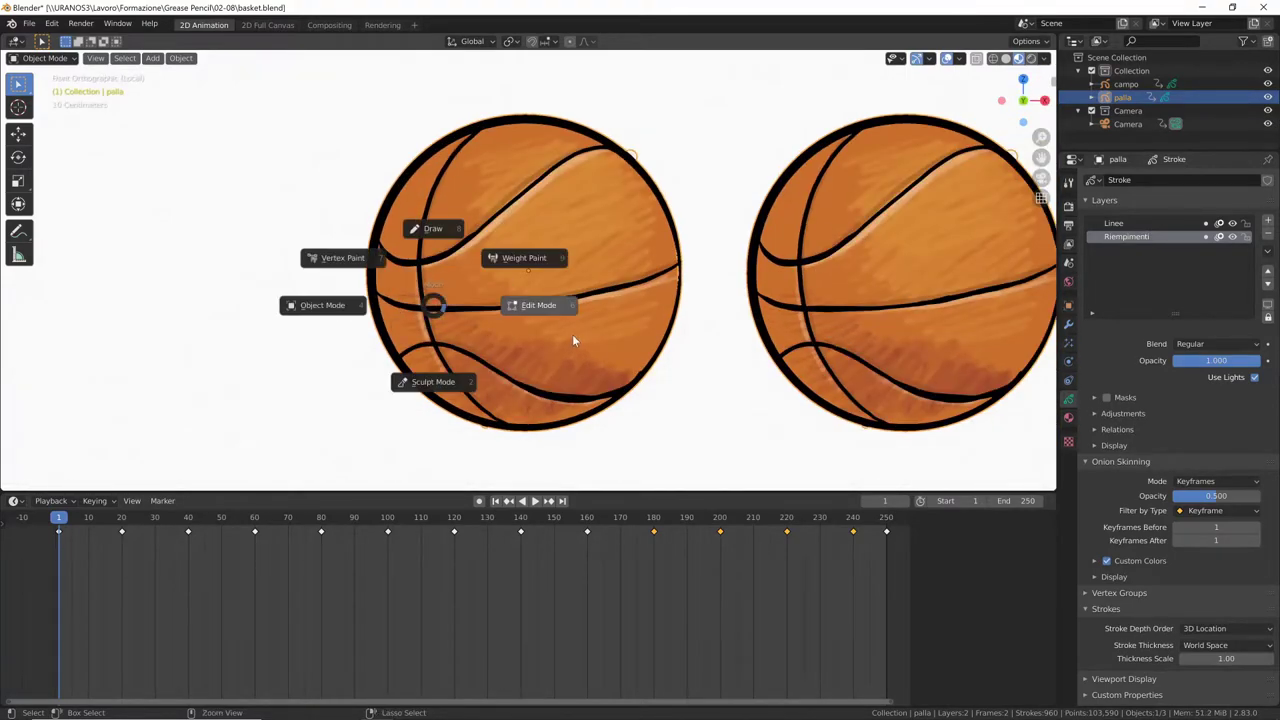
pyautogui.click(516, 304)
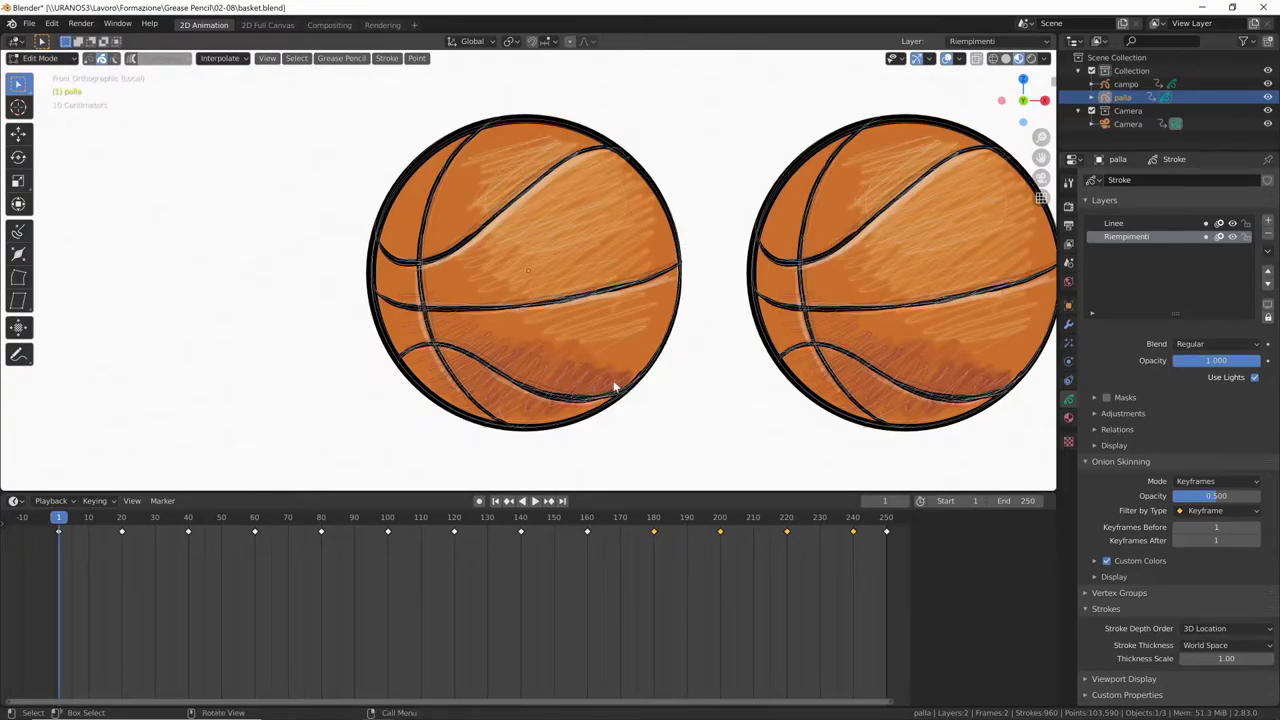
pyautogui.moveTo(614, 387); pyautogui.dragTo(813, 344, button='middle')
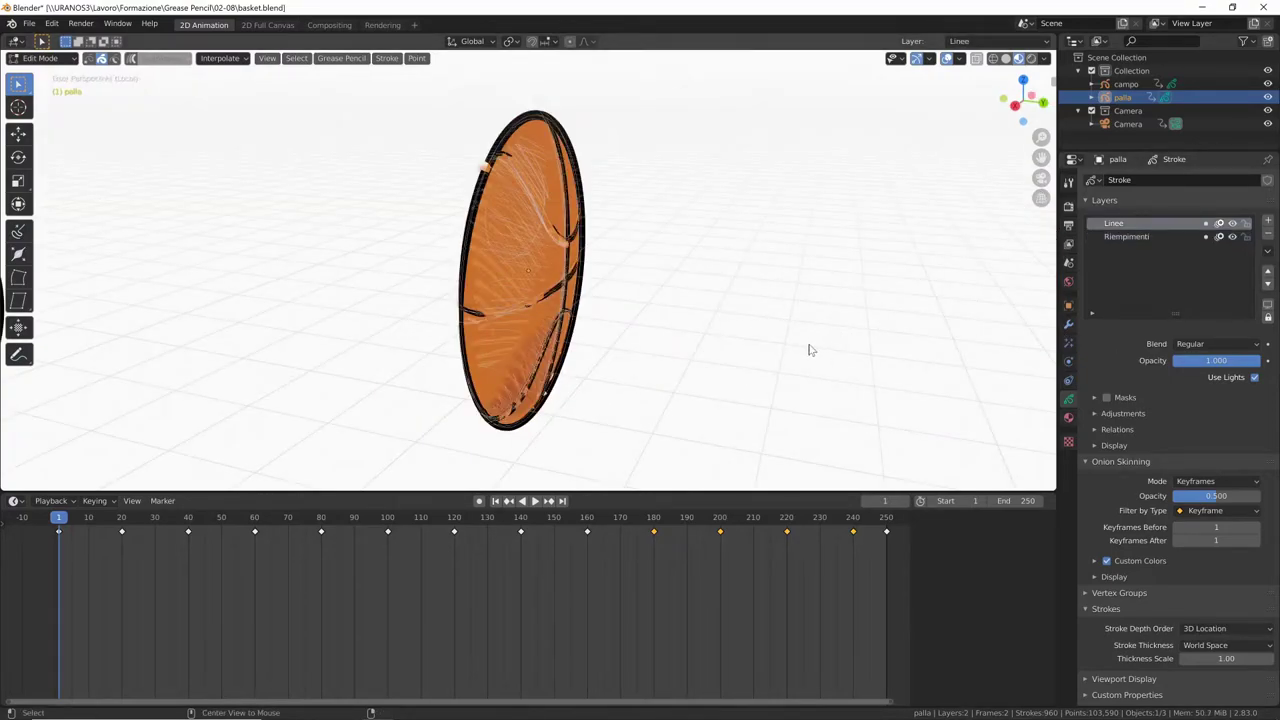
pyautogui.click(1161, 237)
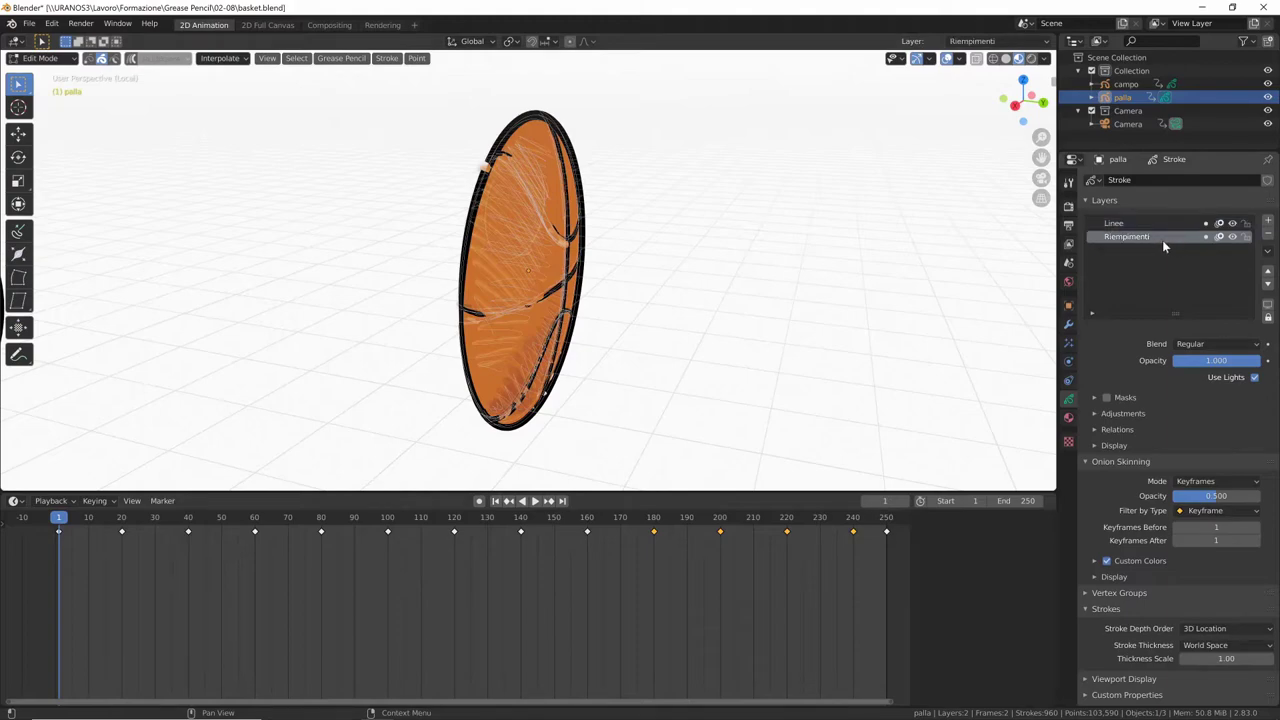
pyautogui.click(1232, 223)
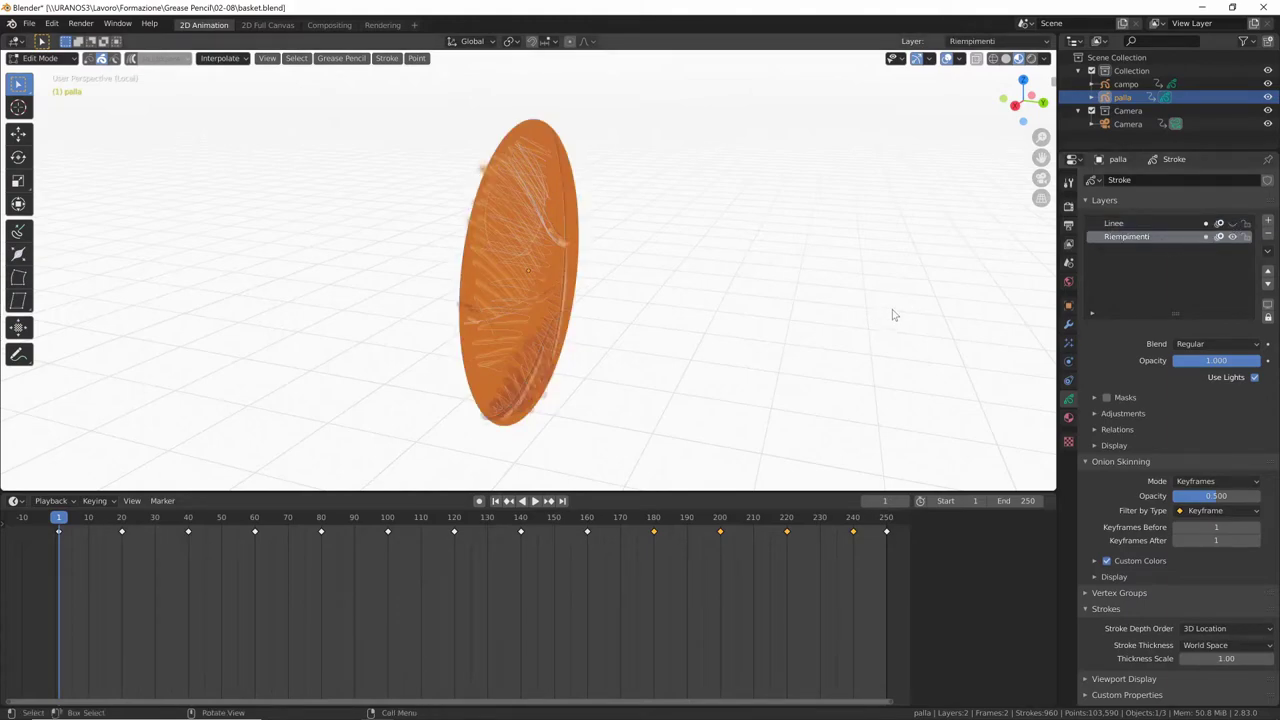
pyautogui.click(1232, 223)
# Step: Scale the Riempimenti fill strokes and shift them along a single axis
pyautogui.press('s')
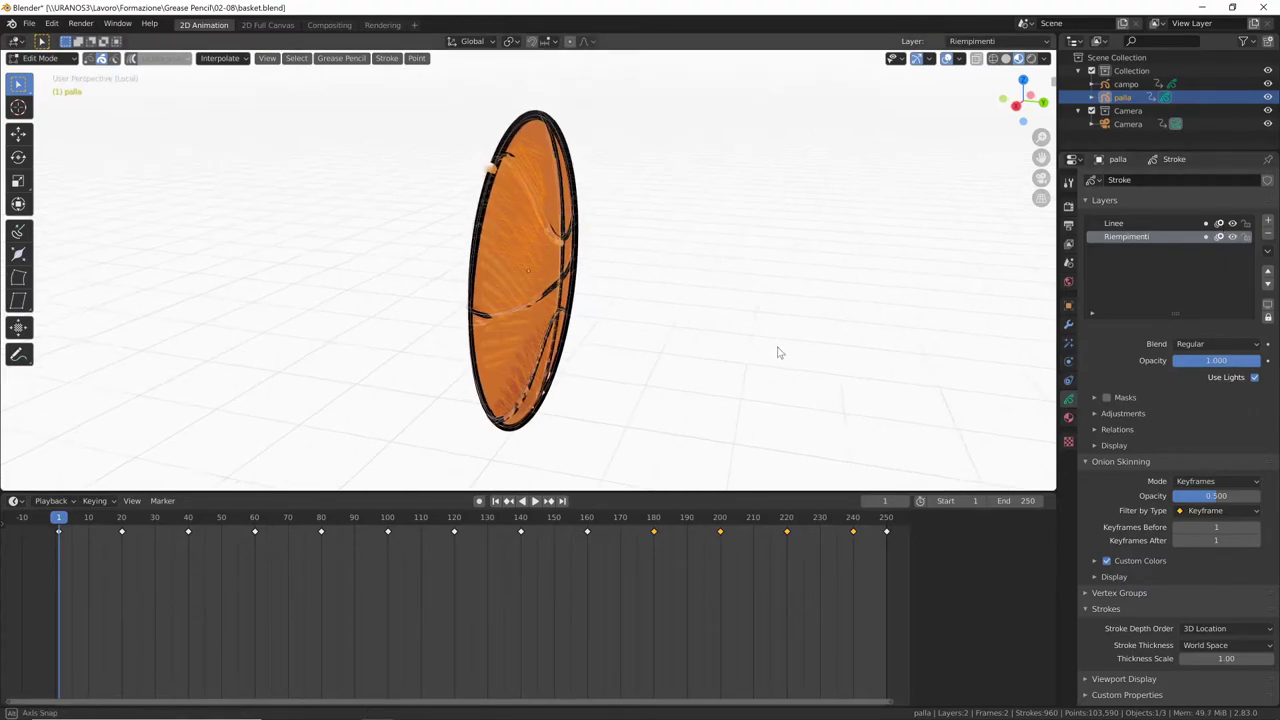
pyautogui.click(858, 336)
pyautogui.press('g')
pyautogui.press('x')
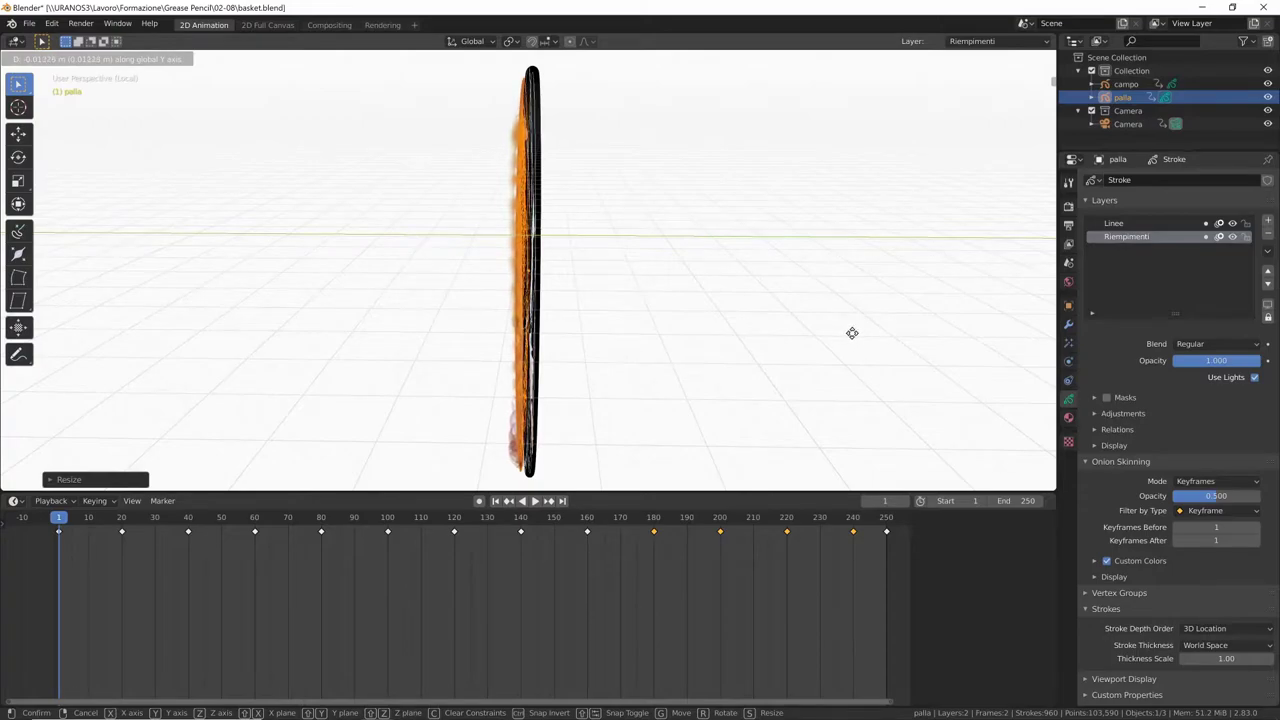
pyautogui.click(852, 332)
pyautogui.moveTo(852, 332)
pyautogui.mouseDown(button='middle')
pyautogui.moveTo(700, 349)
pyautogui.moveTo(723, 323)
pyautogui.moveTo(920, 337)
pyautogui.moveTo(818, 338)
pyautogui.moveTo(966, 297)
pyautogui.mouseUp(button='middle')
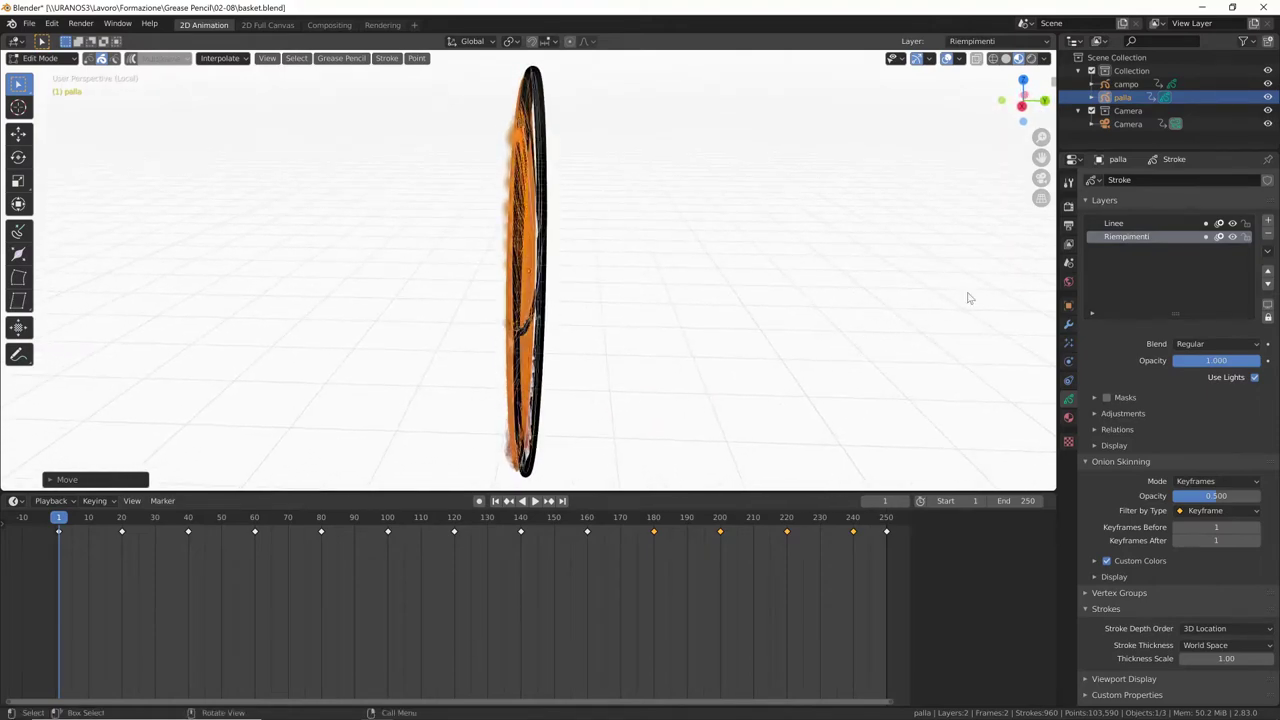
# Step: Make Linee the active layer, deselect all, and toggle Riempimenti to check the offset
pyautogui.click(1113, 223)
pyautogui.moveTo(910, 332); pyautogui.dragTo(876, 335, button='middle')
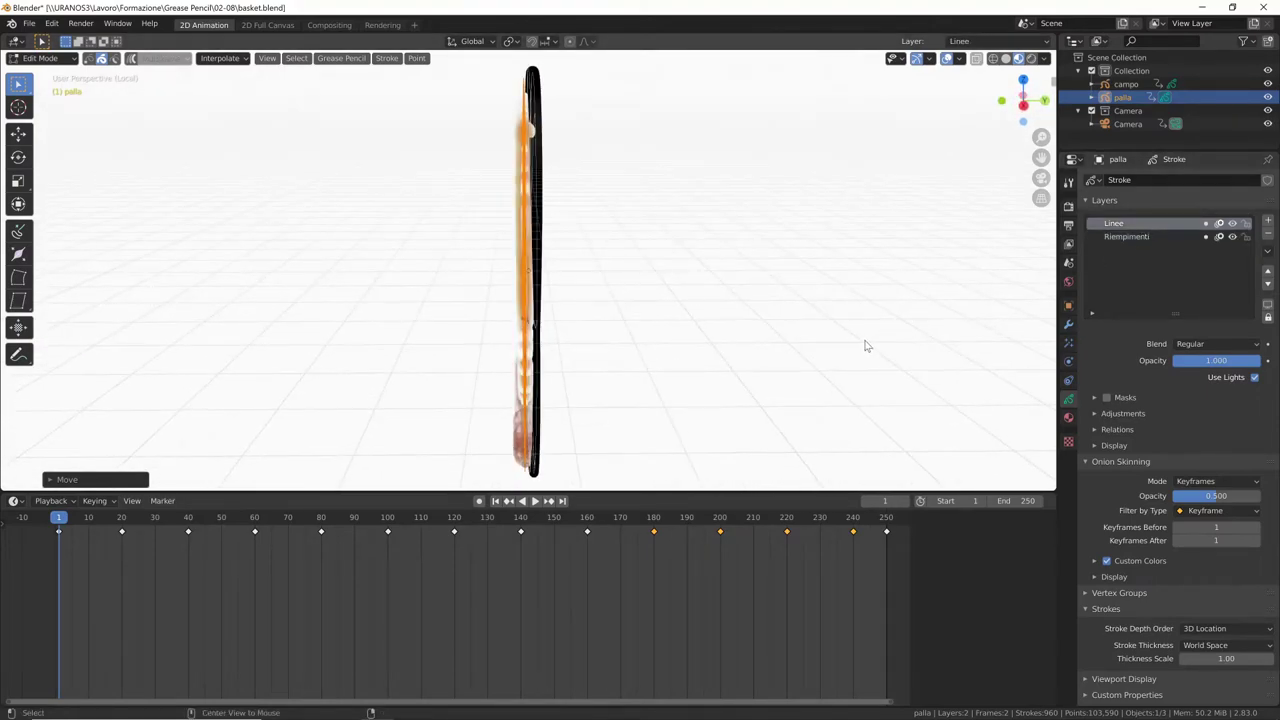
pyautogui.hotkey('alt', 'a')
pyautogui.moveTo(938, 362); pyautogui.dragTo(836, 361, button='middle')
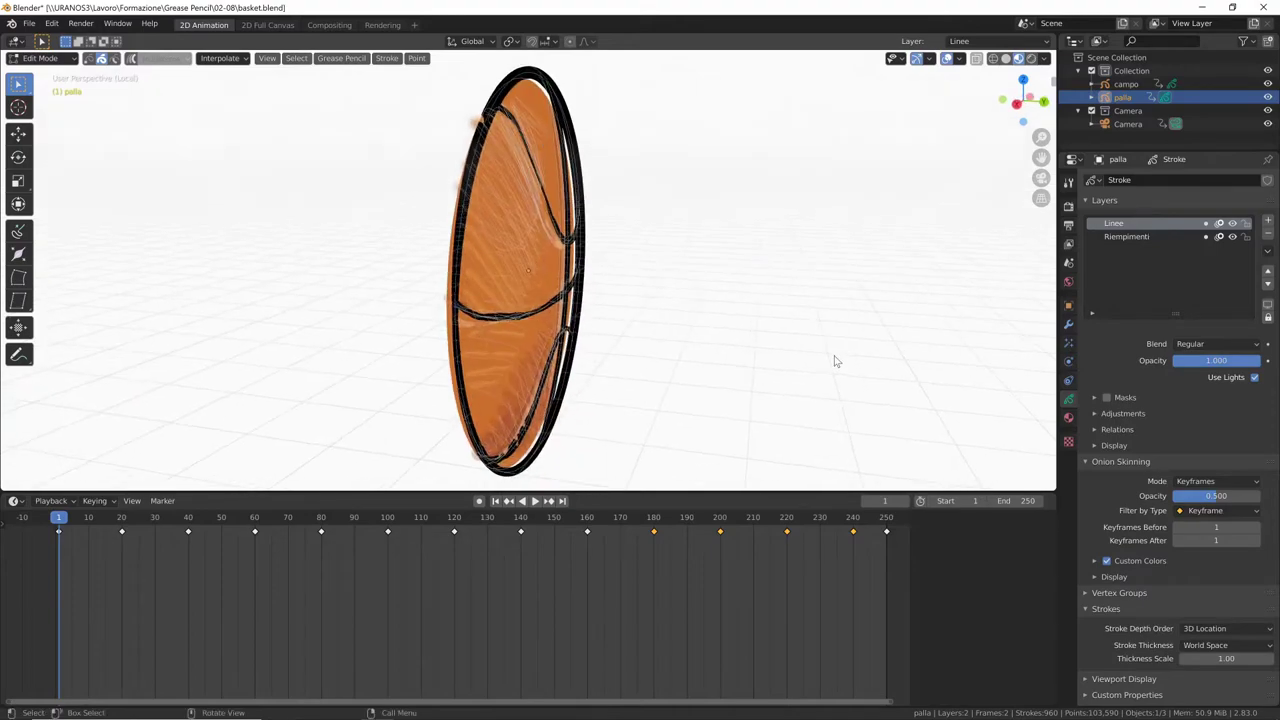
pyautogui.click(1233, 237)
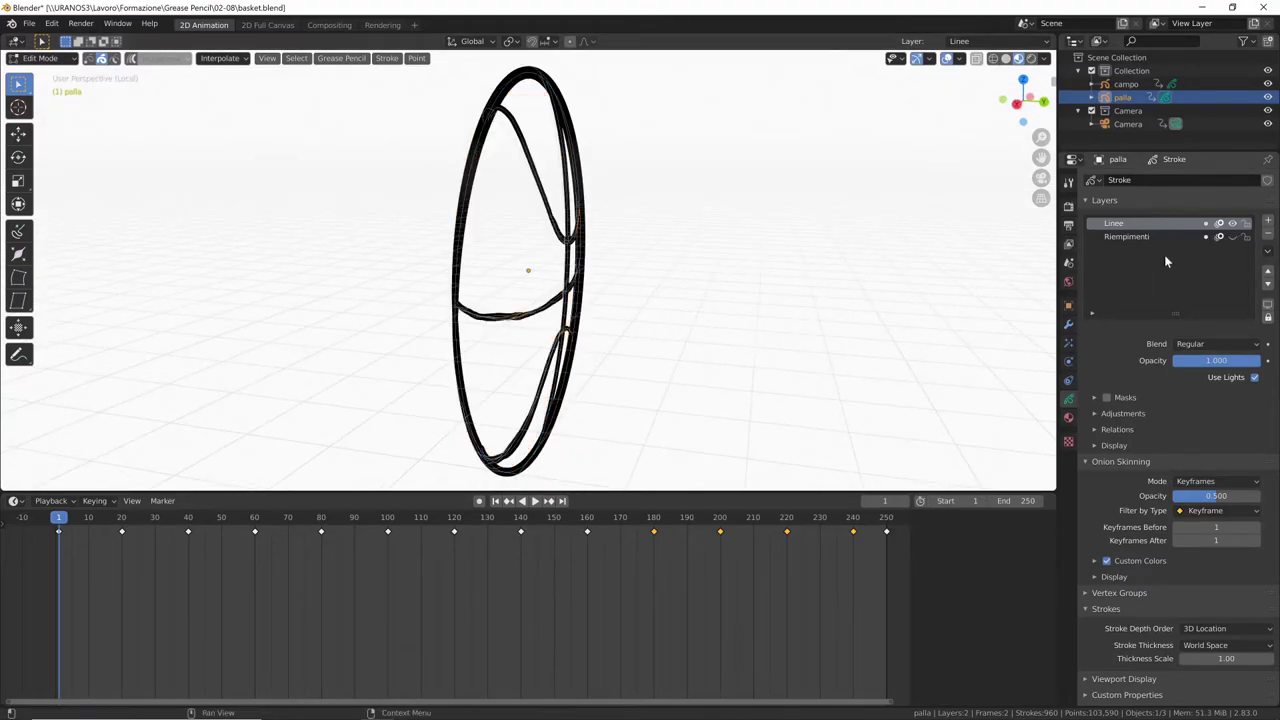
pyautogui.click(1233, 237)
pyautogui.moveTo(780, 349); pyautogui.dragTo(817, 354, button='middle')
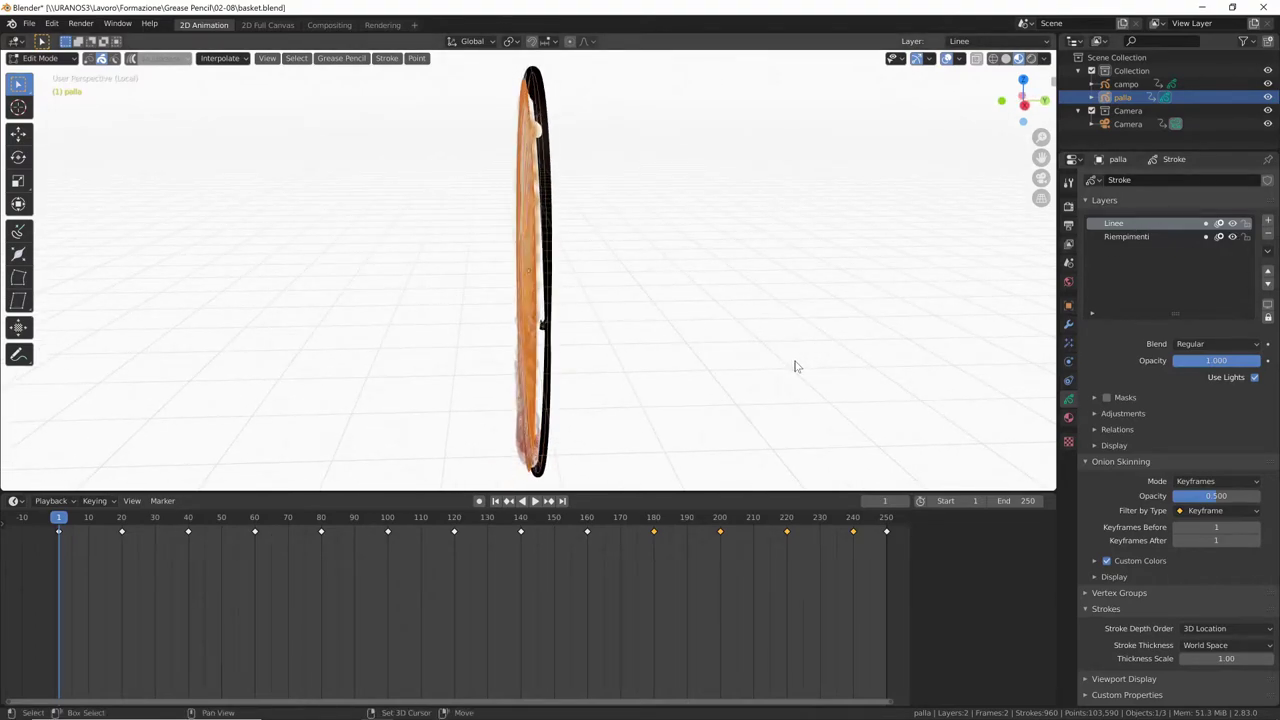
# Step: Duplicate the Linee outline strokes, offset the copy along Y behind the fill, and return to Object Mode
pyautogui.hotkey('shift', 'd')
pyautogui.click(783, 370)
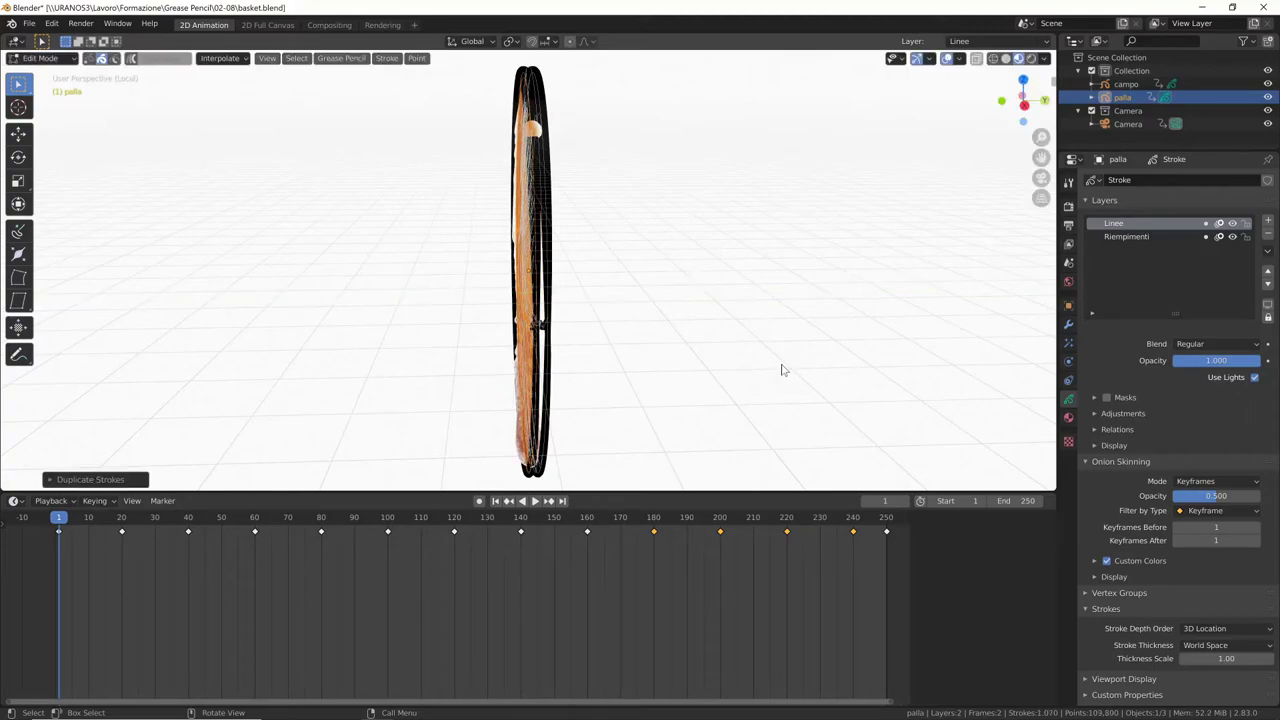
pyautogui.press('g')
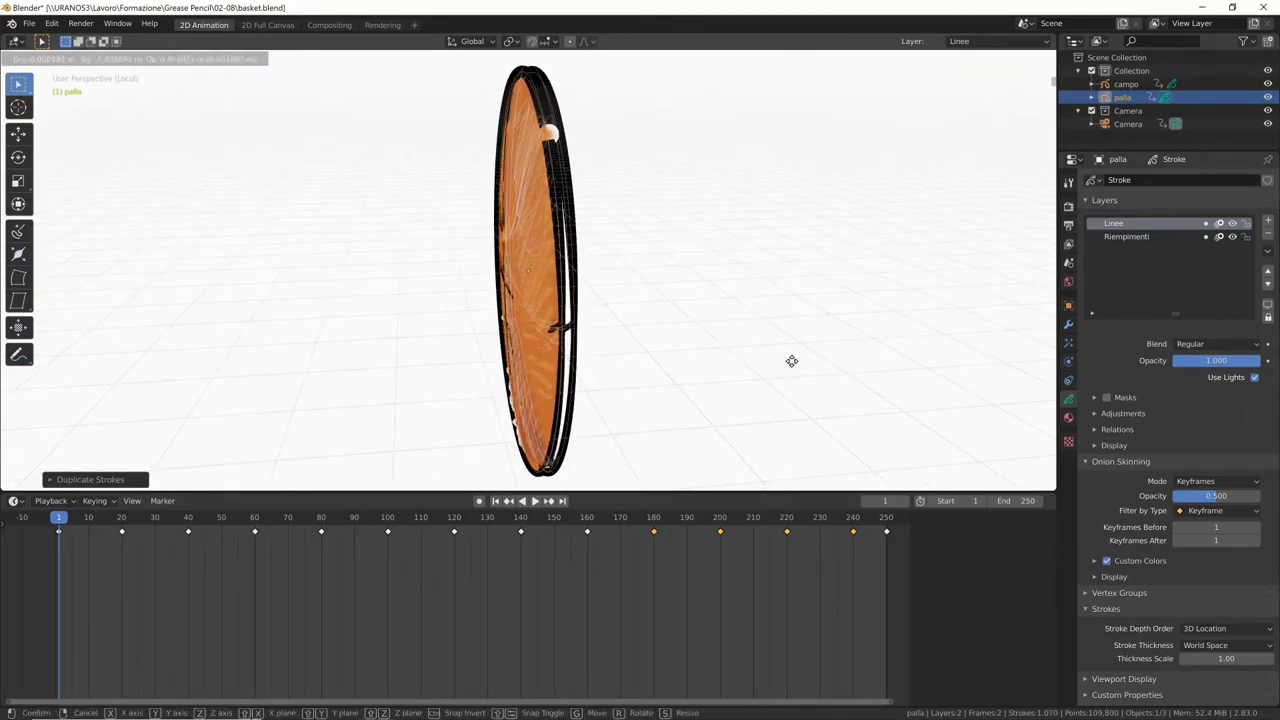
pyautogui.press('x')
pyautogui.press('y')
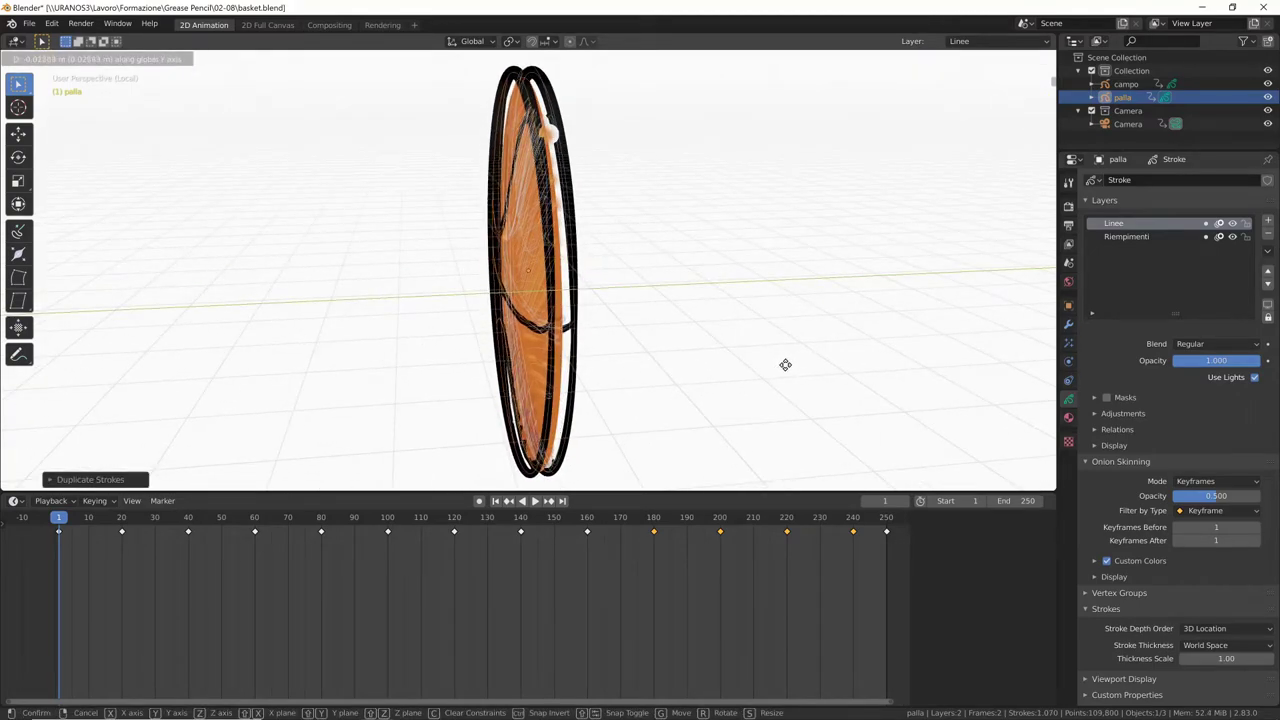
pyautogui.click(785, 364)
pyautogui.moveTo(780, 366)
pyautogui.mouseDown(button='middle')
pyautogui.moveTo(590, 429)
pyautogui.moveTo(714, 337)
pyautogui.moveTo(880, 323)
pyautogui.moveTo(612, 377)
pyautogui.moveTo(863, 366)
pyautogui.moveTo(766, 377)
pyautogui.moveTo(843, 337)
pyautogui.moveTo(699, 379)
pyautogui.moveTo(886, 380)
pyautogui.moveTo(816, 395)
pyautogui.moveTo(671, 374)
pyautogui.mouseUp(button='middle')
pyautogui.press('Tab')
# Step: Zoom in, re-enter stroke Edit Mode, and hide the Linee layer
pyautogui.scroll(2, 750, 350)
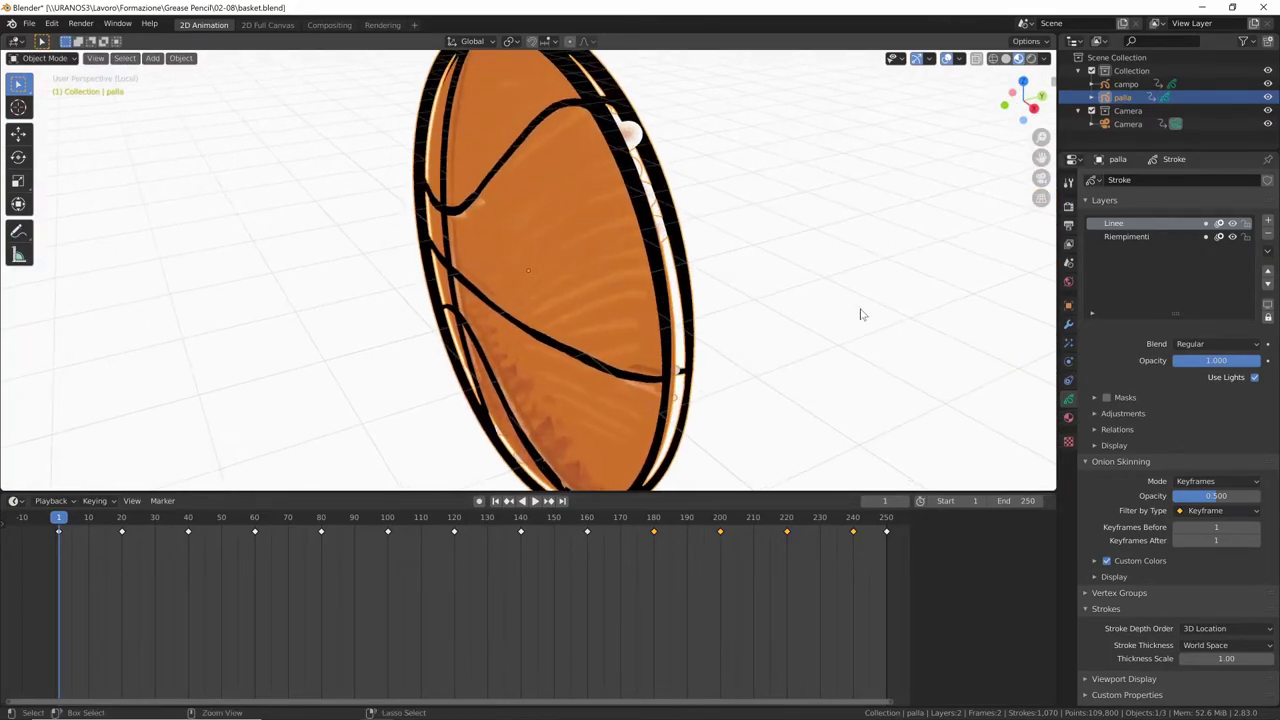
pyautogui.scroll(2, 836, 323)
pyautogui.press('Tab')
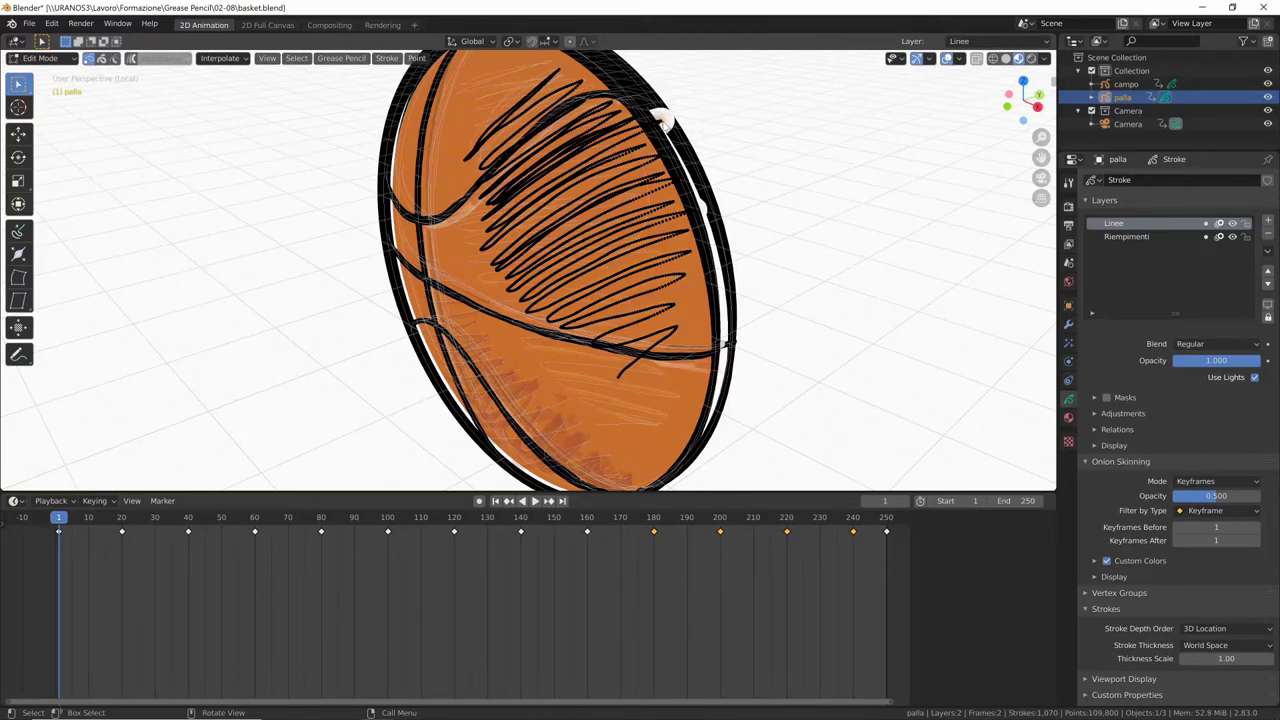
pyautogui.moveTo(663, 120); pyautogui.dragTo(668, 130, button='middle')
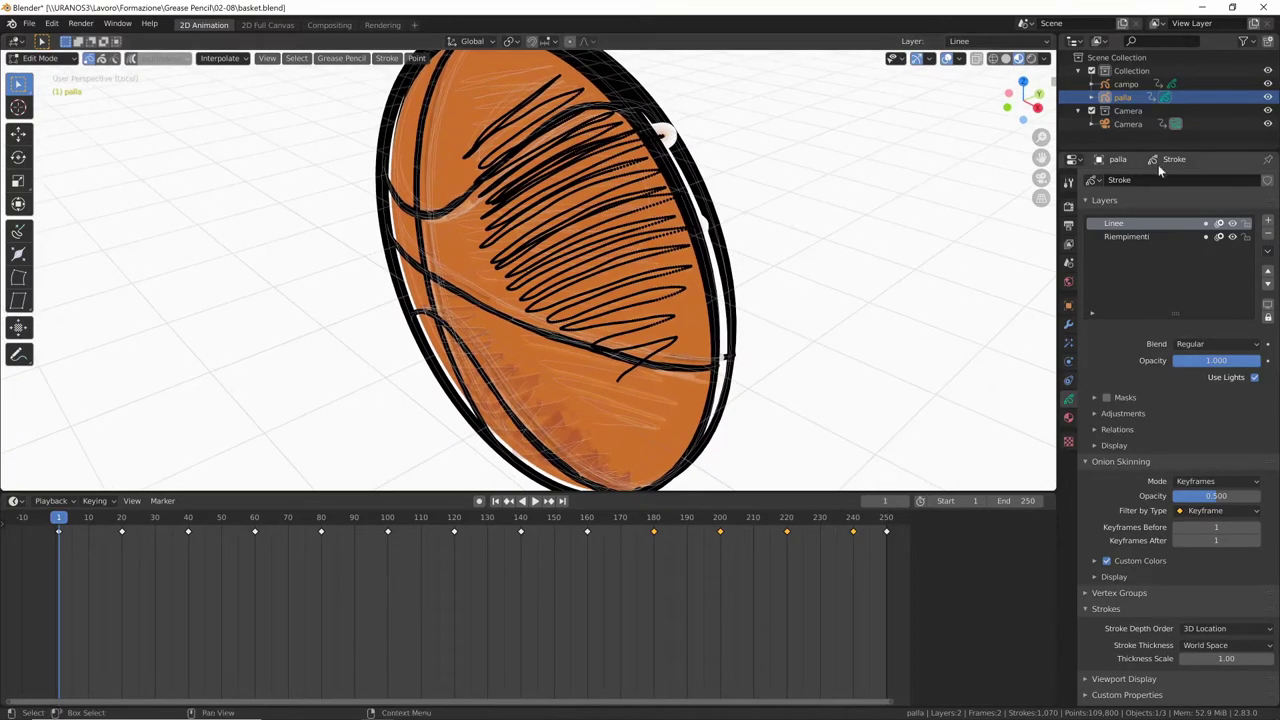
pyautogui.click(1233, 226)
pyautogui.moveTo(763, 189); pyautogui.dragTo(808, 183, button='middle')
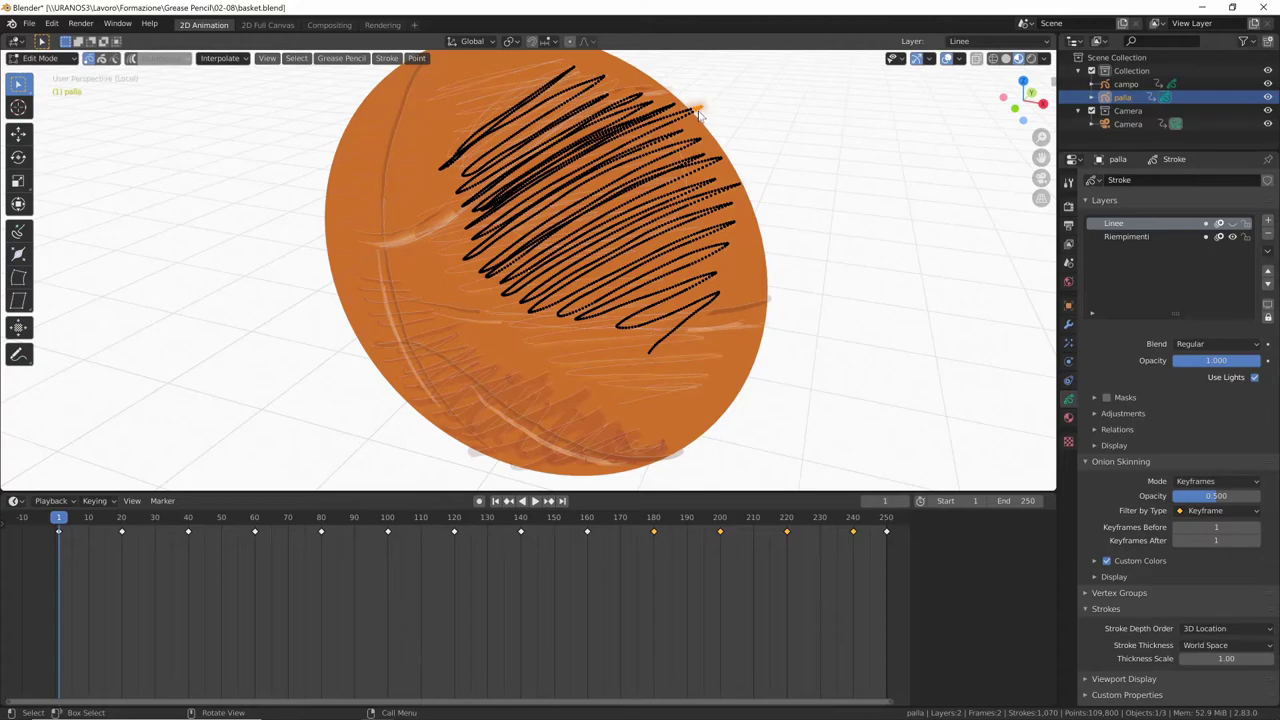
# Step: Move the selected strokes twice along the ball's depth, then return to Object Mode
pyautogui.press('g')
pyautogui.click(686, 116)
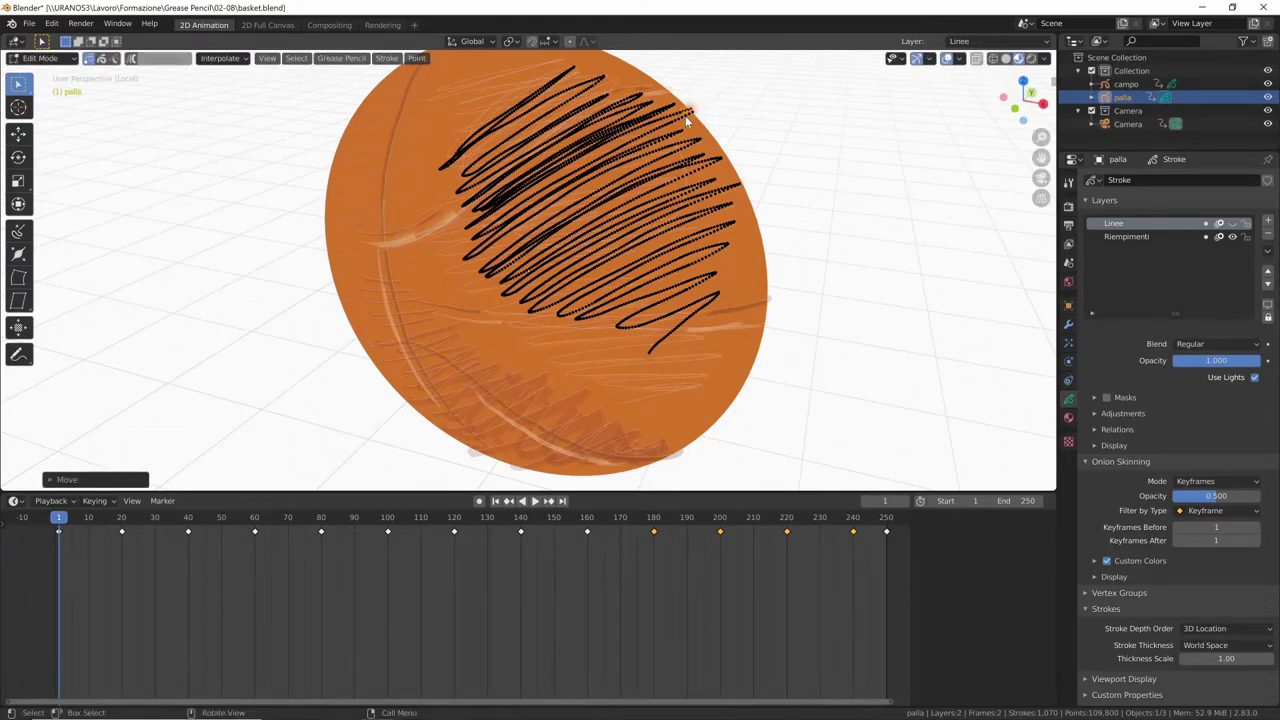
pyautogui.moveTo(686, 116); pyautogui.dragTo(588, 138, button='middle')
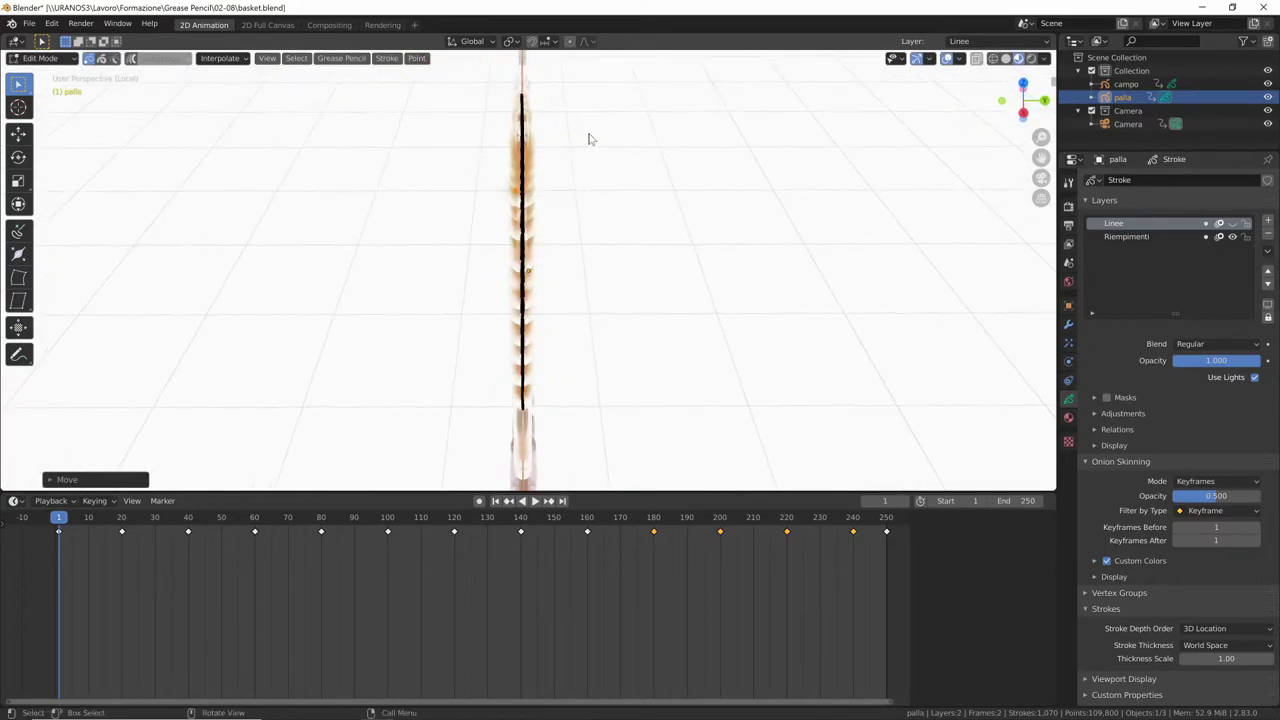
pyautogui.press('g')
pyautogui.click(597, 145)
pyautogui.press('Tab')
pyautogui.moveTo(734, 334)
pyautogui.mouseDown(button='middle')
pyautogui.moveTo(880, 320)
pyautogui.moveTo(771, 289)
pyautogui.moveTo(871, 289)
pyautogui.moveTo(831, 277)
pyautogui.moveTo(741, 295)
pyautogui.moveTo(857, 269)
pyautogui.moveTo(673, 308)
pyautogui.moveTo(940, 297)
pyautogui.moveTo(706, 289)
pyautogui.moveTo(731, 294)
pyautogui.moveTo(695, 359)
pyautogui.moveTo(686, 297)
pyautogui.moveTo(682, 318)
pyautogui.mouseUp(button='middle')
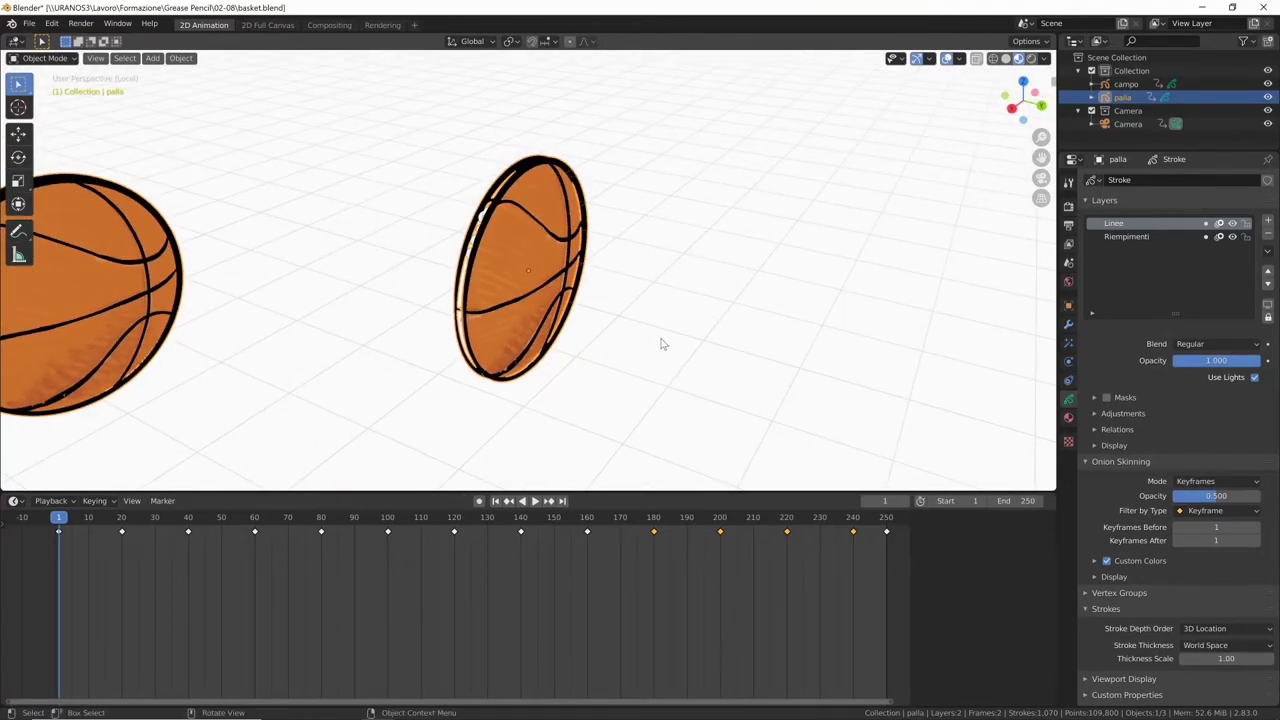
# Step: Exit Local View to show the whole court and save basket.blend
pyautogui.press('KP_Divide')
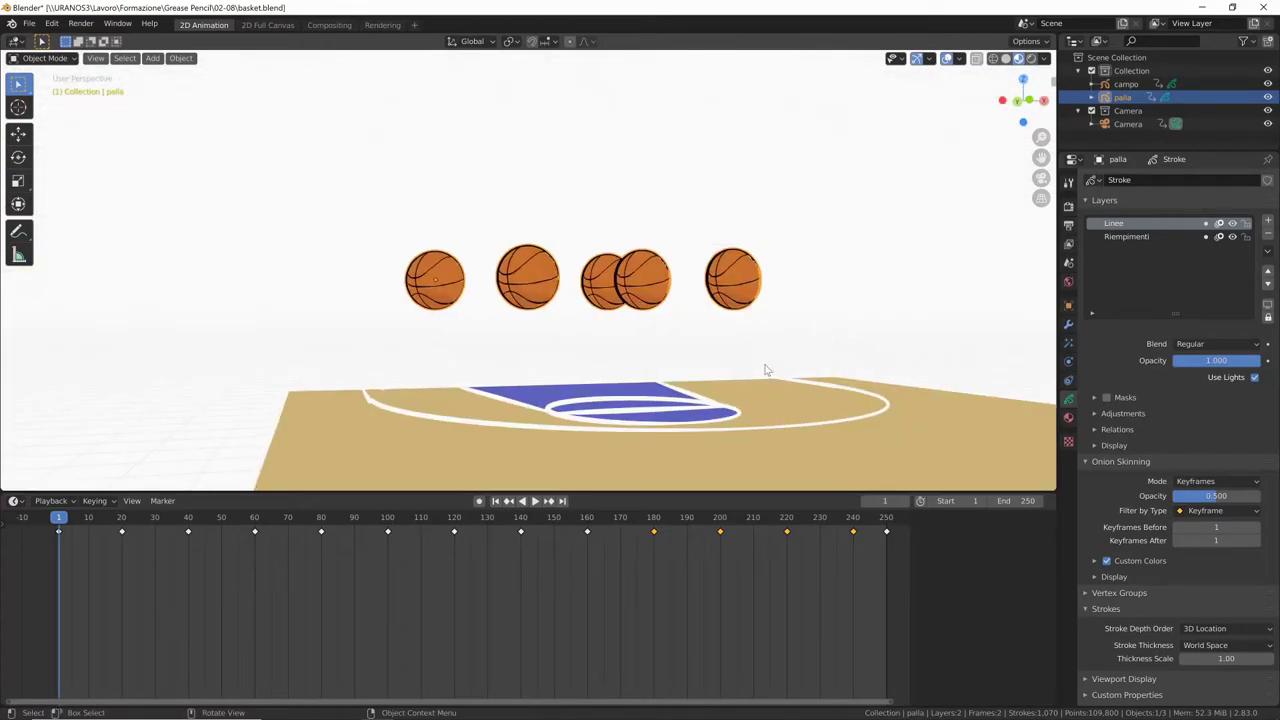
pyautogui.hotkey('ctrl', 's')
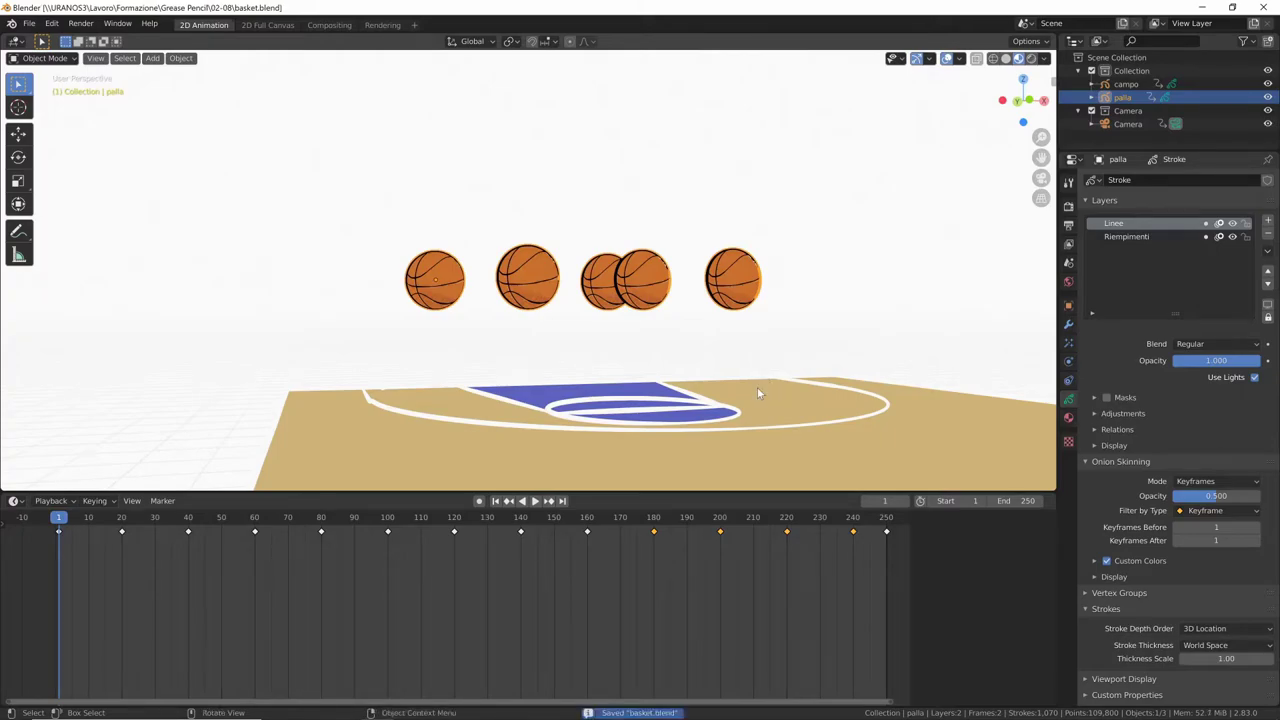
pyautogui.moveTo(766, 363)
pyautogui.mouseDown(button='middle')
pyautogui.moveTo(1020, 381)
pyautogui.moveTo(706, 371)
pyautogui.moveTo(926, 367)
pyautogui.moveTo(785, 370)
pyautogui.mouseUp(button='middle')
pyautogui.moveTo(823, 360); pyautogui.dragTo(797, 383, button='middle')
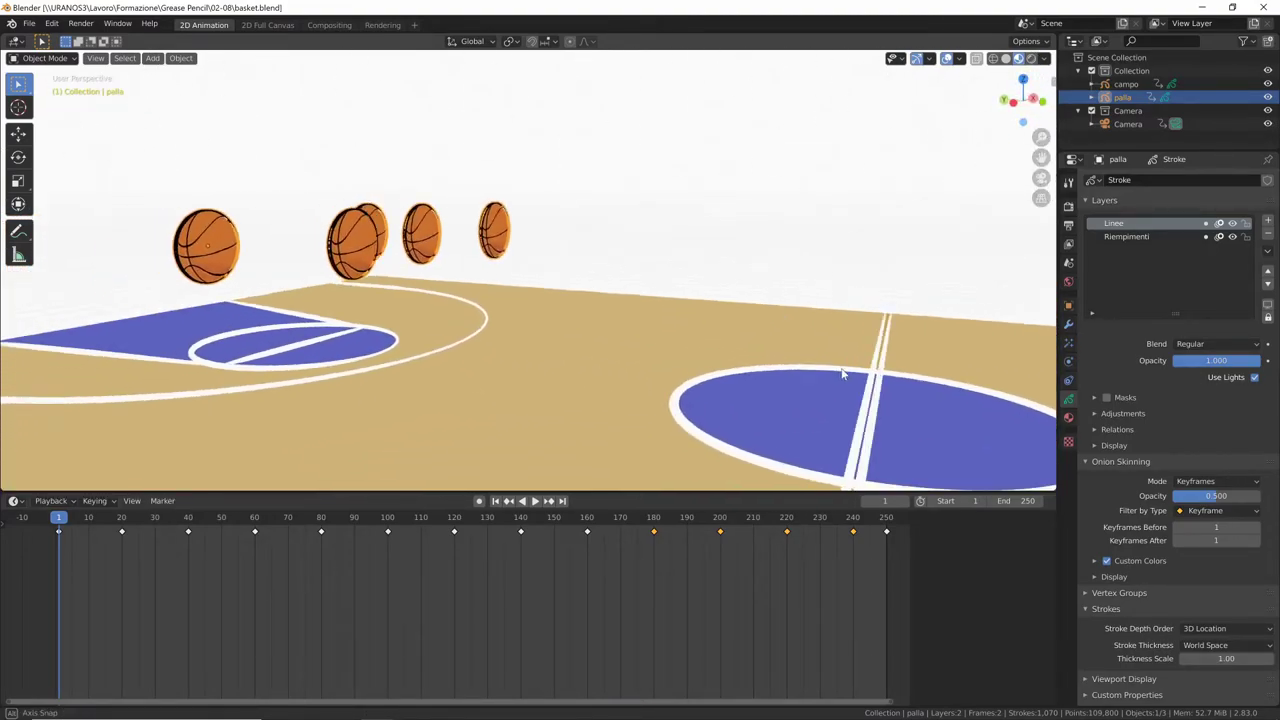
# Step: Play the ball animation from frame 1 through the scene camera
pyautogui.press('Right')
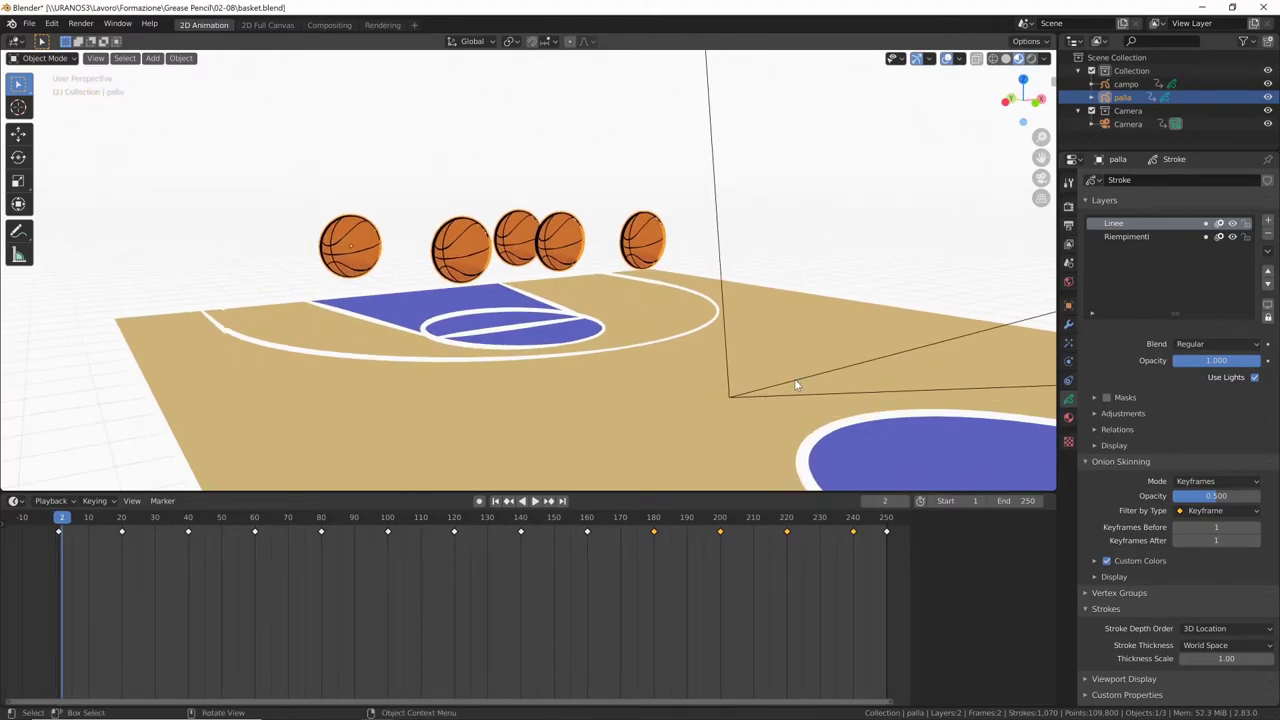
pyautogui.press('space')
pyautogui.click(59, 527)
pyautogui.press('space')
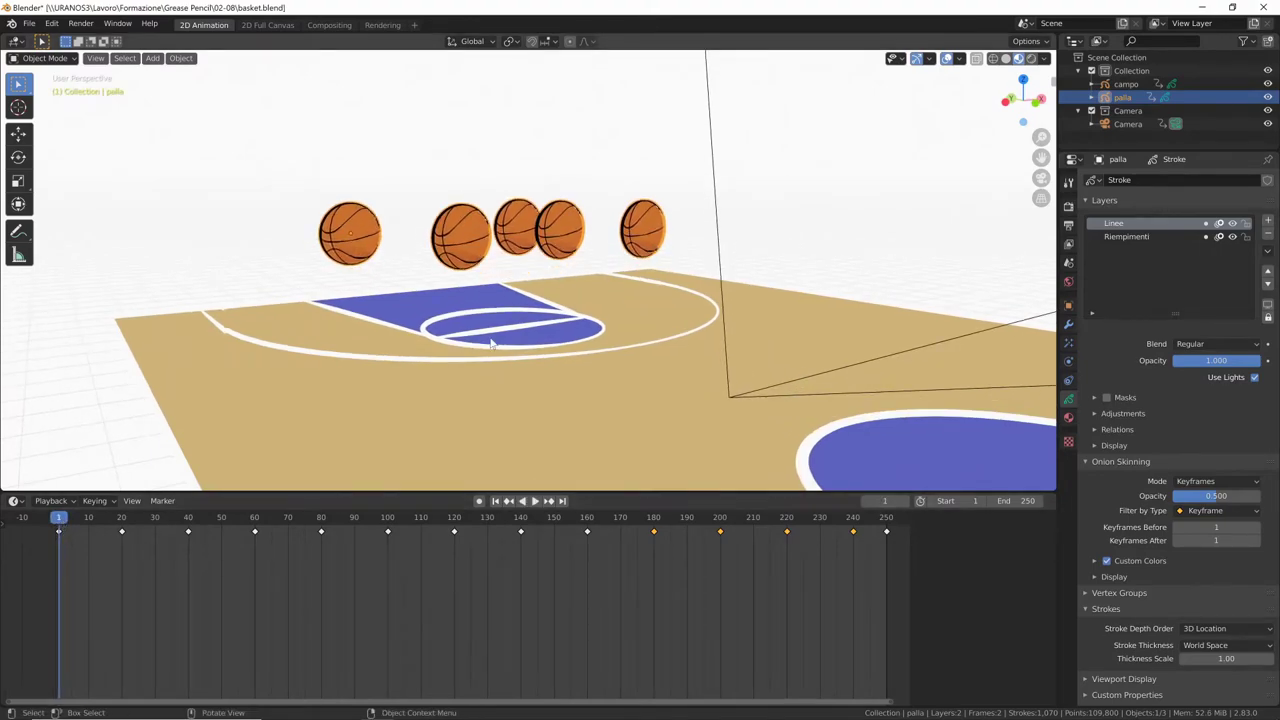
pyautogui.press('KP_0')
pyautogui.press('space')
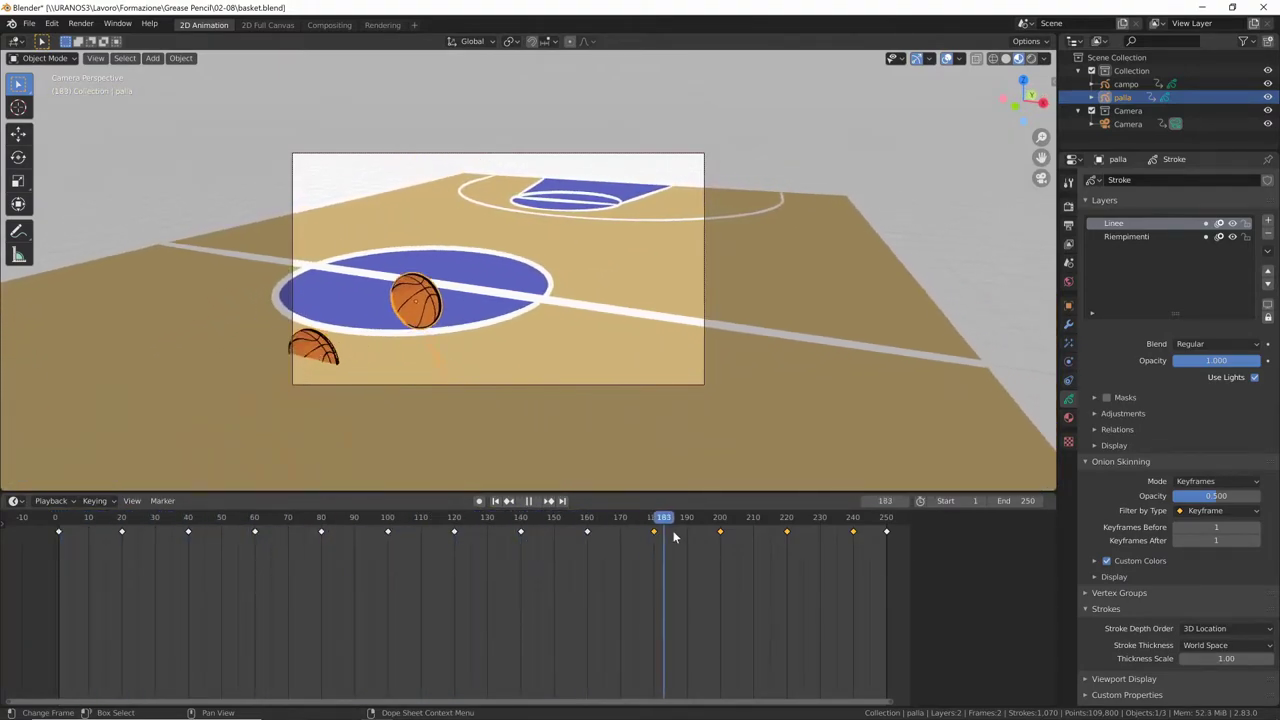
pyautogui.moveTo(860, 534)
pyautogui.mouseDown()
pyautogui.moveTo(493, 530)
pyautogui.moveTo(182, 548)
pyautogui.moveTo(740, 547)
pyautogui.mouseUp()
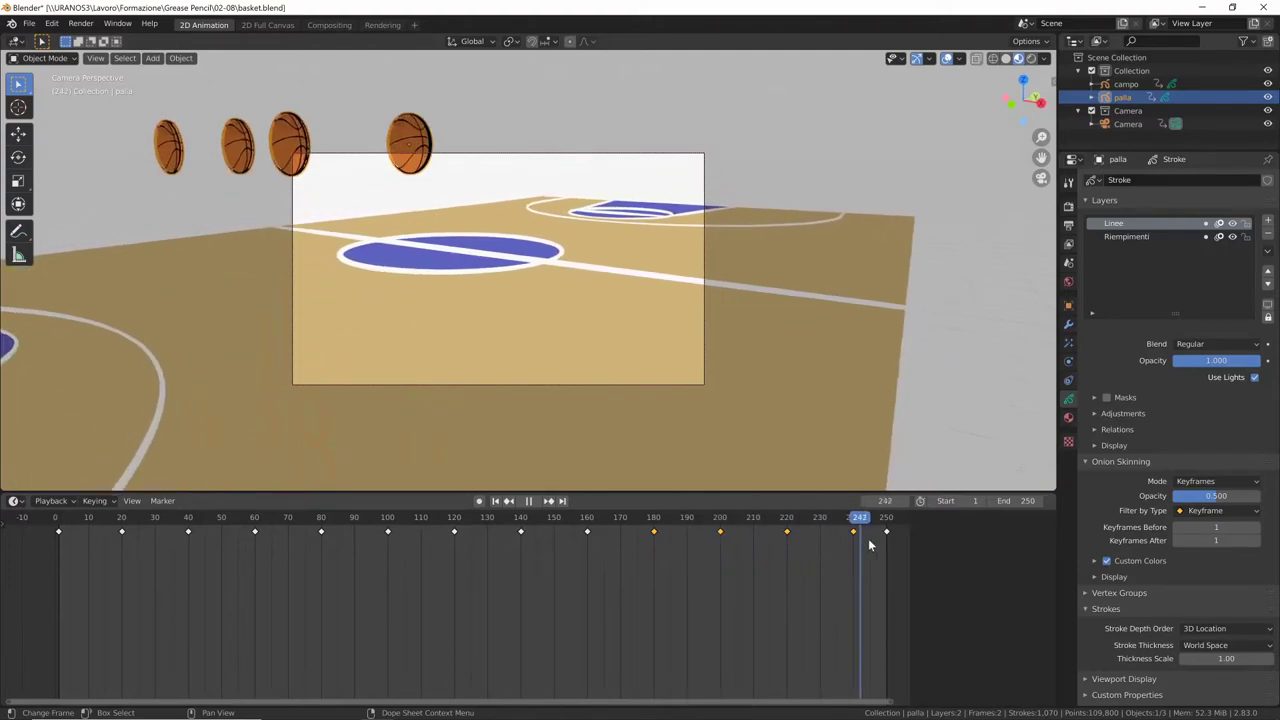
pyautogui.moveTo(740, 547)
pyautogui.mouseDown()
pyautogui.moveTo(767, 537)
pyautogui.moveTo(329, 542)
pyautogui.moveTo(83, 590)
pyautogui.moveTo(280, 588)
pyautogui.moveTo(734, 533)
pyautogui.moveTo(345, 544)
pyautogui.moveTo(113, 577)
pyautogui.moveTo(58, 571)
pyautogui.mouseUp()
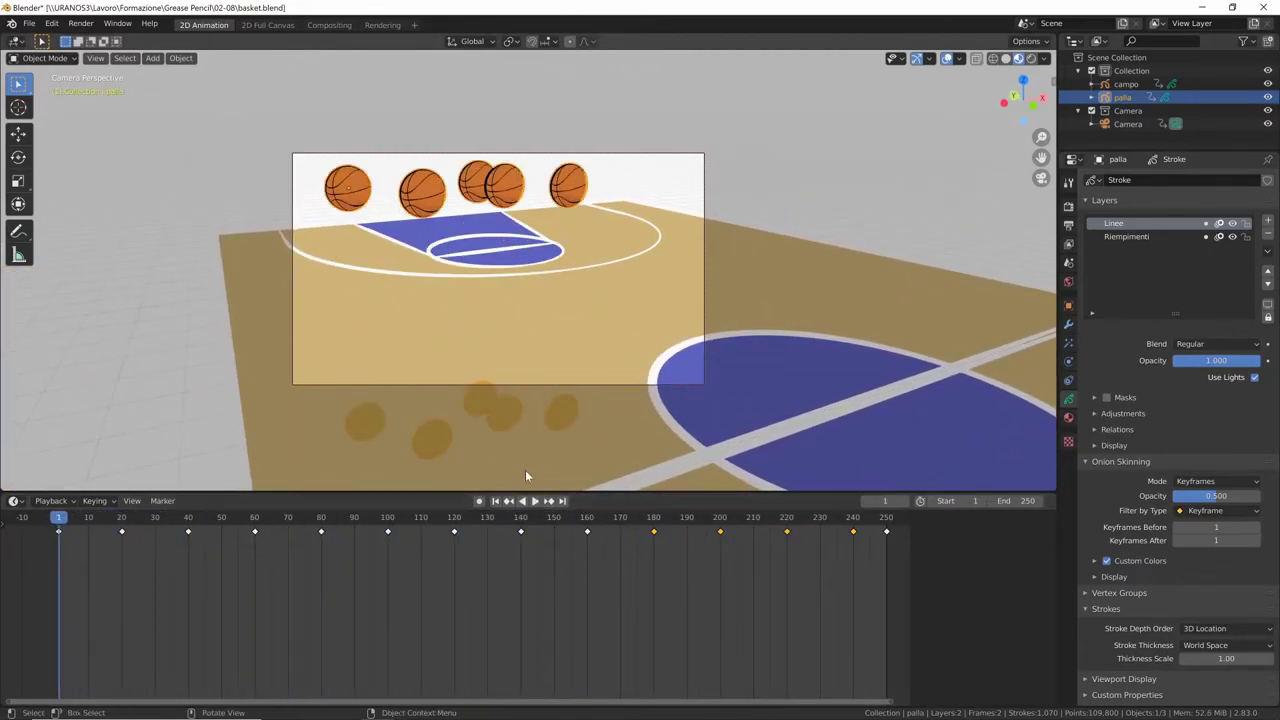
# Step: Clear the ball's rotation keyframes from the Item panel's Rotation field
pyautogui.press('n')
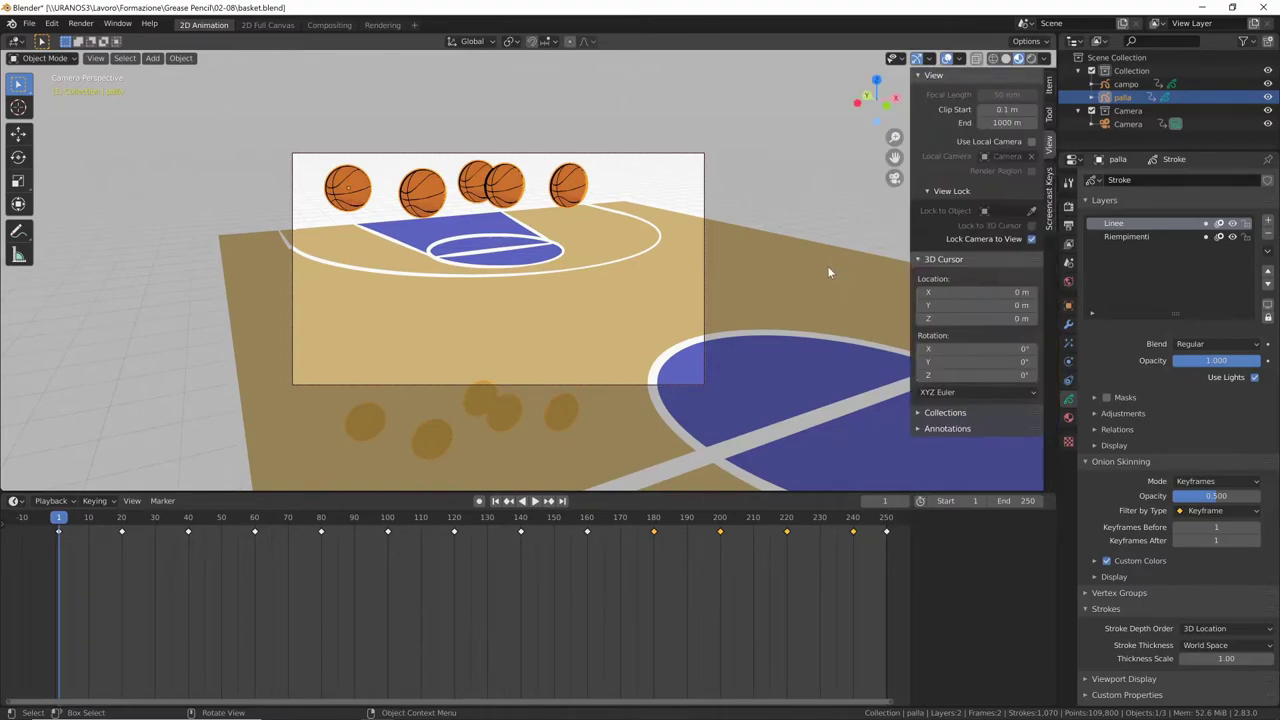
pyautogui.click(1050, 88)
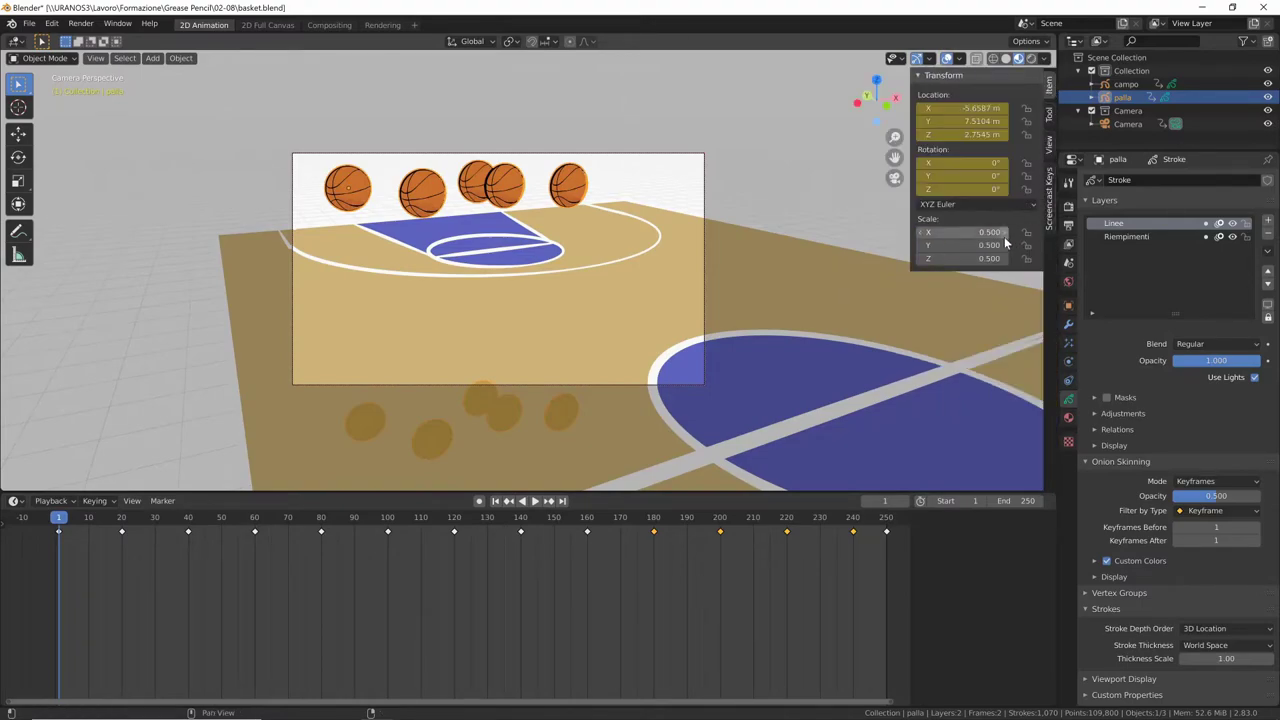
pyautogui.rightClick(973, 179)
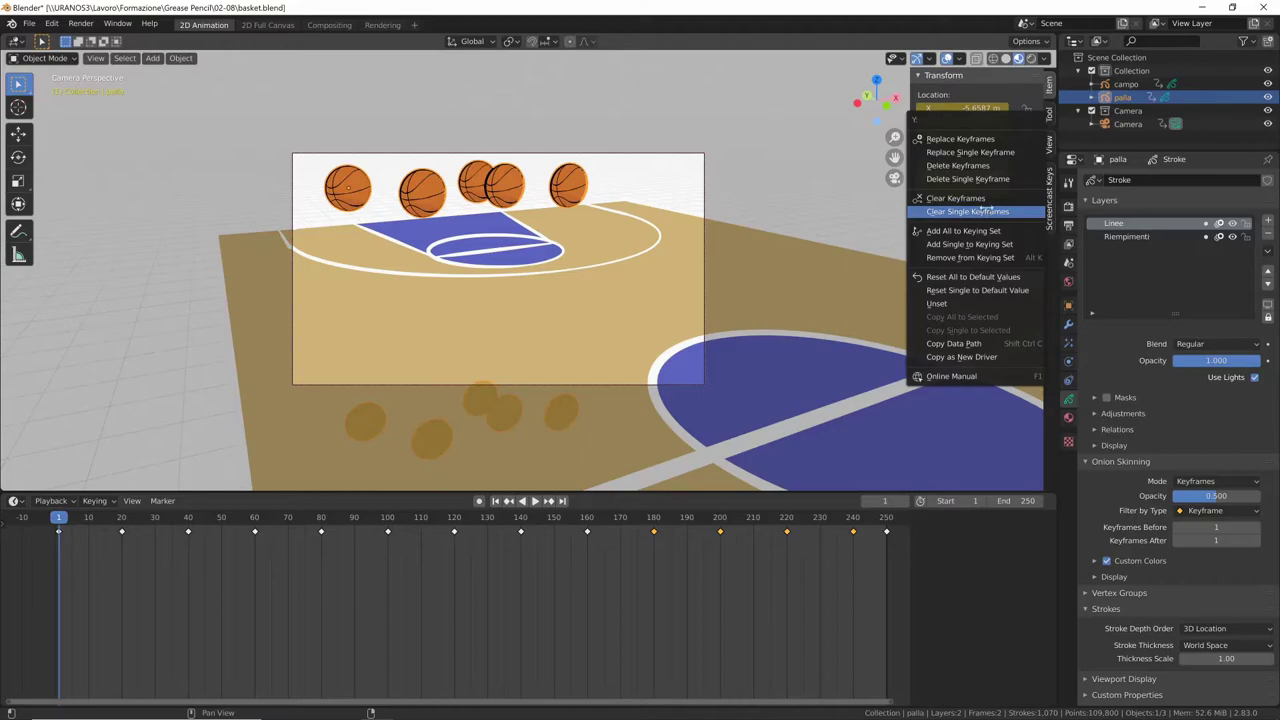
pyautogui.click(990, 198)
# Step: Play and scrub the animation to confirm the ball no longer rotates
pyautogui.press('space')
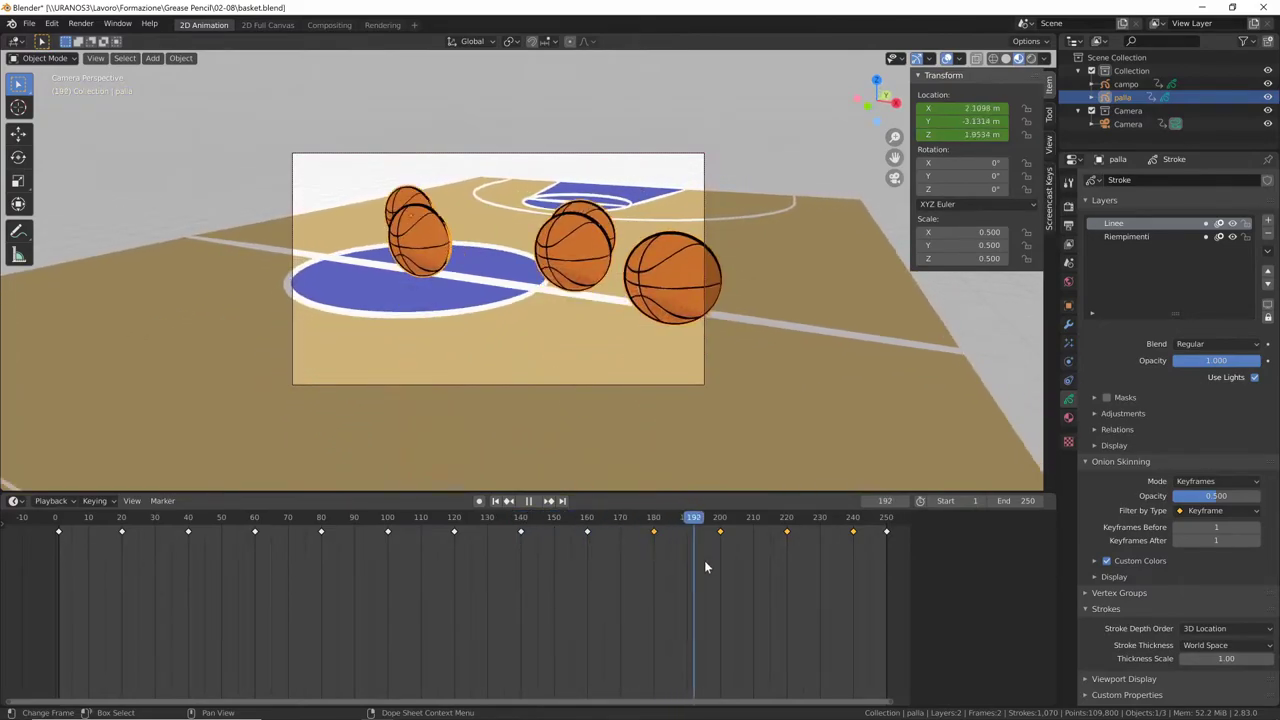
pyautogui.moveTo(773, 558); pyautogui.dragTo(58, 578)
pyautogui.press('Escape')
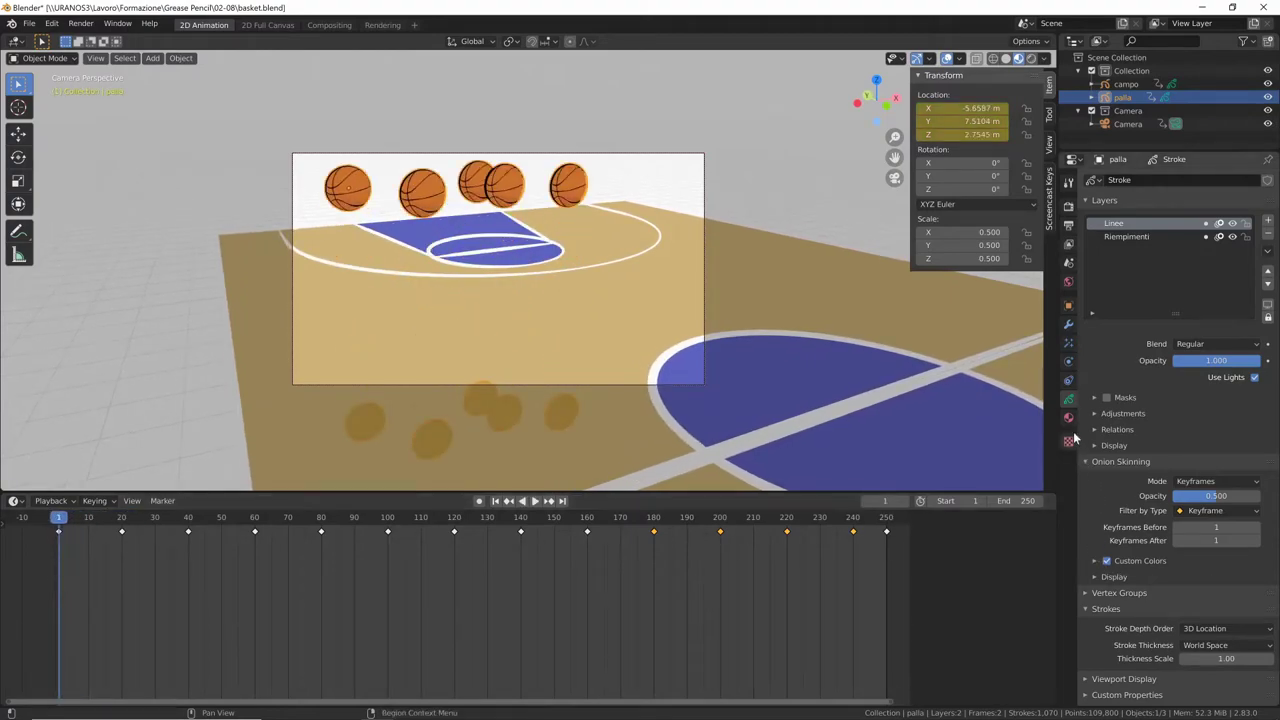
# Step: Set the Array modifier's random offset to X 5 and Y 3, previewing the spread
pyautogui.click(1068, 328)
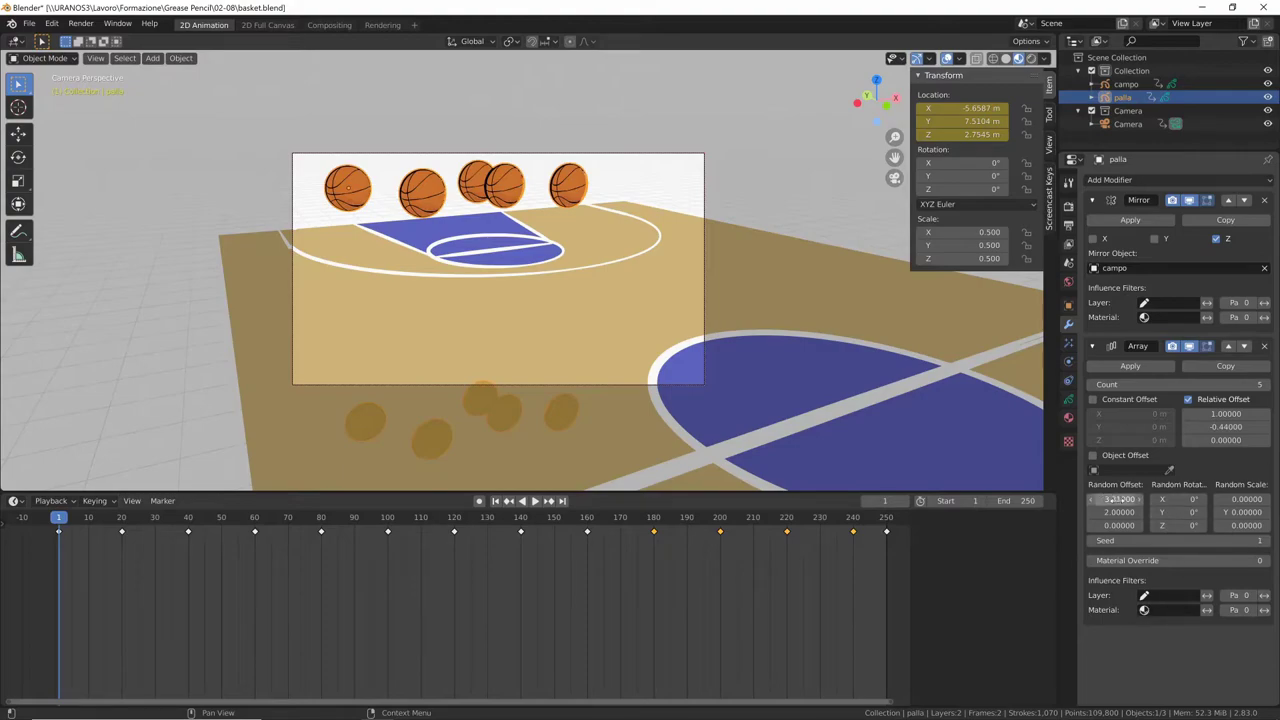
pyautogui.write('5')
pyautogui.press('Return')
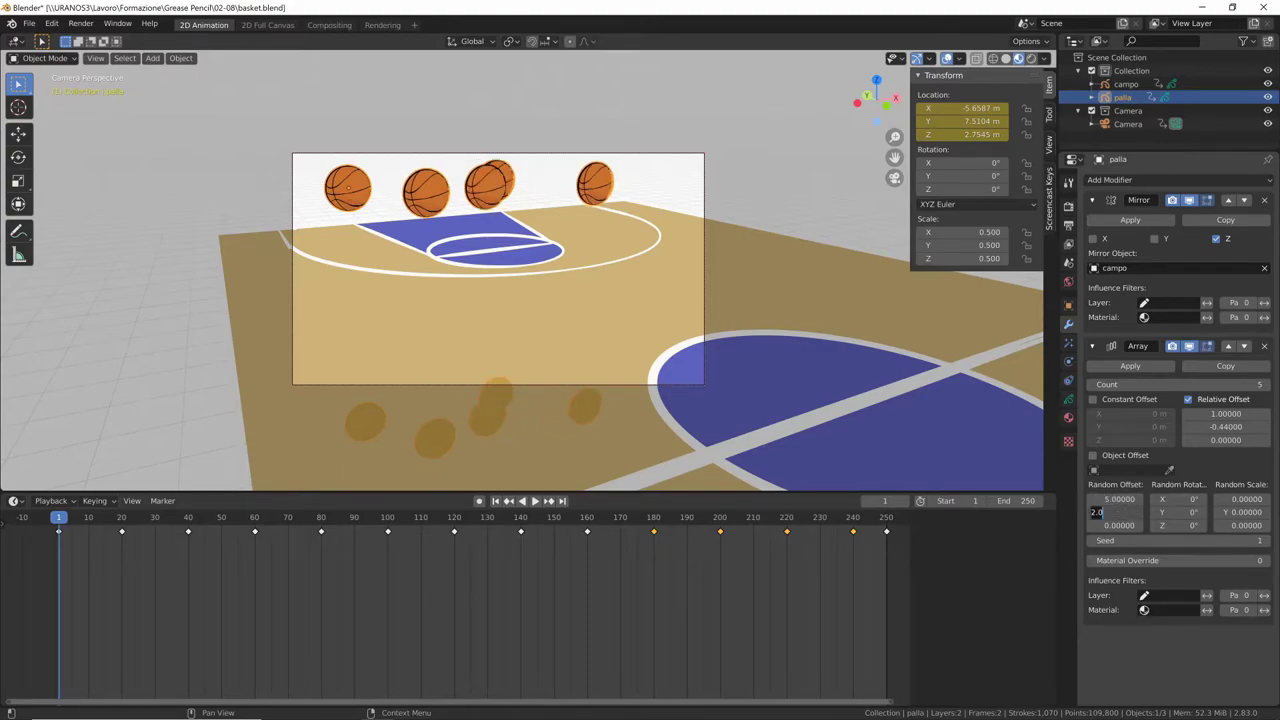
pyautogui.press('Return')
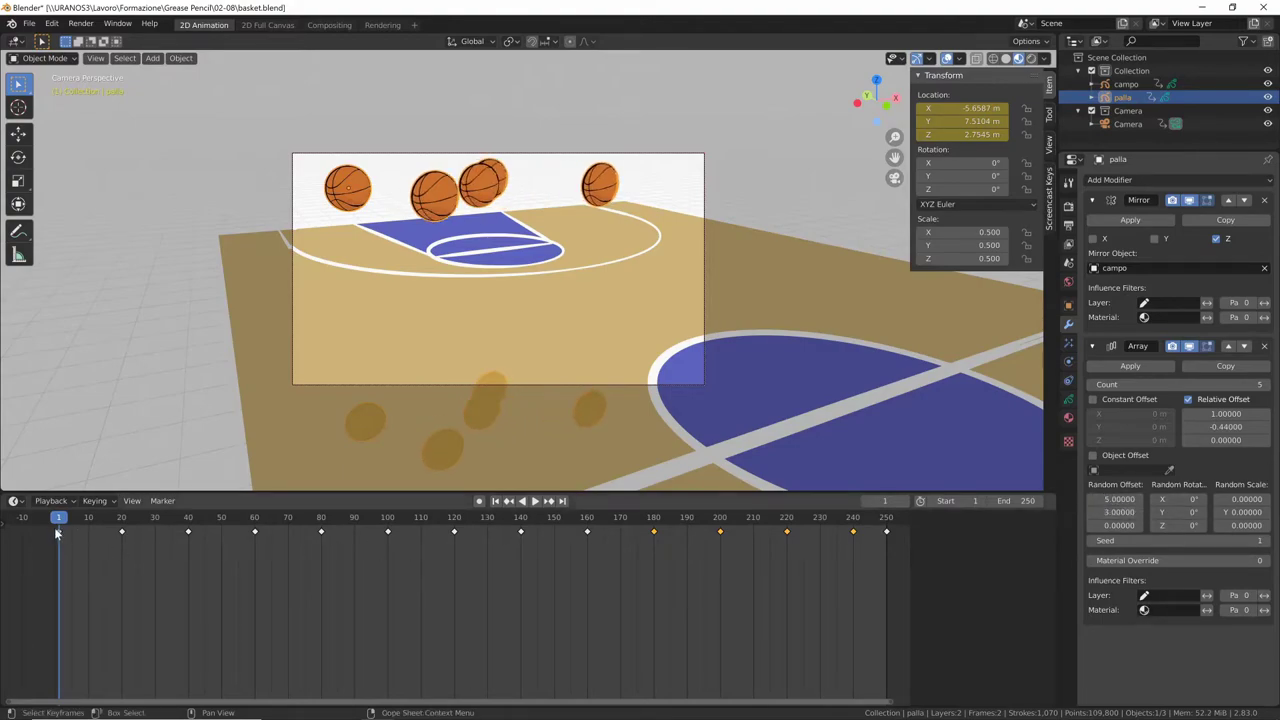
pyautogui.press('space')
pyautogui.moveTo(297, 549); pyautogui.dragTo(57, 551)
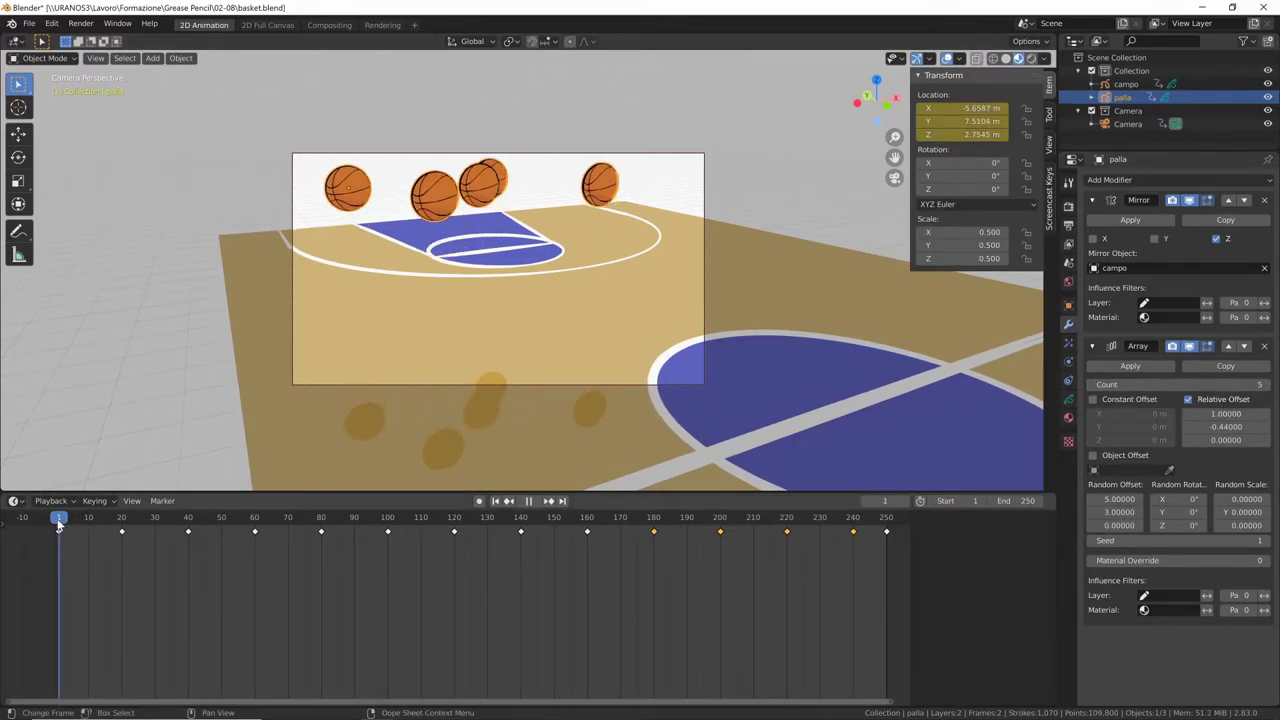
# Step: Keyframe the Array count at 3 on frame 1 and a higher count on frame 100
pyautogui.click(1200, 384)
pyautogui.write('3')
pyautogui.press('Return')
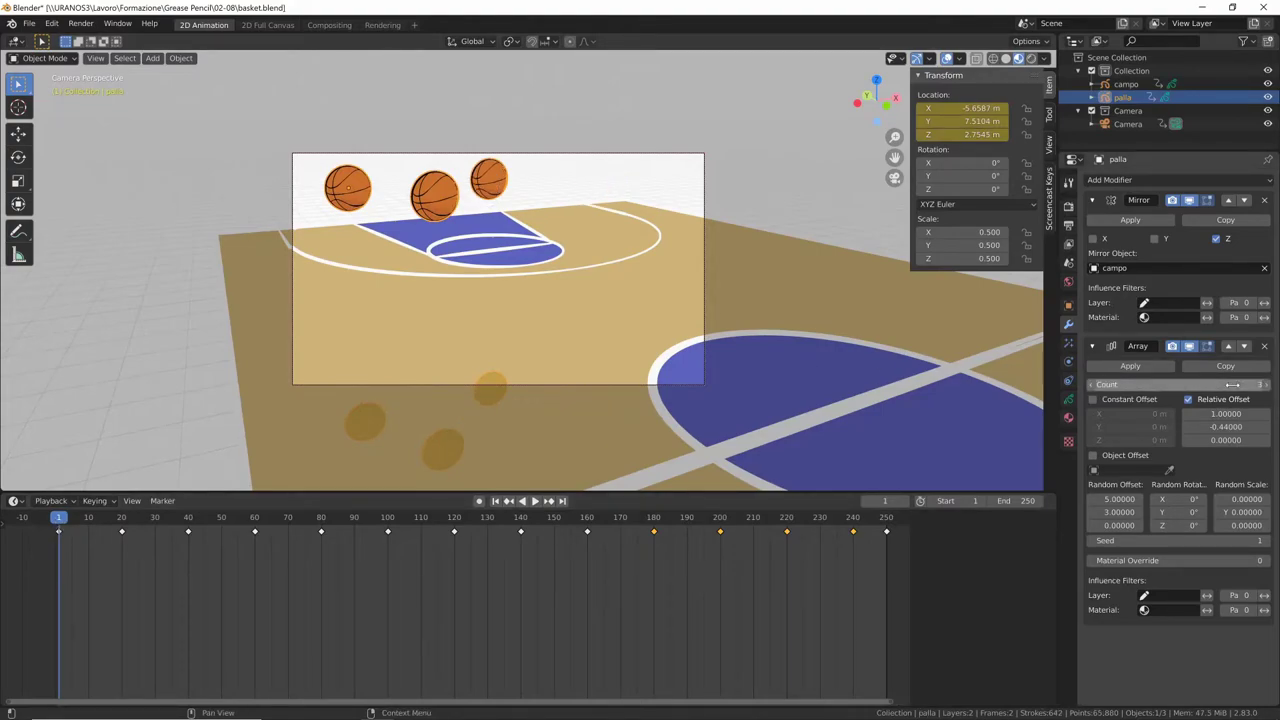
pyautogui.press('i')
pyautogui.press('space')
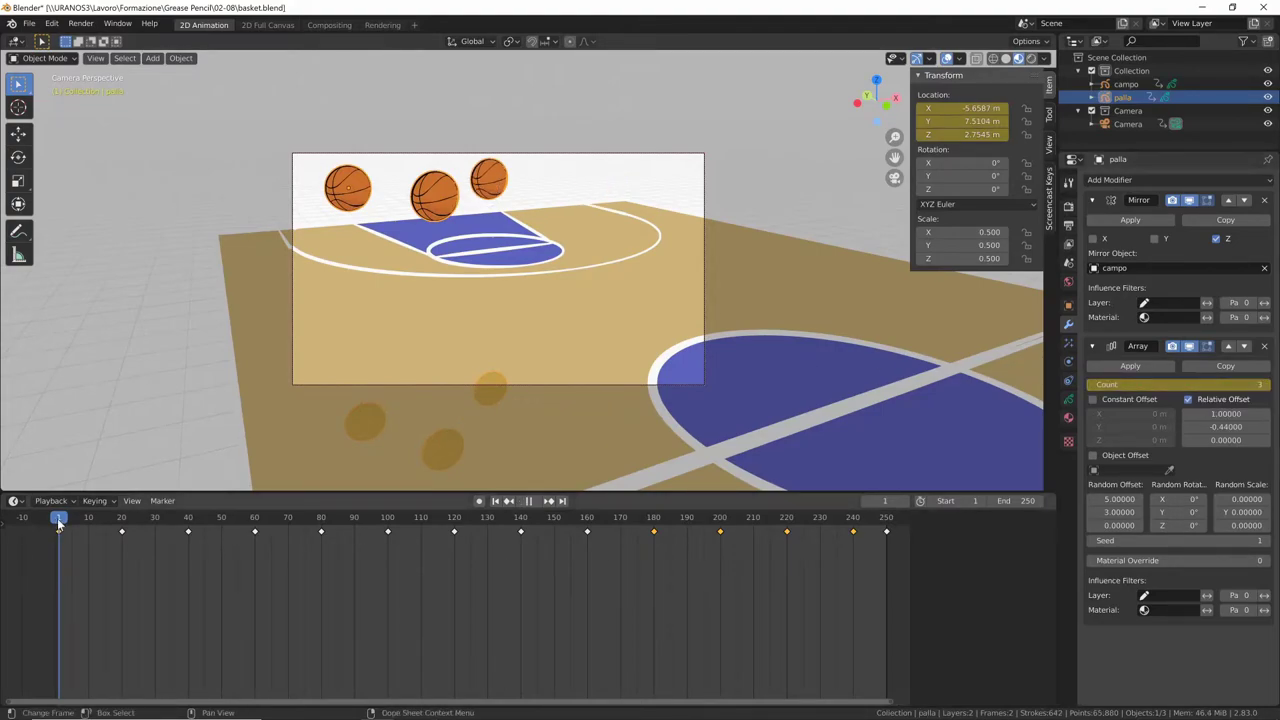
pyautogui.click(389, 532)
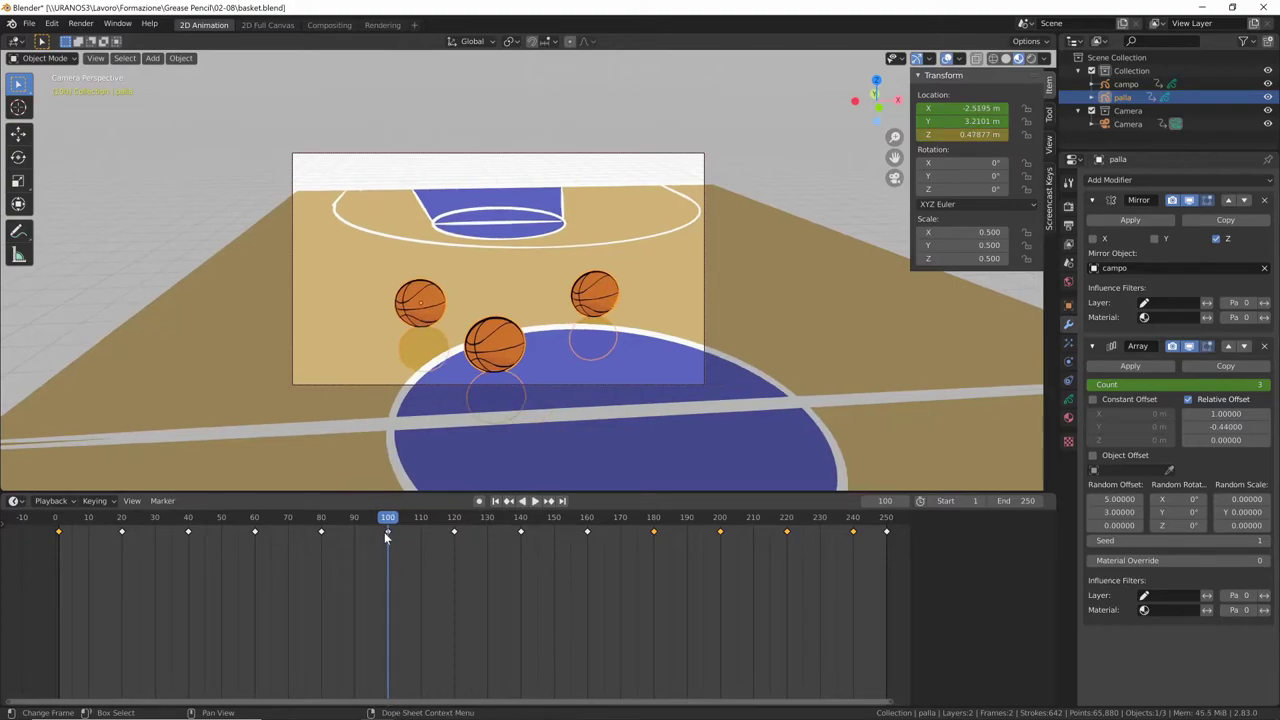
pyautogui.press('space')
pyautogui.moveTo(1180, 384); pyautogui.dragTo(1230, 384)
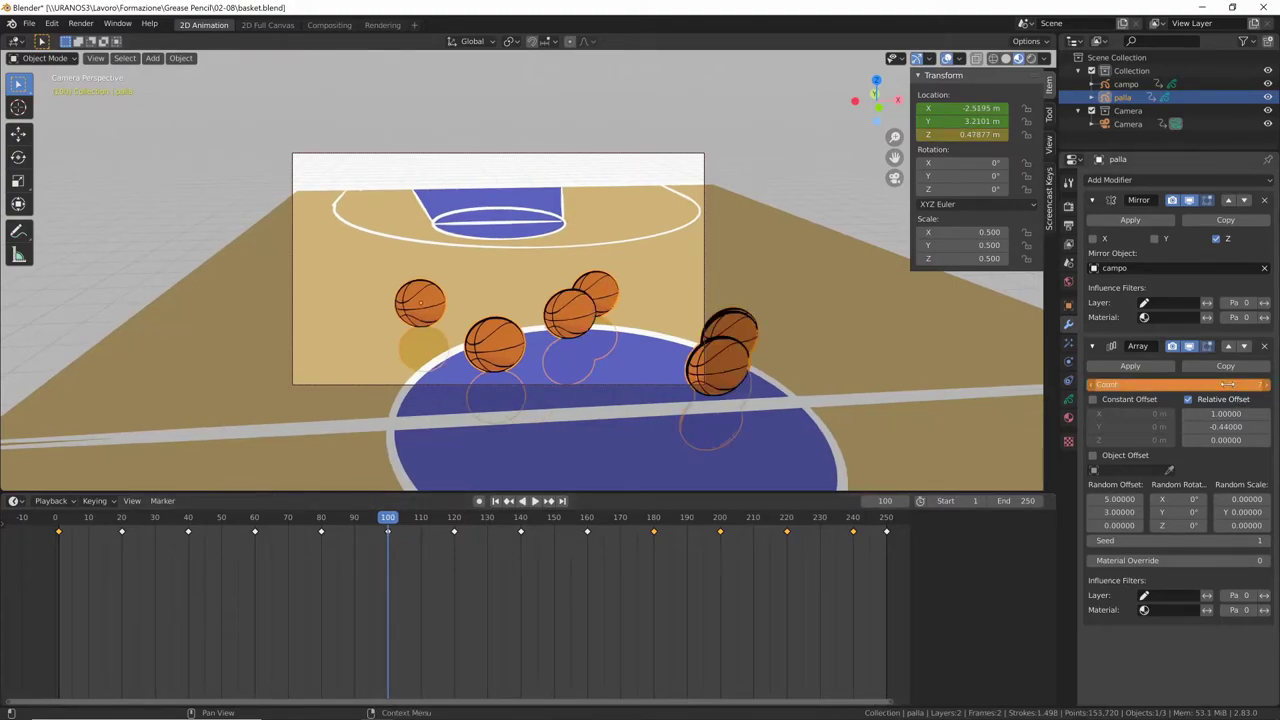
pyautogui.press('i')
pyautogui.moveTo(388, 527)
pyautogui.mouseDown()
pyautogui.moveTo(112, 541)
pyautogui.moveTo(450, 572)
pyautogui.moveTo(58, 545)
pyautogui.mouseUp()
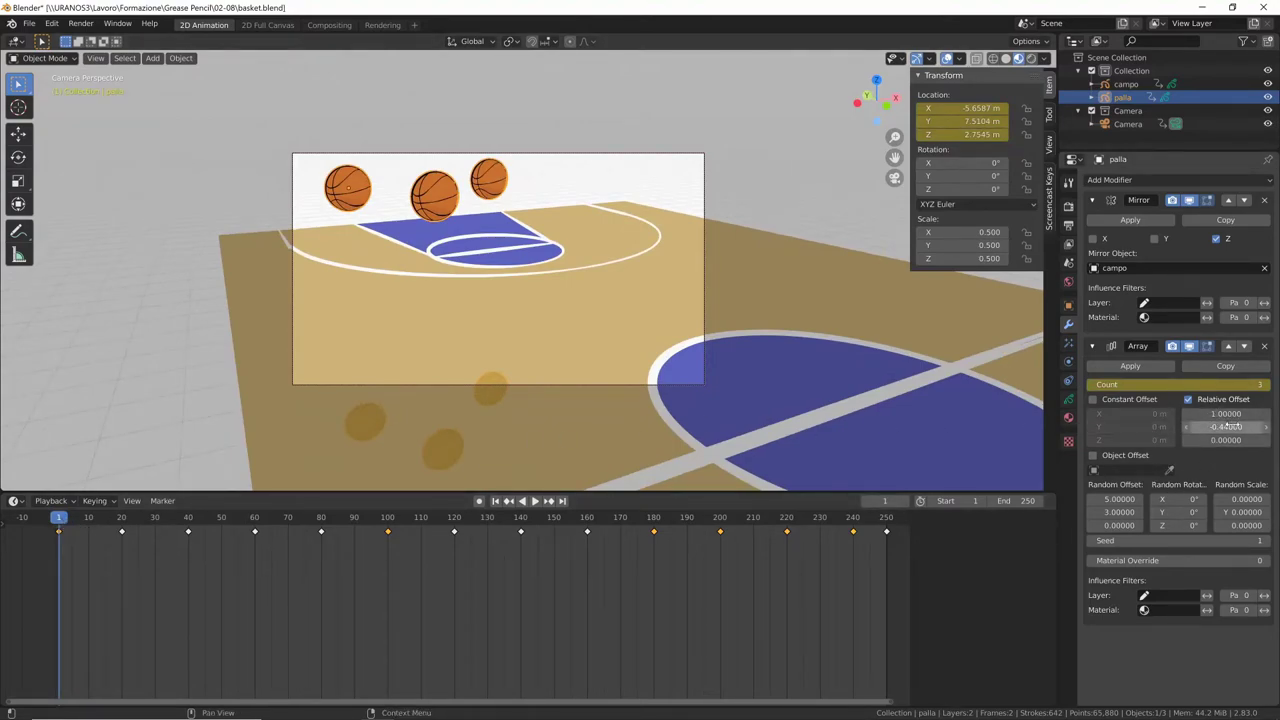
# Step: Keyframe an Array relative offset of 0.2, 0.2 at frame 1, then play to frame 69
pyautogui.moveTo(1228, 426); pyautogui.dragTo(1222, 413)
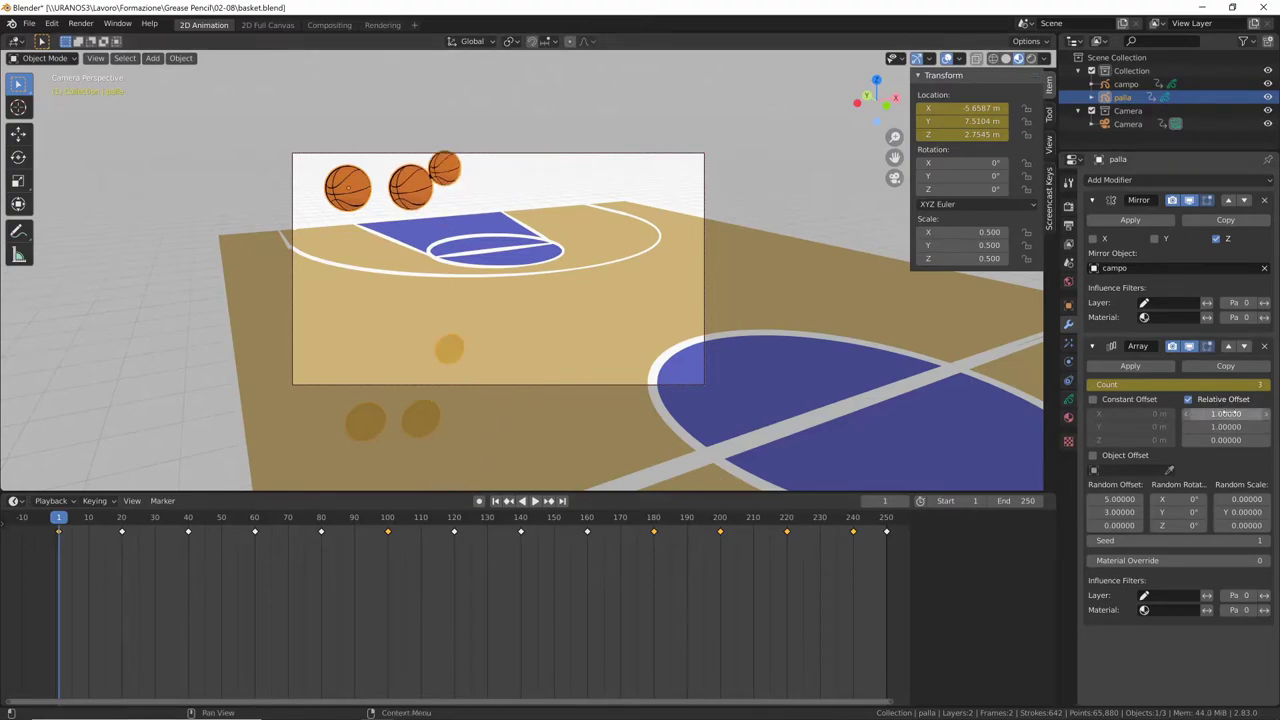
pyautogui.write('0.2')
pyautogui.press('Return')
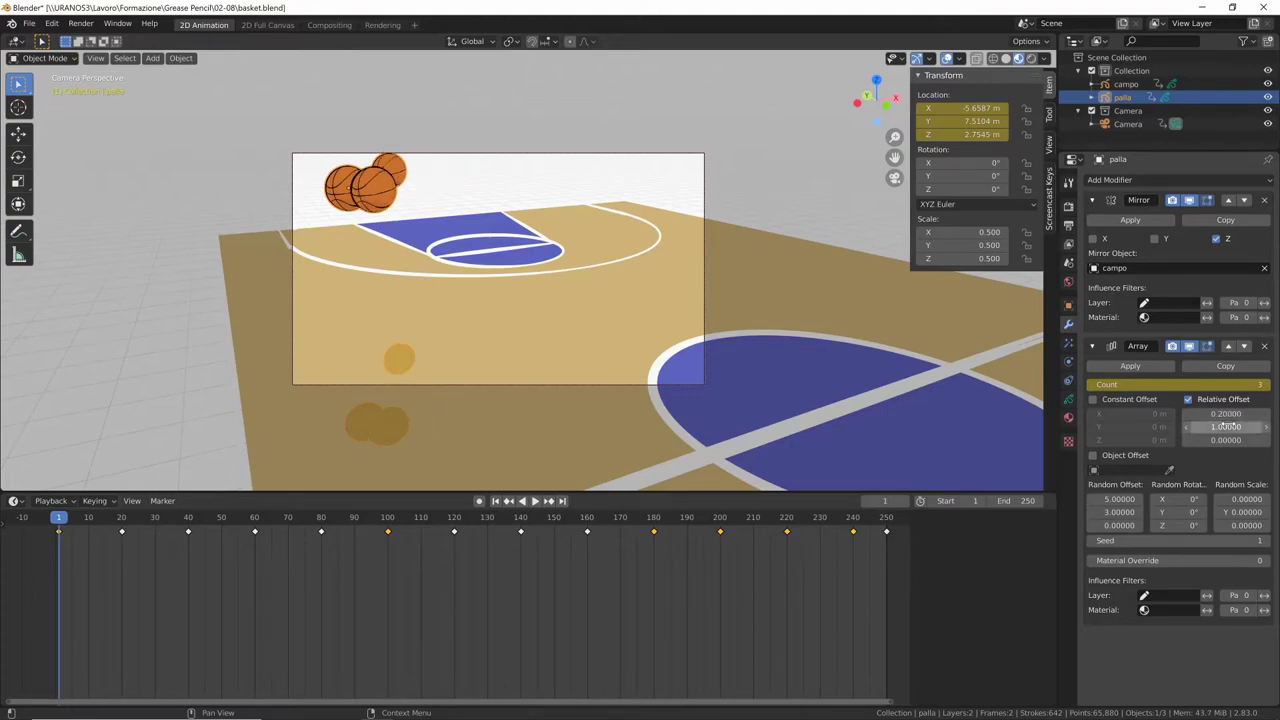
pyautogui.write('0.2')
pyautogui.press('Return')
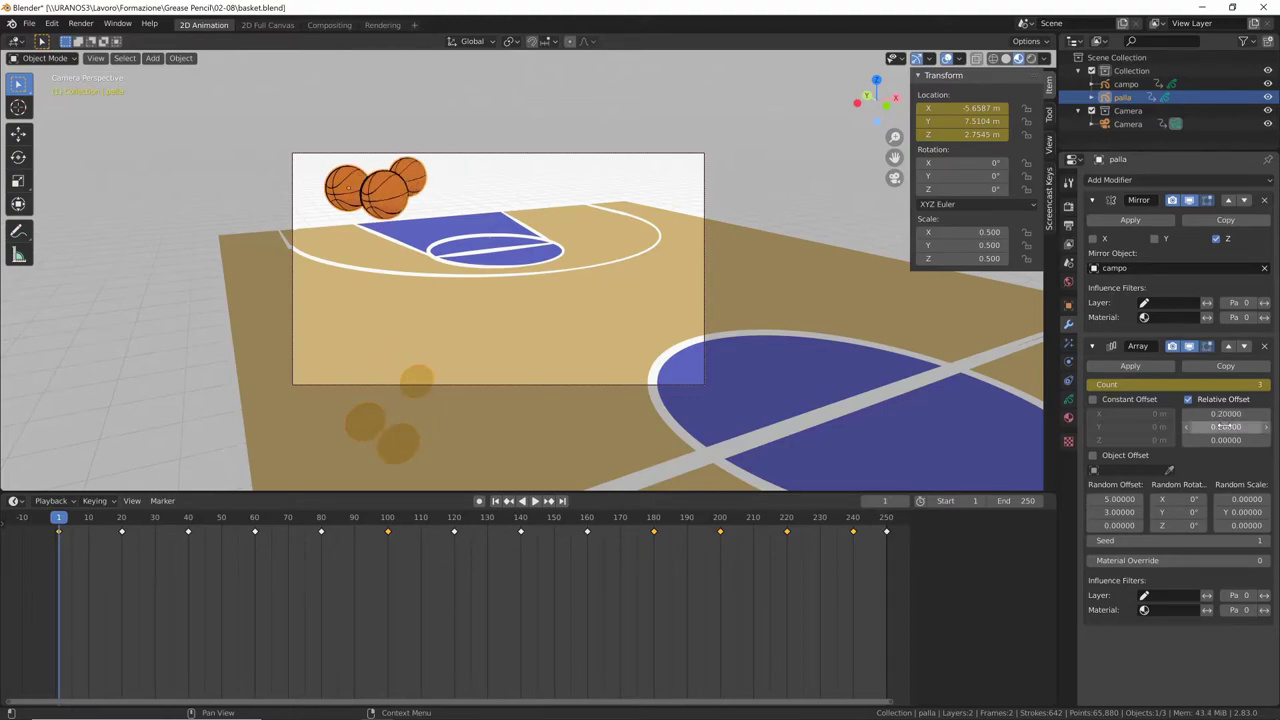
pyautogui.press('i')
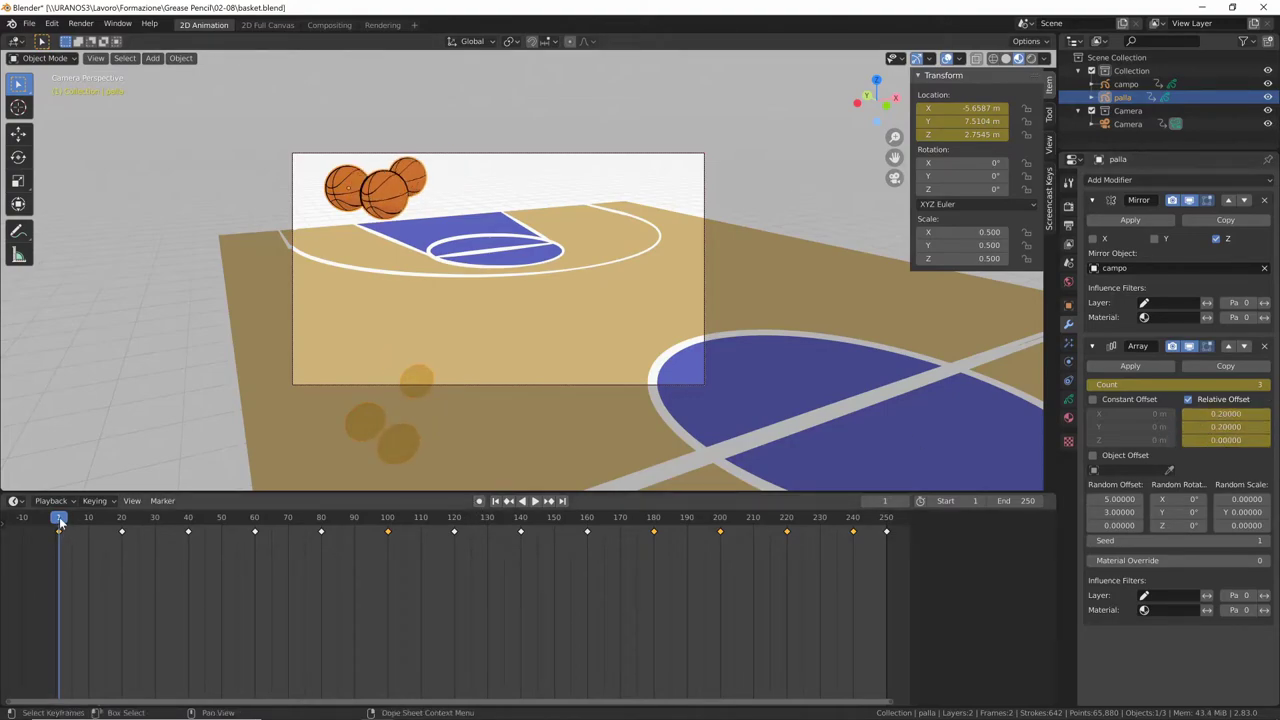
pyautogui.press('space')
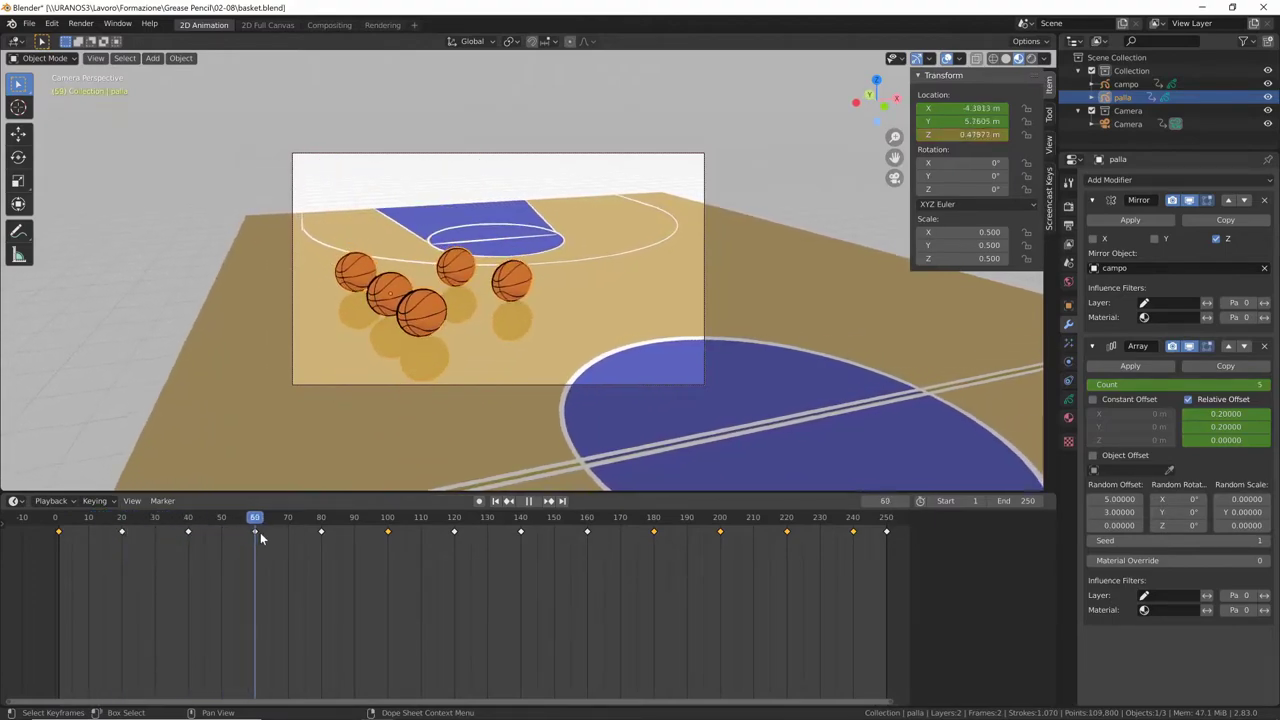
pyautogui.press('space')
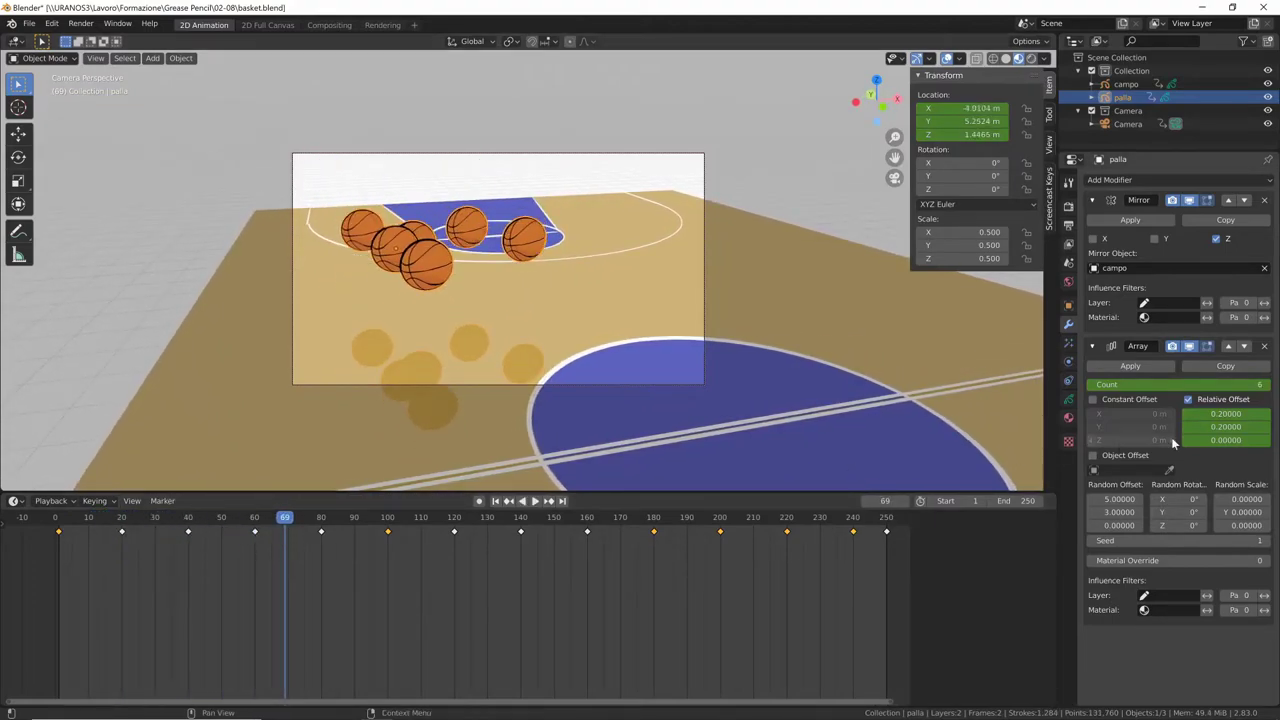
# Step: Keyframe an Array relative offset of 1, 1 at frame 69
pyautogui.write('1')
pyautogui.press('Return')
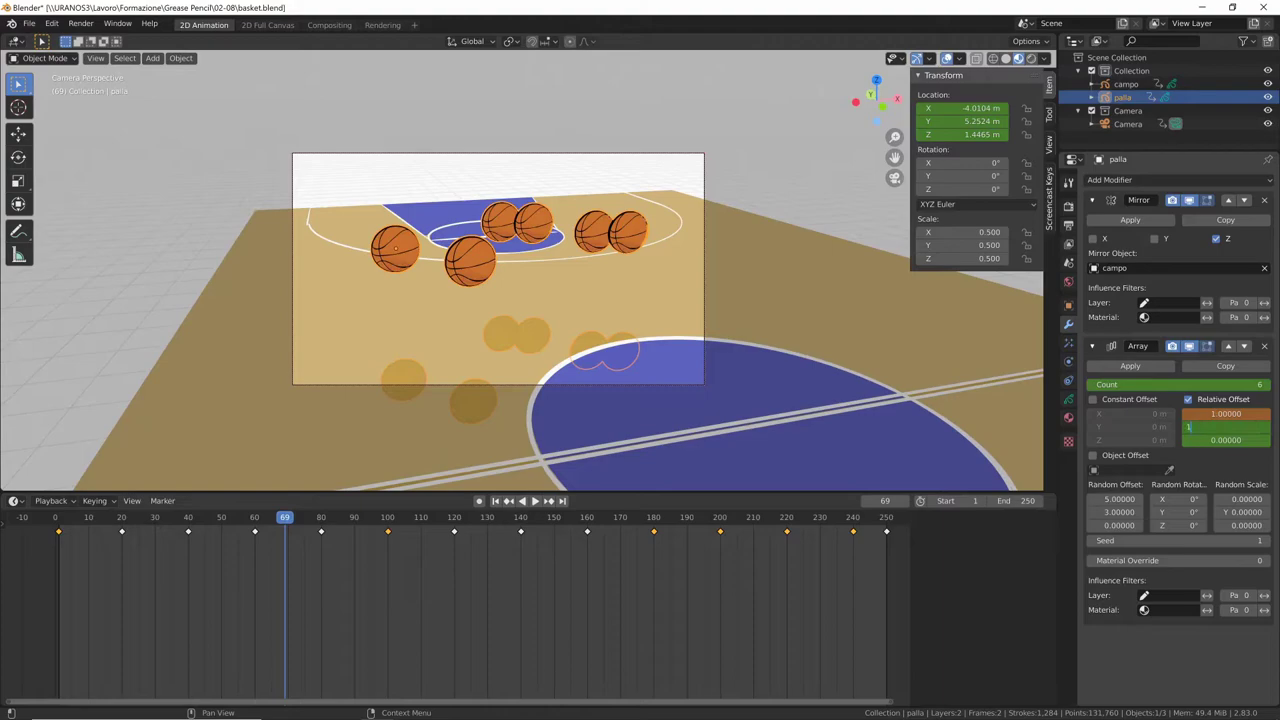
pyautogui.press('Return')
pyautogui.press('i')
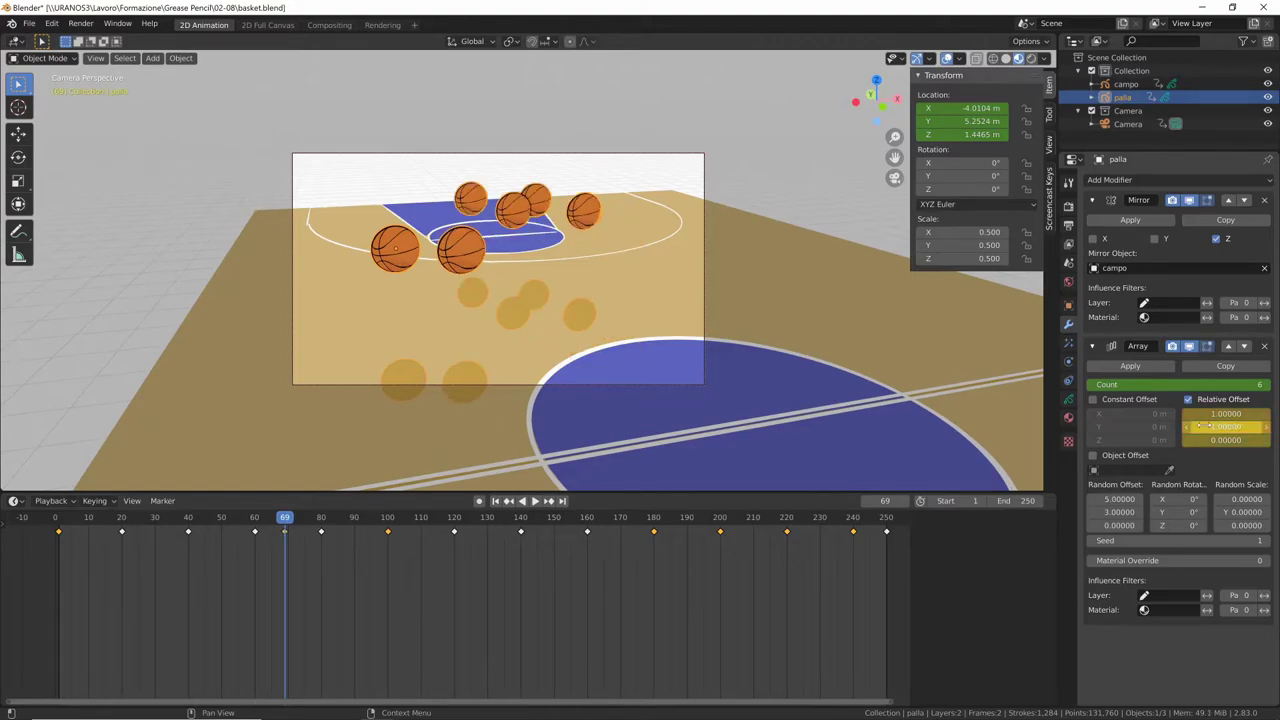
pyautogui.moveTo(285, 530)
pyautogui.mouseDown()
pyautogui.moveTo(60, 529)
pyautogui.moveTo(421, 545)
pyautogui.moveTo(857, 541)
pyautogui.moveTo(284, 548)
pyautogui.mouseUp()
# Step: Tweak the relative Y offset to a negative value and review the spreading balls
pyautogui.moveTo(1228, 427); pyautogui.dragTo(1188, 427)
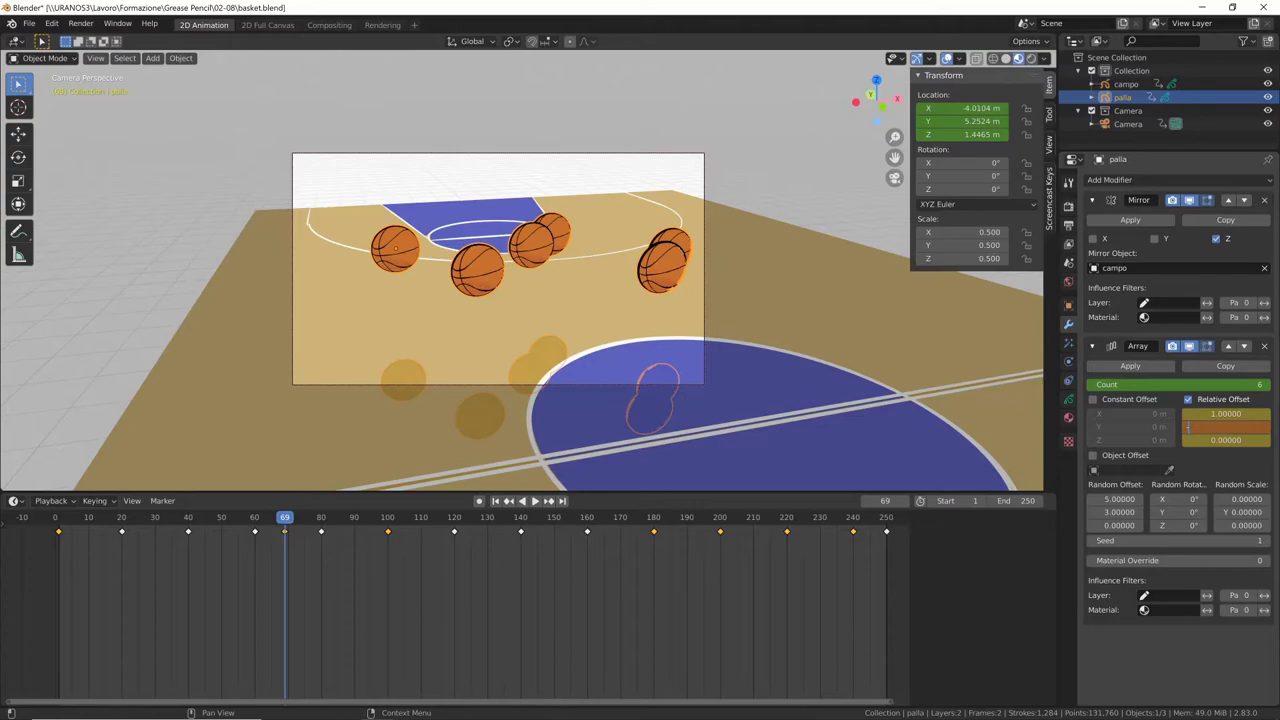
pyautogui.moveTo(1188, 427); pyautogui.dragTo(1224, 427)
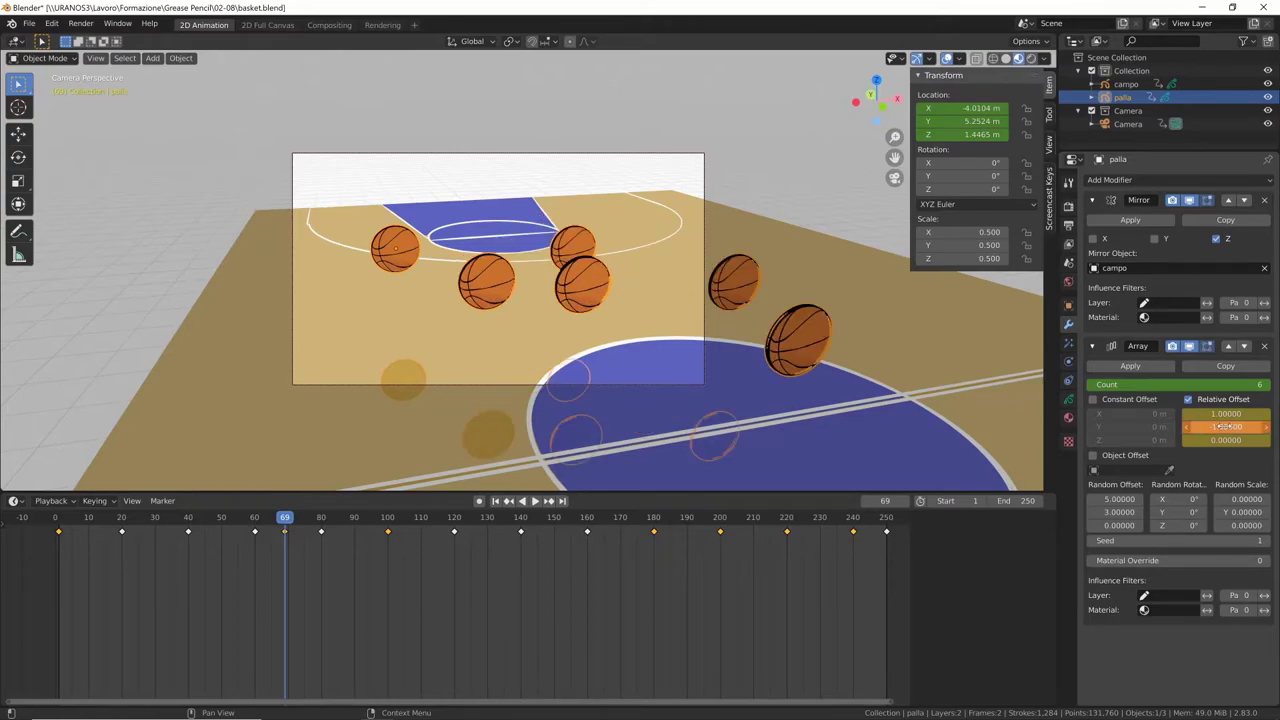
pyautogui.press('space')
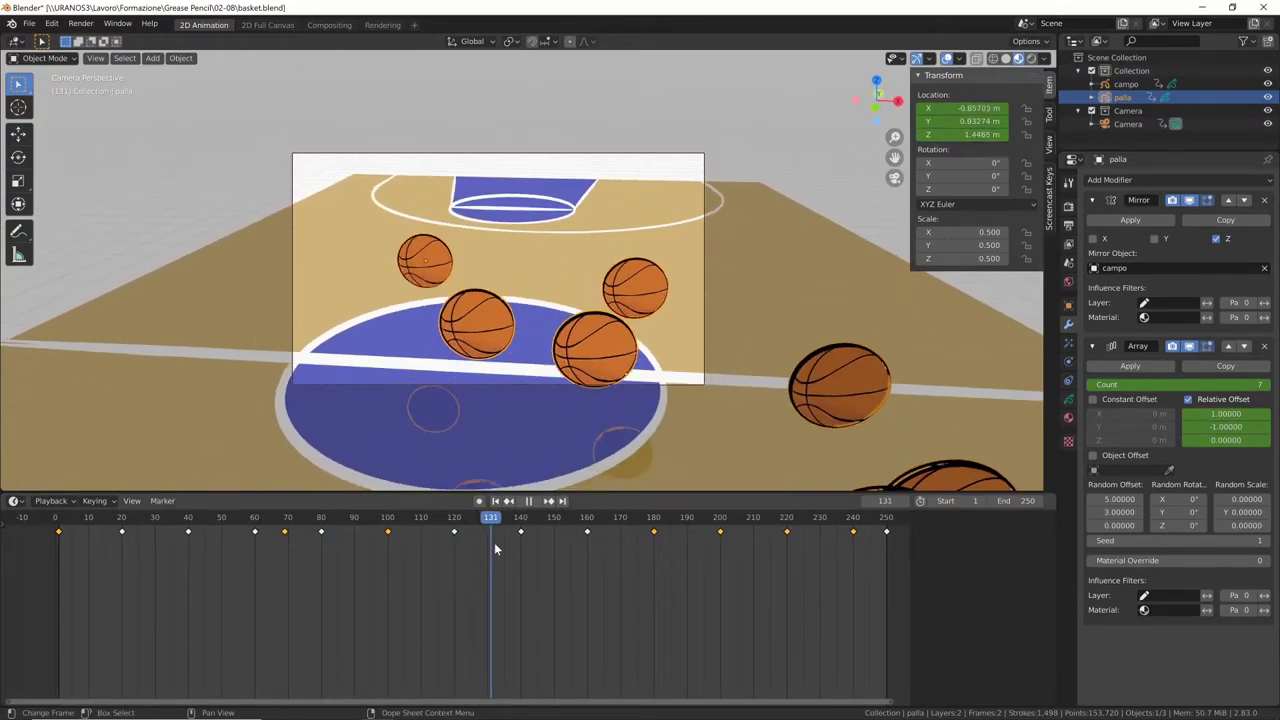
pyautogui.moveTo(388, 540)
pyautogui.mouseDown()
pyautogui.moveTo(119, 553)
pyautogui.moveTo(286, 535)
pyautogui.mouseUp()
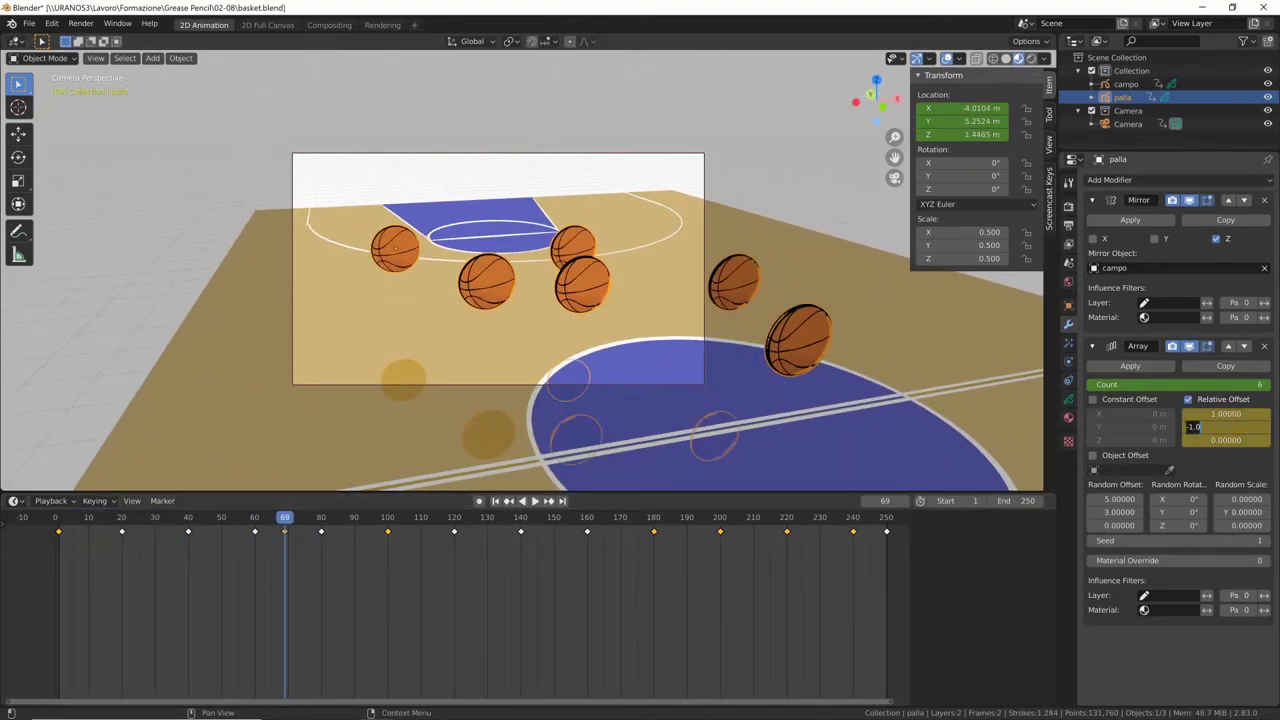
pyautogui.moveTo(1188, 427); pyautogui.dragTo(1170, 427)
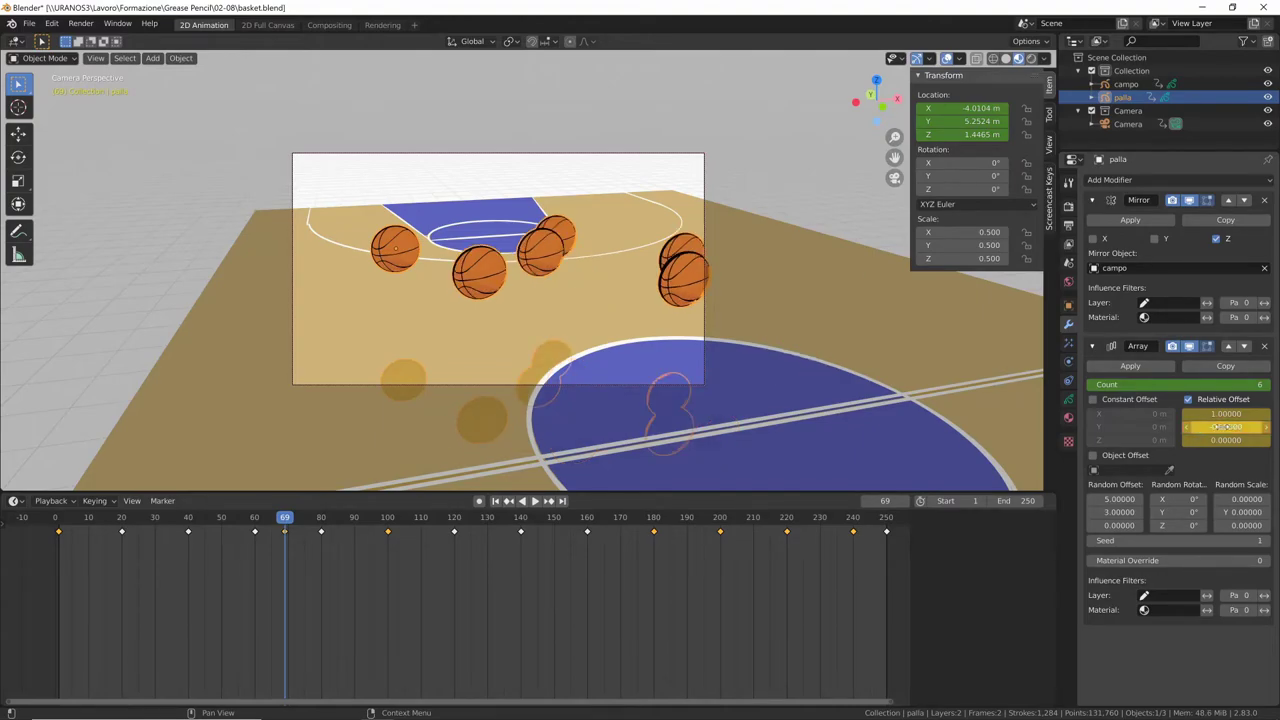
pyautogui.moveTo(147, 541)
pyautogui.mouseDown()
pyautogui.moveTo(480, 561)
pyautogui.moveTo(874, 561)
pyautogui.moveTo(744, 544)
pyautogui.moveTo(107, 547)
pyautogui.mouseUp()
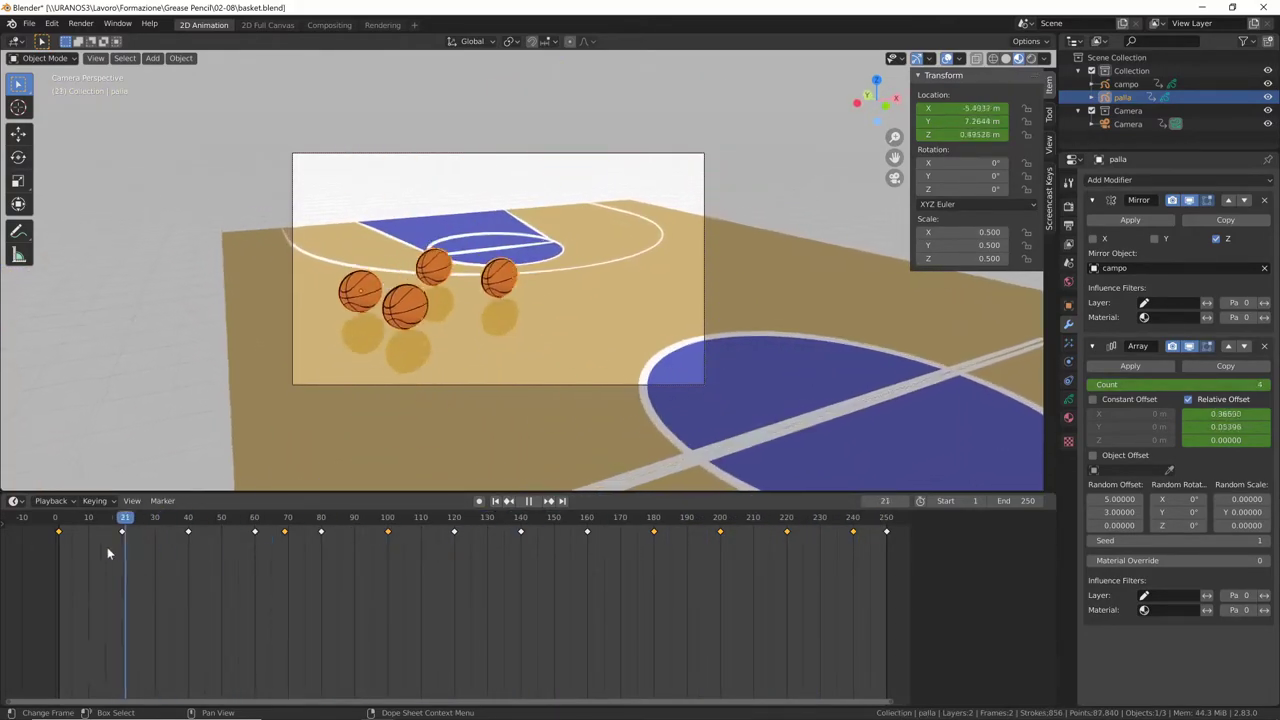
pyautogui.press('Escape')
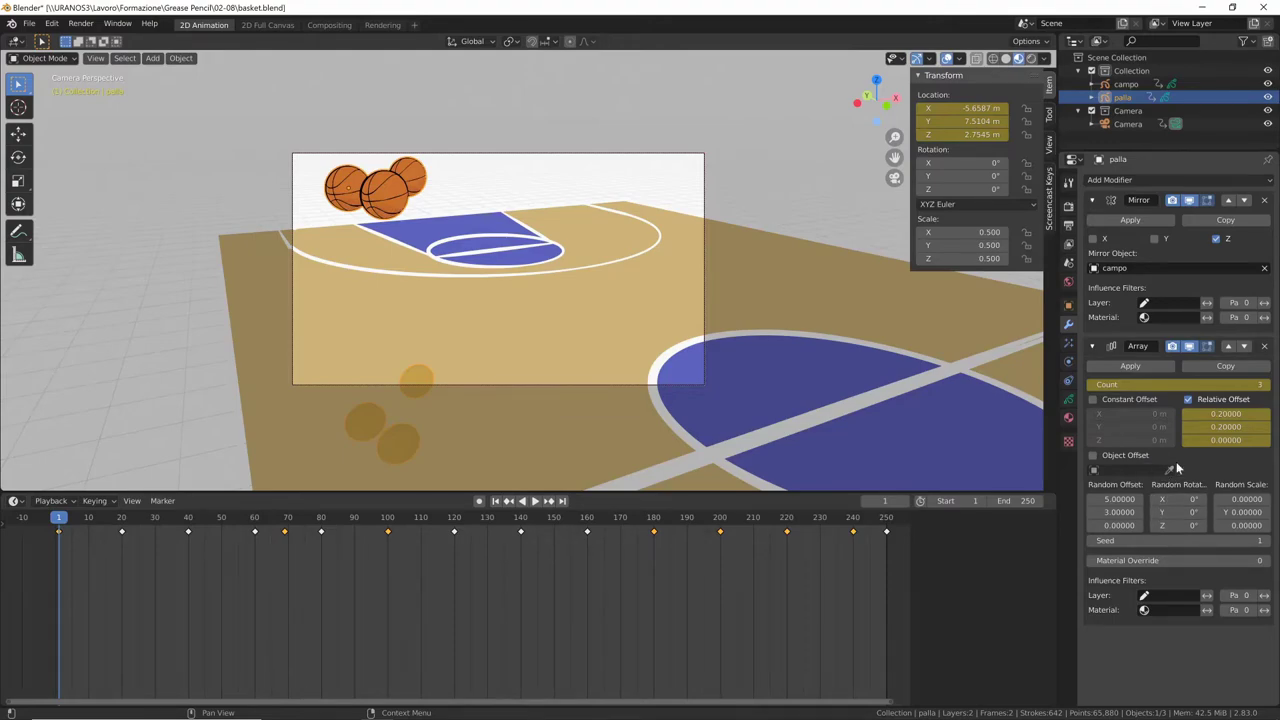
# Step: Browse the Add Modifier list without adding one, then play and scrub the ball animation
pyautogui.click(1203, 181)
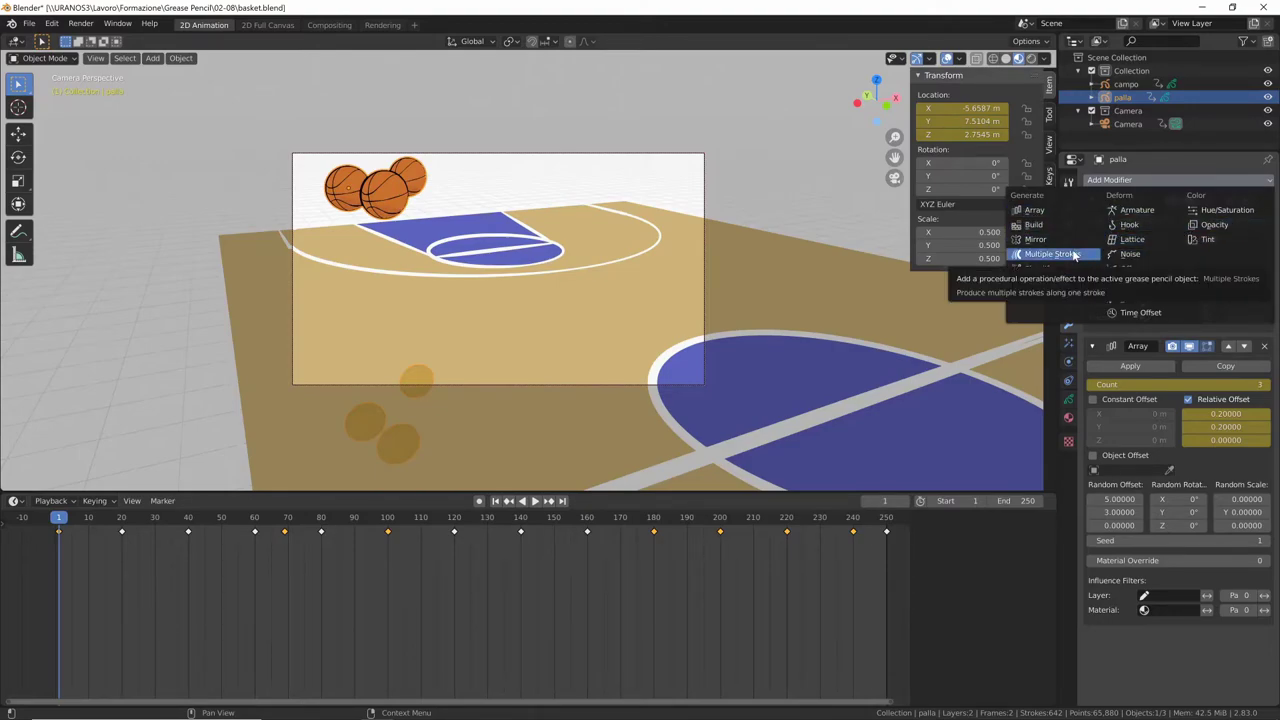
pyautogui.press('space')
pyautogui.moveTo(225, 527); pyautogui.dragTo(794, 552)
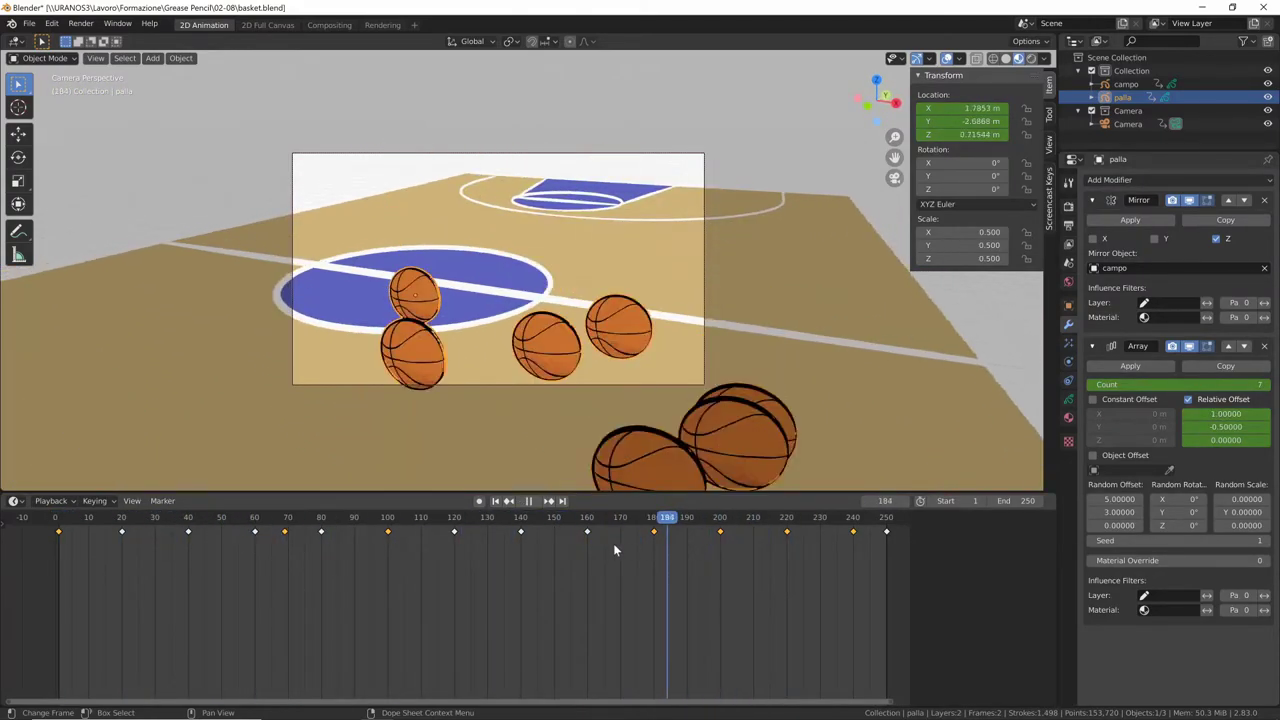
pyautogui.press('Escape')
# Step: Save basket.blend and replay the ball array animation from frame 1
pyautogui.hotkey('ctrl', 's')
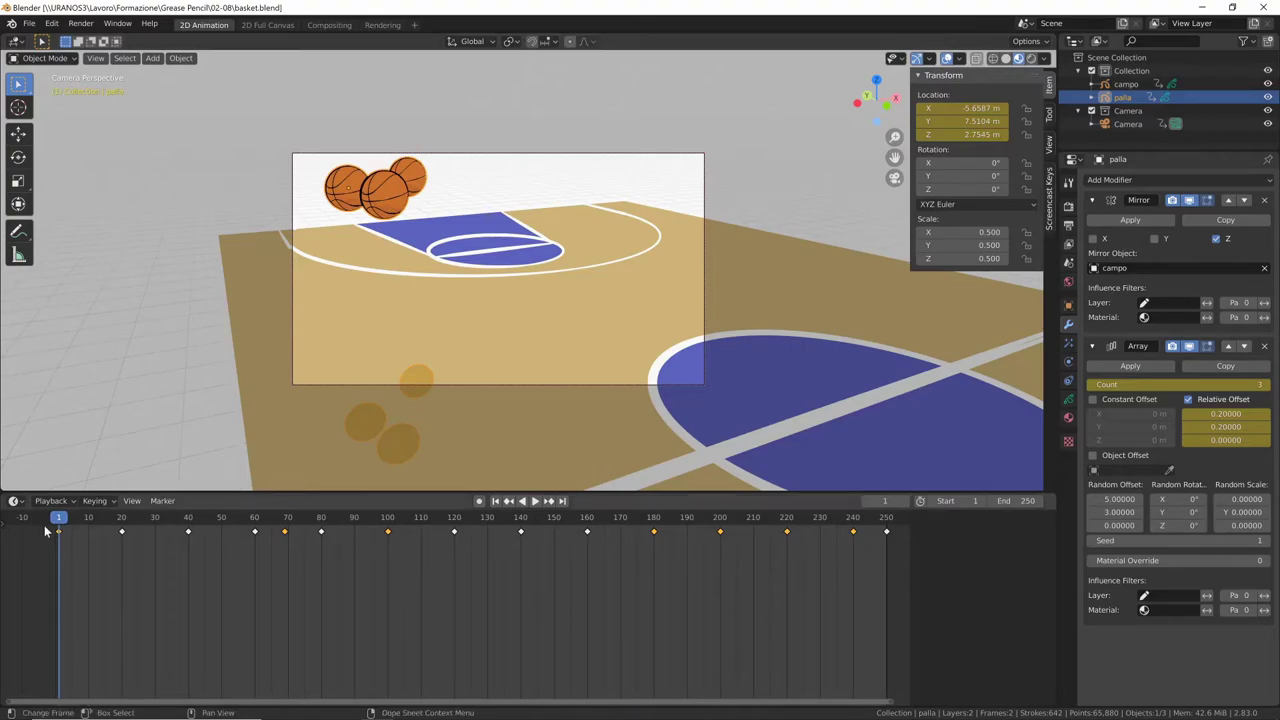
pyautogui.press('space')
pyautogui.moveTo(421, 545); pyautogui.dragTo(55, 540)
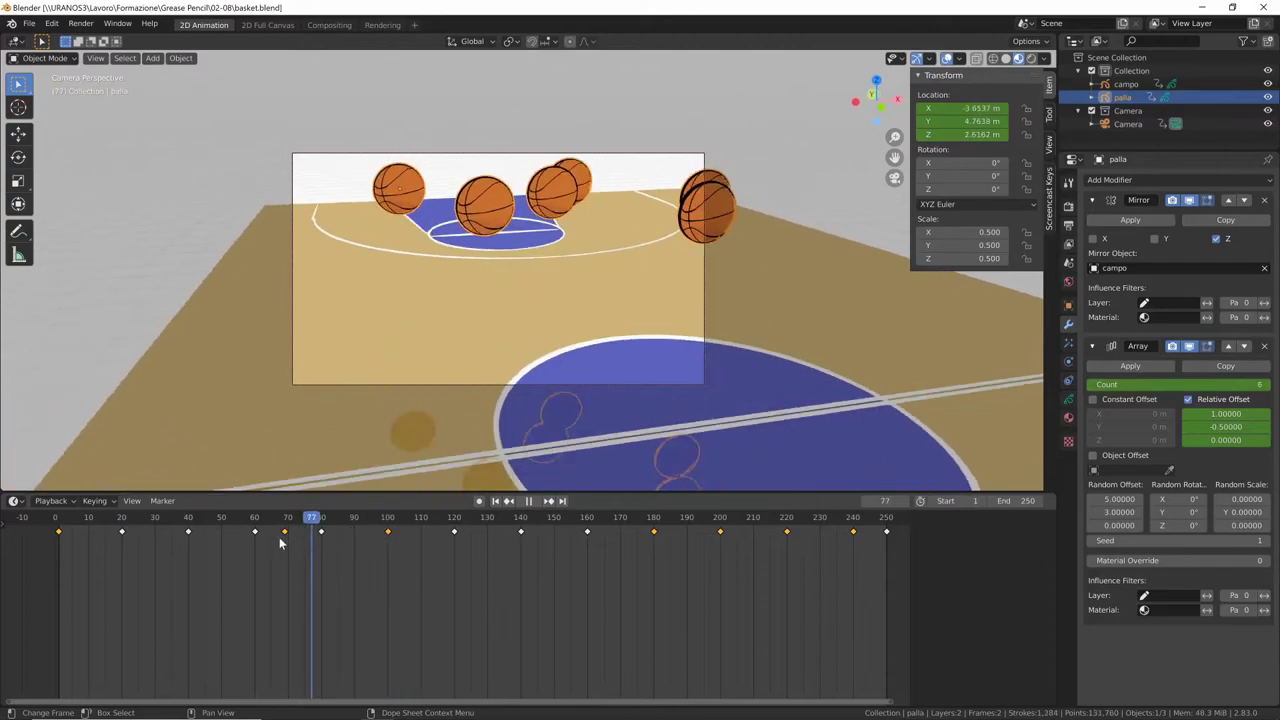
pyautogui.press('space')
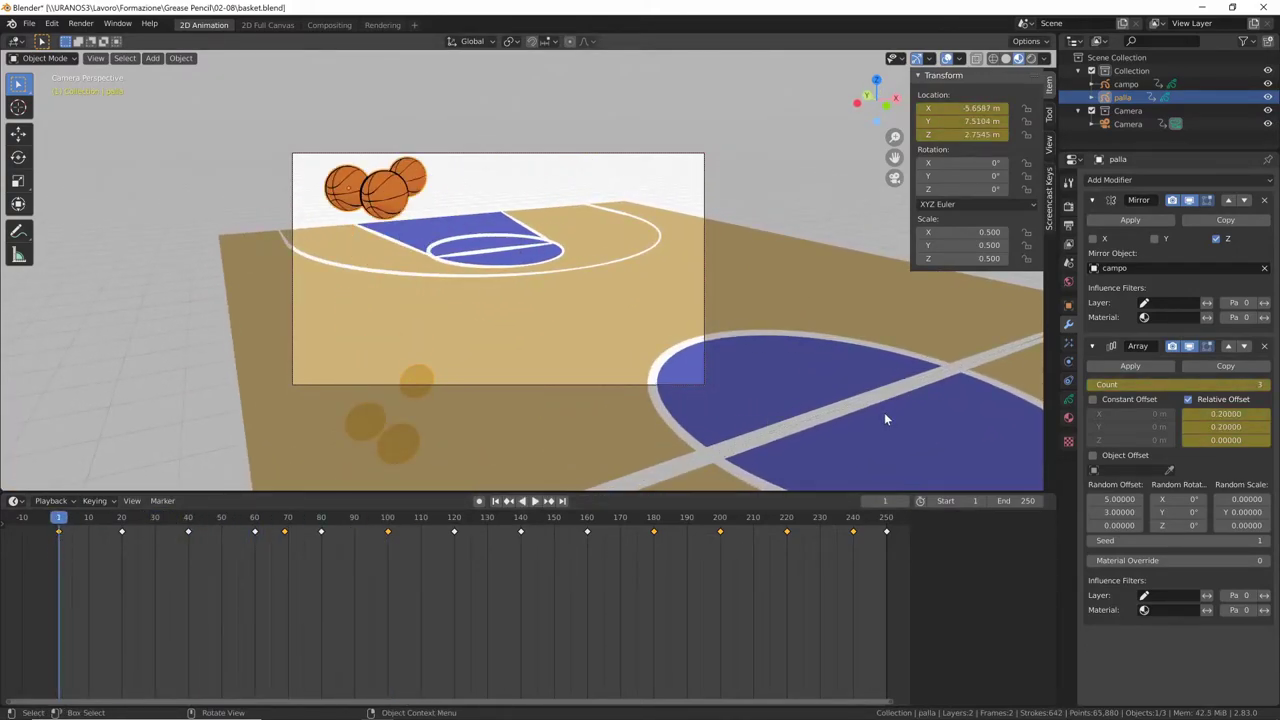
pyautogui.press('space')
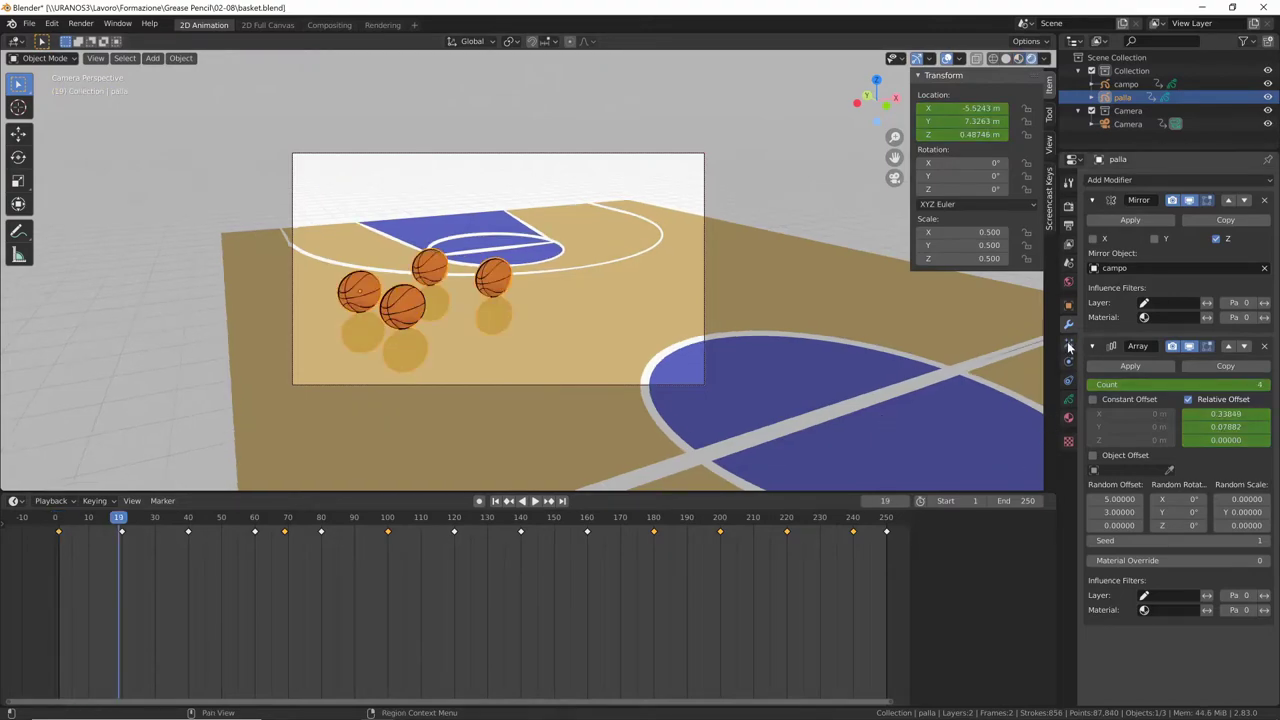
# Step: Add a Rim visual effect to the ball object
pyautogui.click(1069, 346)
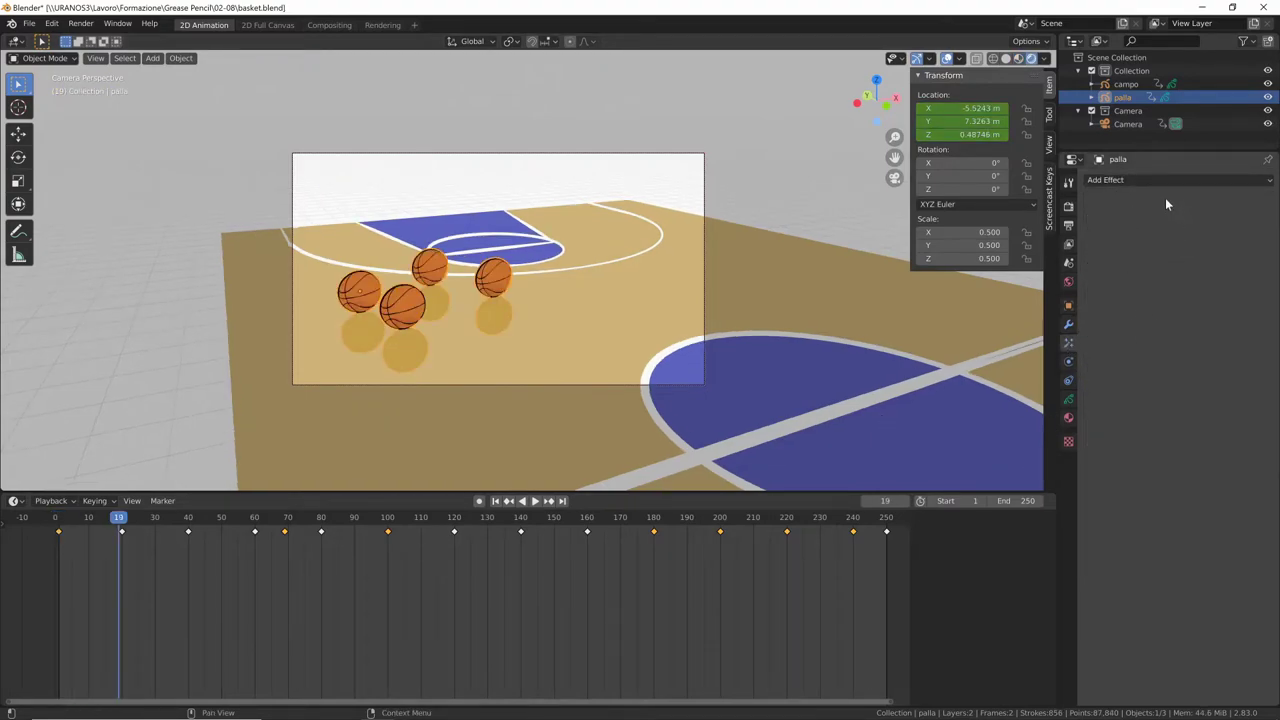
pyautogui.click(1172, 181)
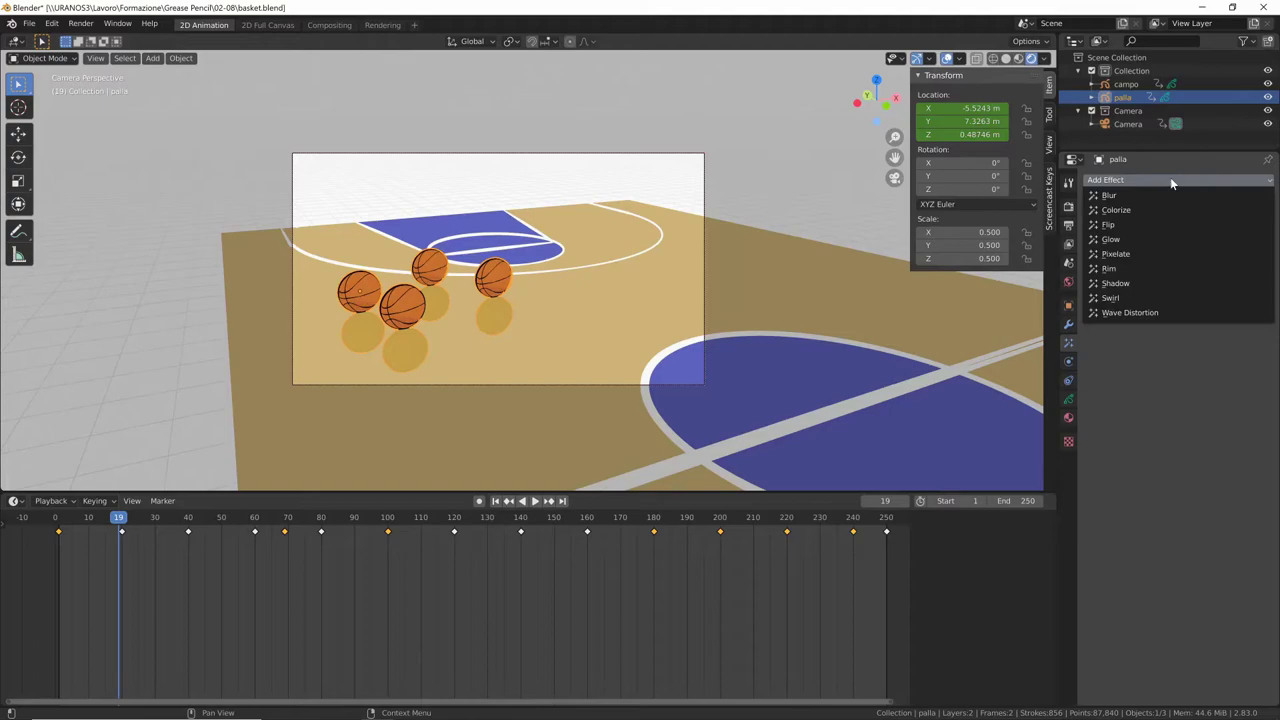
pyautogui.click(1127, 270)
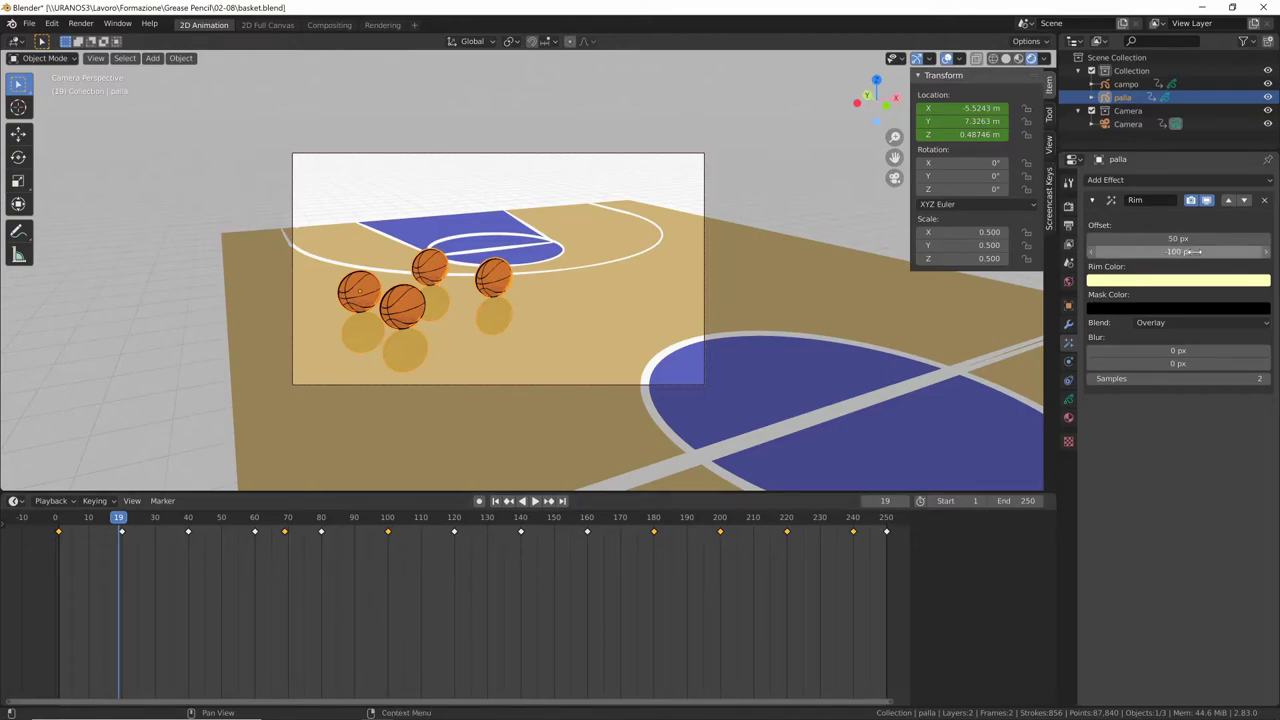
# Step: Switch the rim blend mode to Add and adjust the rim offsets
pyautogui.moveTo(1202, 251); pyautogui.dragTo(1183, 252)
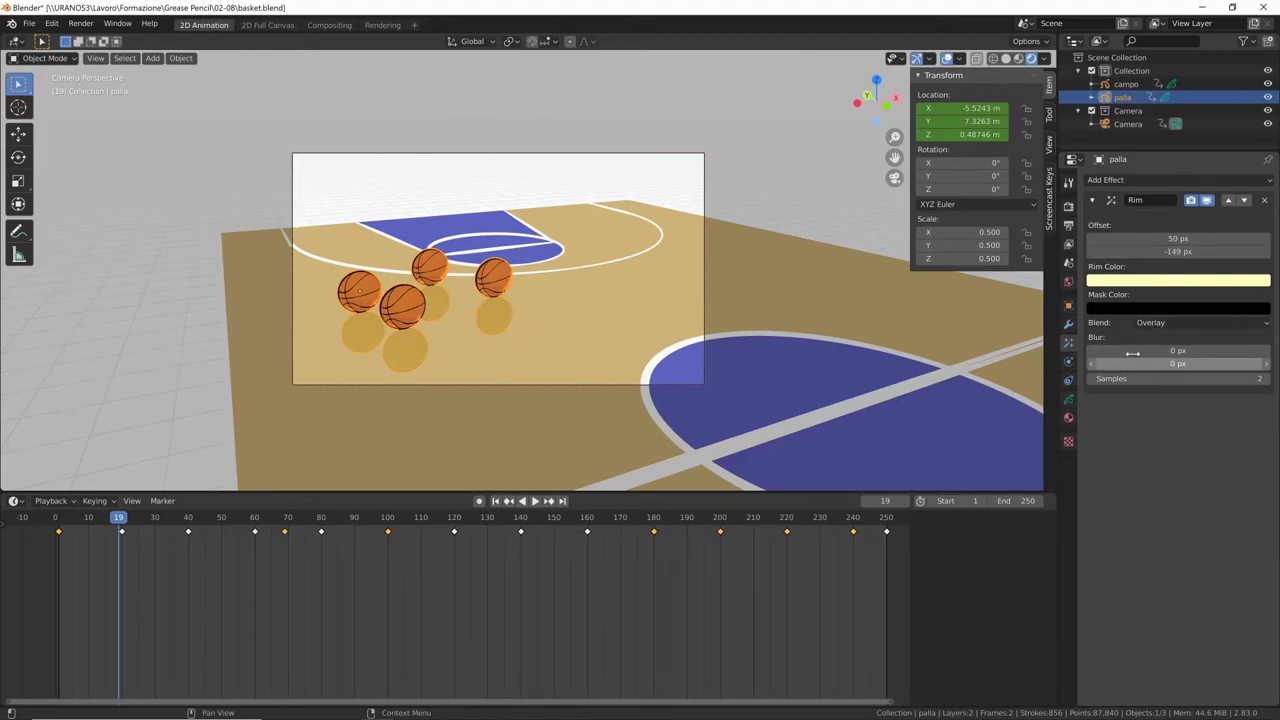
pyautogui.click(1168, 322)
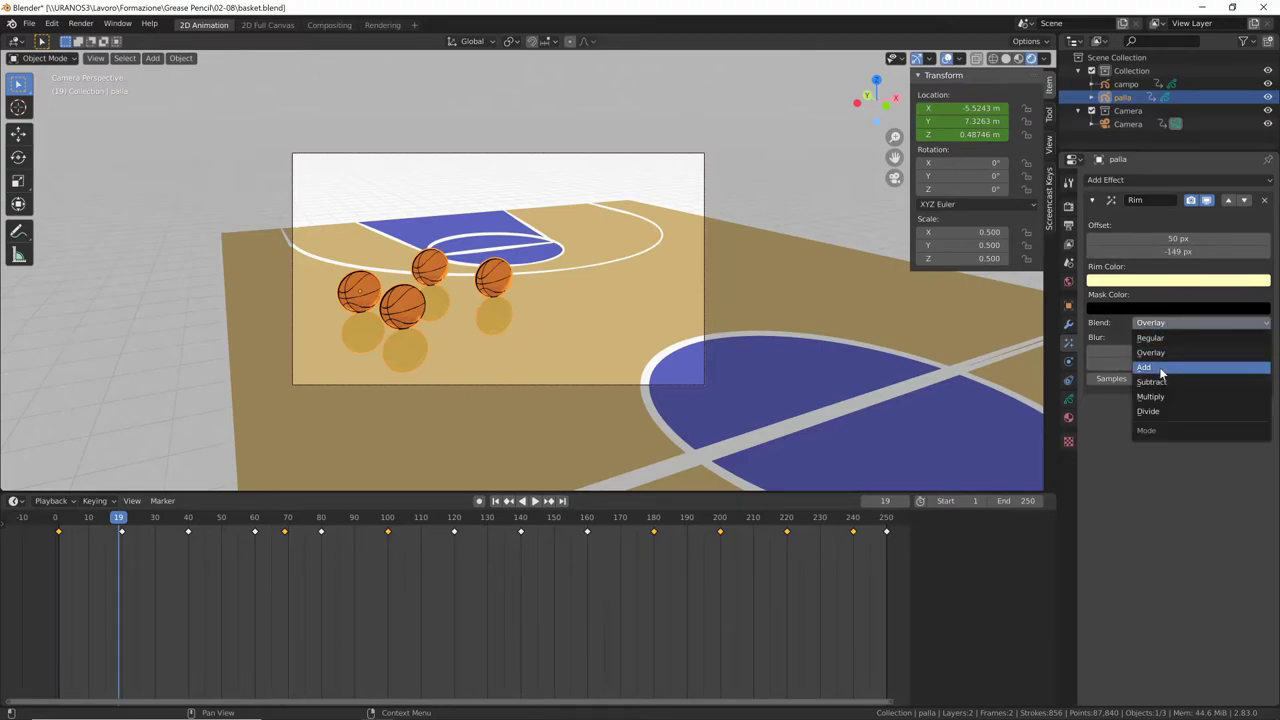
pyautogui.click(1162, 368)
pyautogui.click(1183, 280)
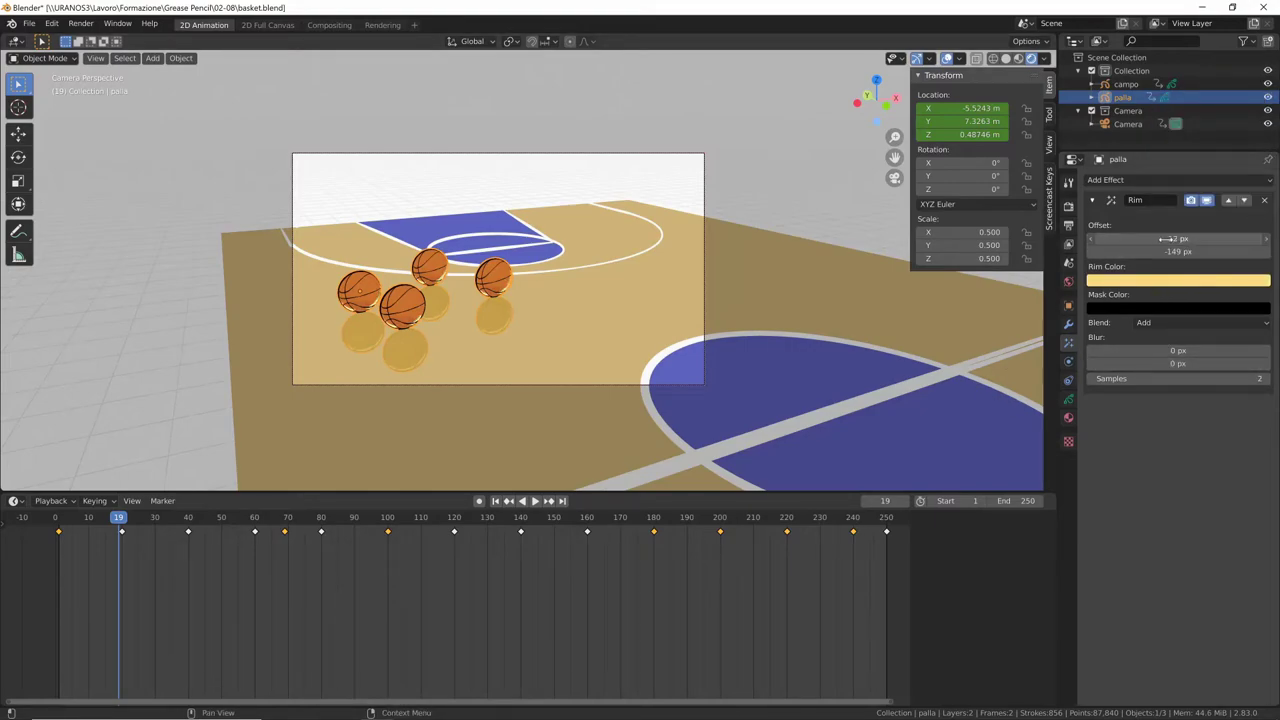
pyautogui.moveTo(1199, 239); pyautogui.dragTo(1198, 251)
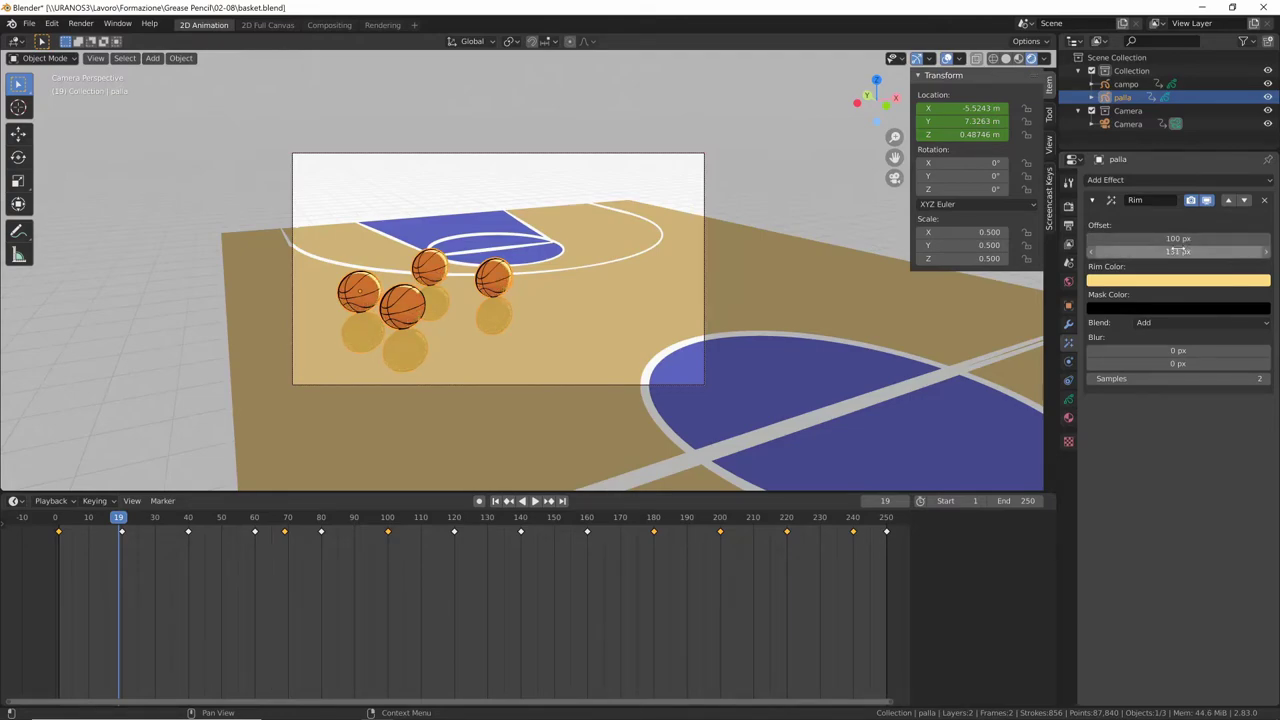
# Step: Preview playback while tuning the rim offset to 120/187 px
pyautogui.press('space')
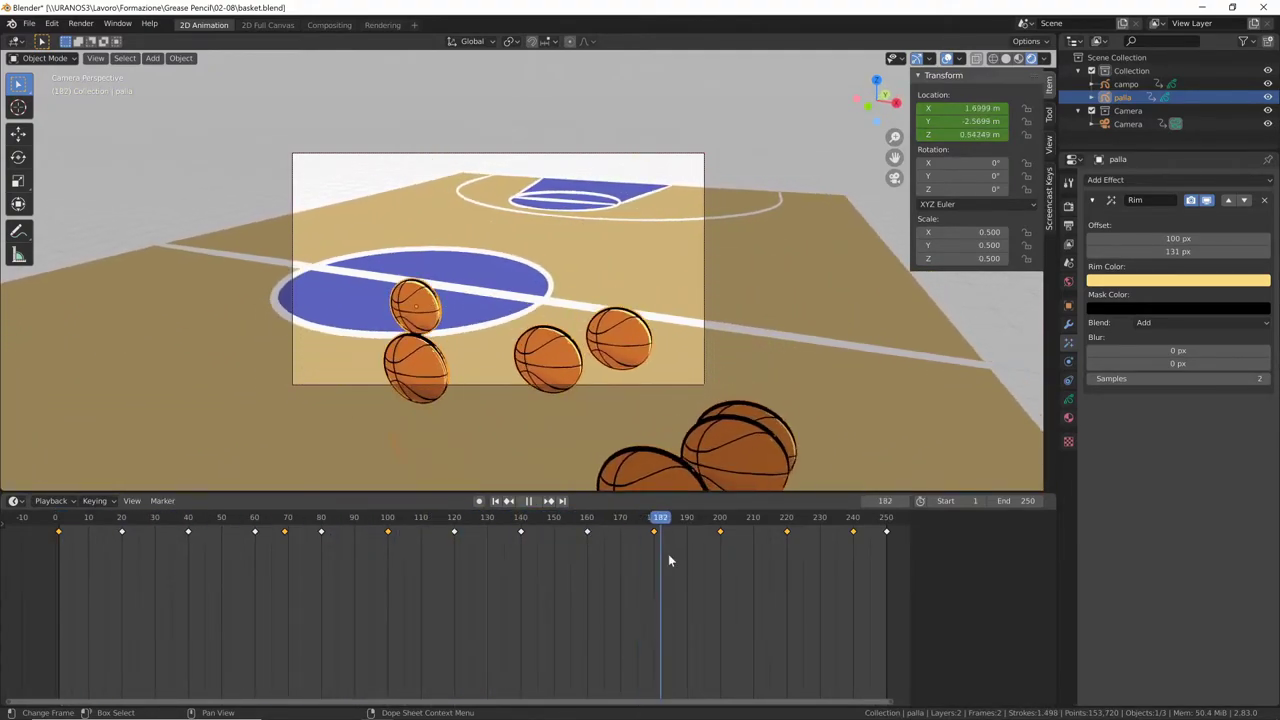
pyautogui.moveTo(668, 554); pyautogui.dragTo(640, 523)
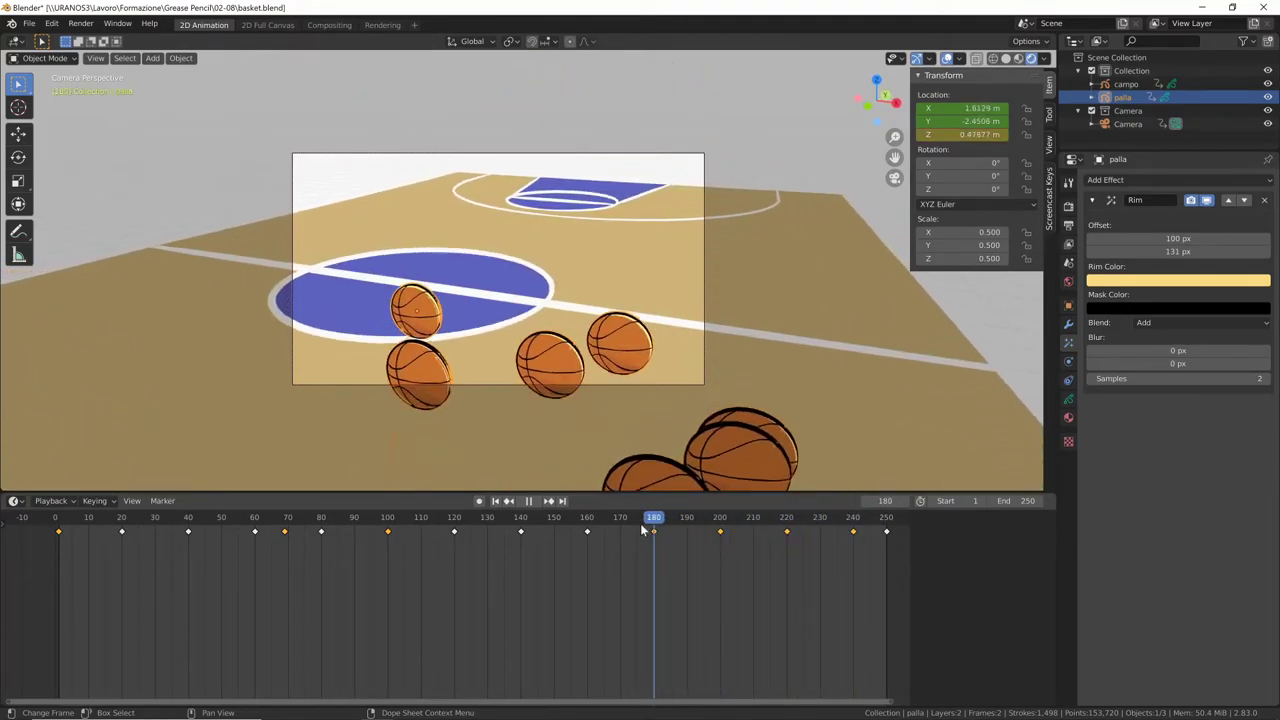
pyautogui.press('Escape')
pyautogui.moveTo(1178, 239)
pyautogui.mouseDown()
pyautogui.moveTo(1197, 239)
pyautogui.moveTo(1180, 239)
pyautogui.mouseUp()
pyautogui.press('space')
pyautogui.moveTo(135, 551)
pyautogui.mouseDown()
pyautogui.moveTo(89, 563)
pyautogui.moveTo(219, 572)
pyautogui.mouseUp()
pyautogui.press('space')
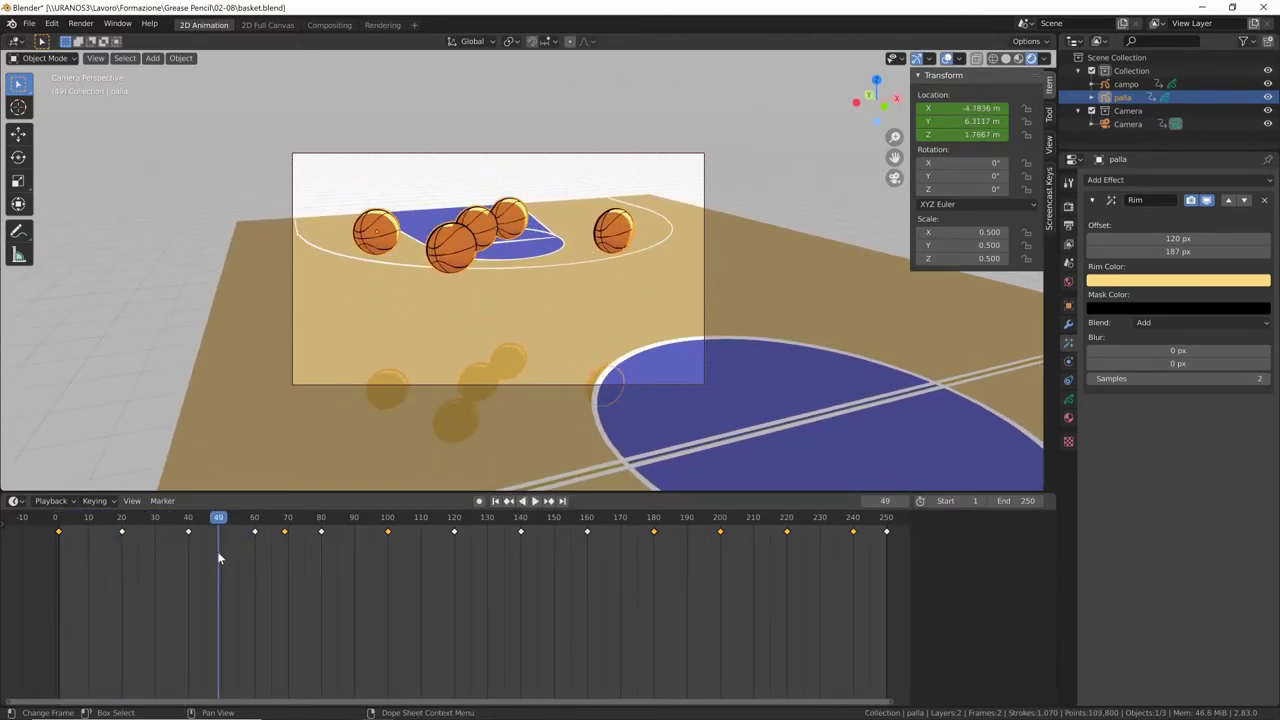
pyautogui.press('space')
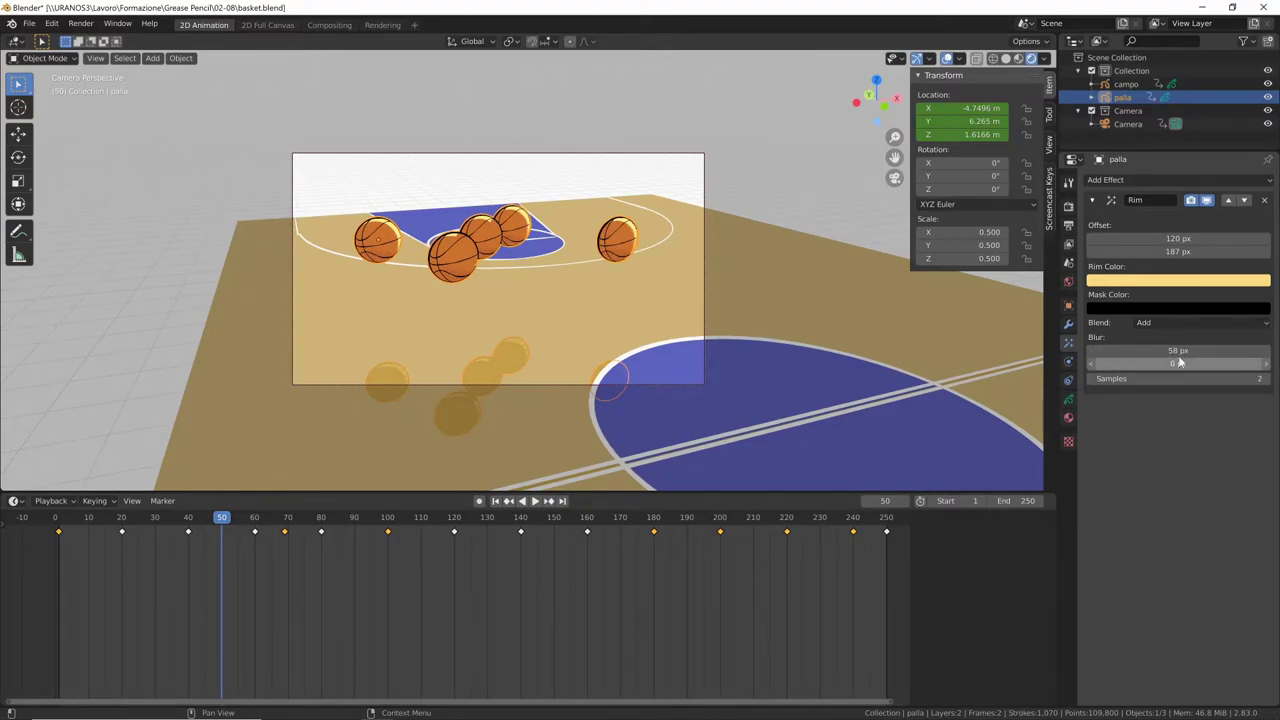
# Step: Blur the rim 20 px both ways and keyframe the rim colour at frame 50
pyautogui.moveTo(1190, 351); pyautogui.dragTo(1170, 362)
pyautogui.click(1178, 351)
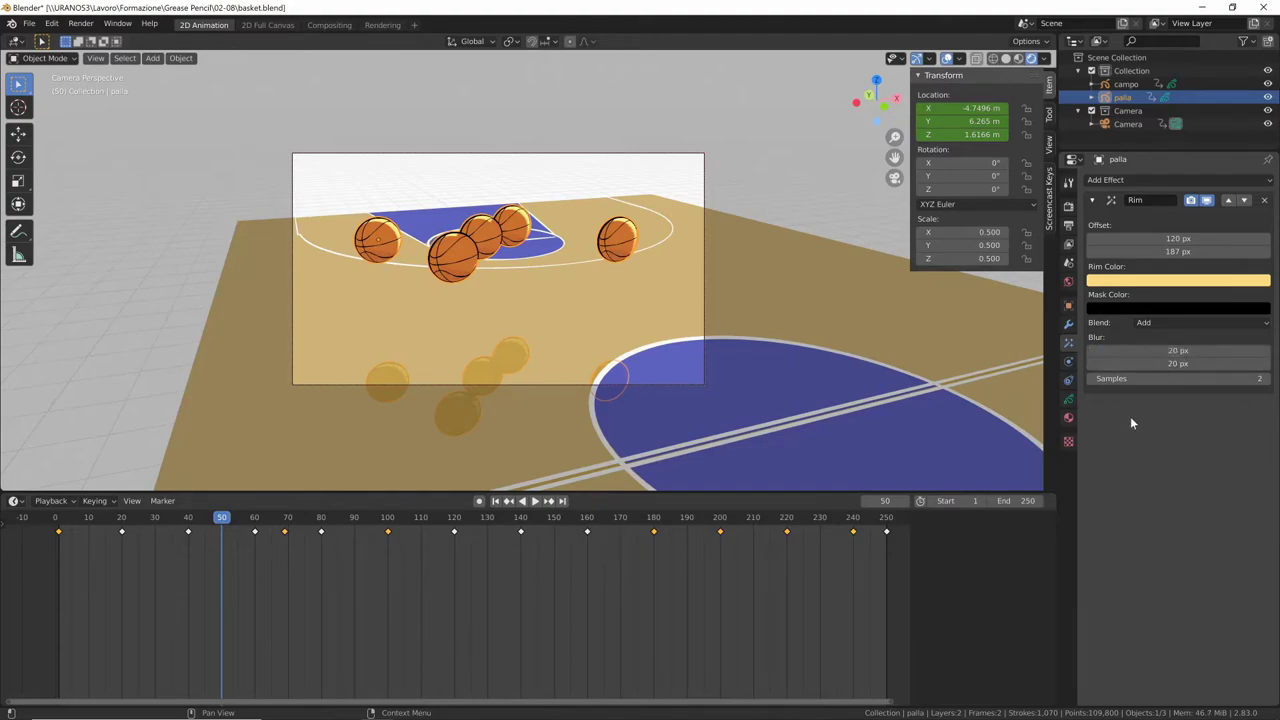
pyautogui.press('Return')
pyautogui.press('i')
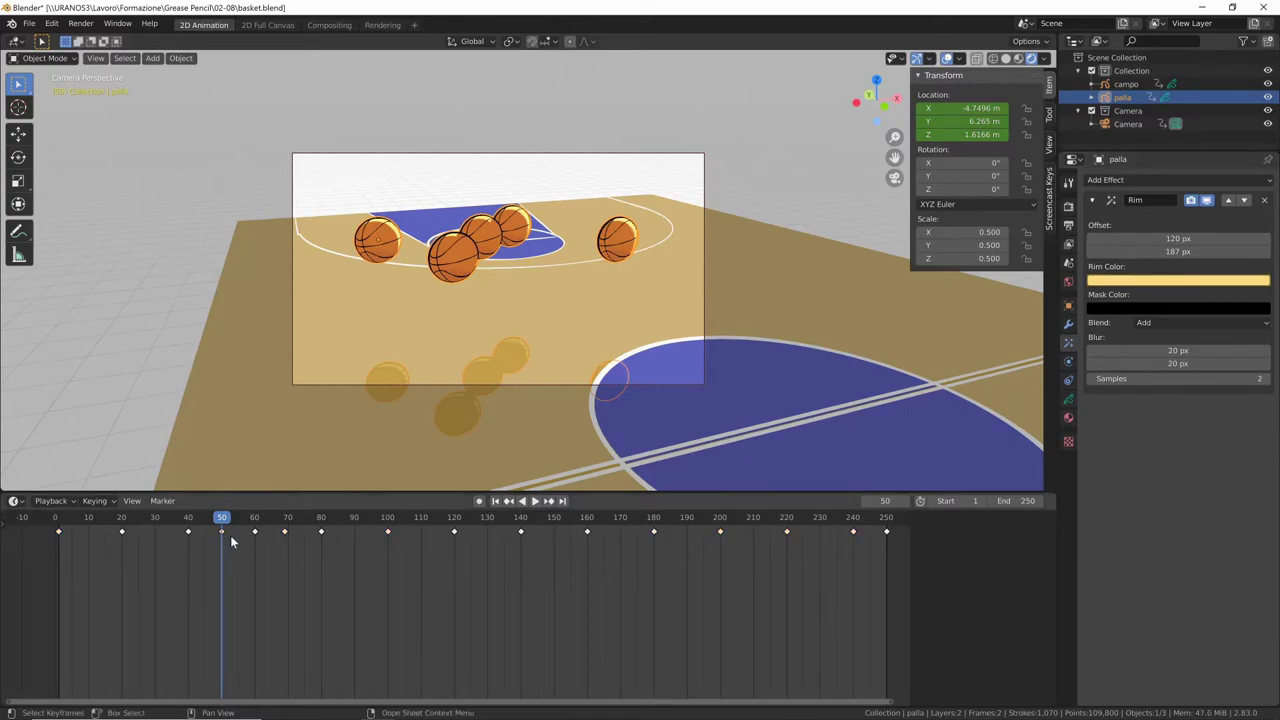
# Step: Move the rim colour keyframe from frame 50 to frame 170 and replay to check it
pyautogui.moveTo(222, 531); pyautogui.dragTo(444, 572)
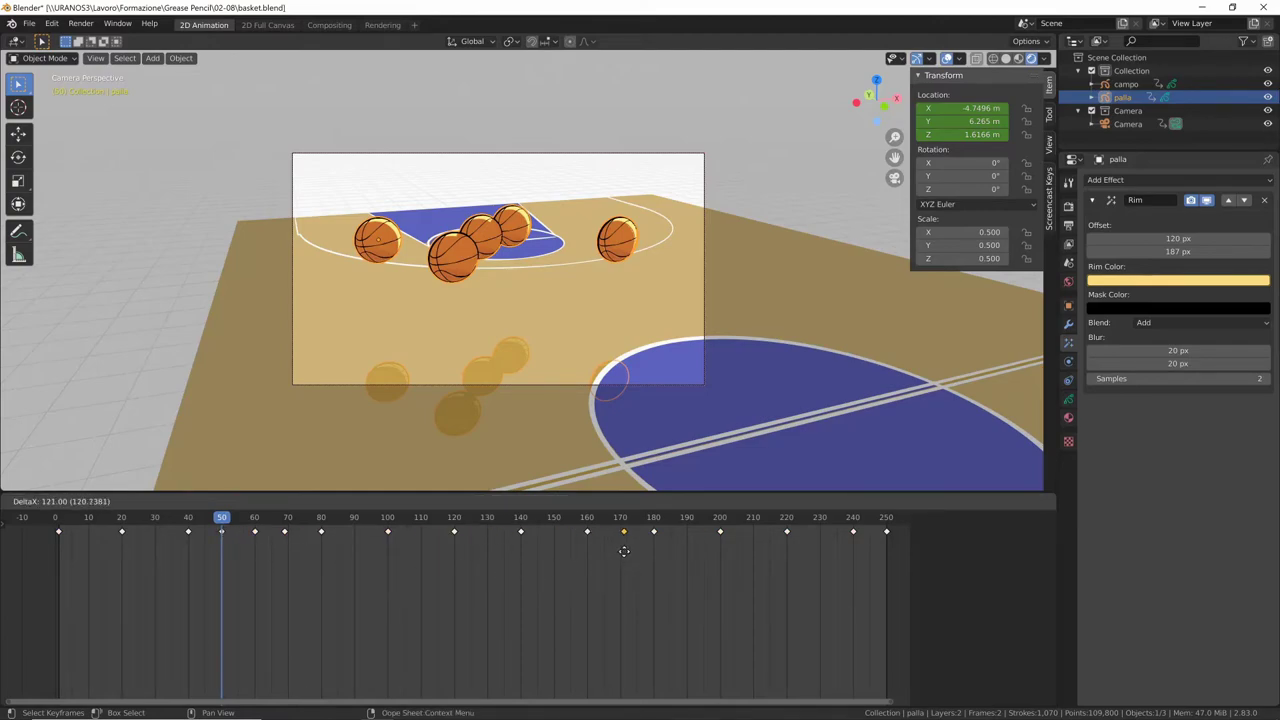
pyautogui.moveTo(620, 552); pyautogui.dragTo(594, 551)
pyautogui.press('space')
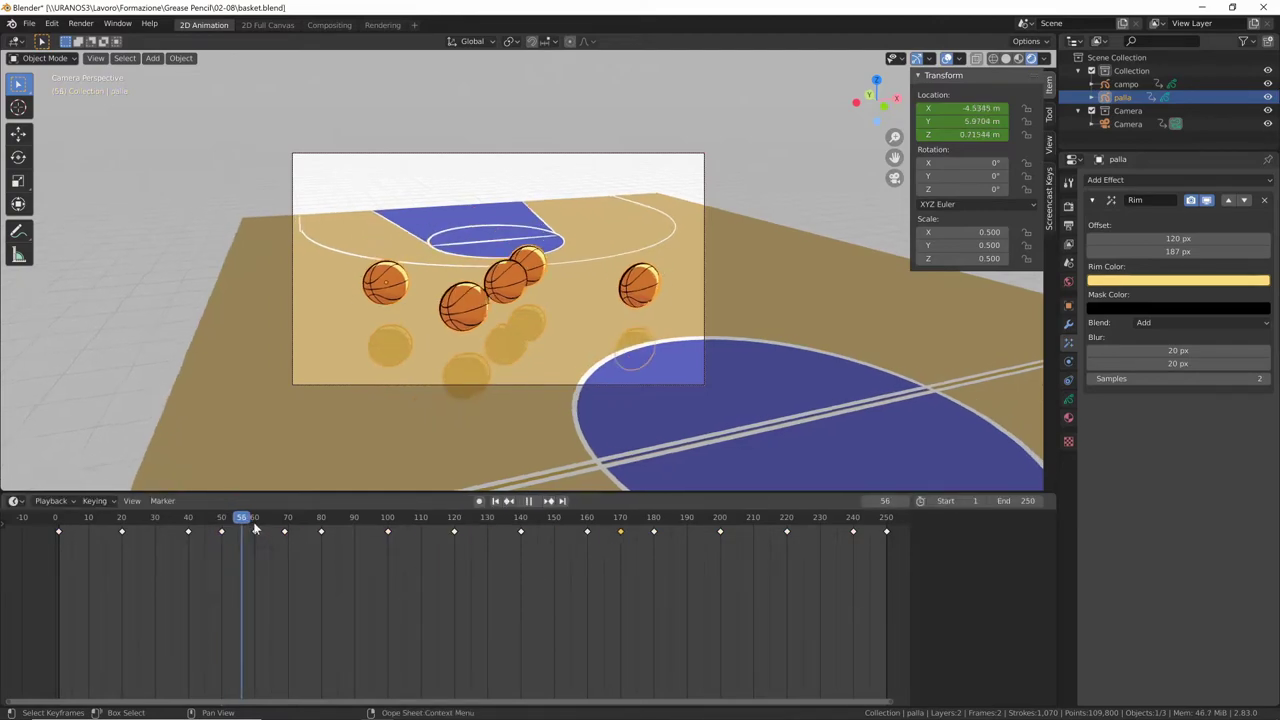
pyautogui.moveTo(416, 536)
pyautogui.mouseDown()
pyautogui.moveTo(623, 548)
pyautogui.moveTo(58, 570)
pyautogui.mouseUp()
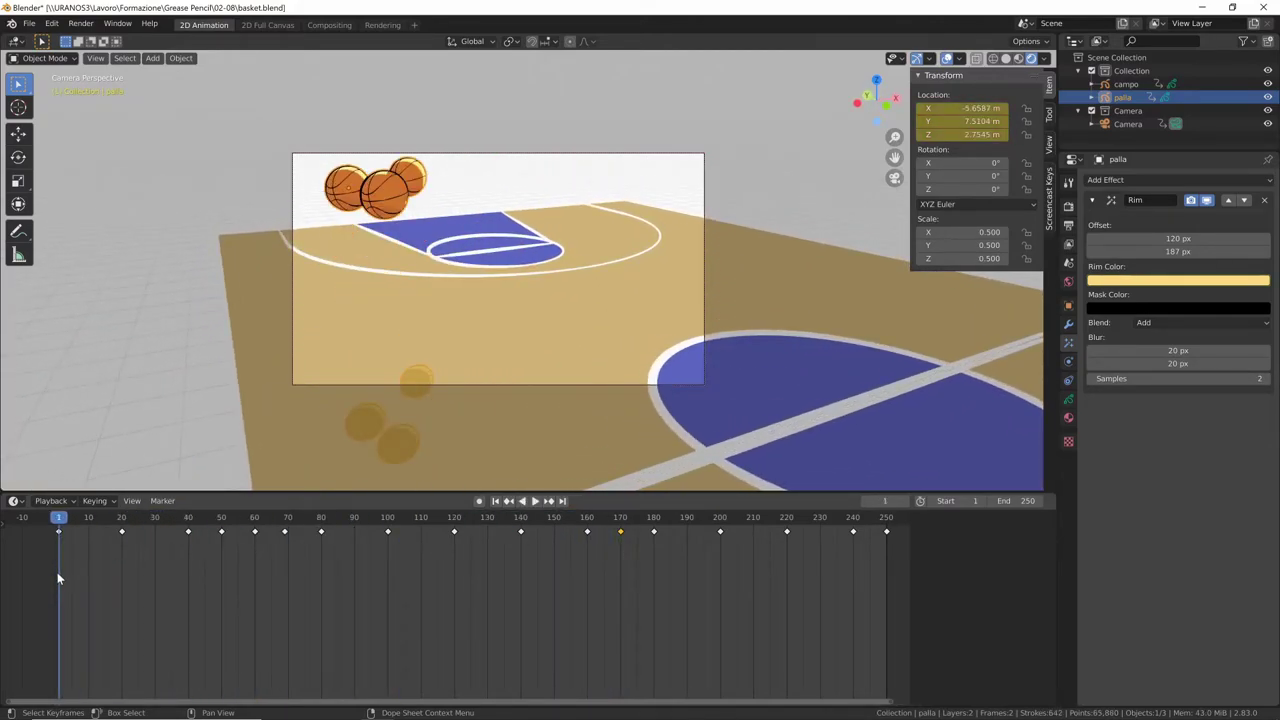
# Step: Try a near-black rim colour and preview it in playback
pyautogui.click(1176, 286)
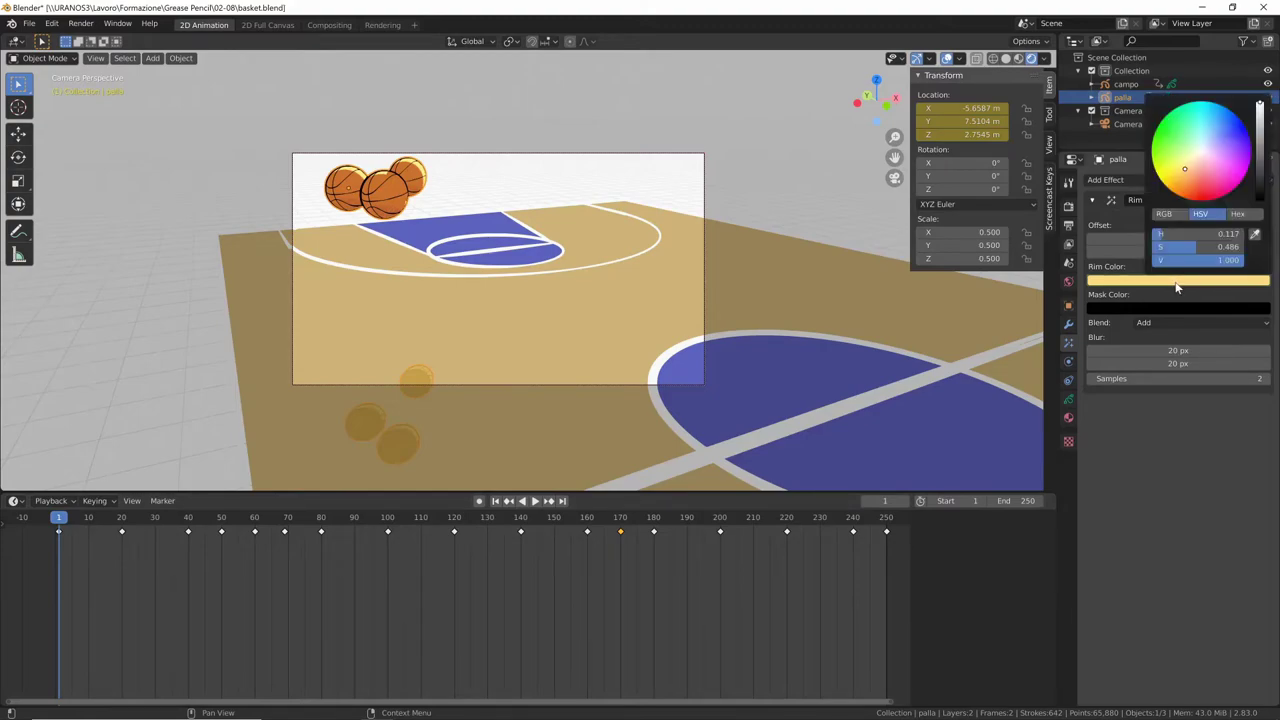
pyautogui.moveTo(1234, 262); pyautogui.dragTo(1137, 261)
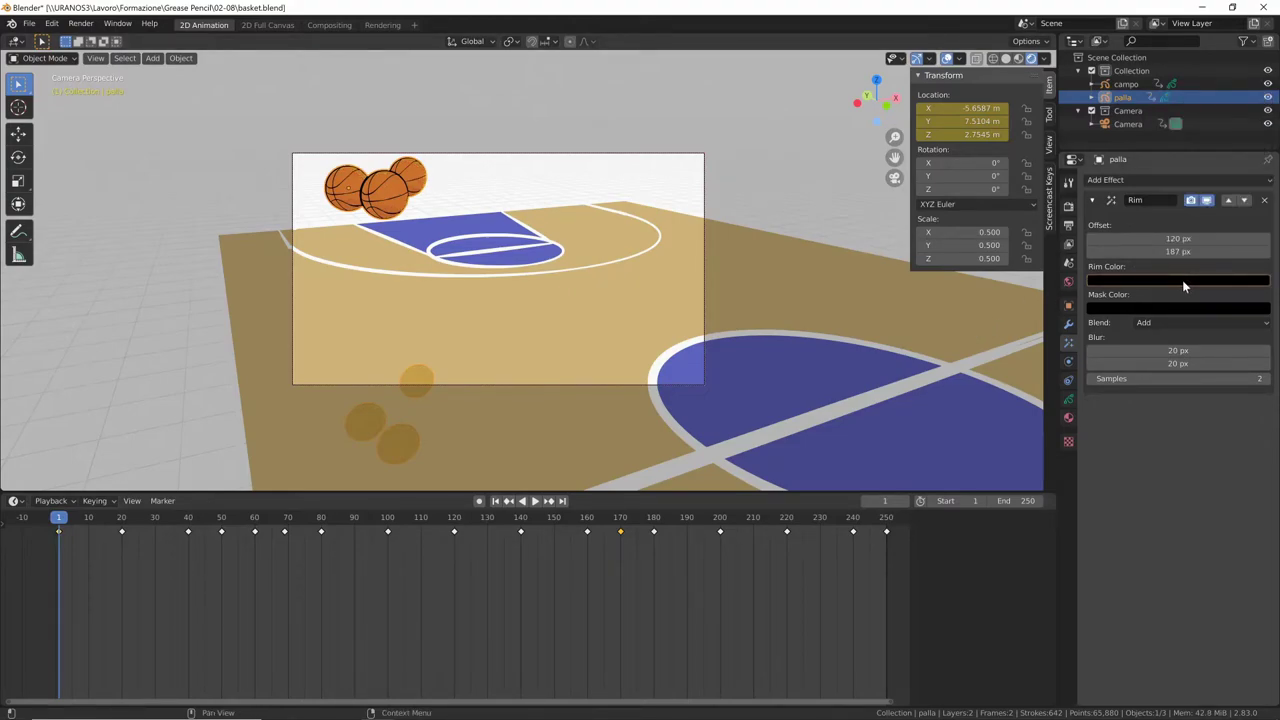
pyautogui.press('space')
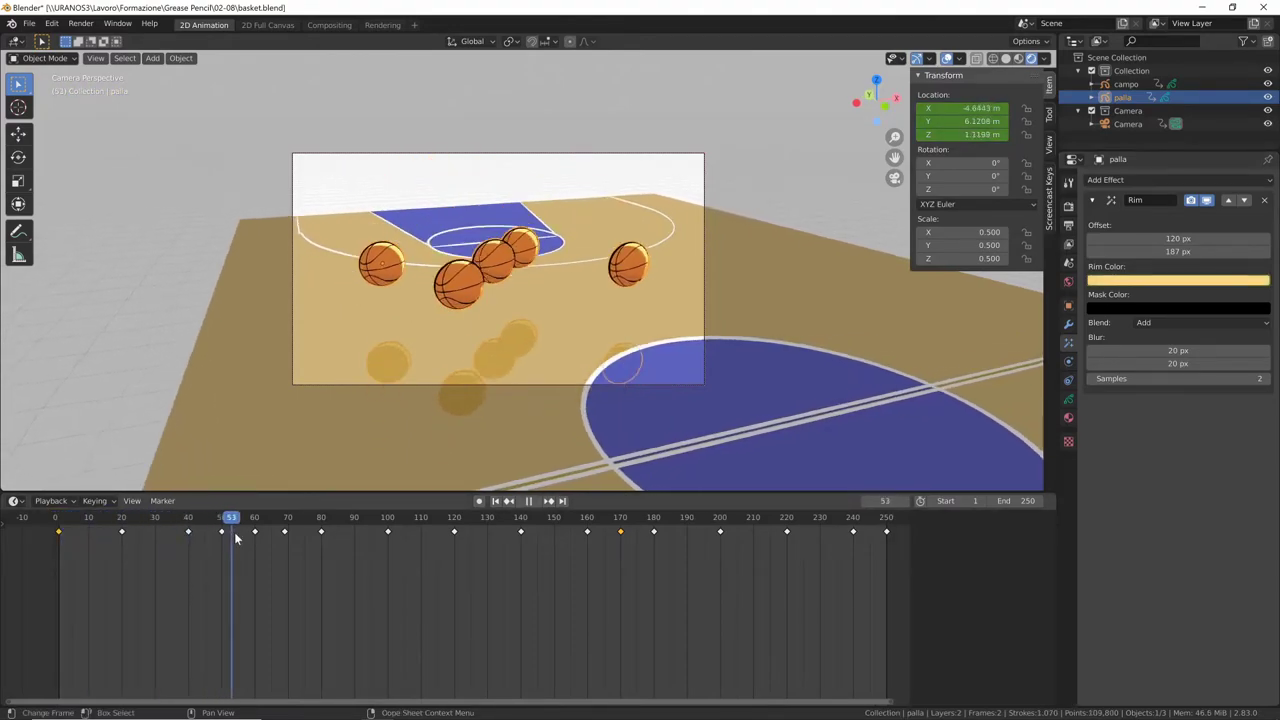
pyautogui.moveTo(267, 541); pyautogui.dragTo(805, 568)
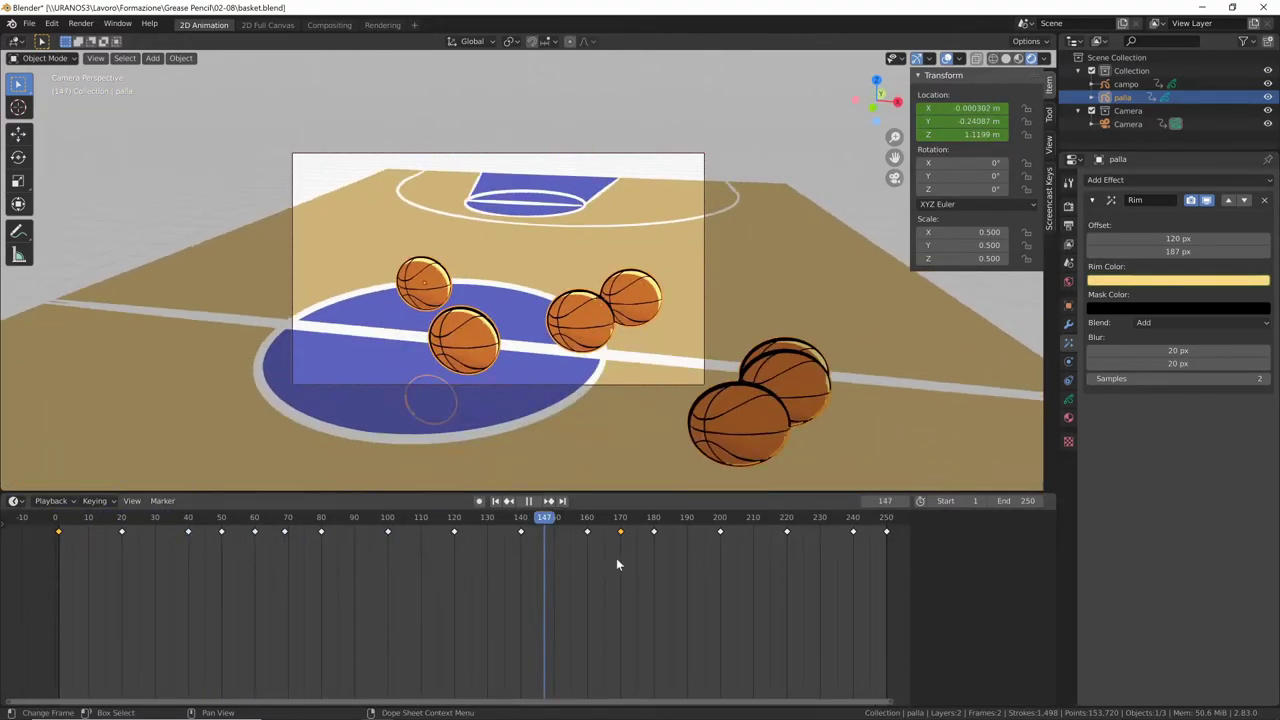
pyautogui.press('space')
pyautogui.hotkey('shift', 'Right')
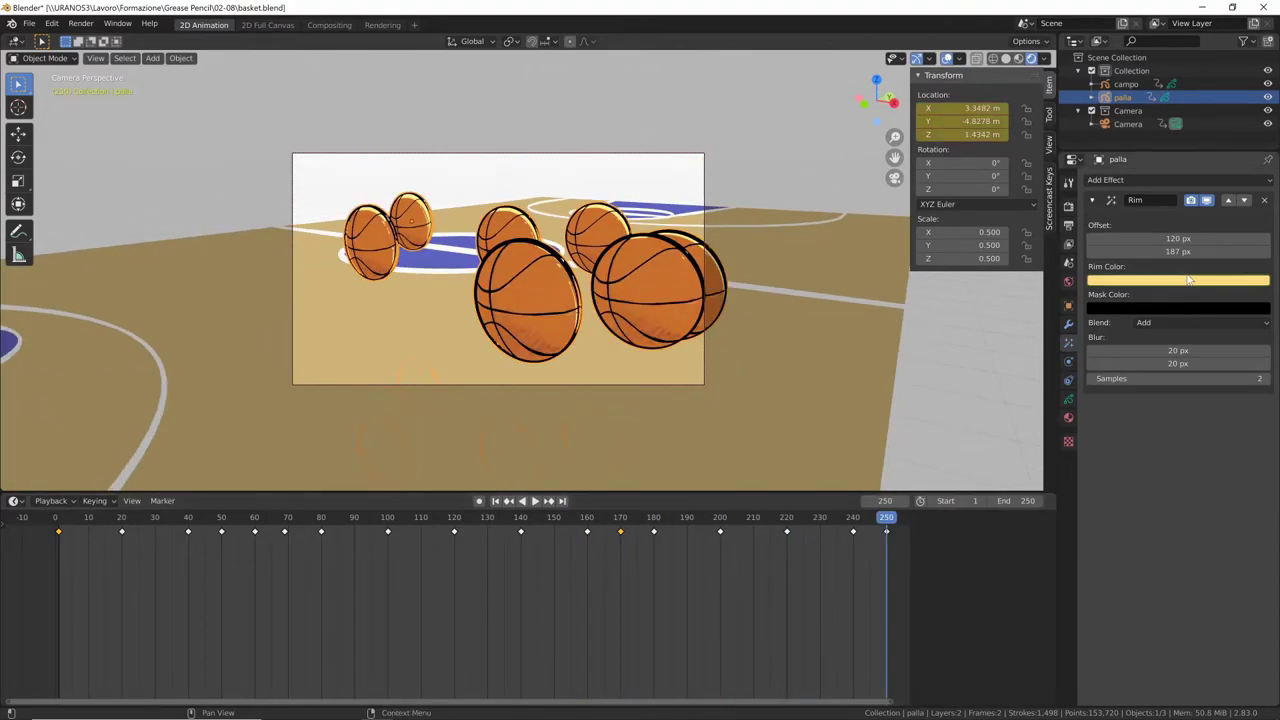
# Step: Undo the near-black rim colour change and replay the animation from the start
pyautogui.click(1188, 283)
pyautogui.moveTo(1261, 161); pyautogui.dragTo(1268, 205)
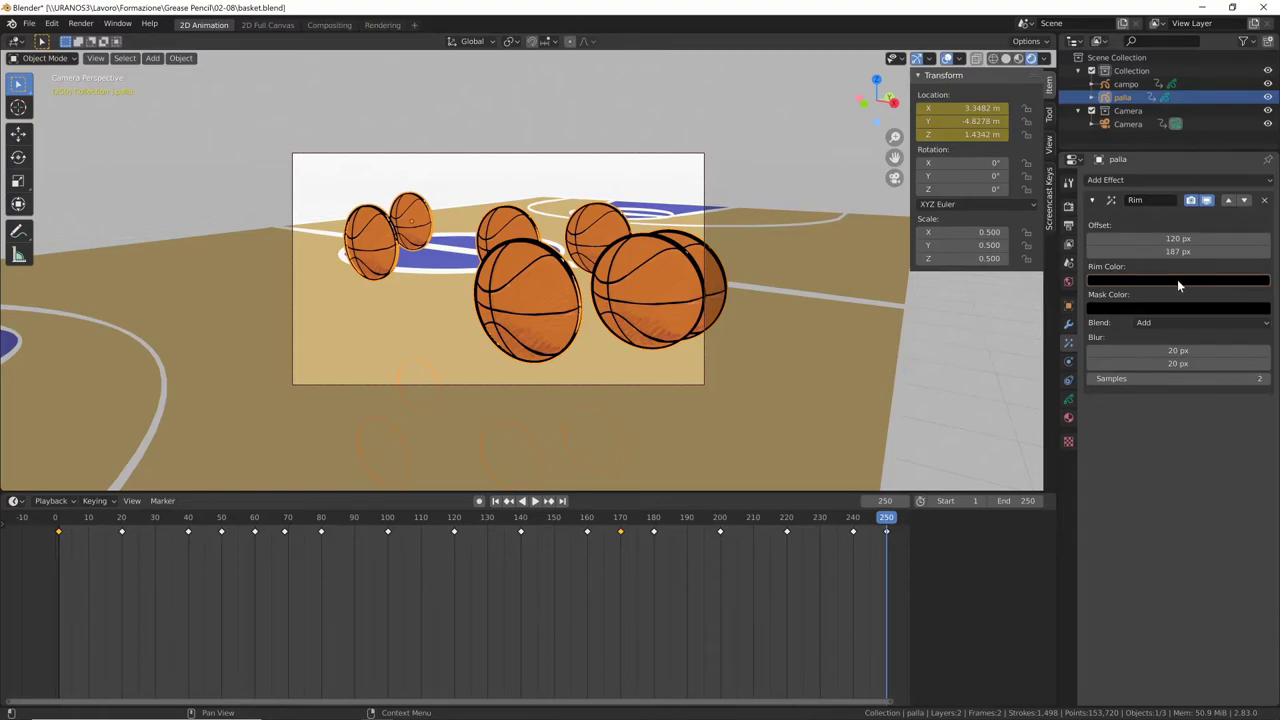
pyautogui.hotkey('ctrl', 'z')
pyautogui.press('space')
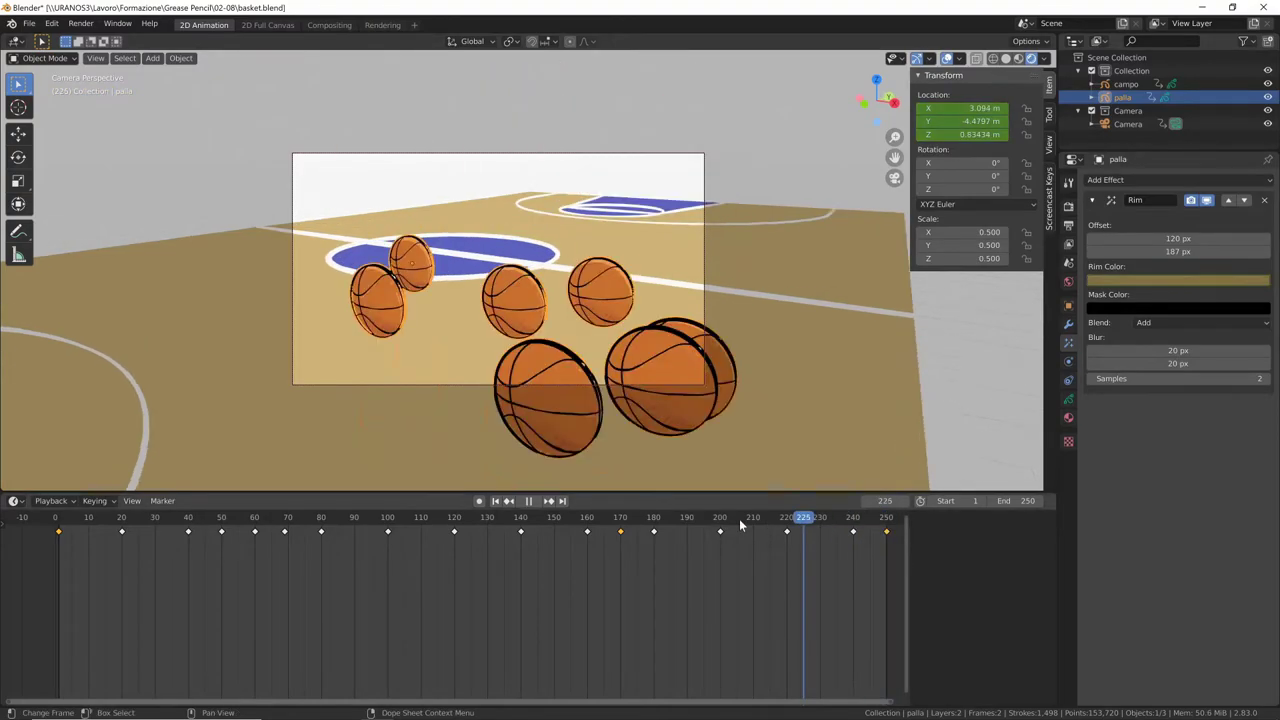
pyautogui.moveTo(740, 525); pyautogui.dragTo(60, 561)
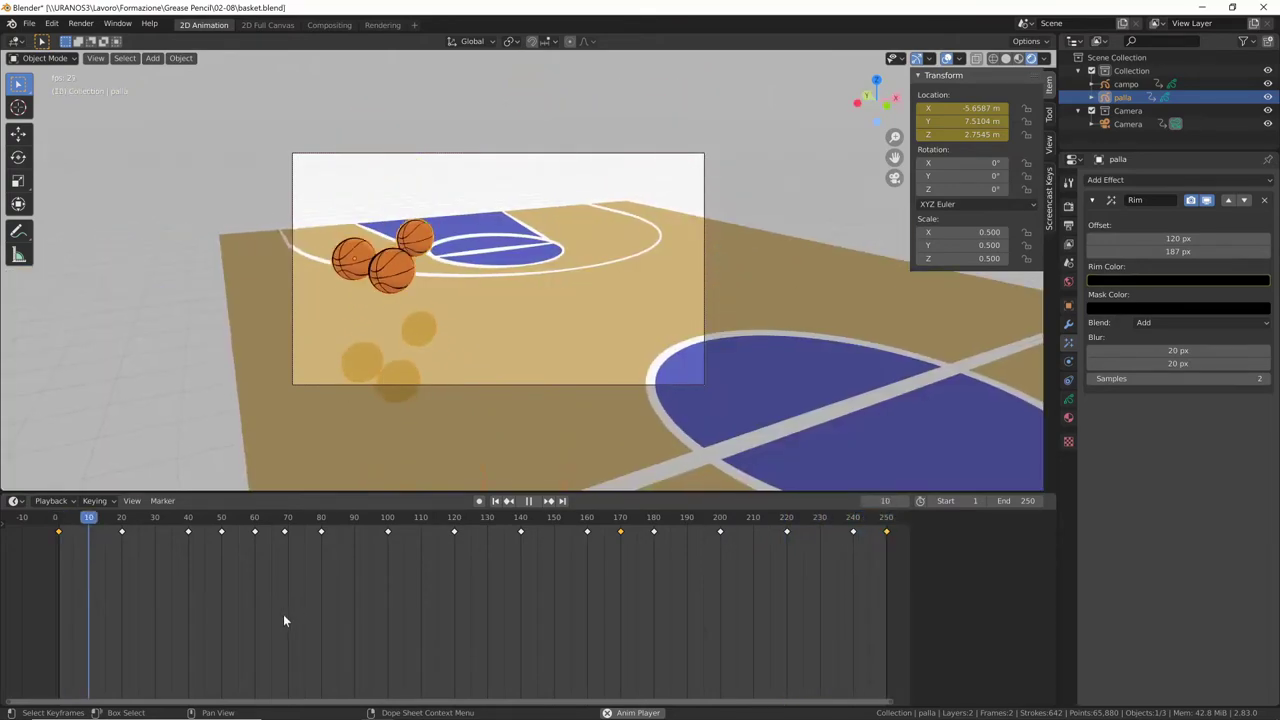
pyautogui.press('space')
# Step: Select the court object campo and add a Glow visual effect to it
pyautogui.hotkey('shift', 'Left')
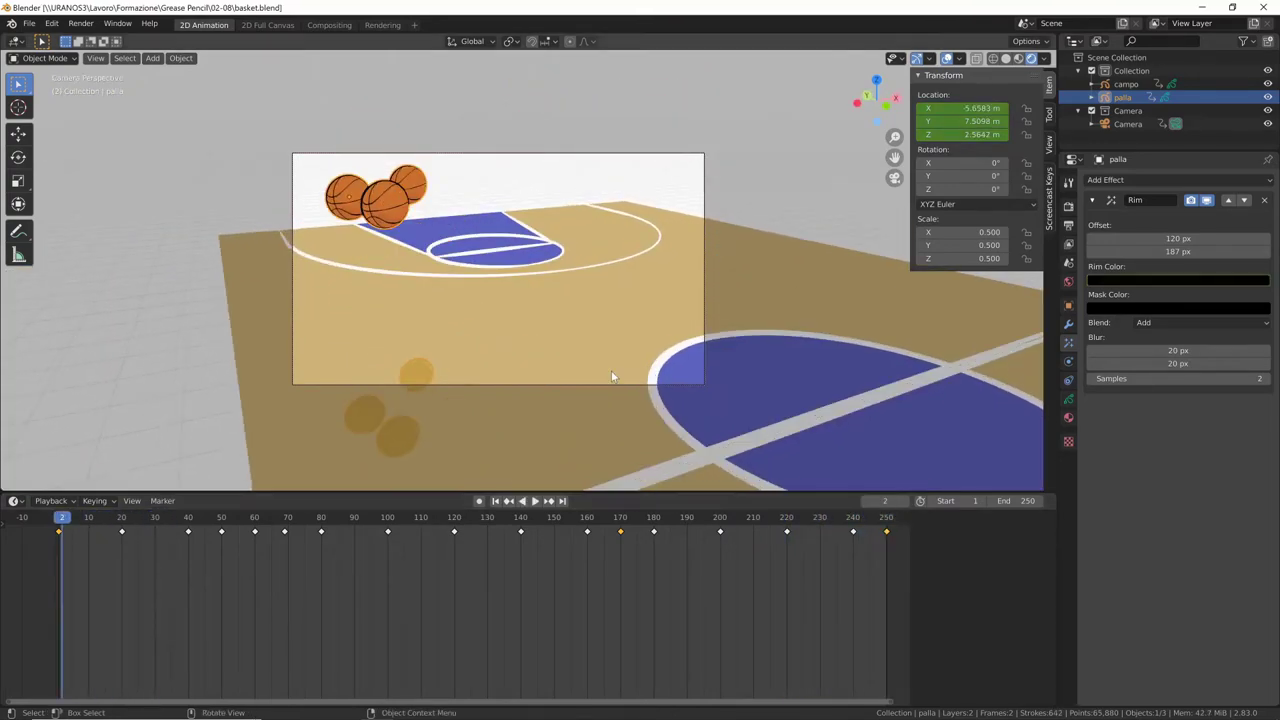
pyautogui.click(616, 306)
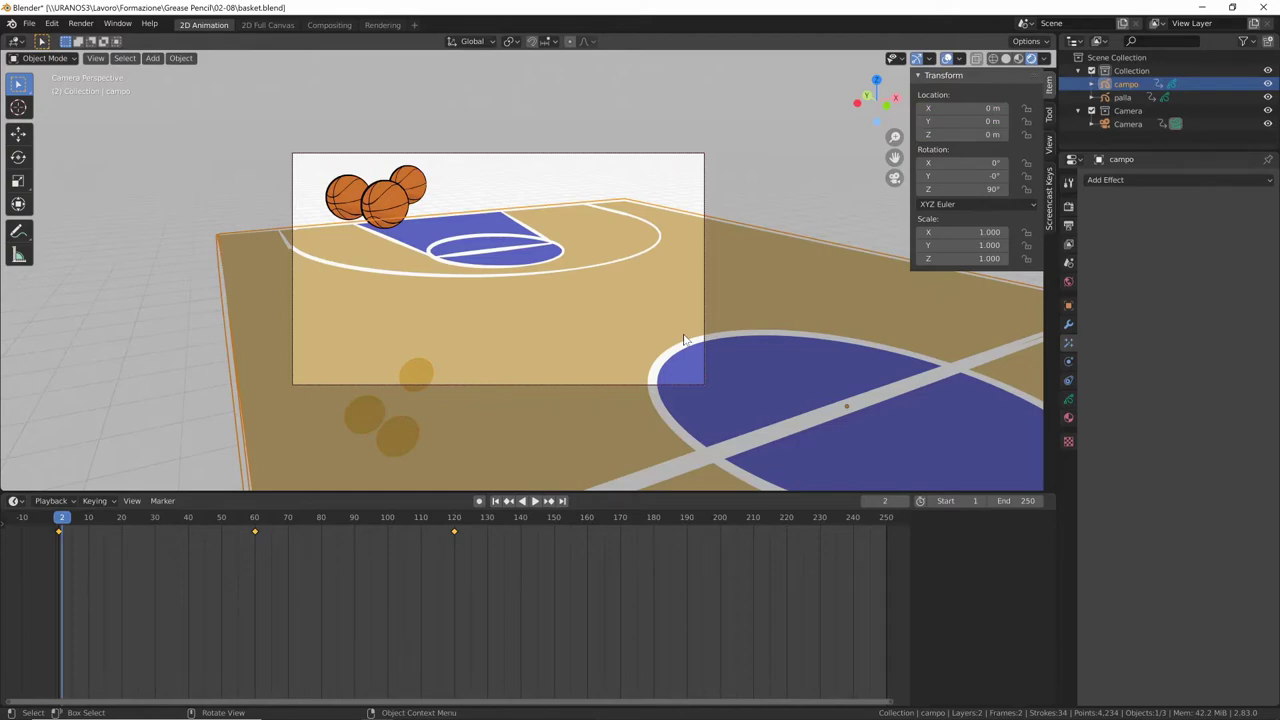
pyautogui.click(181, 518)
pyautogui.click(1181, 180)
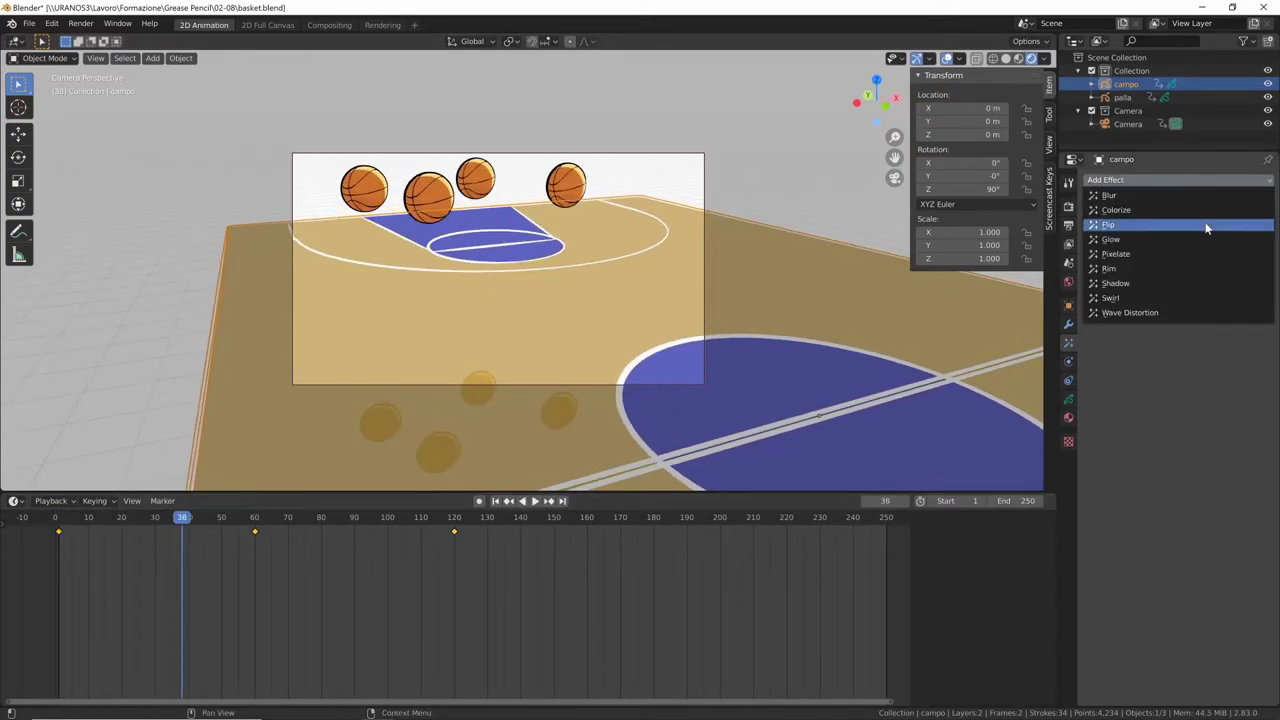
pyautogui.click(1156, 240)
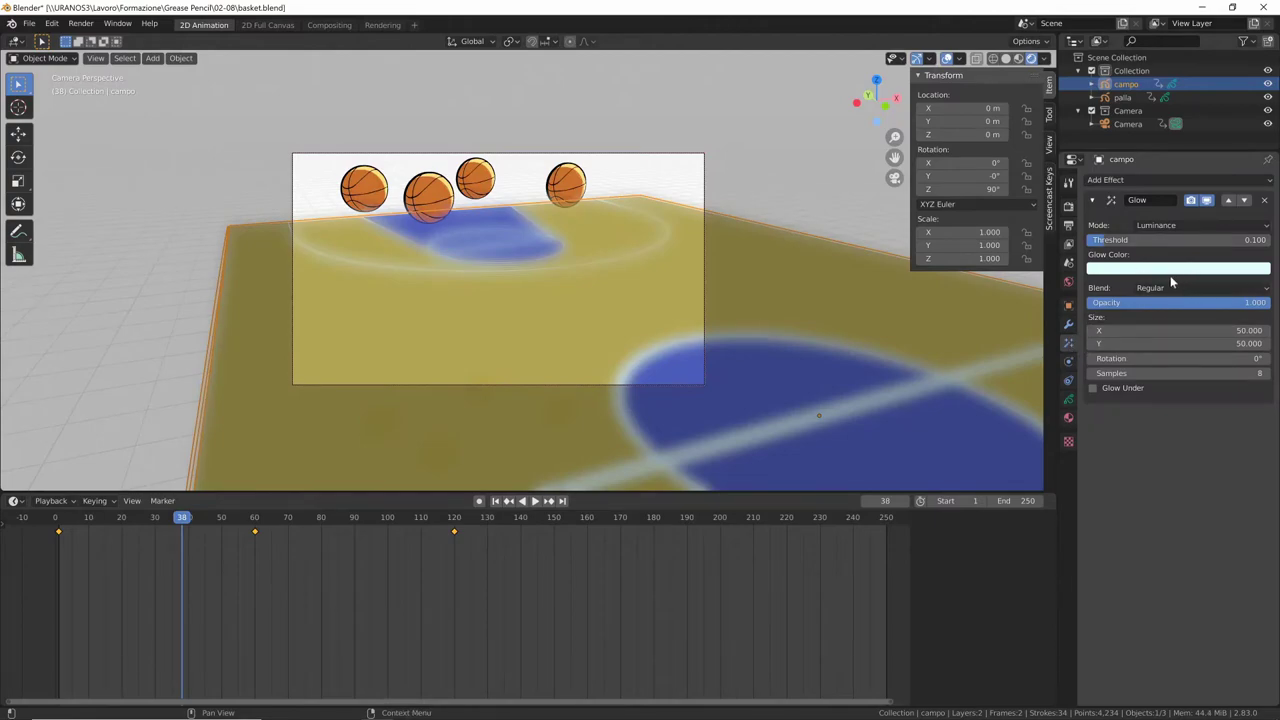
# Step: Give the glow a light-orange colour with Add blending and preview it
pyautogui.click(1187, 272)
pyautogui.moveTo(1191, 154); pyautogui.dragTo(1187, 157)
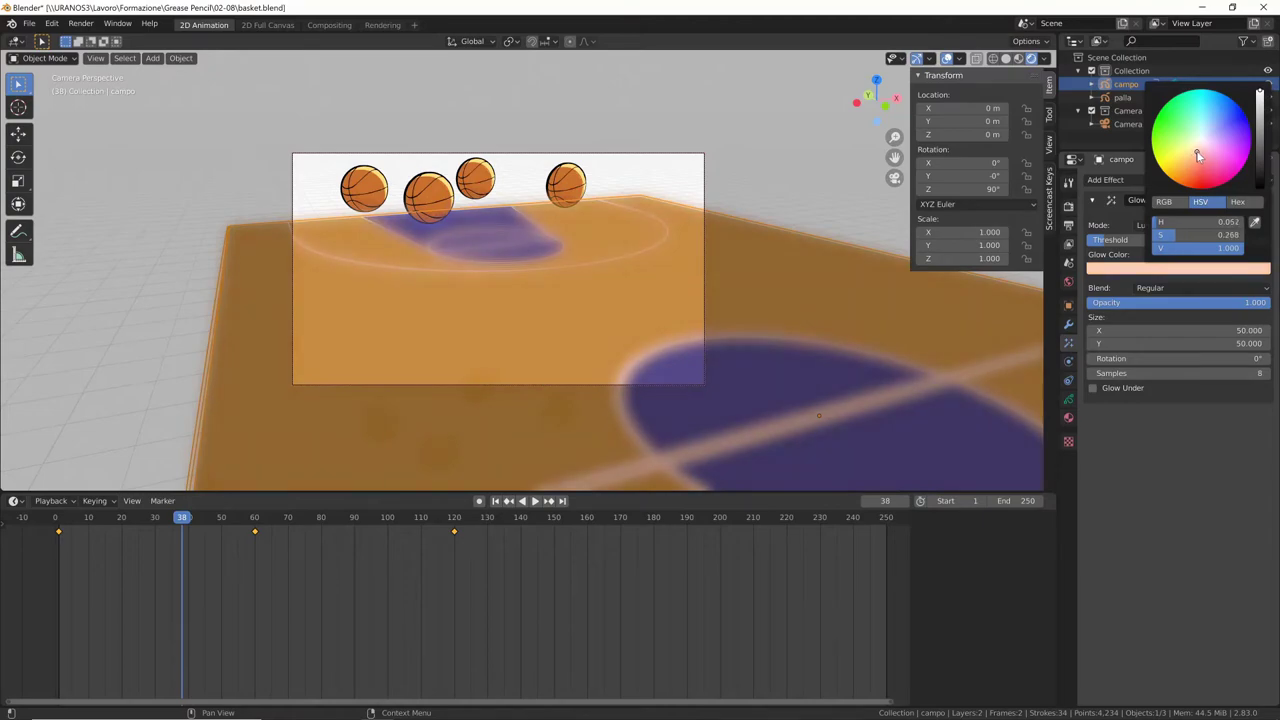
pyautogui.moveTo(1194, 154); pyautogui.dragTo(1188, 156)
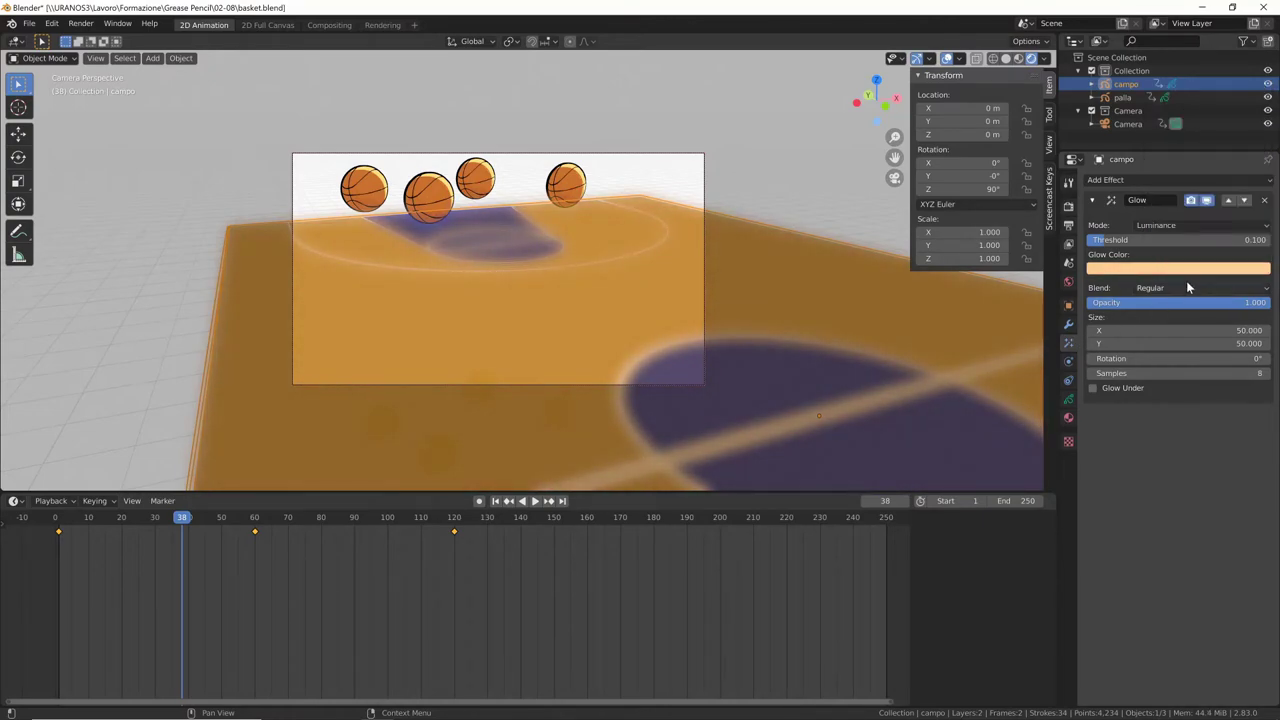
pyautogui.click(1188, 288)
pyautogui.click(1177, 318)
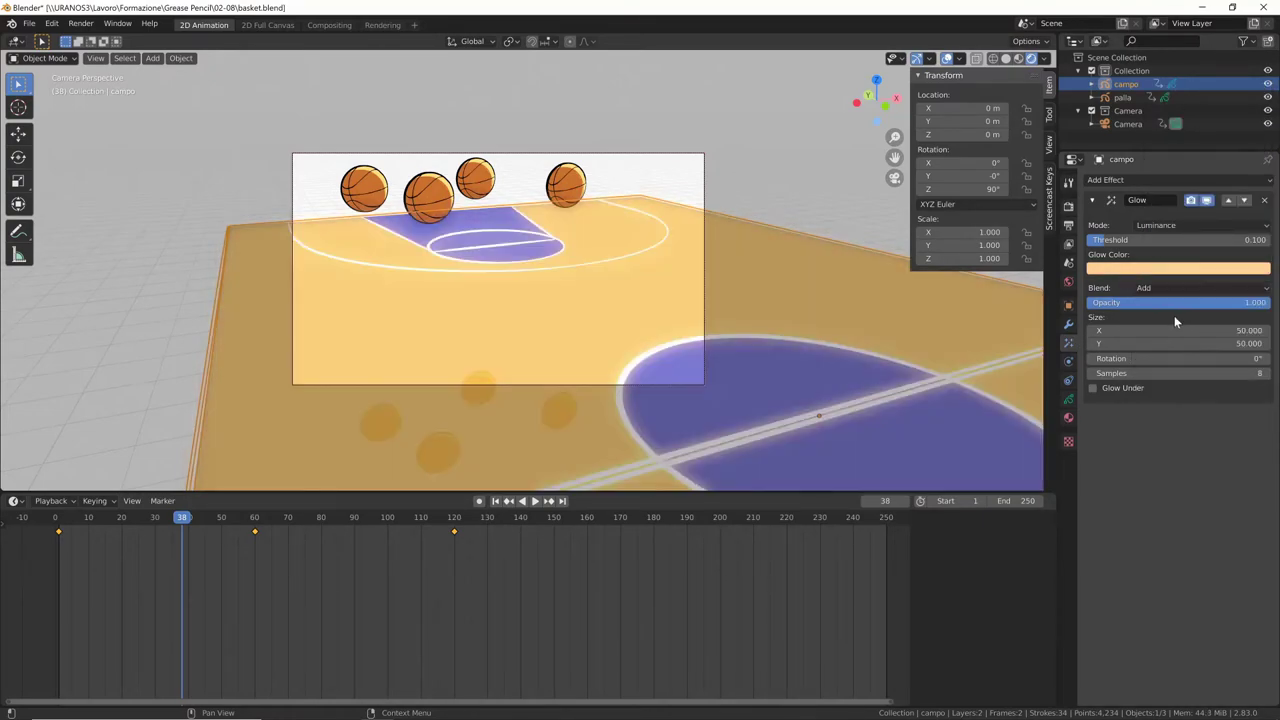
pyautogui.press('space')
pyautogui.moveTo(186, 521)
pyautogui.mouseDown()
pyautogui.moveTo(565, 558)
pyautogui.moveTo(584, 549)
pyautogui.moveTo(364, 537)
pyautogui.moveTo(270, 551)
pyautogui.moveTo(808, 549)
pyautogui.moveTo(260, 541)
pyautogui.moveTo(133, 564)
pyautogui.moveTo(350, 558)
pyautogui.moveTo(220, 586)
pyautogui.moveTo(321, 577)
pyautogui.moveTo(148, 573)
pyautogui.moveTo(187, 577)
pyautogui.moveTo(189, 520)
pyautogui.mouseUp()
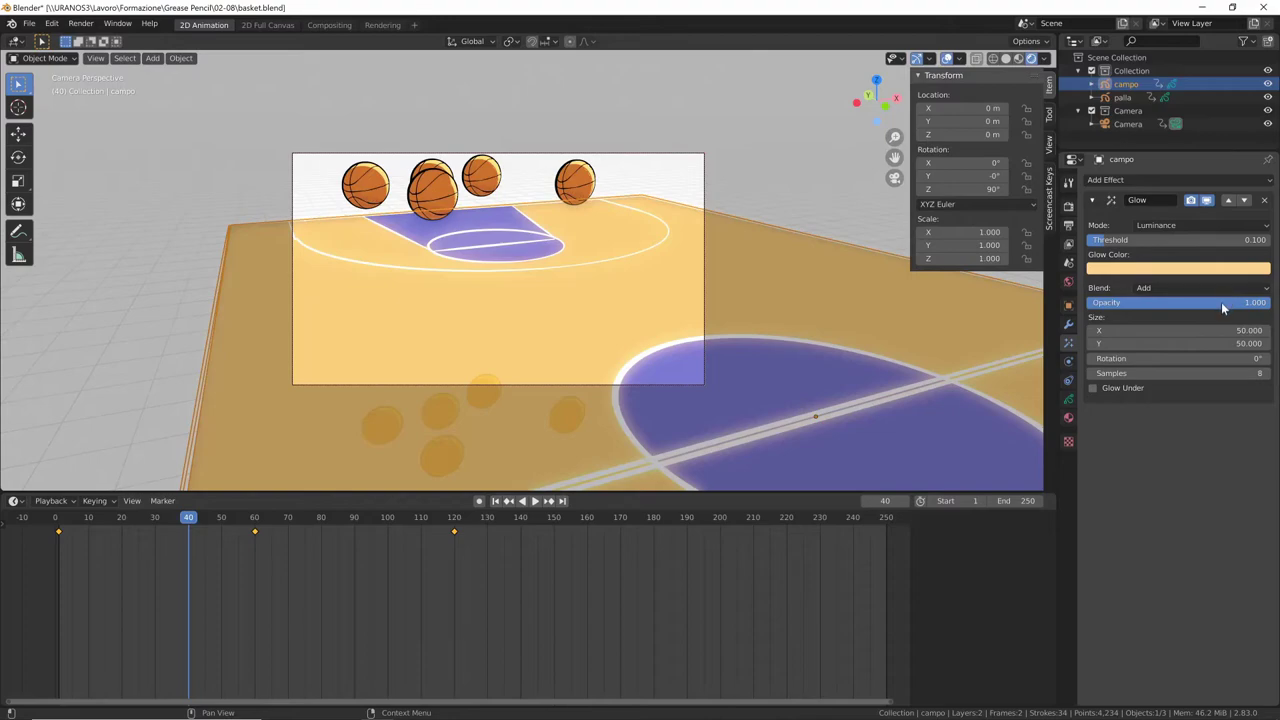
pyautogui.moveTo(1219, 303)
pyautogui.mouseDown()
pyautogui.moveTo(952, 309)
pyautogui.moveTo(1258, 316)
pyautogui.moveTo(798, 348)
pyautogui.moveTo(1199, 313)
pyautogui.moveTo(753, 371)
pyautogui.moveTo(1243, 328)
pyautogui.mouseUp()
# Step: Test a 100 px glow size, restore 50, and keyframe opacity 1.000 at frame 40
pyautogui.click(1193, 330)
pyautogui.write('100')
pyautogui.press('Return')
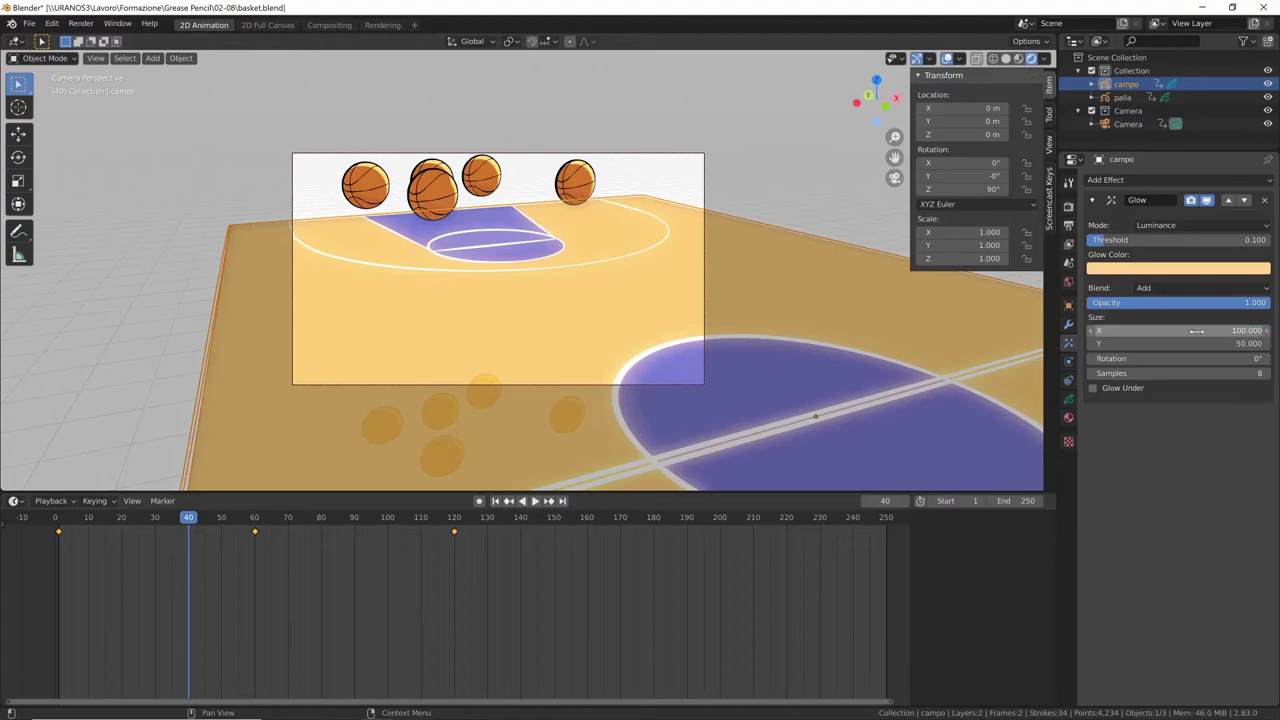
pyautogui.click(1197, 330)
pyautogui.write('0')
pyautogui.press('Return')
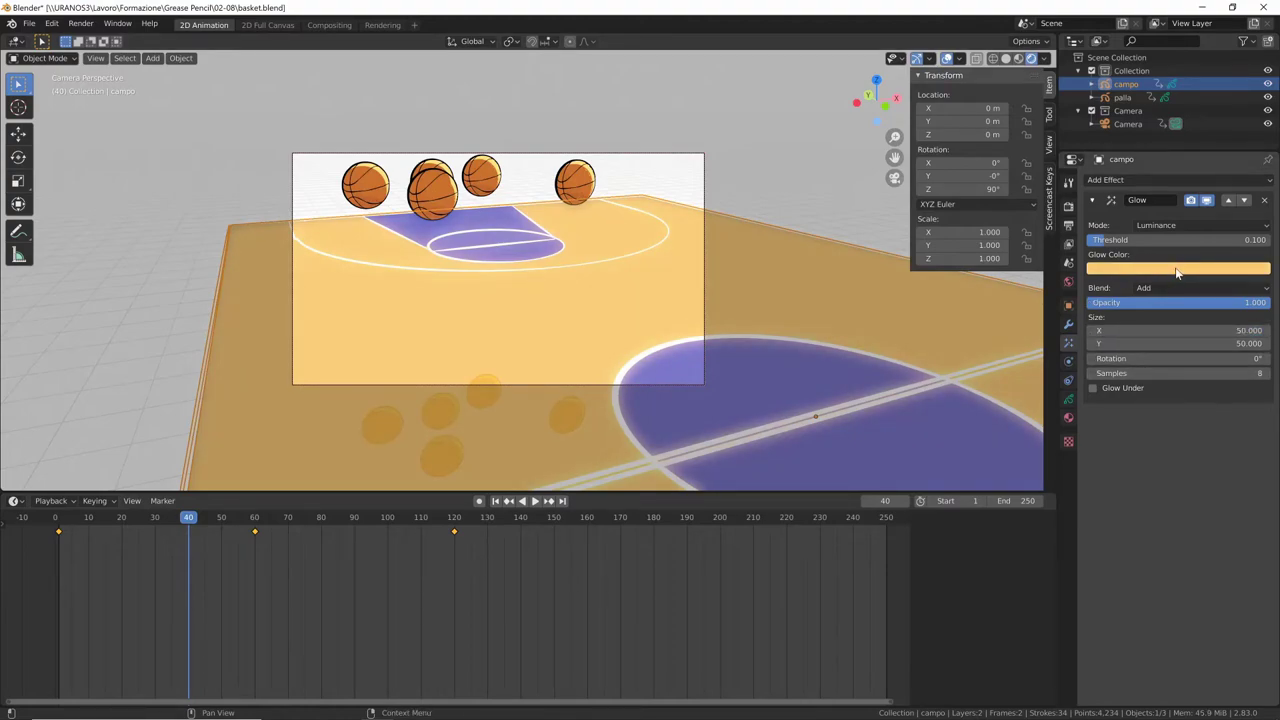
pyautogui.press('i')
pyautogui.press('space')
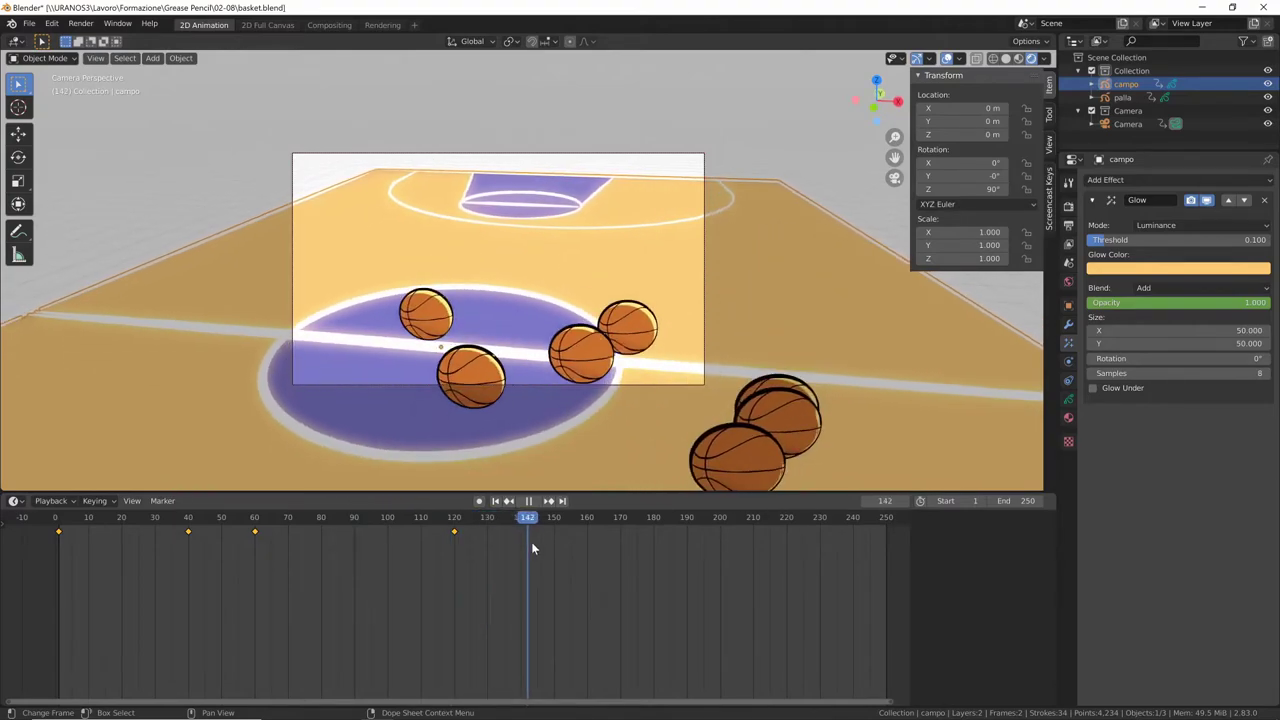
# Step: Keyframe glow opacity 1 at frame 149 and 0 at frame 19
pyautogui.press('space')
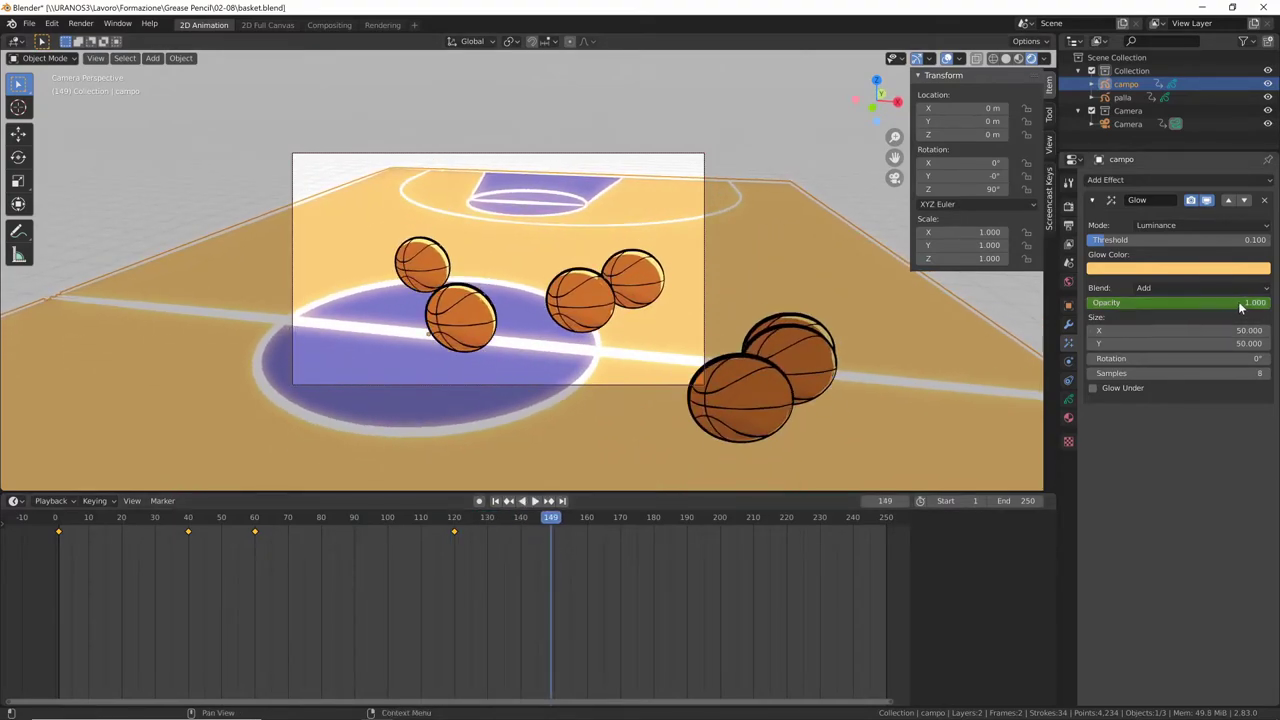
pyautogui.press('i')
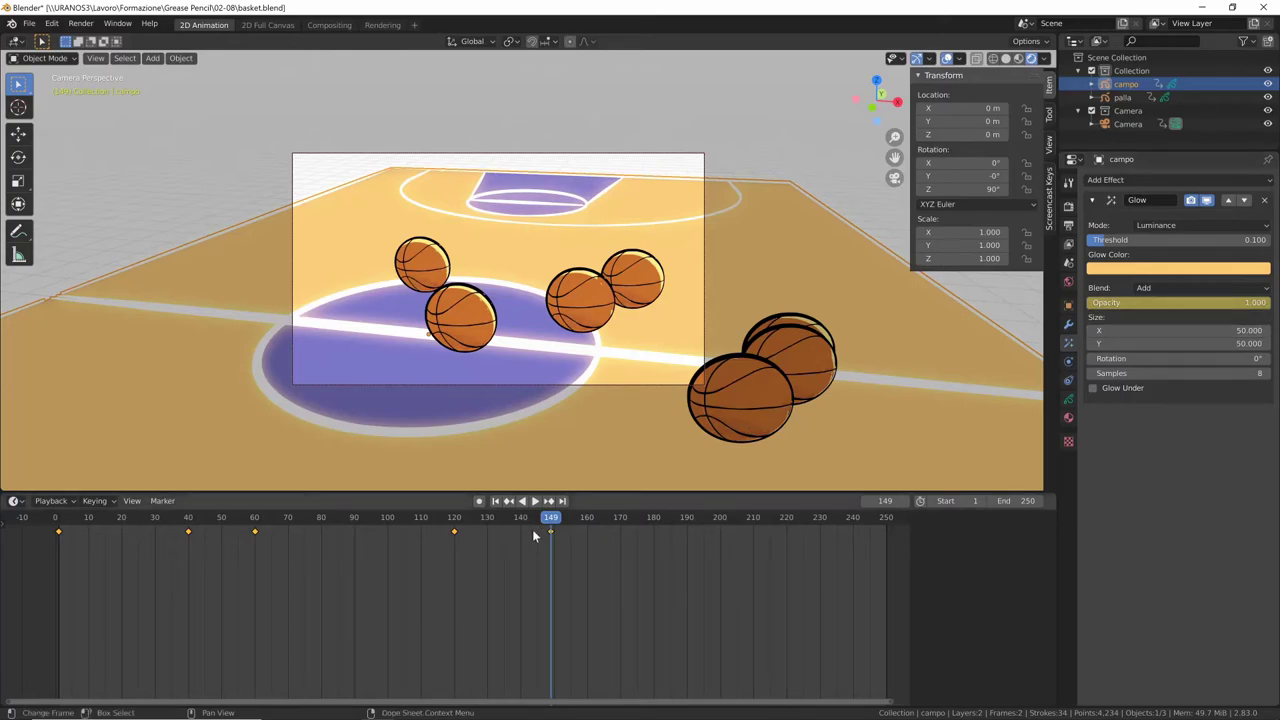
pyautogui.hotkey('shift', 'Left')
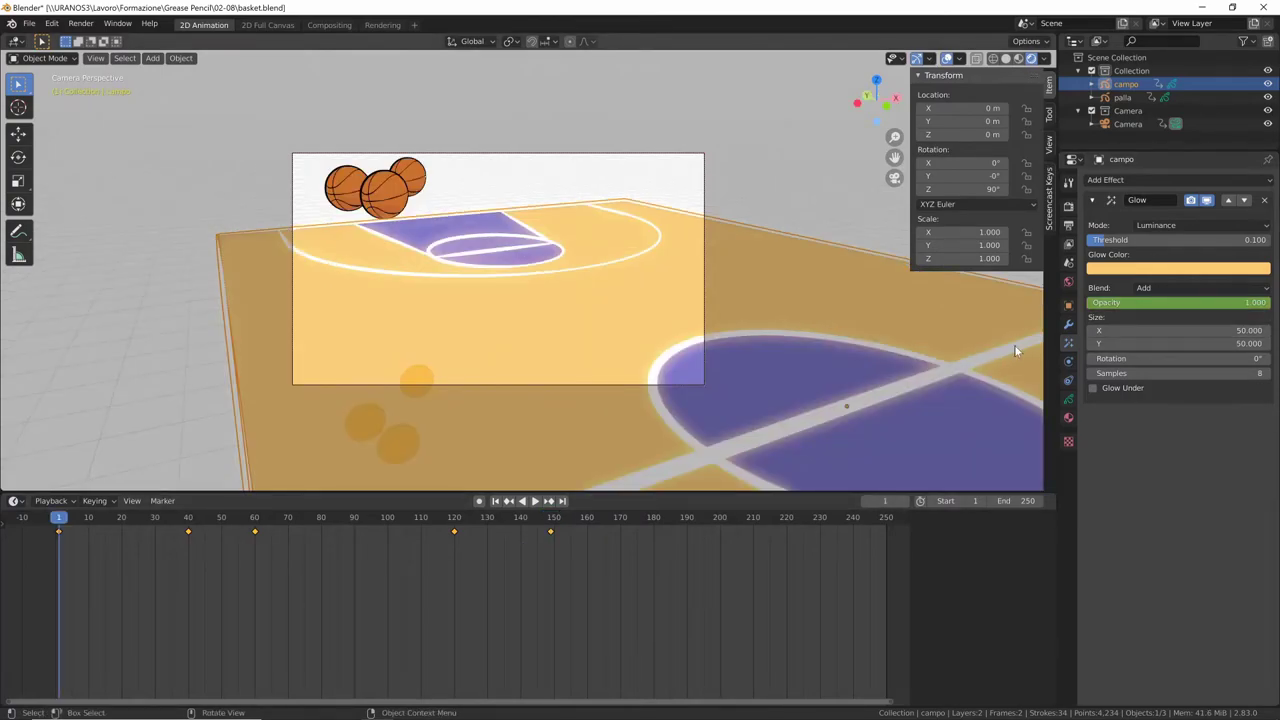
pyautogui.press('space')
pyautogui.press('space')
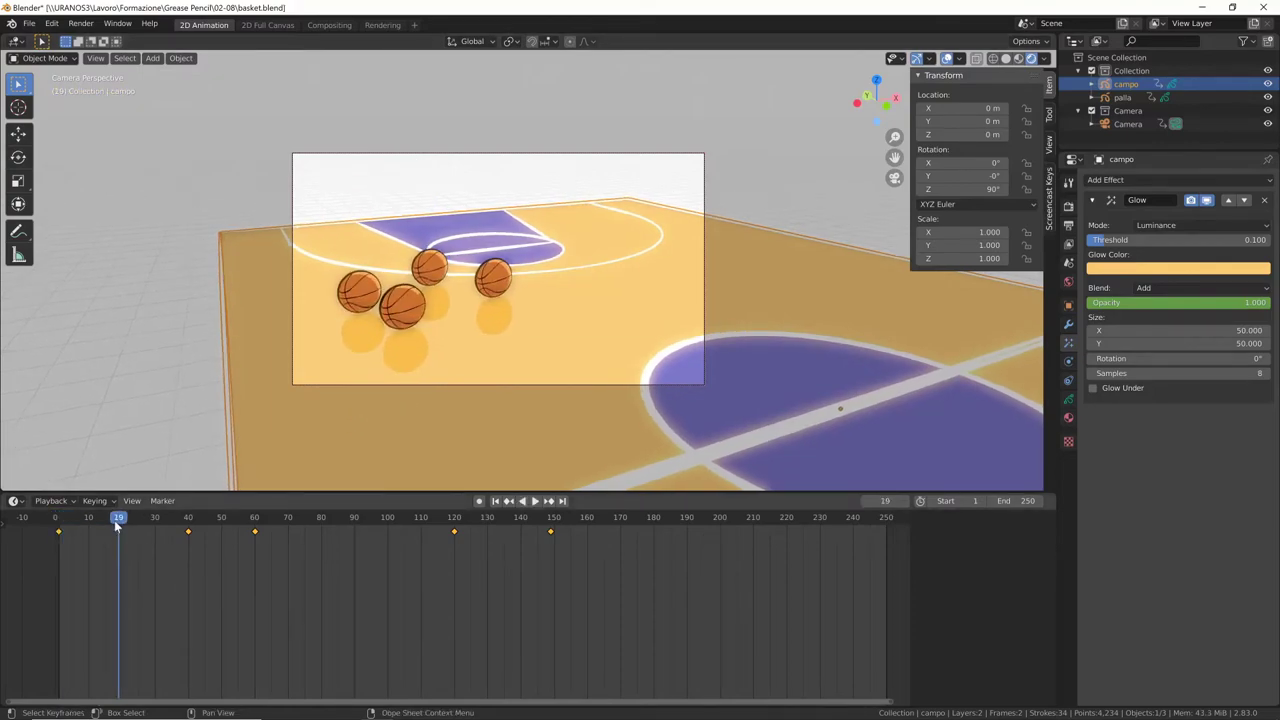
pyautogui.write('0')
pyautogui.press('Return')
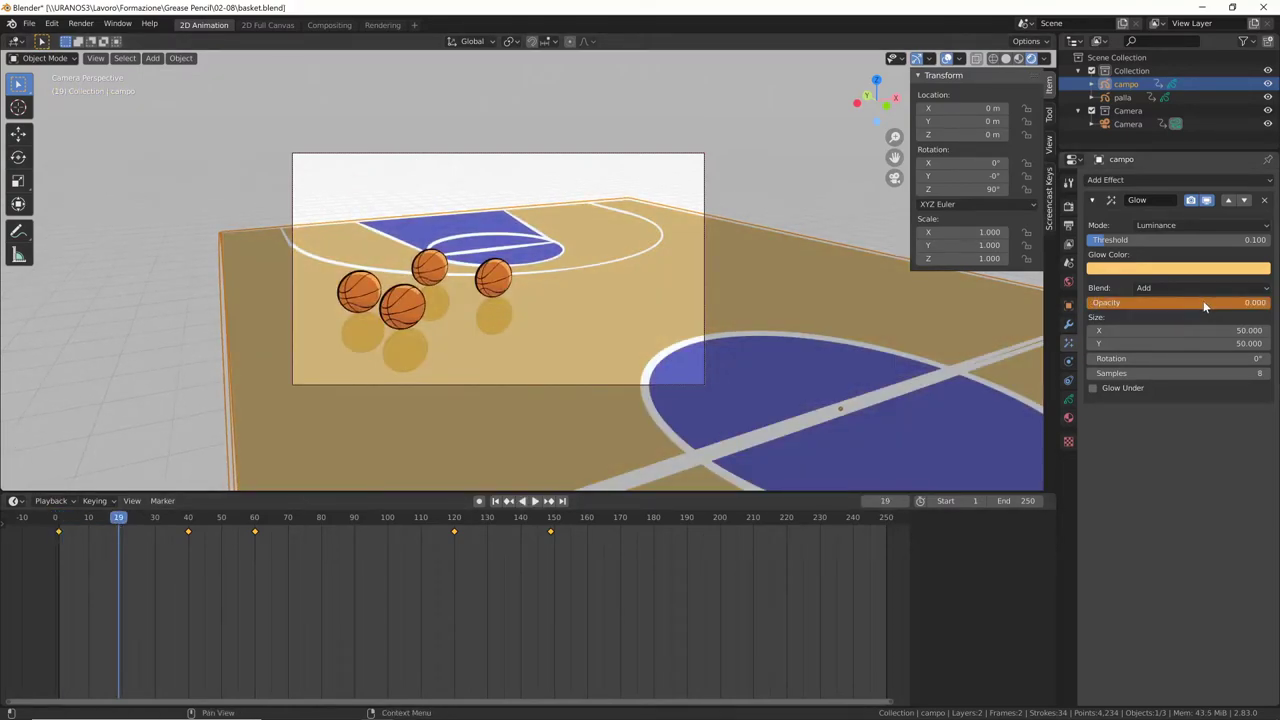
pyautogui.press('i')
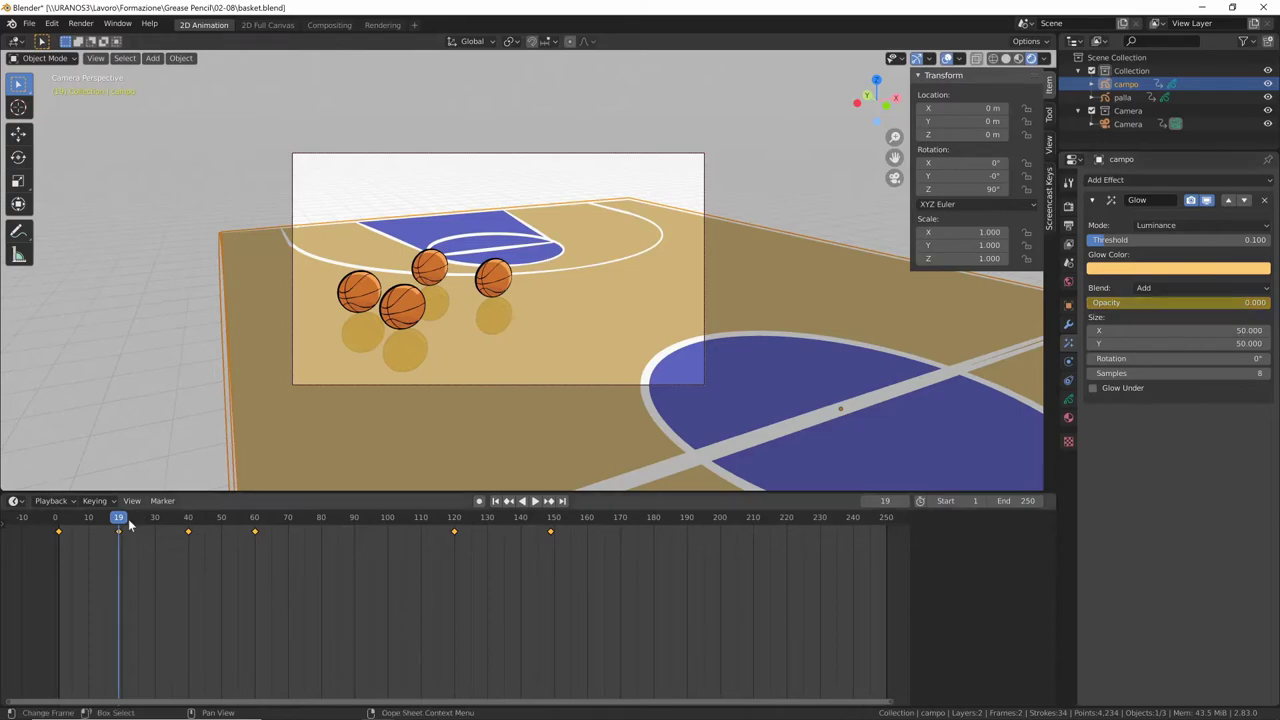
# Step: Set glow opacity to 0 at frame 220 and play to check the fade
pyautogui.moveTo(119, 530); pyautogui.dragTo(787, 555)
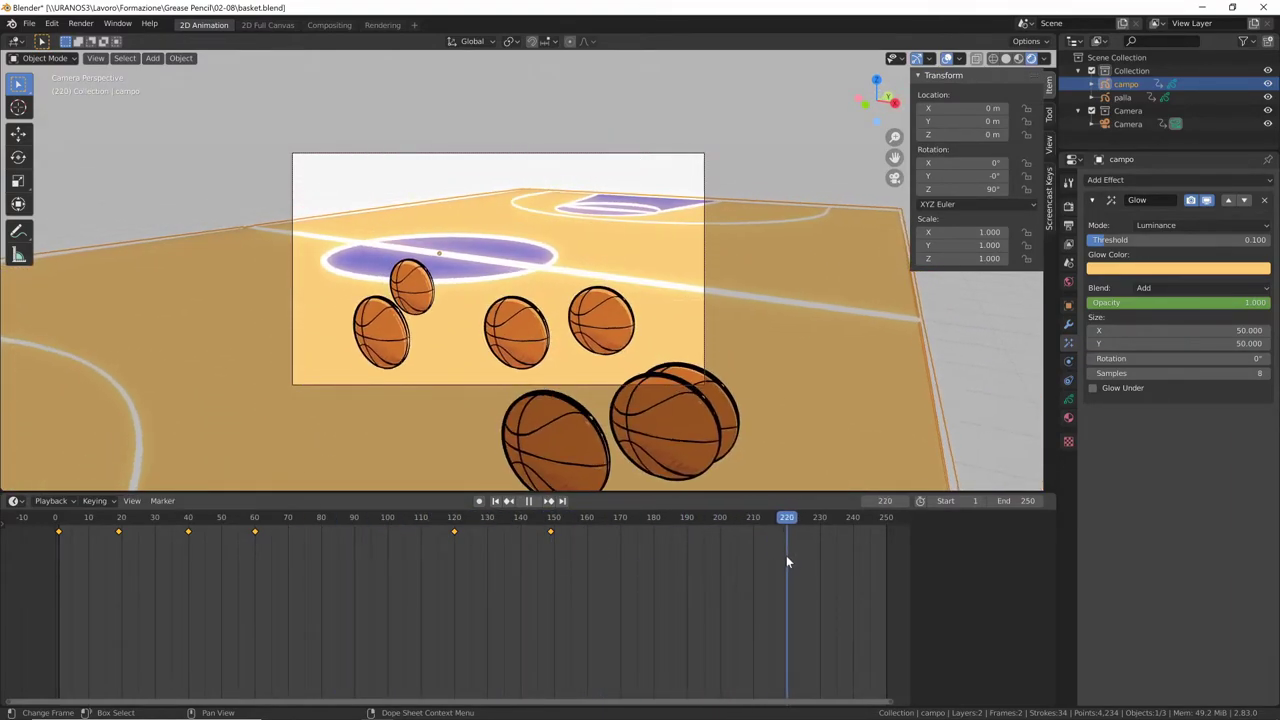
pyautogui.click(1211, 302)
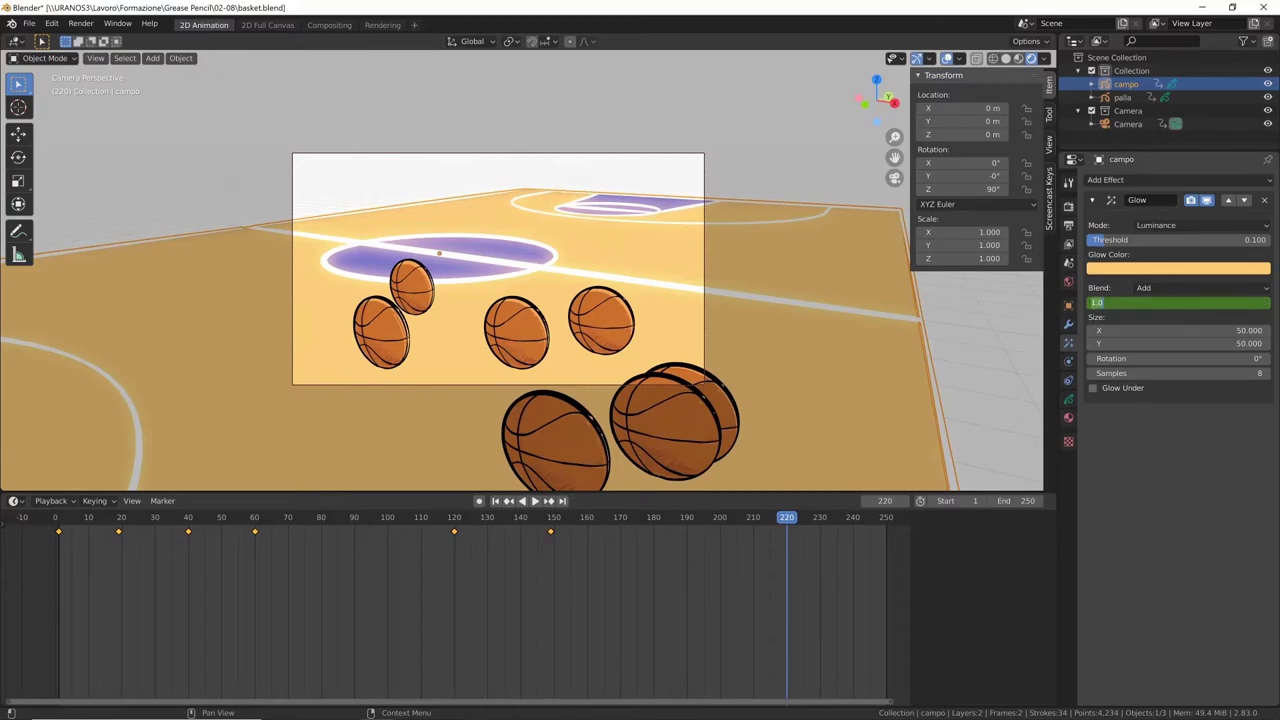
pyautogui.write('0')
pyautogui.press('Return')
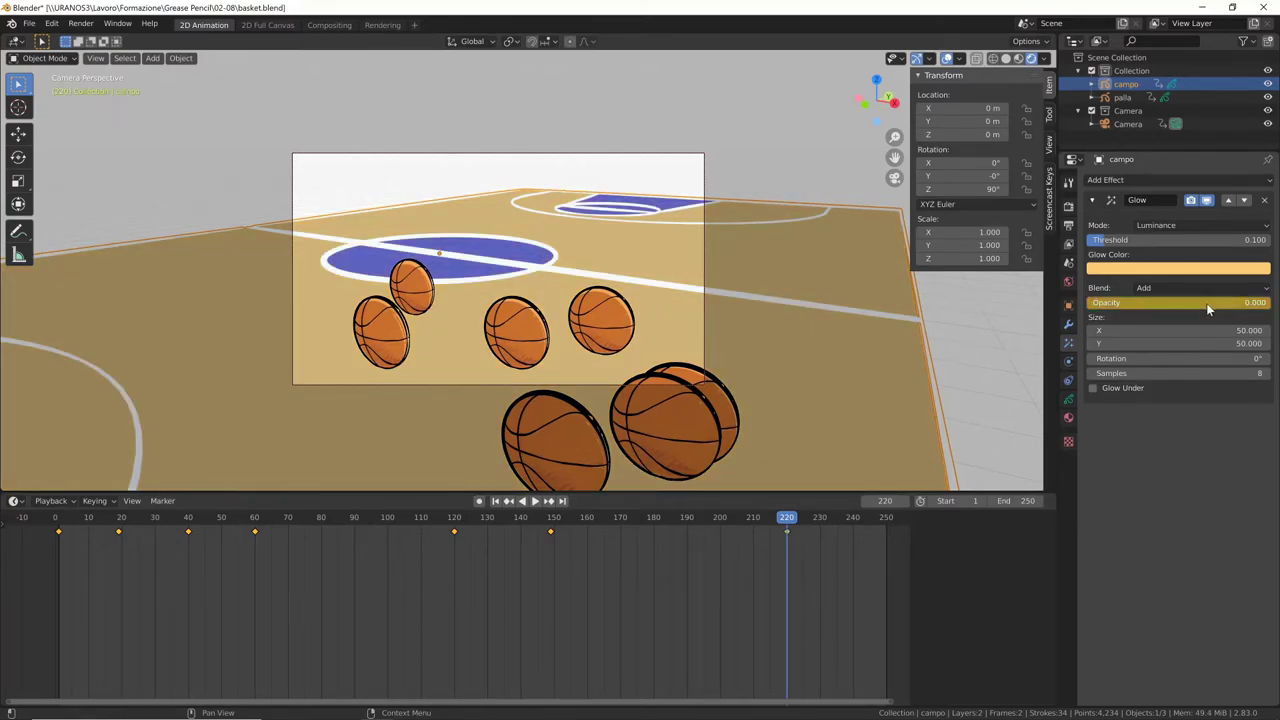
pyautogui.press('space')
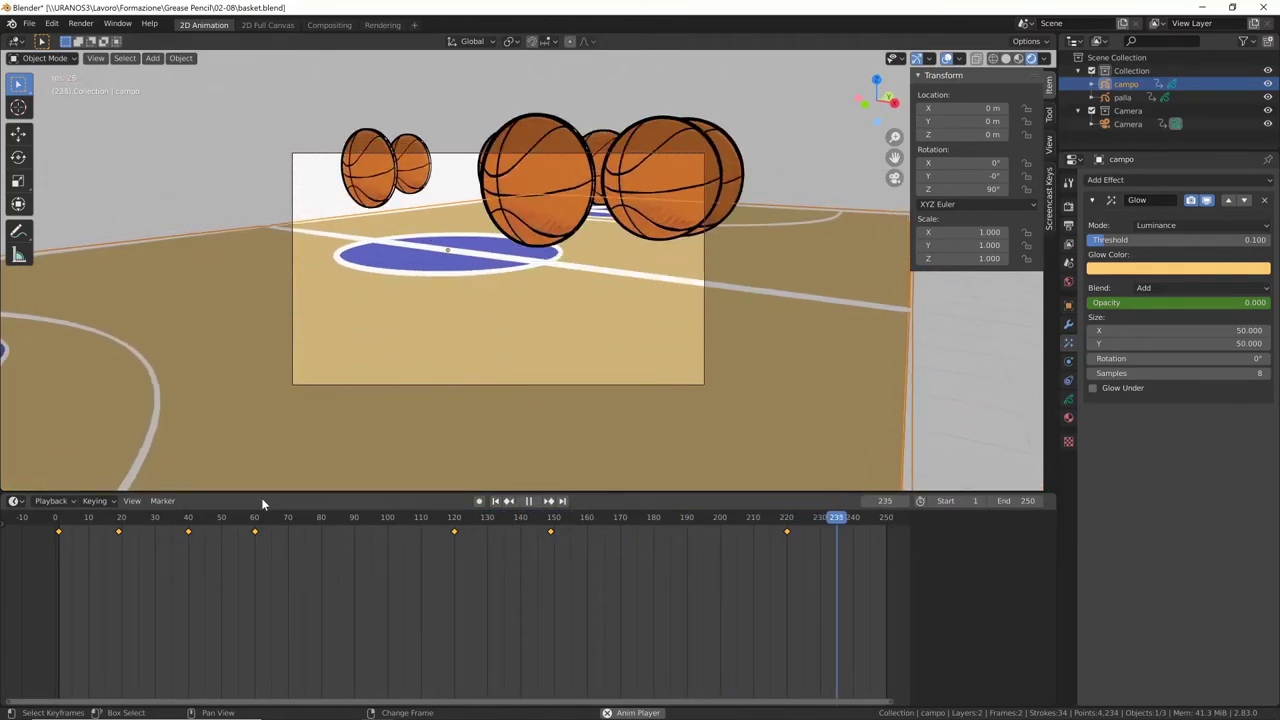
# Step: Move the frame-40 glow key to about frame 49 and the frame-19 key to frame 10
pyautogui.click(622, 524)
pyautogui.moveTo(622, 524)
pyautogui.mouseDown()
pyautogui.moveTo(355, 533)
pyautogui.moveTo(188, 570)
pyautogui.mouseUp()
pyautogui.press('space')
pyautogui.press('space')
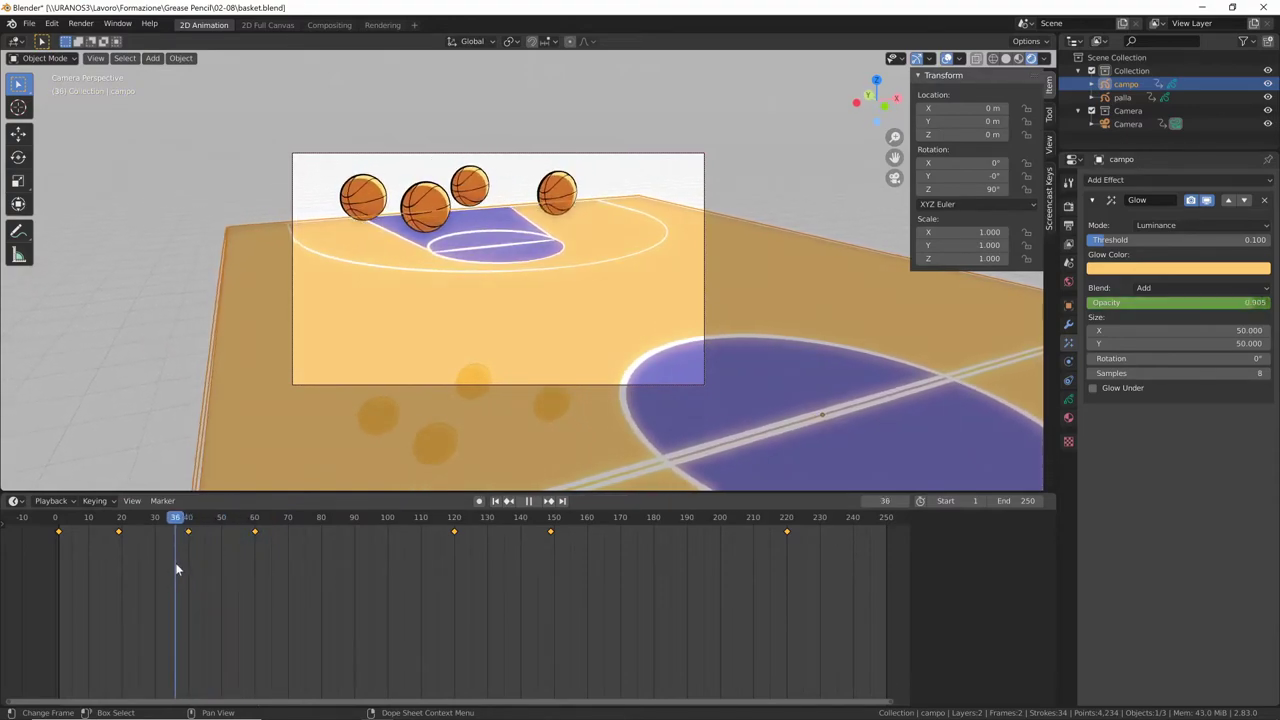
pyautogui.press('space')
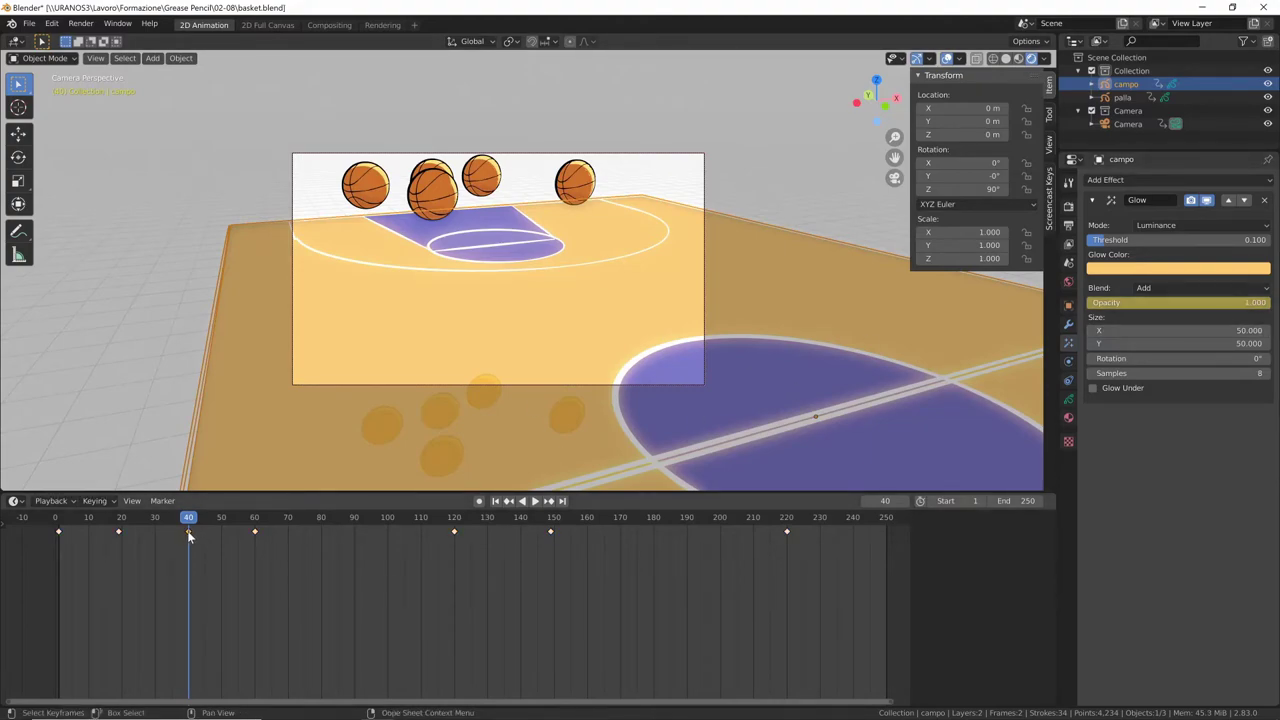
pyautogui.moveTo(187, 530); pyautogui.dragTo(221, 540)
pyautogui.moveTo(117, 532); pyautogui.dragTo(88, 532)
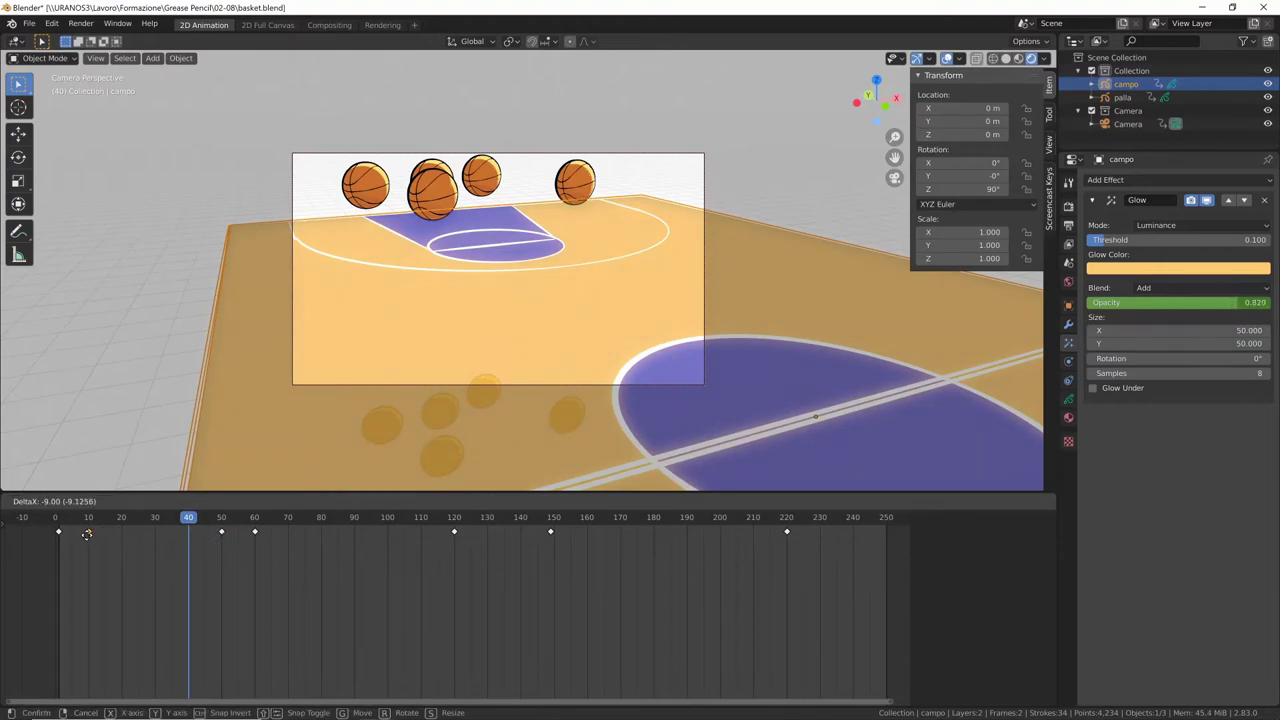
# Step: Replay the glow fade-in from frame 1, then select the ball object palla
pyautogui.hotkey('shift', 'Left')
pyautogui.press('space')
pyautogui.hotkey('shift', 'Left')
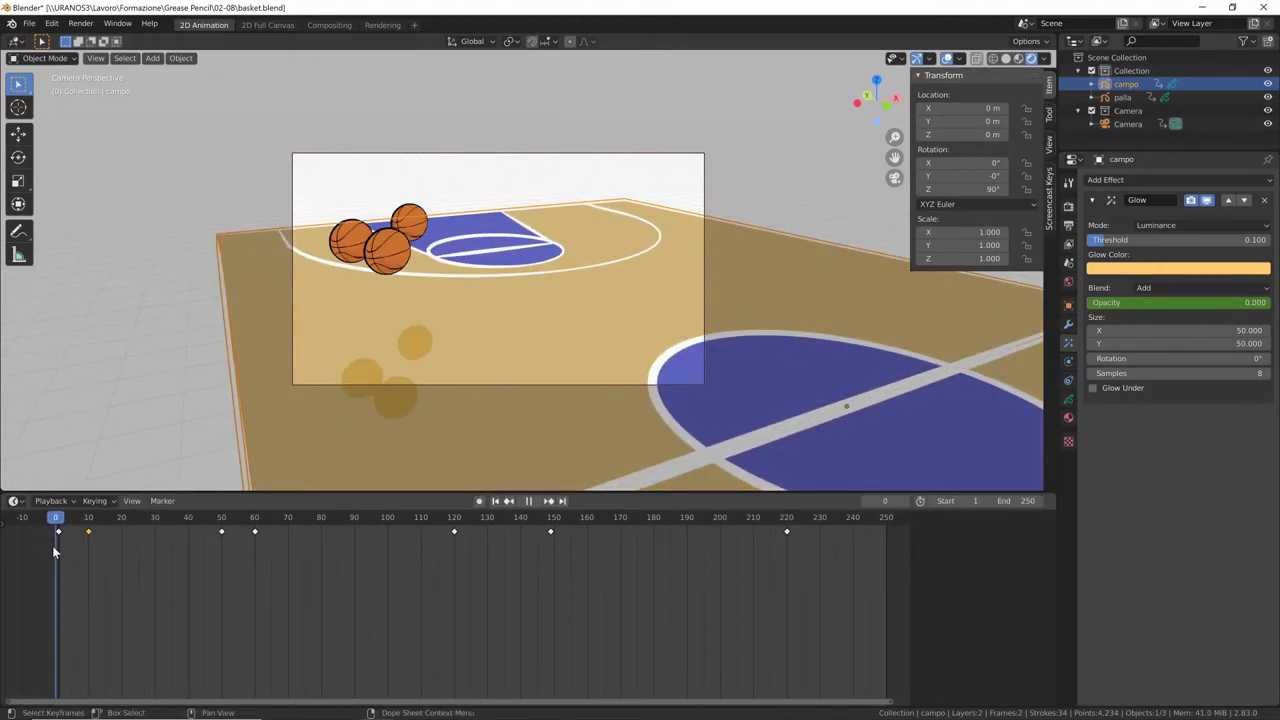
pyautogui.press('space')
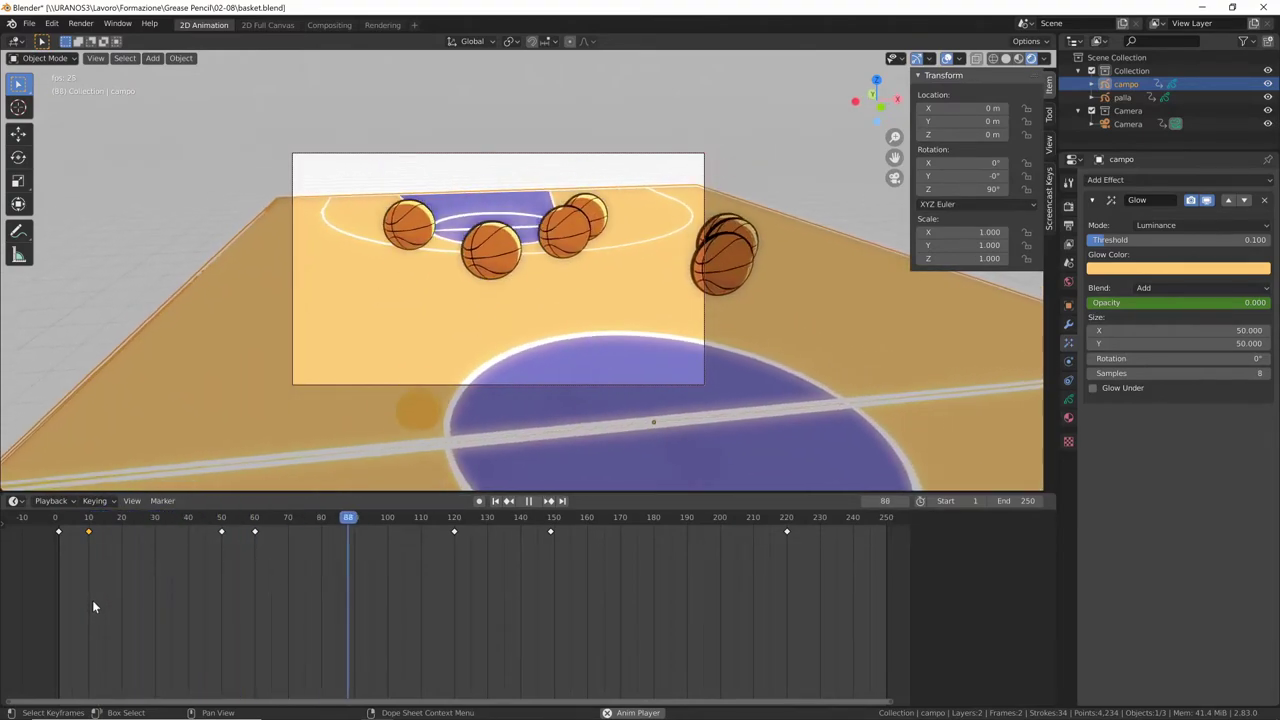
pyautogui.press('Escape')
pyautogui.click(462, 326)
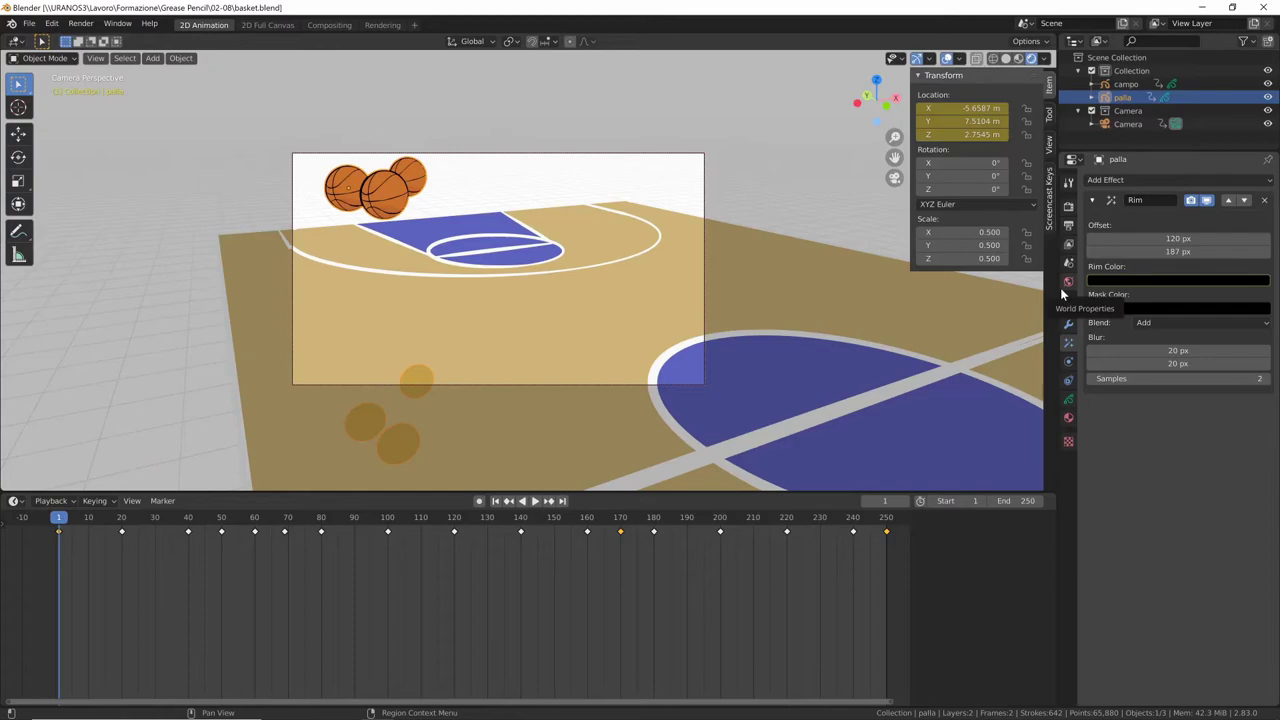
# Step: Add a Wave Distortion effect to the balls with Amplitude 12 and Period 70
pyautogui.click(1188, 179)
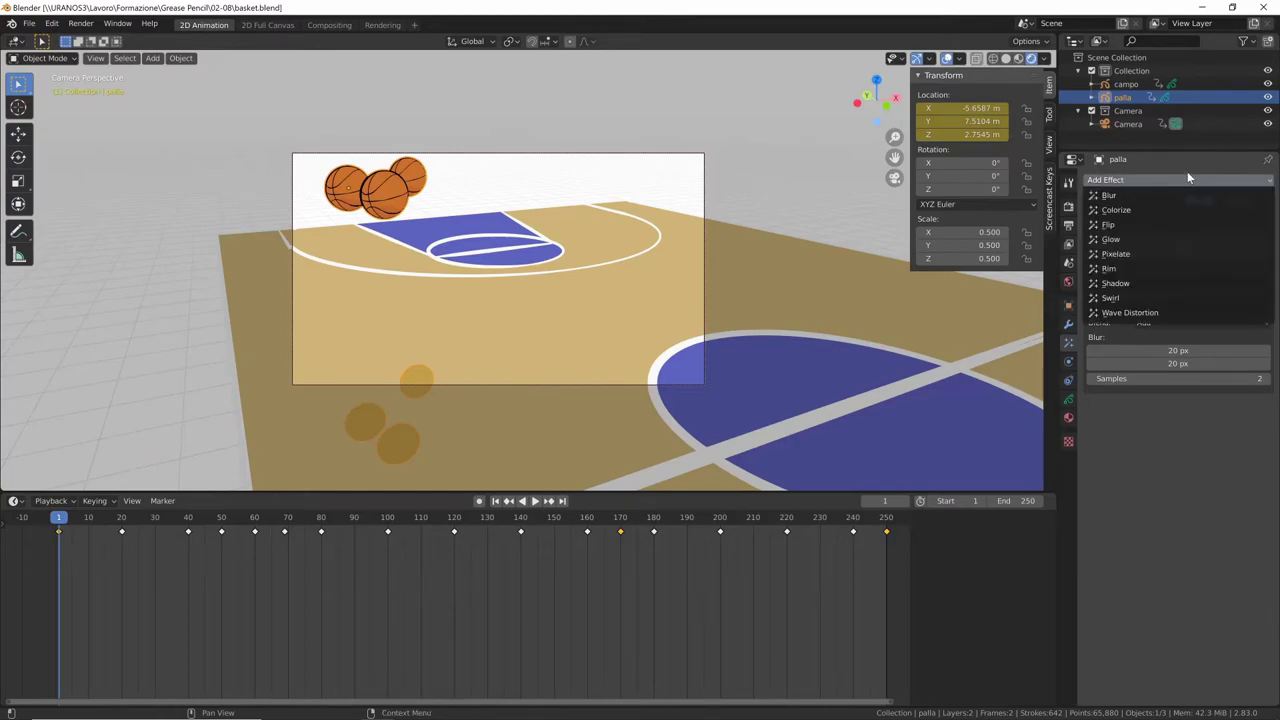
pyautogui.click(1130, 313)
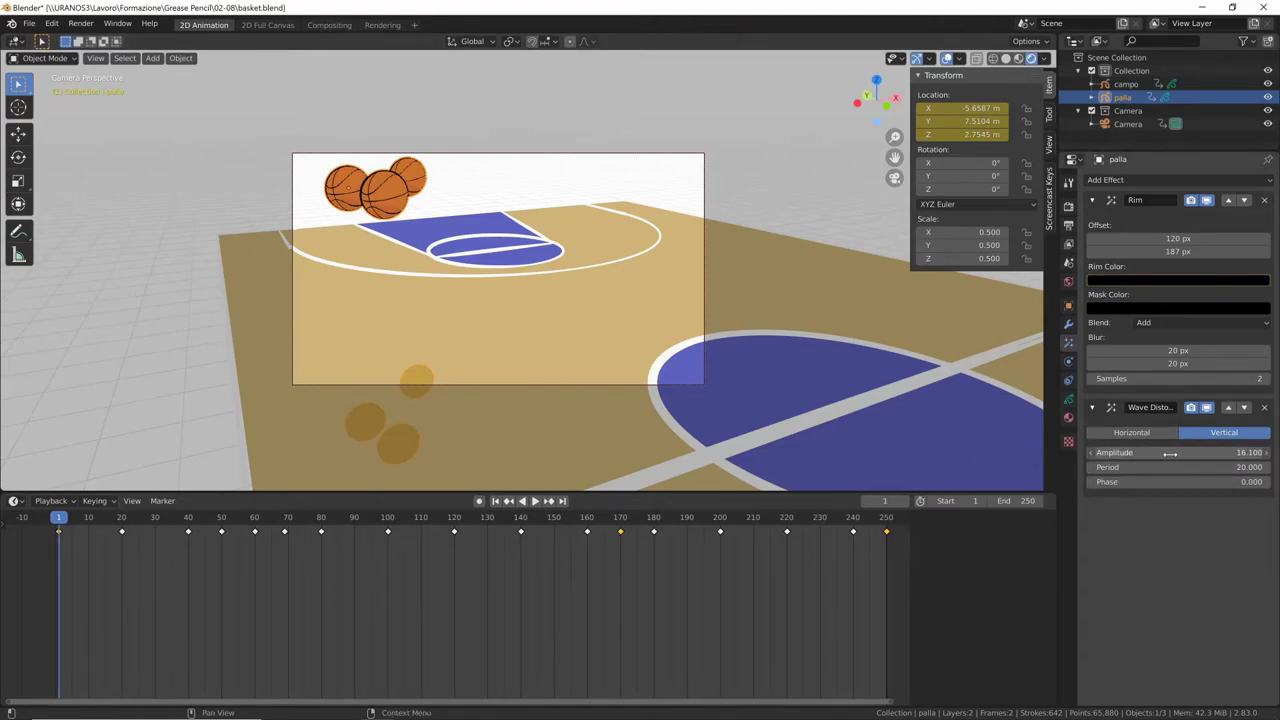
pyautogui.moveTo(1192, 453)
pyautogui.mouseDown()
pyautogui.moveTo(1150, 453)
pyautogui.moveTo(1225, 466)
pyautogui.mouseUp()
pyautogui.moveTo(1236, 467); pyautogui.dragTo(1228, 467)
pyautogui.moveTo(1140, 456); pyautogui.dragTo(1225, 457)
pyautogui.moveTo(1138, 456); pyautogui.dragTo(1122, 456)
pyautogui.click(1147, 456)
pyautogui.write('11.4')
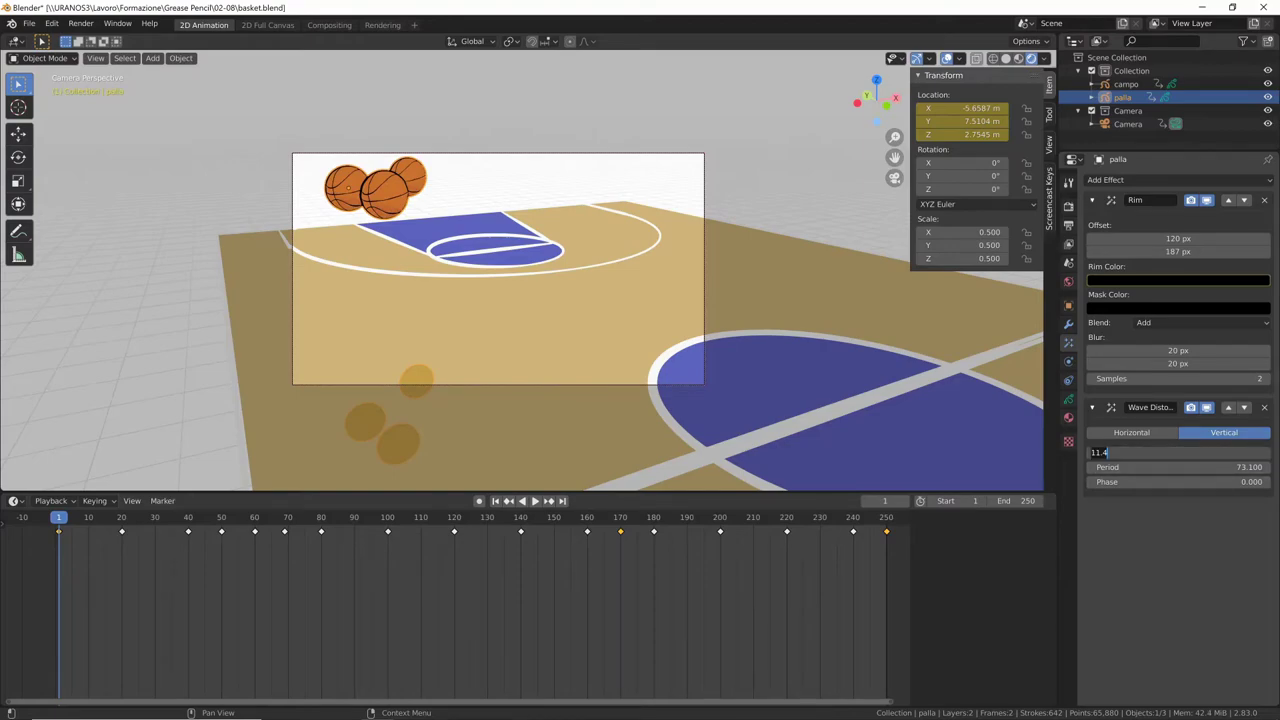
pyautogui.write('12')
pyautogui.press('Return')
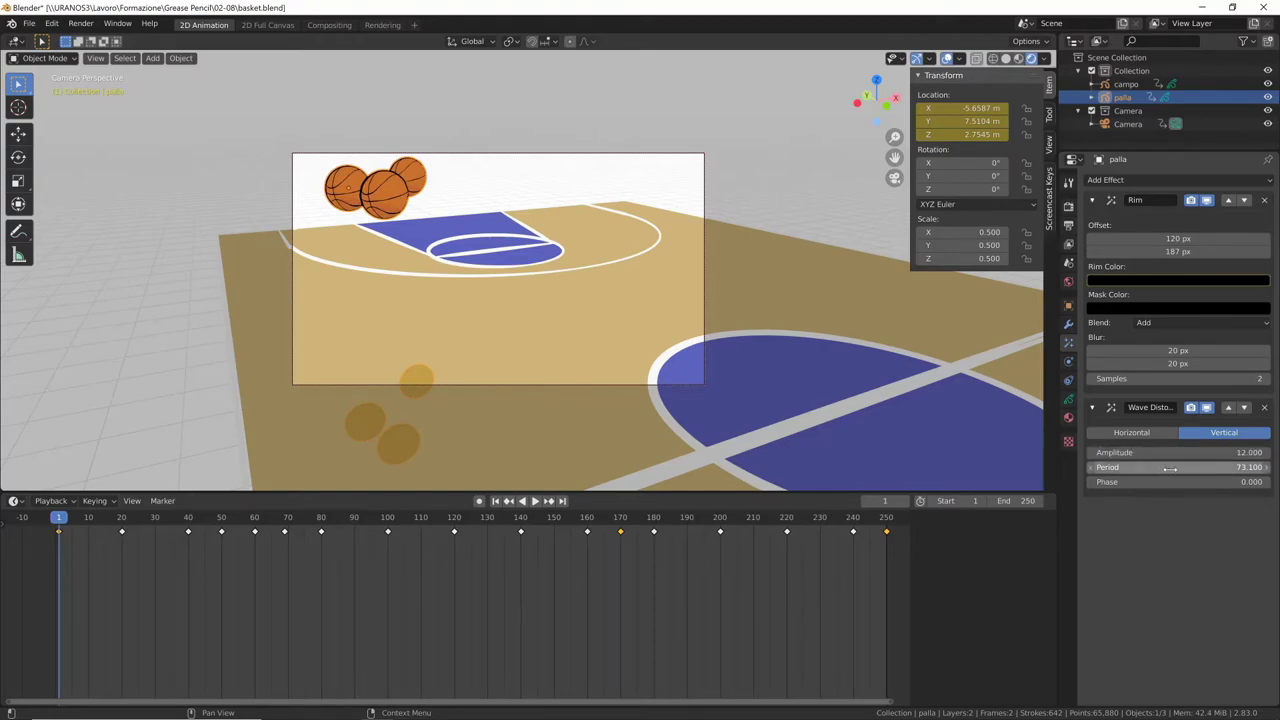
pyautogui.moveTo(1165, 472); pyautogui.dragTo(1160, 470)
# Step: Keyframe the wave Phase at 0 on frame 1, 1 on frame 125, and 0 on frame 251
pyautogui.moveTo(1147, 483)
pyautogui.mouseDown()
pyautogui.moveTo(1198, 483)
pyautogui.moveTo(1161, 484)
pyautogui.mouseUp()
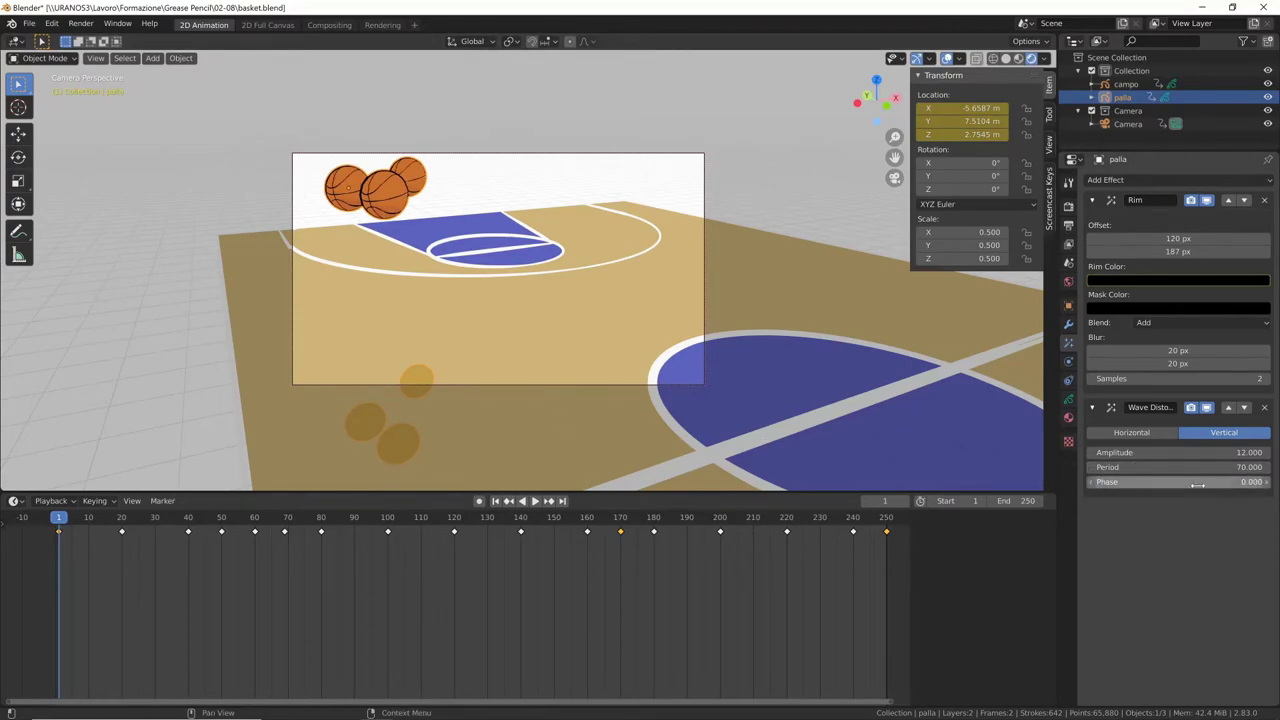
pyautogui.press('i')
pyautogui.moveTo(62, 555)
pyautogui.mouseDown()
pyautogui.moveTo(479, 554)
pyautogui.moveTo(466, 550)
pyautogui.mouseUp()
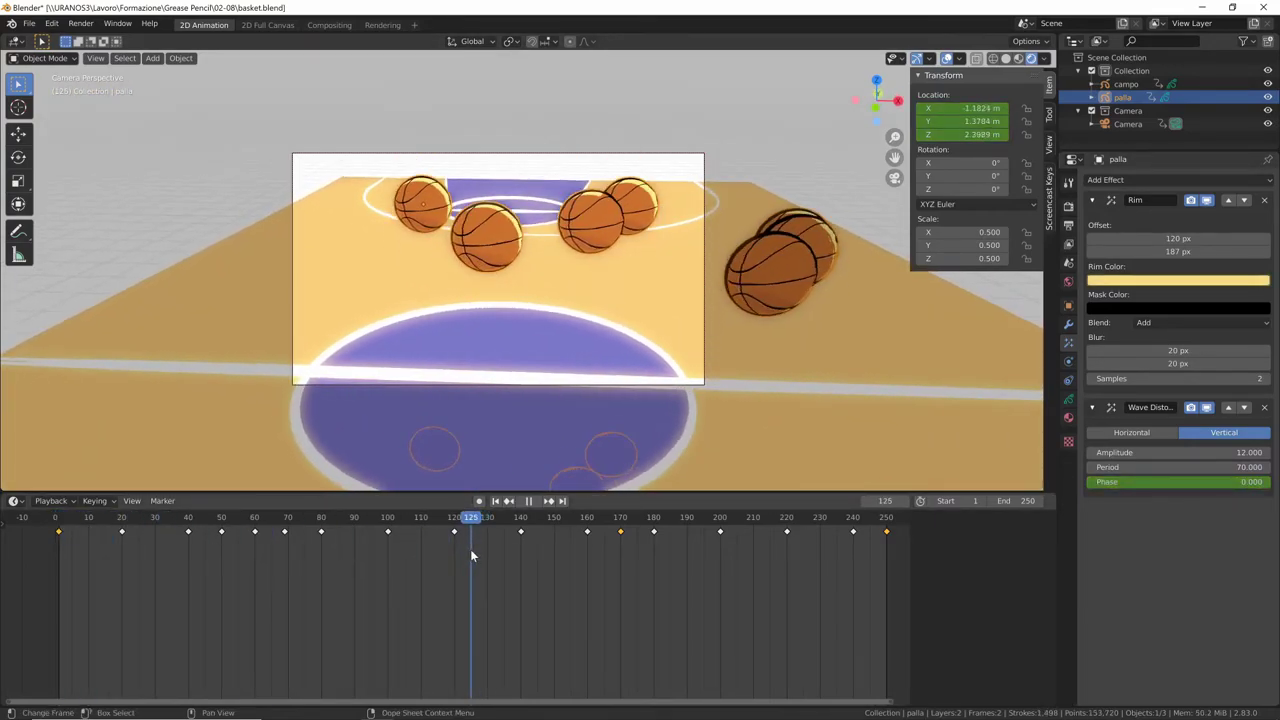
pyautogui.click(1221, 484)
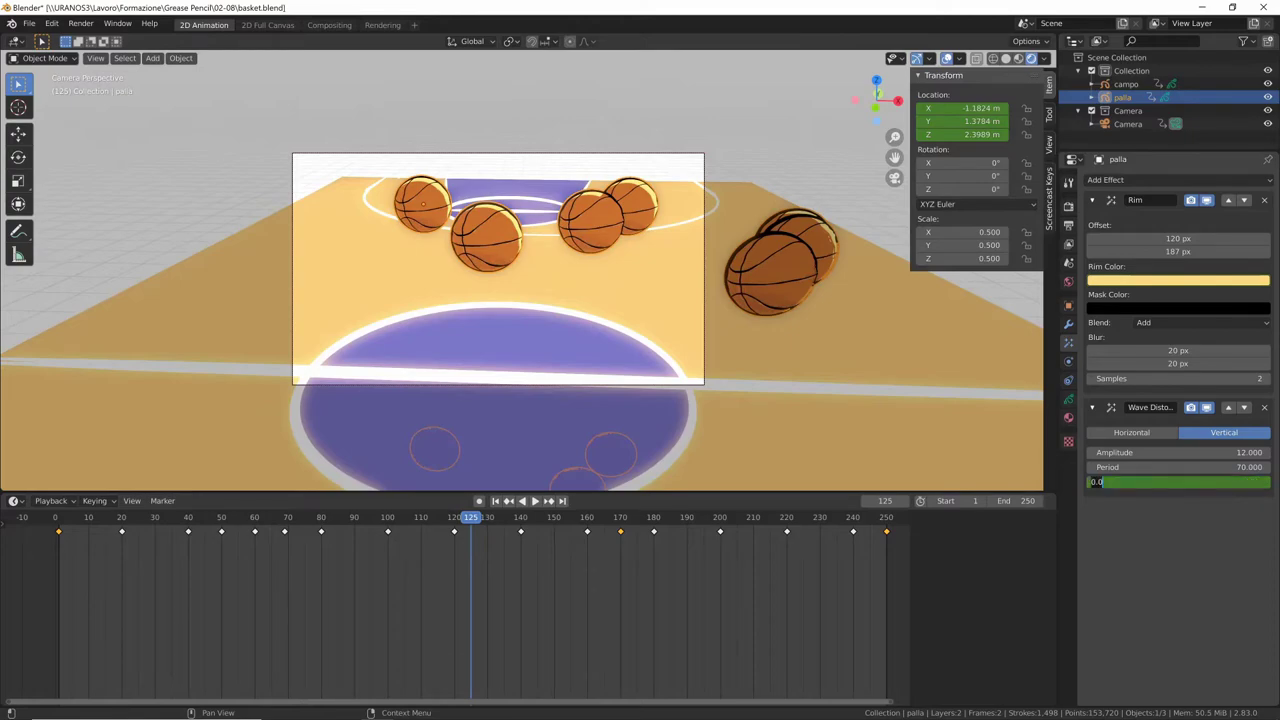
pyautogui.write('1')
pyautogui.press('Return')
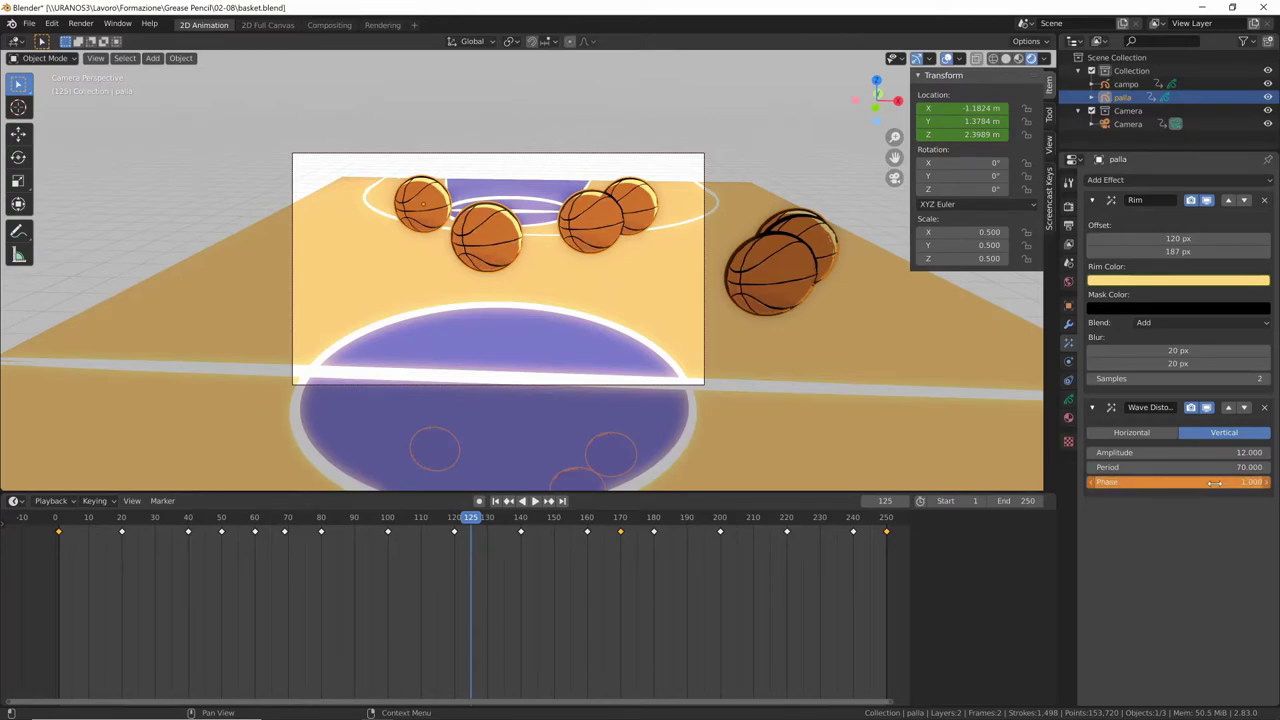
pyautogui.press('i')
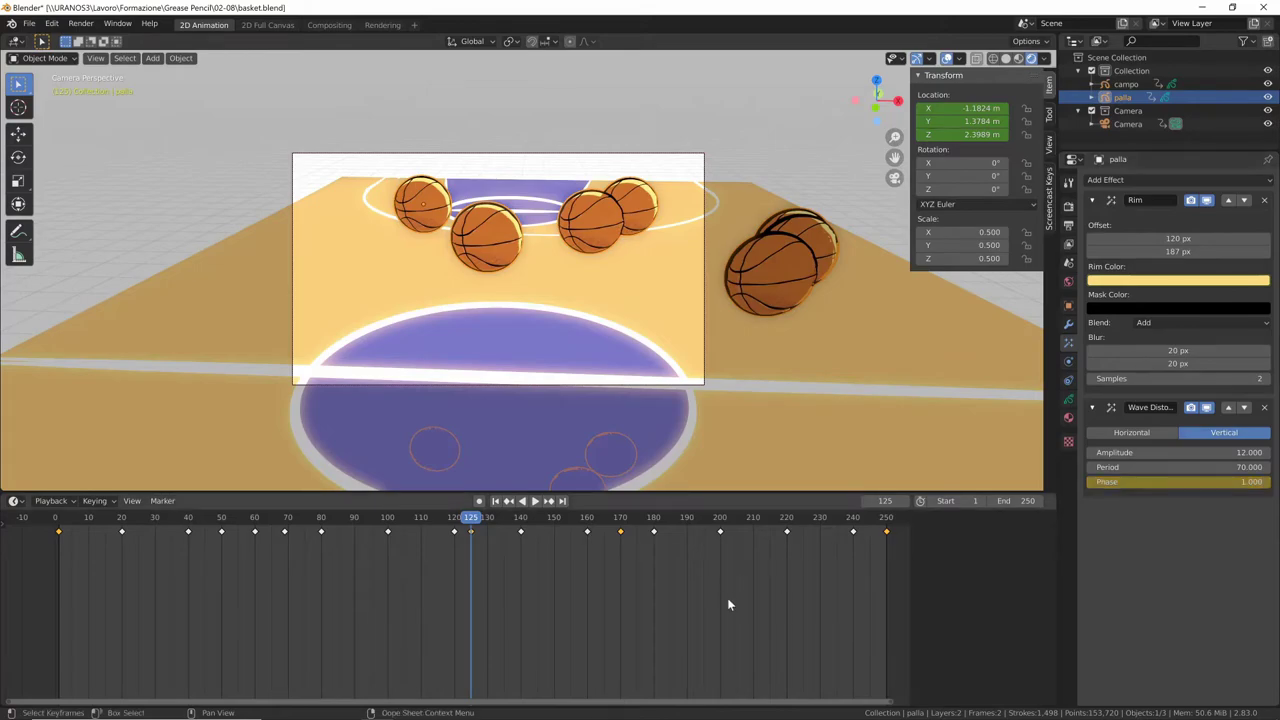
pyautogui.hotkey('shift', 'Right')
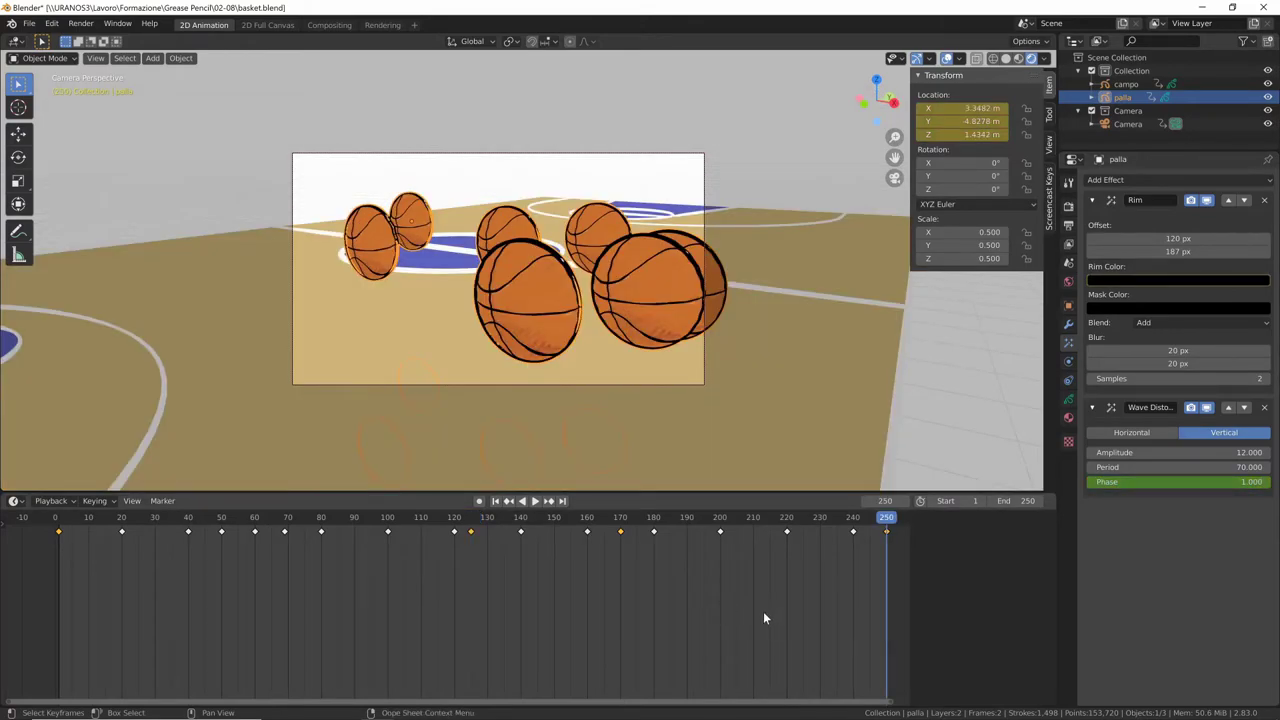
pyautogui.press('Right')
pyautogui.click(1193, 482)
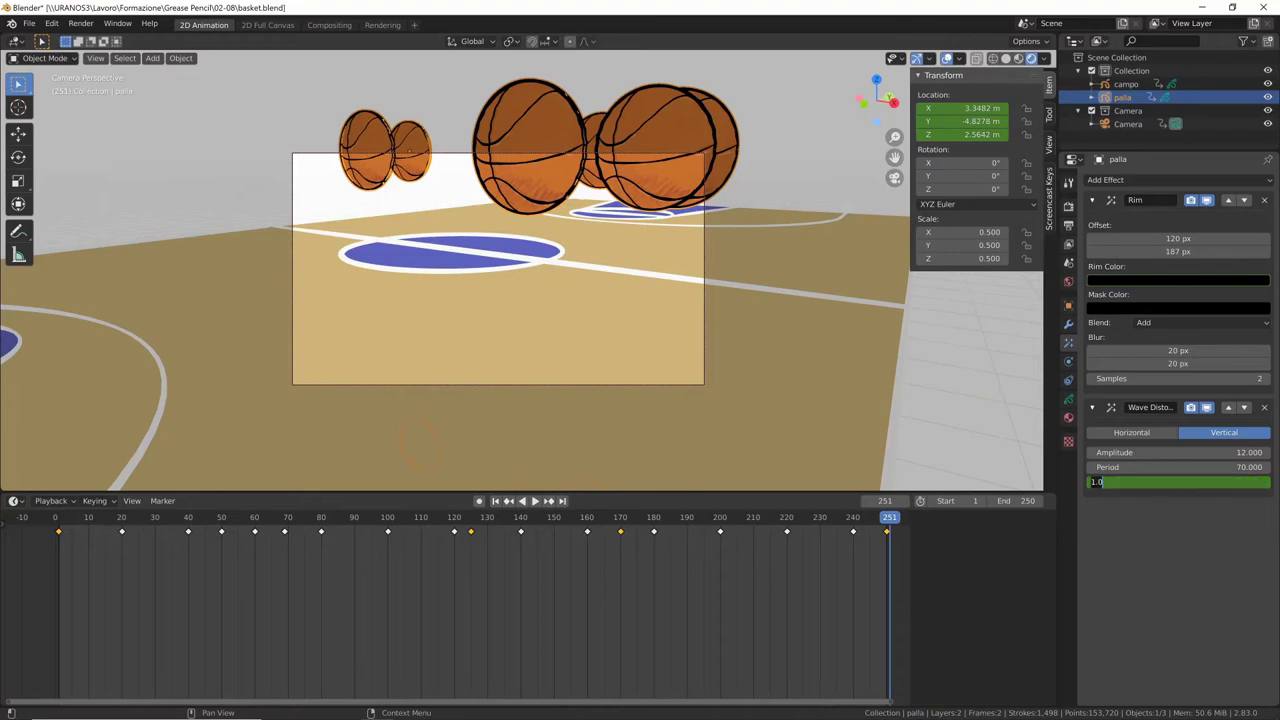
pyautogui.write('0')
pyautogui.press('Return')
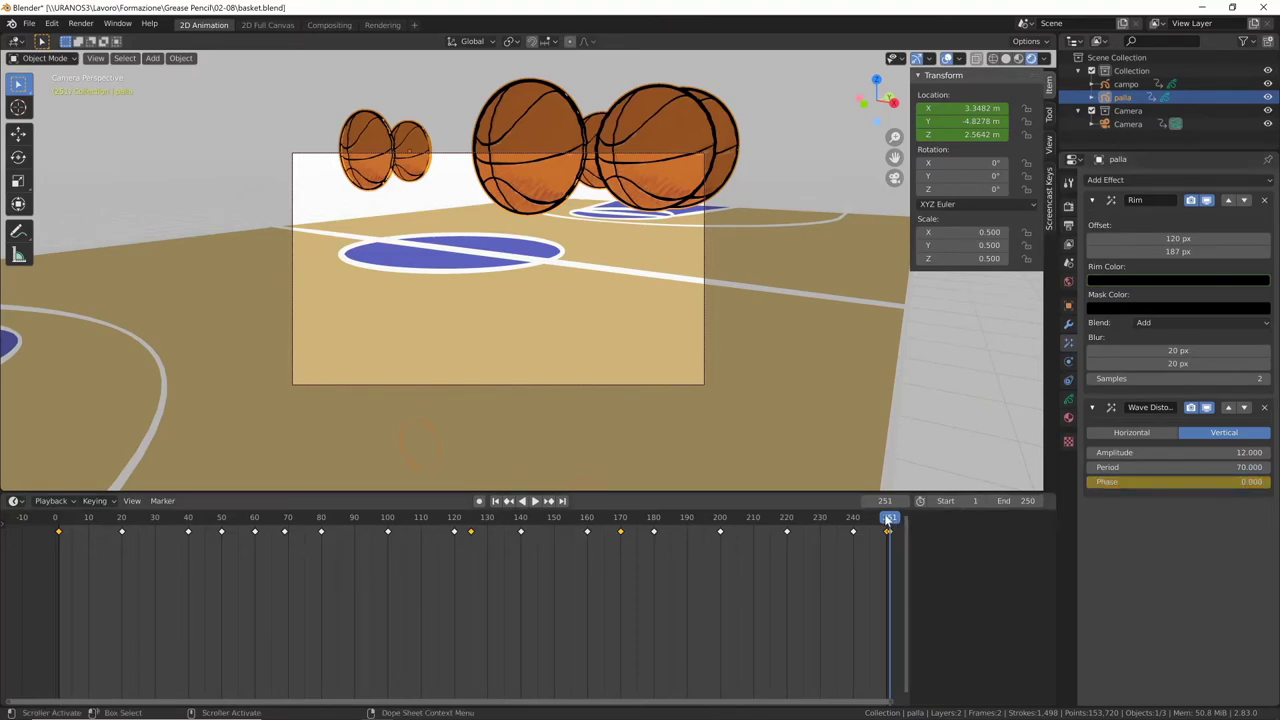
# Step: Play and step through frames to preview the animated wave
pyautogui.hotkey('ctrl', 'shift', 'space')
pyautogui.moveTo(657, 530); pyautogui.dragTo(57, 544)
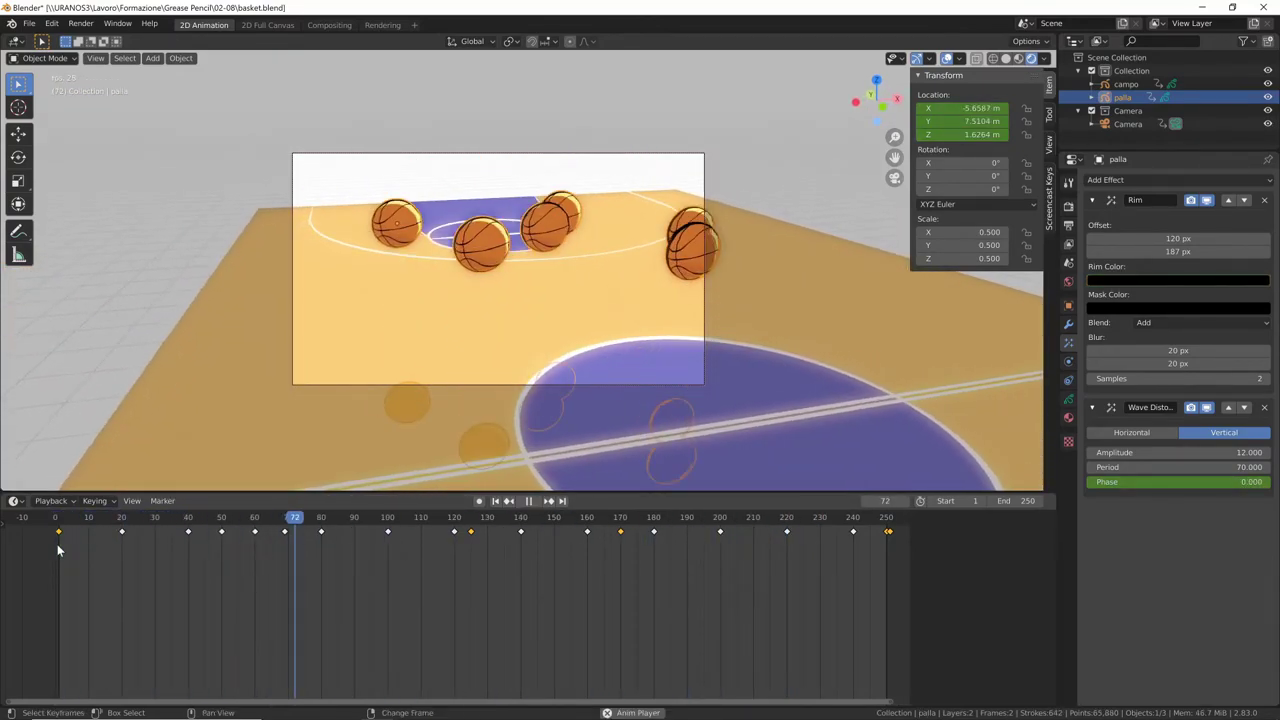
pyautogui.press('space')
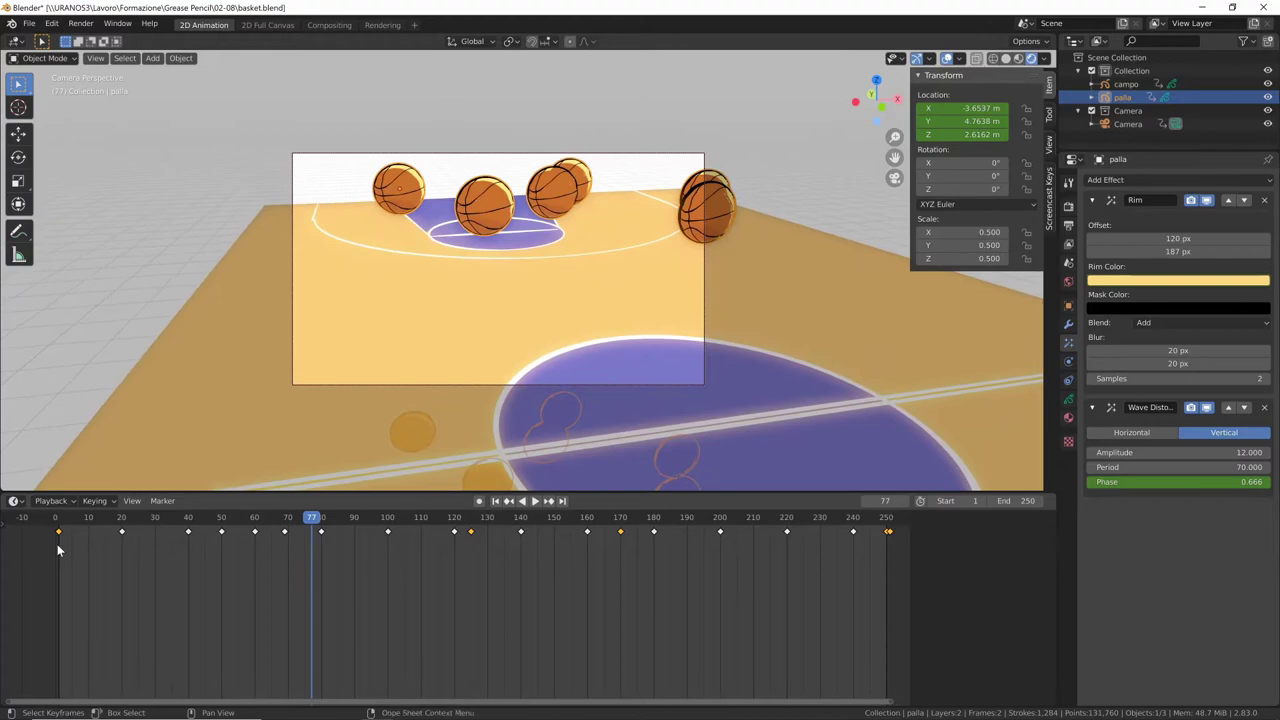
pyautogui.press('Right')
pyautogui.press('Right')
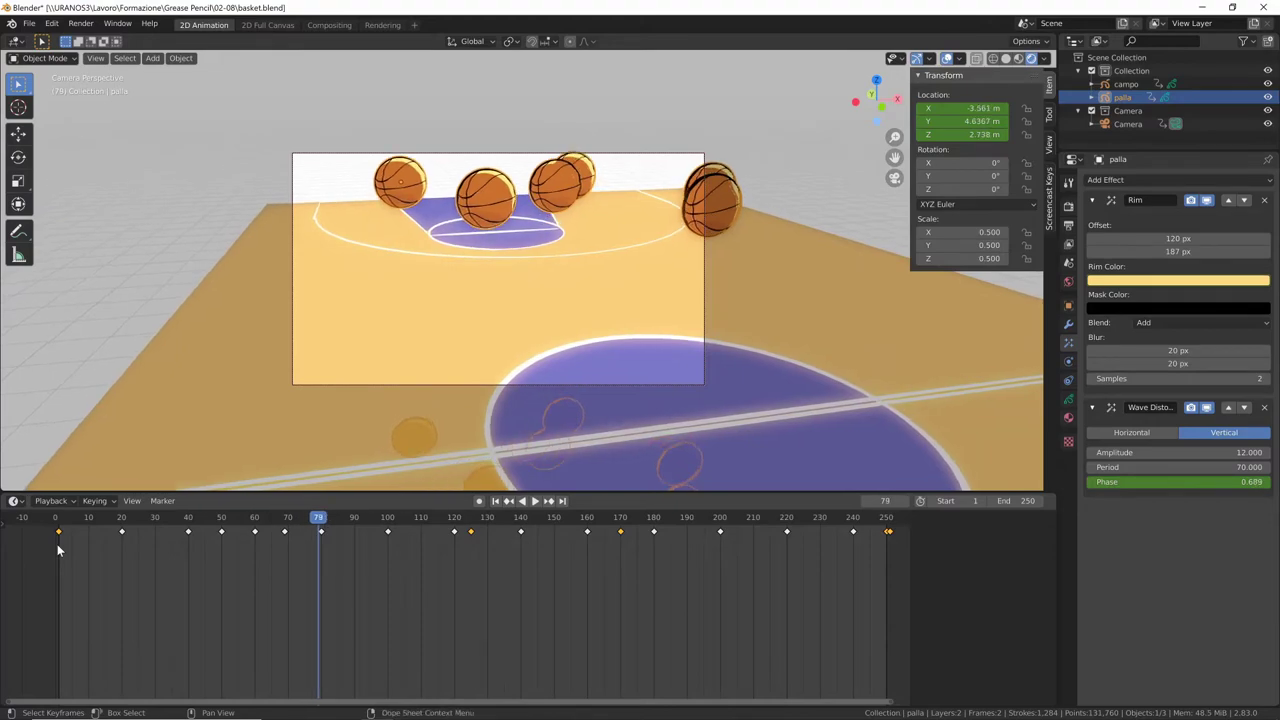
pyautogui.press('Right')
pyautogui.press('Right')
pyautogui.press('Right')
pyautogui.press('Right')
pyautogui.press('Right')
pyautogui.press('Right')
pyautogui.press('Right')
pyautogui.press('Right')
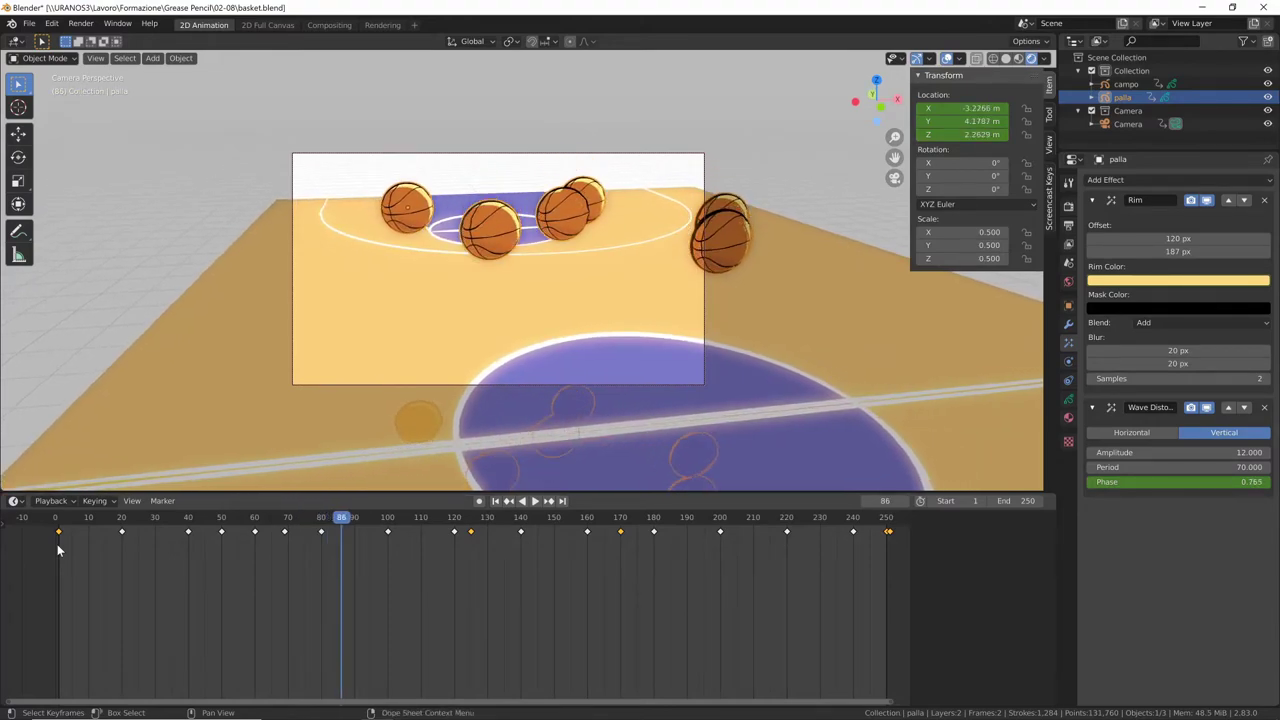
pyautogui.press('Right')
pyautogui.press('Right')
pyautogui.press('Right')
pyautogui.press('Right')
pyautogui.press('Right')
pyautogui.press('Right')
pyautogui.press('Right')
pyautogui.press('Right')
pyautogui.press('Right')
pyautogui.press('Right')
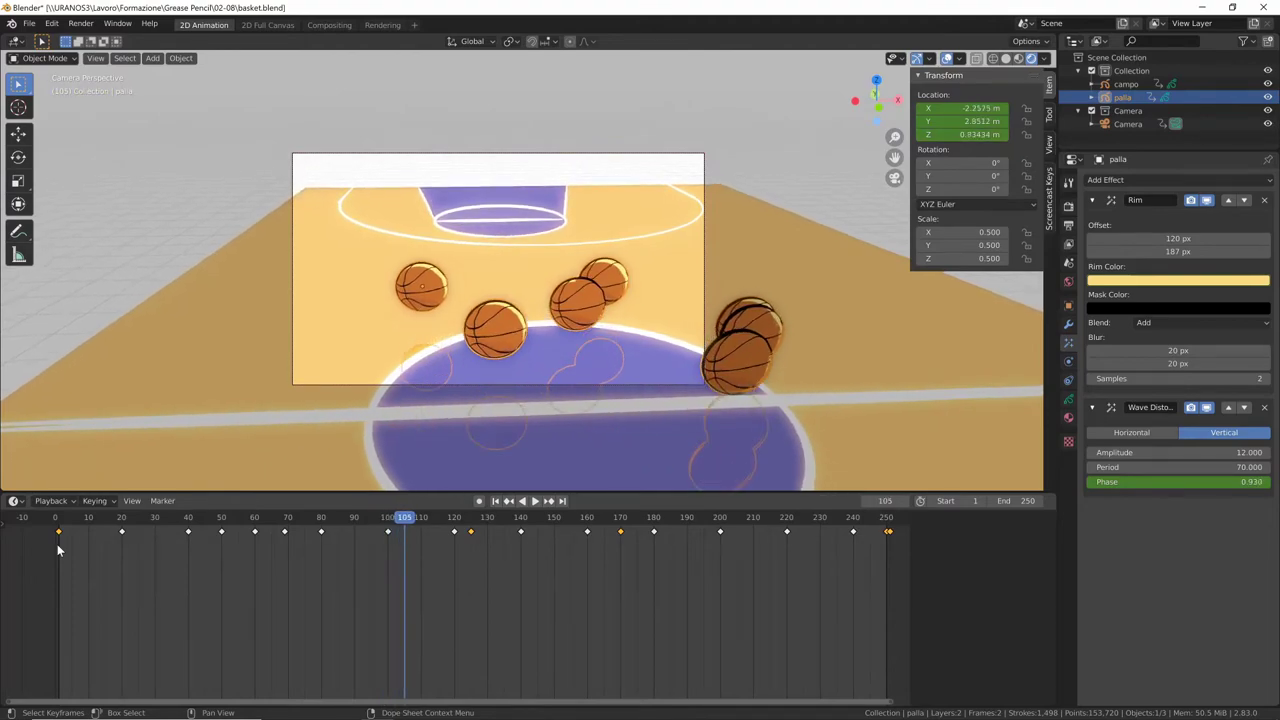
pyautogui.press('Right')
pyautogui.press('Right')
pyautogui.press('Right')
pyautogui.press('Right')
pyautogui.press('Right')
pyautogui.press('Right')
pyautogui.press('Right')
pyautogui.press('Right')
pyautogui.press('Right')
pyautogui.press('Right')
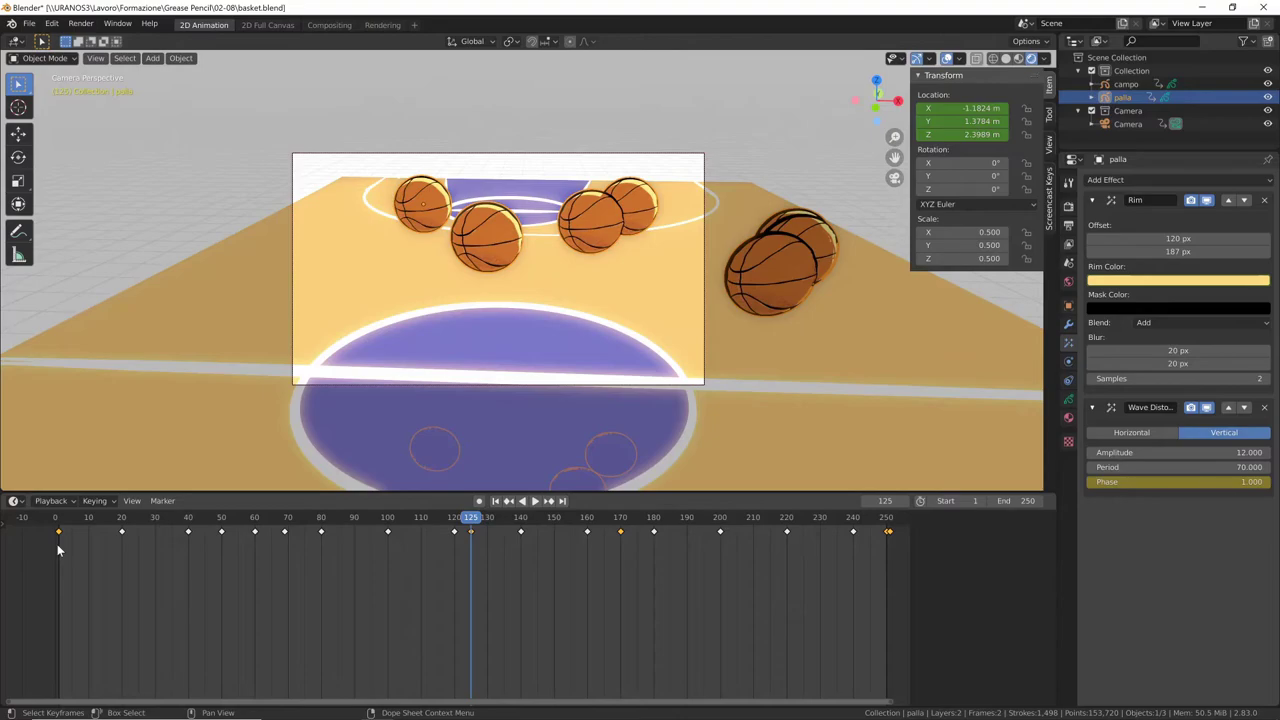
pyautogui.press('space')
pyautogui.press('space')
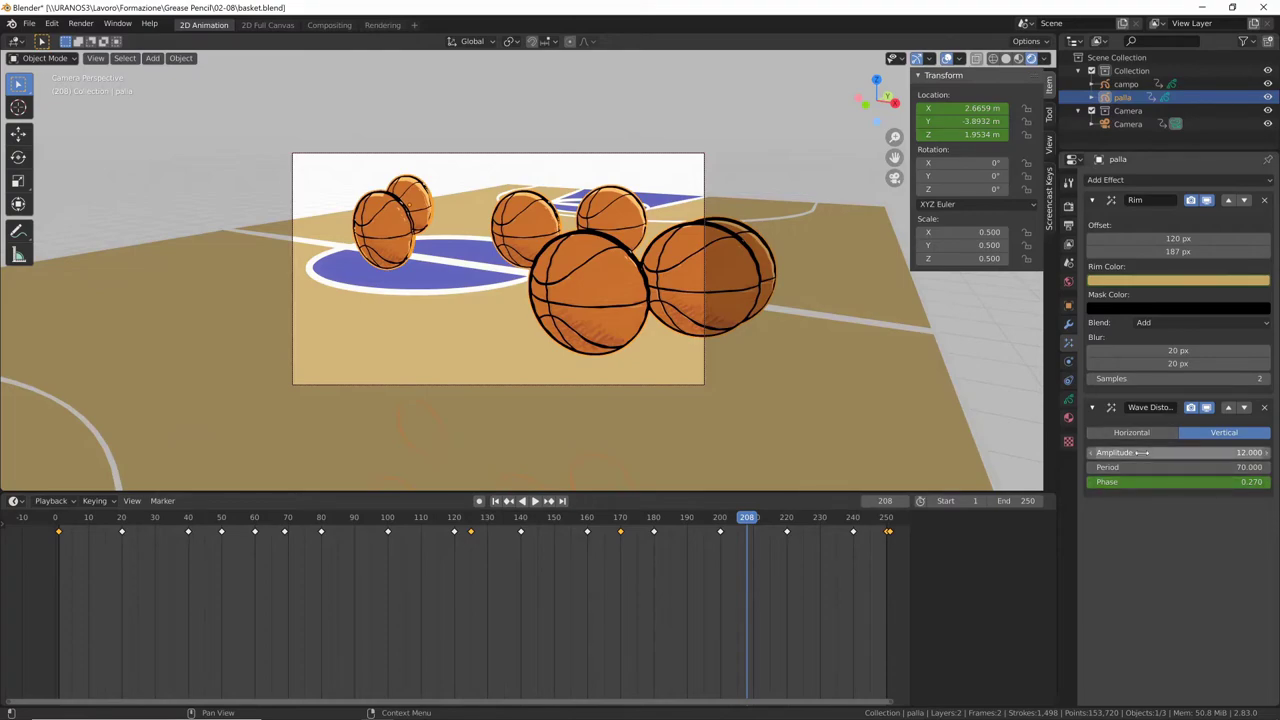
# Step: Set the Wave Distortion Amplitude to 10 and Period to 75
pyautogui.moveTo(1142, 452)
pyautogui.mouseDown()
pyautogui.moveTo(1272, 455)
pyautogui.moveTo(1138, 463)
pyautogui.mouseUp()
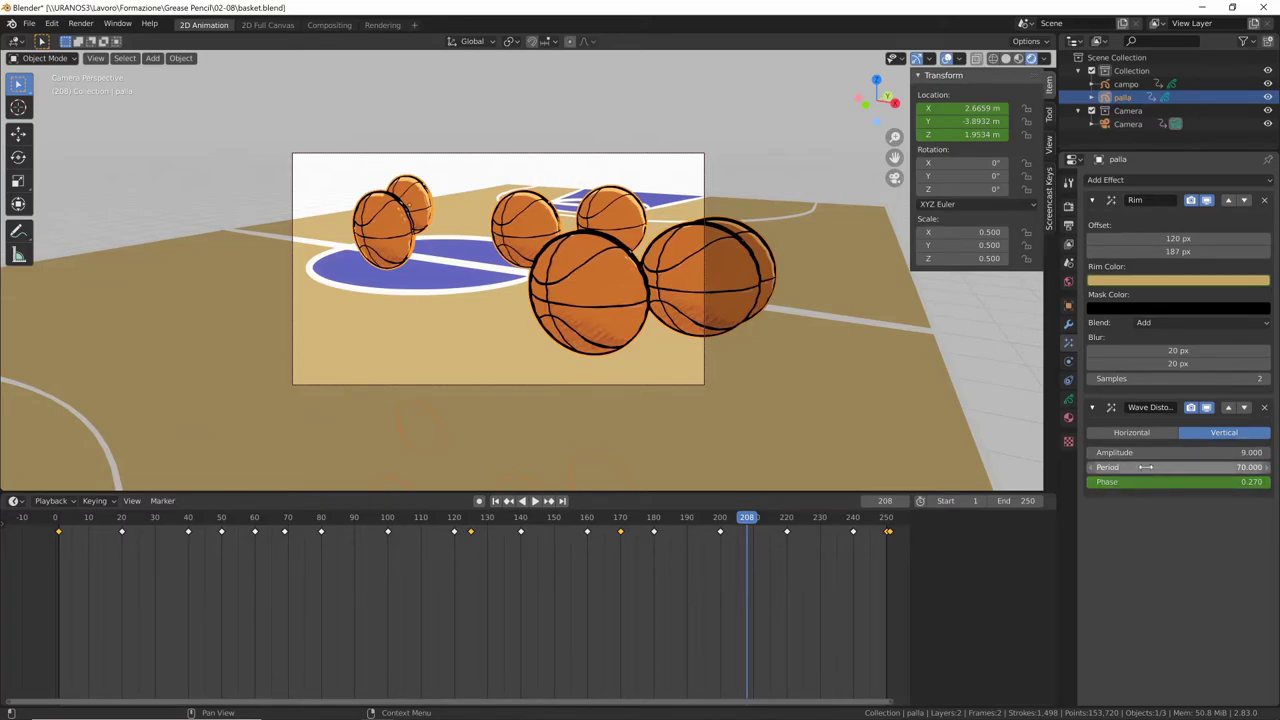
pyautogui.moveTo(1140, 467)
pyautogui.mouseDown()
pyautogui.moveTo(1116, 478)
pyautogui.moveTo(1150, 470)
pyautogui.mouseUp()
pyautogui.click(1190, 452)
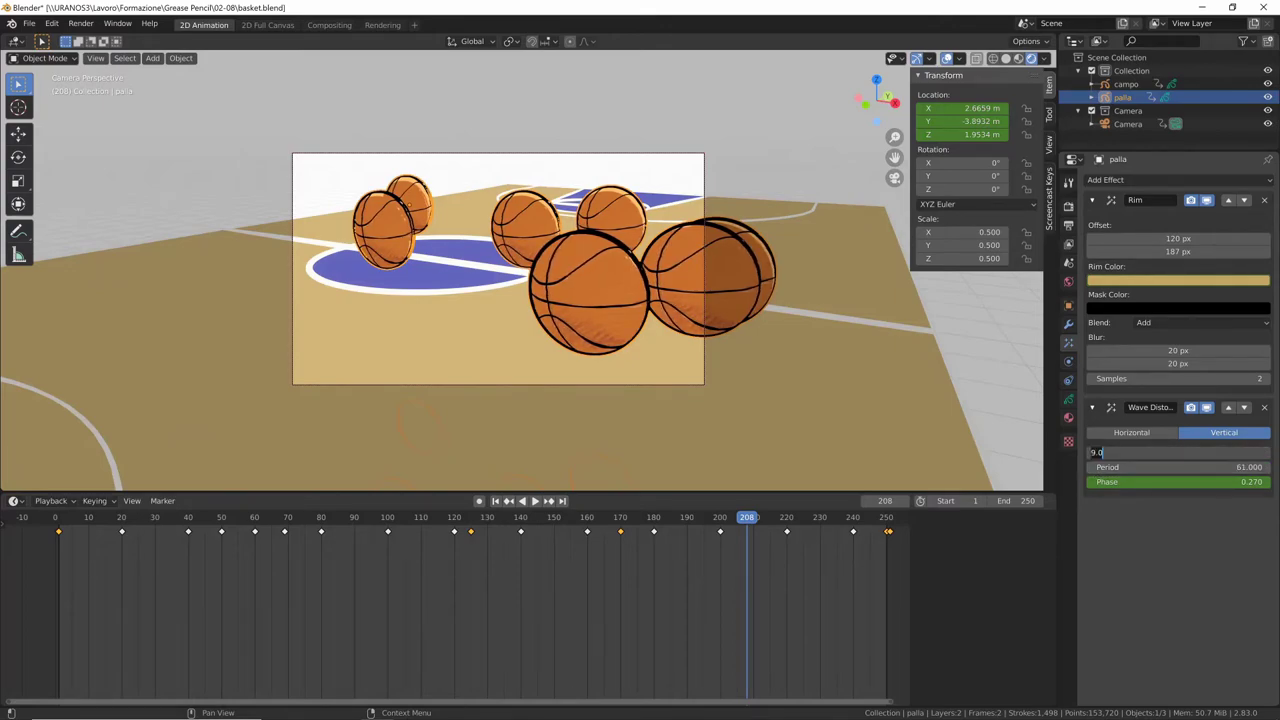
pyautogui.write('10')
pyautogui.press('Return')
pyautogui.click(1162, 467)
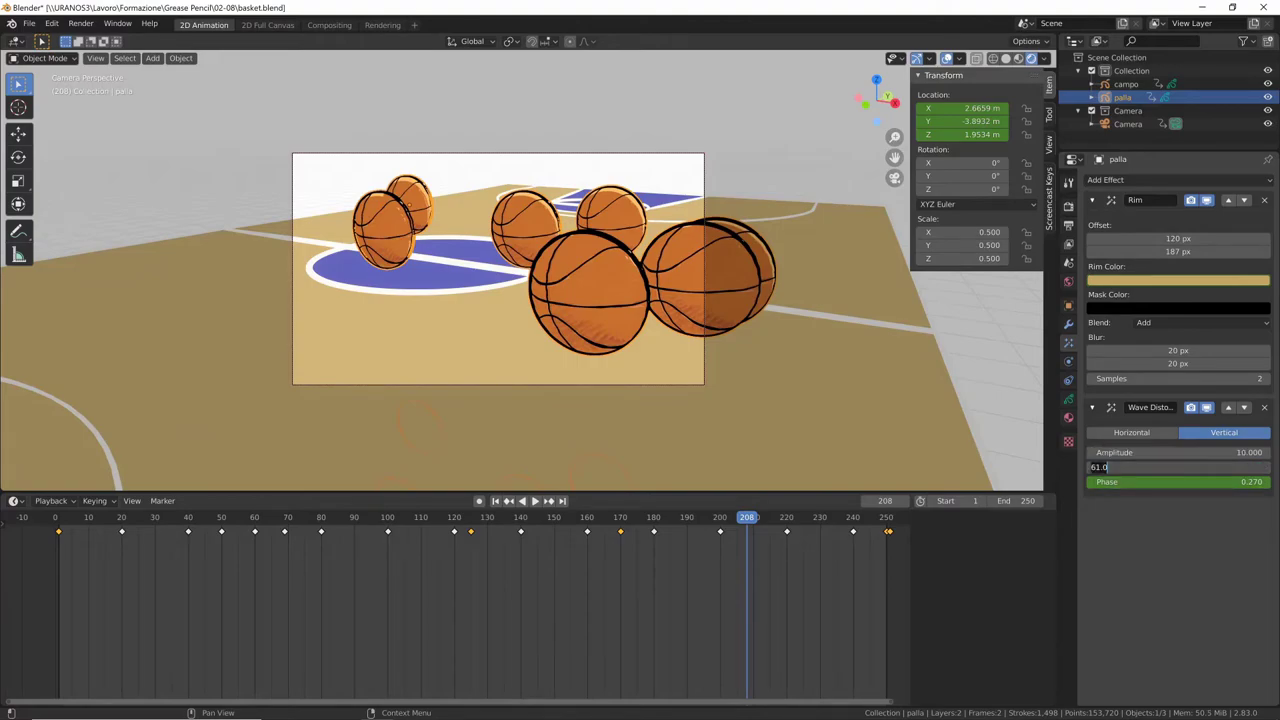
pyautogui.write('75')
pyautogui.press('Return')
# Step: Preview the revised wave in playback and save basket.blend
pyautogui.press('space')
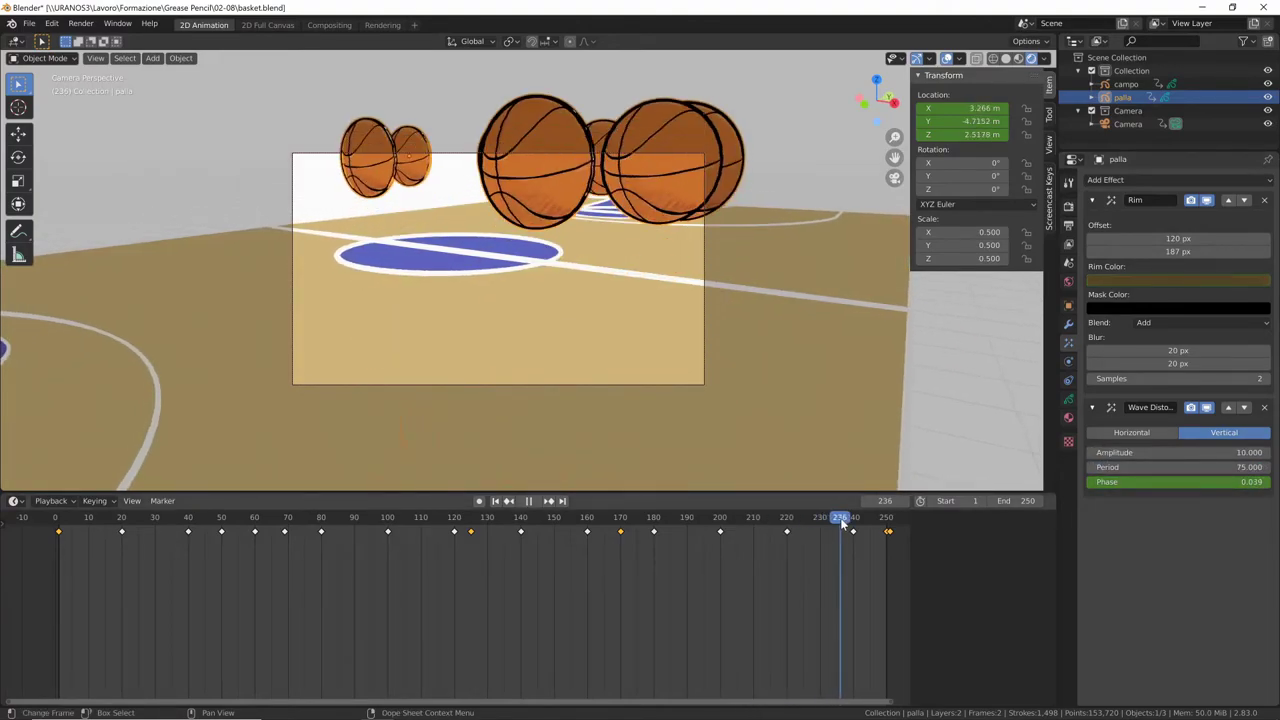
pyautogui.moveTo(842, 525); pyautogui.dragTo(75, 540)
pyautogui.press('space')
pyautogui.hotkey('ctrl', 's')
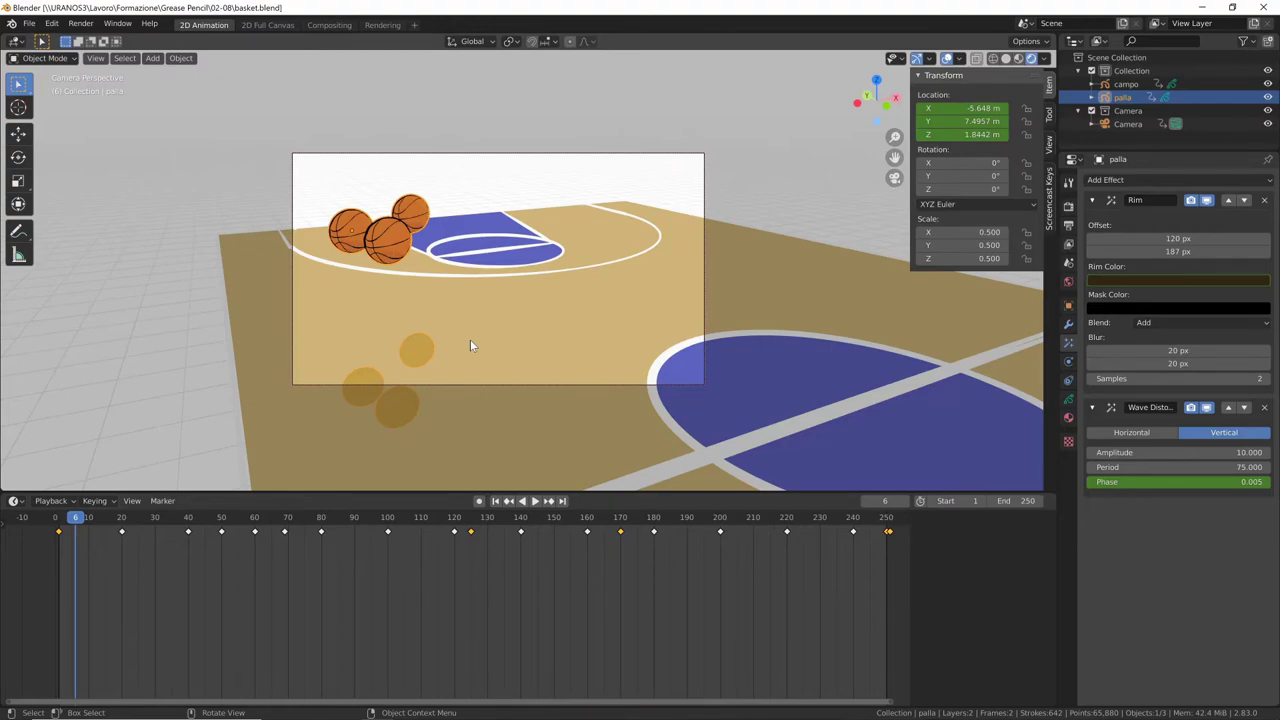
pyautogui.press('F12')
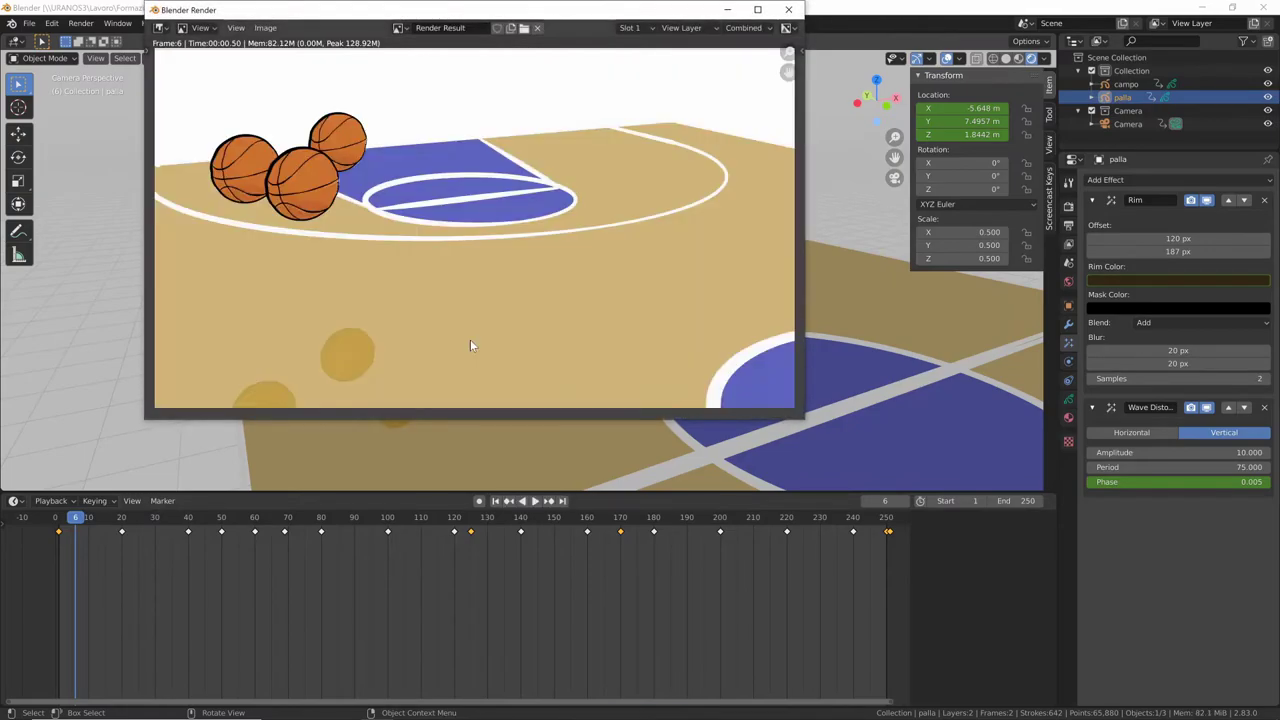
pyautogui.click(789, 10)
pyautogui.moveTo(88, 517); pyautogui.dragTo(407, 517)
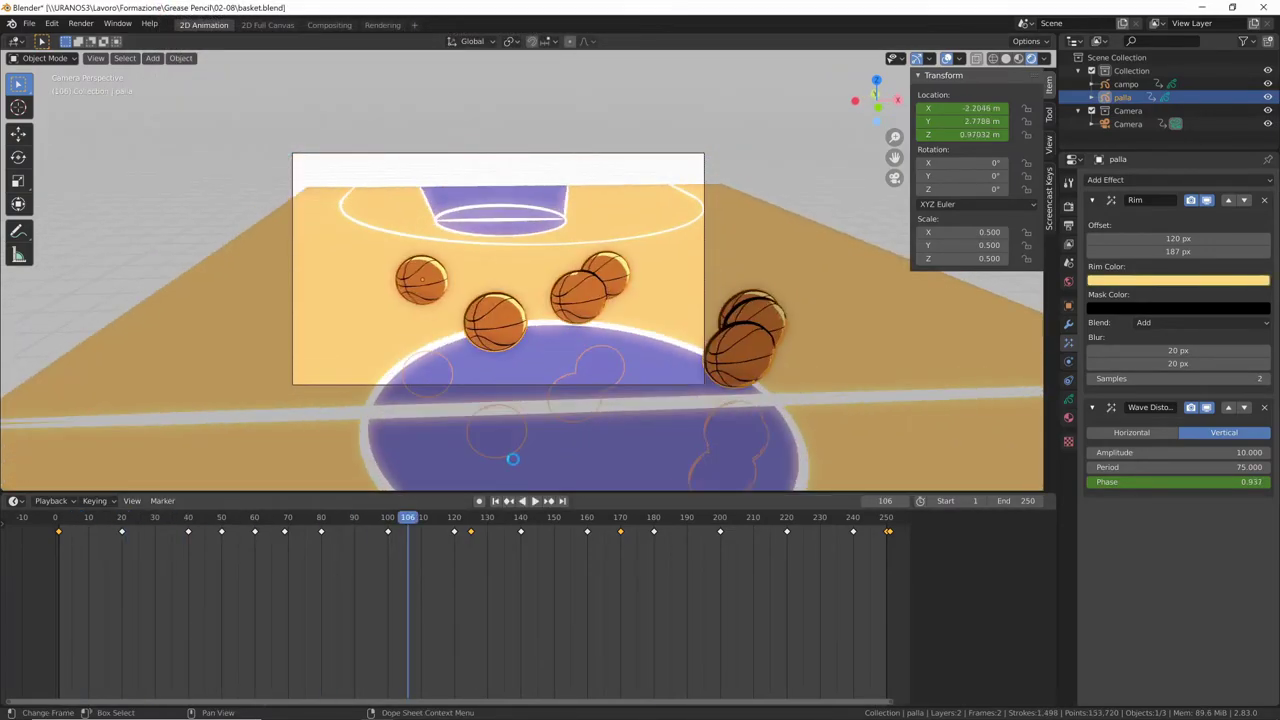
pyautogui.press('F12')
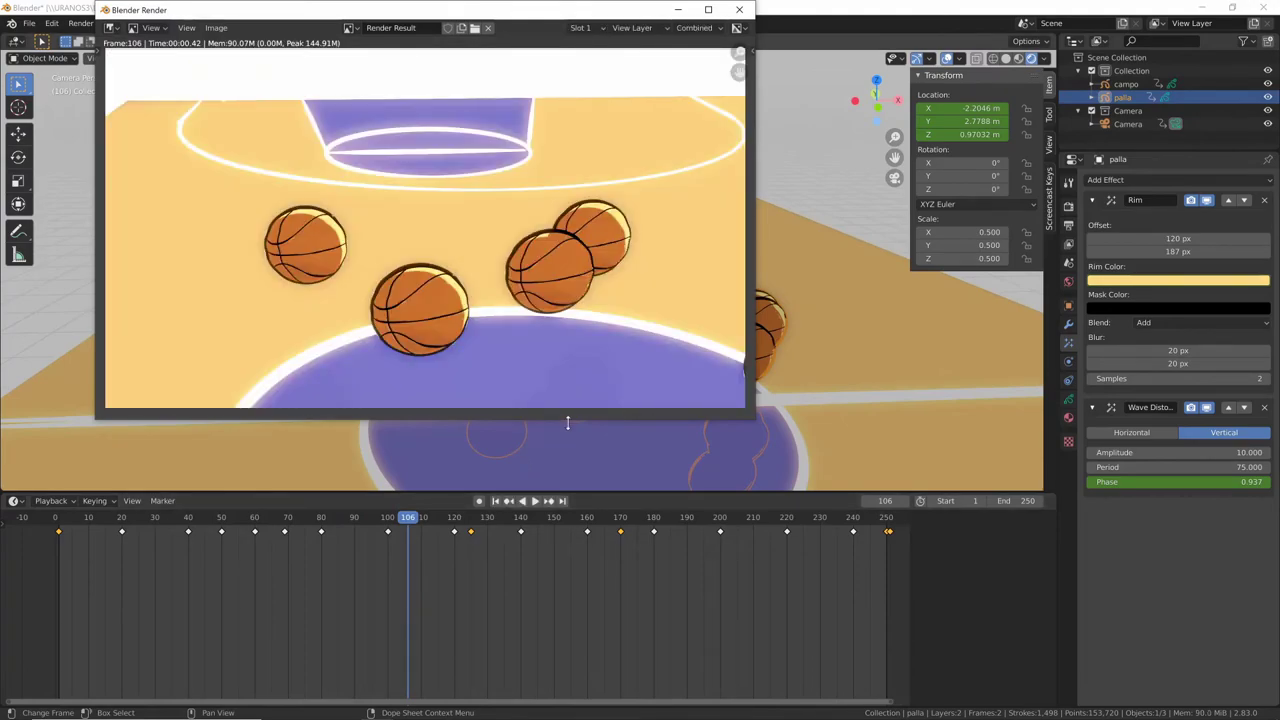
pyautogui.click(739, 10)
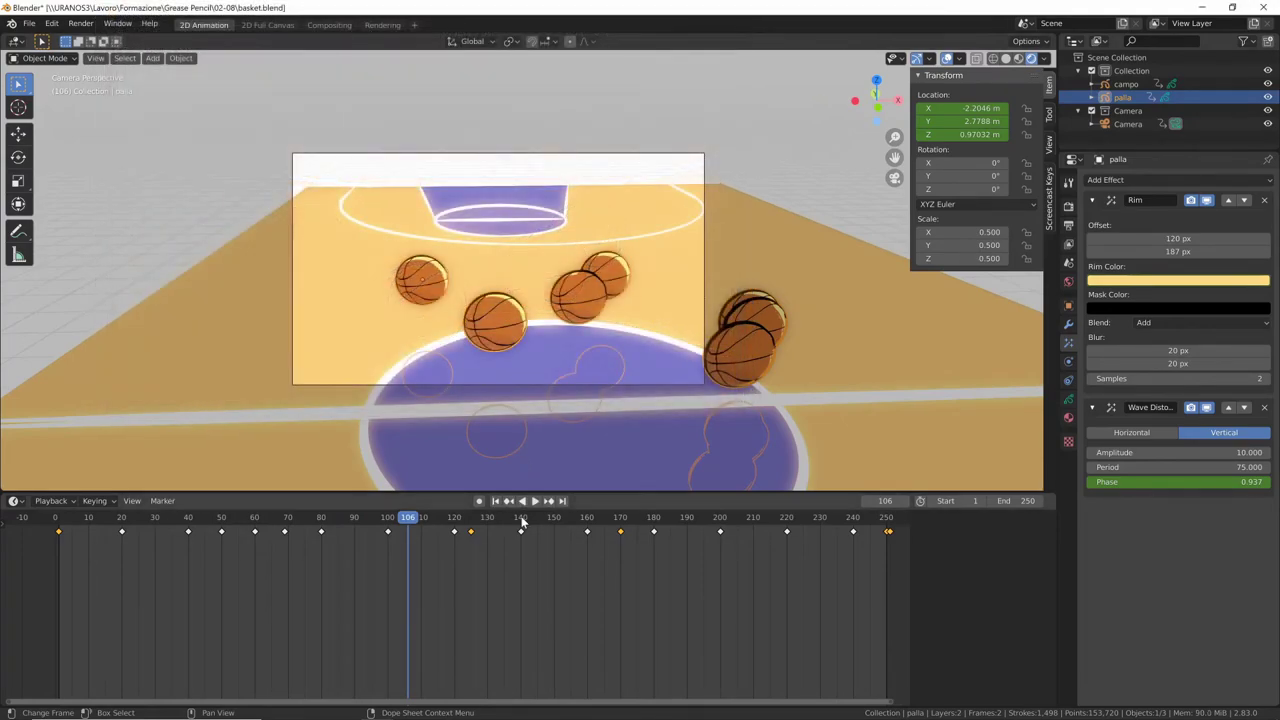
pyautogui.moveTo(435, 514); pyautogui.dragTo(121, 549)
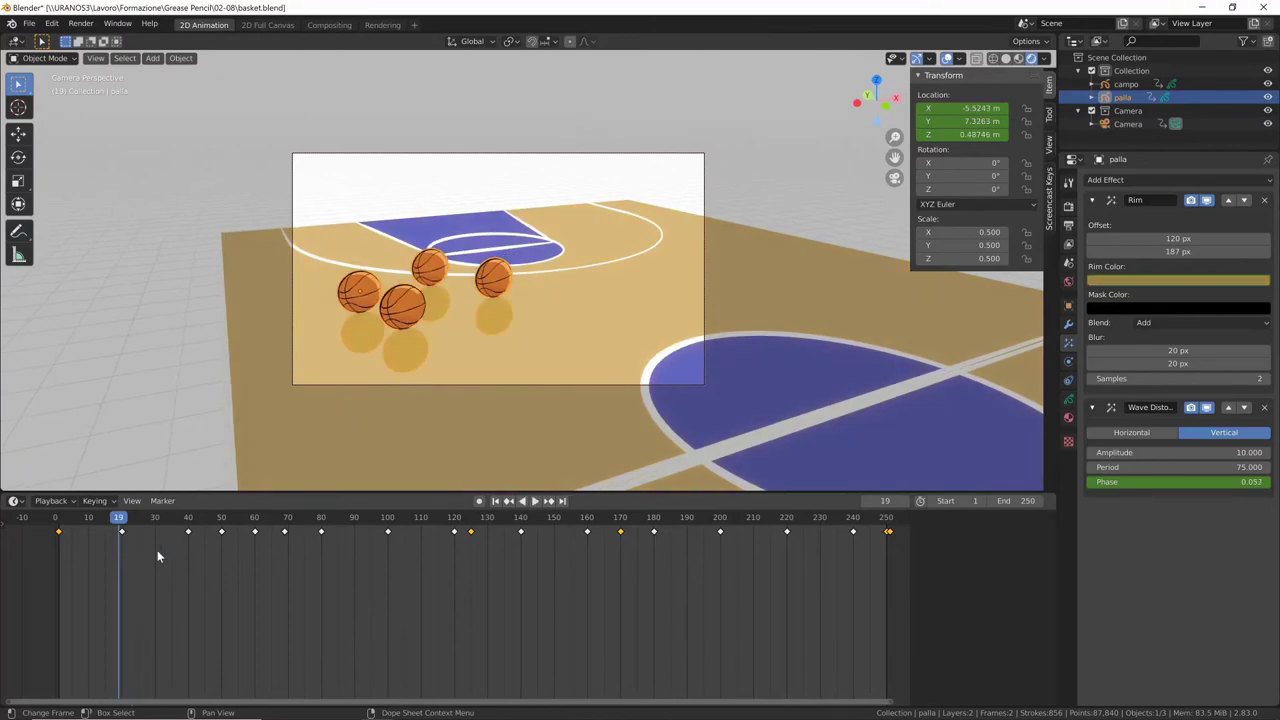
pyautogui.click(1068, 206)
# Step: Point the render output to the Desktop, keeping PNG as the file format
pyautogui.click(1068, 225)
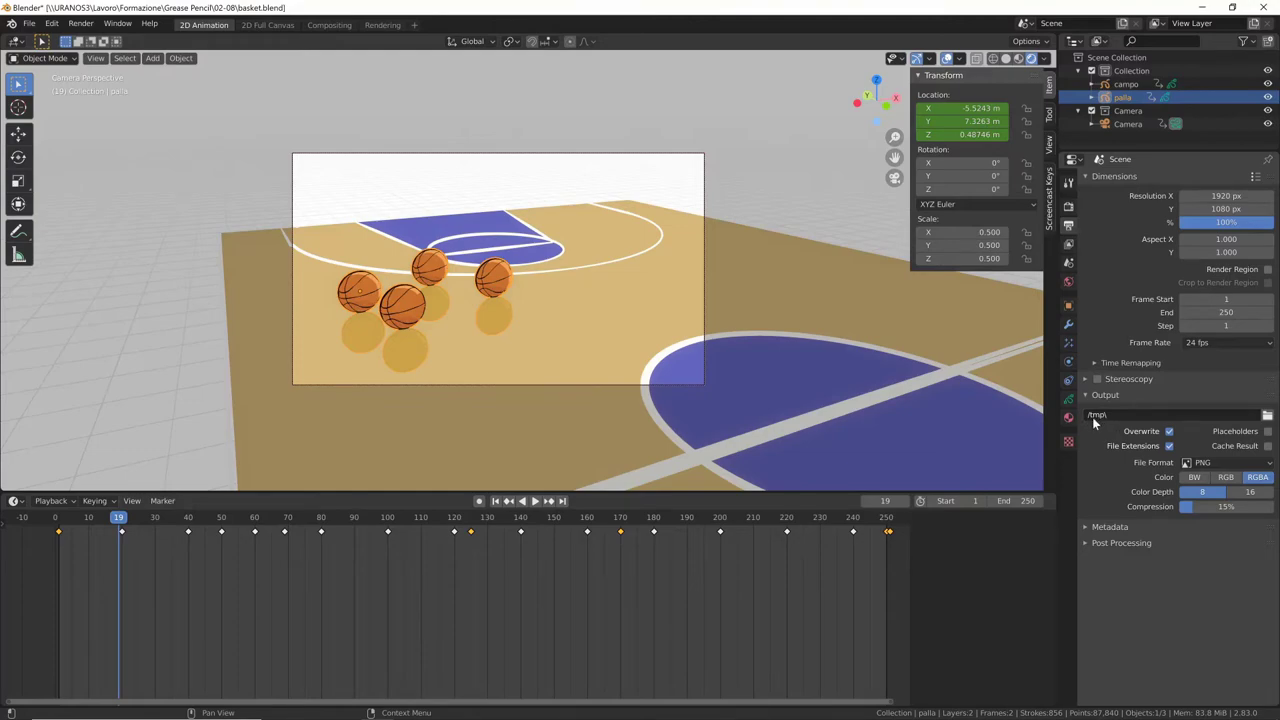
pyautogui.click(1267, 417)
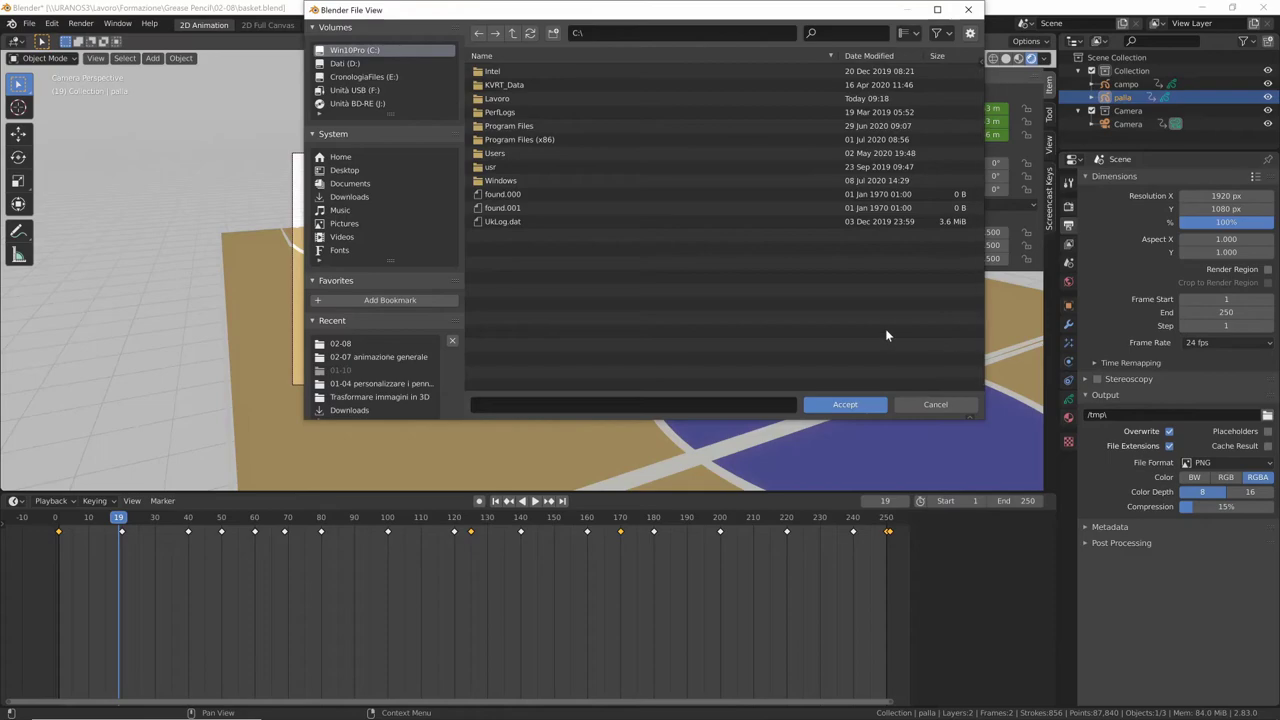
pyautogui.click(350, 172)
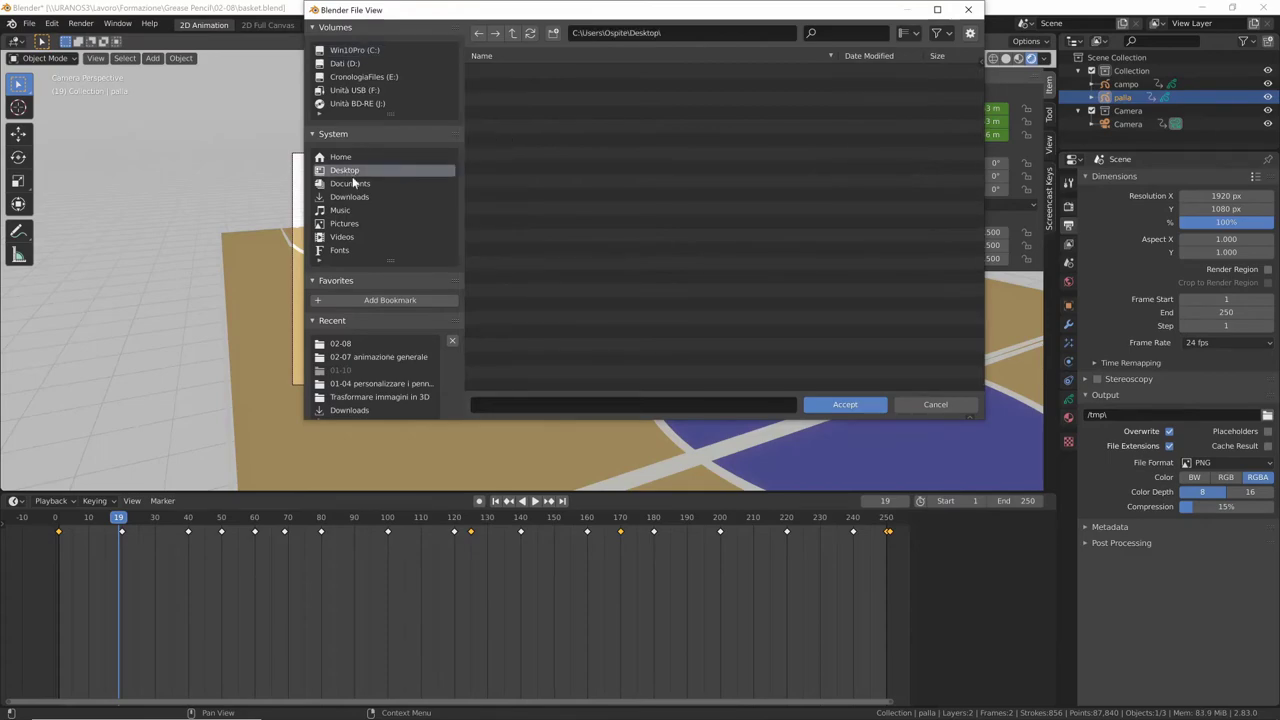
pyautogui.click(843, 405)
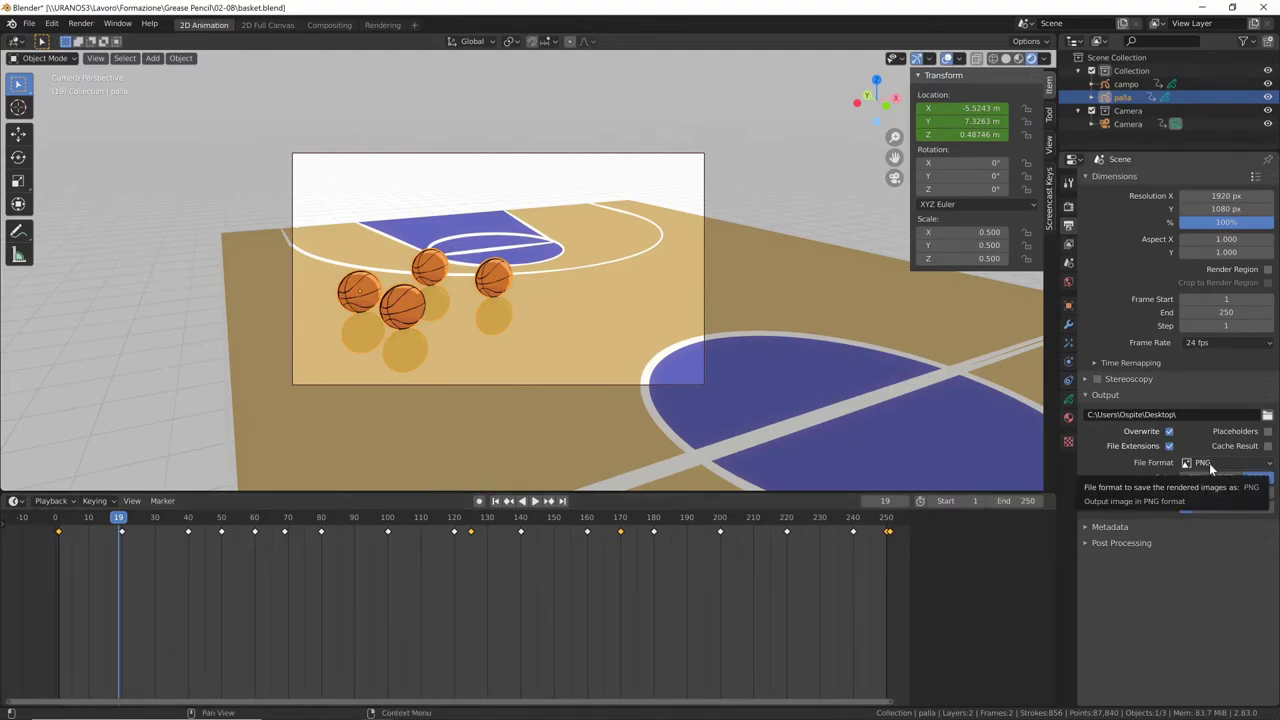
pyautogui.click(1209, 463)
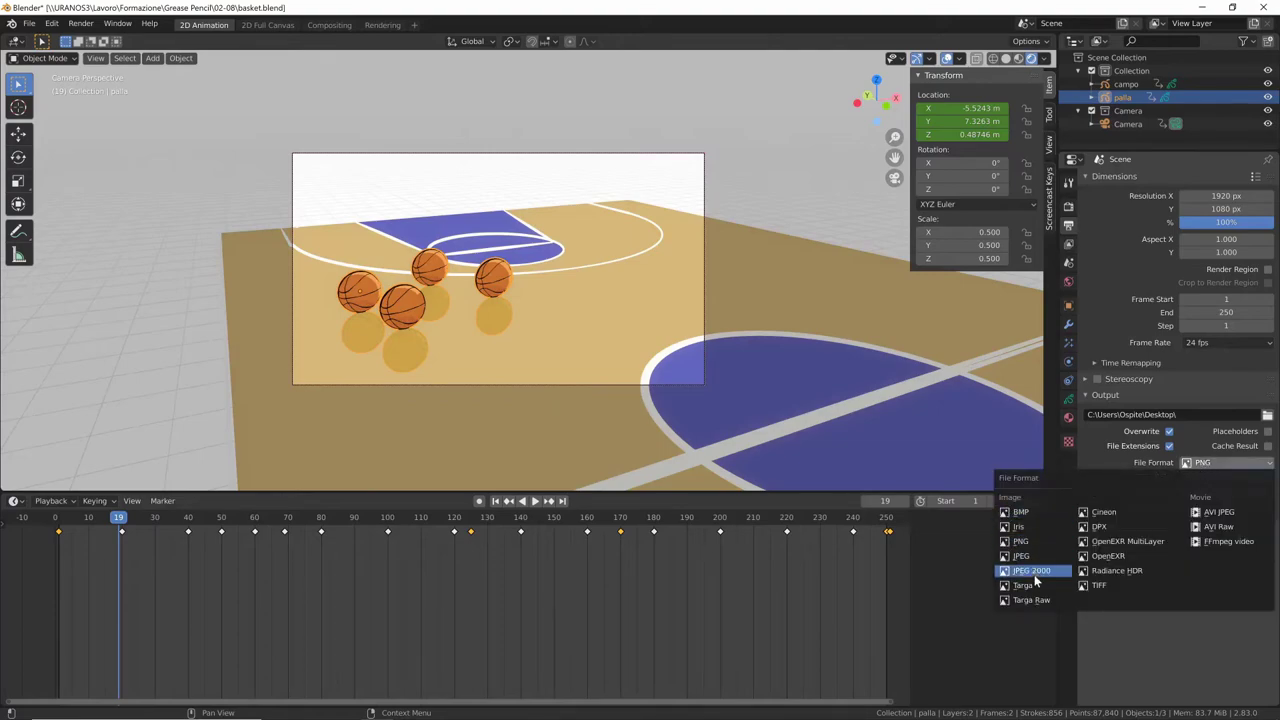
pyautogui.click(1020, 541)
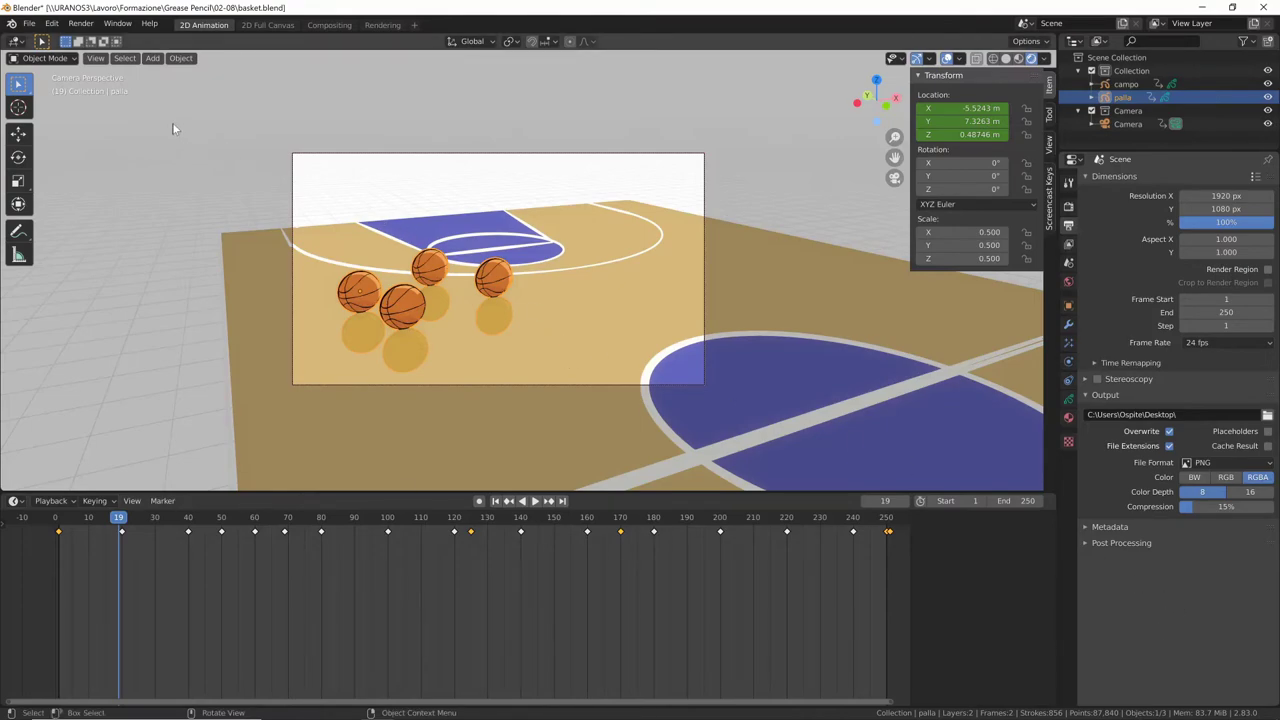
# Step: Create a new 'render' folder on the Desktop and set it as the output path
pyautogui.click(1267, 414)
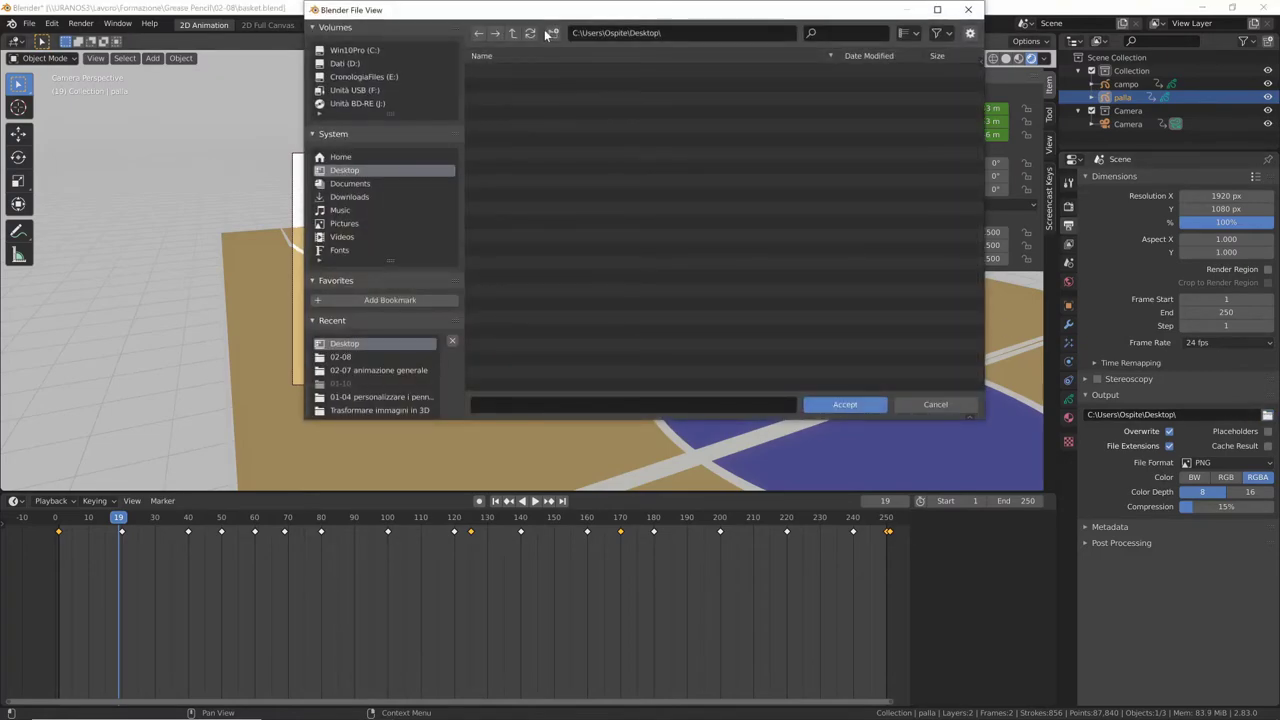
pyautogui.click(551, 33)
pyautogui.write('c')
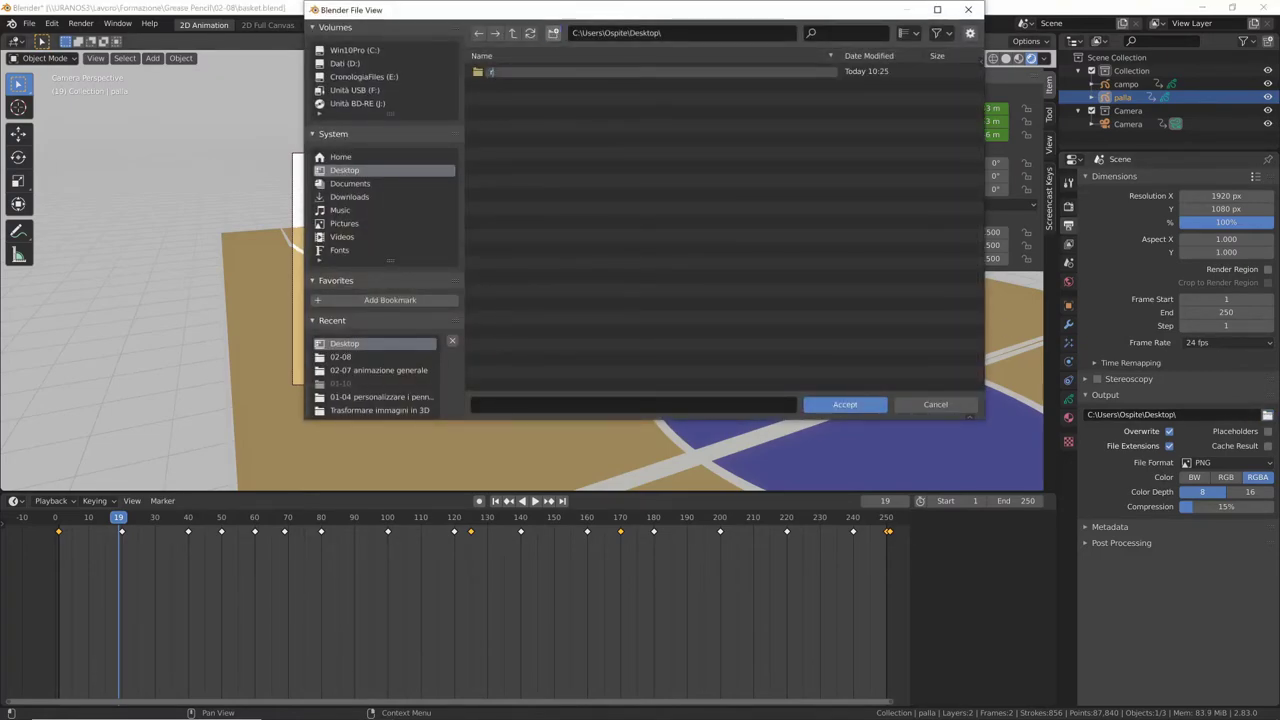
pyautogui.write('der')
pyautogui.press('Return')
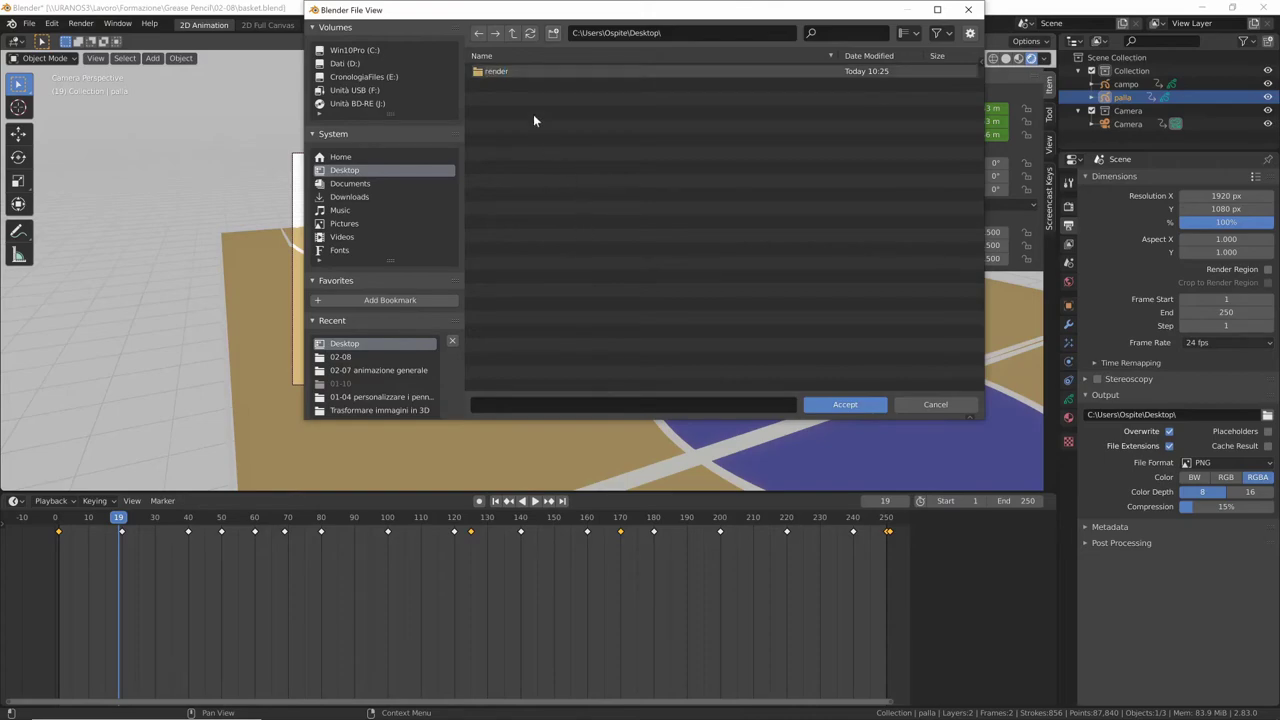
pyautogui.doubleClick(501, 71)
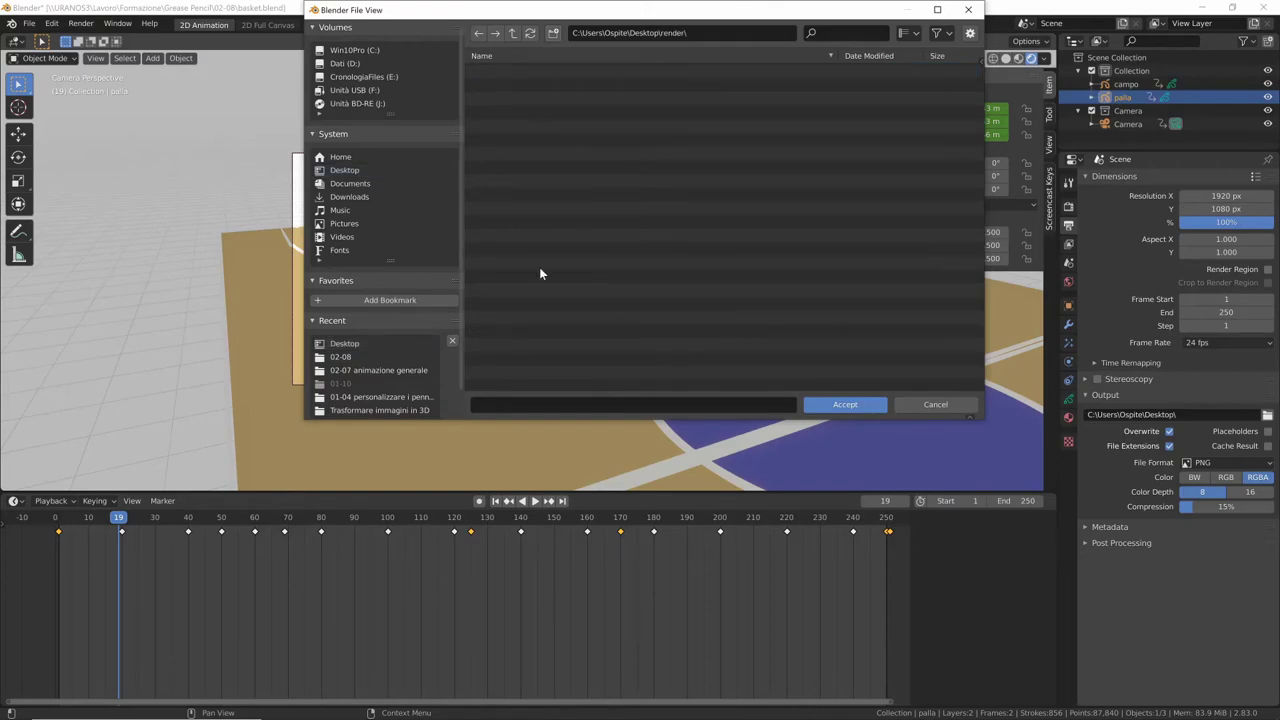
pyautogui.click(845, 405)
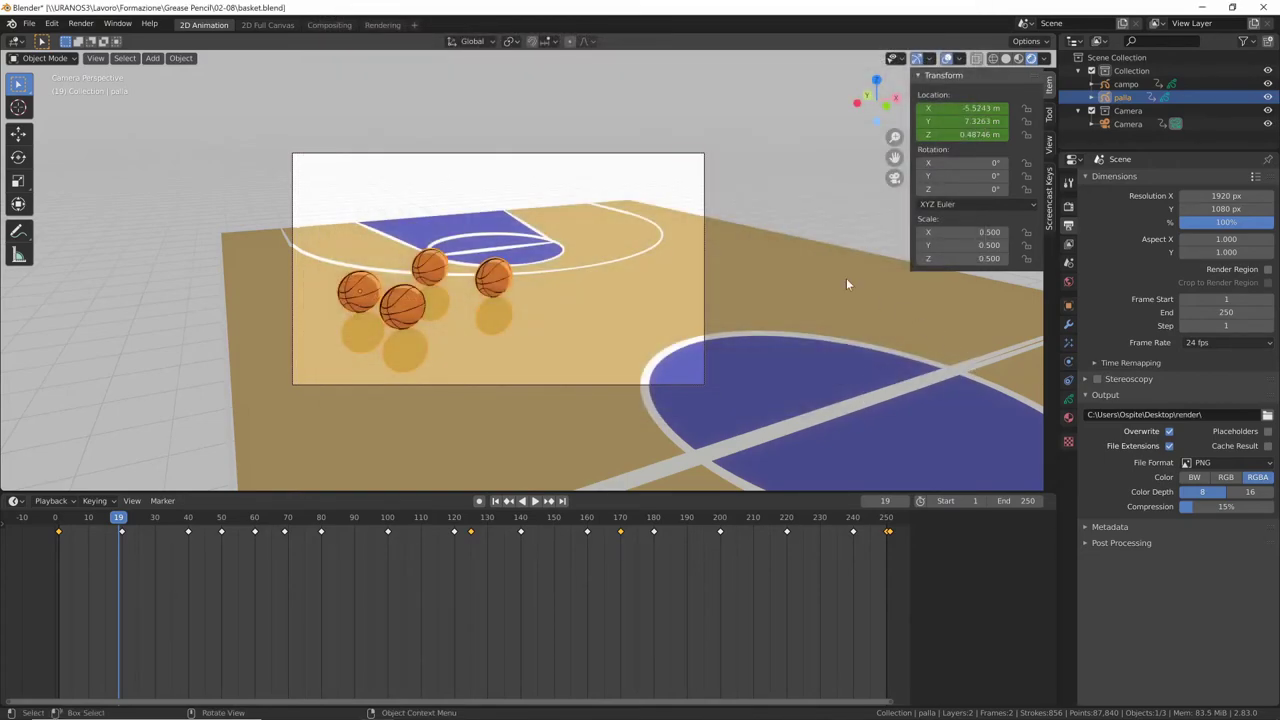
# Step: Render the animation as PNG frames, up to about frame 30, then close the render window
pyautogui.click(81, 23)
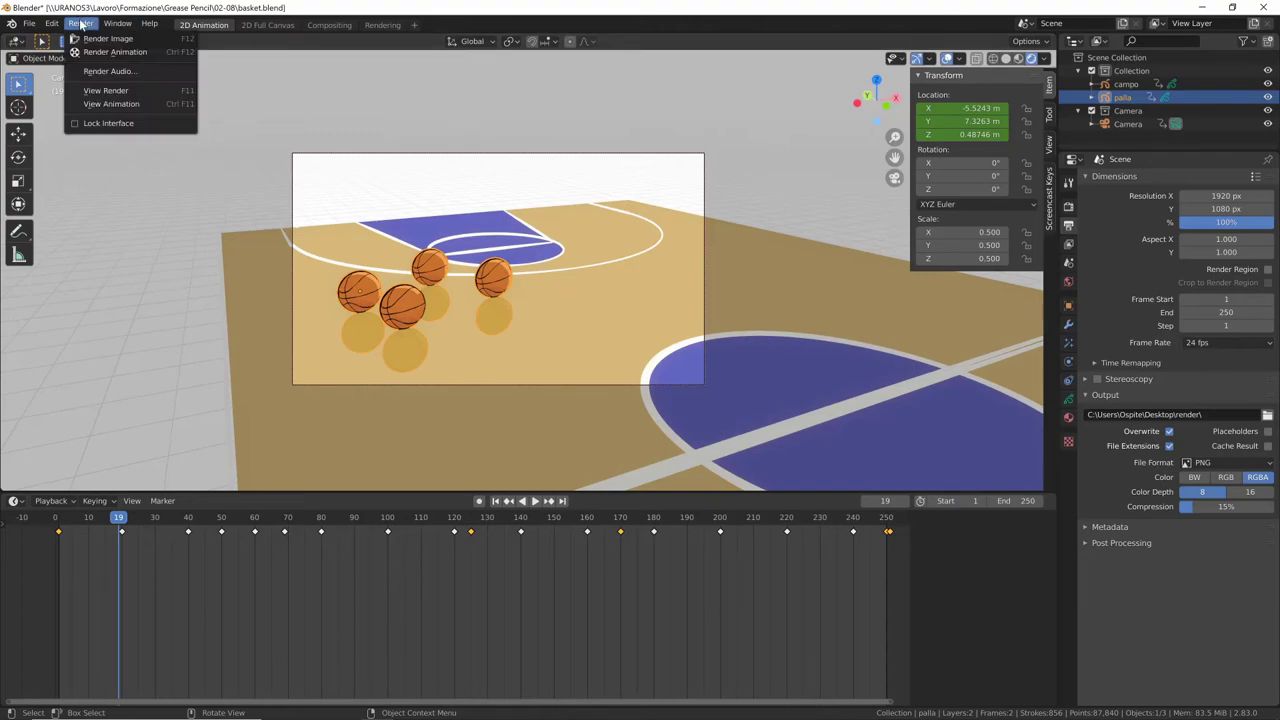
pyautogui.click(110, 57)
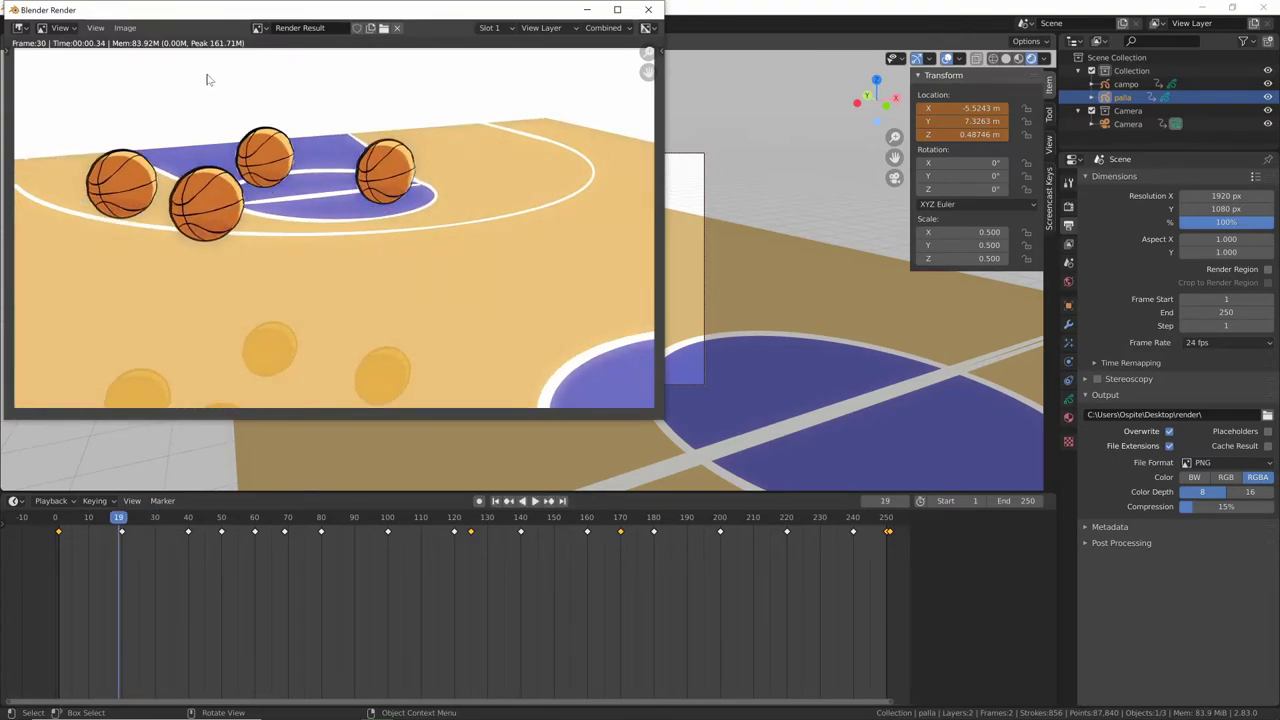
pyautogui.click(648, 9)
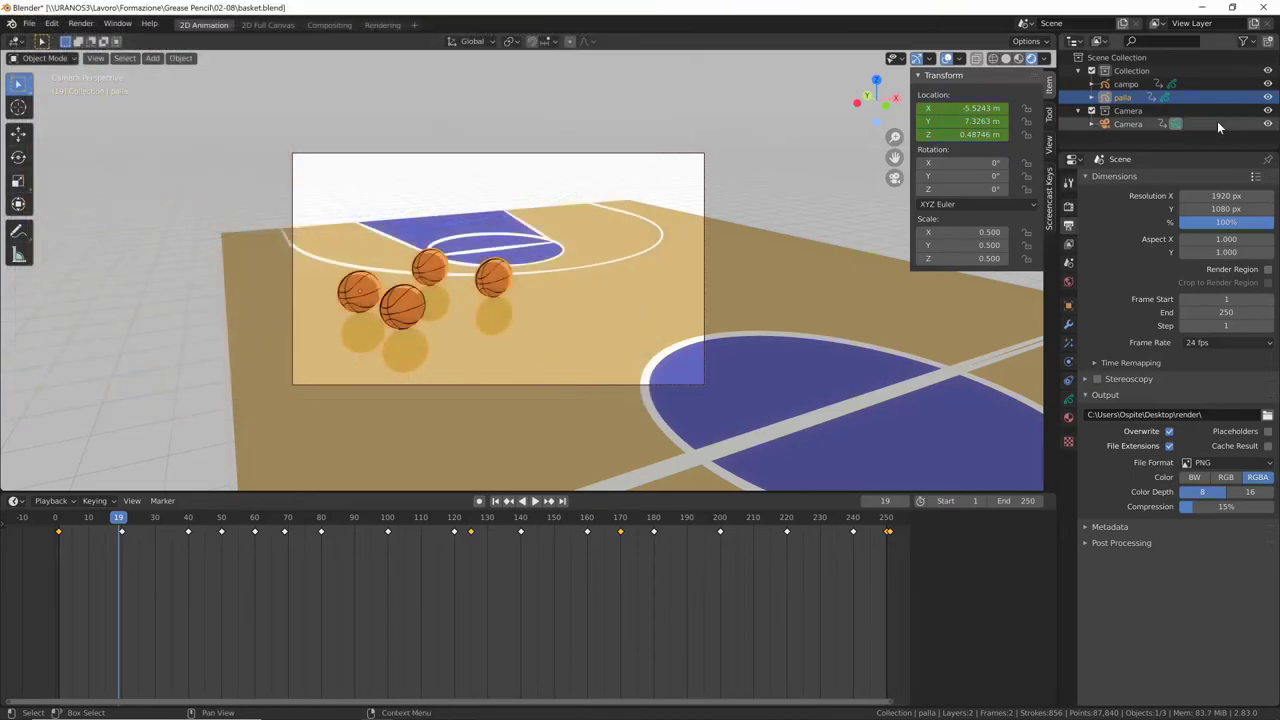
# Step: In the render folder, open 0001.png in Photos and step through the rendered frames
pyautogui.hotkey('alt', 'Tab')
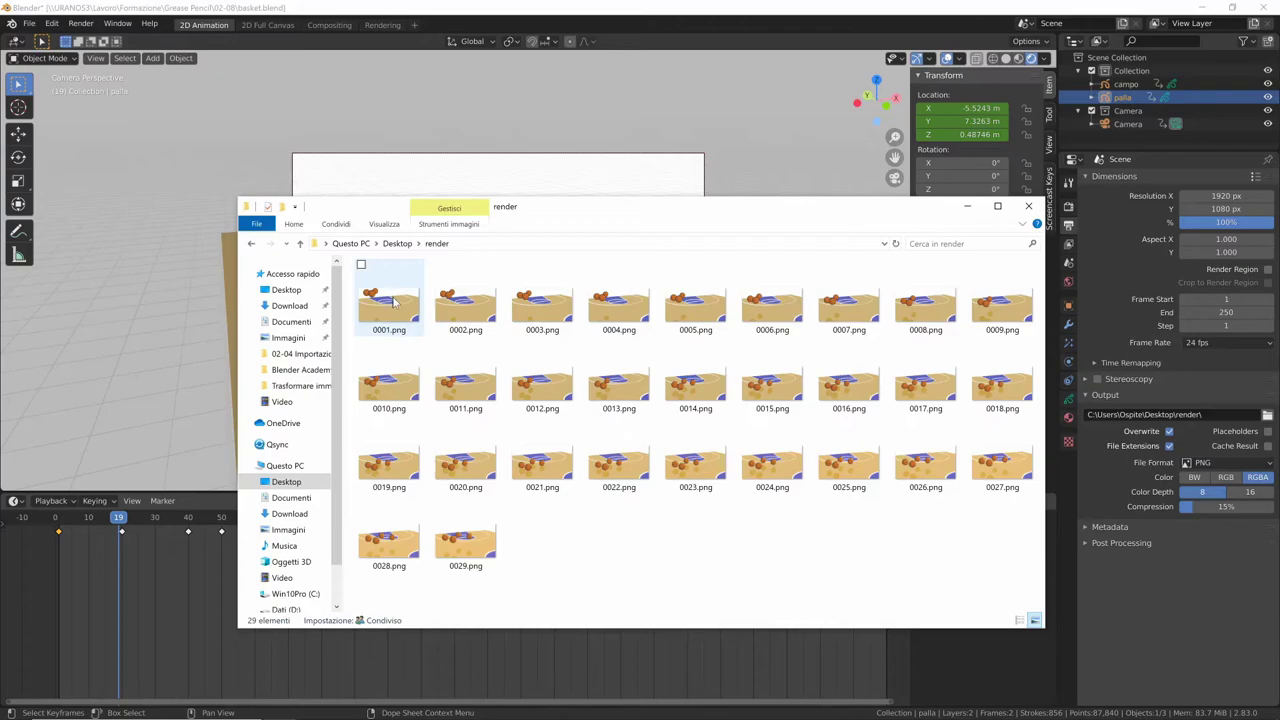
pyautogui.doubleClick(395, 303)
pyautogui.scroll(-1, 535, 343)
pyautogui.scroll(-1, 535, 343)
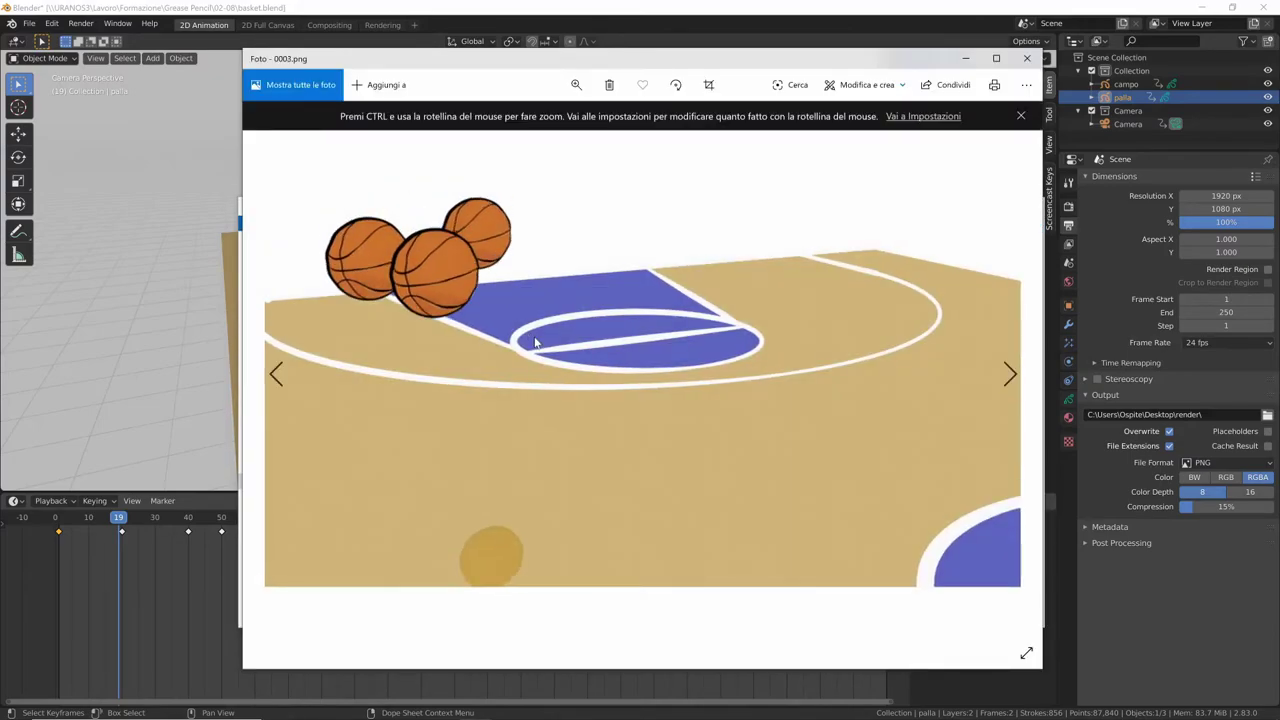
pyautogui.scroll(-1, 535, 343)
pyautogui.scroll(-1, 535, 343)
pyautogui.scroll(-1, 535, 343)
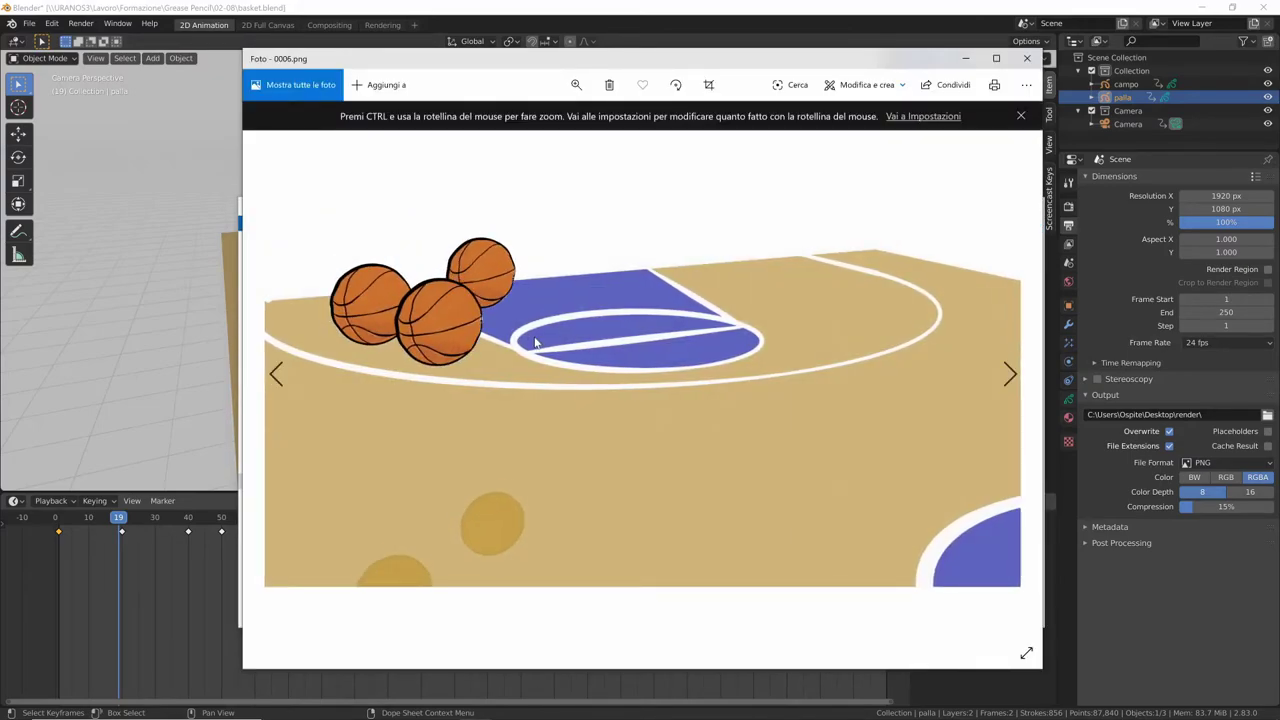
pyautogui.scroll(-1, 535, 343)
pyautogui.scroll(-2, 535, 343)
pyautogui.scroll(-1, 535, 343)
pyautogui.scroll(-2, 535, 343)
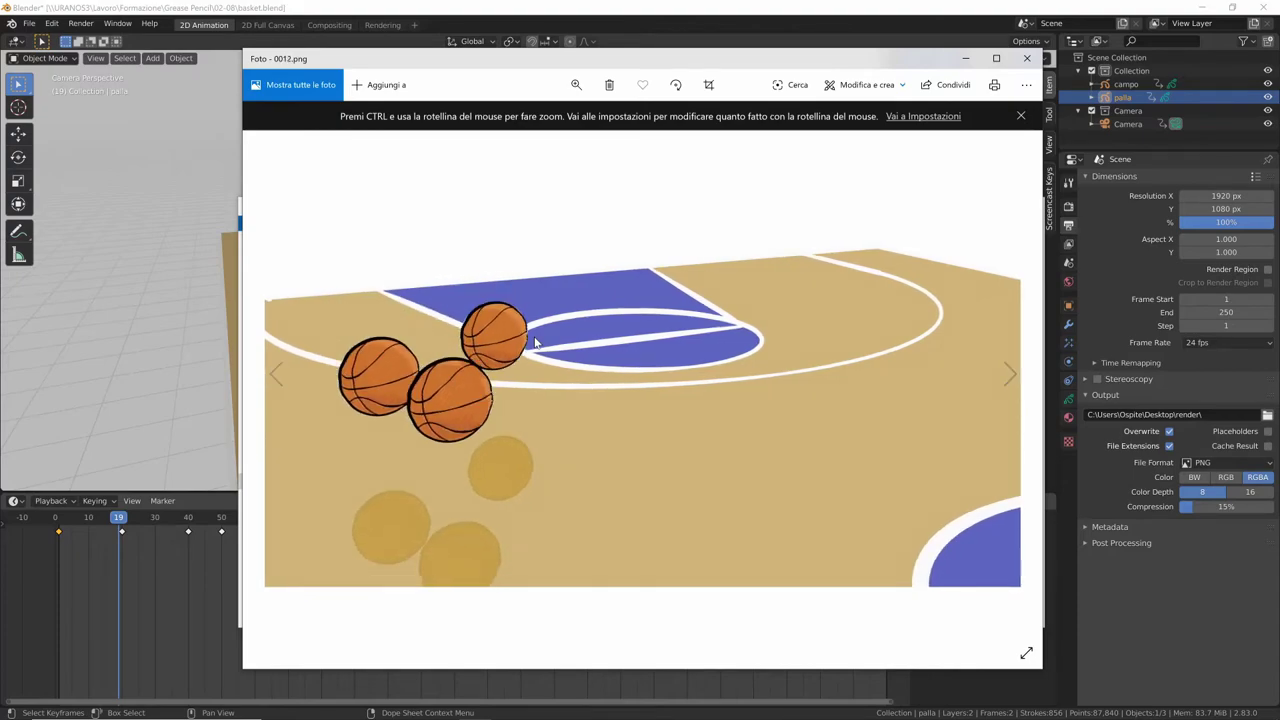
pyautogui.scroll(-1, 535, 343)
pyautogui.scroll(-1, 535, 343)
pyautogui.scroll(-1, 535, 343)
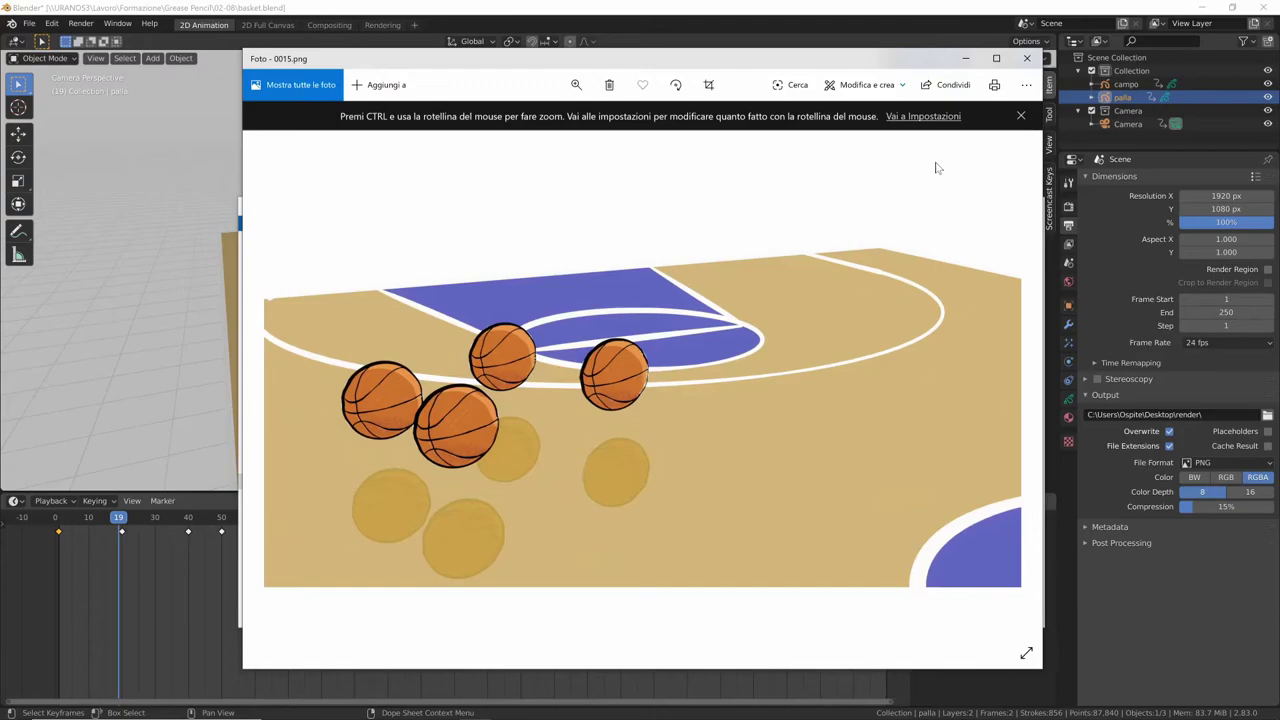
# Step: Close the photo viewer, then select and deselect all 29 frame thumbnails
pyautogui.click(1026, 58)
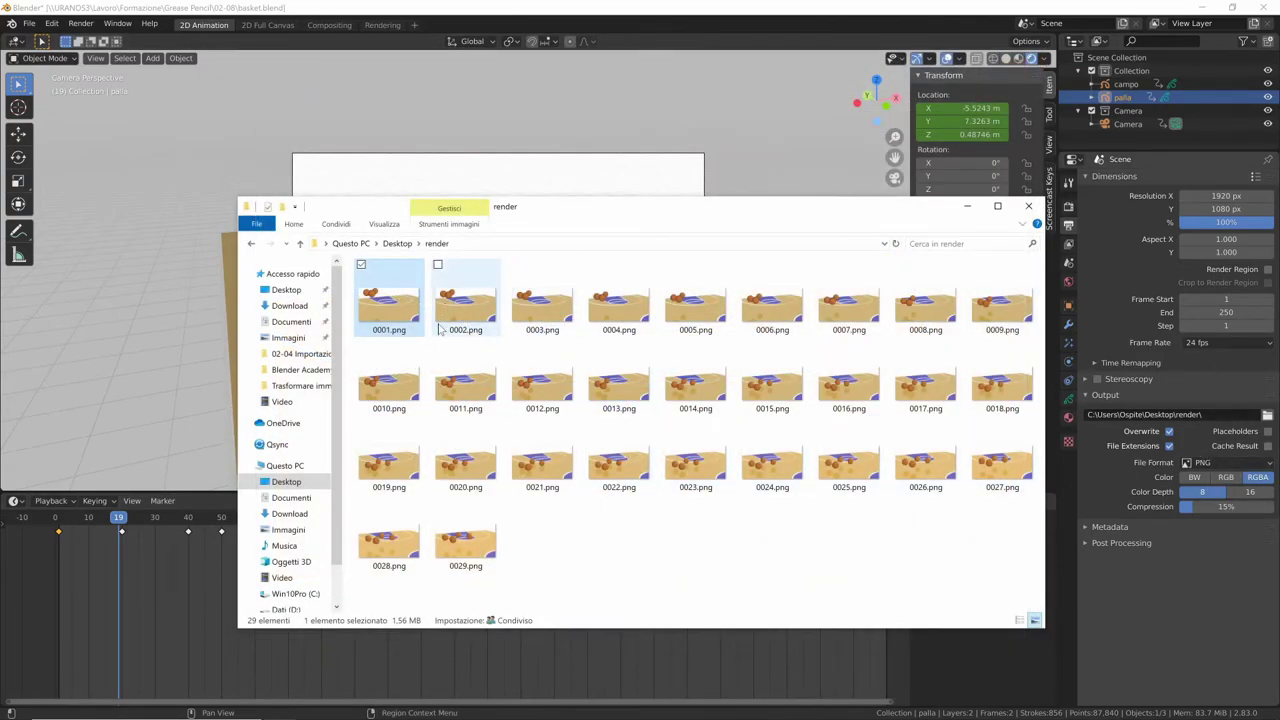
pyautogui.moveTo(397, 604); pyautogui.dragTo(997, 337)
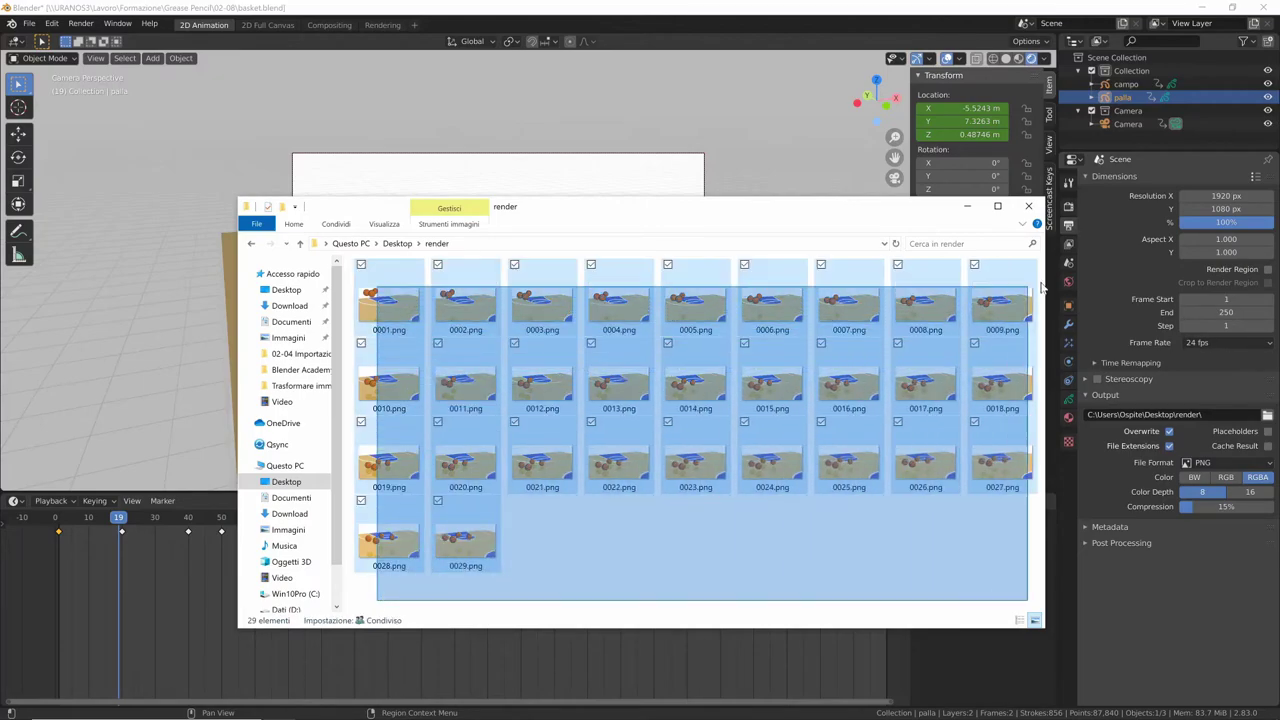
pyautogui.click(805, 558)
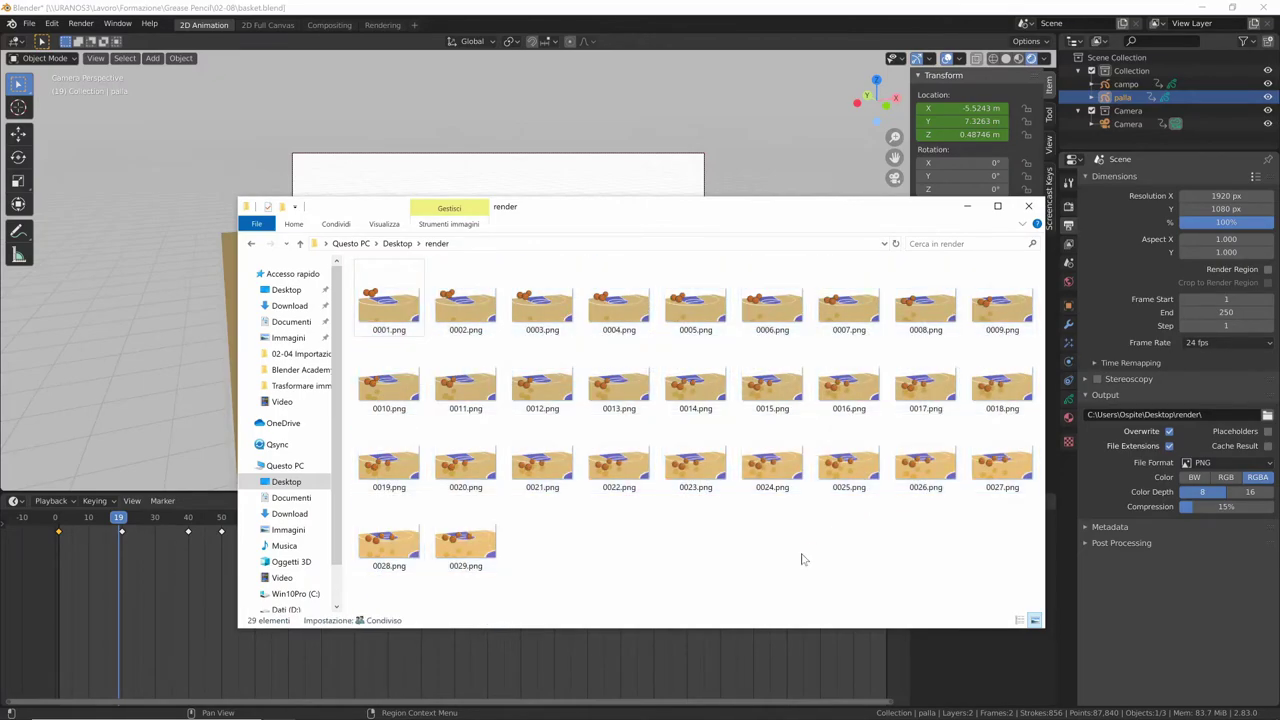
# Step: Change the output file format from PNG to FFmpeg video with an MPEG-4 container
pyautogui.click(1133, 615)
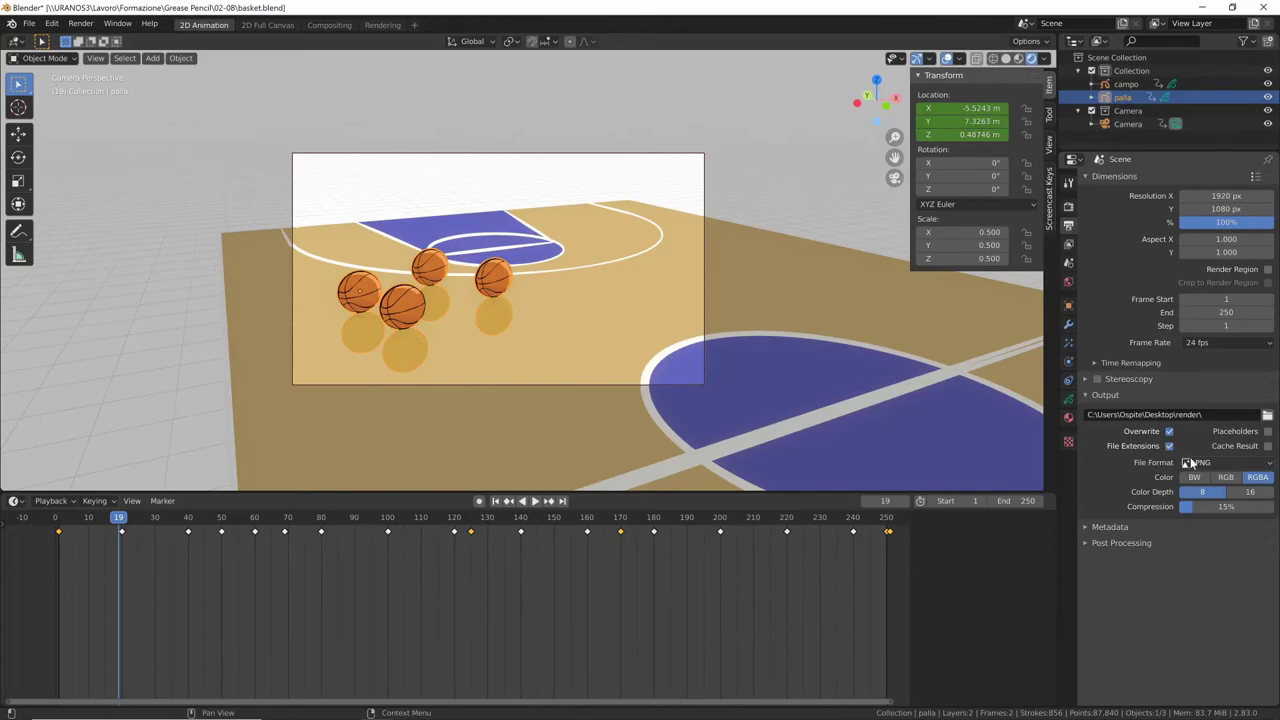
pyautogui.click(1220, 463)
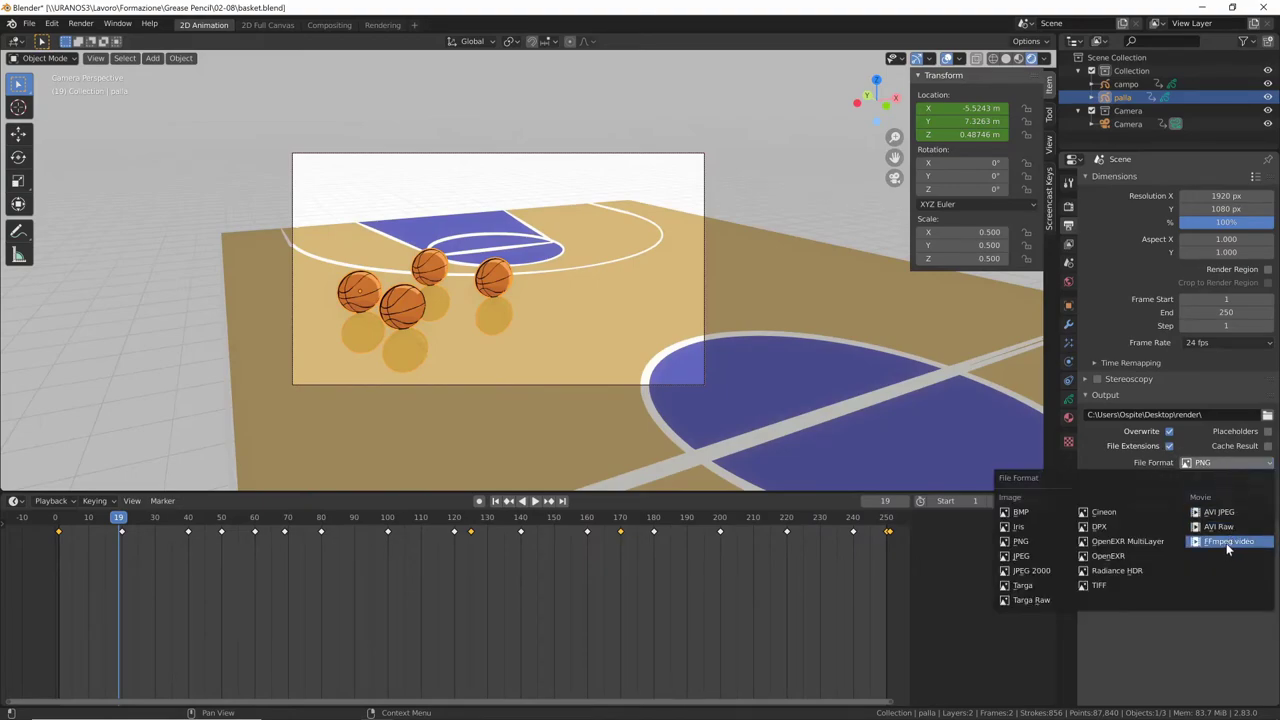
pyautogui.click(1226, 543)
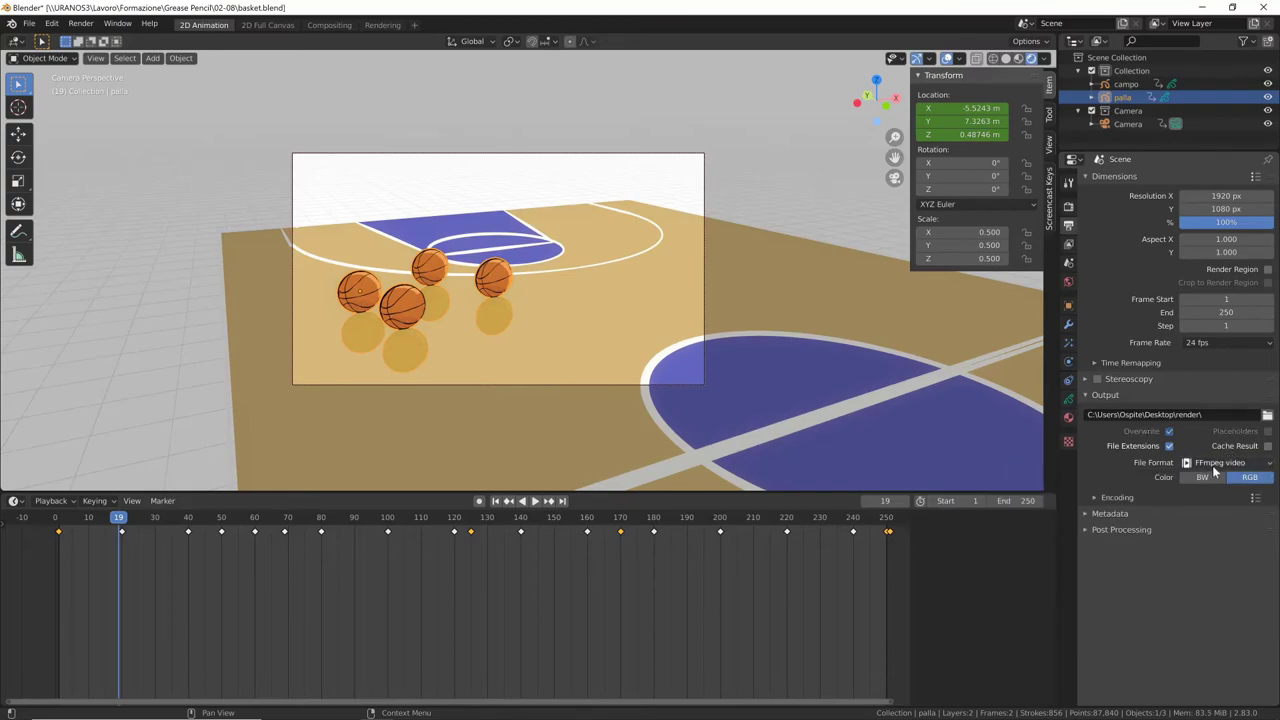
pyautogui.click(1094, 498)
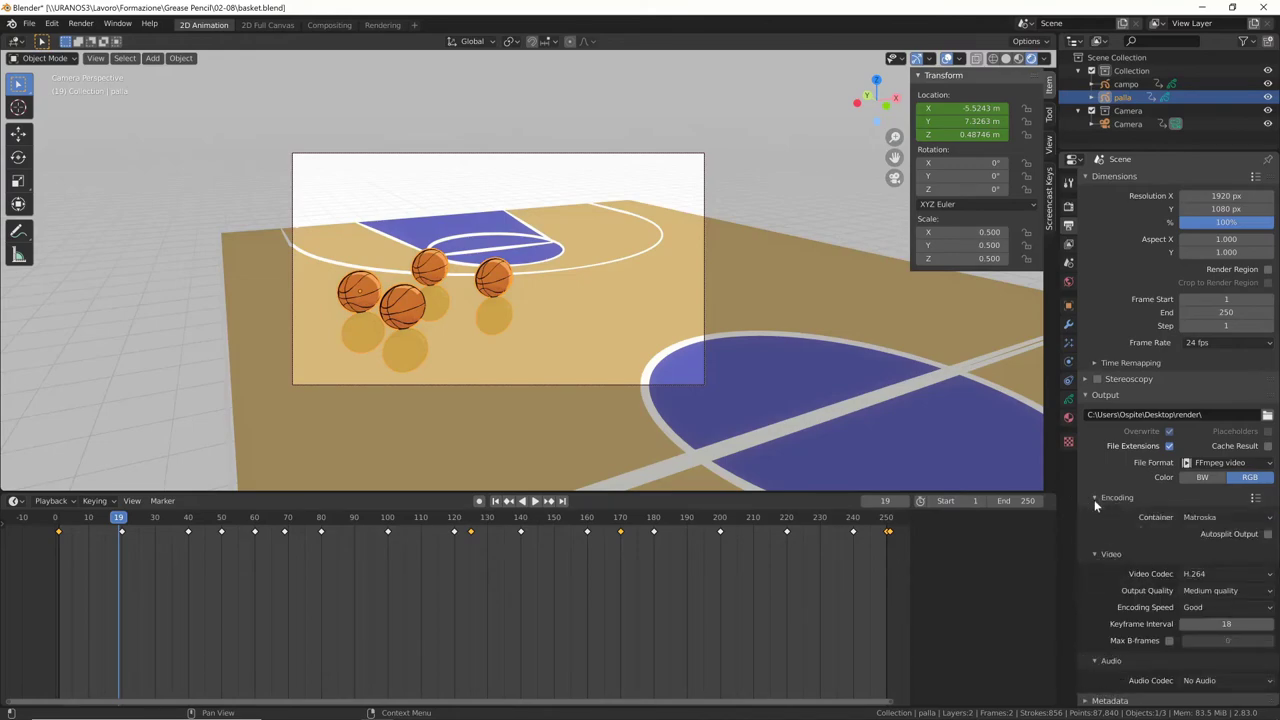
pyautogui.scroll(-1, 1104, 505)
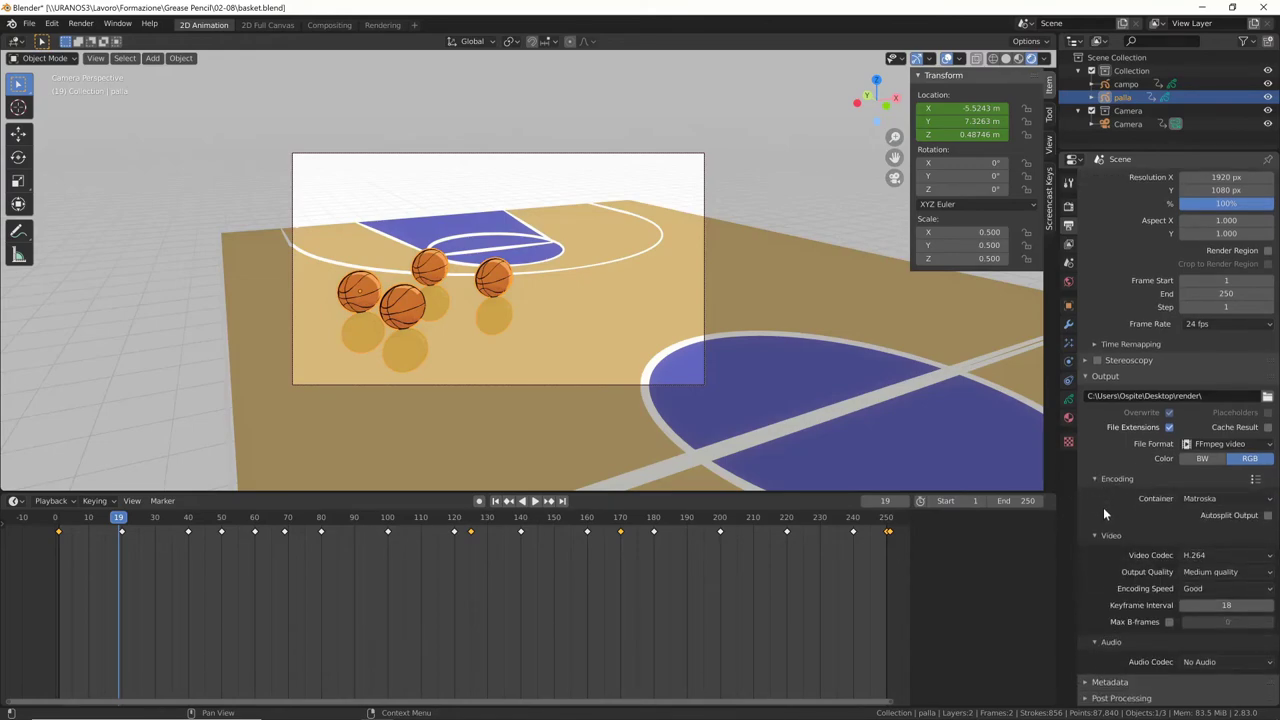
pyautogui.click(1209, 497)
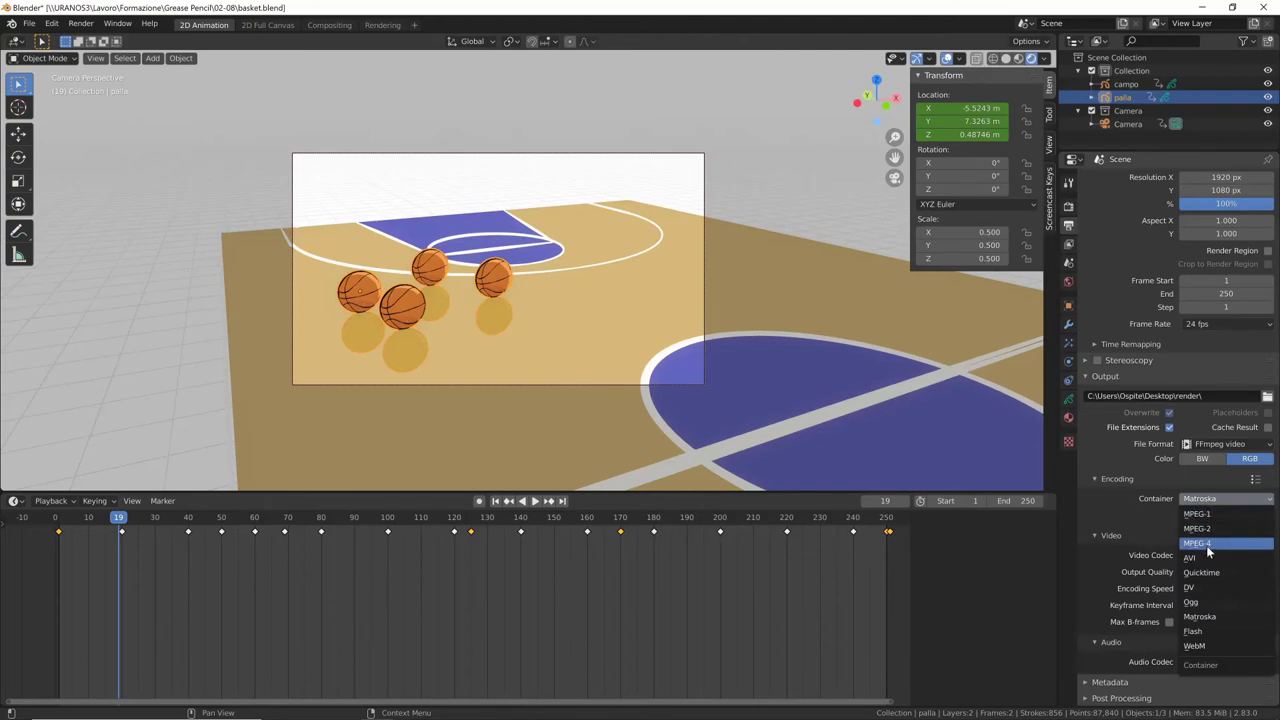
pyautogui.click(1206, 545)
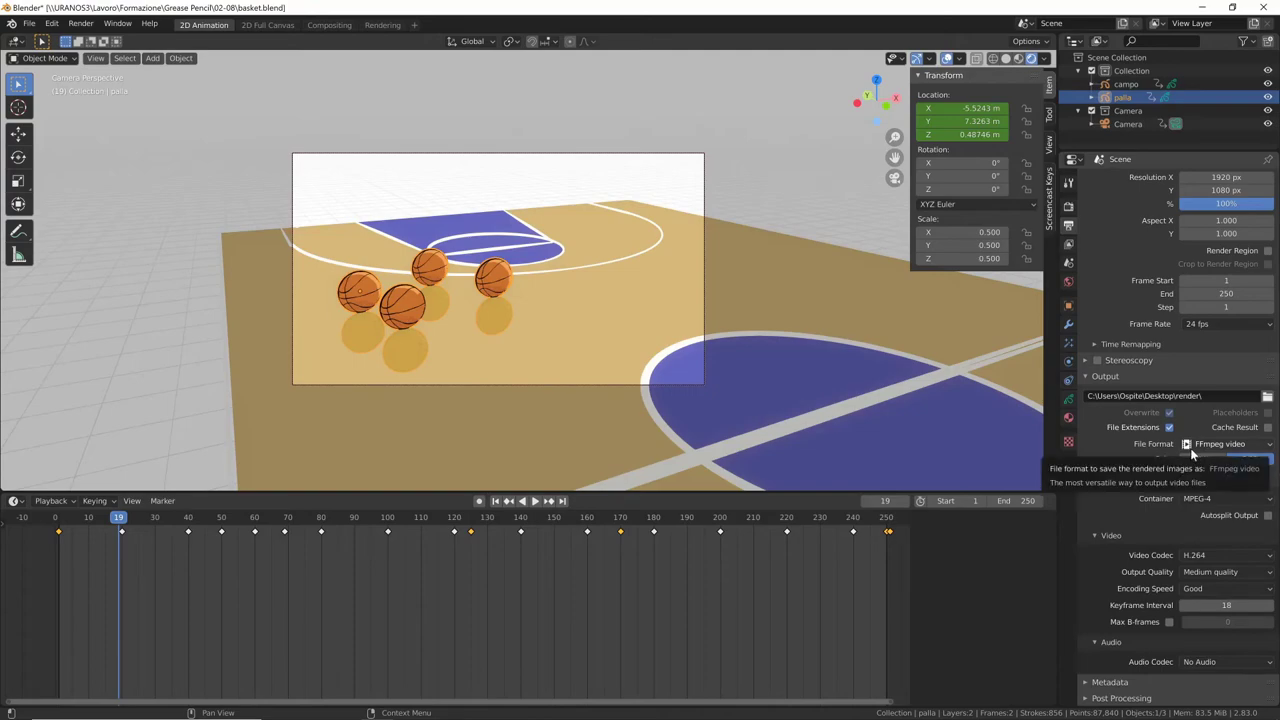
pyautogui.click(1071, 215)
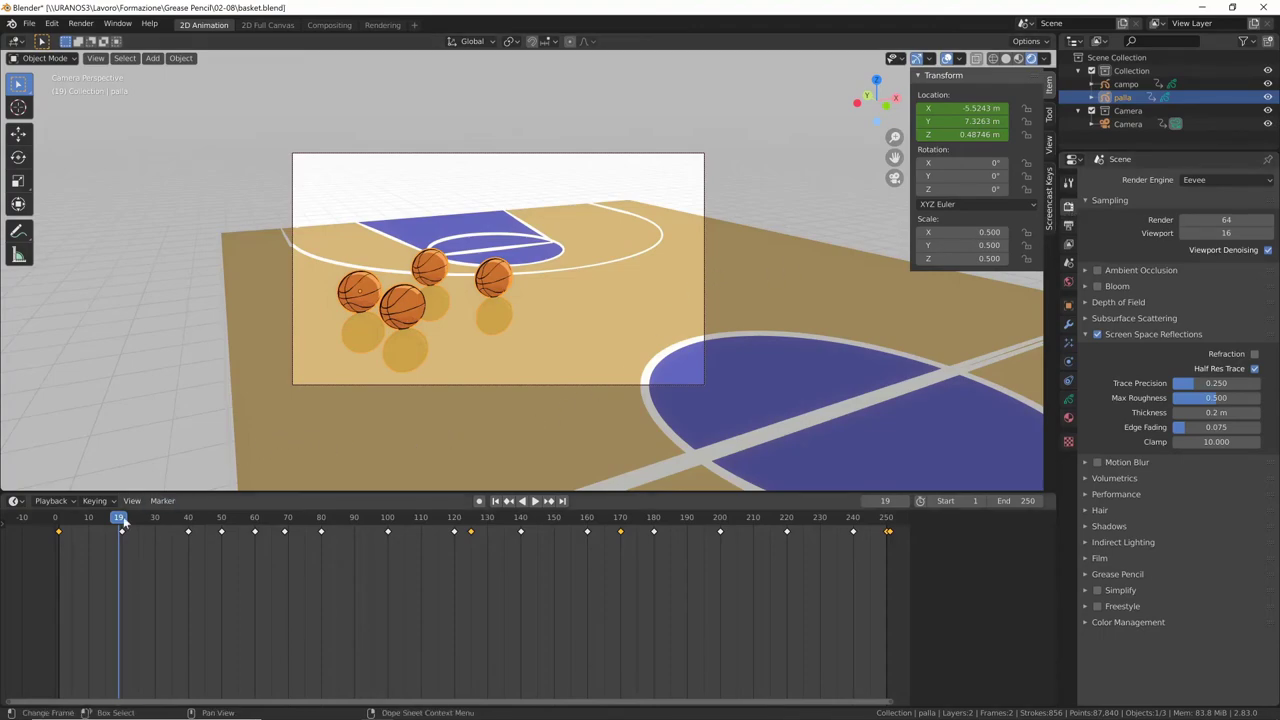
# Step: Preview the animation, then lower Eevee's render samples from 64 to 16
pyautogui.press('space')
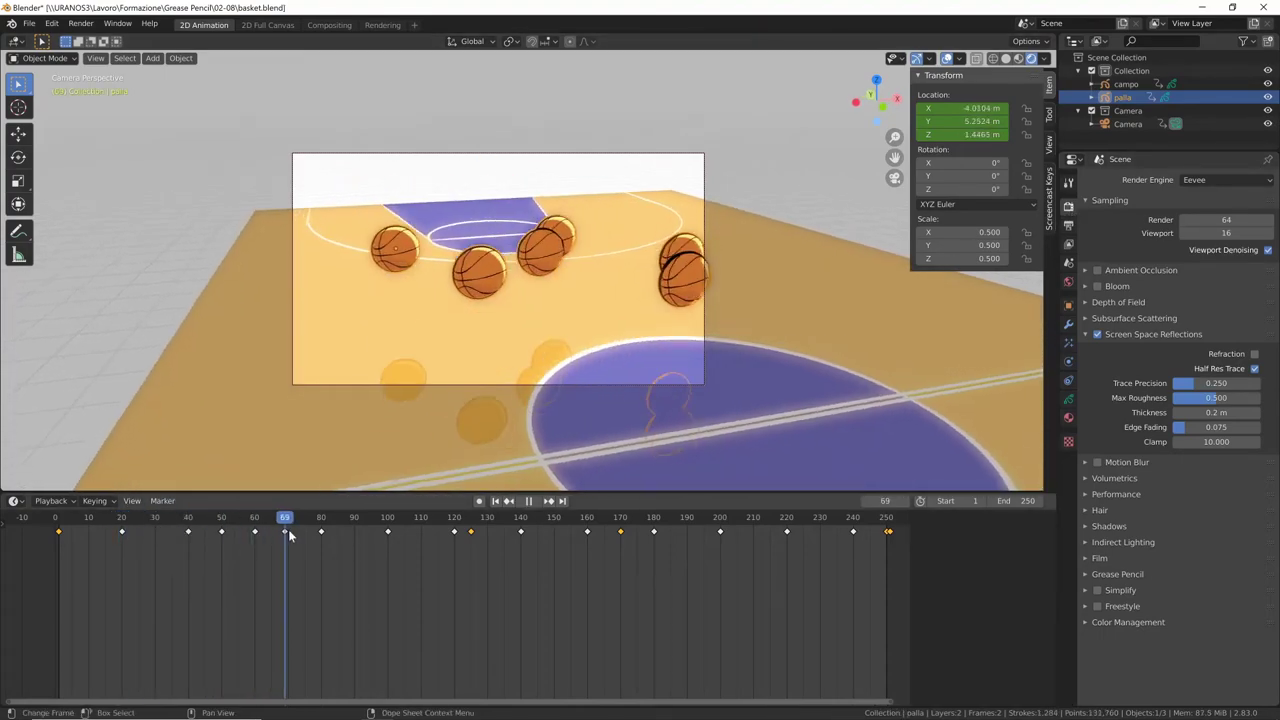
pyautogui.press('space')
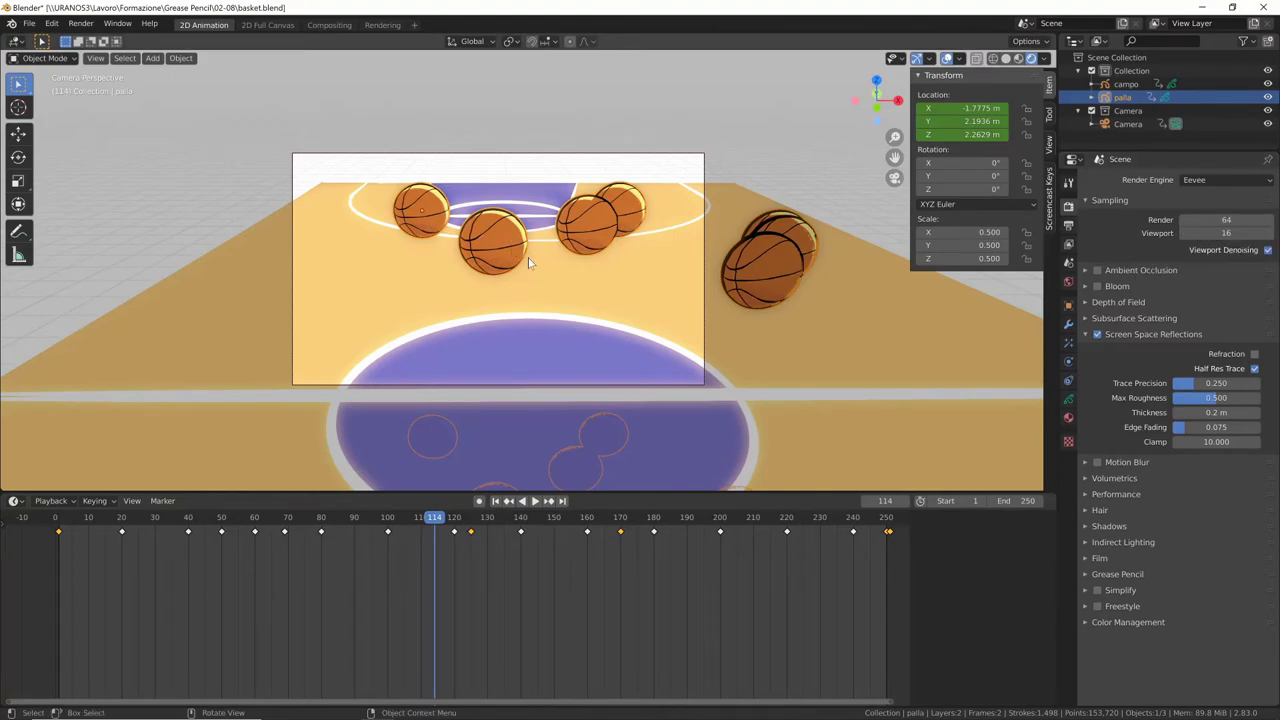
pyautogui.click(1225, 219)
pyautogui.write('1')
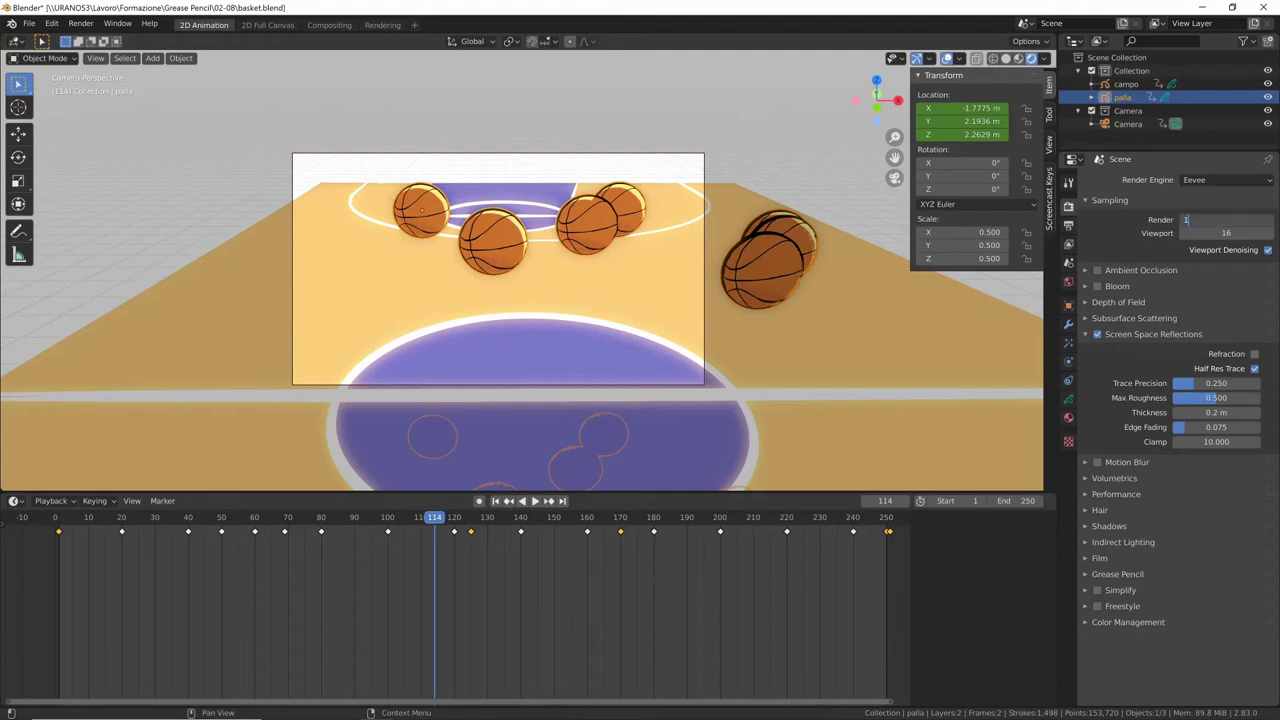
pyautogui.press('Return')
pyautogui.click(81, 23)
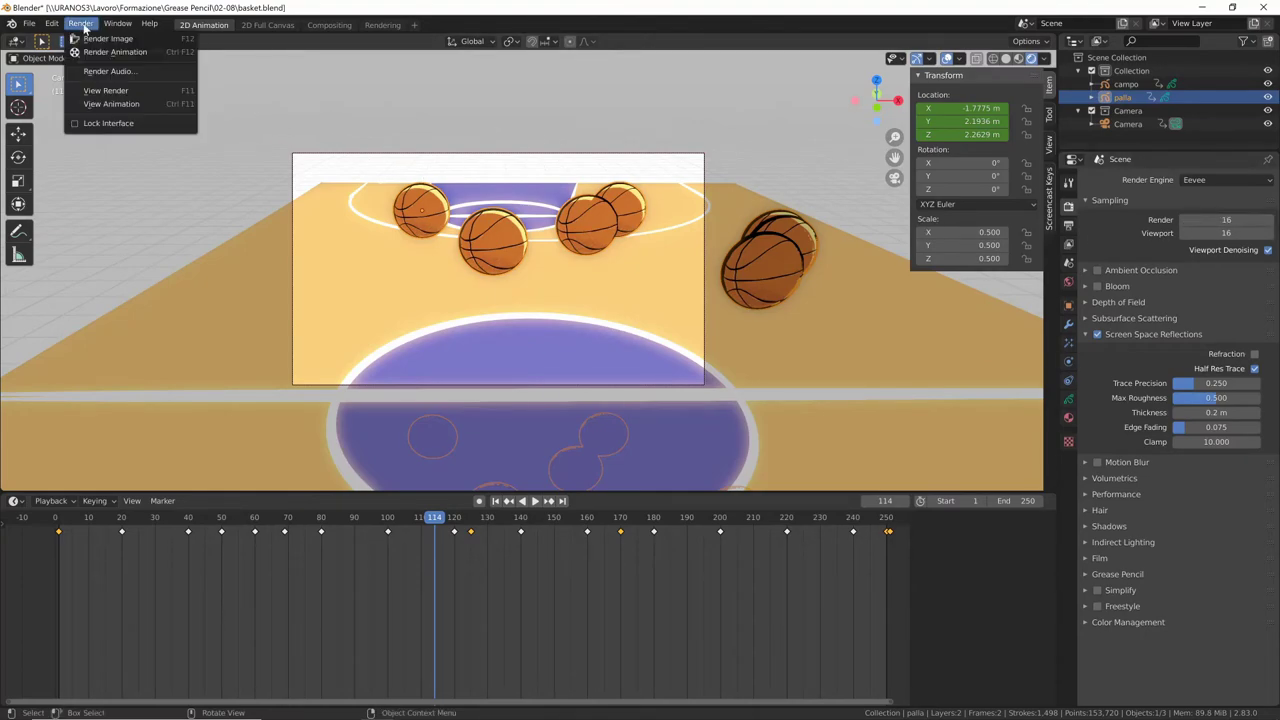
# Step: Render all 250 frames to MPEG-4 video at 16 samples
pyautogui.click(186, 53)
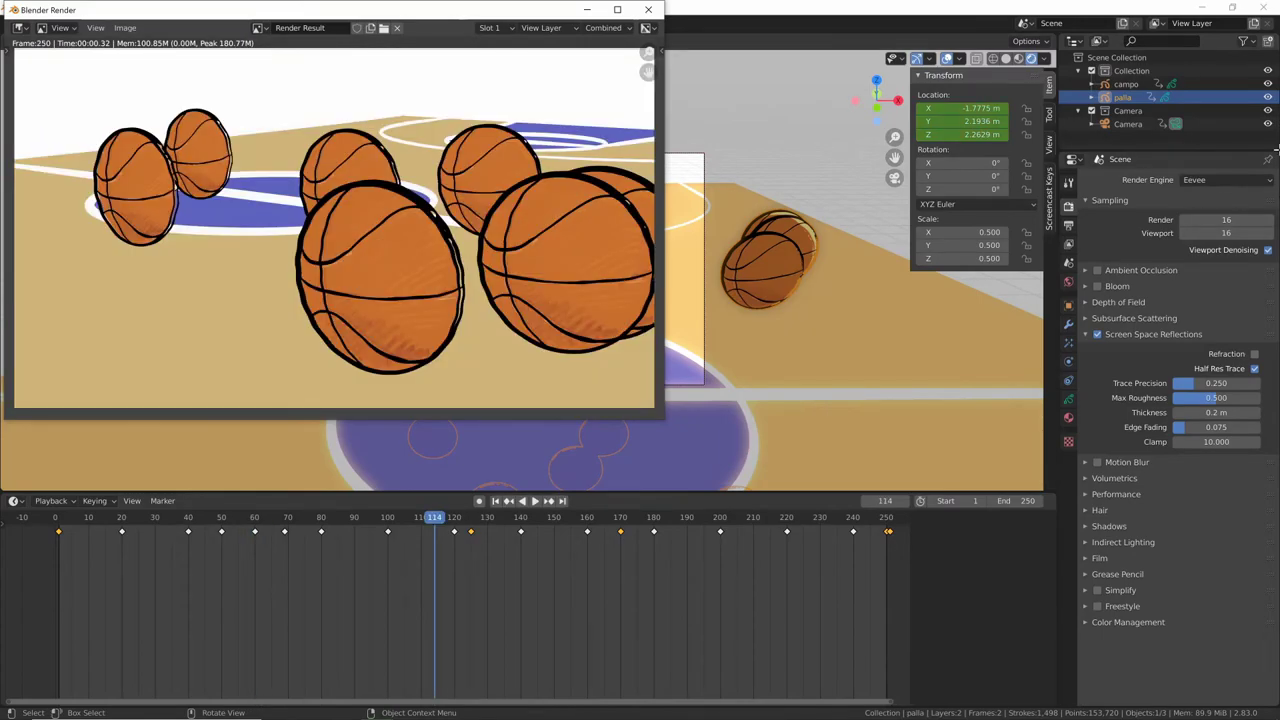
# Step: Play the rendered 0001-0250.mp4 in Movies & TV, scrub through it, and close the player
pyautogui.hotkey('alt', 'Tab')
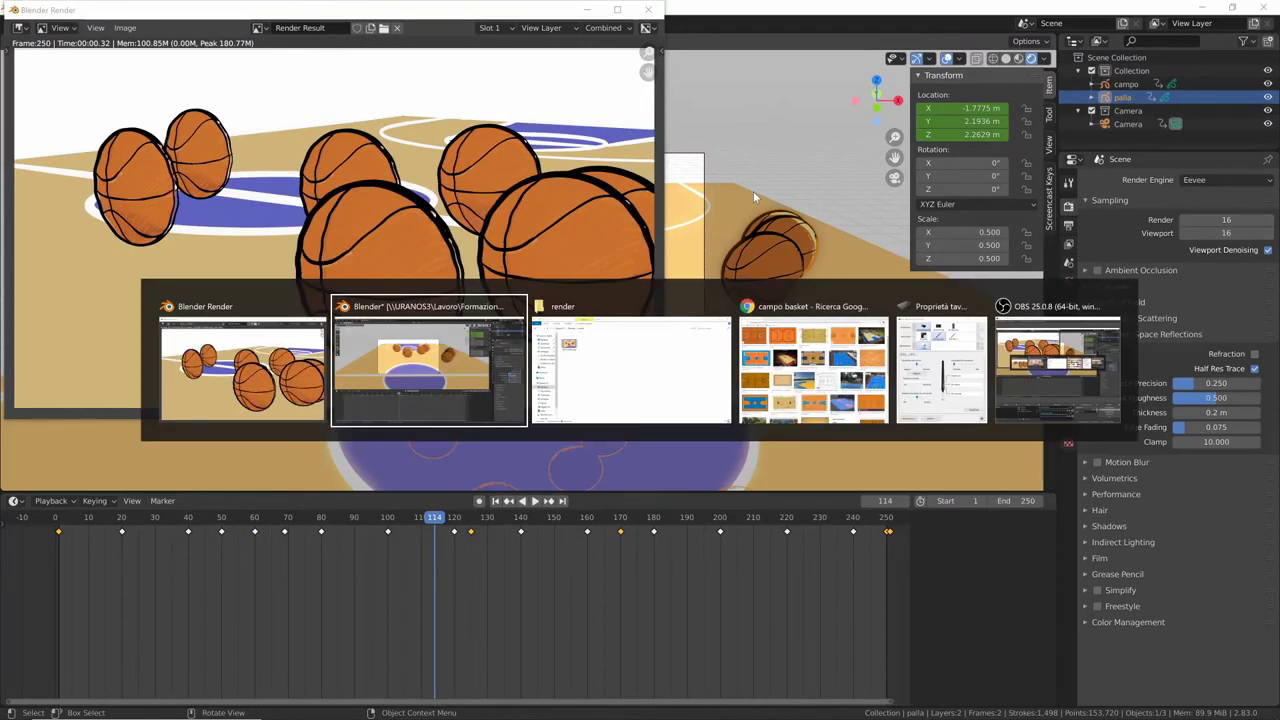
pyautogui.doubleClick(389, 305)
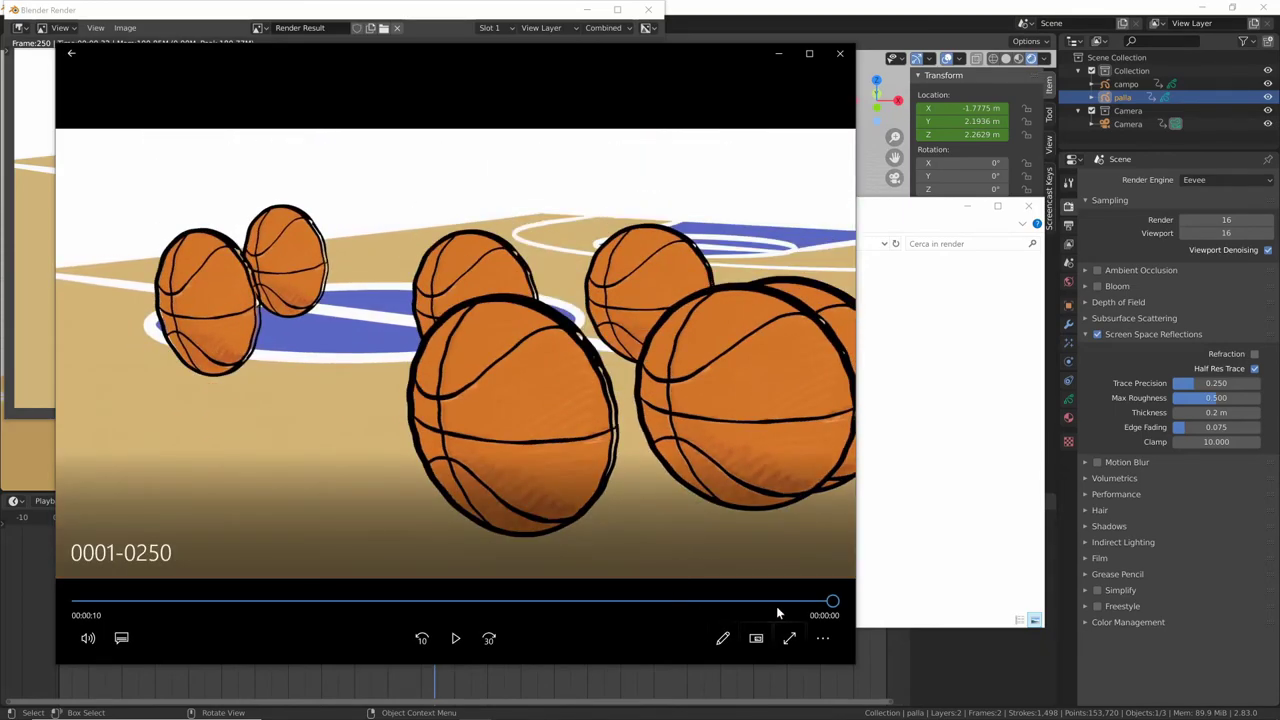
pyautogui.click(476, 600)
pyautogui.moveTo(476, 597)
pyautogui.mouseDown()
pyautogui.moveTo(85, 568)
pyautogui.moveTo(427, 552)
pyautogui.moveTo(882, 505)
pyautogui.moveTo(77, 598)
pyautogui.mouseUp()
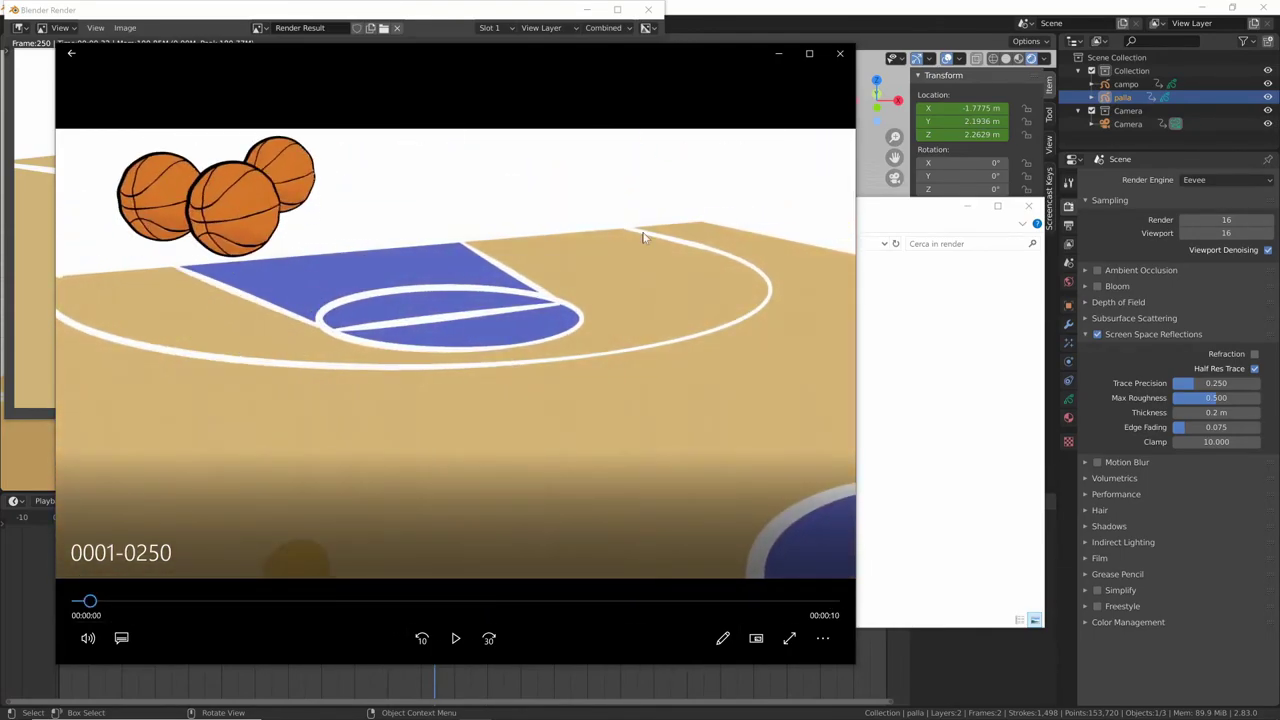
pyautogui.click(840, 53)
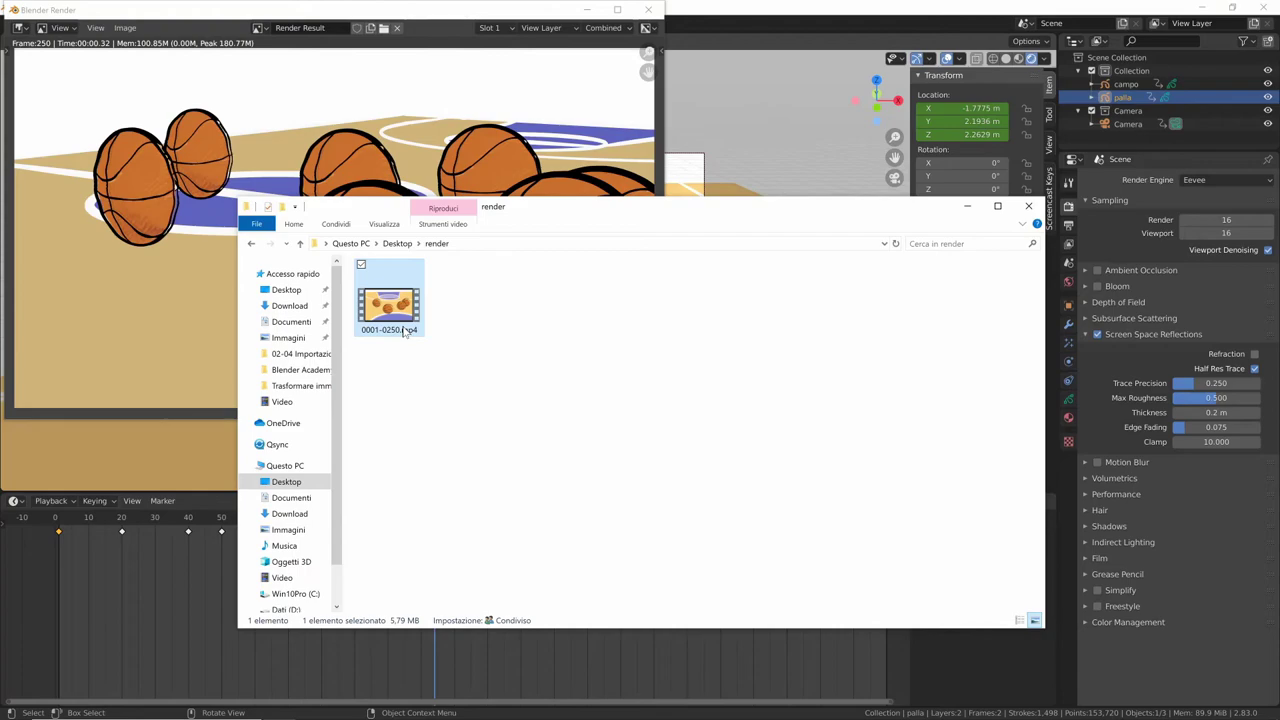
# Step: Rename the clip to video.mp4 and close Blender's render result window
pyautogui.click(404, 332)
pyautogui.write('video')
pyautogui.press('Return')
pyautogui.click(512, 15)
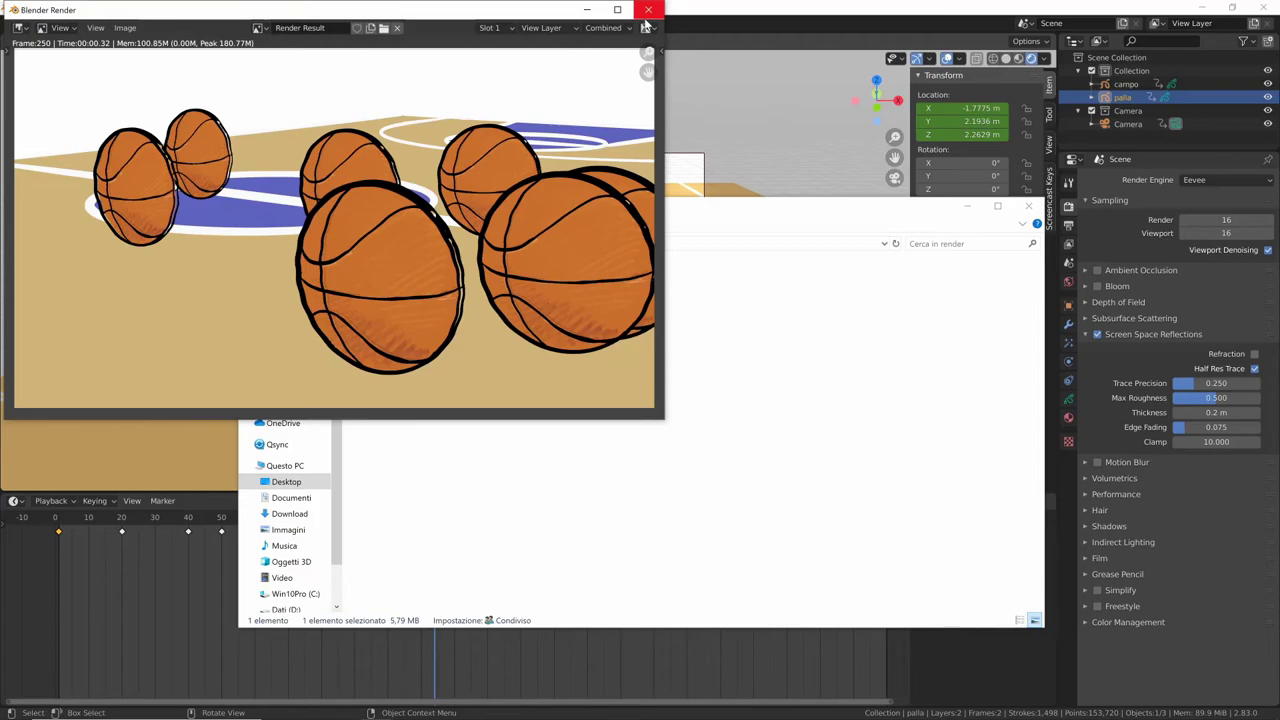
pyautogui.click(648, 12)
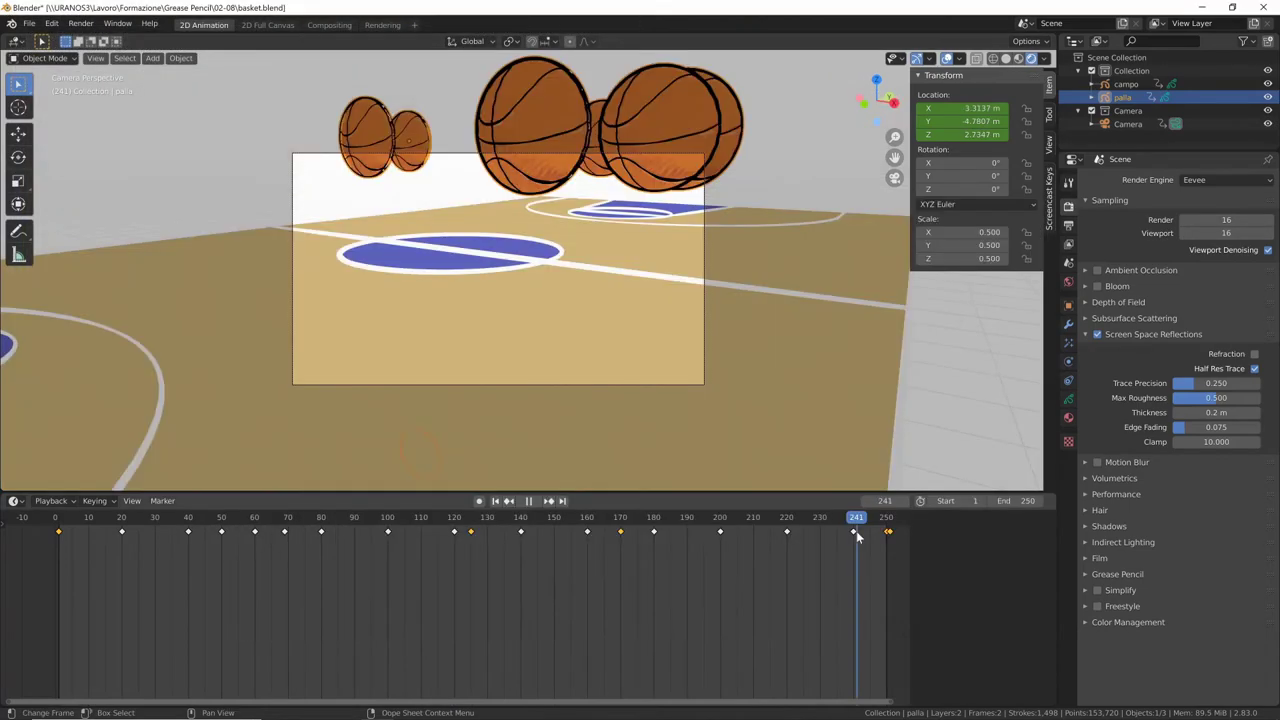
# Step: Close the folder window, then play and scrub the 250-frame court animation from the start
pyautogui.click(663, 550)
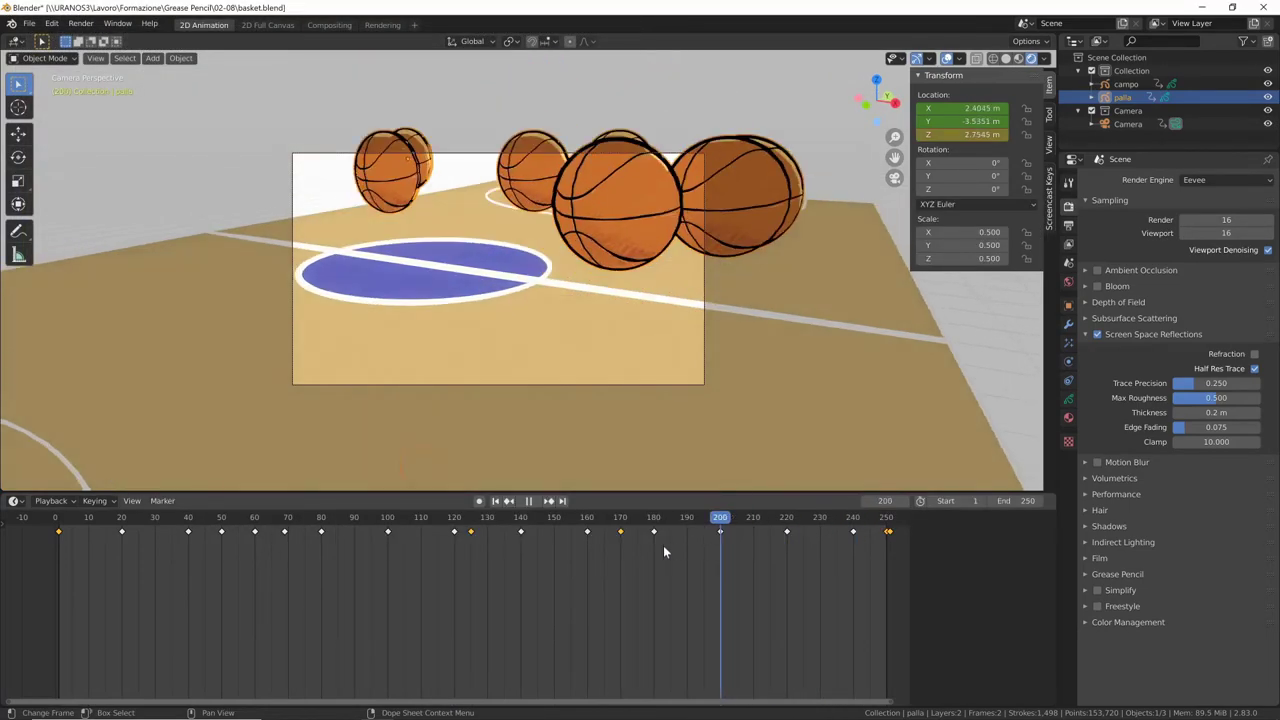
pyautogui.moveTo(663, 545); pyautogui.dragTo(140, 548)
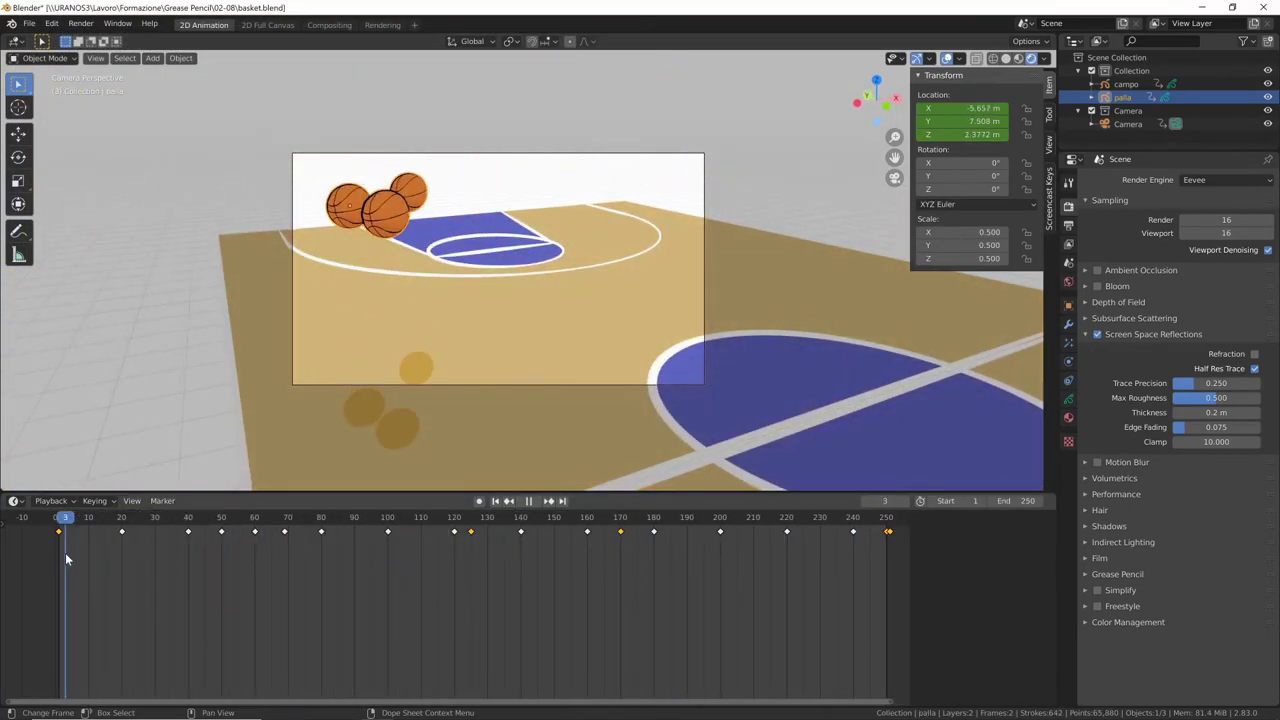
pyautogui.press('Escape')
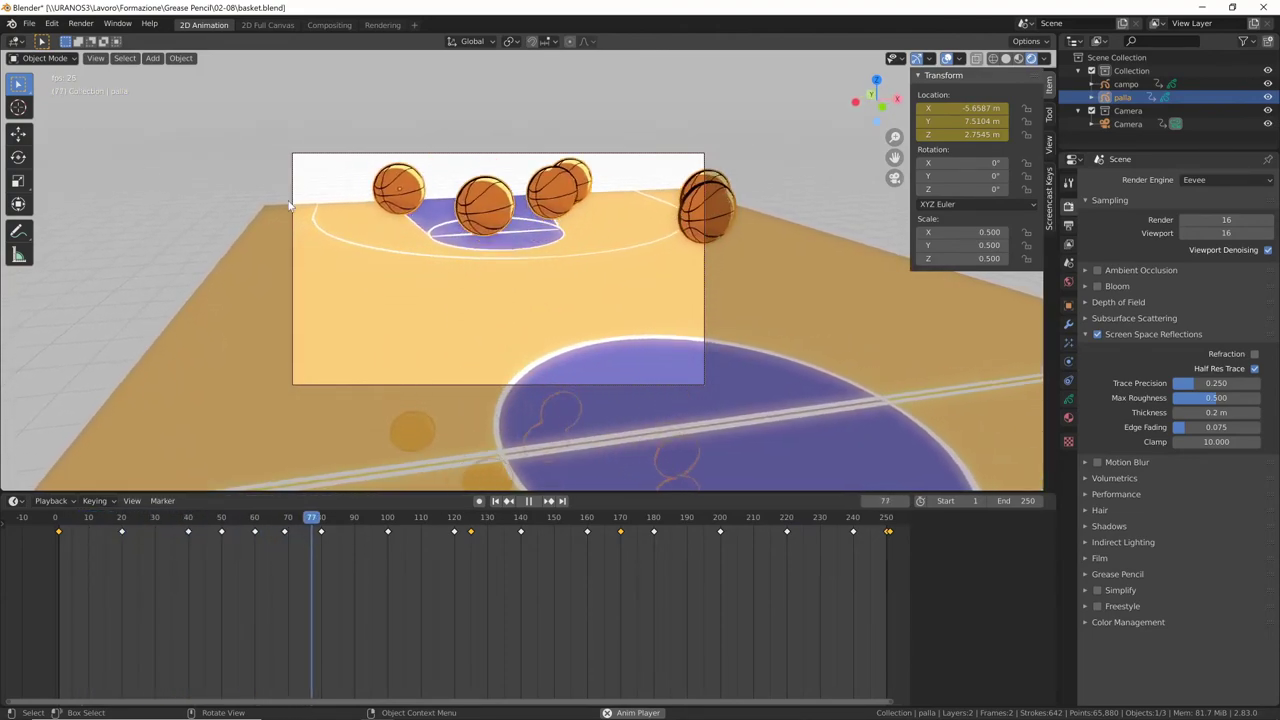
pyautogui.press('space')
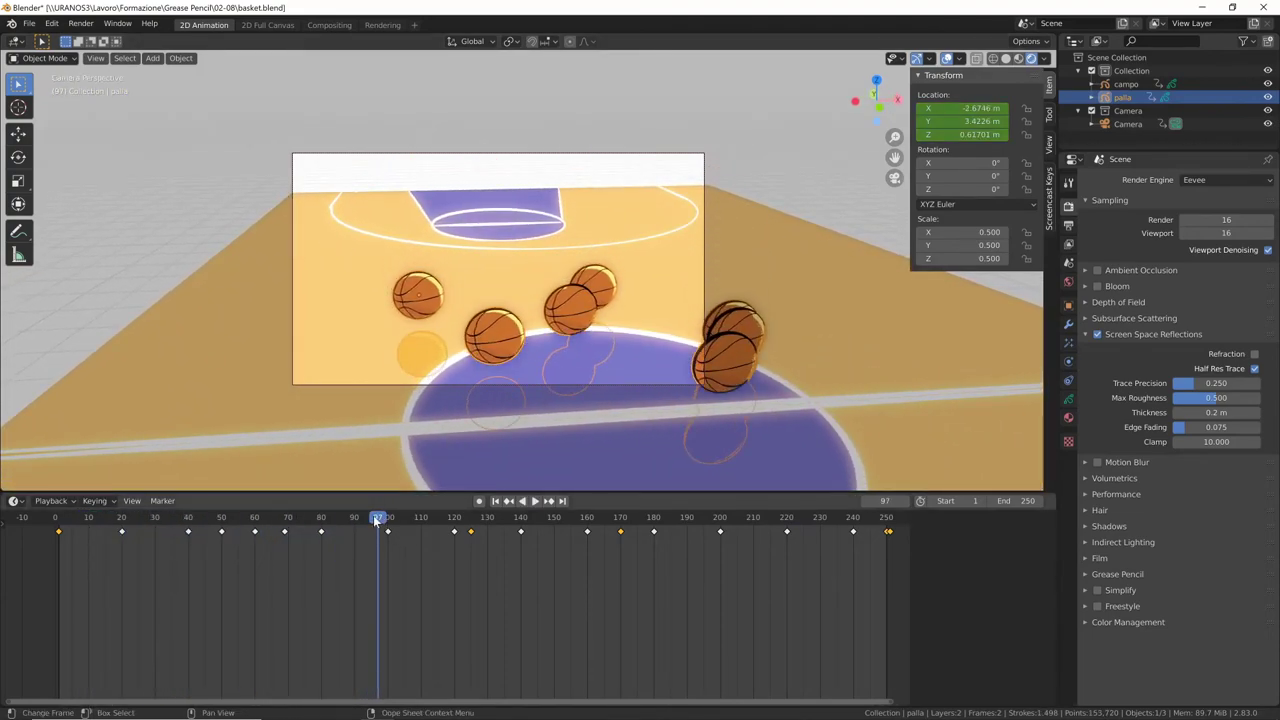
pyautogui.moveTo(377, 519)
pyautogui.mouseDown()
pyautogui.moveTo(100, 539)
pyautogui.moveTo(57, 555)
pyautogui.mouseUp()
pyautogui.press('space')
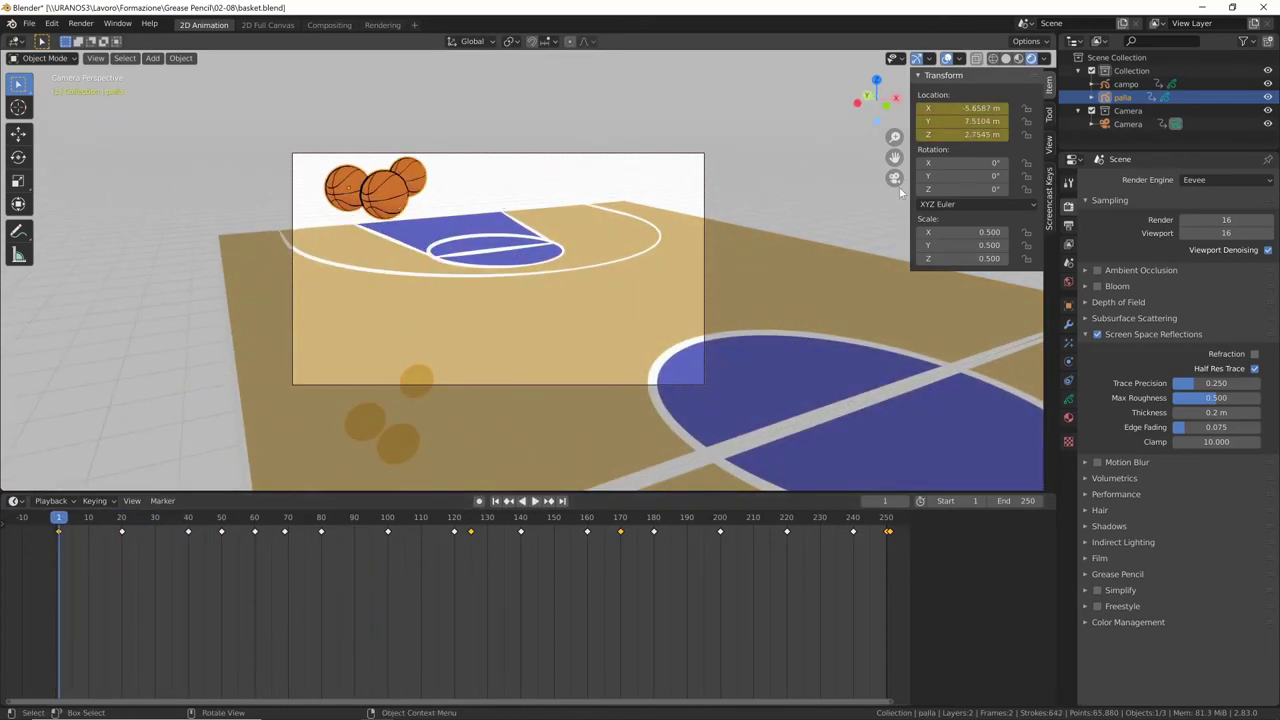
# Step: Add a second Array modifier to palla with a count of 10
pyautogui.click(1068, 324)
pyautogui.click(1110, 180)
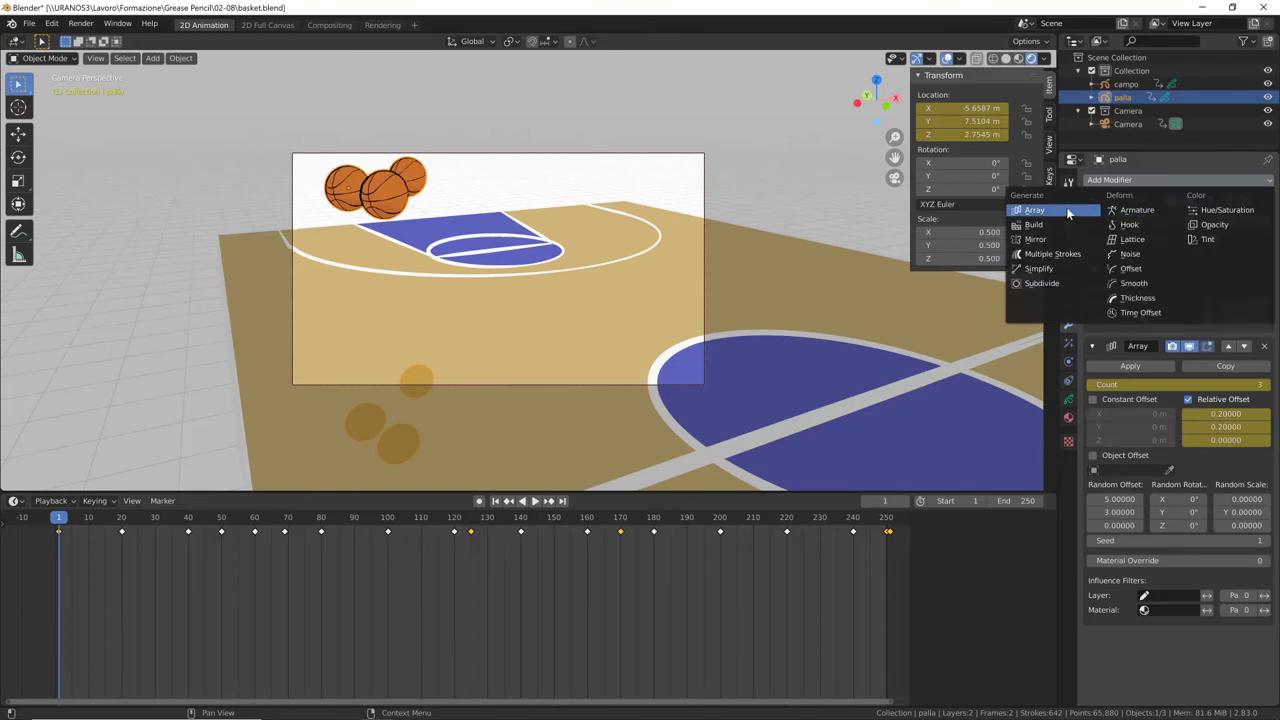
pyautogui.click(1035, 210)
pyautogui.scroll(-5, 1237, 447)
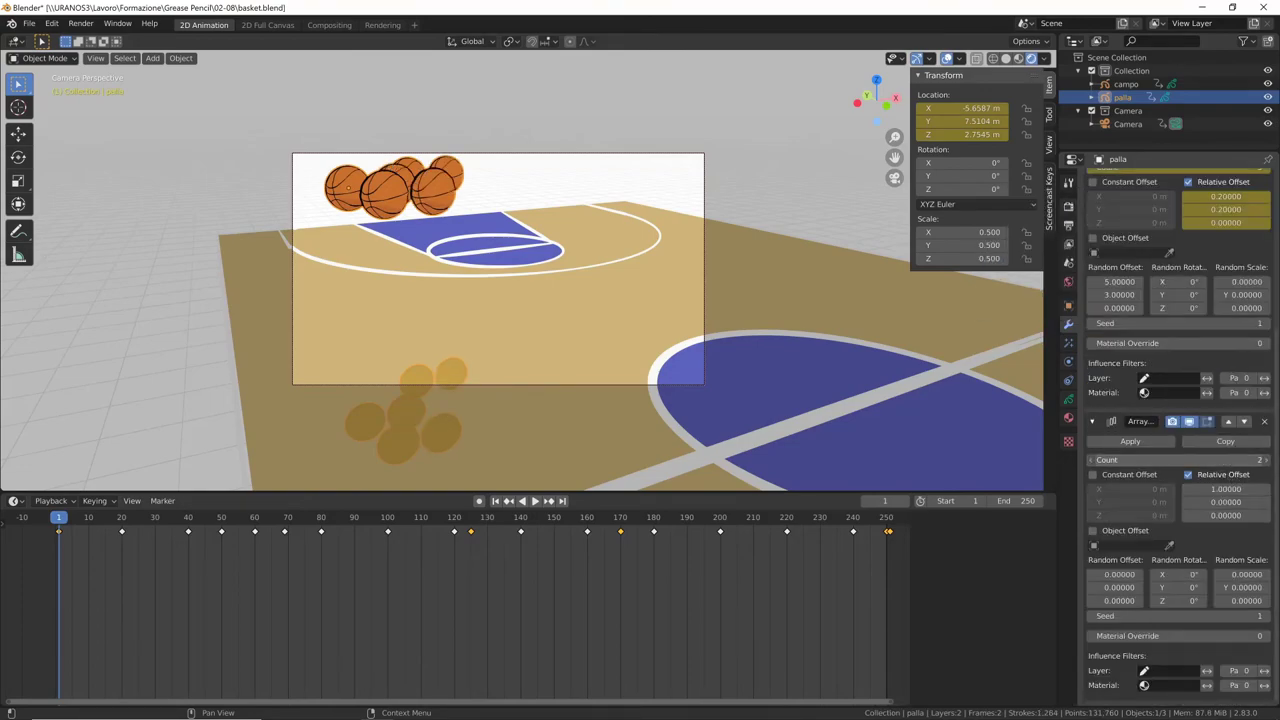
pyautogui.press('Return')
pyautogui.click(1188, 474)
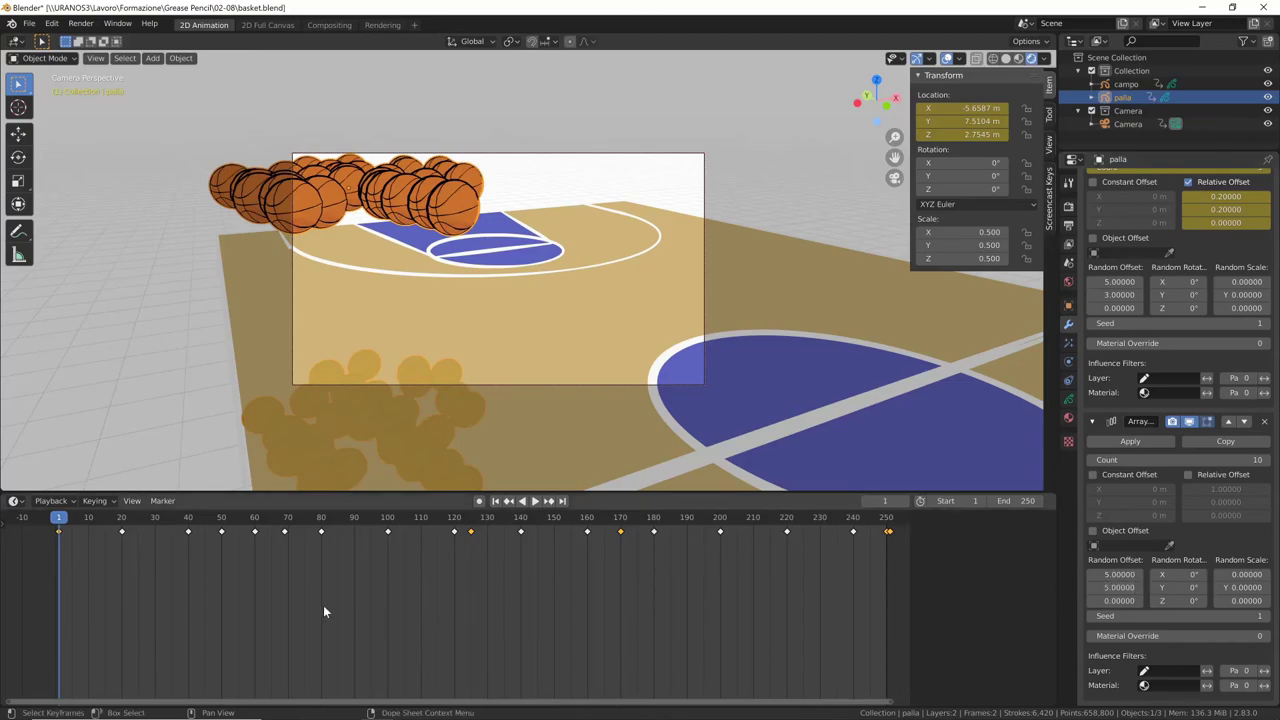
# Step: Play, reverse and scrub the animation to preview the multiplied balls
pyautogui.press('space')
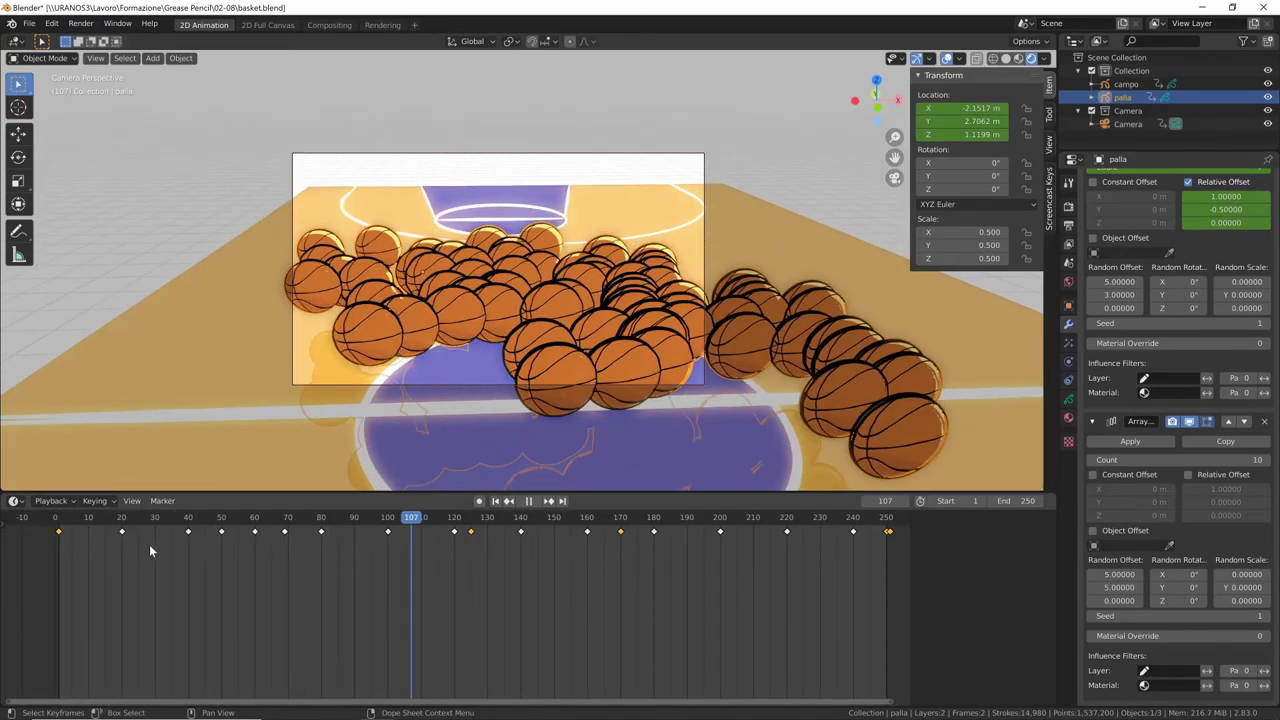
pyautogui.moveTo(110, 538); pyautogui.dragTo(58, 533)
pyautogui.press('space')
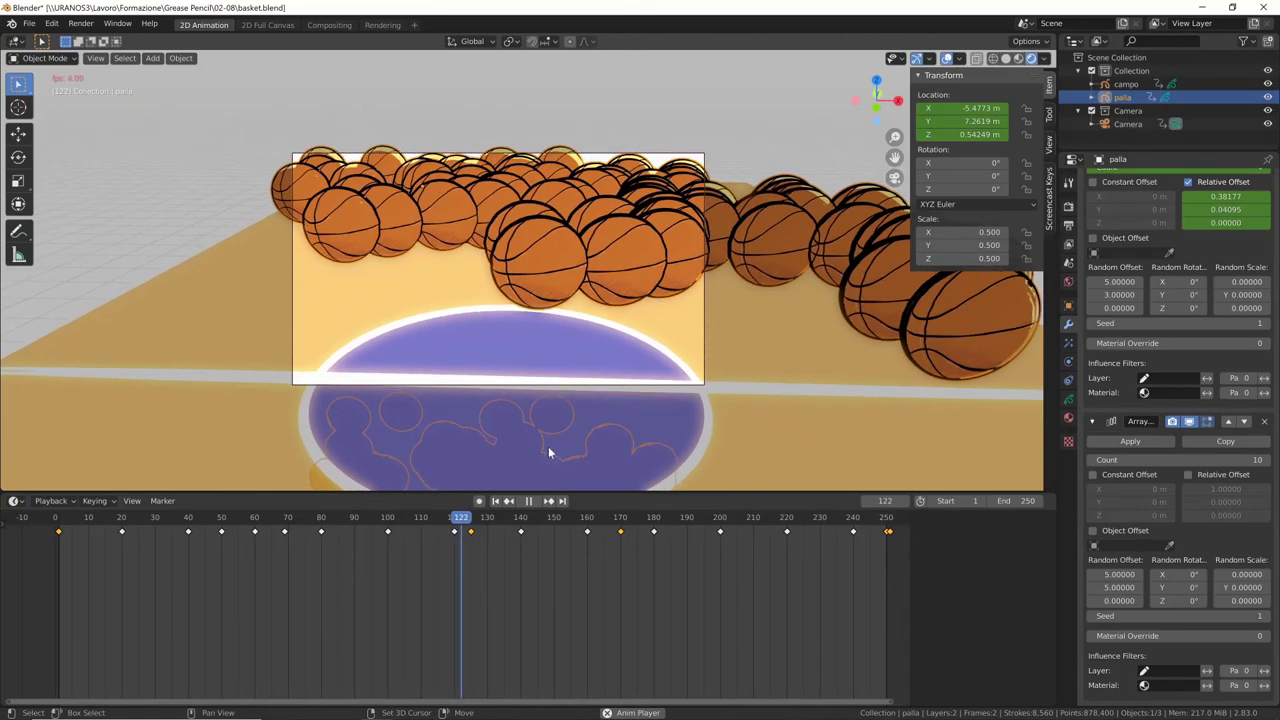
pyautogui.hotkey('ctrl', 'shift', 'space')
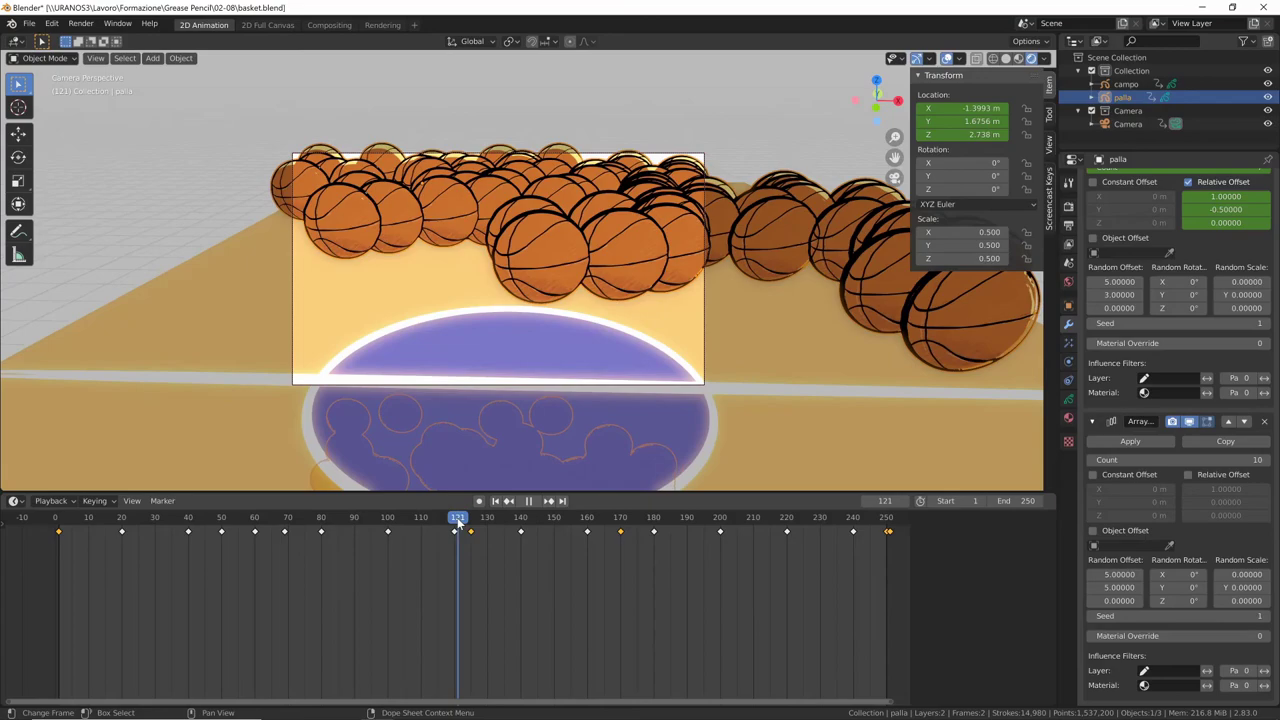
pyautogui.moveTo(408, 525); pyautogui.dragTo(60, 528)
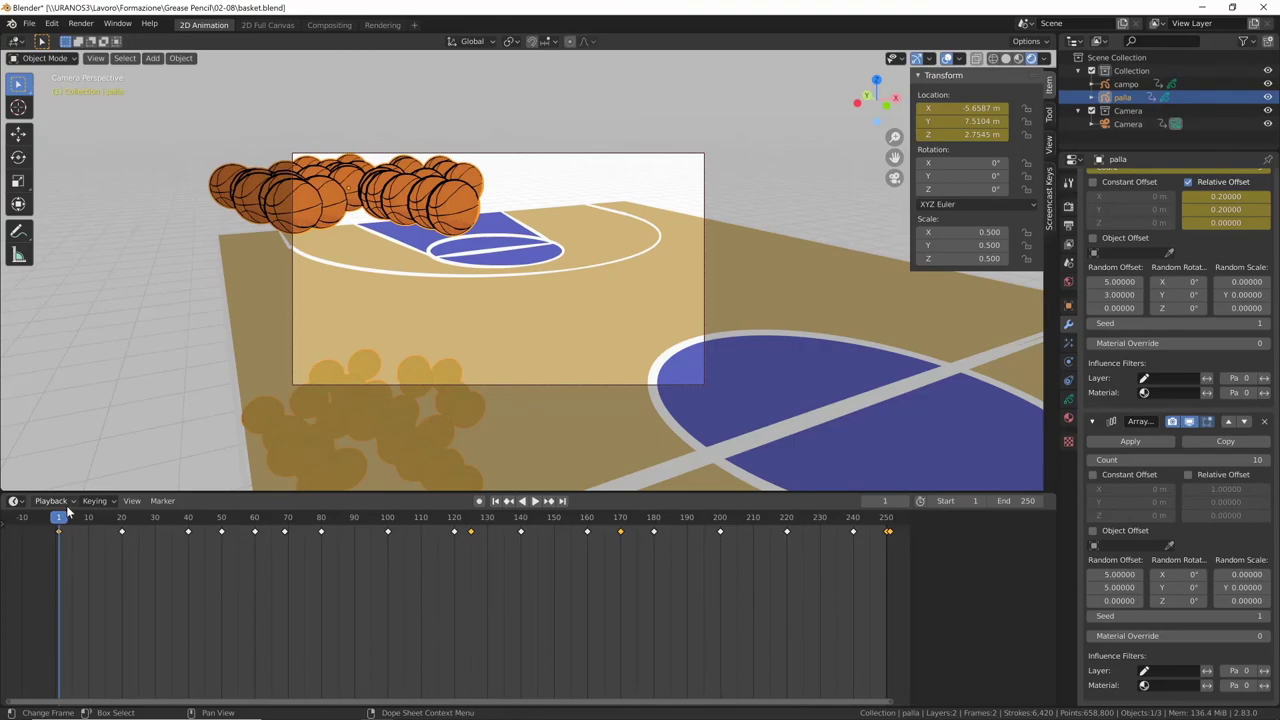
# Step: Set playback sync to Frame Dropping and play the animation
pyautogui.click(66, 504)
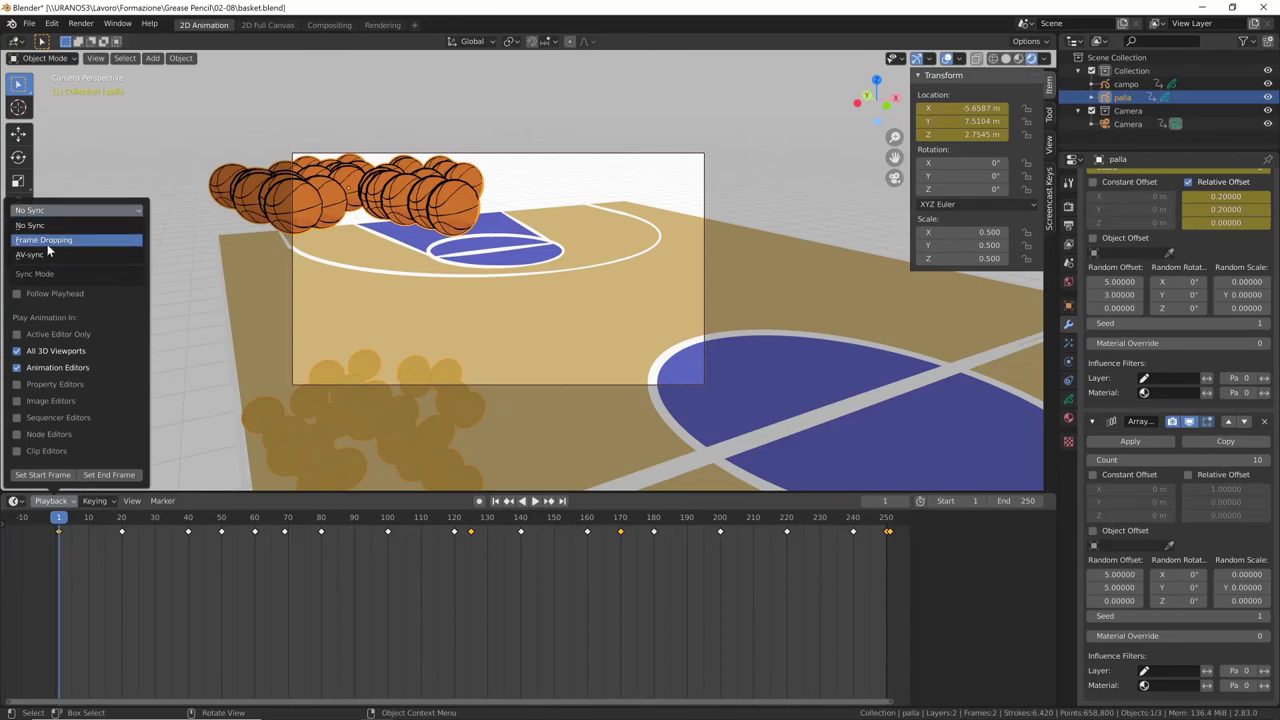
pyautogui.click(47, 242)
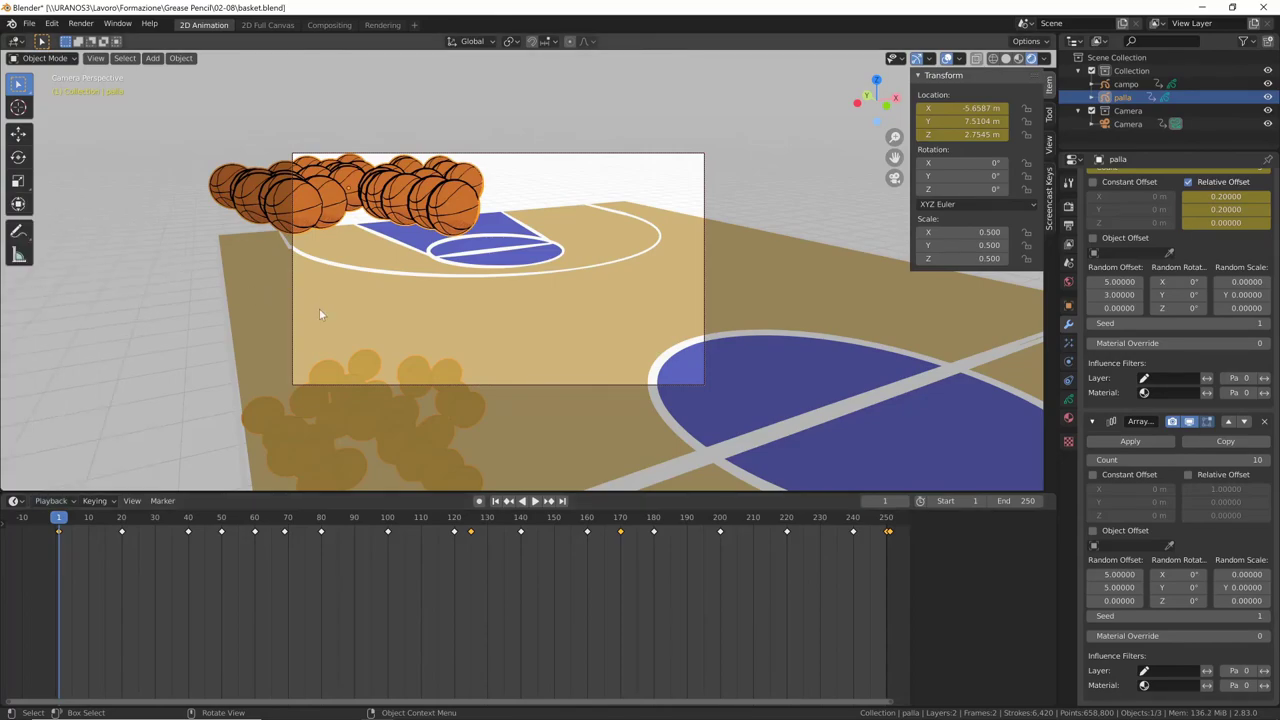
pyautogui.press('space')
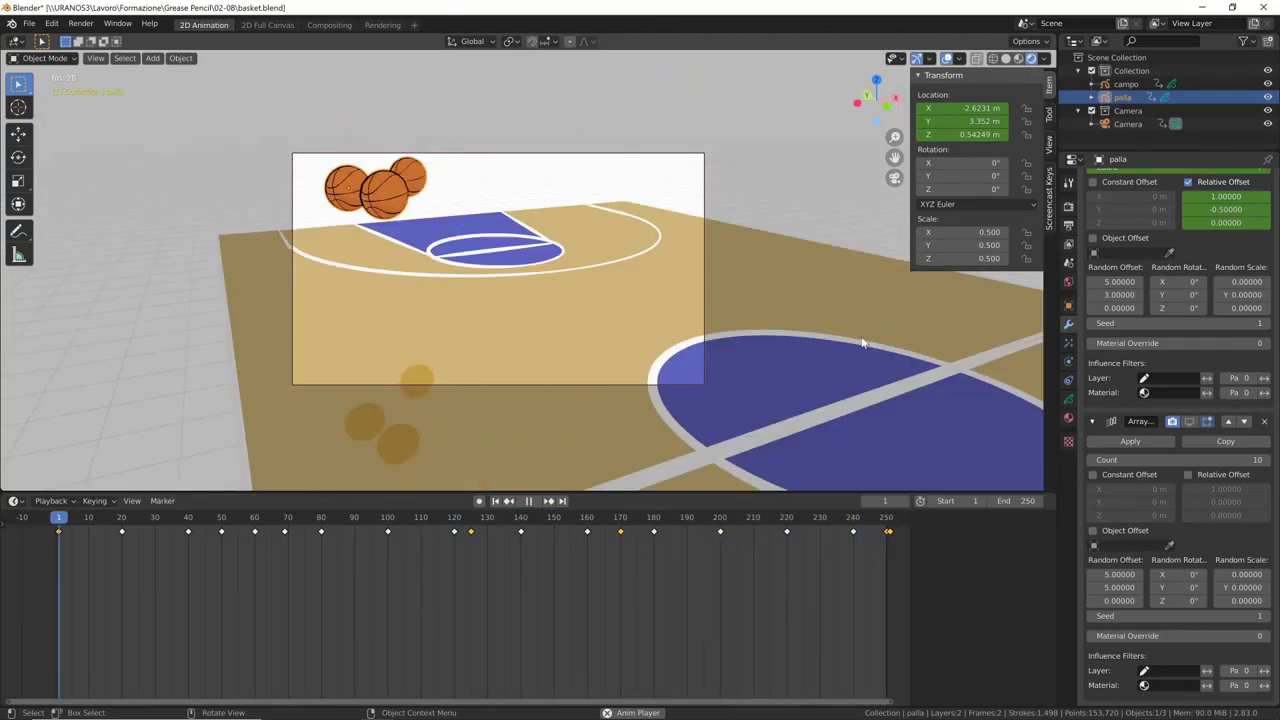
# Step: Show the second Array in the viewport again and set its count to 5
pyautogui.click(1189, 423)
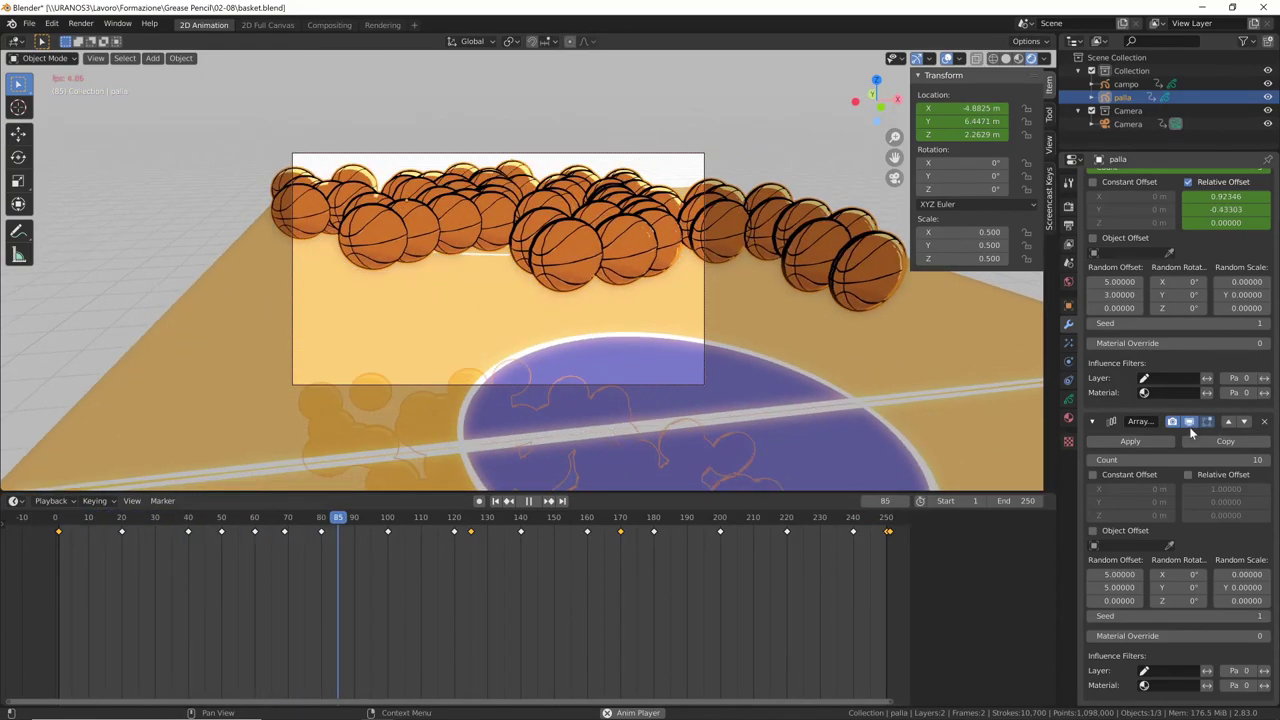
pyautogui.click(1180, 459)
pyautogui.write('5')
pyautogui.press('Return')
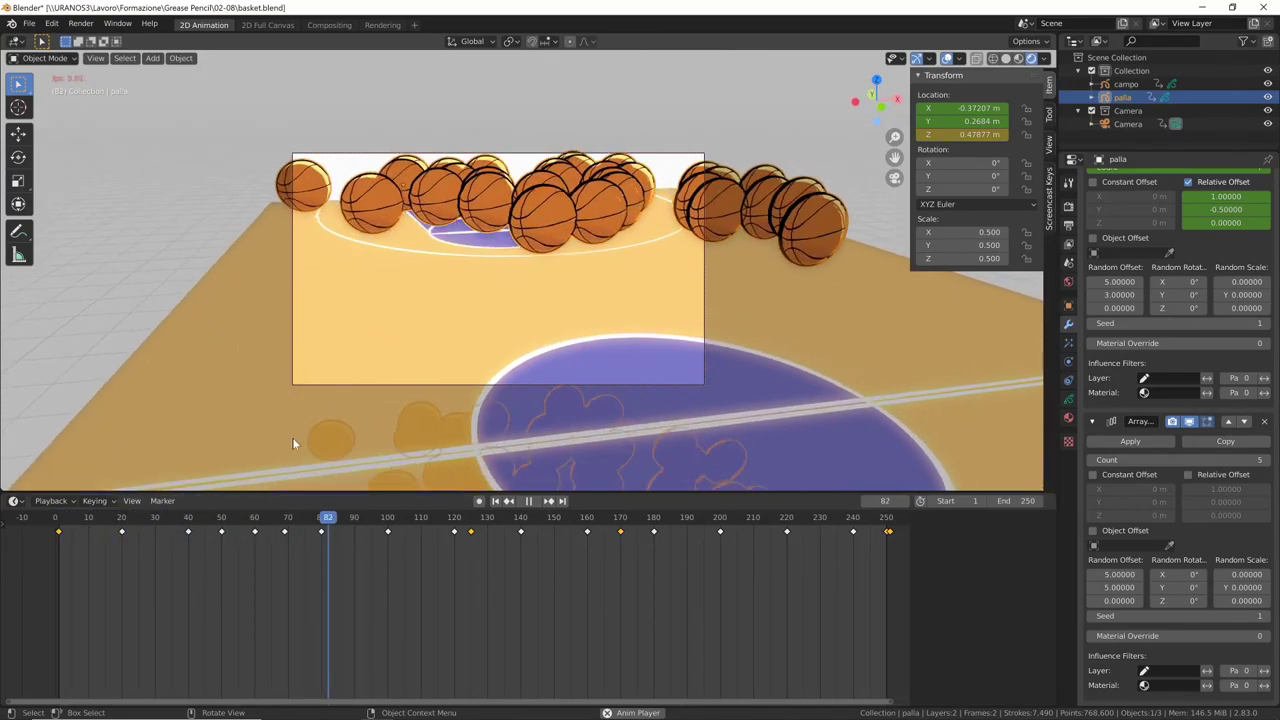
# Step: Switch playback sync to No Sync and stop the playback
pyautogui.click(57, 501)
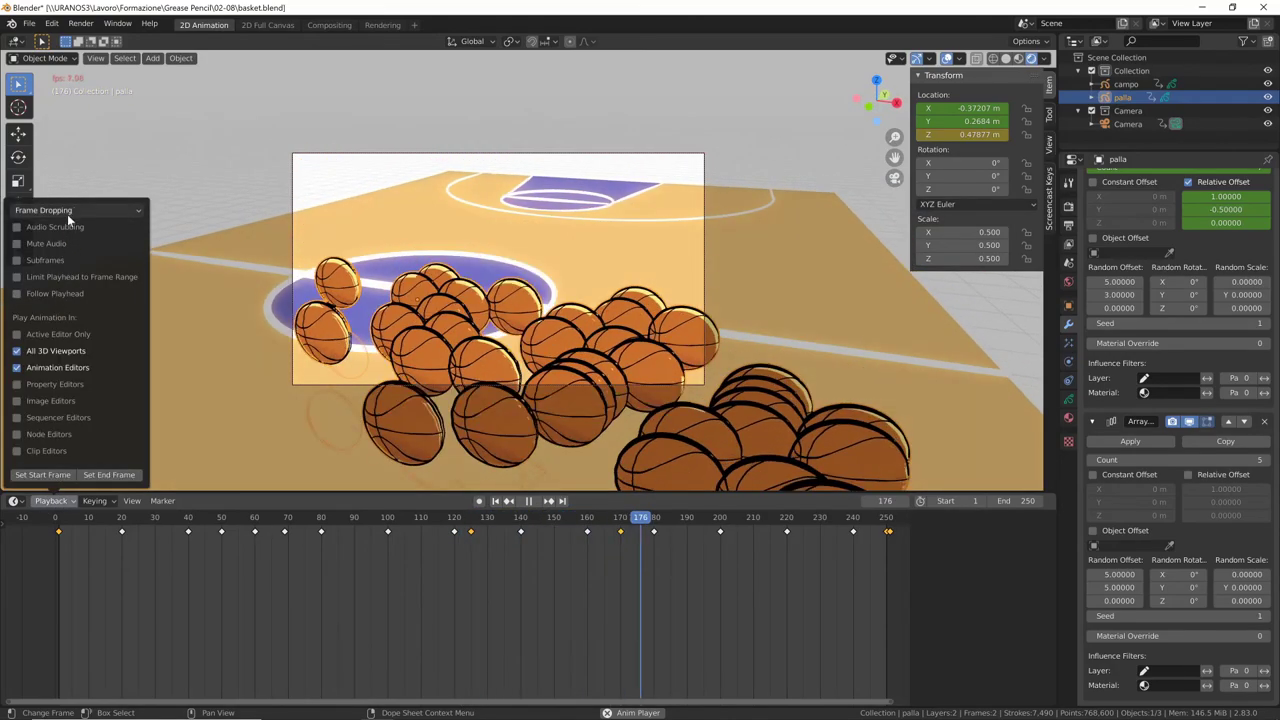
pyautogui.click(66, 212)
pyautogui.click(60, 225)
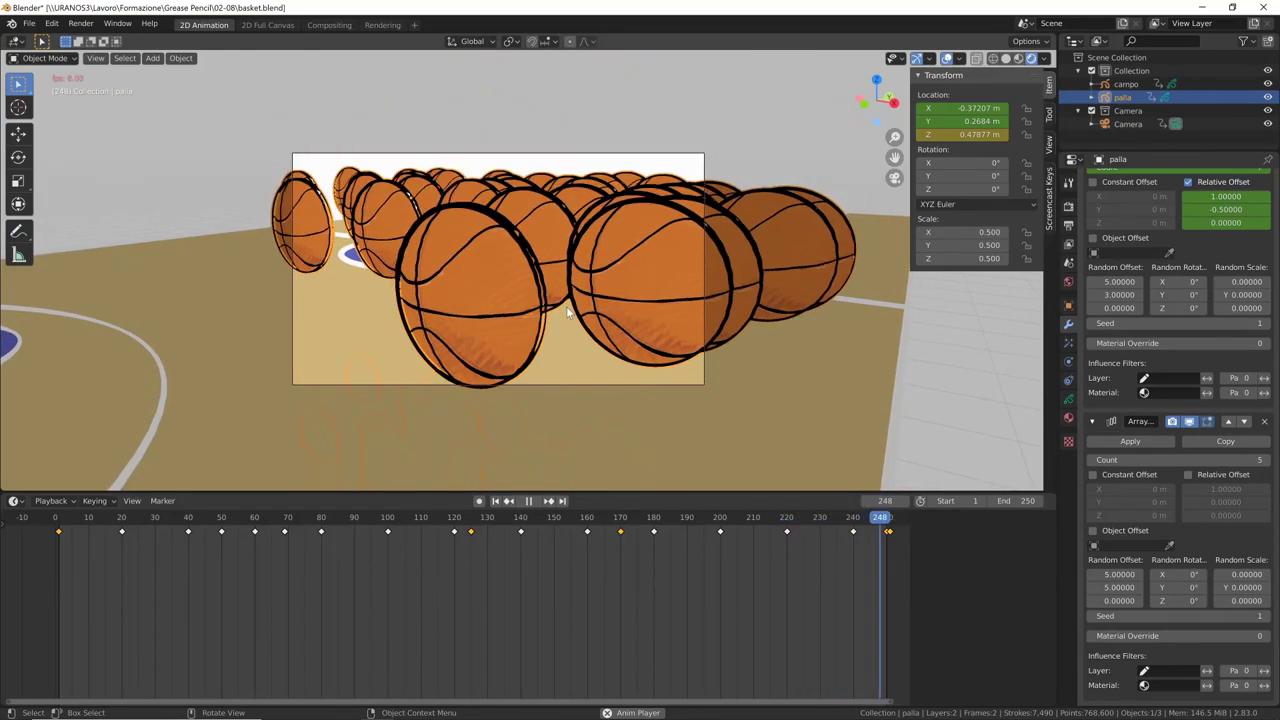
pyautogui.press('Escape')
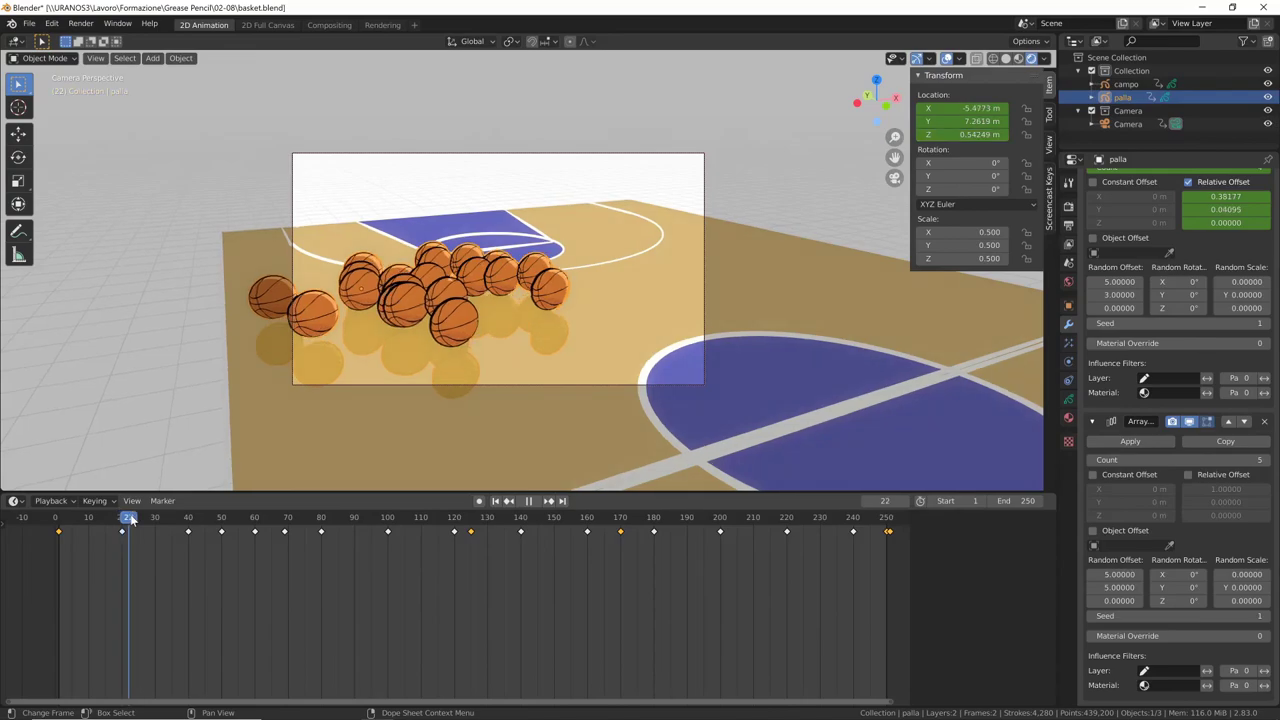